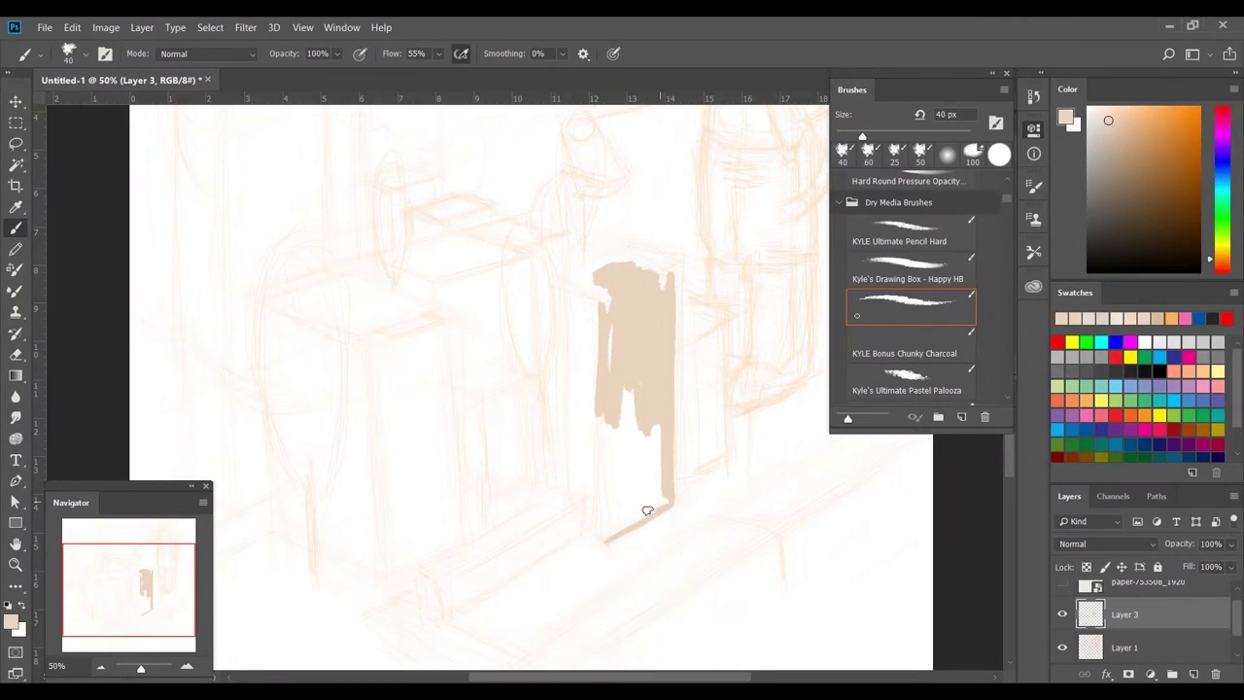
- Paint more of the beige block's lower left and add a thin upright beige line to its left
left_click_drag(647, 510, 605, 425)
left_click_drag(561, 282, 561, 491)
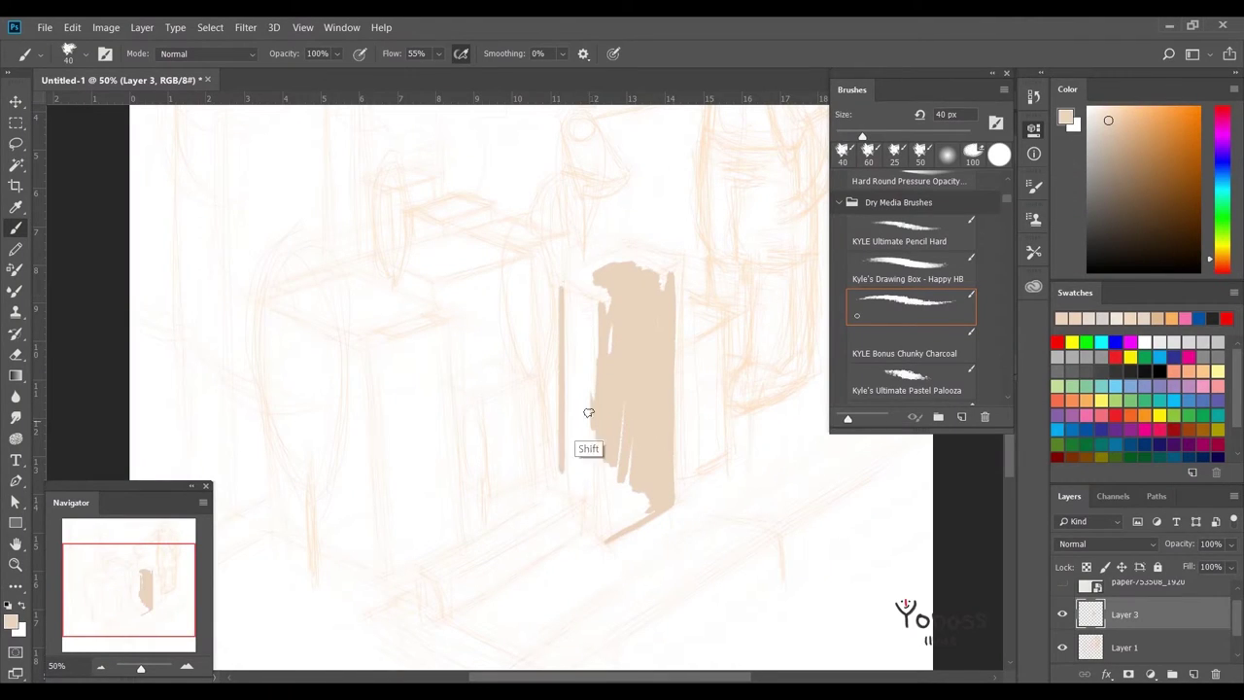
- Solidly fill the beige block's bottom, top and right edges with a 35 px brush
mouse_move(593, 534)
left_mouse_down()
mouse_move(633, 489)
mouse_move(586, 433)
mouse_move(569, 344)
mouse_move(579, 513)
mouse_move(608, 551)
left_mouse_up()
key("bracketright")
key("bracketleft")
key("bracketleft")
key("bracketleft")
mouse_move(624, 310)
left_mouse_down()
mouse_move(686, 323)
mouse_move(683, 372)
mouse_move(589, 420)
left_mouse_up()
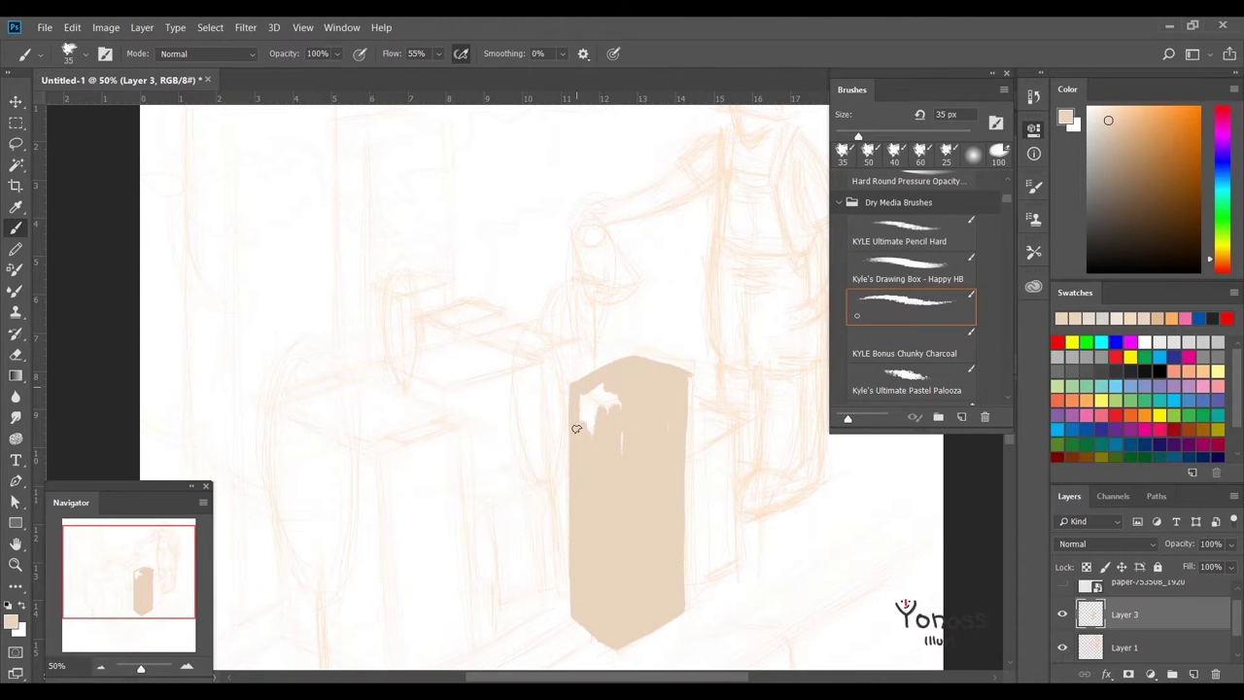
left_click_drag(658, 465, 633, 366)
left_click_drag(661, 278, 659, 376)
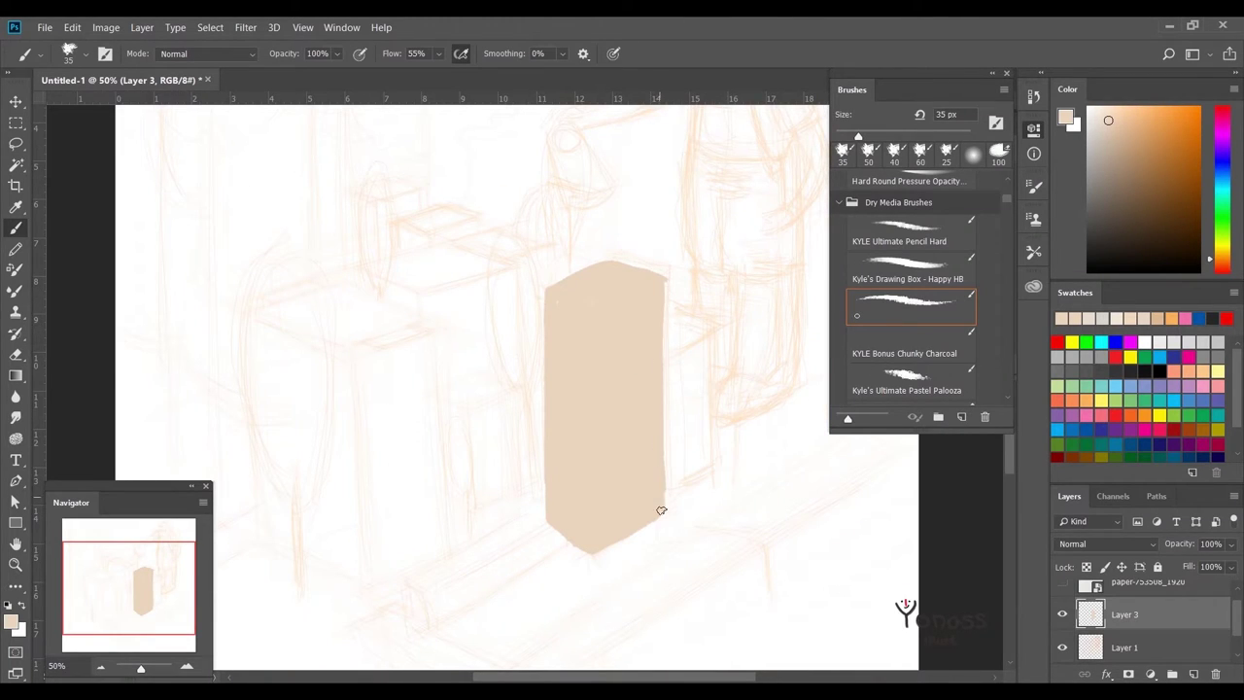
- Drag vertical guides from the left ruler across the canvas
left_click_drag(36, 379, 550, 389)
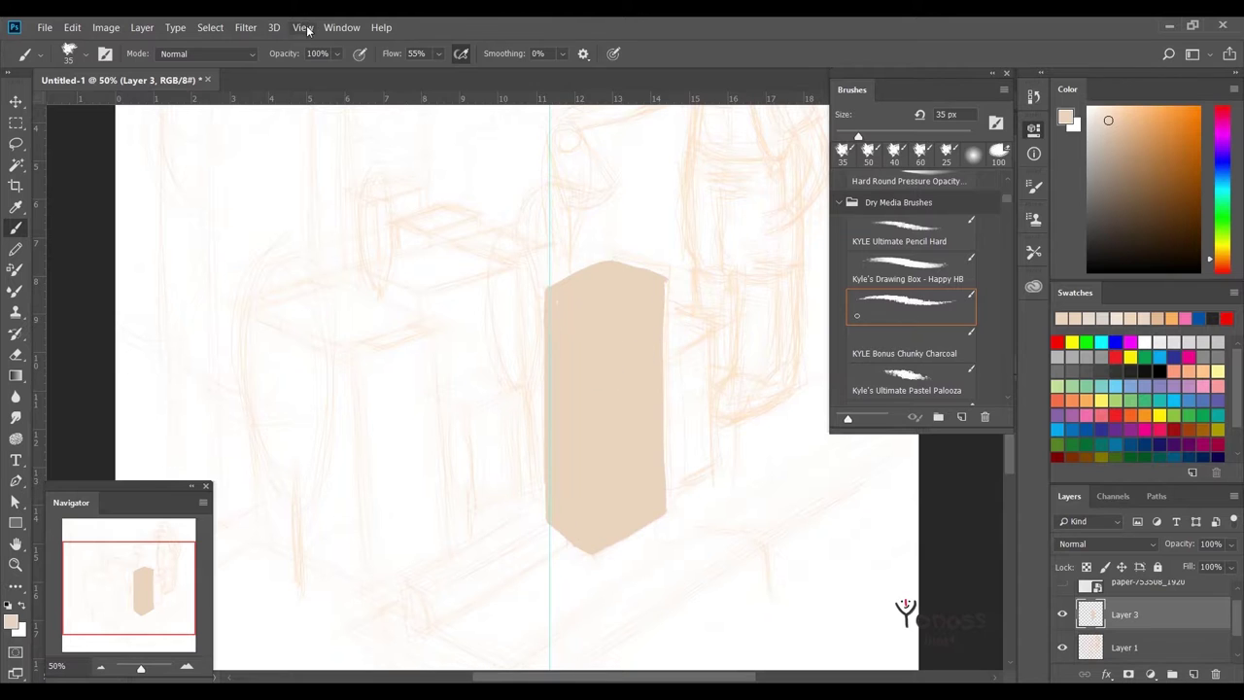
mouse_move(36, 389)
left_mouse_down()
mouse_move(733, 389)
mouse_move(502, 380)
left_mouse_up()
mouse_move(36, 379)
left_mouse_down()
mouse_move(390, 374)
mouse_move(679, 302)
mouse_move(666, 533)
left_mouse_up()
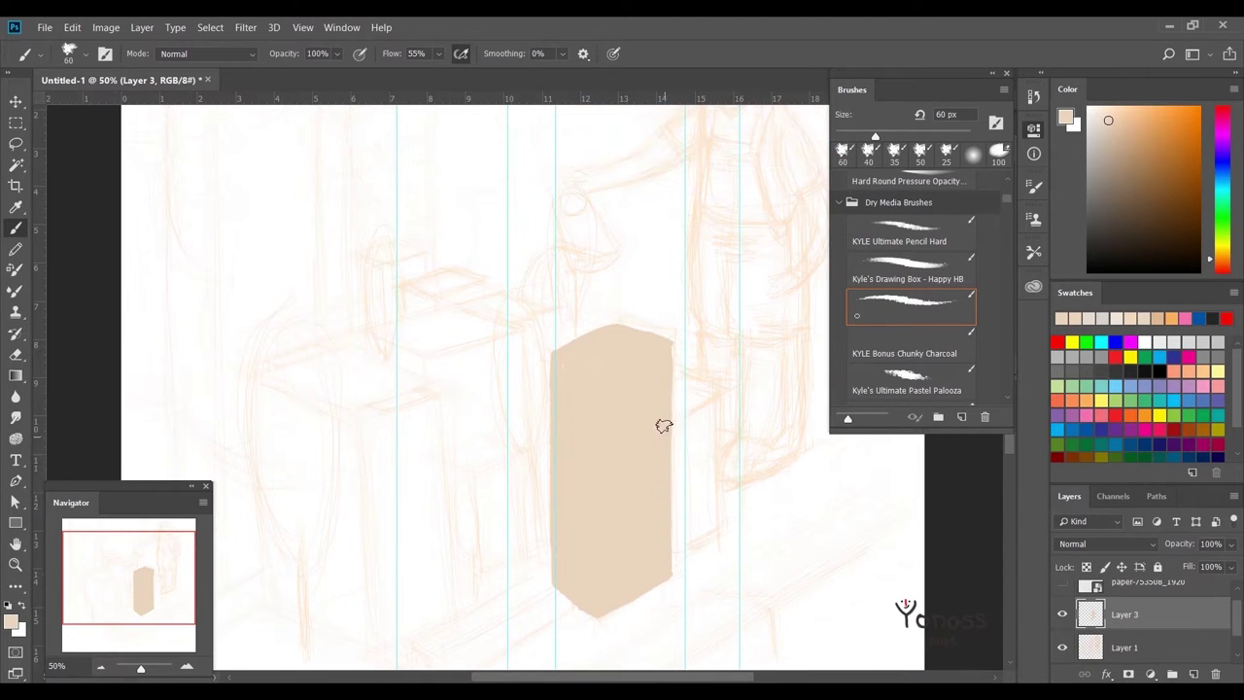
scroll(680, 314, "up", 1)
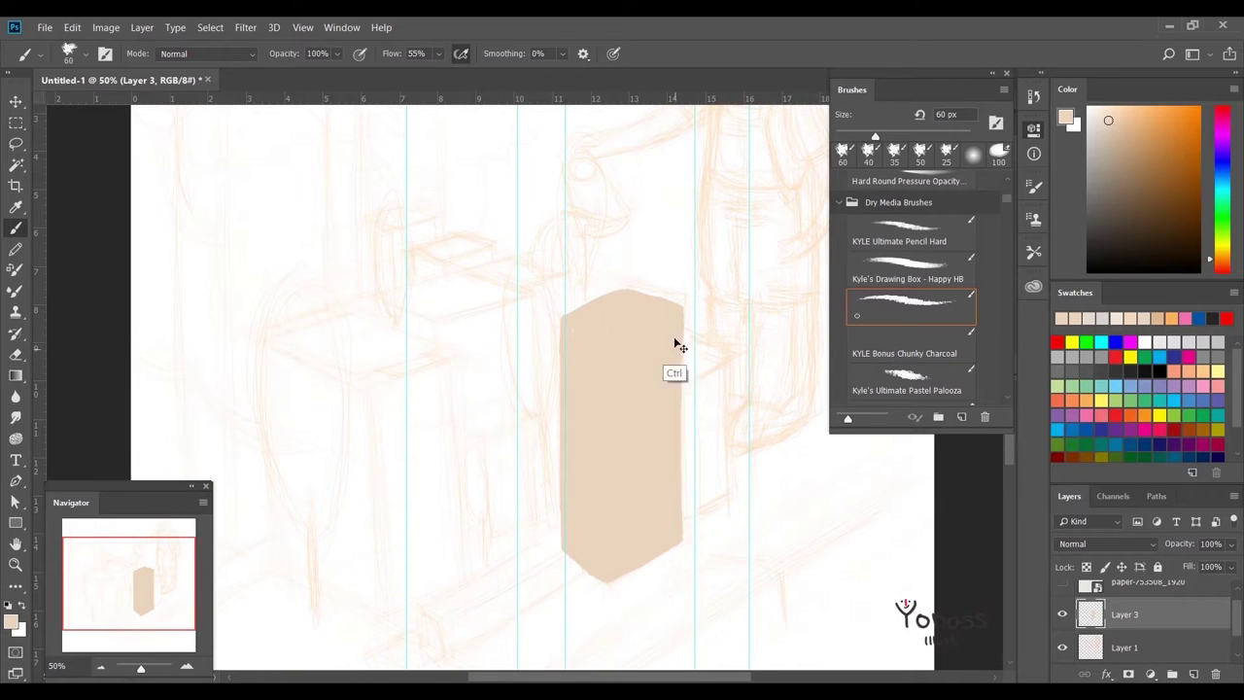
scroll(655, 336, "left", 2)
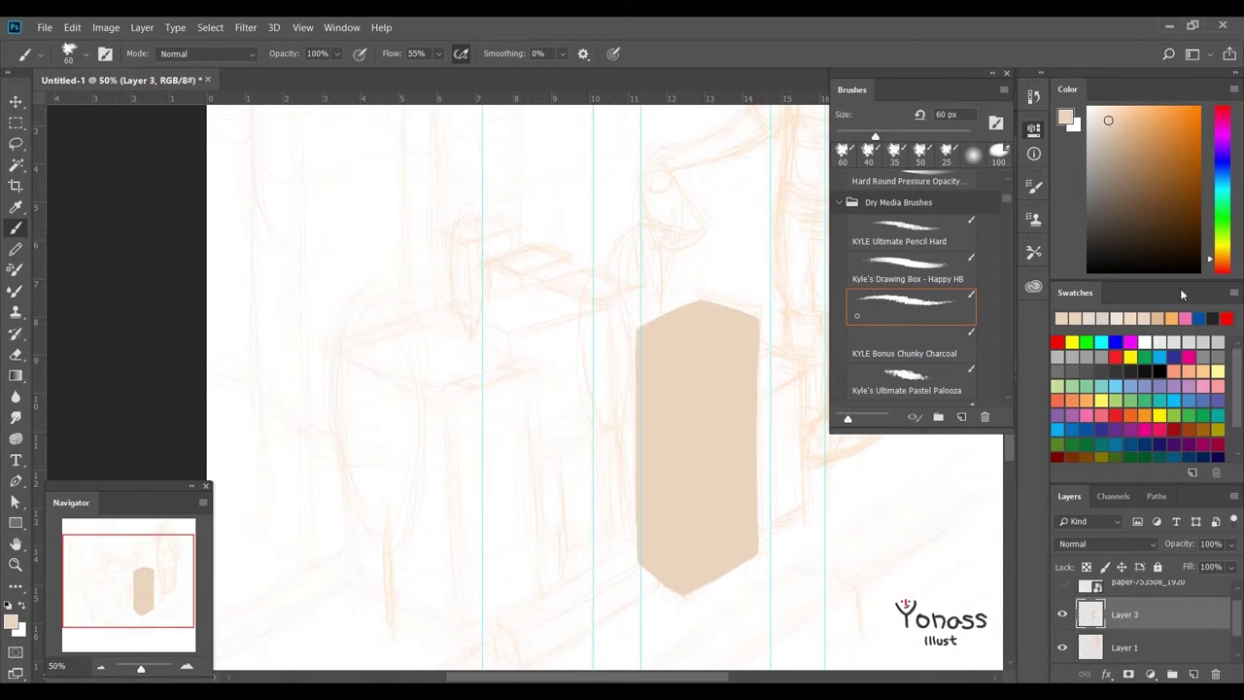
- Pick a pale grey-green colour and outline the top of the green box
left_click(1144, 318)
scroll(503, 444, "left", 2)
left_click_drag(483, 409, 540, 394)
key("ctrl+z")
mouse_move(392, 375)
left_mouse_down()
mouse_move(477, 419)
mouse_move(562, 389)
left_mouse_up()
key("ctrl+z")
mouse_move(391, 375)
left_mouse_down()
mouse_move(471, 354)
mouse_move(562, 389)
left_mouse_up()
- Draw the green box's sides, back and bottom edges, and scribble fill inside it
scroll(513, 330, "down", 2)
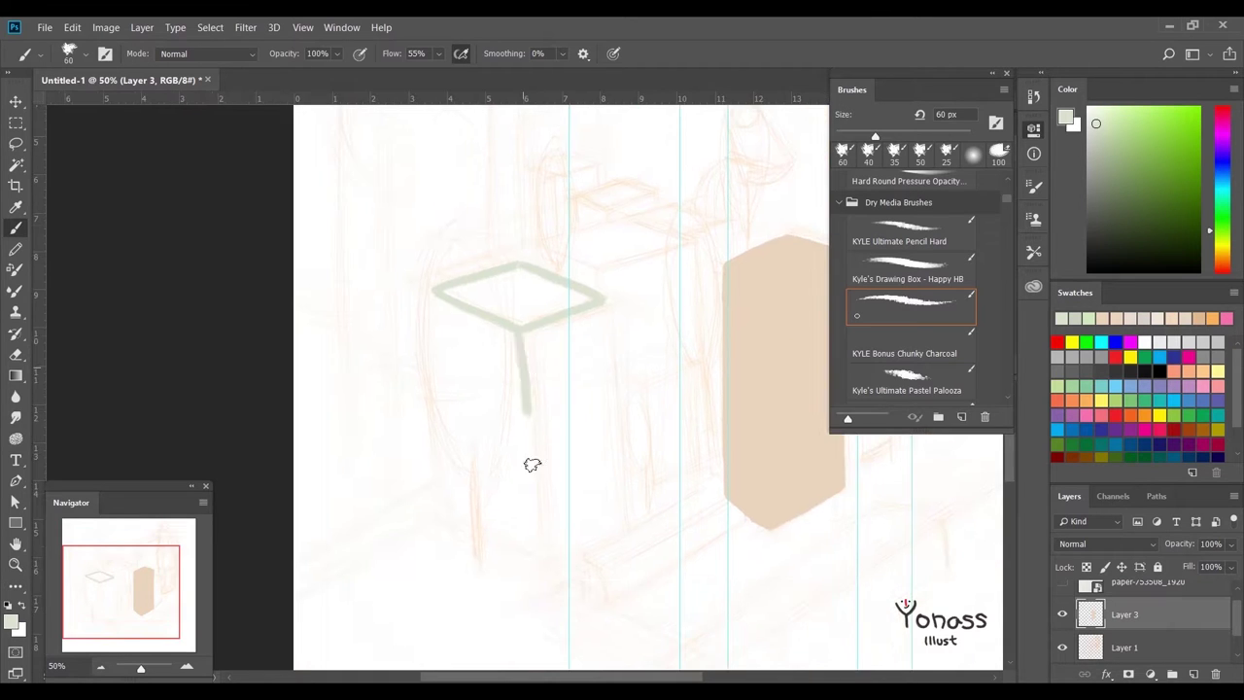
left_click_drag(534, 309, 540, 535)
left_click_drag(612, 282, 614, 525)
key("ctrl+z")
key("ctrl+z")
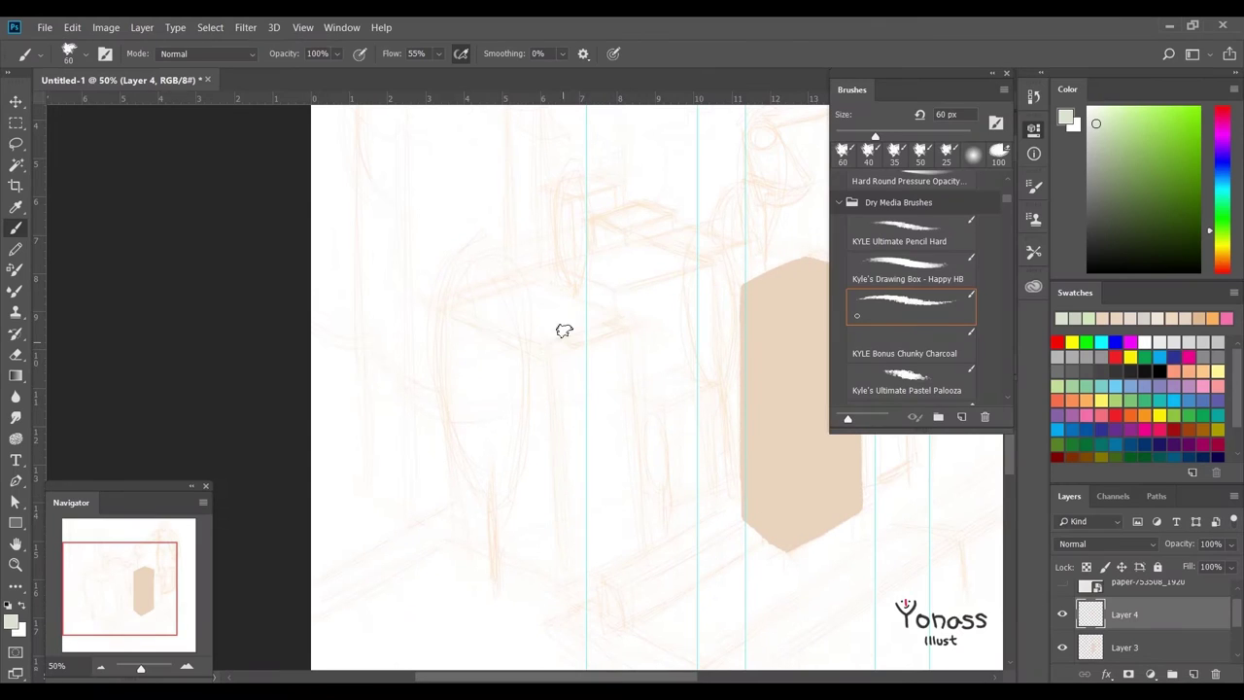
mouse_move(554, 340)
left_mouse_down()
mouse_move(553, 574)
mouse_move(616, 317)
mouse_move(622, 556)
mouse_move(557, 586)
left_mouse_up()
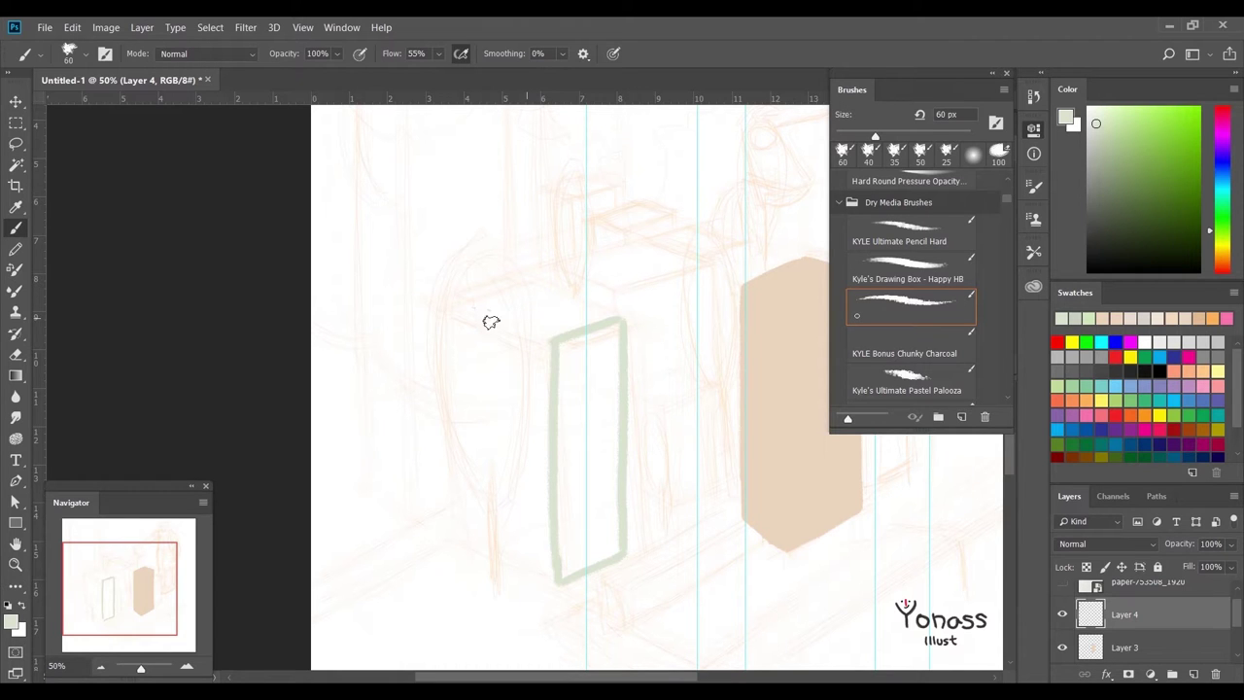
mouse_move(619, 317)
left_mouse_down()
mouse_move(473, 302)
mouse_move(556, 336)
left_mouse_up()
left_click_drag(475, 303, 560, 574)
mouse_move(486, 532)
left_mouse_down()
mouse_move(572, 577)
mouse_move(580, 422)
mouse_move(605, 555)
mouse_move(555, 570)
mouse_move(483, 509)
mouse_move(614, 380)
mouse_move(615, 330)
left_mouse_up()
- Add green strokes to the box's top and left side on Layer 1
scroll(1224, 635, "down", 2)
left_click(1224, 635)
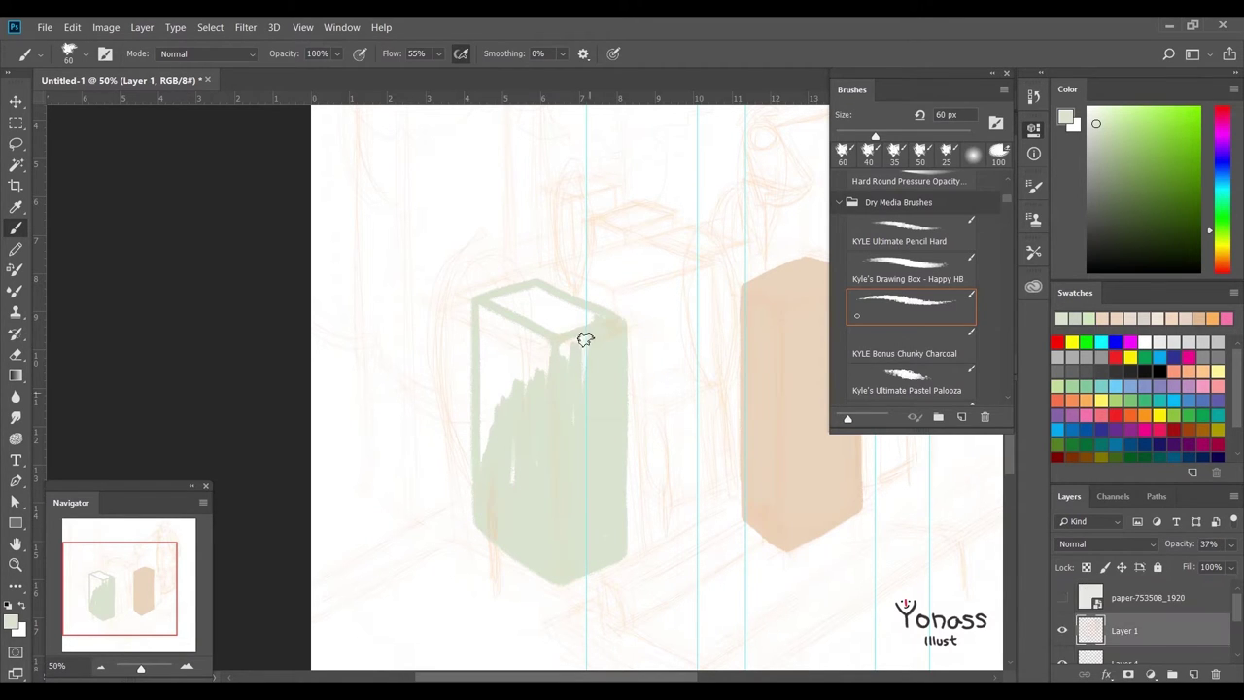
mouse_move(564, 379)
left_mouse_down()
mouse_move(583, 314)
mouse_move(558, 341)
mouse_move(497, 297)
mouse_move(486, 457)
left_mouse_up()
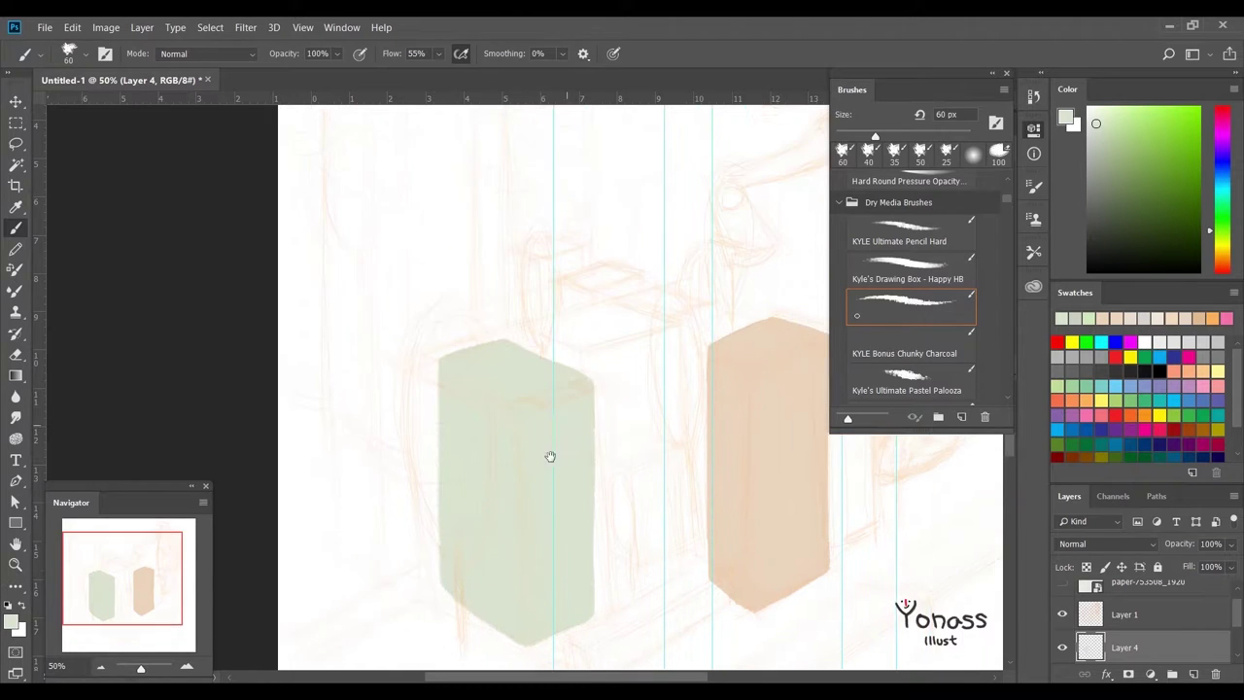
scroll(570, 292, "right", 2)
scroll(661, 422, "right", 5)
- Paint a wide green strip down the right side of the orange block
mouse_move(645, 431)
left_mouse_down()
mouse_move(692, 403)
mouse_move(685, 525)
left_mouse_up()
scroll(692, 409, "down", 1)
key("ctrl+z")
mouse_move(657, 391)
left_mouse_down()
mouse_move(656, 483)
mouse_move(686, 515)
mouse_move(663, 364)
left_mouse_up()
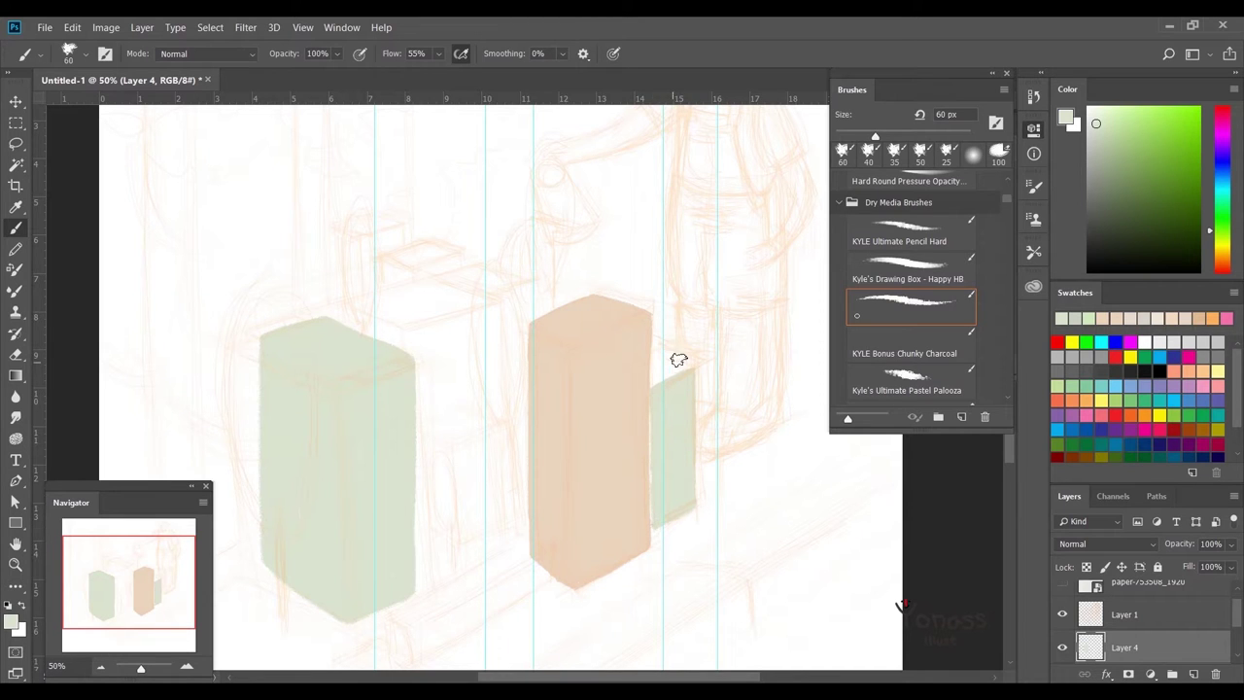
left_click_drag(714, 443, 806, 492)
left_click(1198, 318)
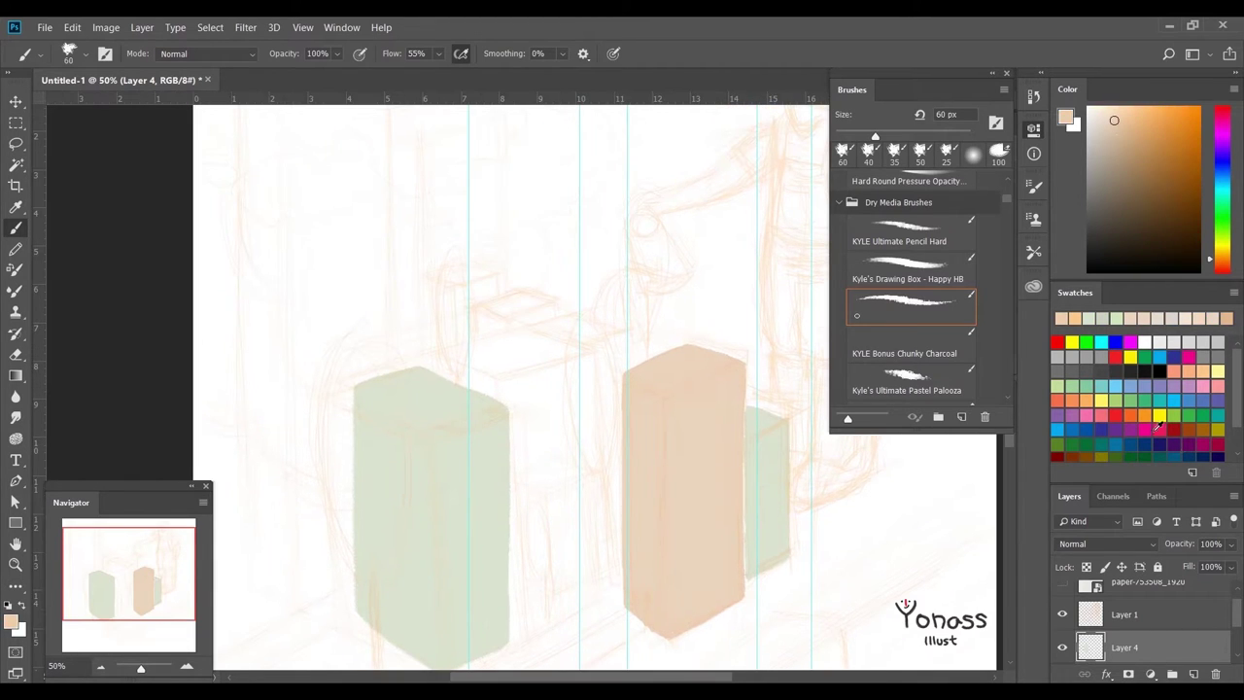
- Choose a light blue-grey colour and add a new layer for the block
left_click(1062, 318)
mouse_move(593, 428)
left_mouse_down()
mouse_move(664, 305)
mouse_move(633, 339)
left_mouse_up()
left_click(1110, 318)
left_click_drag(582, 302, 665, 282)
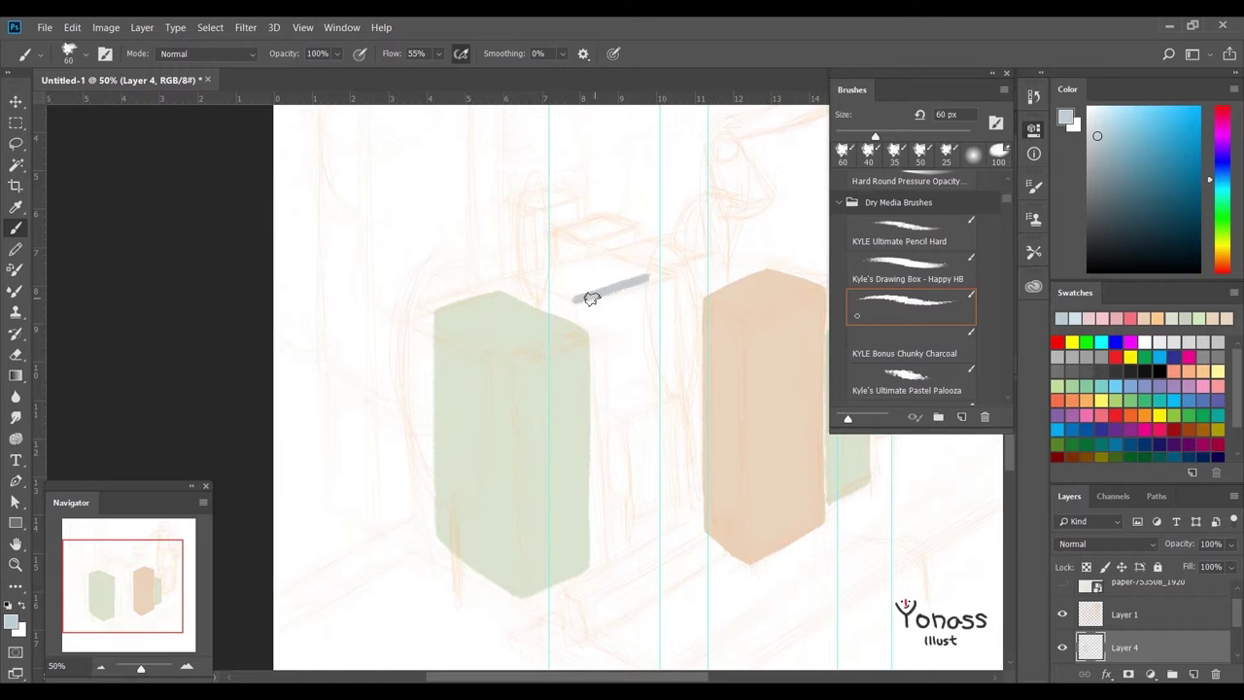
key("ctrl+z")
left_click(1193, 674)
- Outline the blue-grey block's top above the green block and fill it downward
left_click_drag(570, 302, 667, 272)
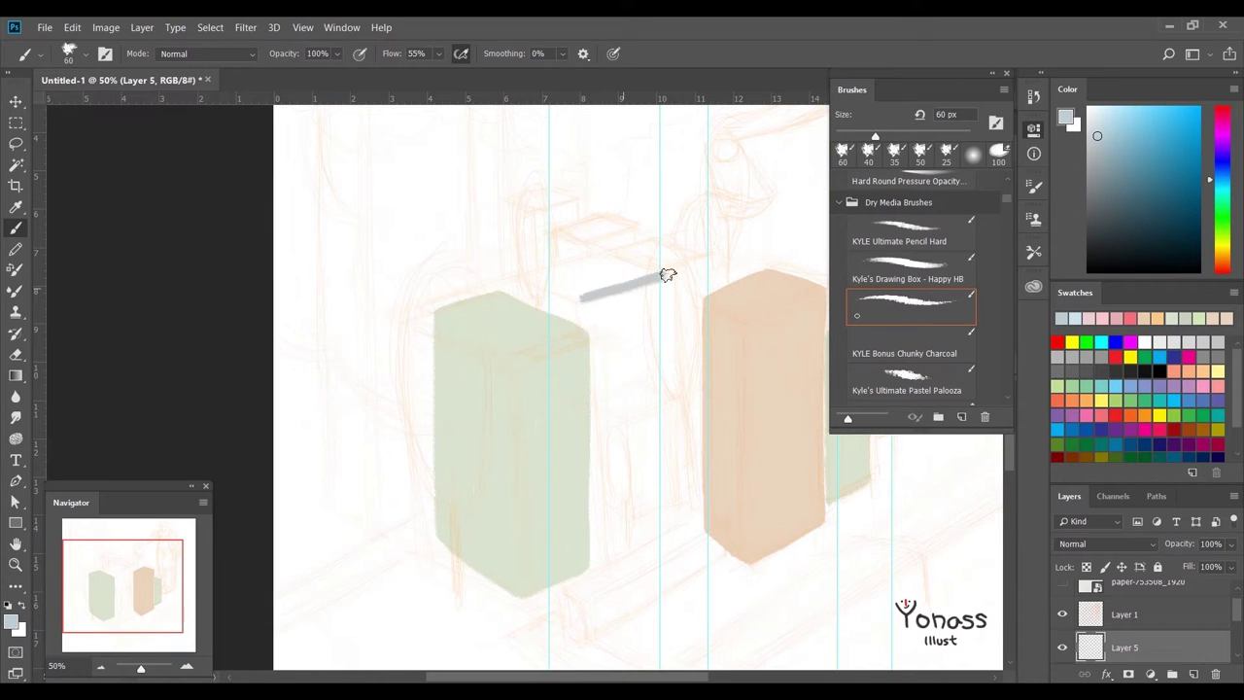
left_click_drag(535, 282, 604, 260)
left_click_drag(633, 570, 648, 653)
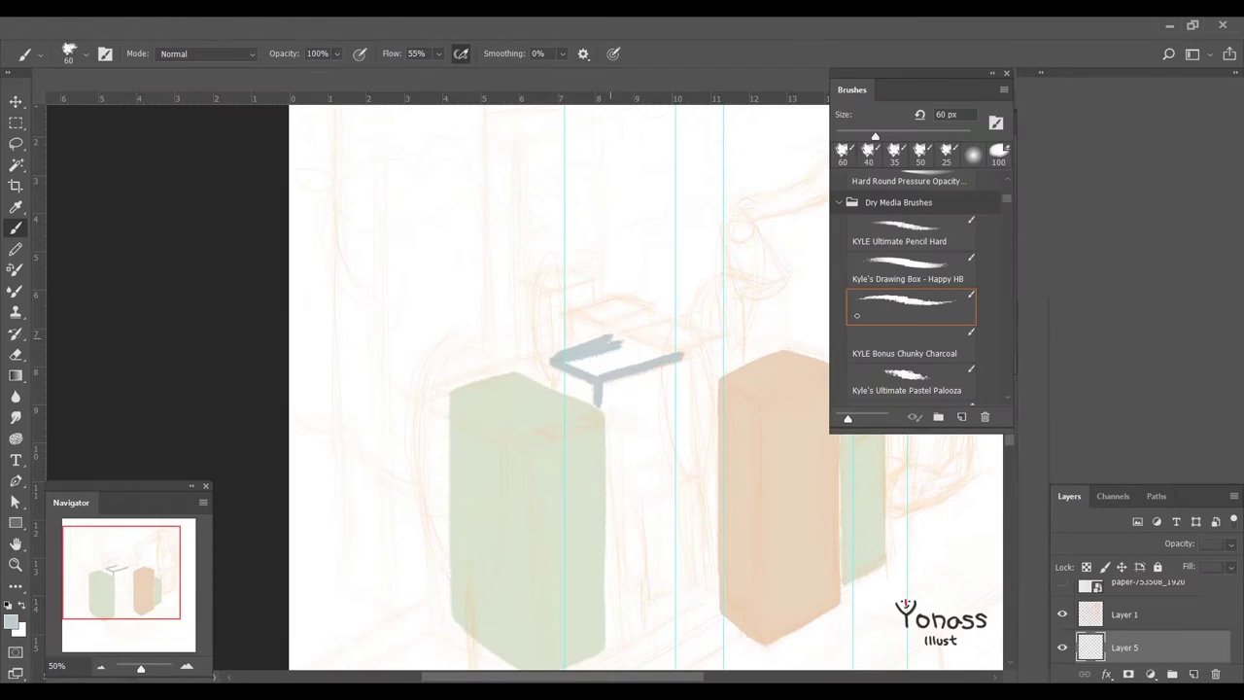
mouse_move(671, 350)
left_mouse_down()
mouse_move(612, 356)
mouse_move(675, 319)
left_mouse_up()
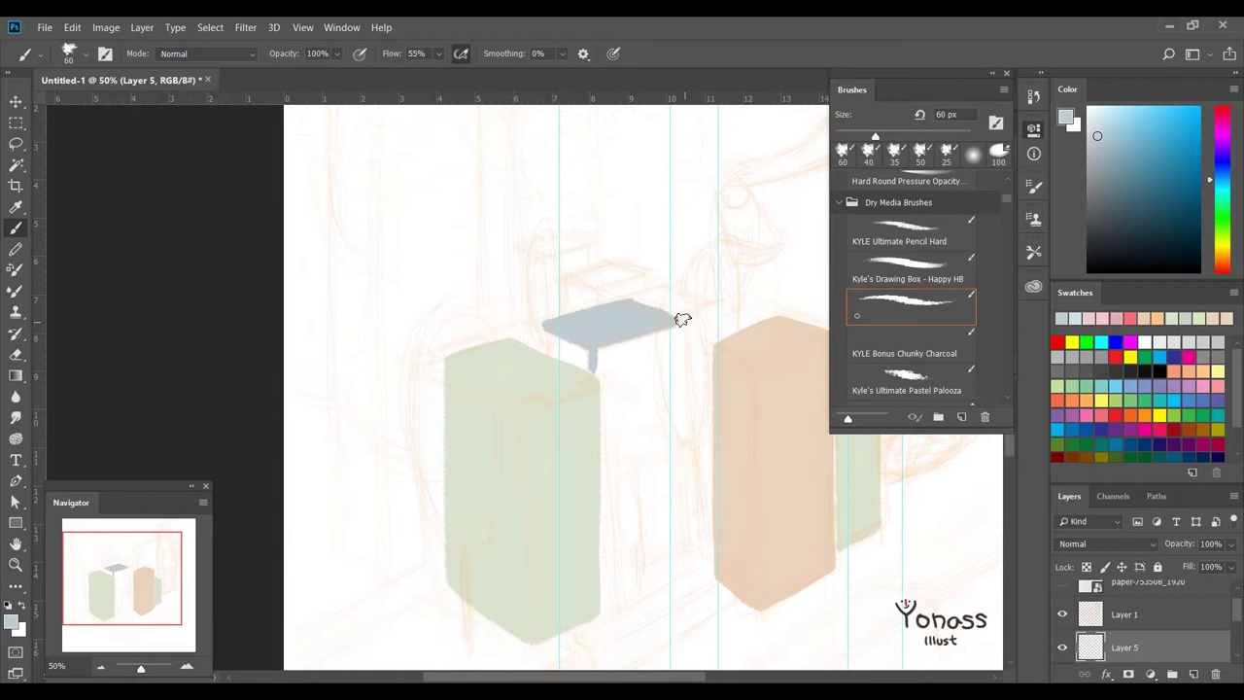
left_click_drag(555, 340, 559, 297)
mouse_move(675, 278)
left_mouse_down()
mouse_move(617, 301)
mouse_move(652, 292)
mouse_move(675, 321)
mouse_move(622, 397)
left_mouse_up()
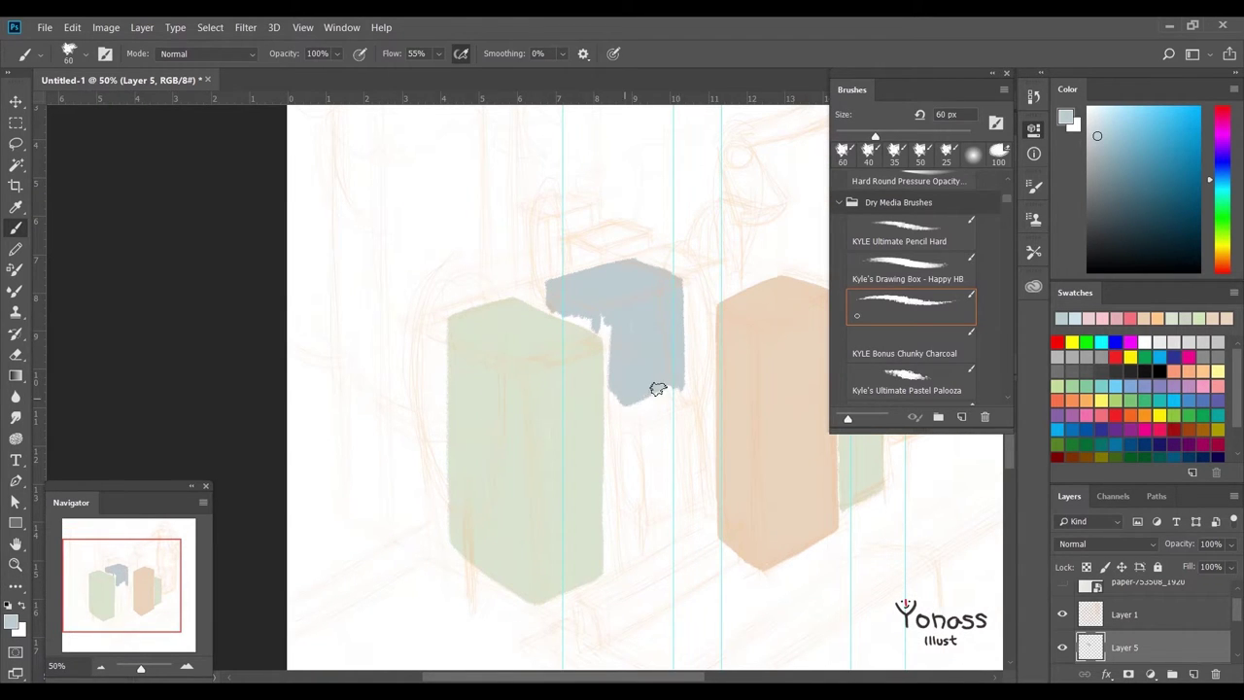
- Fill the white notch beside the green block, removing stray grey strokes
key("ctrl+z")
left_click_drag(578, 315, 657, 414)
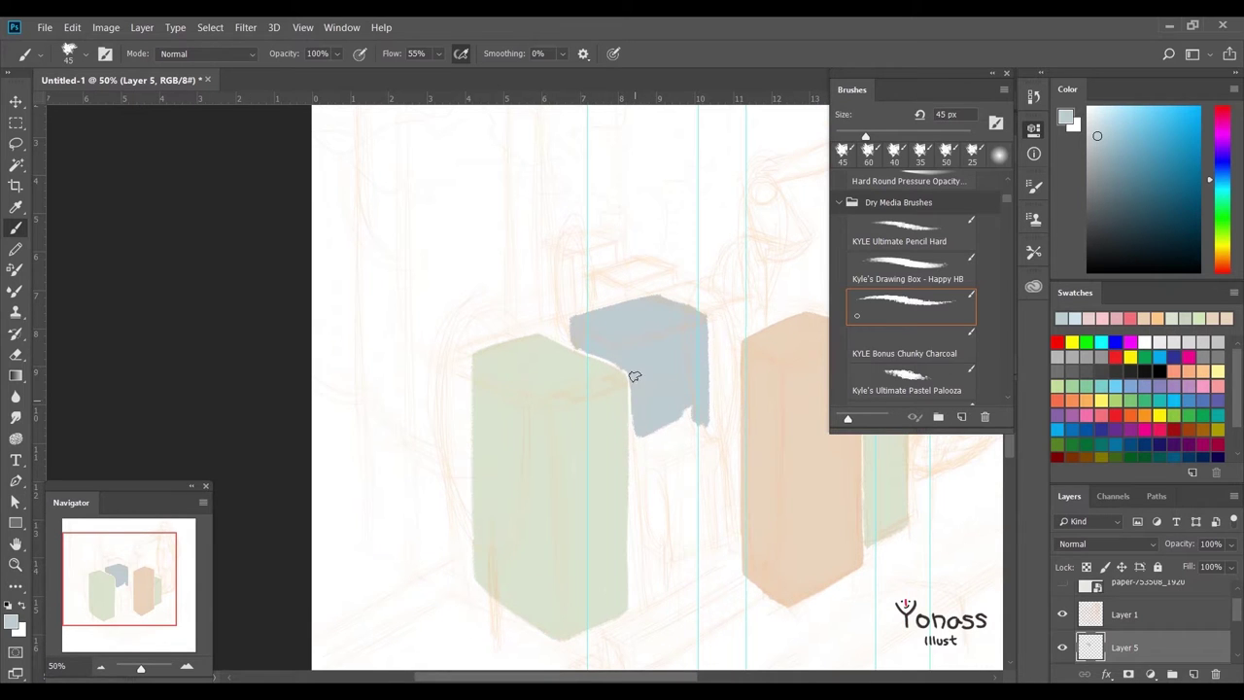
left_click_drag(684, 414, 558, 498)
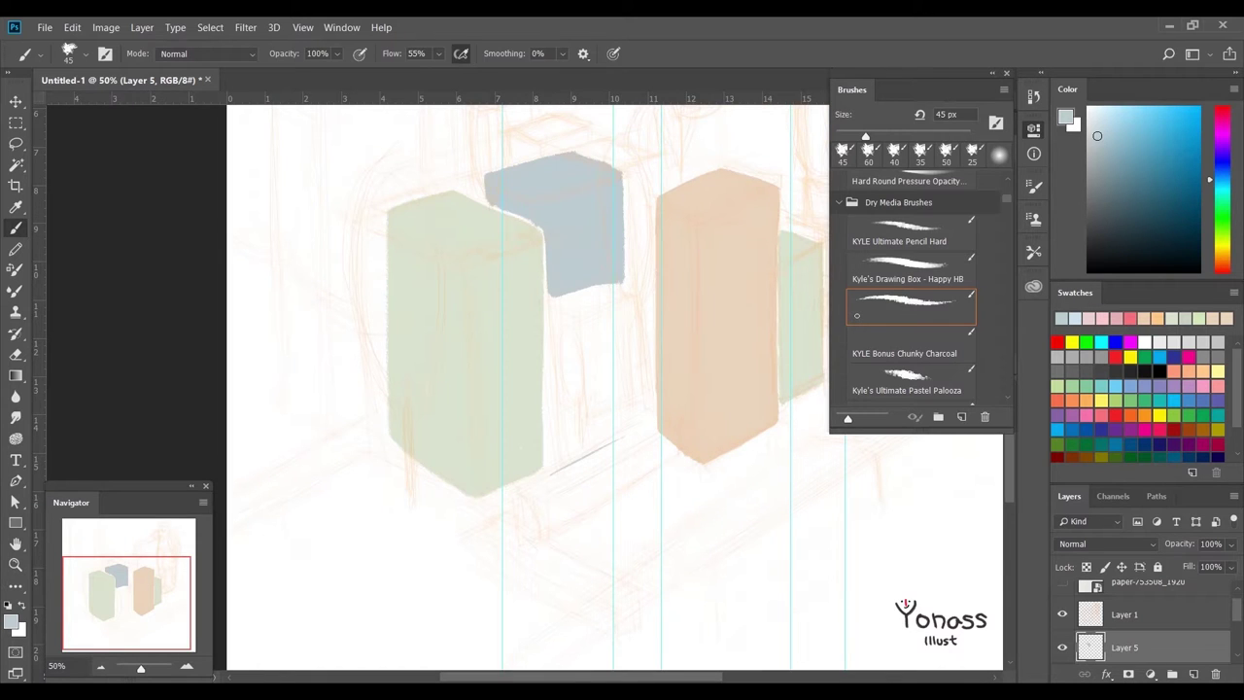
left_click_drag(583, 389, 619, 465)
key("ctrl+z")
left_click(1220, 373)
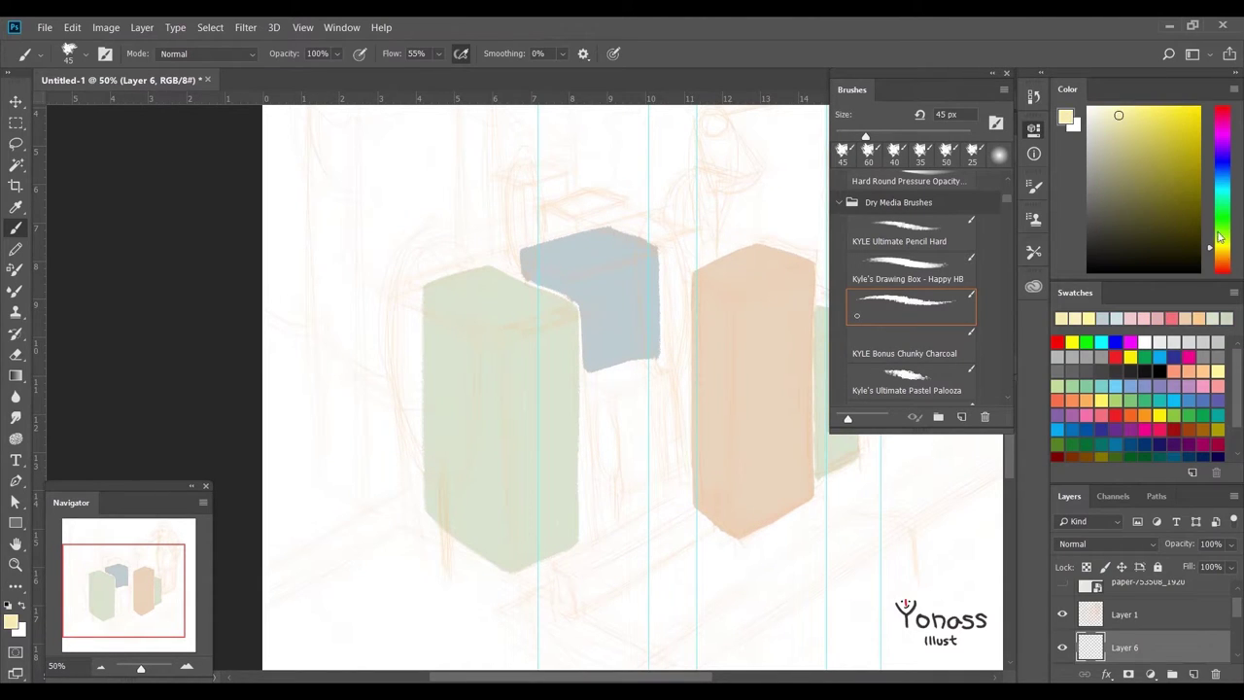
- Paint a long cream bar below the green block and a yellow upright beside the blue block
mouse_move(650, 520)
left_mouse_down()
mouse_move(647, 463)
mouse_move(588, 503)
mouse_move(645, 469)
mouse_move(572, 541)
mouse_move(707, 473)
mouse_move(583, 516)
mouse_move(686, 436)
mouse_move(557, 513)
mouse_move(597, 625)
left_mouse_up()
left_click_drag(652, 342, 632, 330)
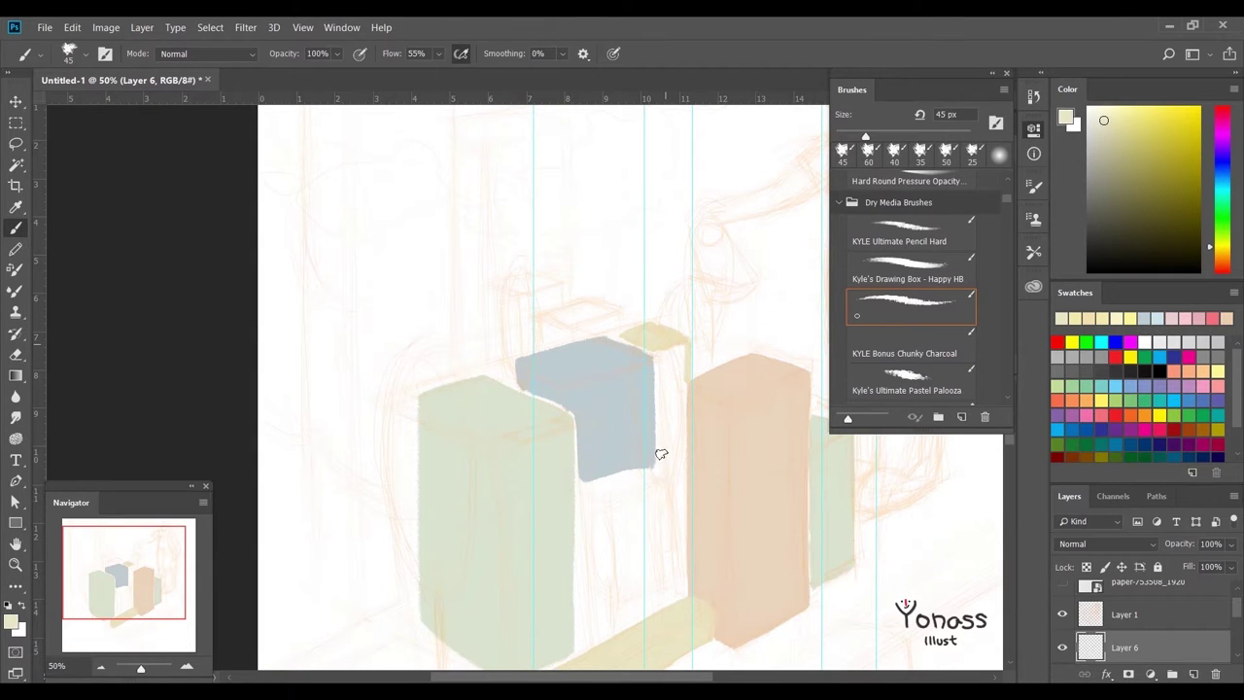
scroll(665, 428, "up", 2)
mouse_move(695, 378)
left_mouse_down()
mouse_move(667, 402)
mouse_move(675, 467)
mouse_move(682, 408)
left_mouse_up()
left_click_drag(689, 353, 673, 445)
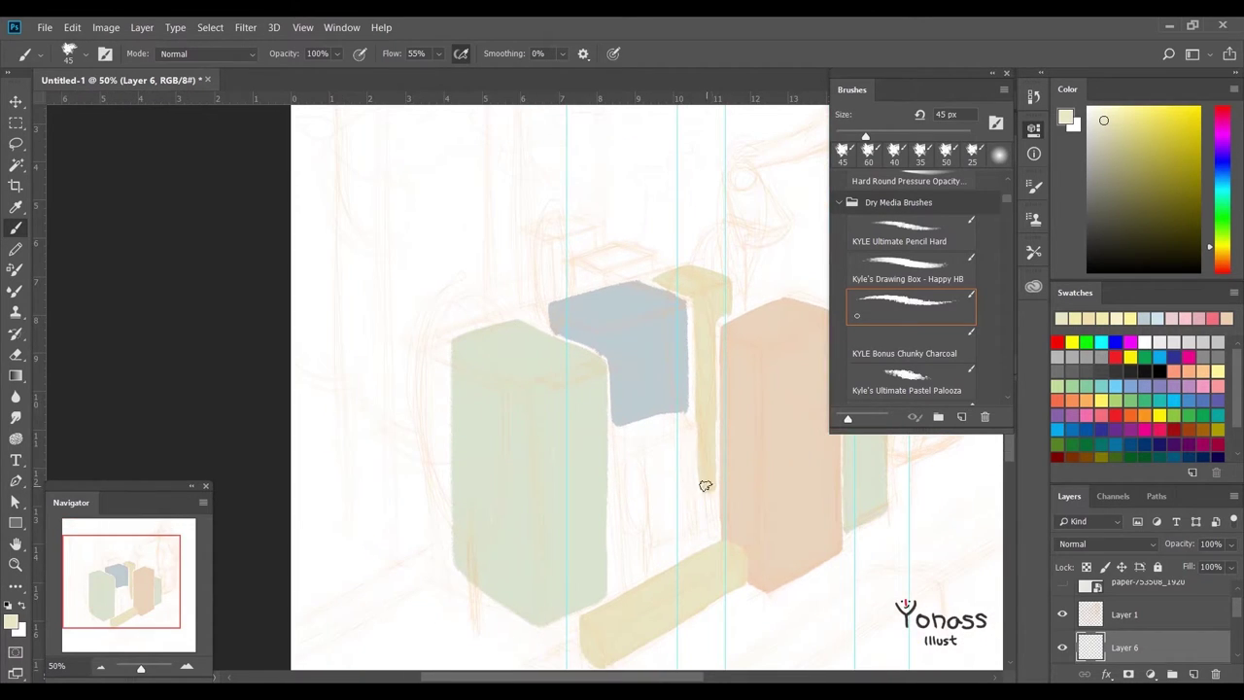
left_click_drag(1134, 162, 1109, 141)
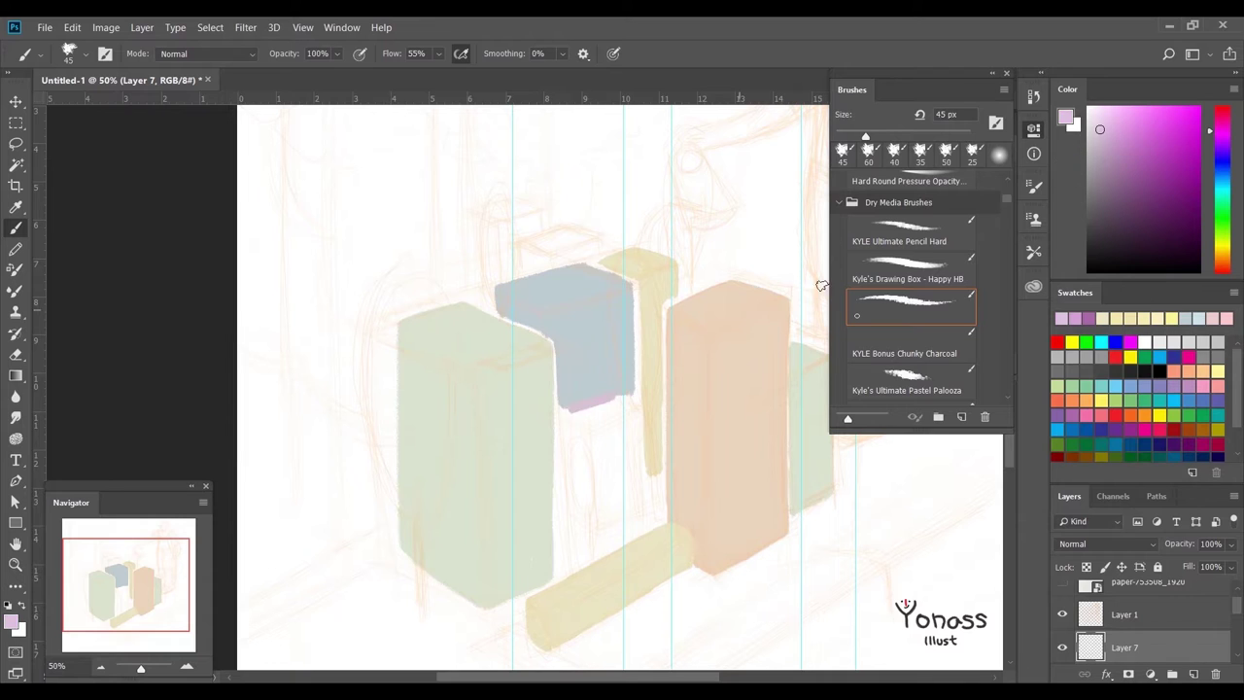
- Paint a solid light purple block below the blue-grey block
left_click_drag(559, 510, 583, 525)
left_click_drag(585, 430, 584, 506)
mouse_move(578, 424)
left_mouse_down()
mouse_move(577, 511)
mouse_move(637, 414)
mouse_move(642, 502)
left_mouse_up()
key("ctrl+z")
mouse_move(642, 433)
left_mouse_down()
mouse_move(593, 521)
mouse_move(627, 457)
mouse_move(625, 418)
mouse_move(628, 436)
left_mouse_up()
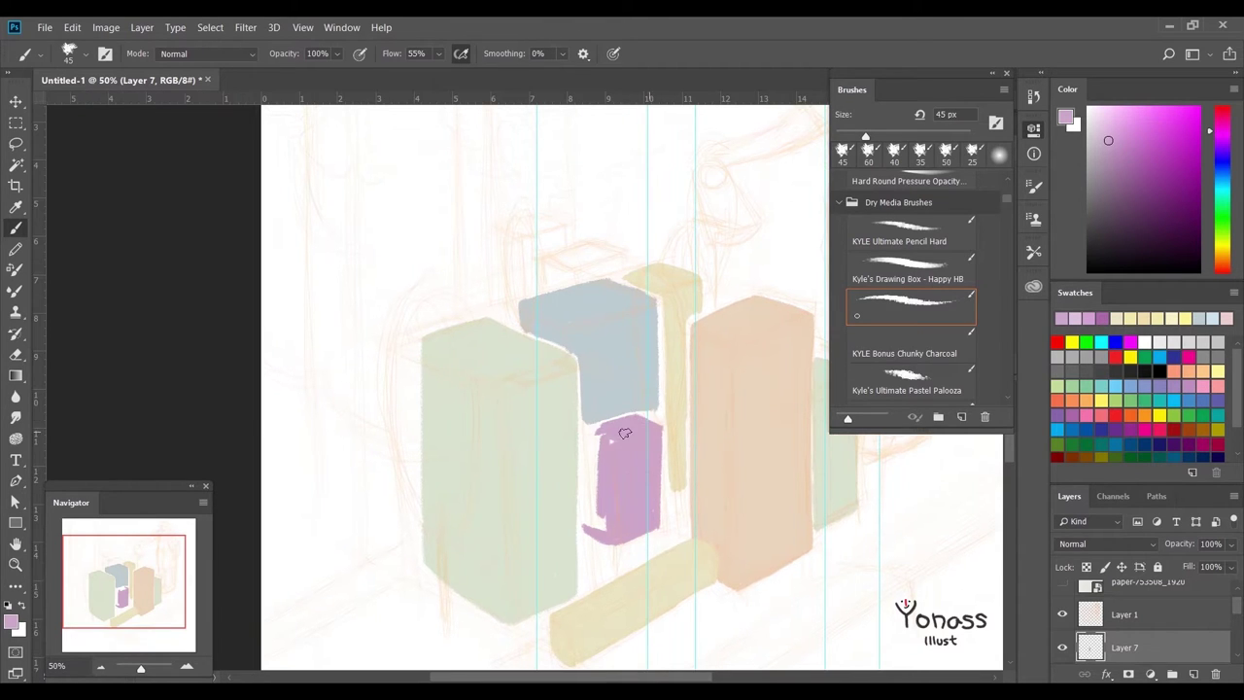
left_click_drag(606, 491, 605, 525)
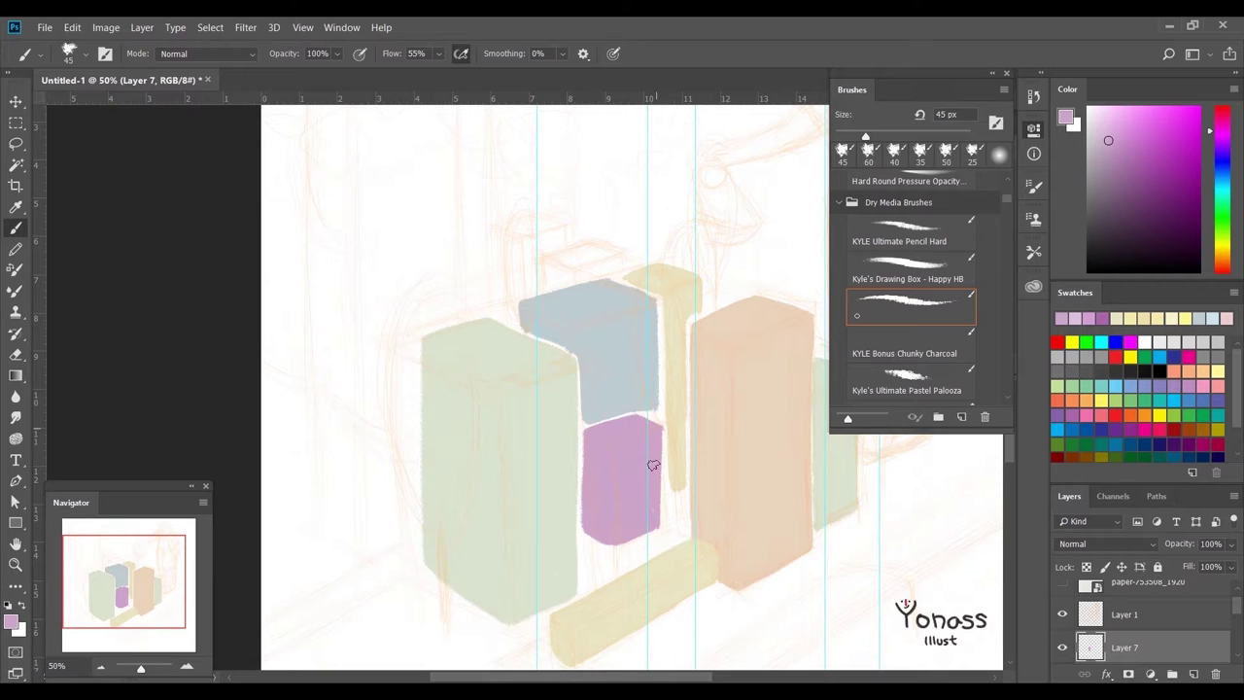
- Add a small purple cap above the blue-grey block
scroll(681, 511, "up", 2)
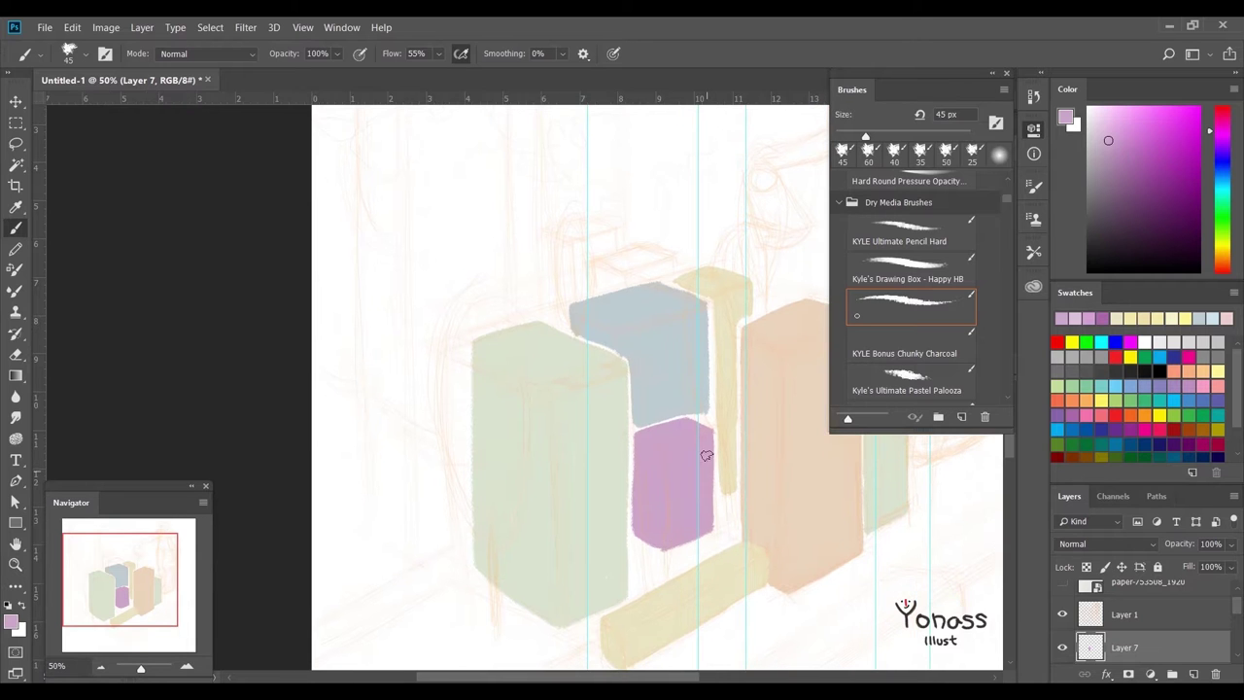
scroll(671, 476, "up", 5)
left_click_drag(681, 404, 718, 391)
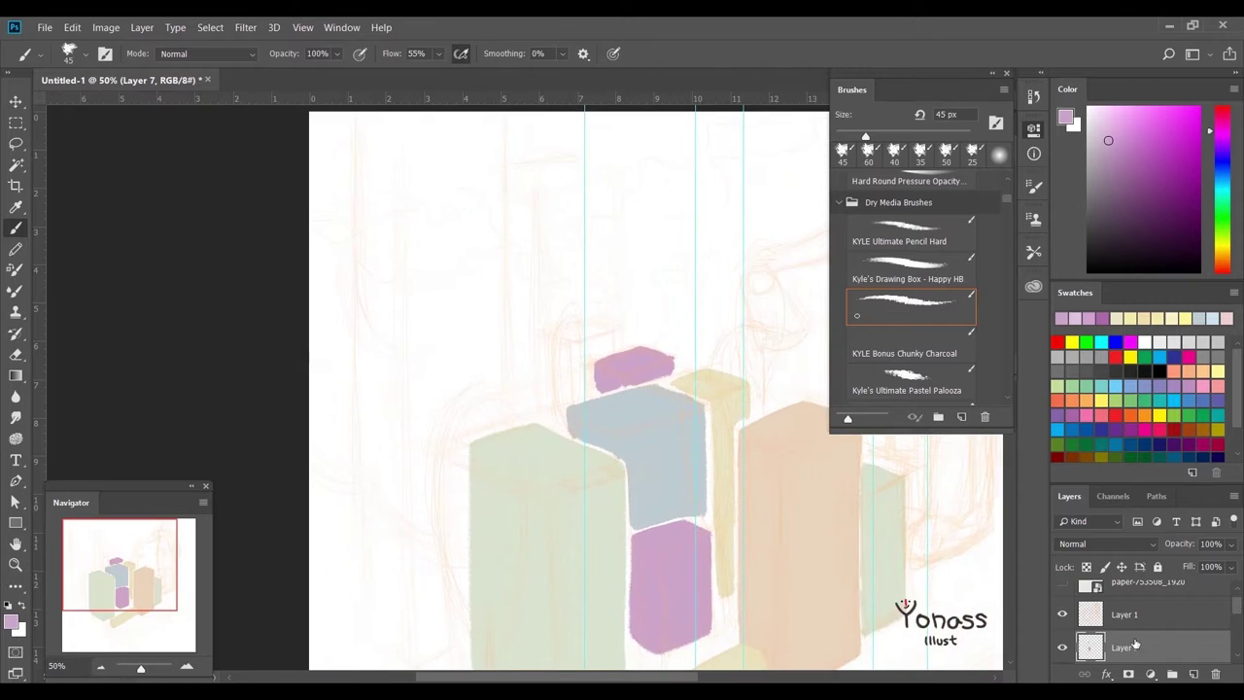
- Paint a peach T-shaped upright behind the blocks and widen its left edge
mouse_move(677, 427)
left_mouse_down()
mouse_move(661, 423)
mouse_move(637, 492)
left_mouse_up()
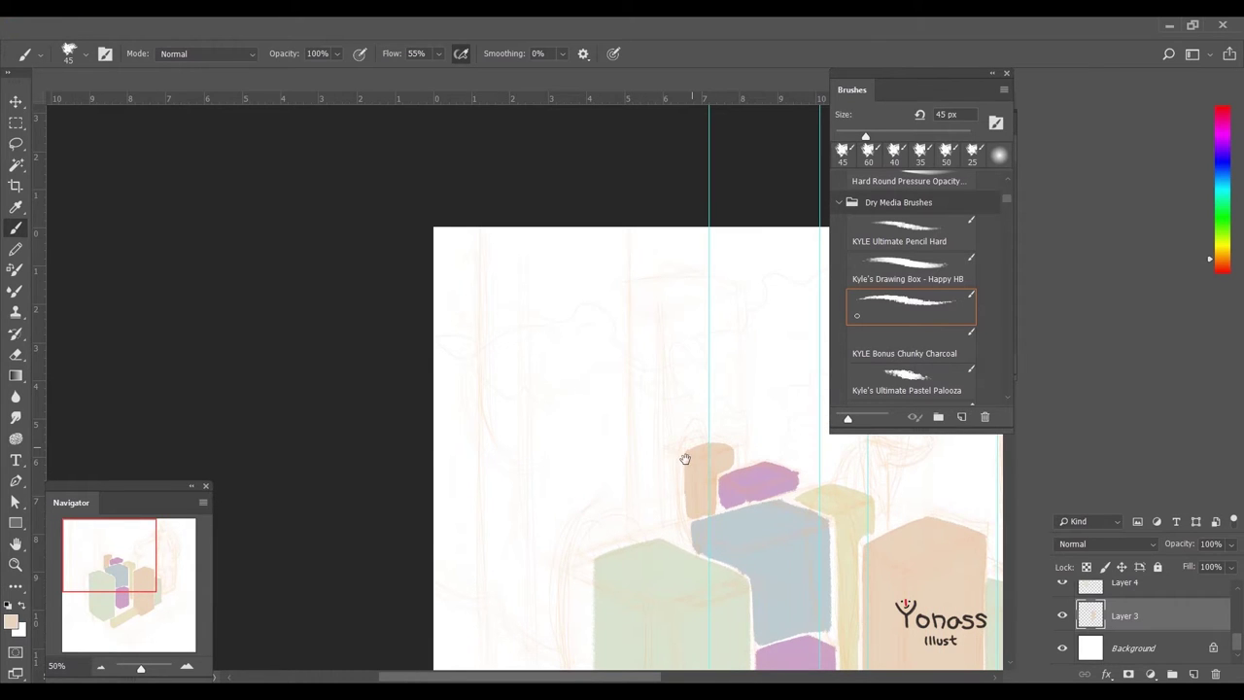
left_click_drag(687, 450, 685, 540)
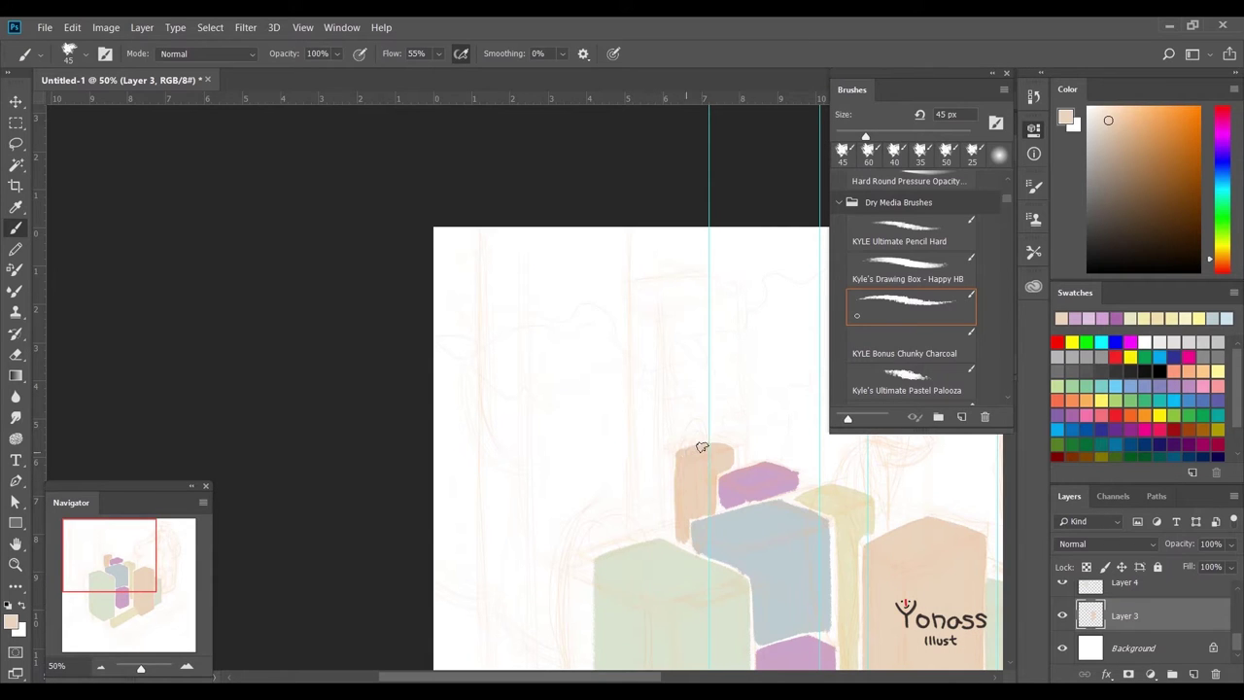
scroll(681, 480, "down", 1)
scroll(669, 486, "down", 2)
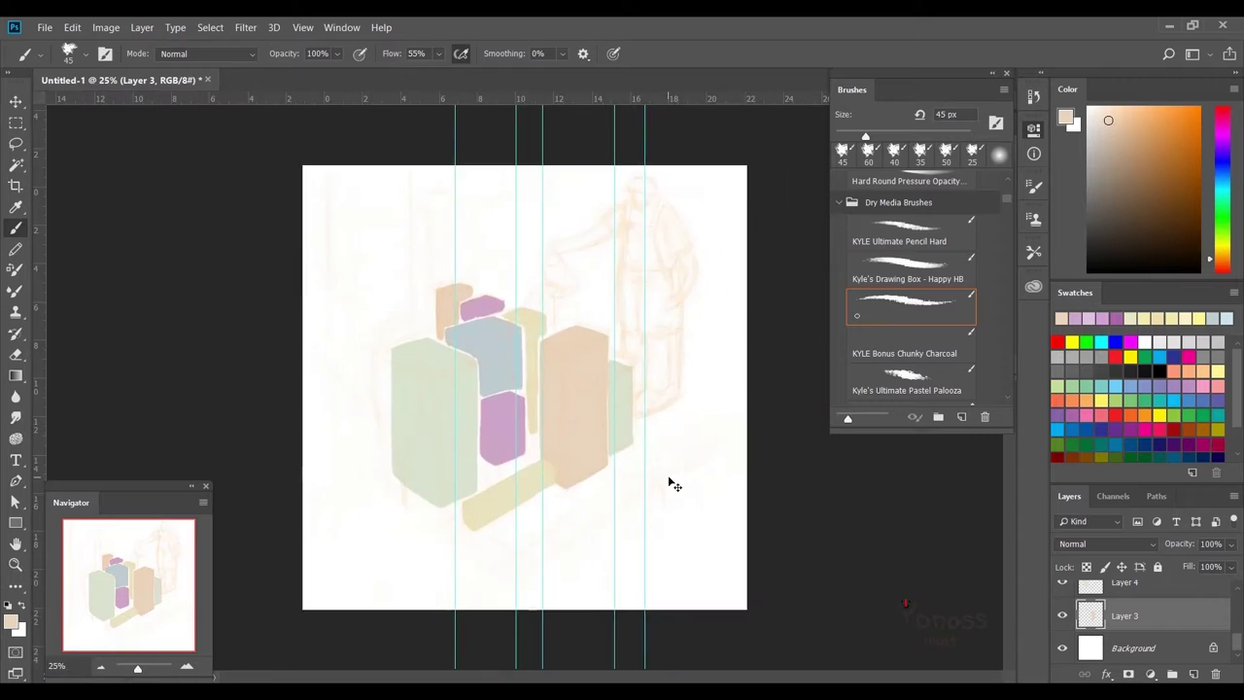
- Paint a tall tan building at the far left with a larger brush
scroll(1162, 637, "up", 3)
left_click(1157, 630)
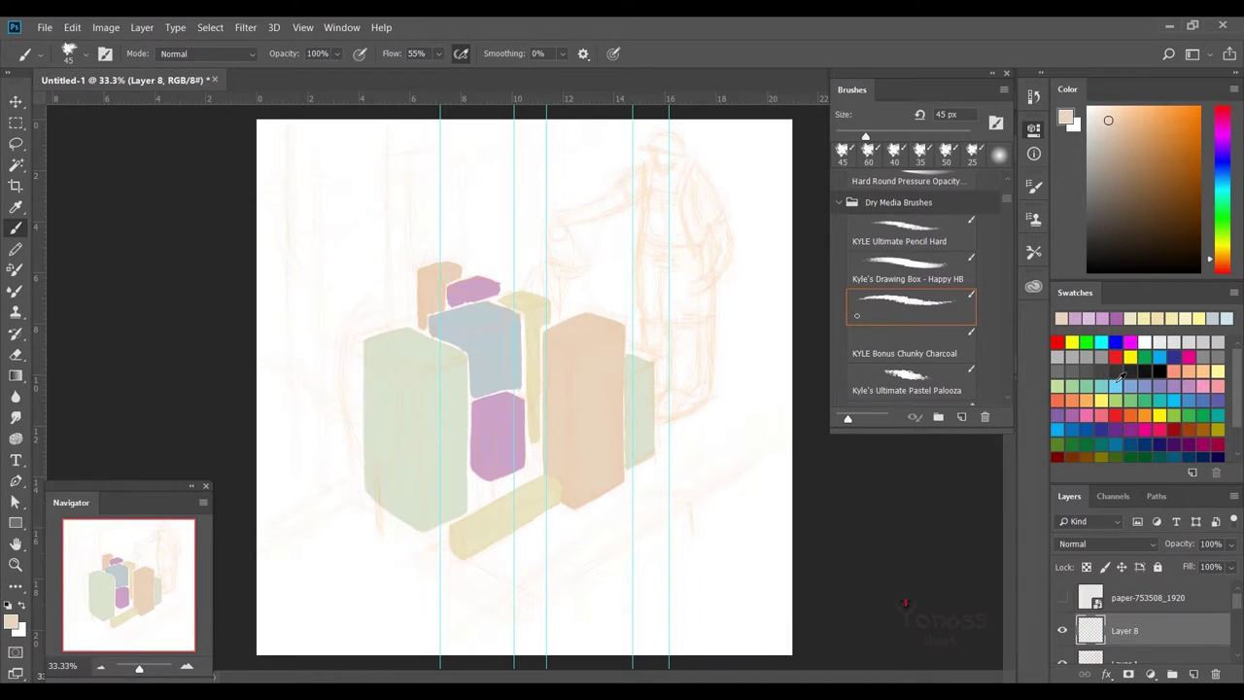
left_click(1131, 159)
key("bracketright")
key("bracketright")
key("bracketright")
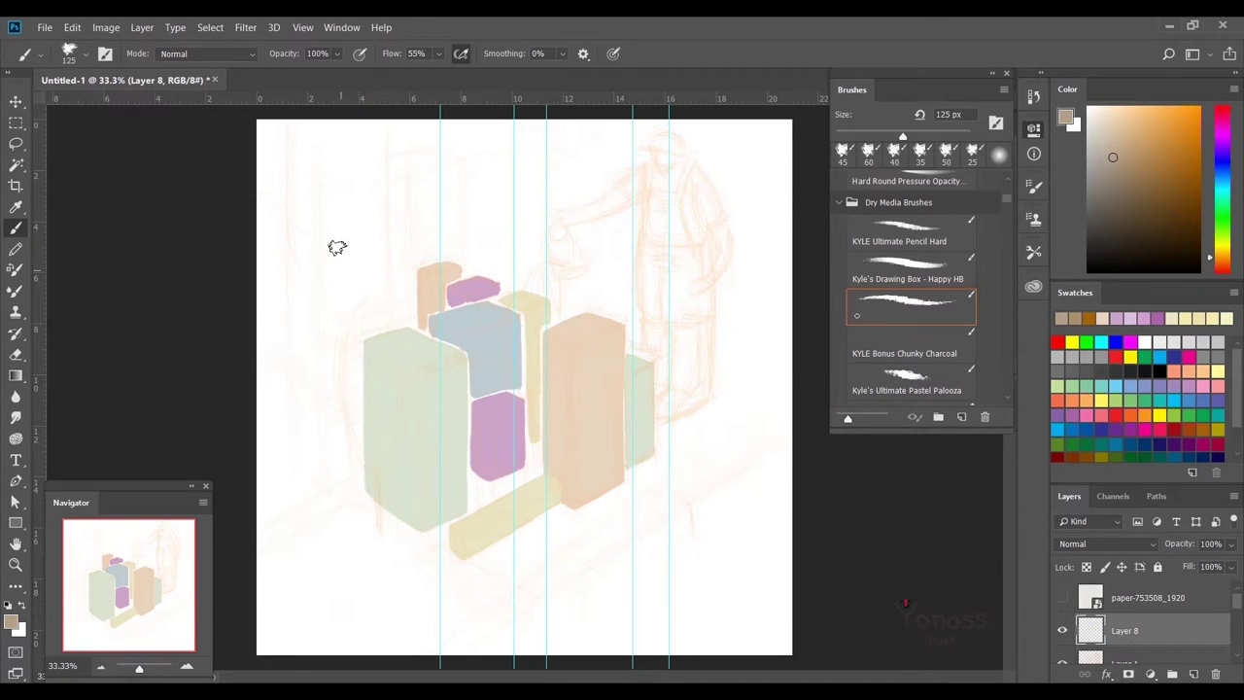
mouse_move(336, 244)
left_mouse_down()
mouse_move(375, 269)
mouse_move(328, 254)
mouse_move(322, 452)
mouse_move(352, 476)
mouse_move(344, 303)
mouse_move(367, 302)
left_mouse_up()
key("bracketleft")
key("bracketleft")
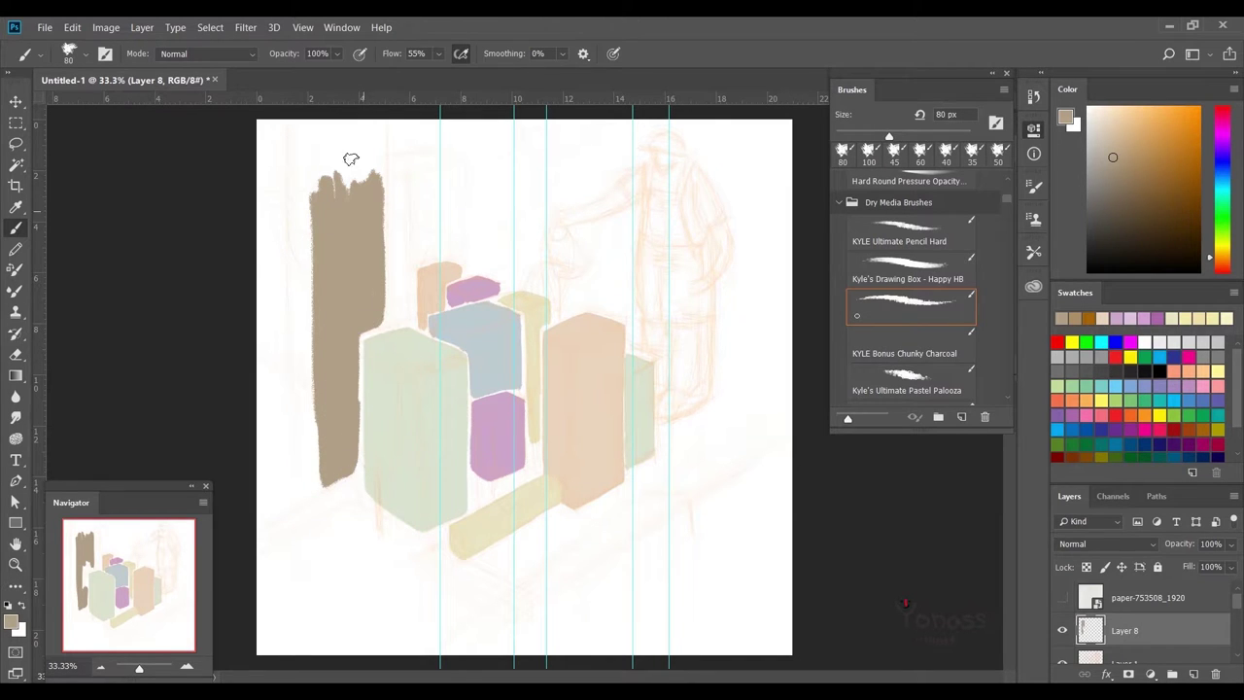
mouse_move(306, 476)
left_mouse_down()
mouse_move(306, 256)
mouse_move(369, 172)
mouse_move(311, 166)
mouse_move(308, 291)
left_mouse_up()
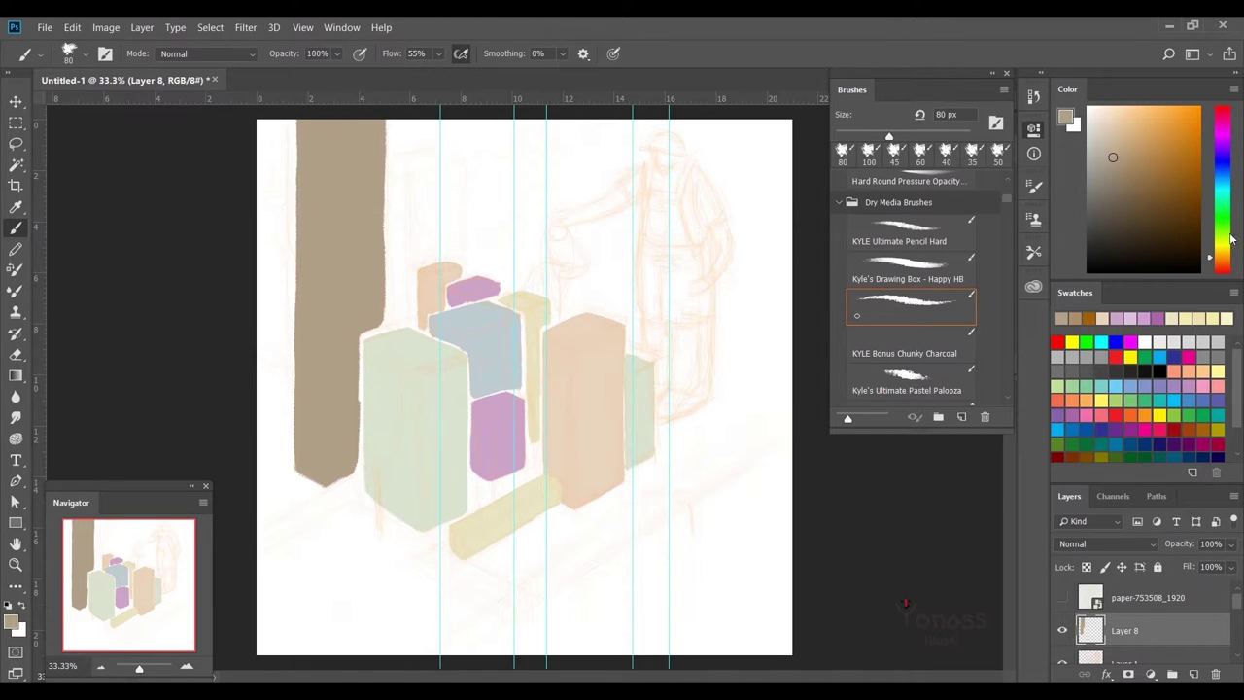
- Paint a solid pale grey building beside the tan one
left_click(1215, 239)
mouse_move(409, 177)
left_mouse_down()
mouse_move(409, 262)
mouse_move(457, 170)
mouse_move(453, 243)
left_mouse_up()
key("ctrl+z")
key("ctrl+z")
mouse_move(447, 181)
left_mouse_down()
mouse_move(437, 200)
mouse_move(424, 159)
mouse_move(416, 164)
mouse_move(393, 320)
left_mouse_up()
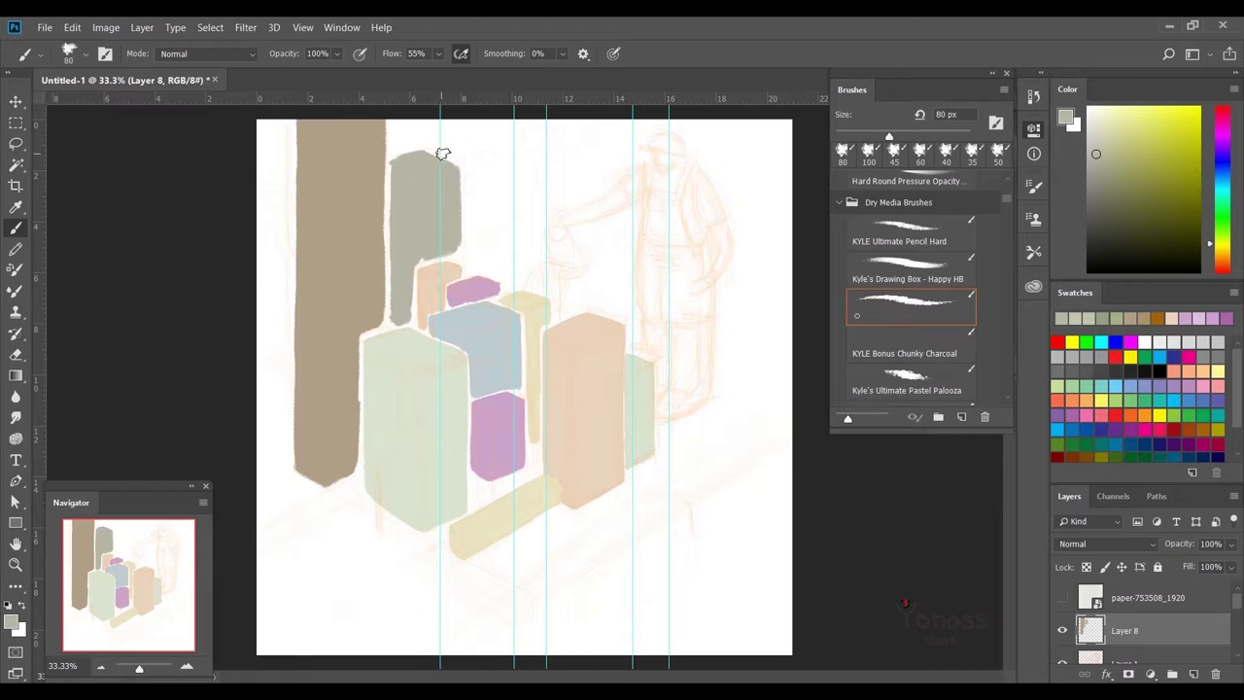
- Zoom in on the gardener and pick a peach skin colour
key("ctrl+plus")
key("ctrl+plus")
left_click(604, 292, "alt")
left_click_drag(604, 299, 605, 246)
key("ctrl+z")
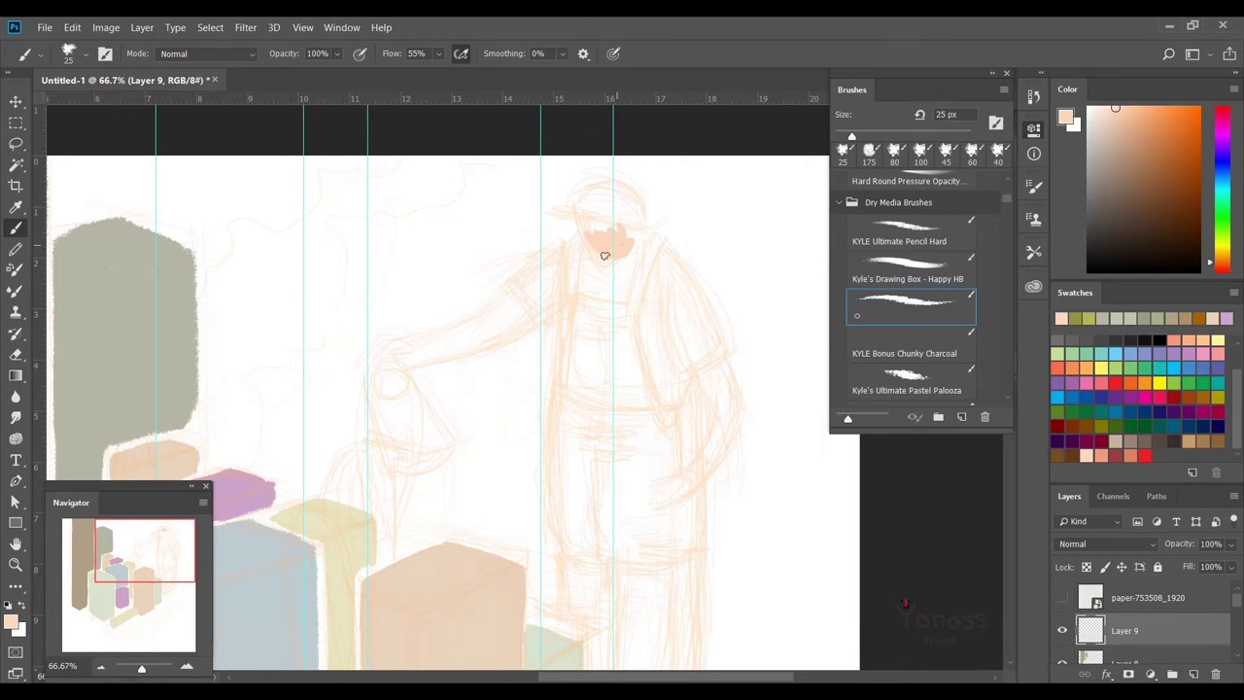
- Paint the gardener's outstretched arm and other forearm in peach
key("ctrl+z")
key("ctrl+shift+alt+n")
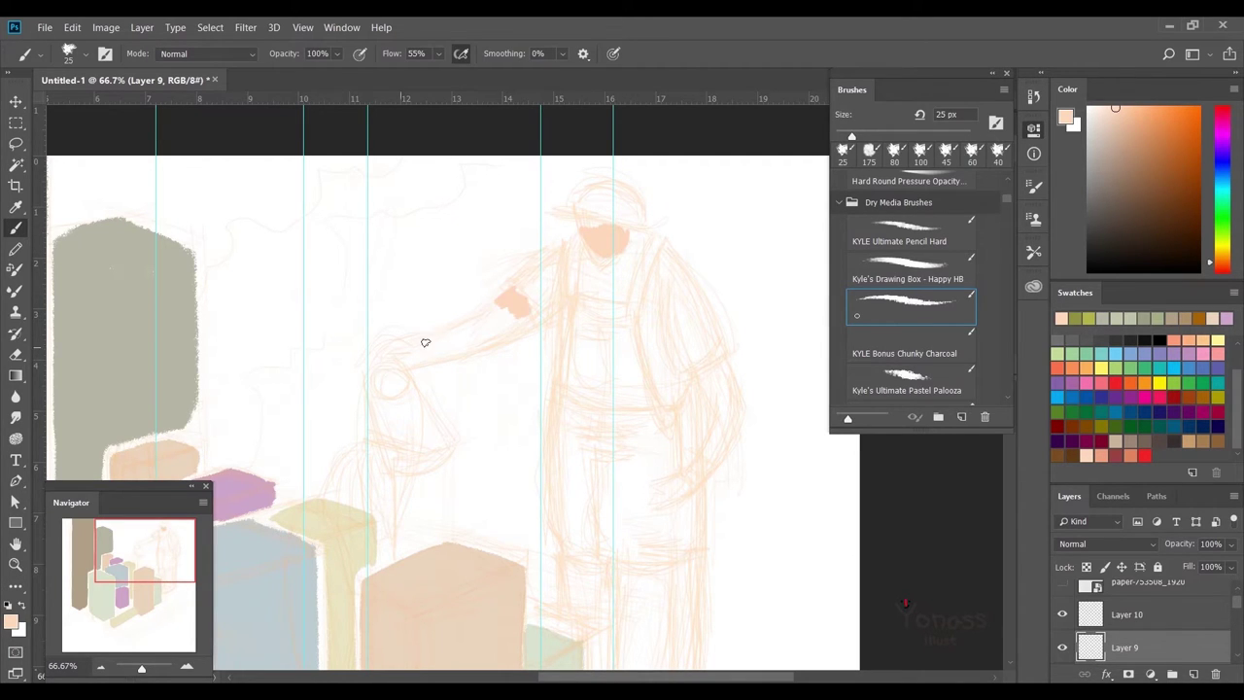
mouse_move(455, 325)
left_mouse_down()
mouse_move(411, 356)
mouse_move(528, 311)
mouse_move(456, 347)
left_mouse_up()
scroll(694, 335, "down", 2)
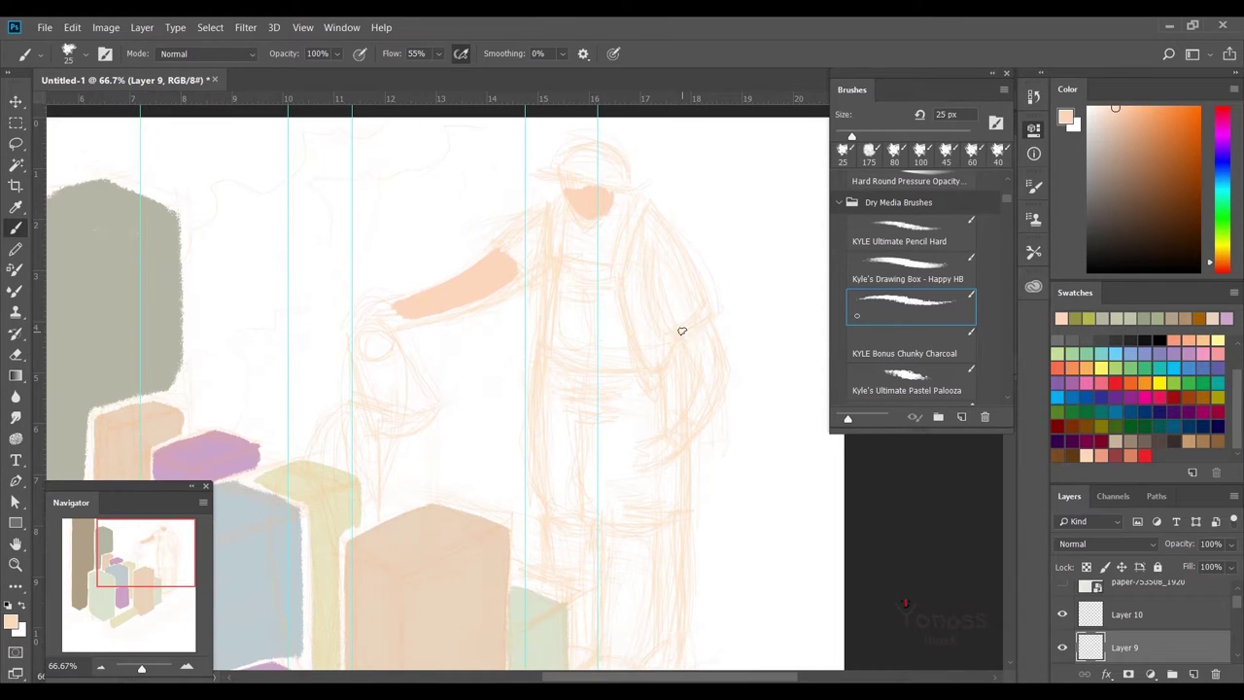
mouse_move(690, 354)
left_mouse_down()
mouse_move(722, 328)
mouse_move(680, 385)
left_mouse_up()
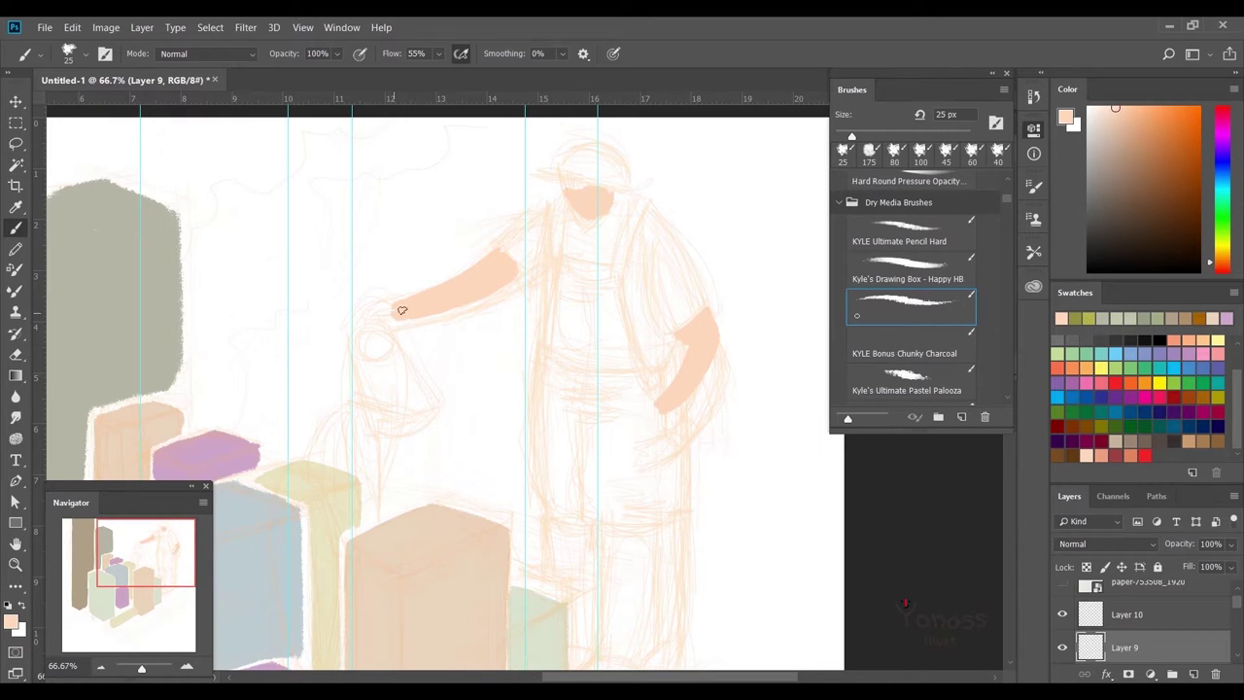
- Paint the salmon left sleeve and right collar, then move the shirt layer below the skin layer
key("alt+bracketright")
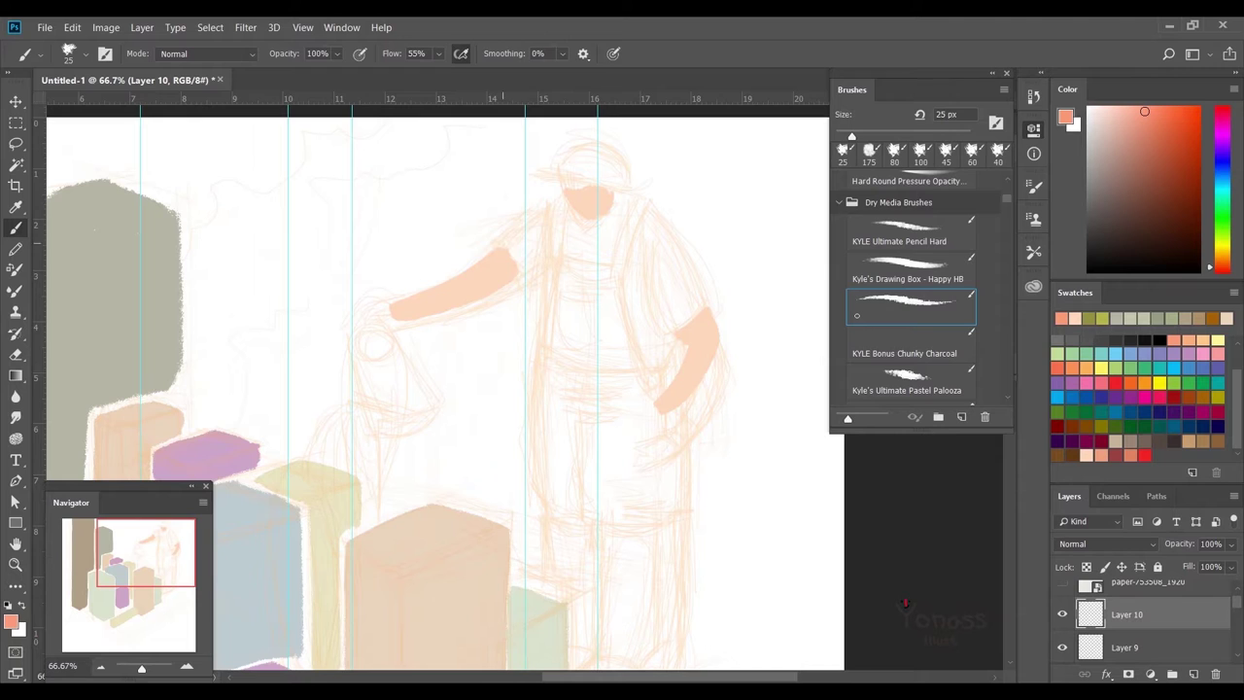
key("ctrl+z")
mouse_move(500, 244)
left_mouse_down()
mouse_move(547, 207)
mouse_move(547, 268)
left_mouse_up()
left_click_drag(525, 227, 542, 222)
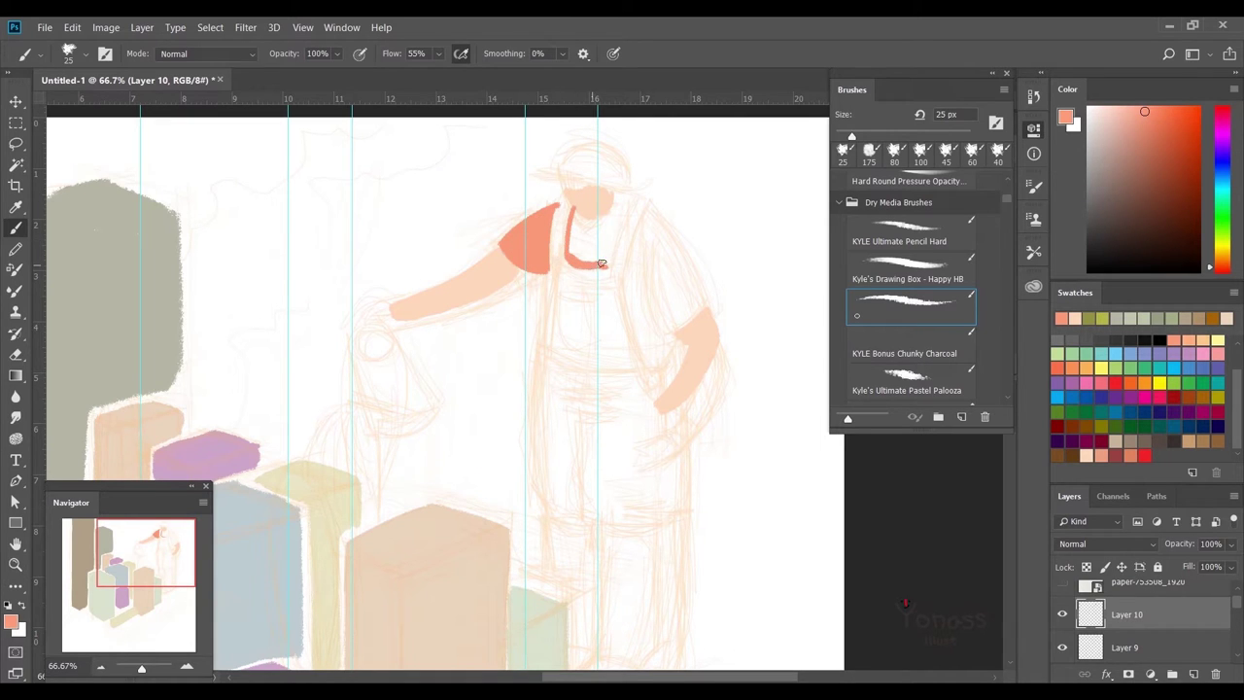
left_click_drag(629, 214, 614, 206)
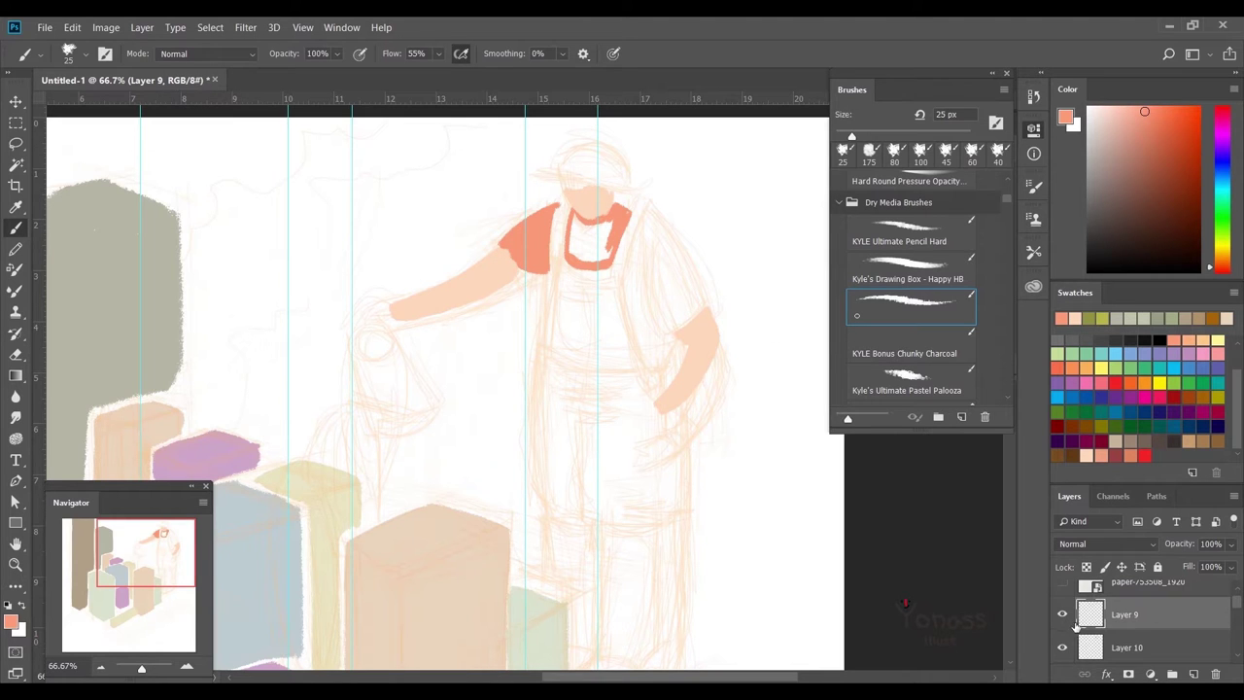
left_click_drag(1127, 614, 1127, 661)
- Fill the salmon collar gap, right sleeve and right shoulder
mouse_move(576, 225)
left_mouse_down()
mouse_move(595, 255)
mouse_move(541, 231)
left_mouse_up()
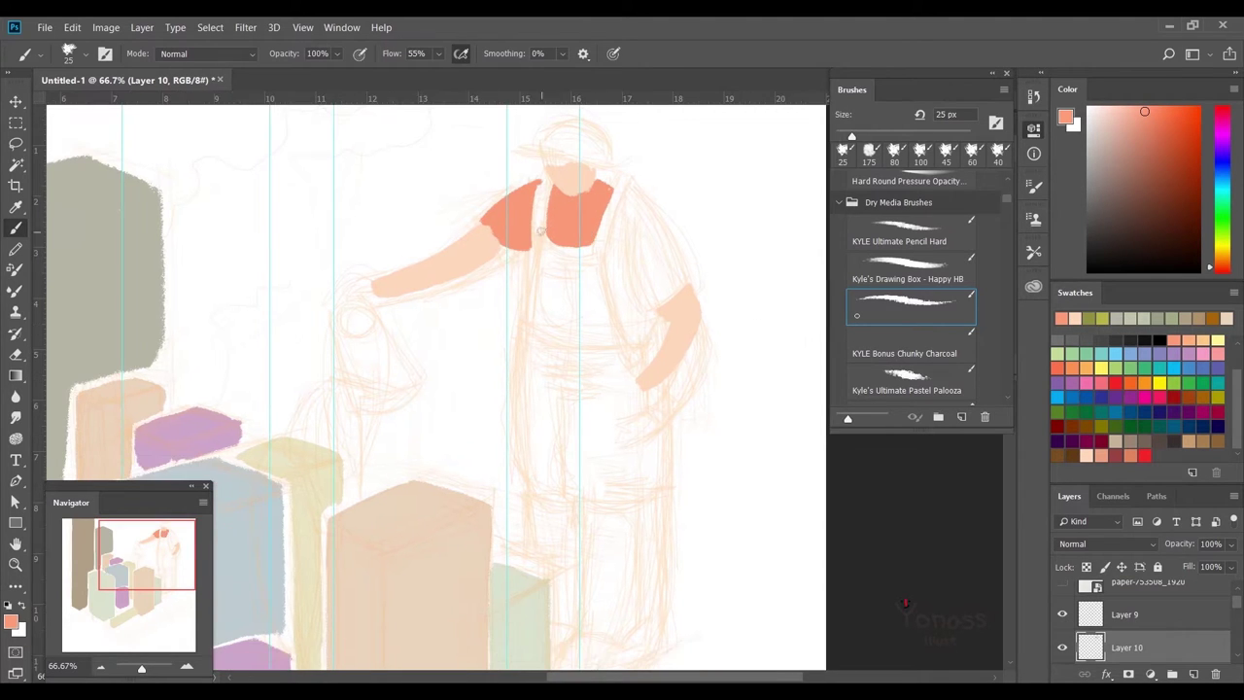
mouse_move(627, 201)
left_mouse_down()
mouse_move(685, 282)
mouse_move(635, 307)
left_mouse_up()
scroll(622, 243, "down", 1)
scroll(642, 194, "up", 1)
mouse_move(625, 241)
left_mouse_down()
mouse_move(647, 326)
mouse_move(671, 272)
mouse_move(653, 321)
mouse_move(686, 279)
left_mouse_up()
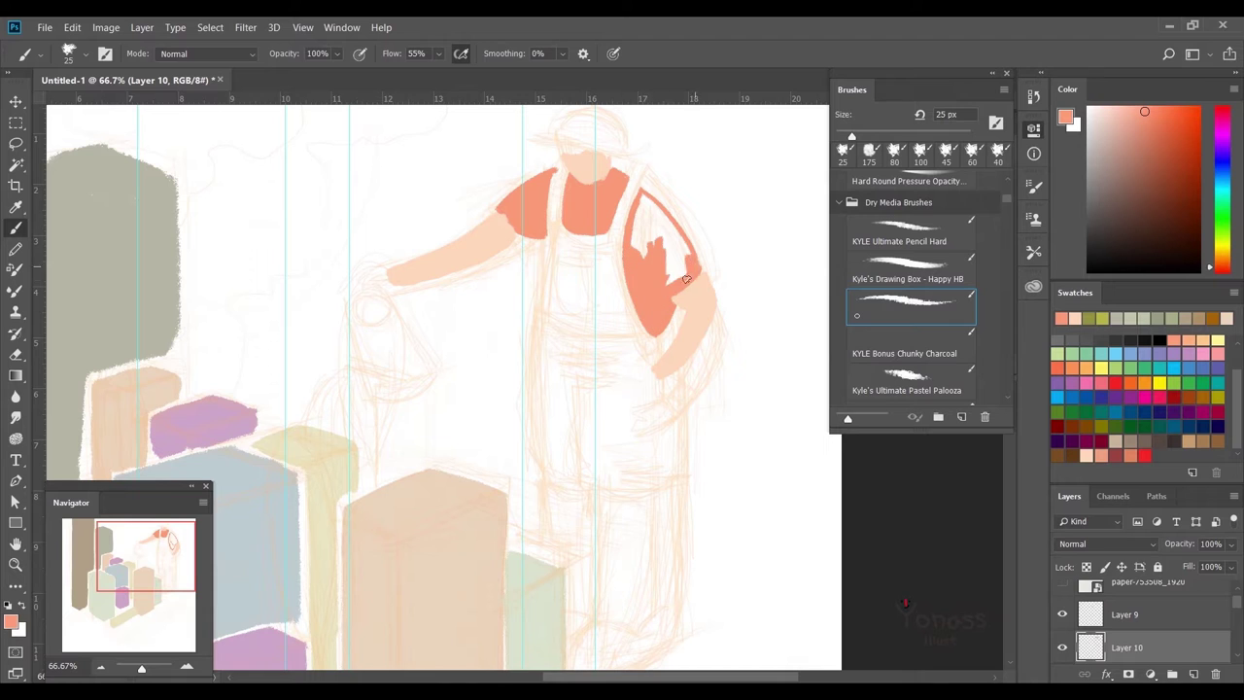
left_click_drag(641, 201, 643, 204)
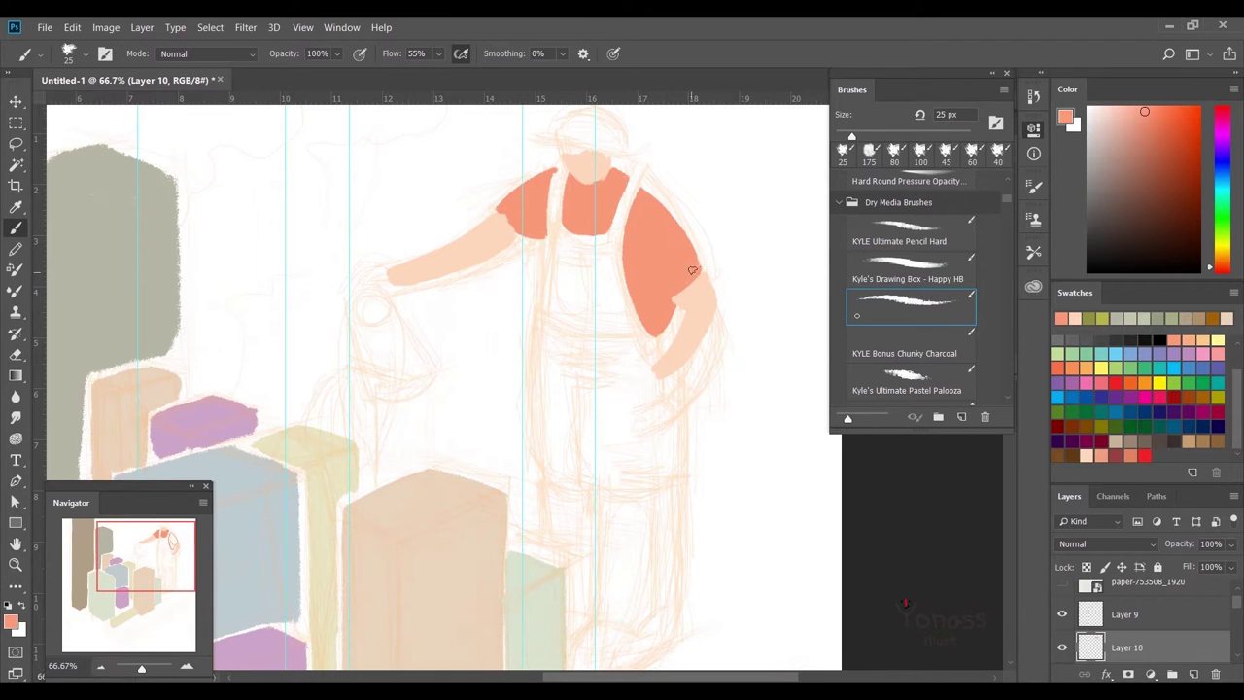
left_click_drag(686, 282, 961, 415)
left_click(1175, 410)
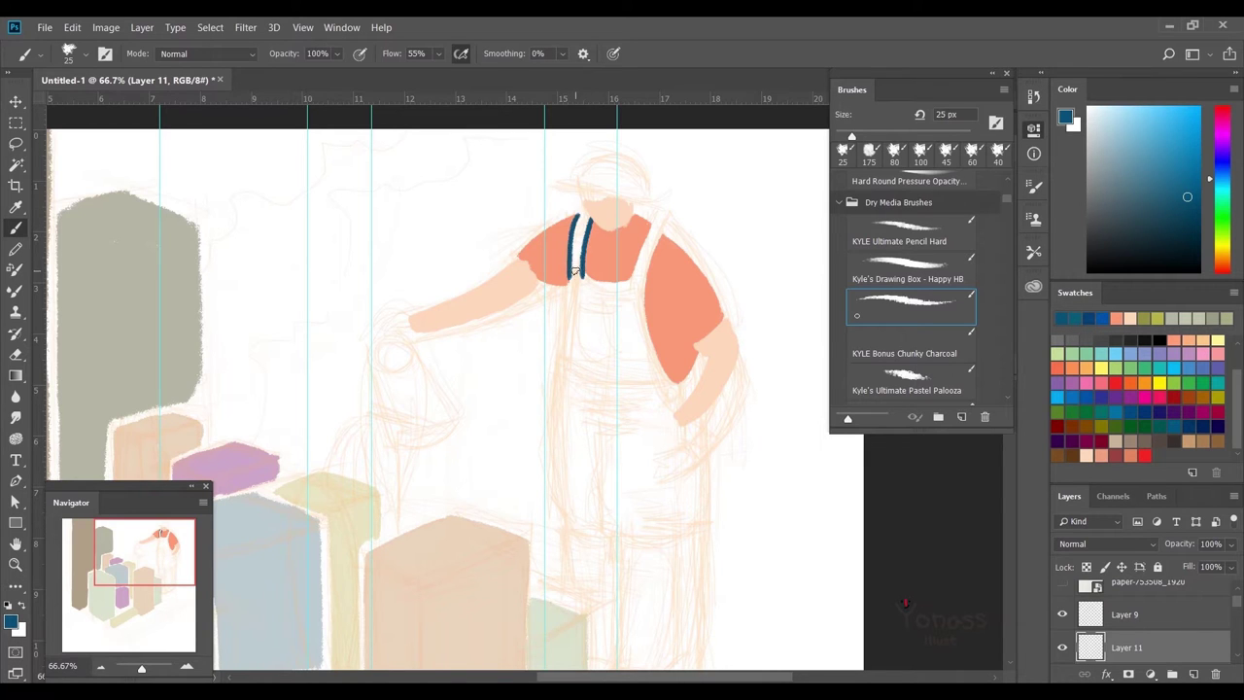
- Draw dark-blue strap outlines over both shoulders and the bib edge toward the hand
left_click_drag(584, 282, 576, 235)
mouse_move(657, 229)
left_mouse_down()
mouse_move(666, 377)
mouse_move(680, 328)
left_mouse_up()
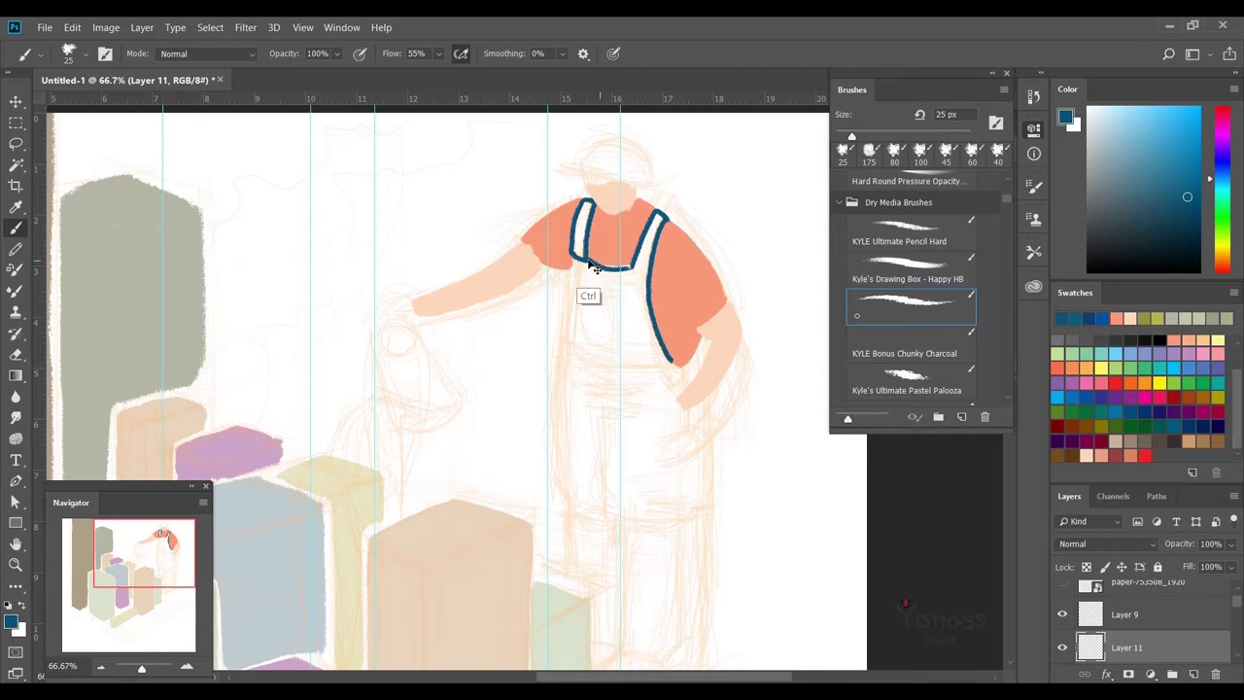
scroll(637, 270, "down", 1)
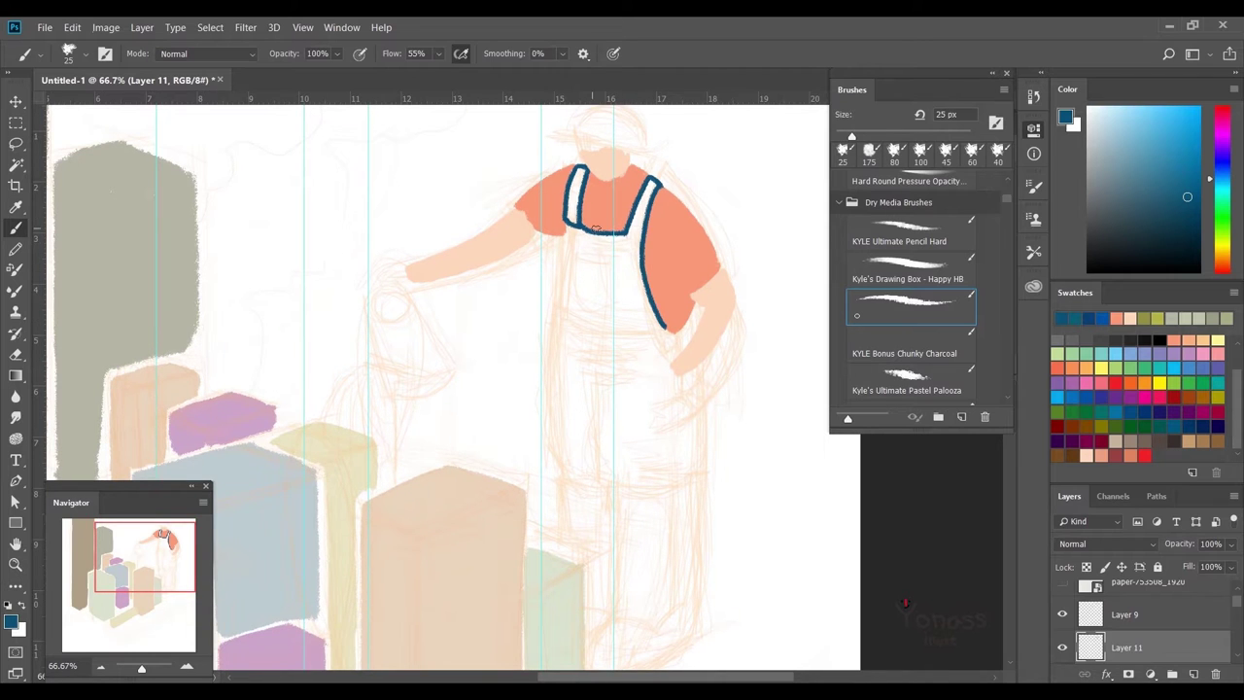
key("ctrl+z")
key("ctrl+z")
key("ctrl+z")
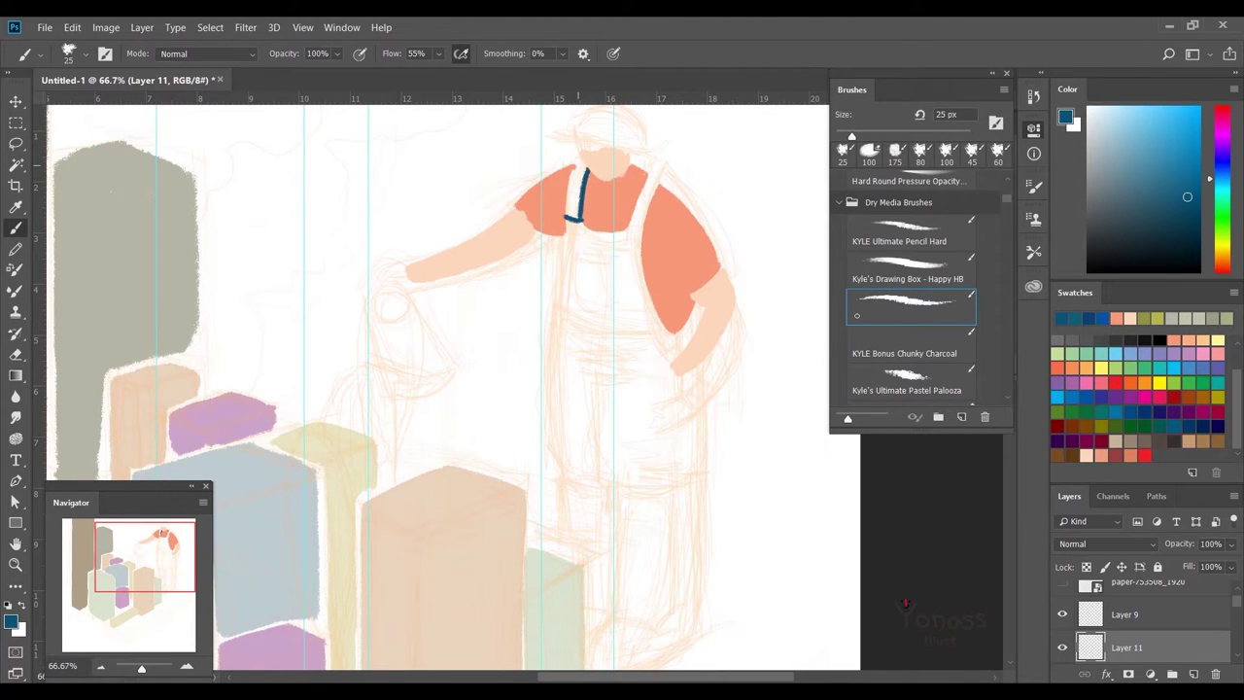
left_click_drag(572, 195, 580, 218)
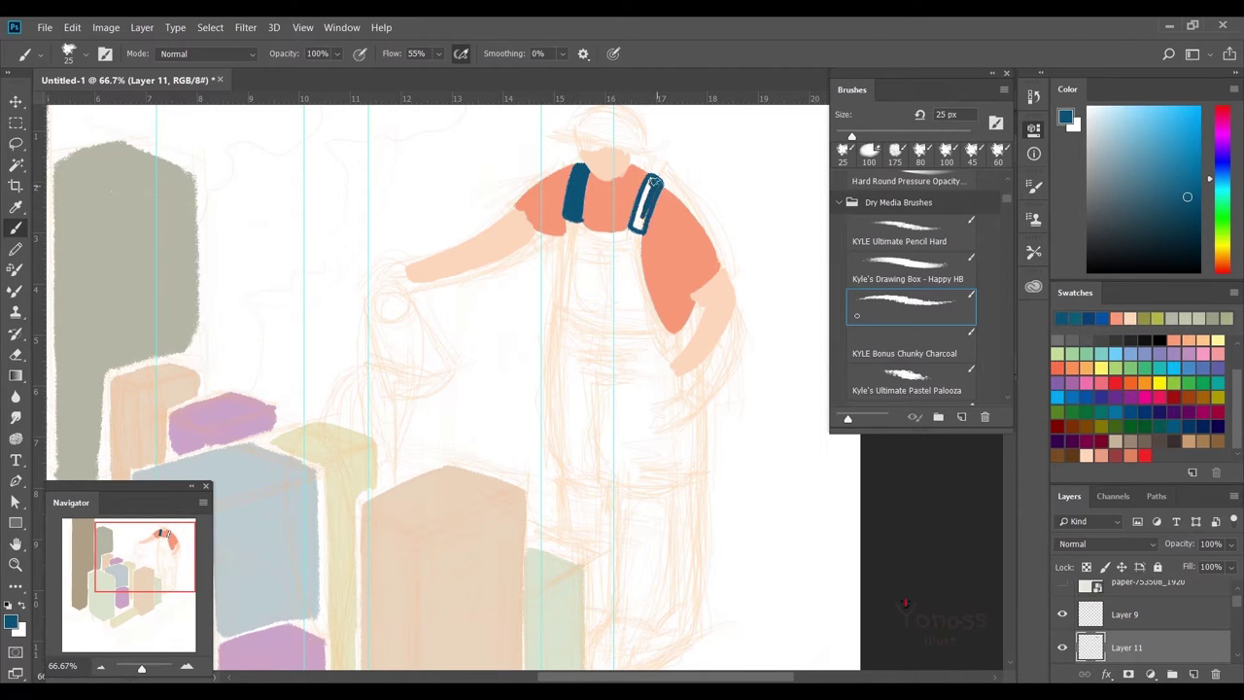
left_click_drag(659, 240, 643, 194)
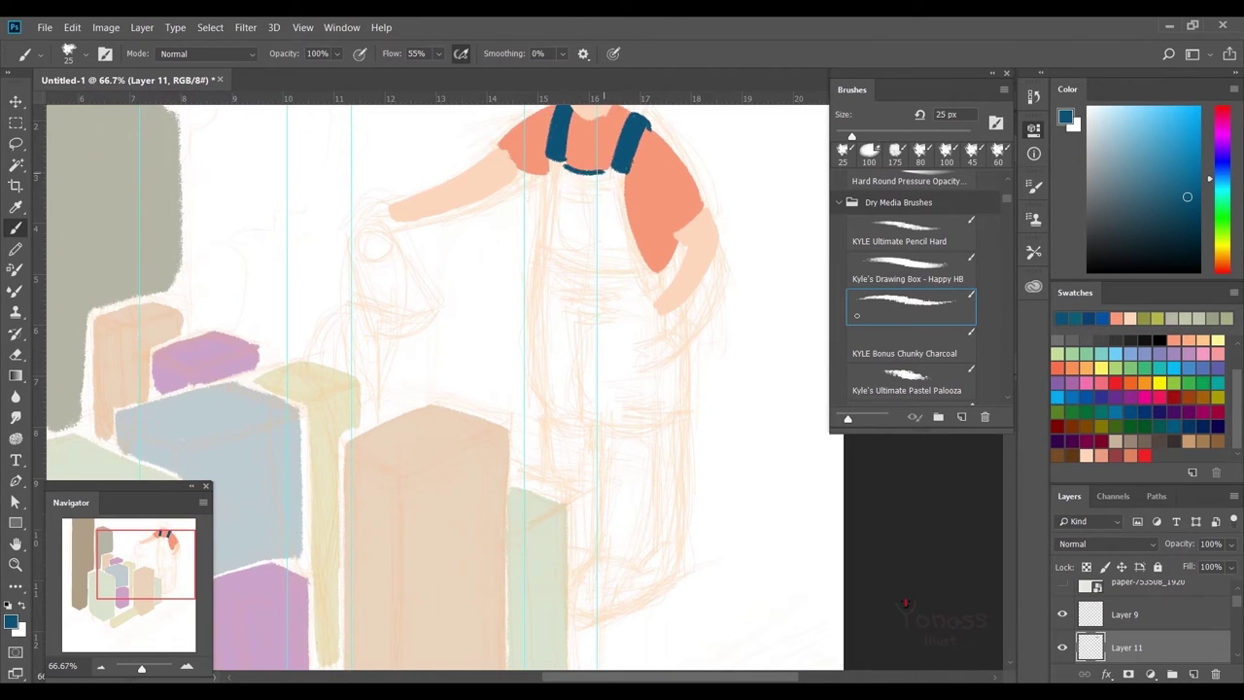
key("ctrl+z")
left_click_drag(657, 274, 669, 276)
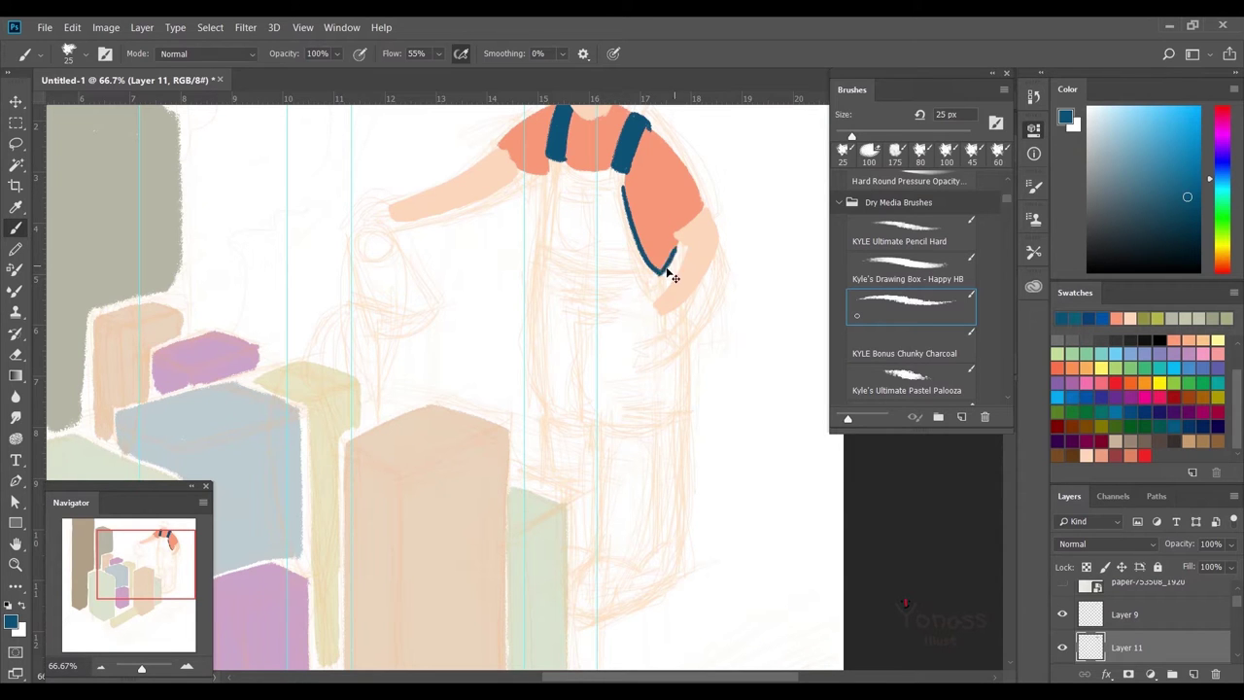
- Outline the overalls' left side, bottom, inner leg line and right side
mouse_move(565, 189)
left_mouse_down()
mouse_move(575, 207)
mouse_move(547, 418)
left_mouse_up()
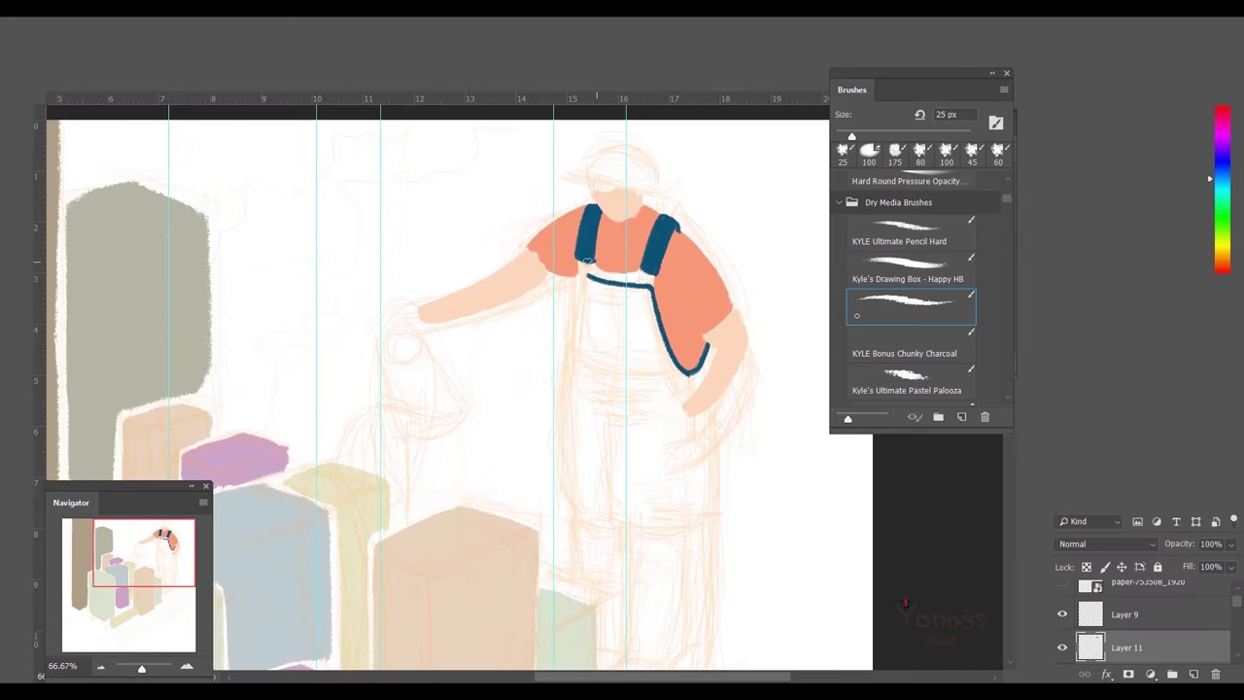
left_click_drag(540, 449, 591, 480)
mouse_move(581, 400)
left_mouse_down()
mouse_move(582, 447)
mouse_move(679, 476)
left_mouse_up()
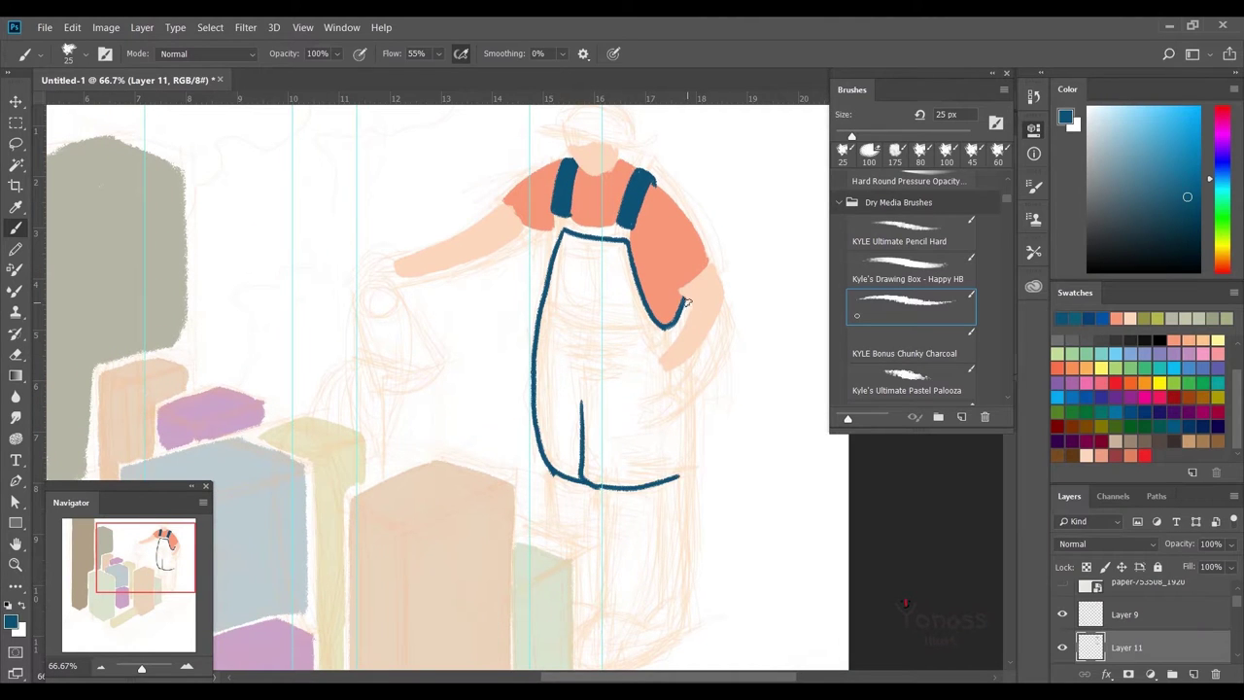
left_click_drag(690, 359, 683, 477)
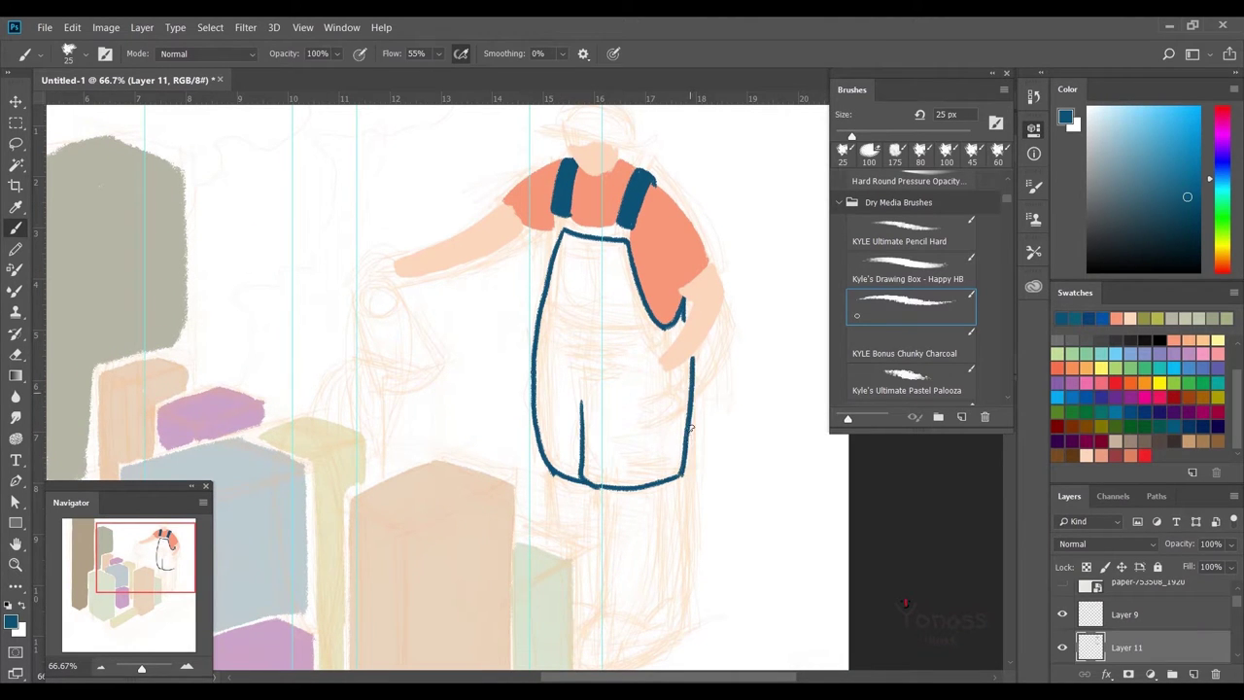
- Return to the overalls layer with the strap blue and fill the overalls using a larger brush
key("alt+bracketleft")
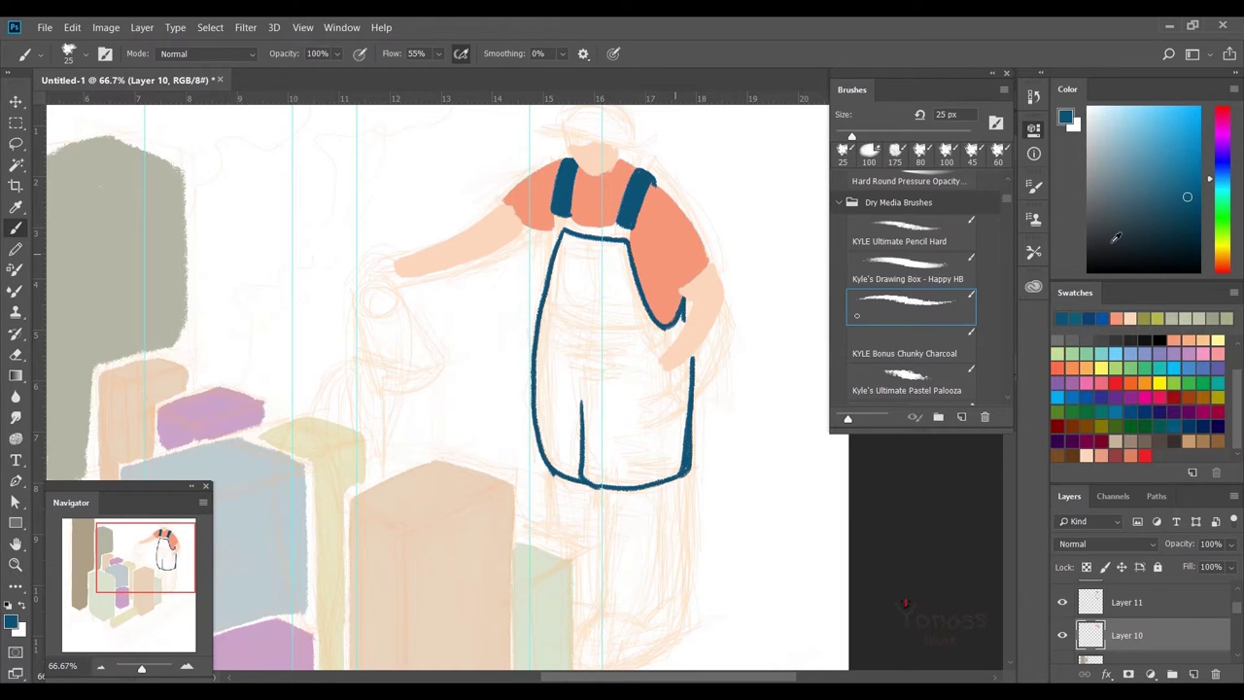
left_click(604, 230, "alt")
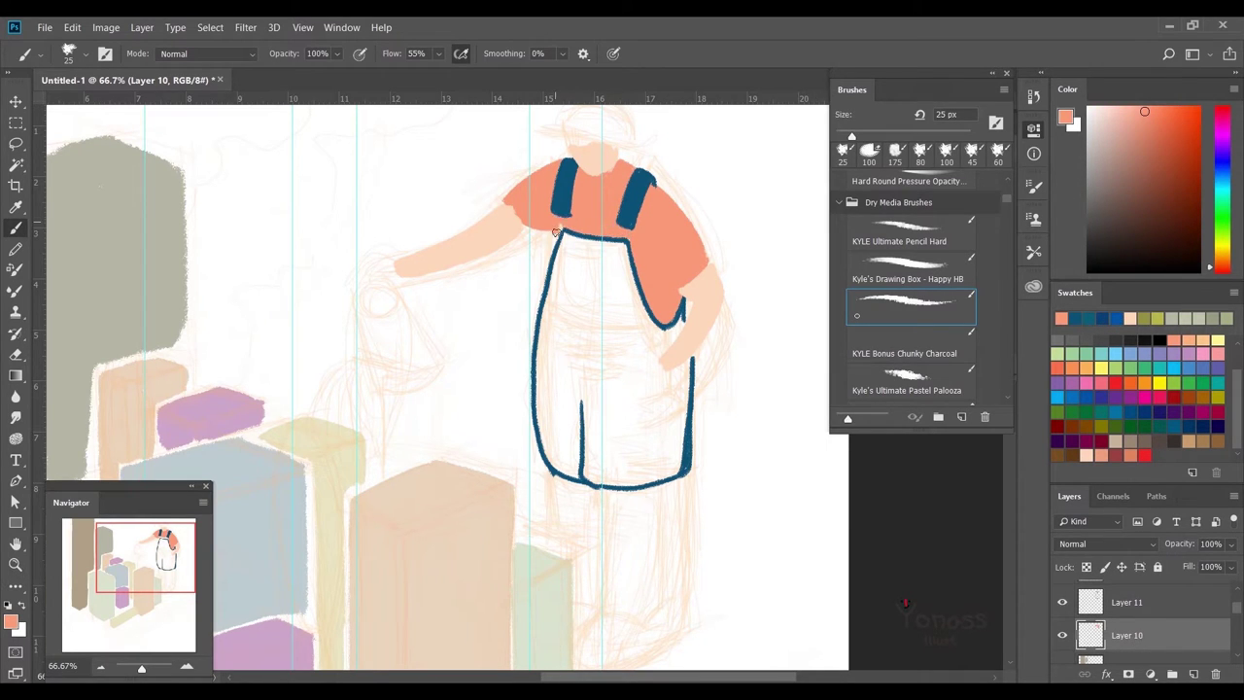
scroll(1207, 638, "down", 2)
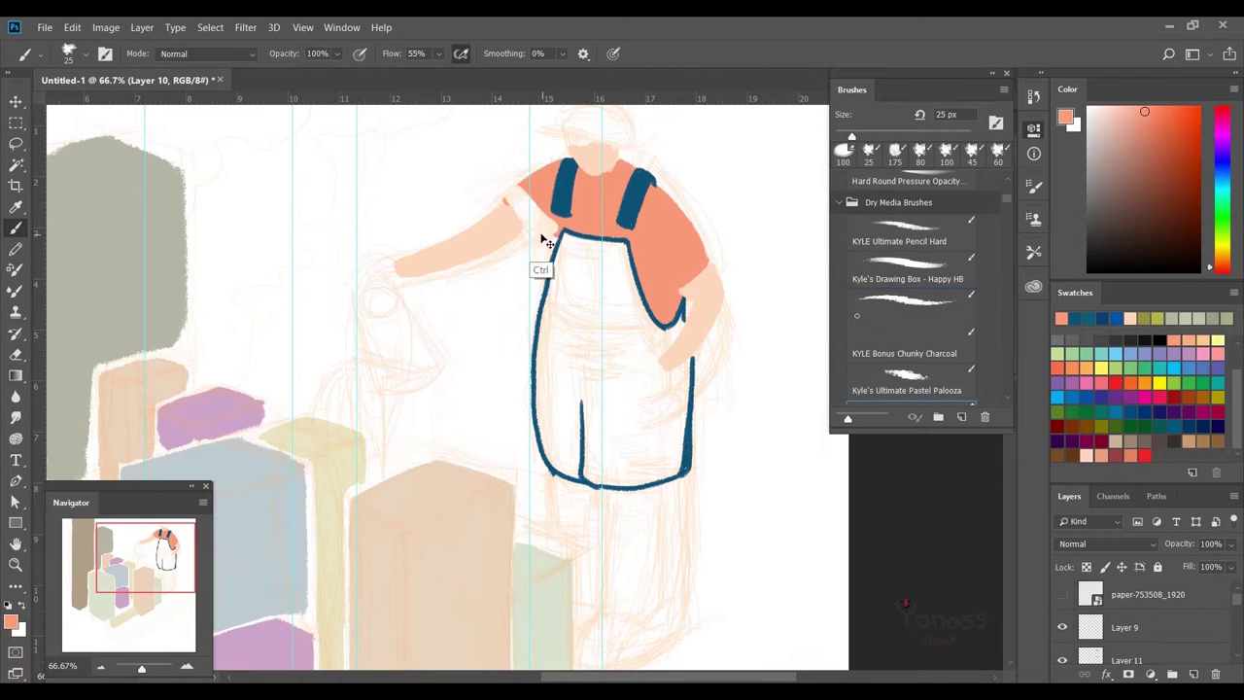
key("alt+bracketright")
key("alt+bracketleft")
key("alt+bracketleft")
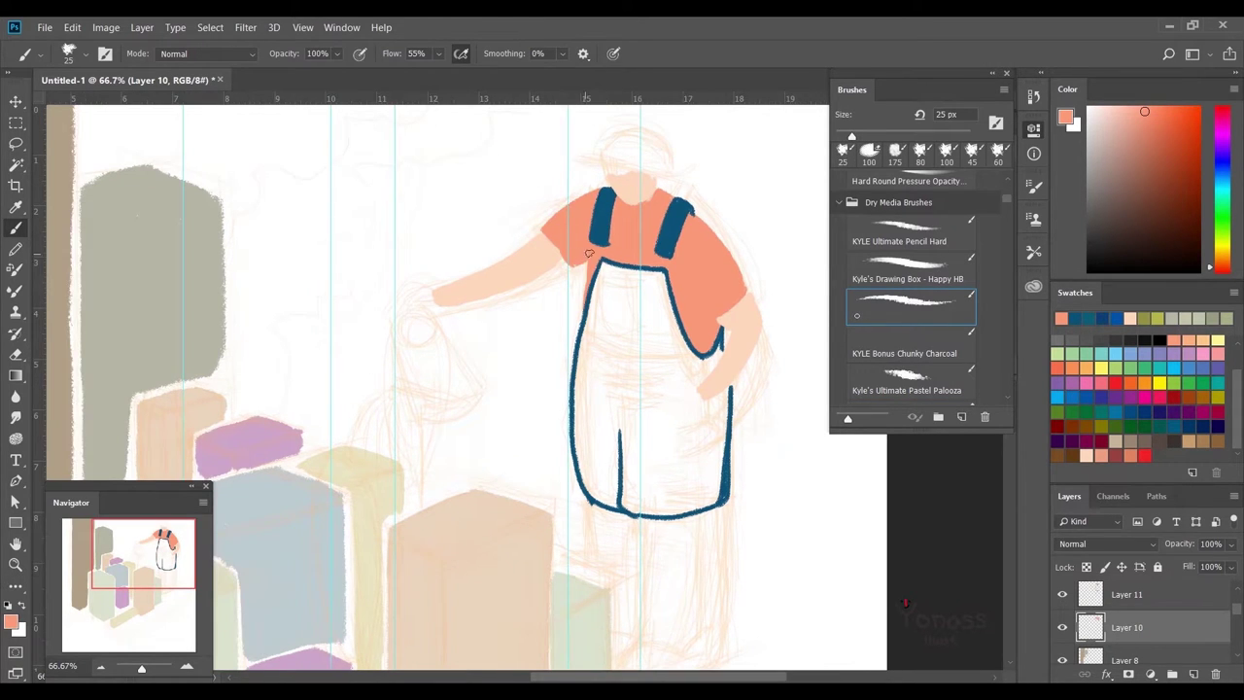
key("alt+bracketright")
left_click(573, 175, "alt")
key("bracketright")
key("bracketright")
mouse_move(602, 286)
left_mouse_down()
mouse_move(656, 384)
mouse_move(564, 253)
mouse_move(564, 448)
mouse_move(593, 457)
mouse_move(573, 220)
left_mouse_up()
key("bracketright")
key("bracketleft")
key("bracketleft")
- Fill the bib's top patch and right and bottom gaps, and widen the overalls' left edge
left_click_drag(641, 246, 631, 234)
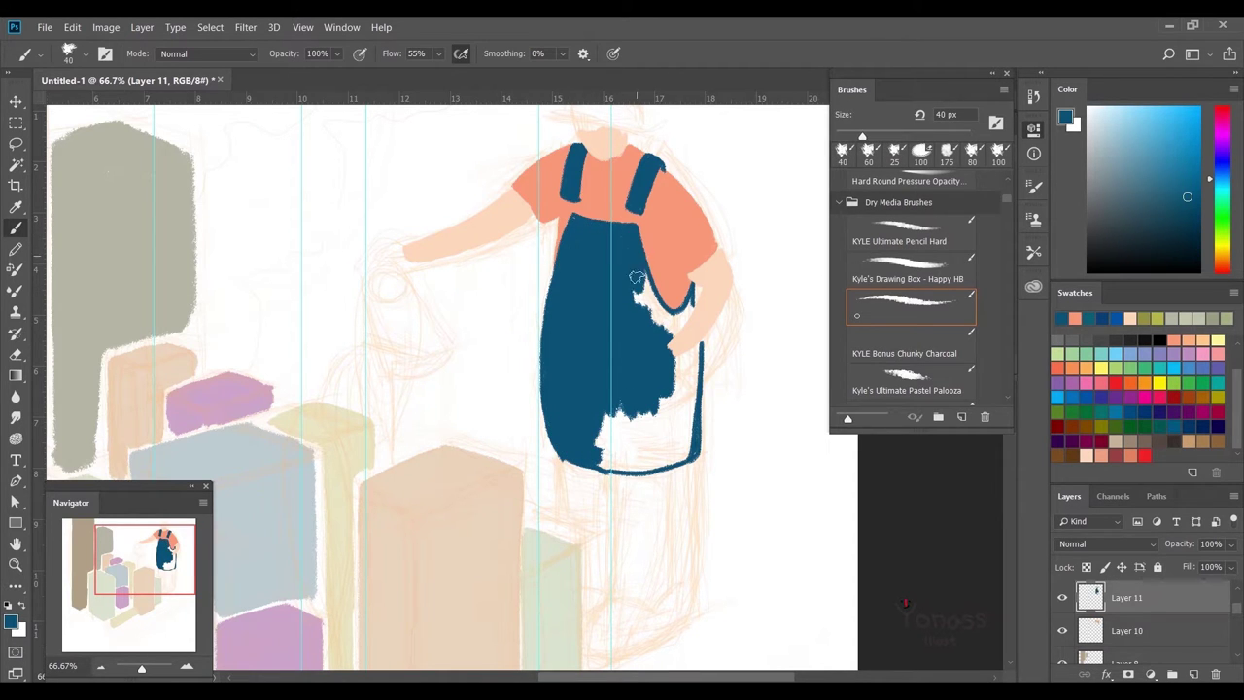
mouse_move(657, 313)
left_mouse_down()
mouse_move(685, 408)
mouse_move(613, 457)
mouse_move(671, 457)
mouse_move(689, 426)
left_mouse_up()
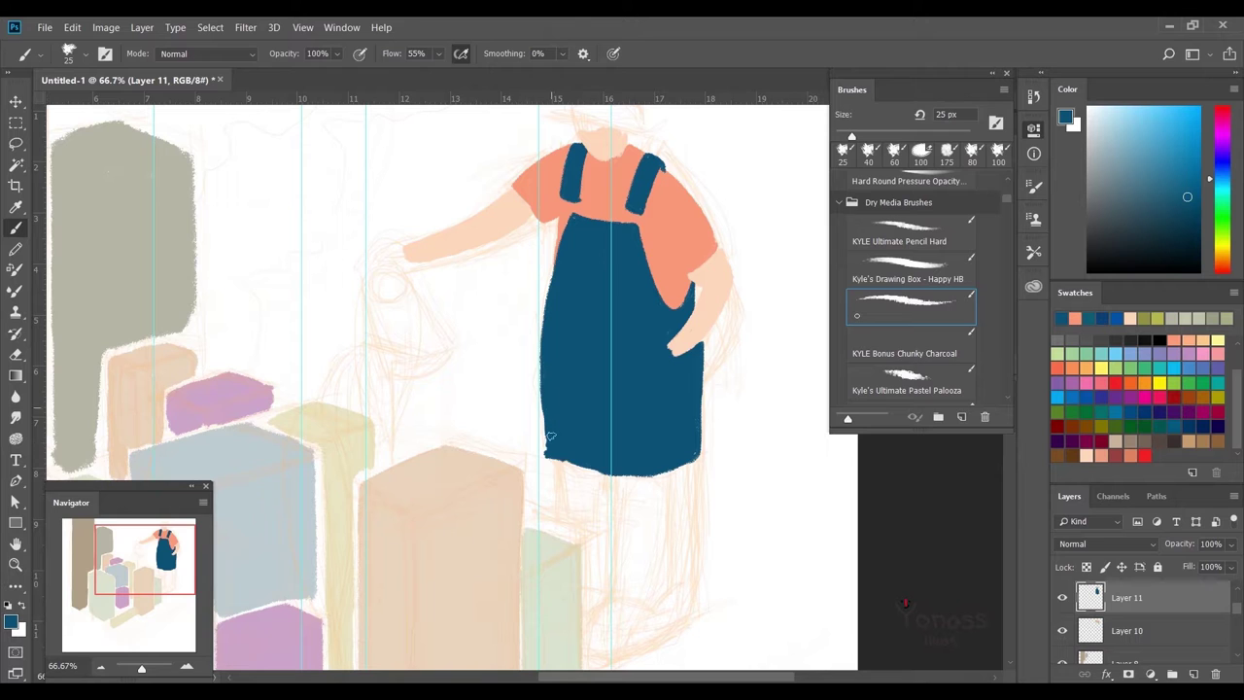
left_click_drag(568, 402, 581, 430)
mouse_move(572, 290)
left_mouse_down()
mouse_move(547, 430)
mouse_move(556, 457)
left_mouse_up()
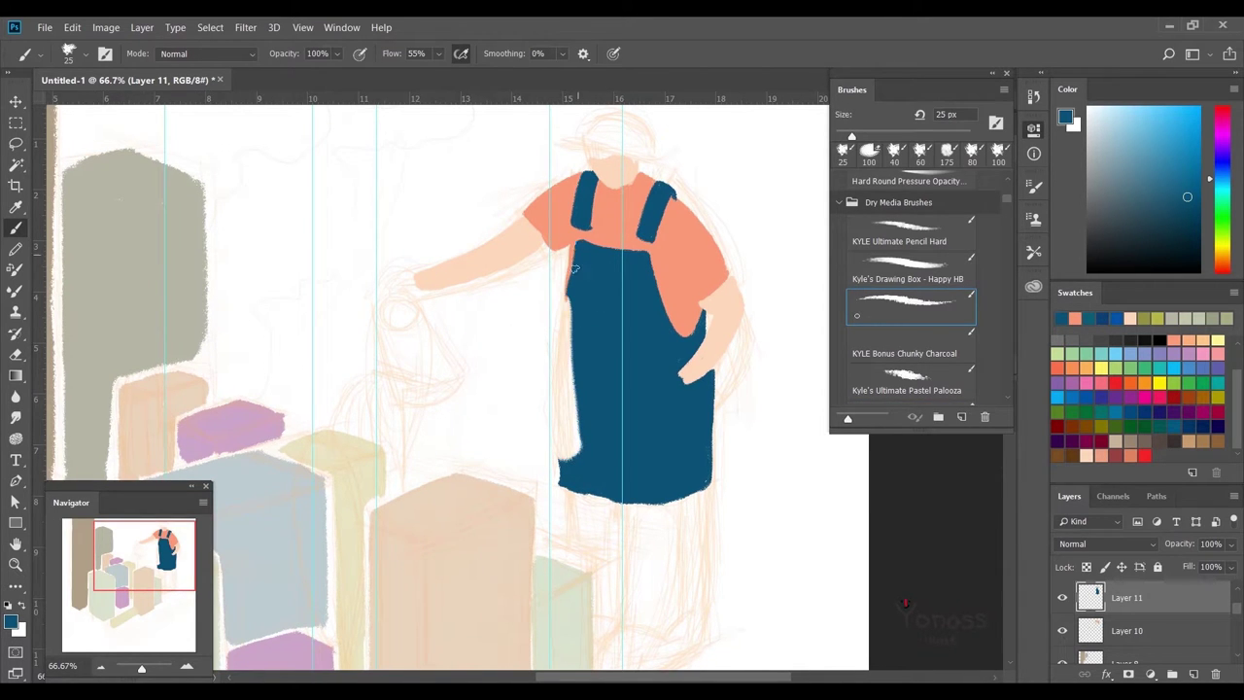
left_click_drag(566, 340, 577, 248)
left_click_drag(557, 321, 567, 455)
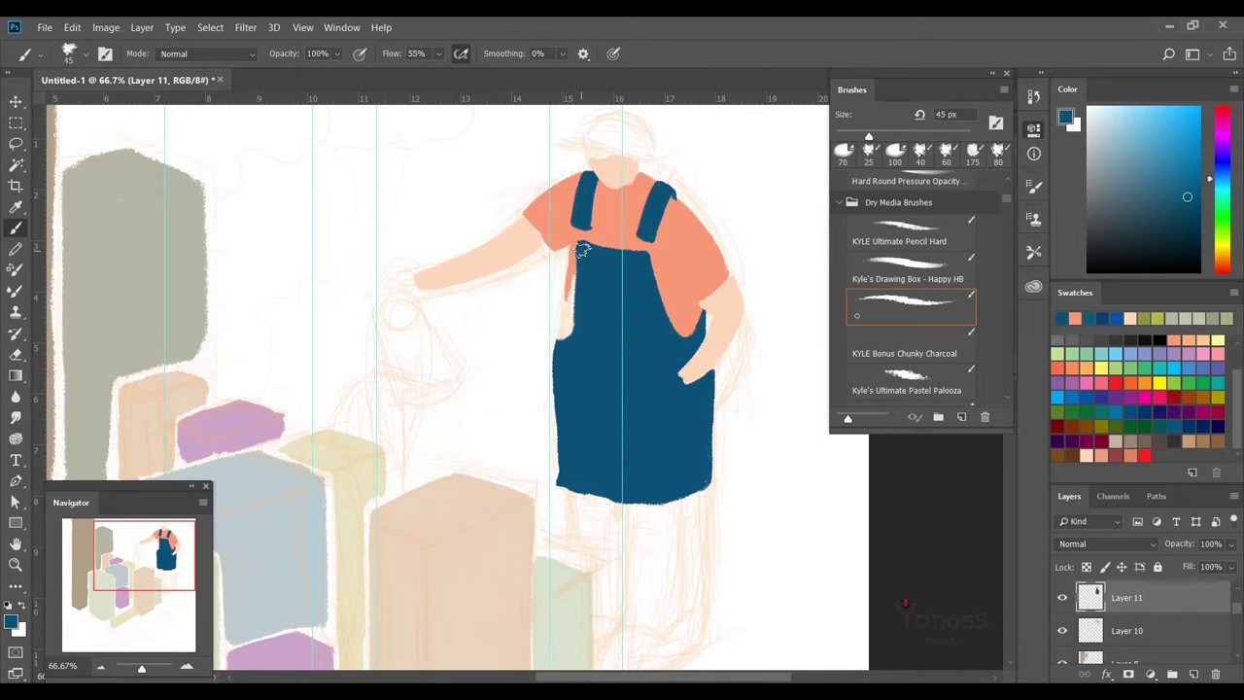
left_click_drag(566, 355, 577, 273)
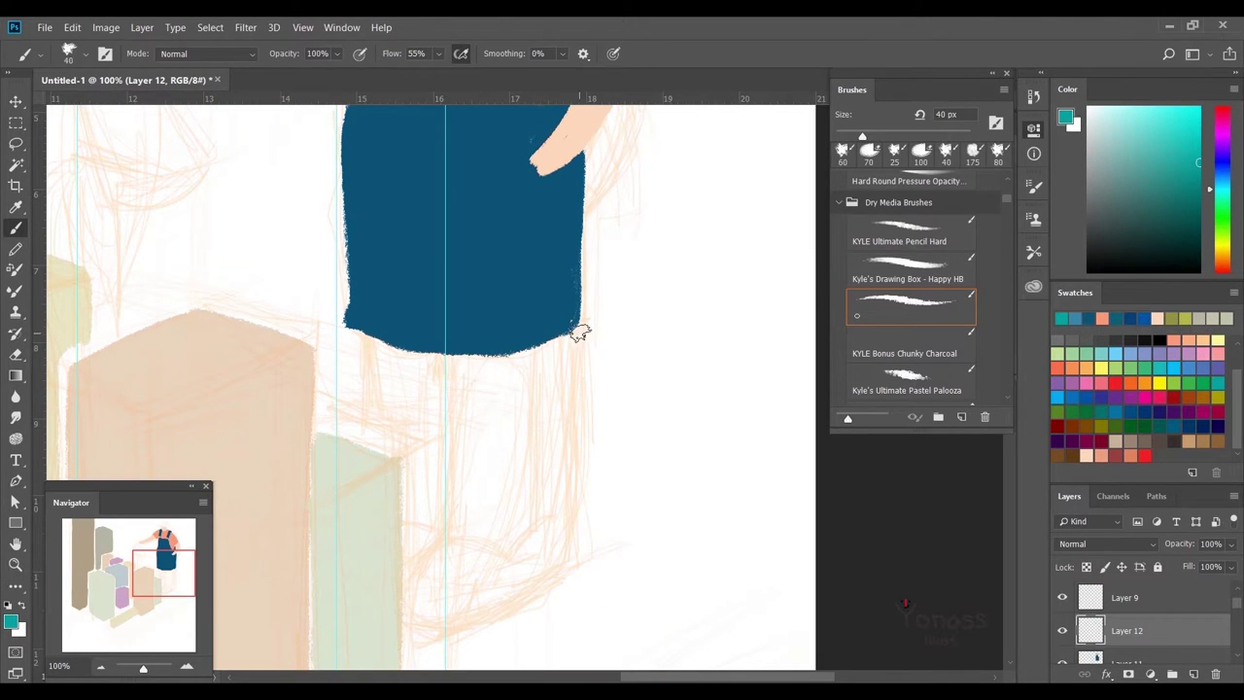
- Outline the gardener's legs and foot in teal below the overalls
mouse_move(580, 333)
left_mouse_down()
mouse_move(457, 361)
mouse_move(466, 530)
left_mouse_up()
mouse_move(564, 535)
left_mouse_down()
mouse_move(577, 328)
mouse_move(569, 536)
left_mouse_up()
left_click_drag(458, 633, 528, 591)
left_click_drag(563, 545, 457, 630)
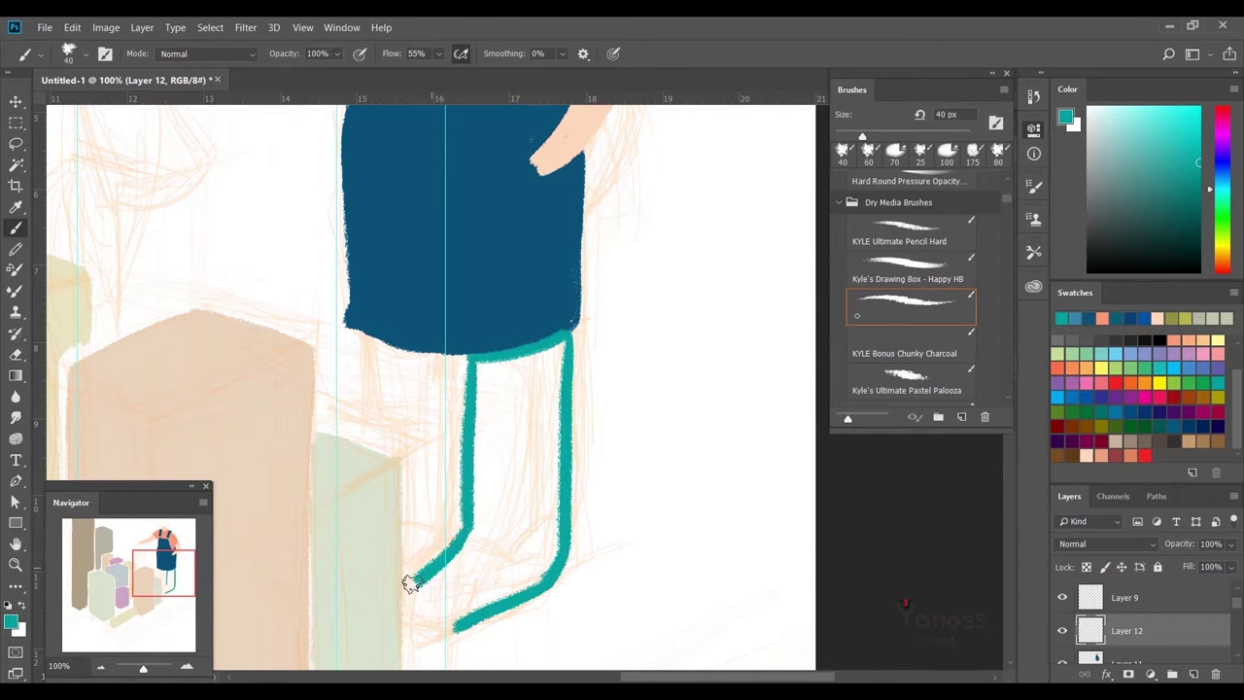
left_click_drag(426, 572, 493, 639)
left_click_drag(450, 406, 453, 517)
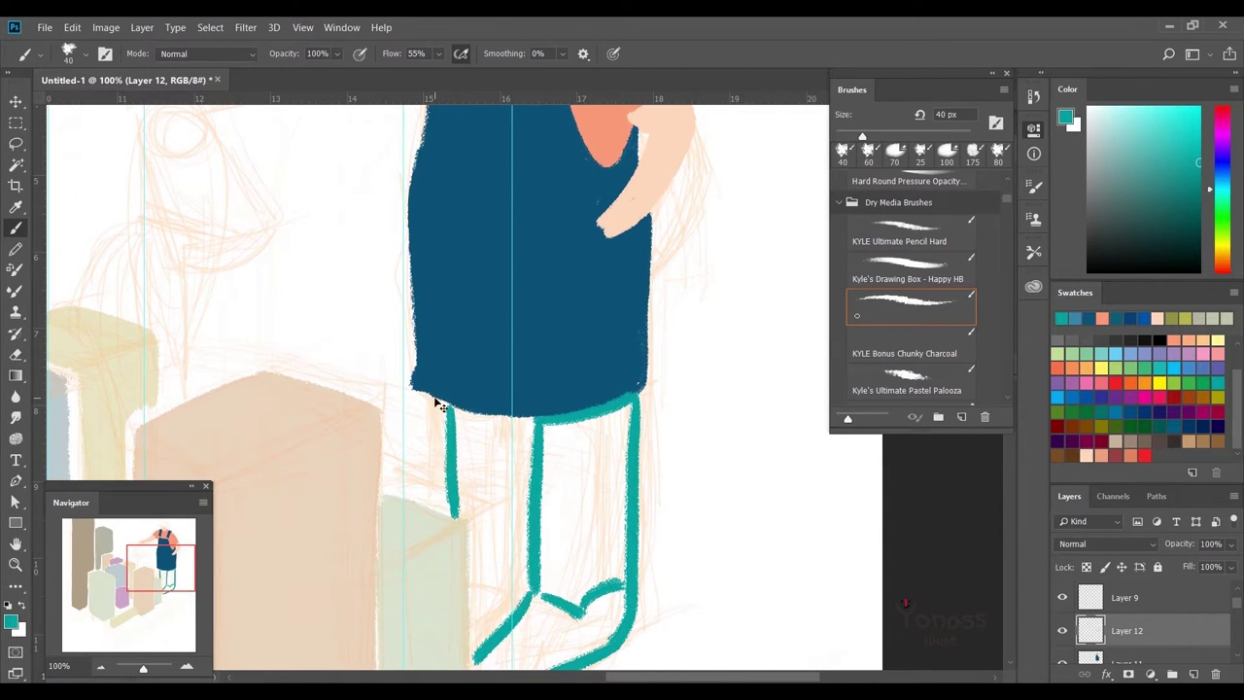
scroll(431, 396, "up", 2)
scroll(583, 340, "down", 2)
- Fill the leg, foot and back leg solid teal, closing the gap at the sock
mouse_move(479, 413)
left_mouse_down()
mouse_move(486, 544)
mouse_move(568, 457)
left_mouse_up()
left_click_drag(544, 544, 548, 452)
mouse_move(432, 581)
left_mouse_down()
mouse_move(457, 555)
mouse_move(566, 503)
left_mouse_up()
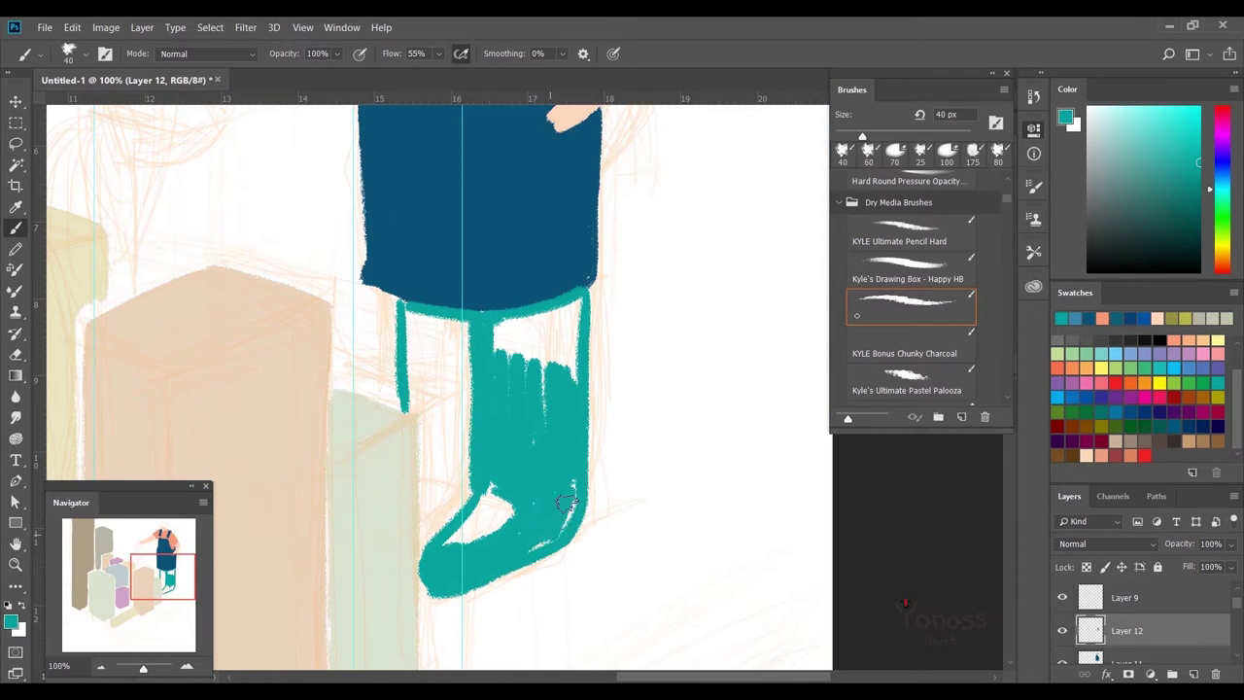
key("ctrl+z")
mouse_move(496, 525)
left_mouse_down()
mouse_move(433, 578)
mouse_move(555, 320)
mouse_move(521, 368)
left_mouse_up()
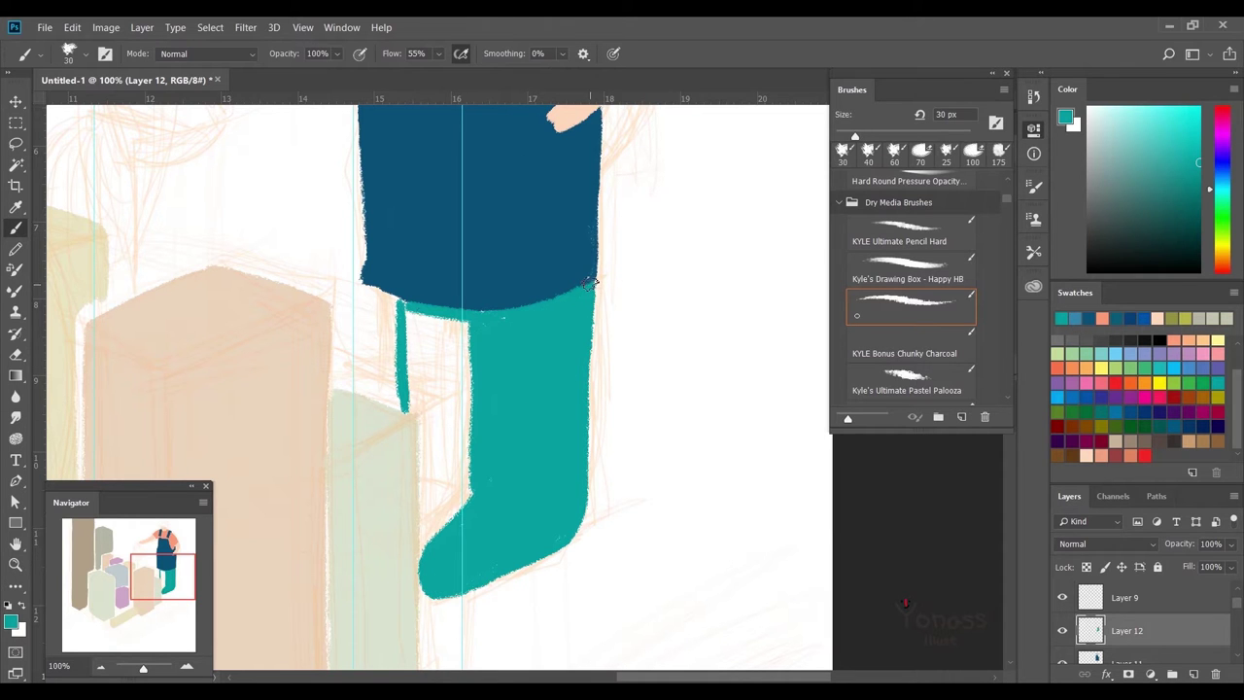
left_click_drag(407, 303, 417, 408)
mouse_move(483, 388)
left_mouse_down()
mouse_move(542, 395)
mouse_move(461, 384)
left_mouse_up()
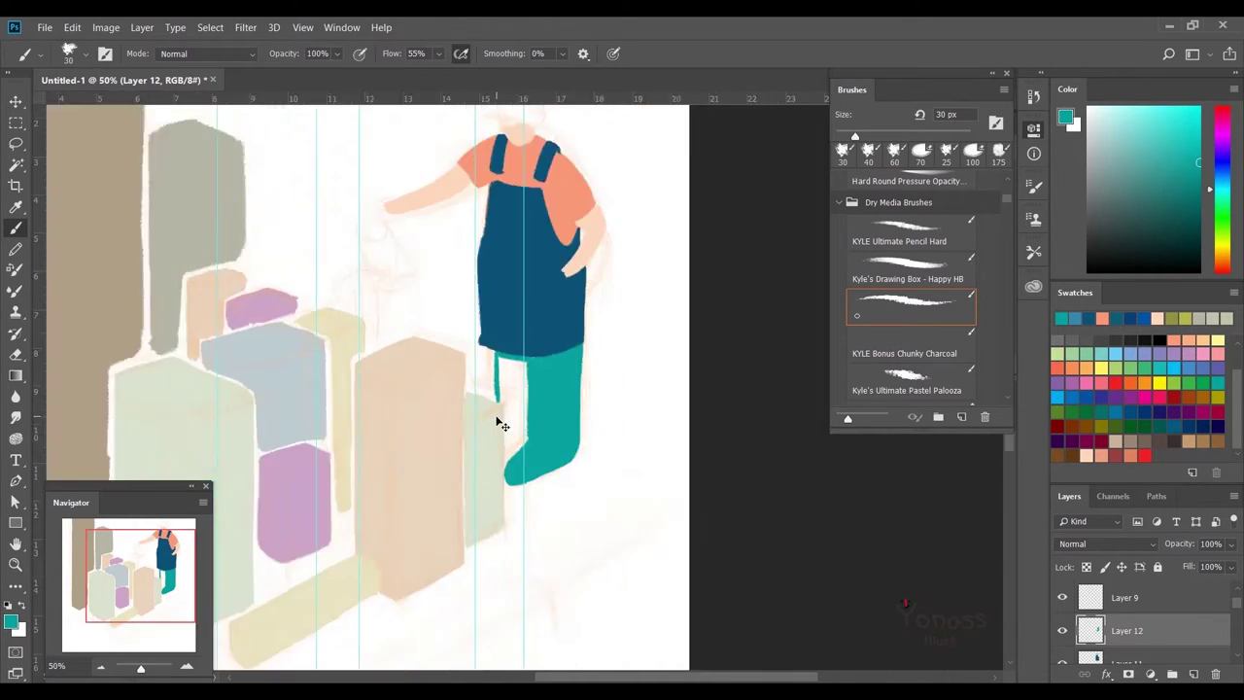
mouse_move(482, 355)
left_mouse_down()
mouse_move(479, 447)
mouse_move(515, 408)
mouse_move(511, 264)
mouse_move(493, 248)
mouse_move(491, 389)
mouse_move(505, 255)
left_mouse_up()
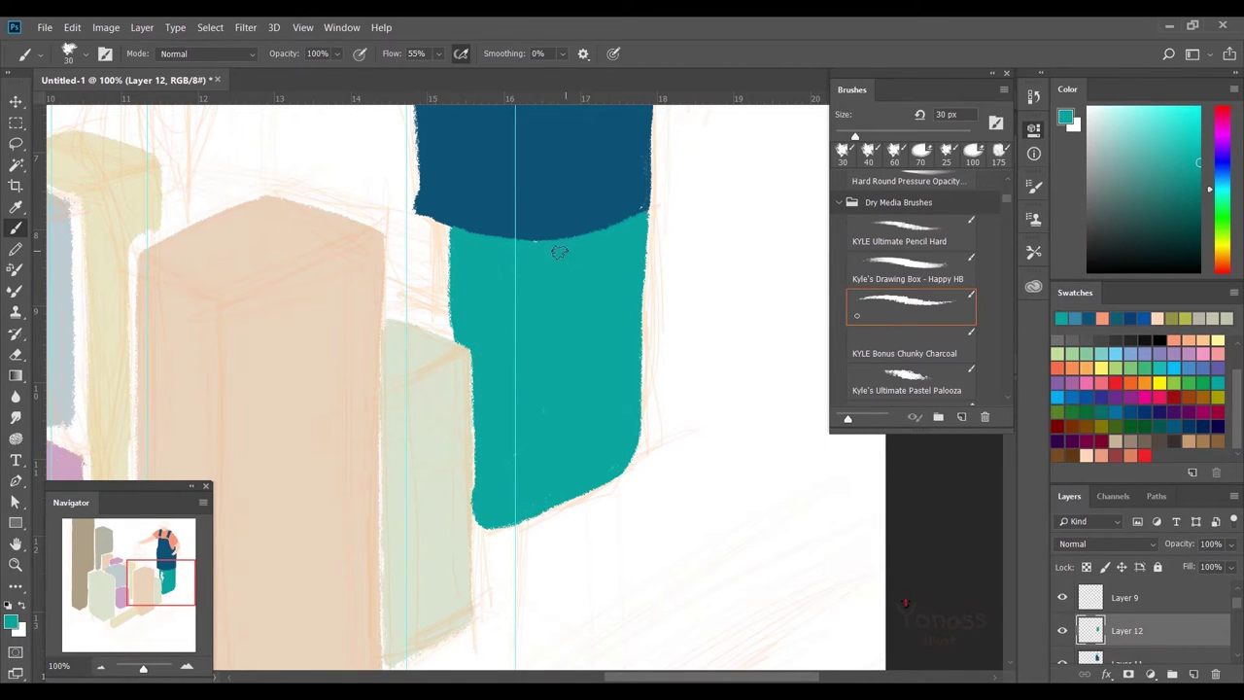
key("ctrl+minus")
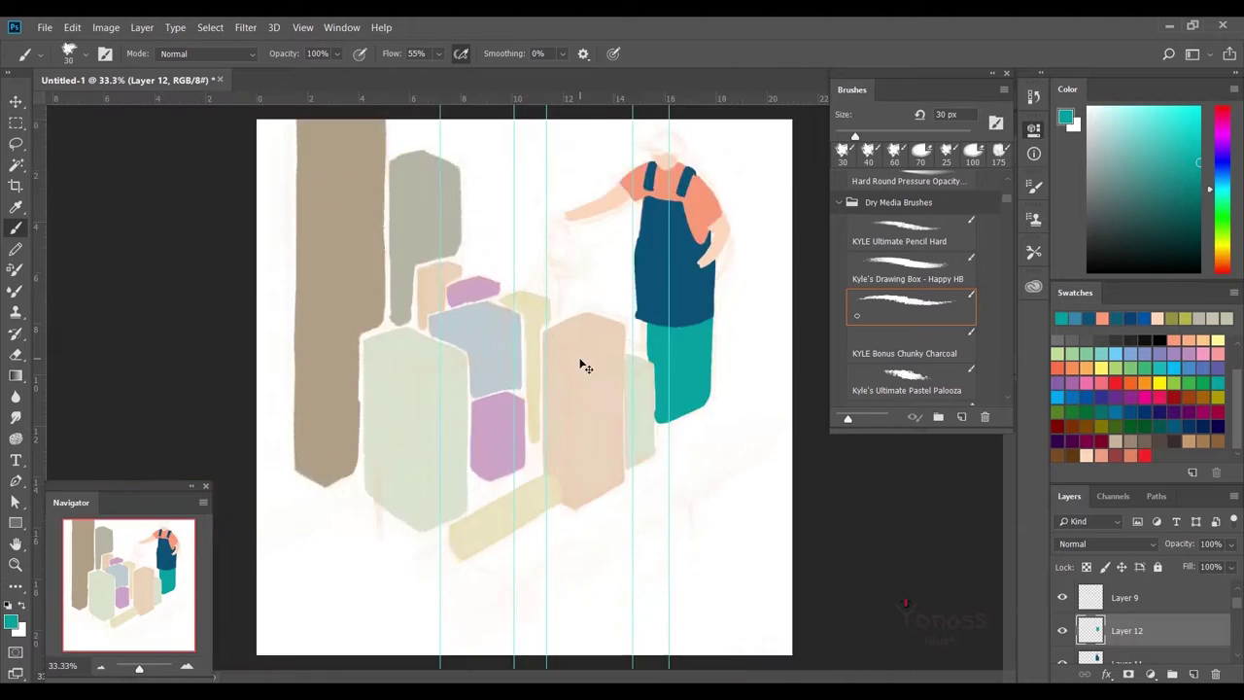
left_click_drag(597, 374, 591, 569)
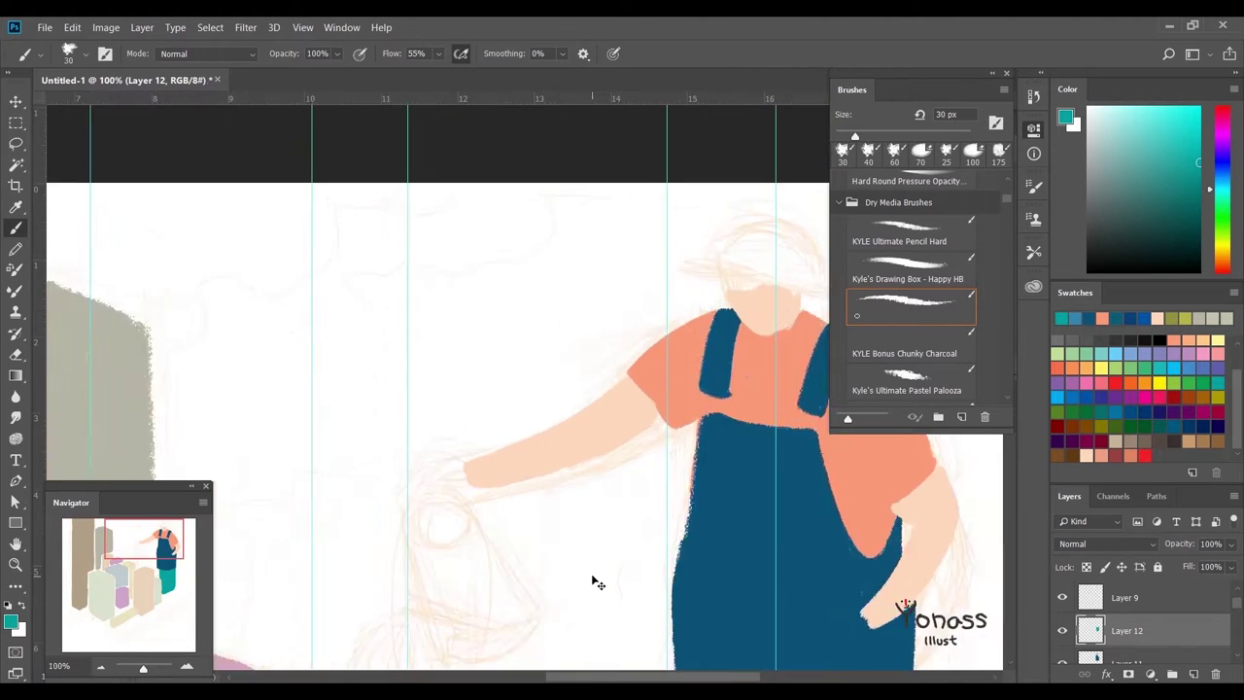
- On a new layer, paint an olive-yellow hat band across the gardener's forehead
left_click_drag(616, 488, 638, 355)
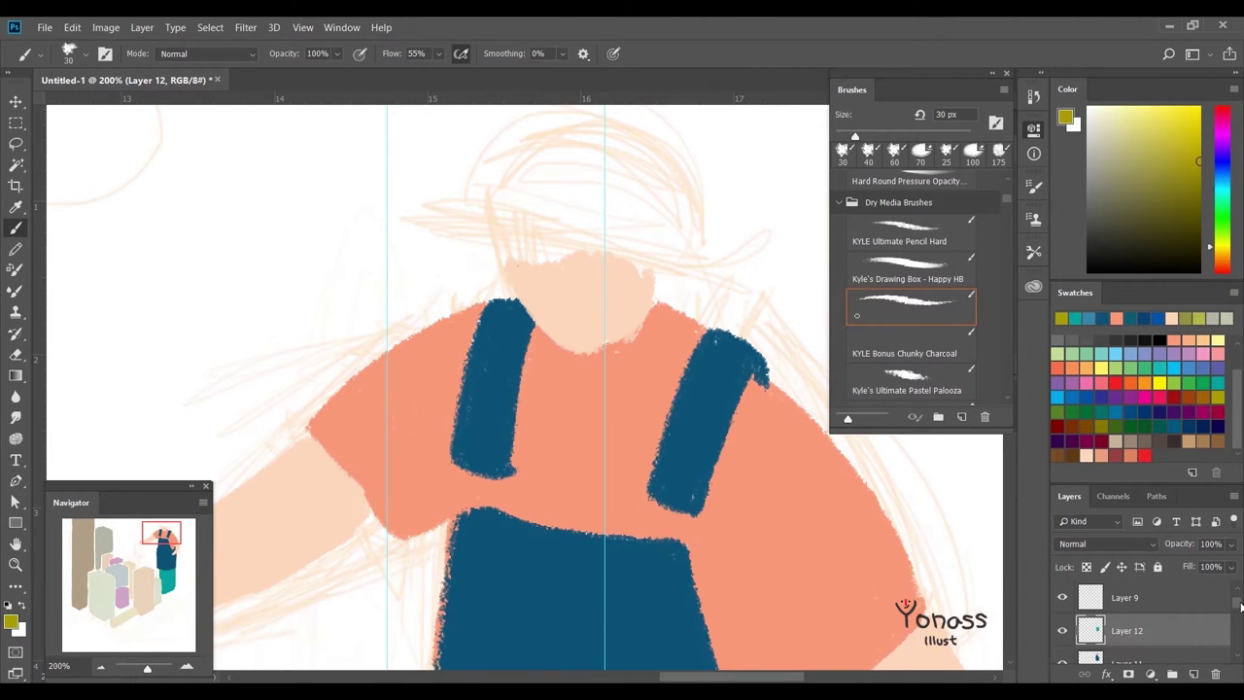
key("ctrl+shift+alt+n")
left_click_drag(542, 253, 700, 250)
key("ctrl+z")
left_click_drag(486, 262, 710, 261)
key("ctrl+z")
left_click_drag(589, 258, 686, 261)
mouse_move(525, 262)
left_mouse_down()
mouse_move(462, 268)
mouse_move(507, 205)
mouse_move(603, 155)
mouse_move(644, 244)
mouse_move(618, 297)
left_mouse_up()
- Fill in the olive hat crown and firm up the bottom edge of the brim
left_click_drag(641, 252, 544, 291)
left_click_drag(603, 223, 495, 302)
left_click_drag(641, 234, 670, 320)
left_click_drag(486, 311, 498, 251)
left_click_drag(513, 314, 690, 321)
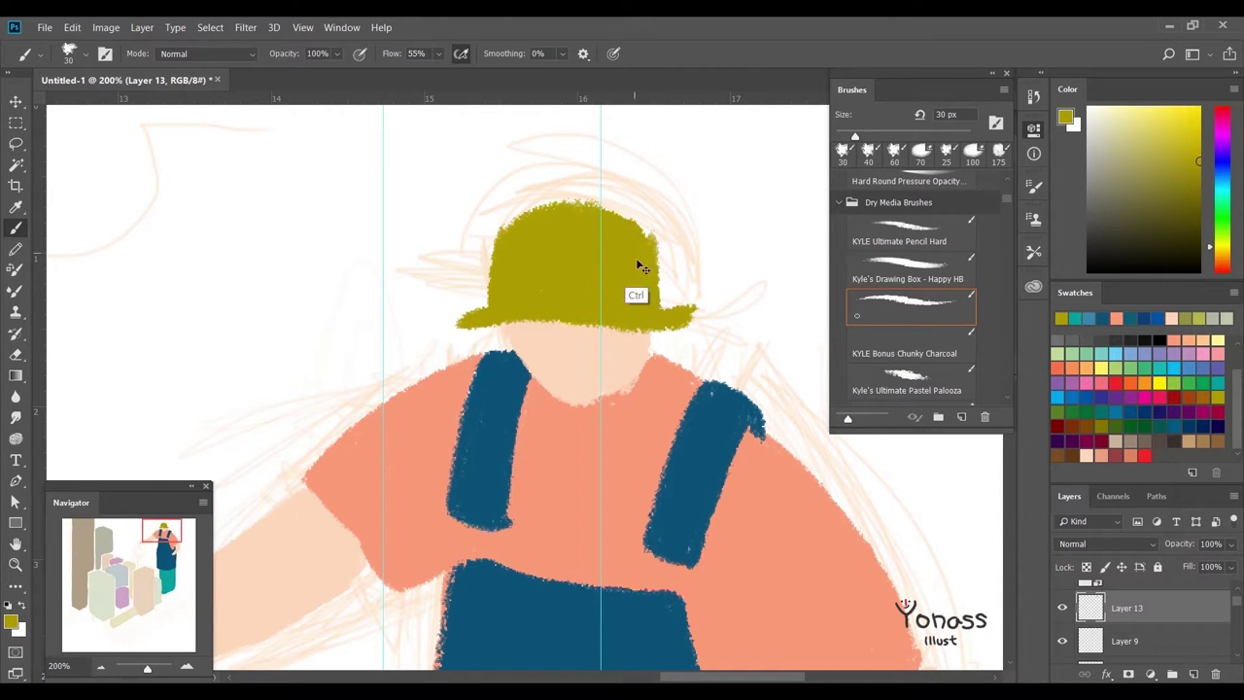
key("ctrl+minus")
key("ctrl+minus")
key("ctrl+minus")
key("ctrl+plus")
key("ctrl+plus")
key("ctrl+plus")
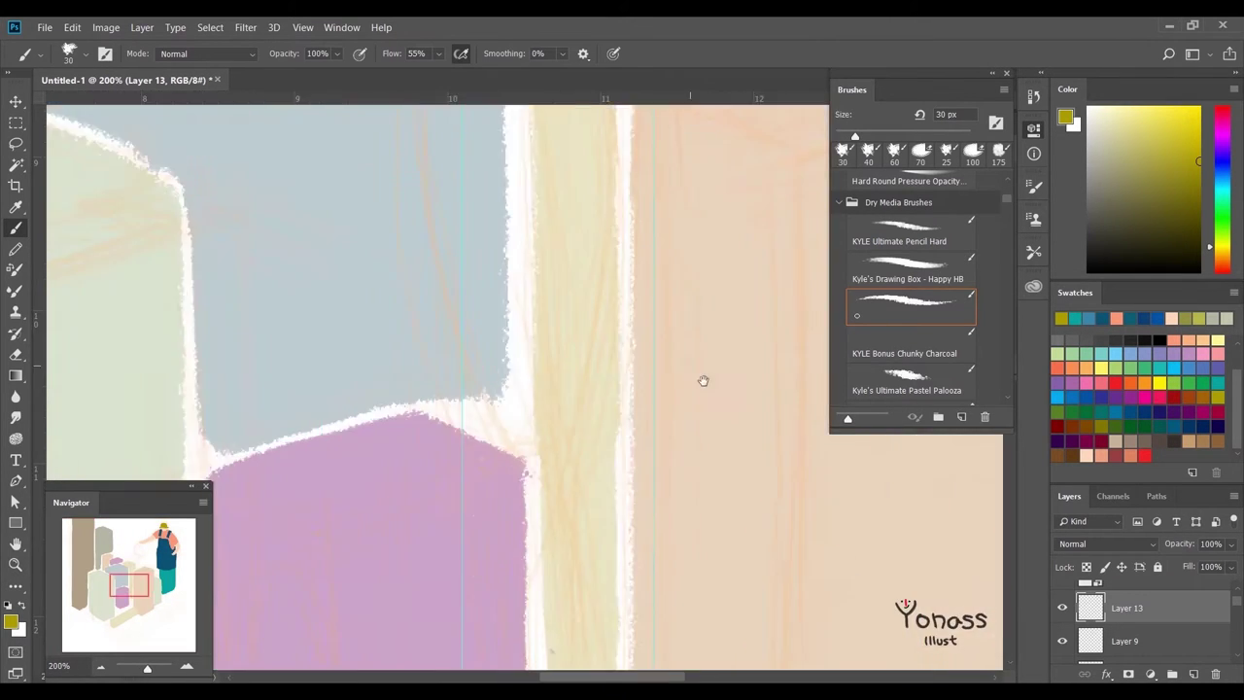
left_click_drag(603, 217, 536, 574)
left_click(1143, 455)
- Paint dark hair under the hat brim on a layer below the hat
key("d")
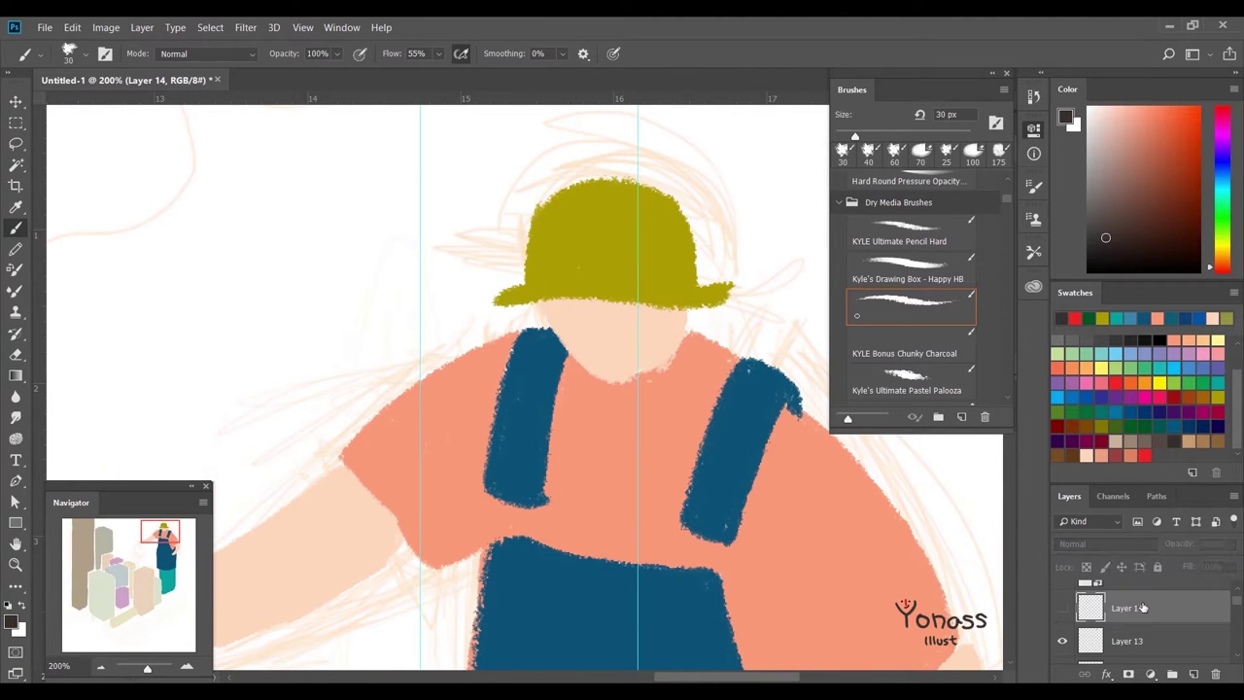
key("ctrl+bracketleft")
key("bracketleft")
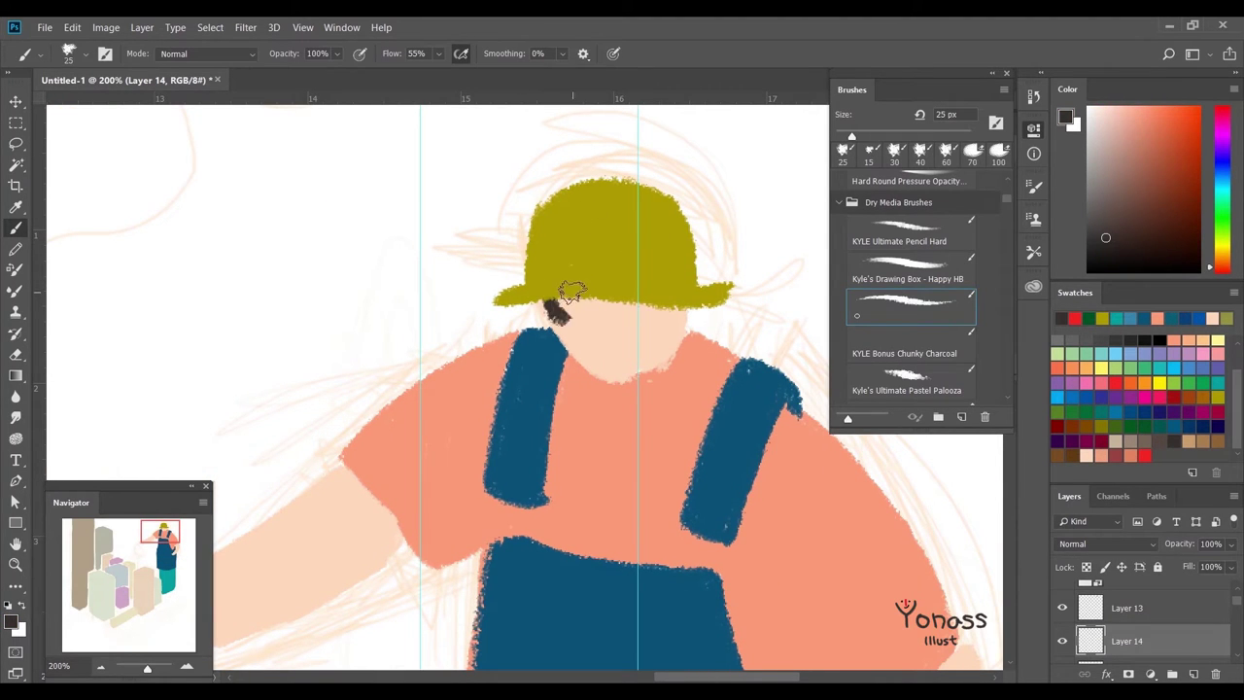
mouse_move(543, 303)
left_mouse_down()
mouse_move(579, 311)
mouse_move(612, 270)
left_mouse_up()
key("ctrl+alt+z")
key("ctrl+shift+z")
key("ctrl+alt+z")
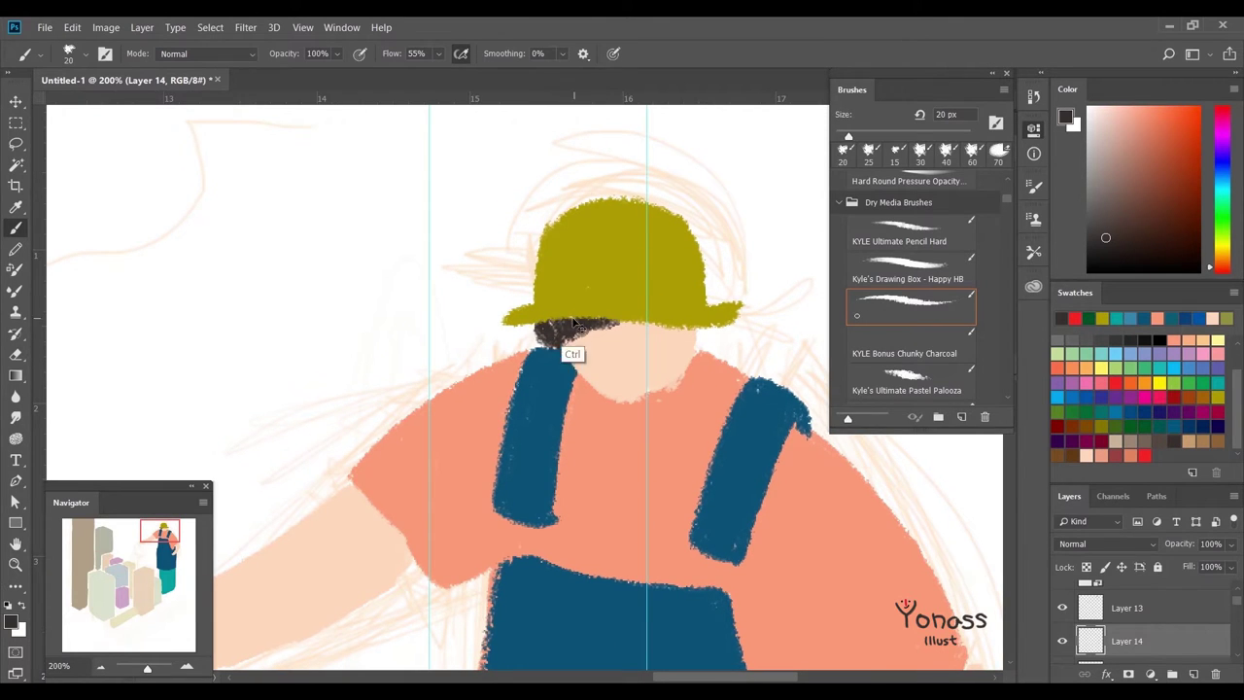
left_click_drag(635, 311, 661, 346)
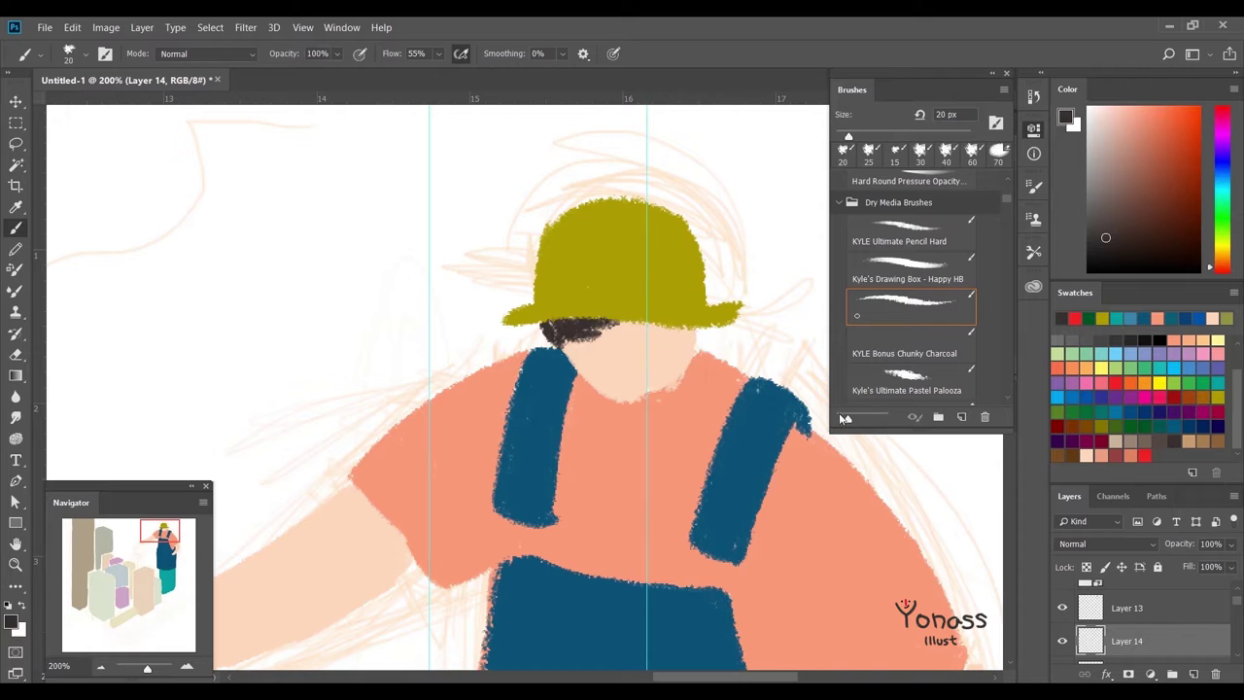
key("ctrl+alt+z")
key("ctrl+alt+z")
mouse_move(544, 321)
left_mouse_down()
mouse_move(579, 352)
mouse_move(612, 325)
left_mouse_up()
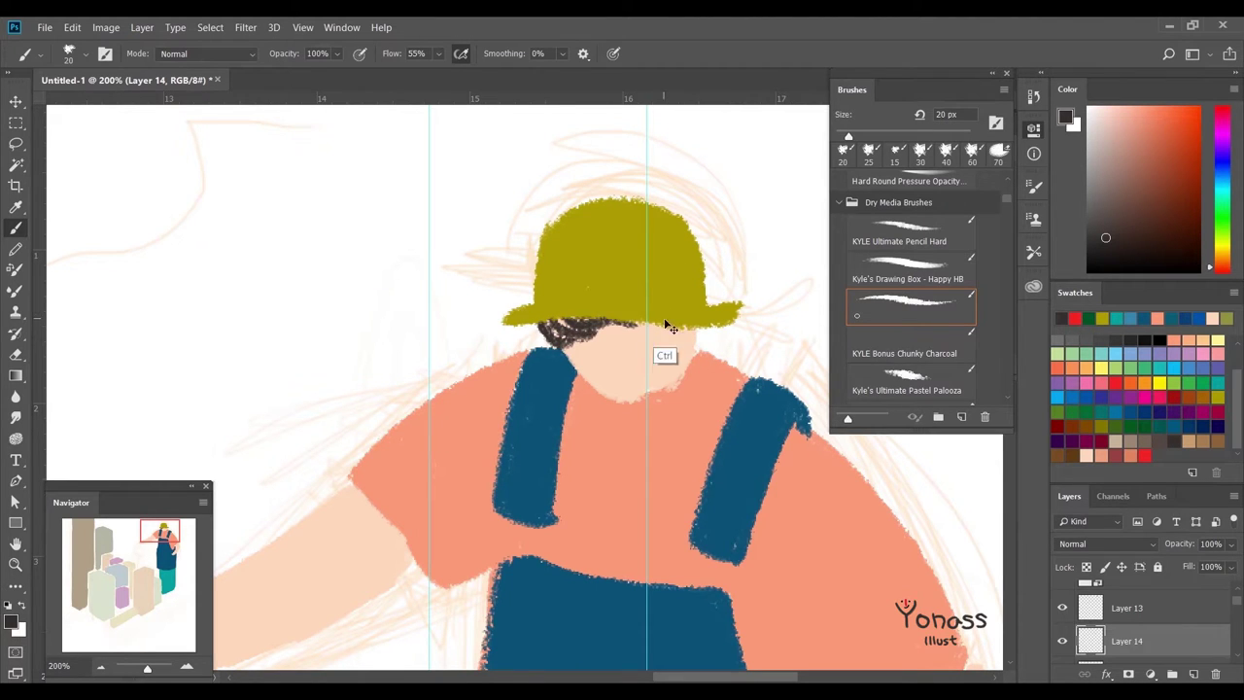
- Shade the face's right edge with a thin salmon line and 20 px peach strokes
left_click(666, 340, "alt")
left_click(909, 234)
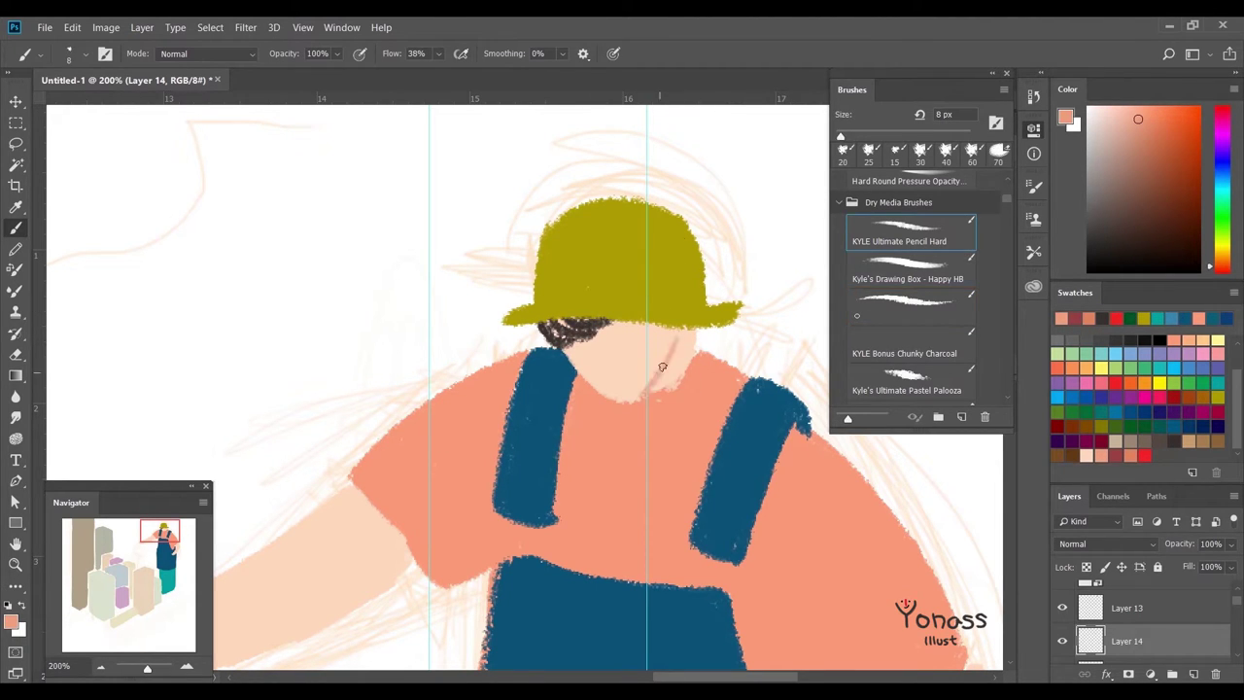
left_click_drag(666, 389, 683, 337)
left_click(684, 325, "ctrl")
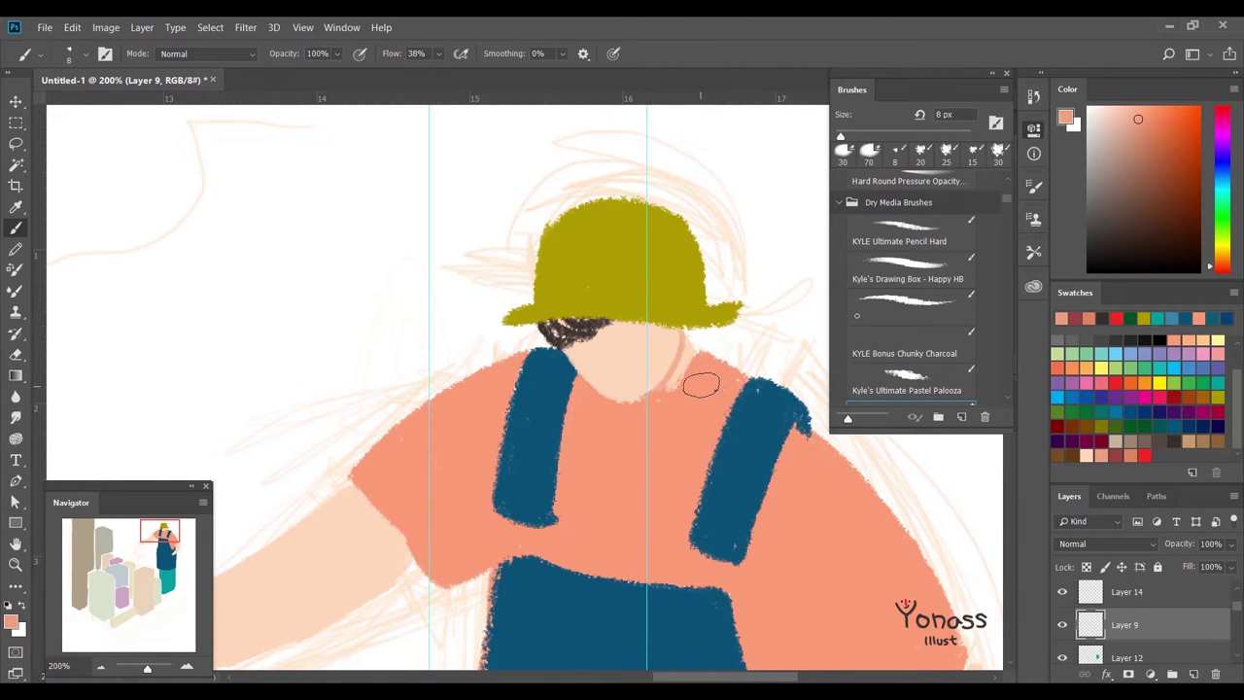
left_click(909, 306)
left_click(683, 331, "alt")
key("bracketright")
left_click_drag(678, 328, 689, 360)
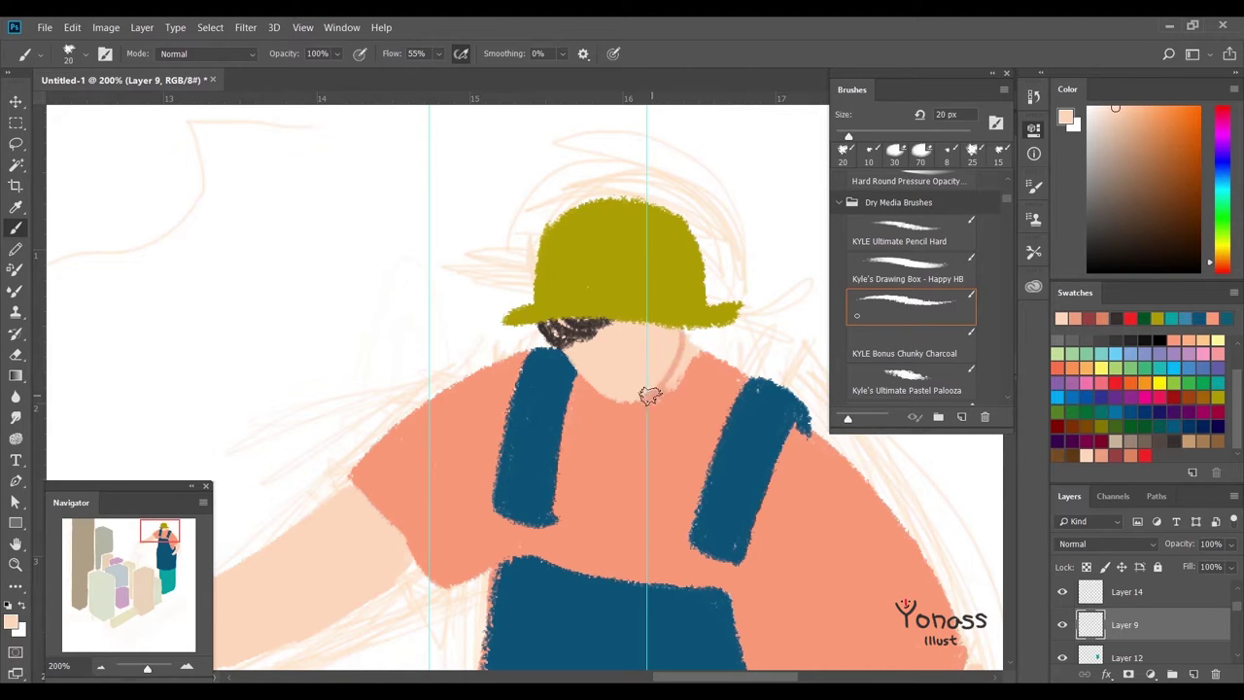
- Paint a red cheek and black eye details on the hair layer
left_click(1127, 591)
left_click(1116, 318)
left_click_drag(575, 361, 617, 404)
left_click(1160, 338)
left_click(909, 270)
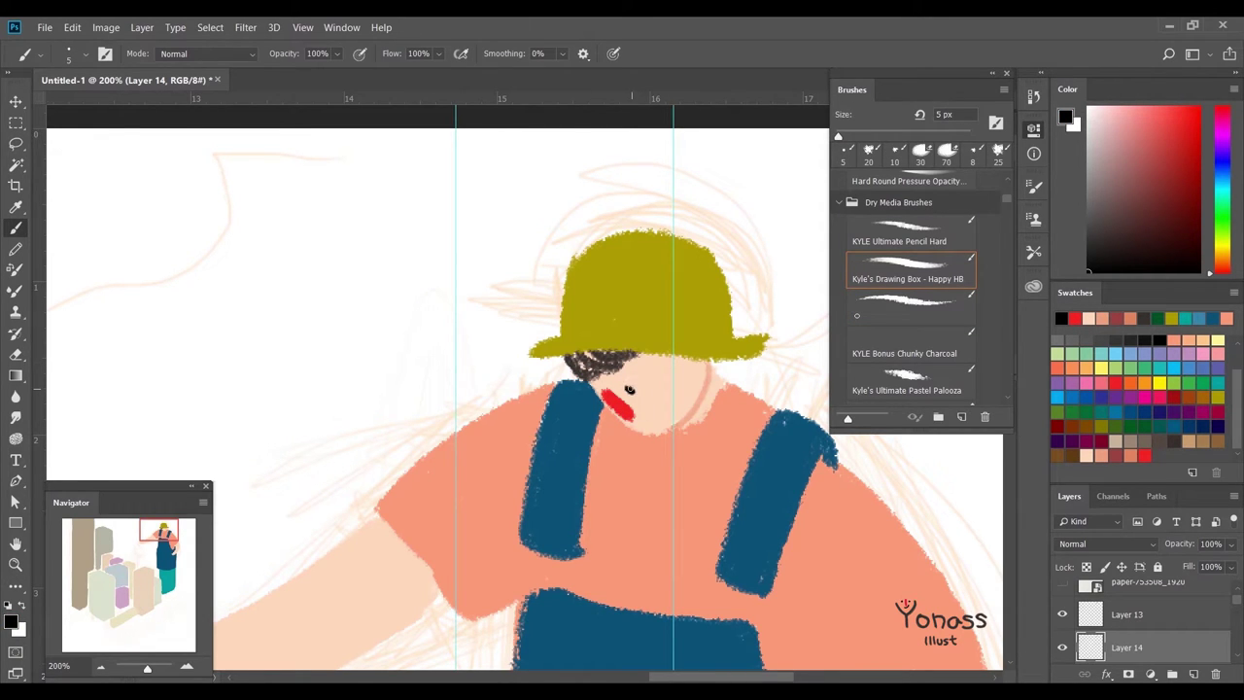
left_click_drag(642, 401, 625, 388)
- Rotate the hat layer with Free Transform to tilt it slightly
key("ctrl+0")
scroll(700, 516, "up", 1)
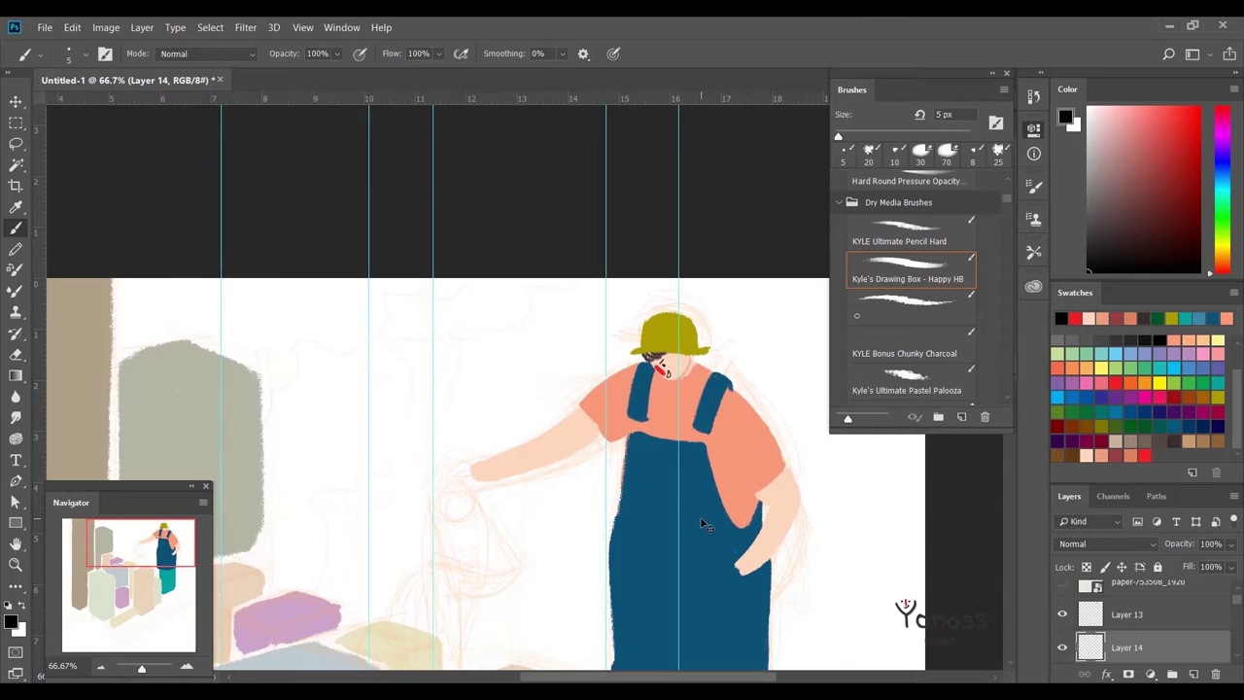
scroll(700, 516, "up", 1)
scroll(700, 516, "up", 1)
key("alt+bracketright")
key("ctrl+t")
mouse_move(725, 291)
left_mouse_down()
mouse_move(719, 336)
mouse_move(500, 395)
left_mouse_up()
key("ctrl+minus")
key("Return")
key("ctrl+plus")
key("ctrl+plus")
- Add a clipped layer over the hat and draw a dark band above the brim
left_click(1194, 673)
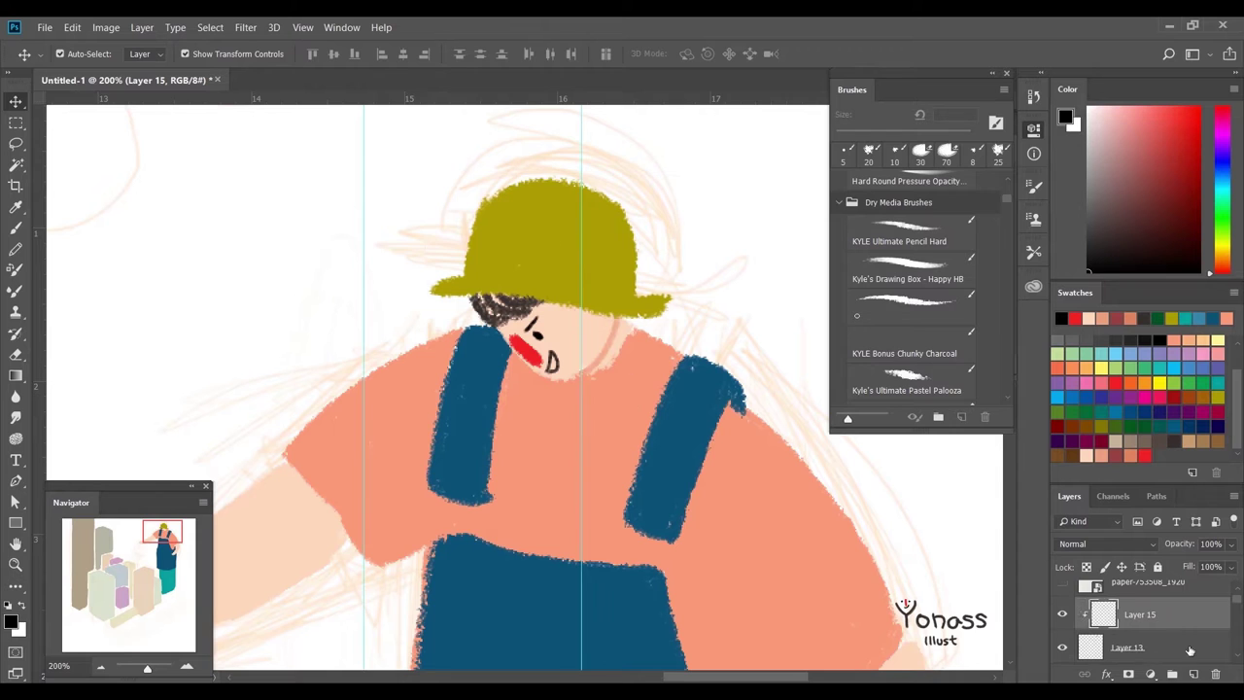
left_click(1152, 629, "alt")
key("b")
key("alt+bracketleft")
left_click(569, 230, "alt")
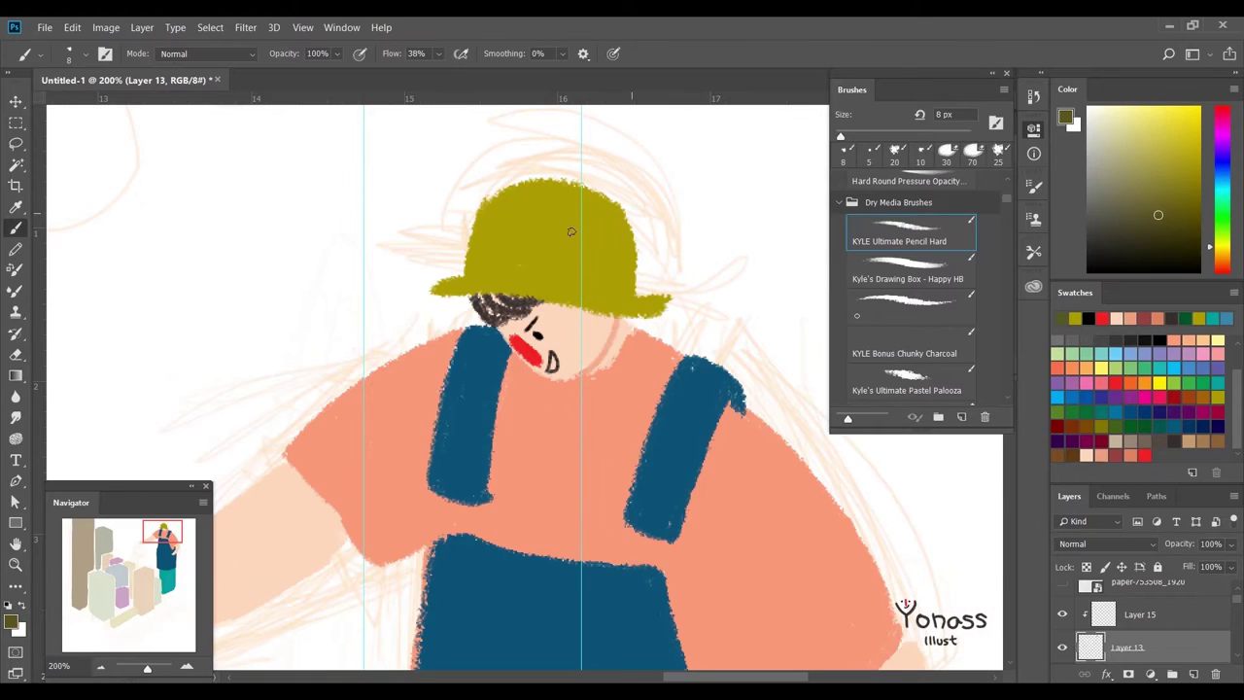
key("alt+bracketright")
left_click_drag(457, 272, 637, 294)
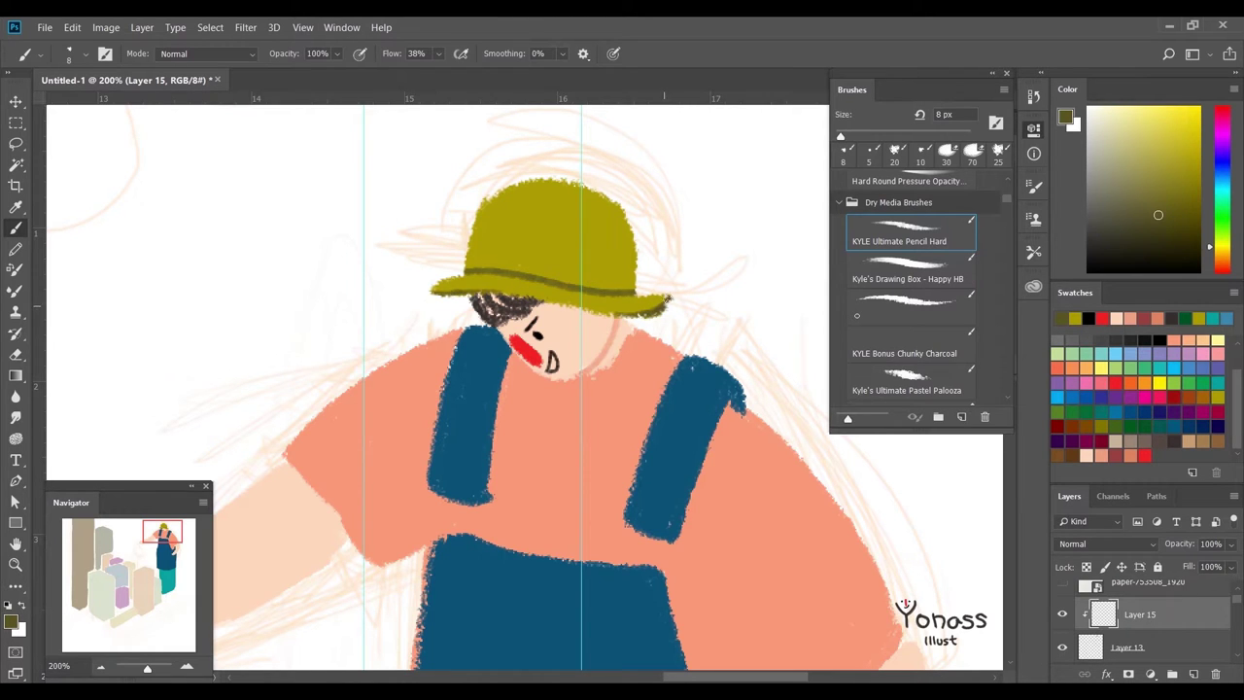
- Crosshatch the hat crown with dark diagonal strokes into a weave grid
mouse_move(552, 182)
left_mouse_down()
mouse_move(473, 238)
mouse_move(488, 268)
left_mouse_up()
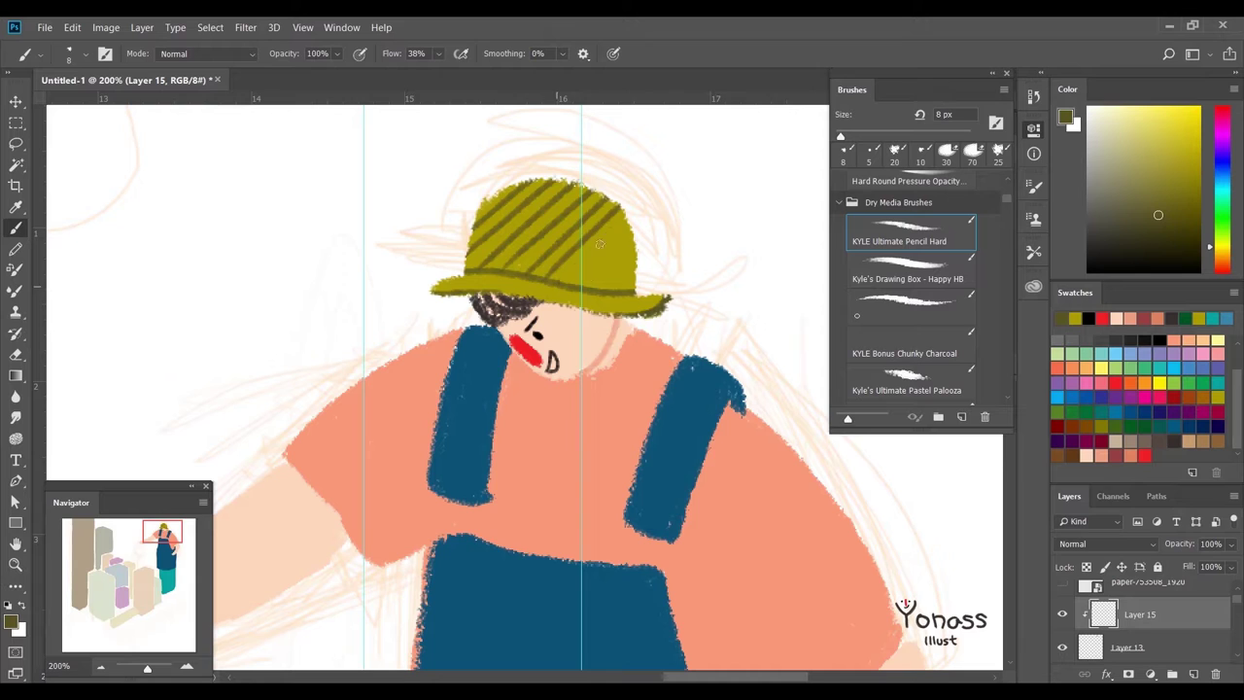
left_click_drag(593, 187, 486, 276)
left_click_drag(607, 193, 513, 280)
left_click_drag(545, 214, 626, 278)
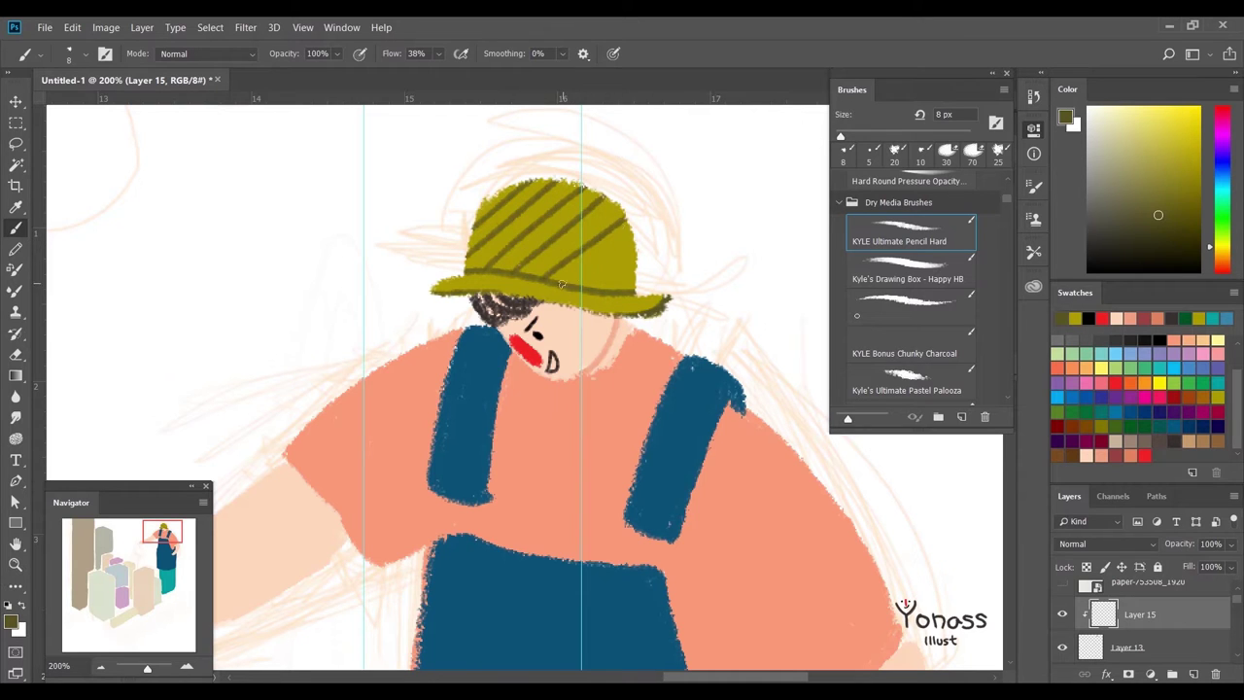
left_click_drag(558, 235, 633, 286)
left_click_drag(560, 181, 636, 257)
left_click_drag(570, 230, 631, 280)
mouse_move(525, 191)
left_mouse_down()
mouse_move(622, 278)
mouse_move(612, 292)
mouse_move(637, 263)
left_mouse_up()
left_click_drag(584, 190, 496, 272)
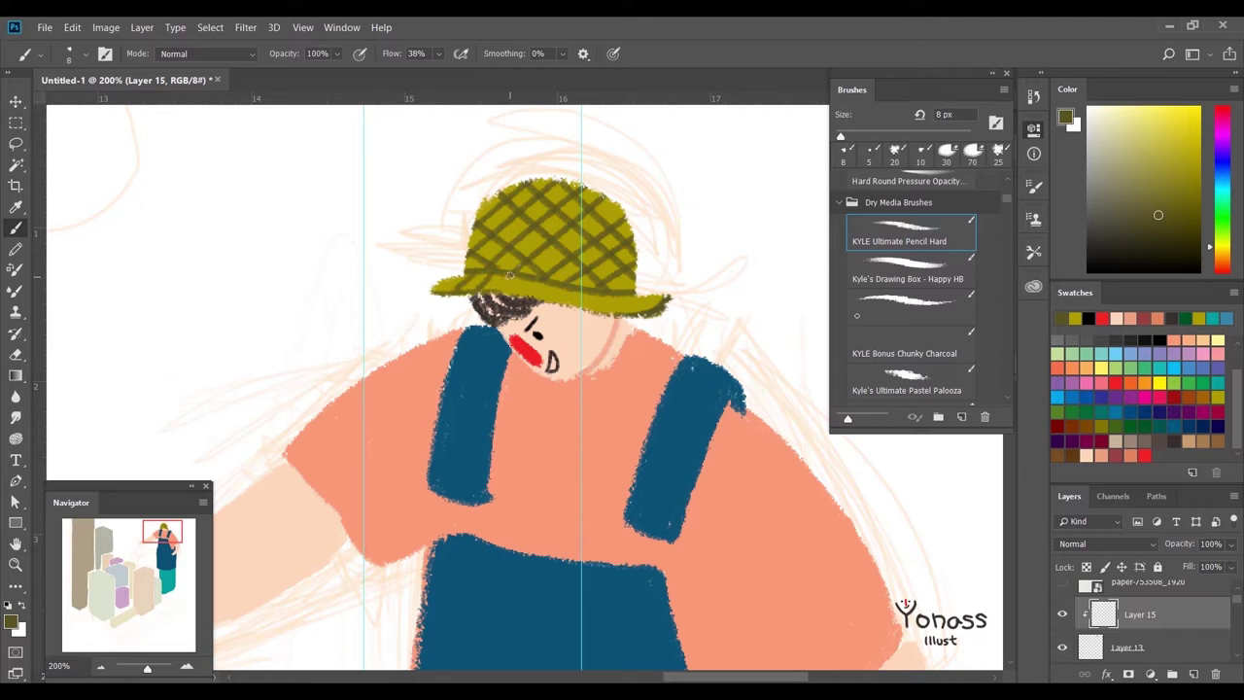
- Paint a light yellow band along the hat brim
left_click(1164, 123)
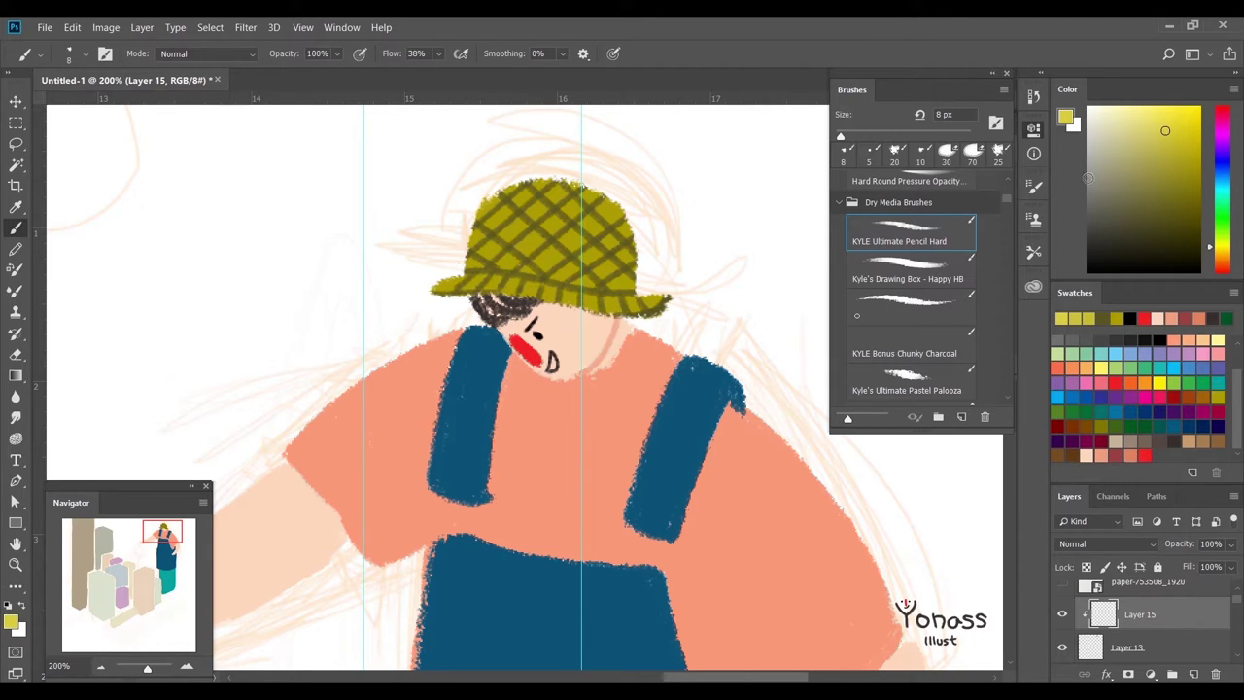
left_click_drag(466, 263, 617, 282)
left_click_drag(437, 288, 667, 306)
key("ctrl+minus")
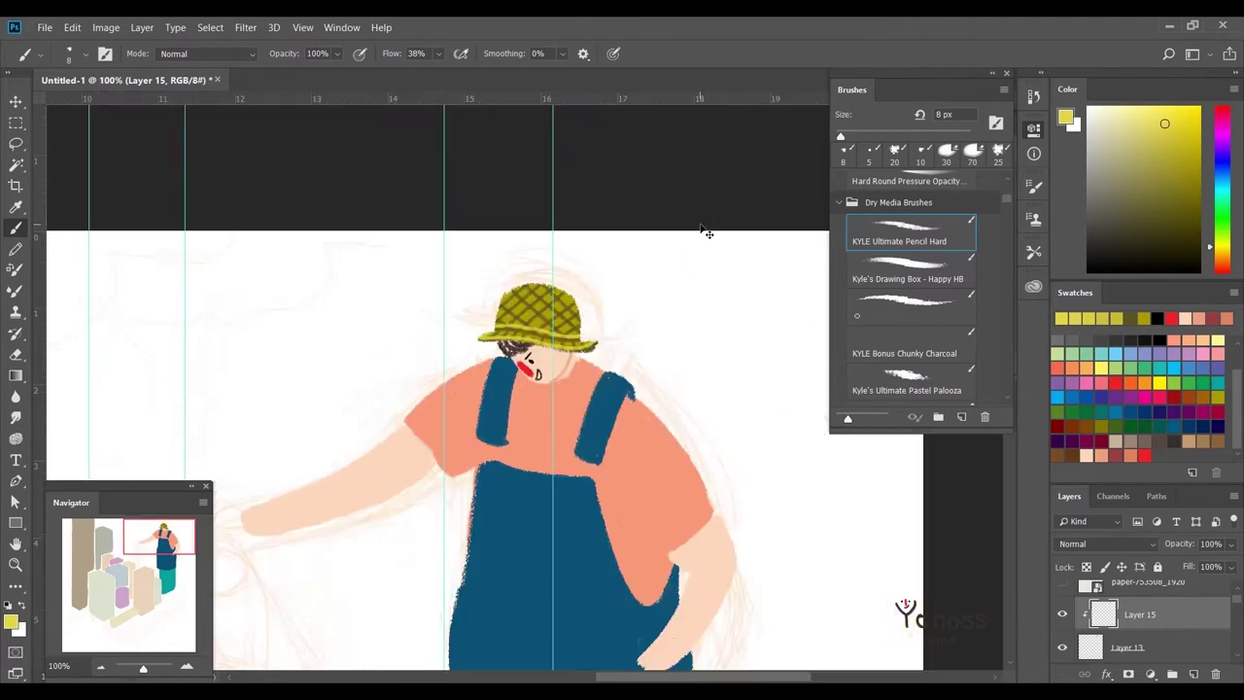
left_click_drag(705, 230, 542, 444)
key("ctrl+plus")
left_click_drag(625, 281, 596, 350)
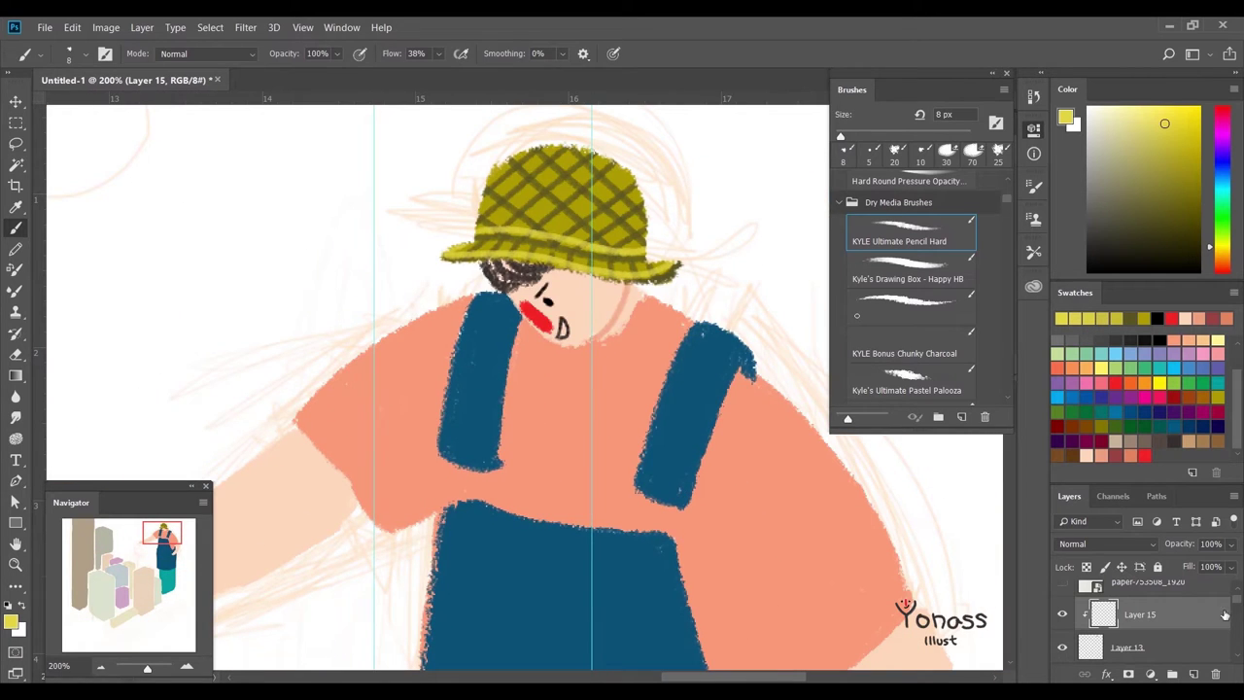
key("alt+bracketleft")
left_click(597, 348, "alt")
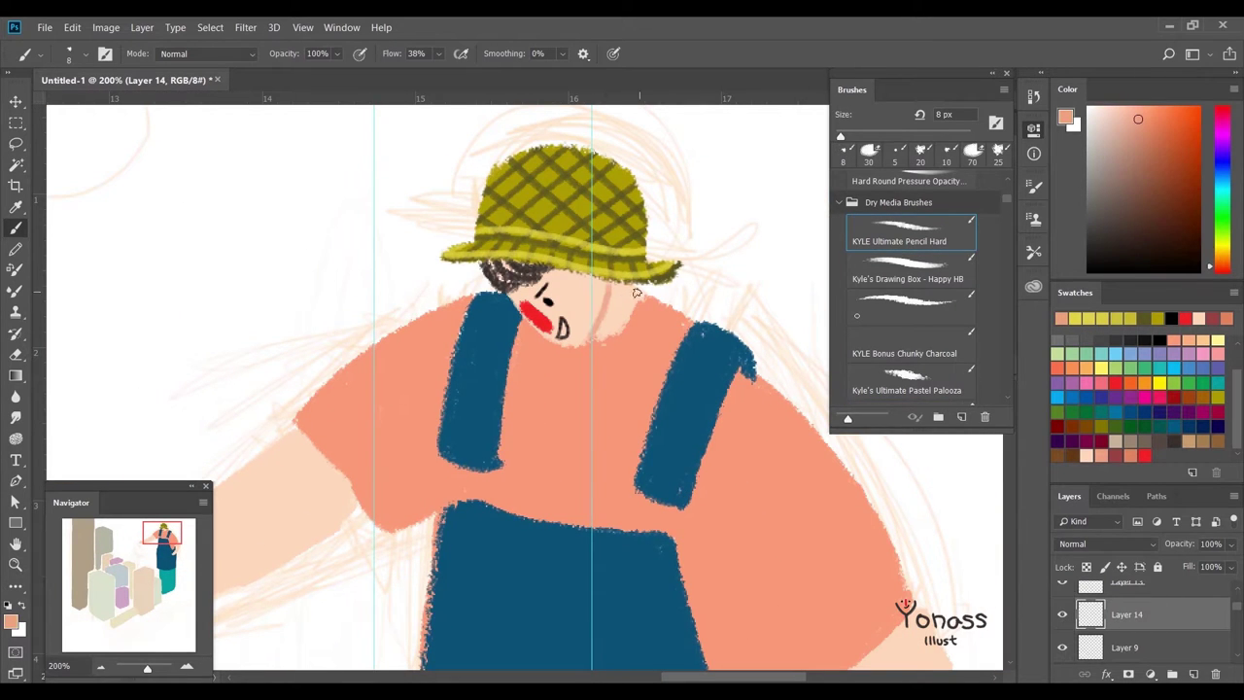
- Trace the right shirt sleeve outline in dark red down the arm
left_click_drag(916, 626, 935, 523)
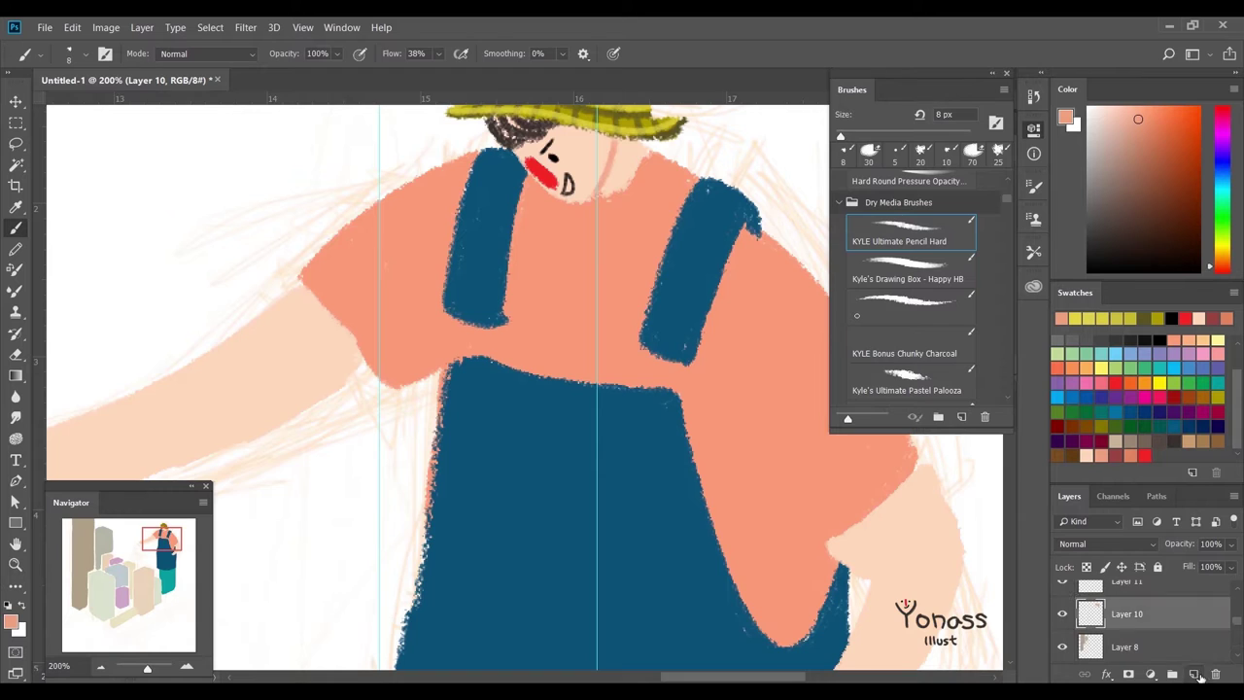
left_click(1125, 450)
mouse_move(622, 418)
left_mouse_down()
mouse_move(692, 578)
mouse_move(801, 495)
left_mouse_up()
left_click_drag(657, 265, 612, 416)
key("ctrl+alt+z")
key("ctrl+alt+z")
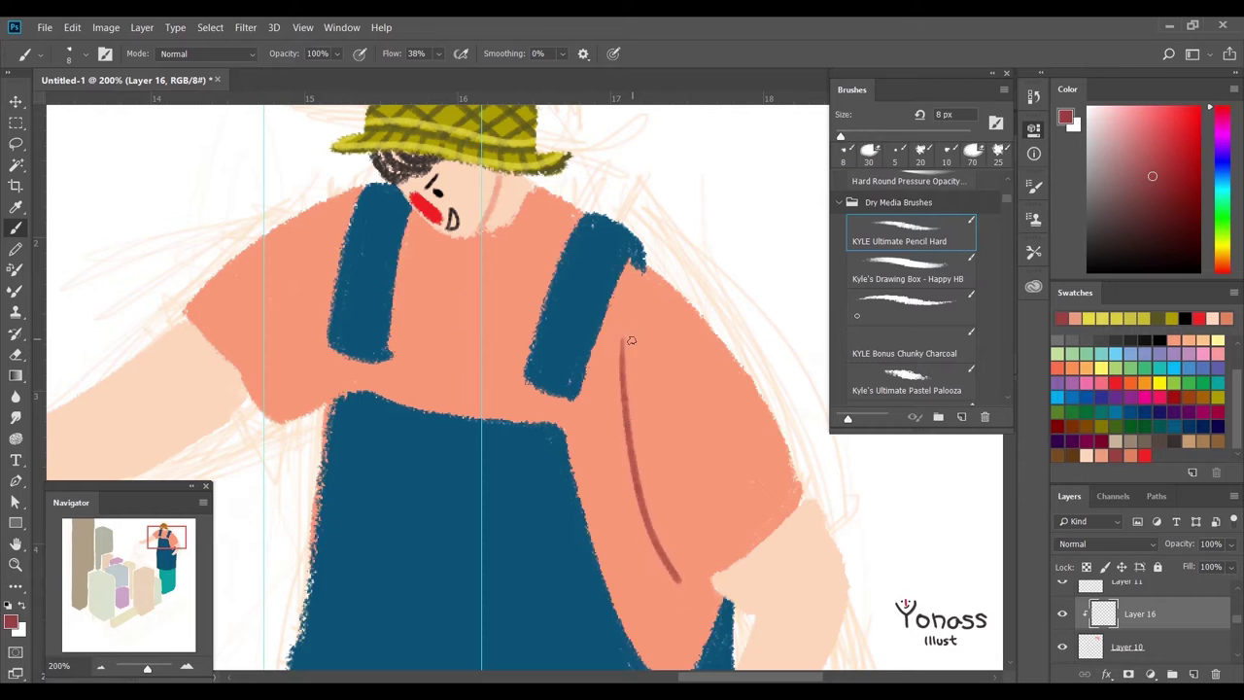
mouse_move(638, 308)
left_mouse_down()
mouse_move(622, 422)
mouse_move(691, 588)
mouse_move(801, 494)
left_mouse_up()
left_click_drag(502, 325, 626, 354)
- Draw a dark red line along the shirt edge beside the left strap
left_click_drag(455, 233, 449, 416)
mouse_move(458, 361)
left_mouse_down()
mouse_move(603, 516)
mouse_move(479, 387)
left_mouse_up()
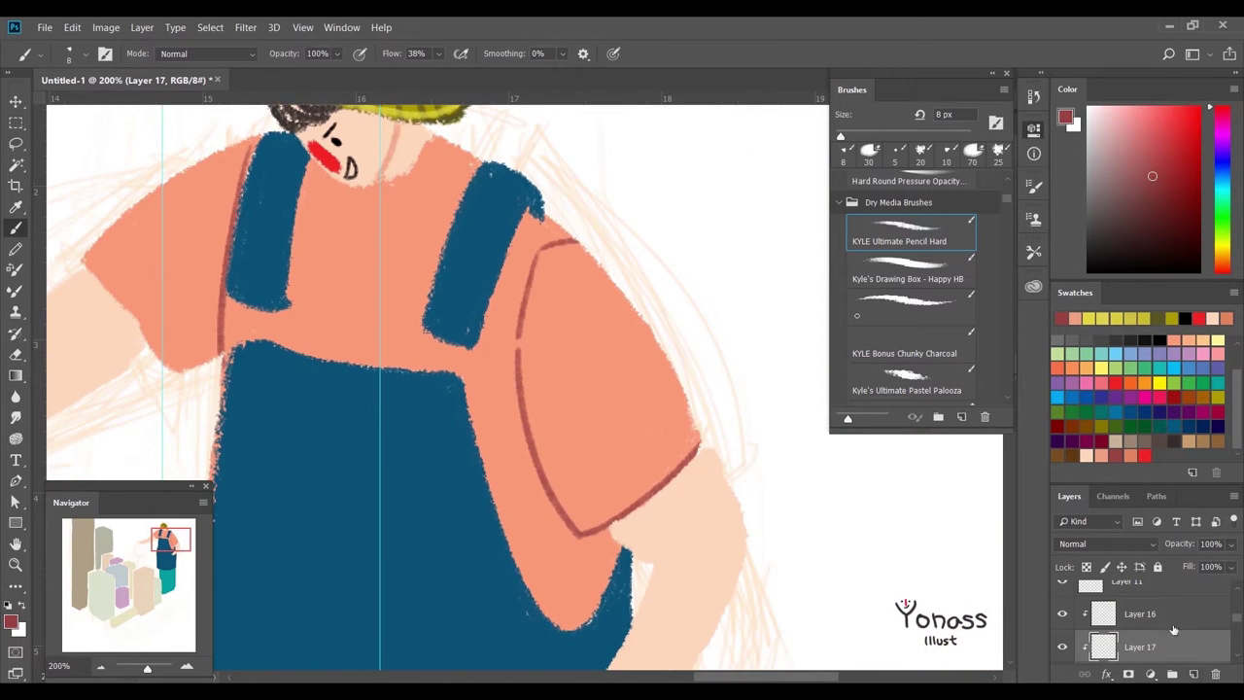
left_click_drag(587, 452, 572, 425)
right_click(573, 425, "alt+shift")
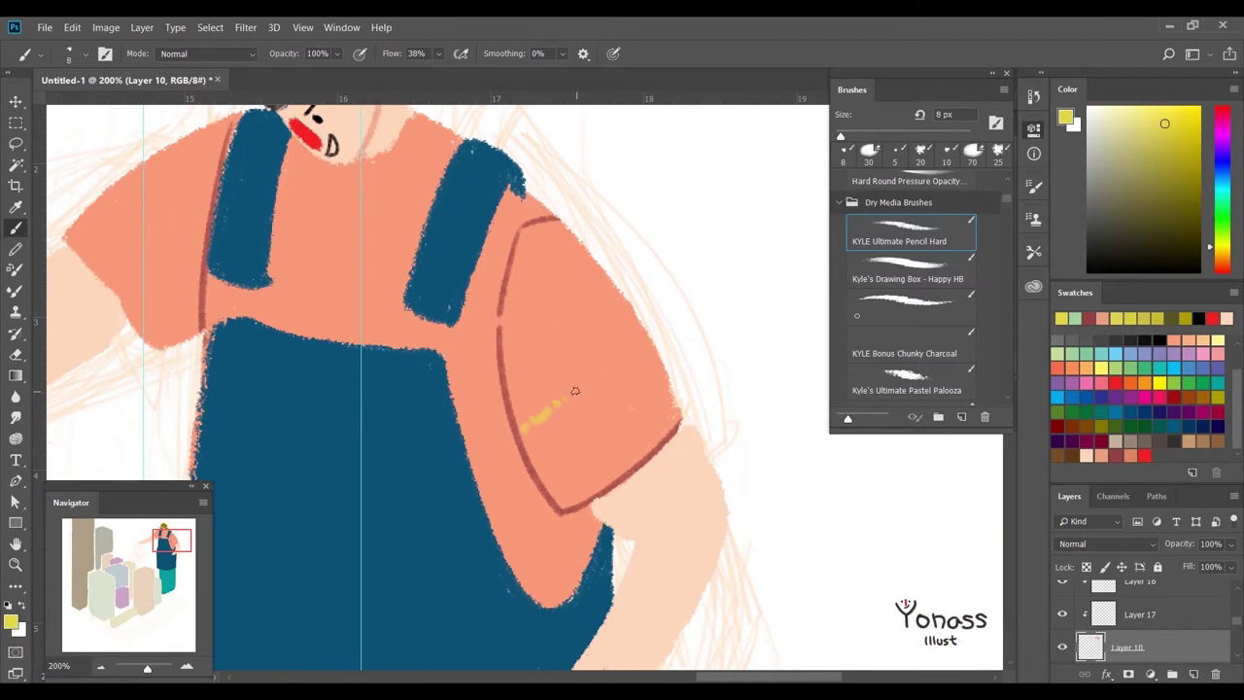
- On Layer 17 with a 10 px brush, paint three yellow stripes across the right sleeve
key("ctrl+minus")
key("ctrl+minus")
left_click(1139, 617)
key("bracketright")
key("bracketright")
left_click_drag(625, 331, 515, 380)
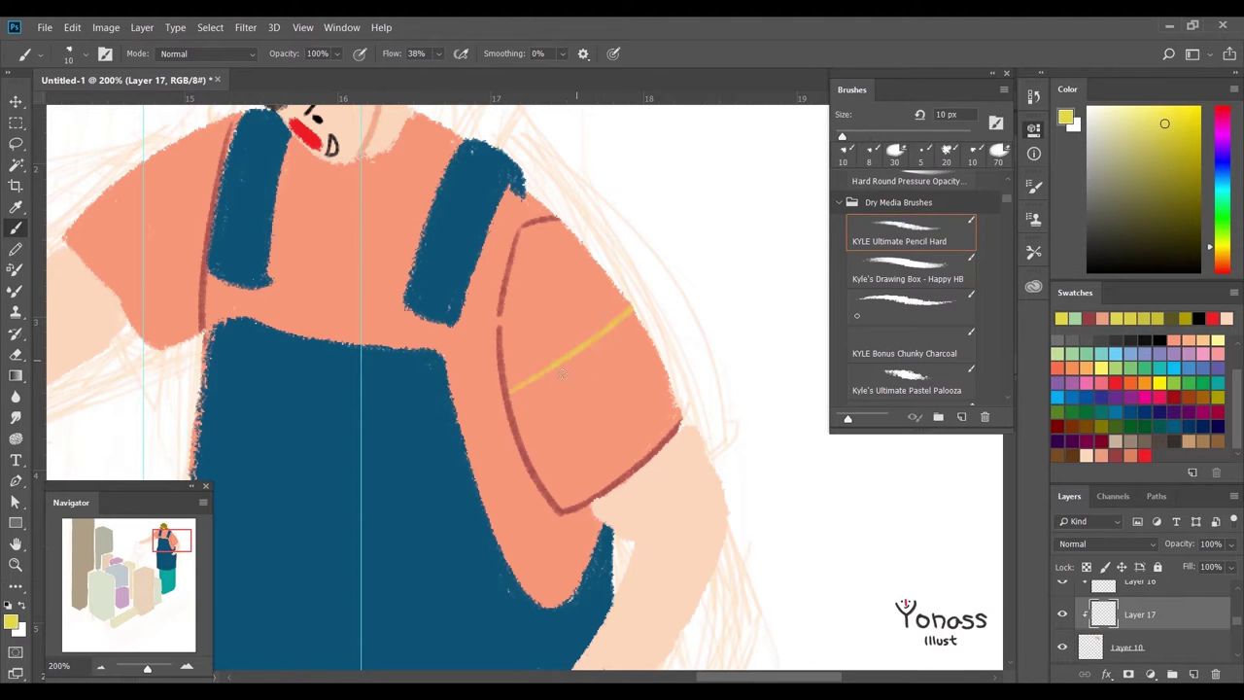
key("ctrl+z")
key("Tab")
key("Tab")
left_click_drag(506, 368, 608, 278)
left_click_drag(528, 434, 667, 334)
scroll(666, 334, "down", 1)
left_click_drag(579, 443, 622, 404)
scroll(622, 404, "up", 1)
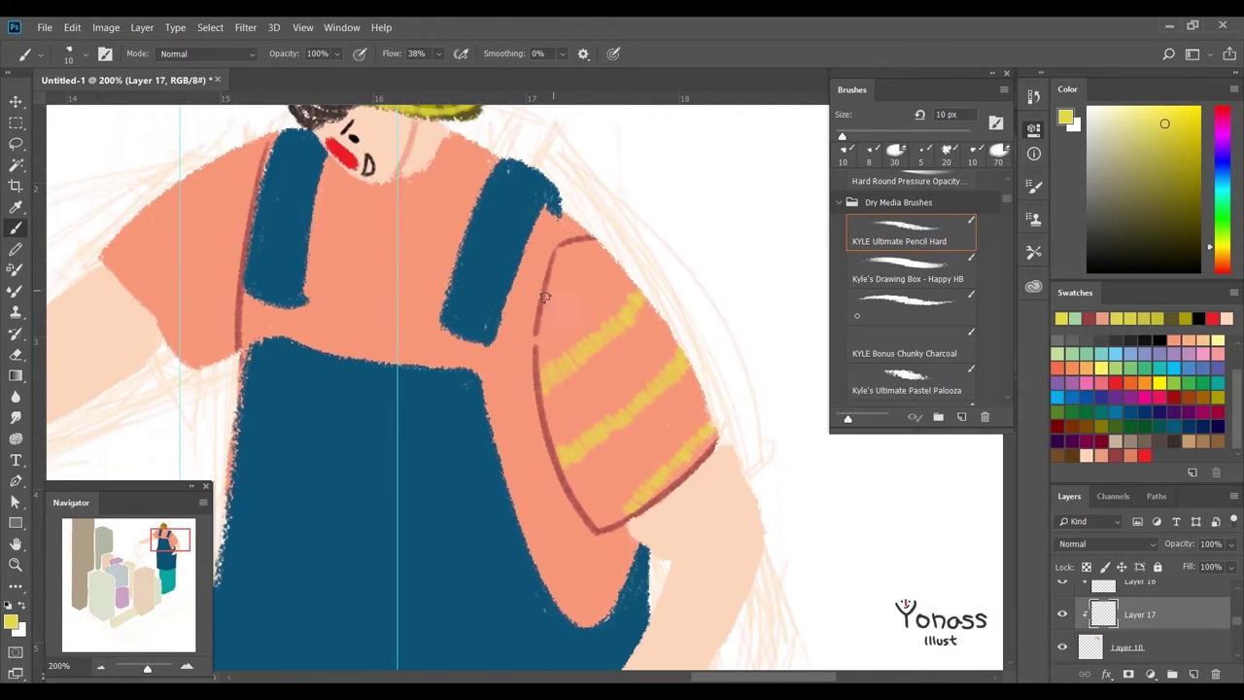
scroll(264, 258, "left", 2)
- Paint yellow stripes across the left sleeve and the chest
left_click_drag(262, 251, 364, 346)
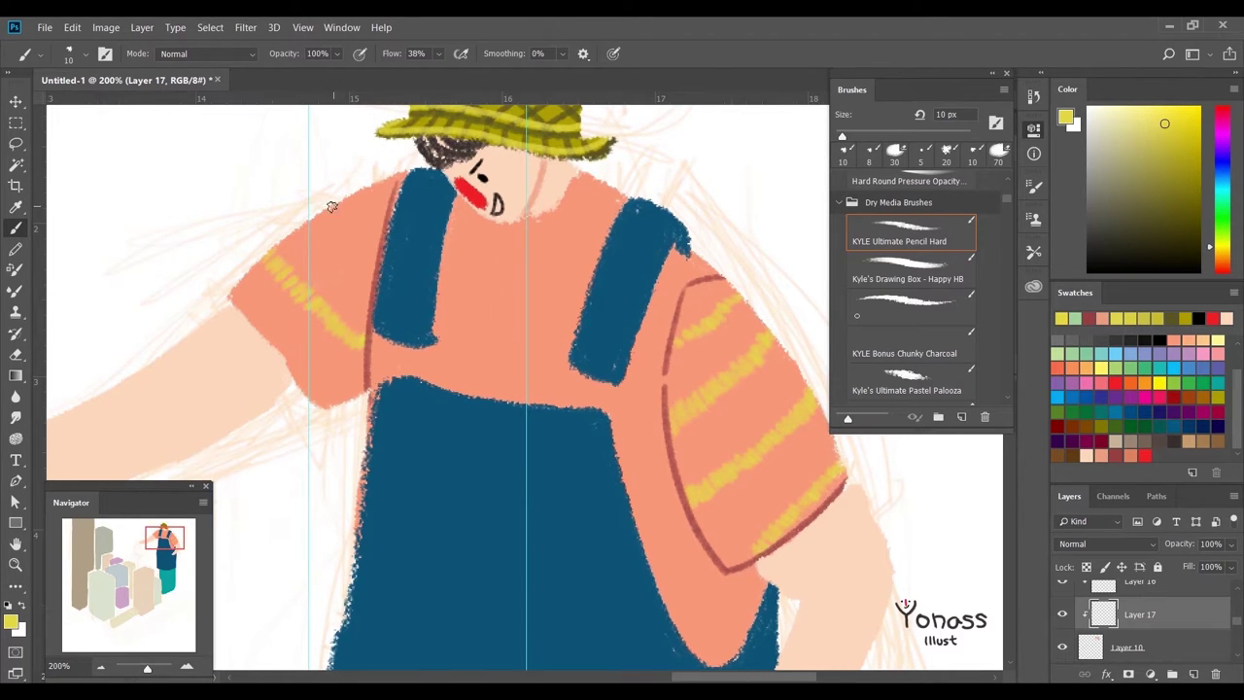
left_click_drag(447, 228, 476, 251)
left_click_drag(563, 247, 603, 278)
scroll(431, 249, "down", 1)
scroll(431, 248, "left", 1)
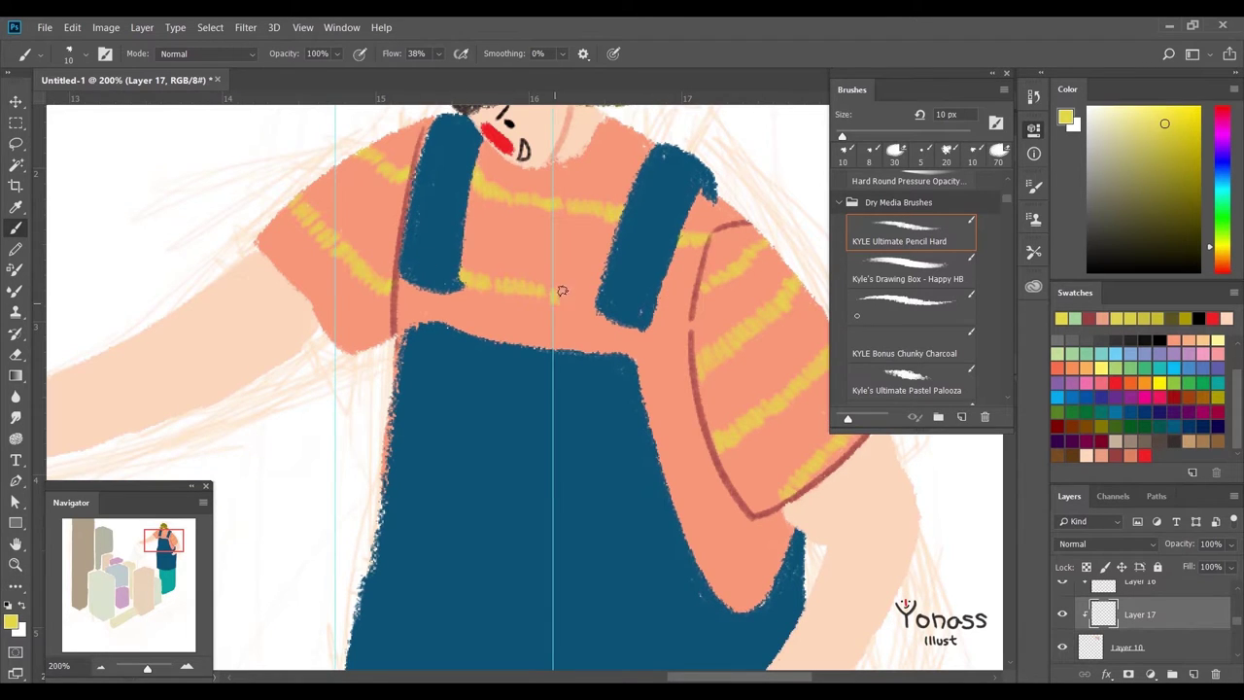
scroll(681, 383, "down", 2)
scroll(632, 370, "right", 2)
scroll(618, 530, "left", 2)
scroll(619, 530, "up", 1)
scroll(632, 437, "up", 1)
scroll(661, 340, "up", 2)
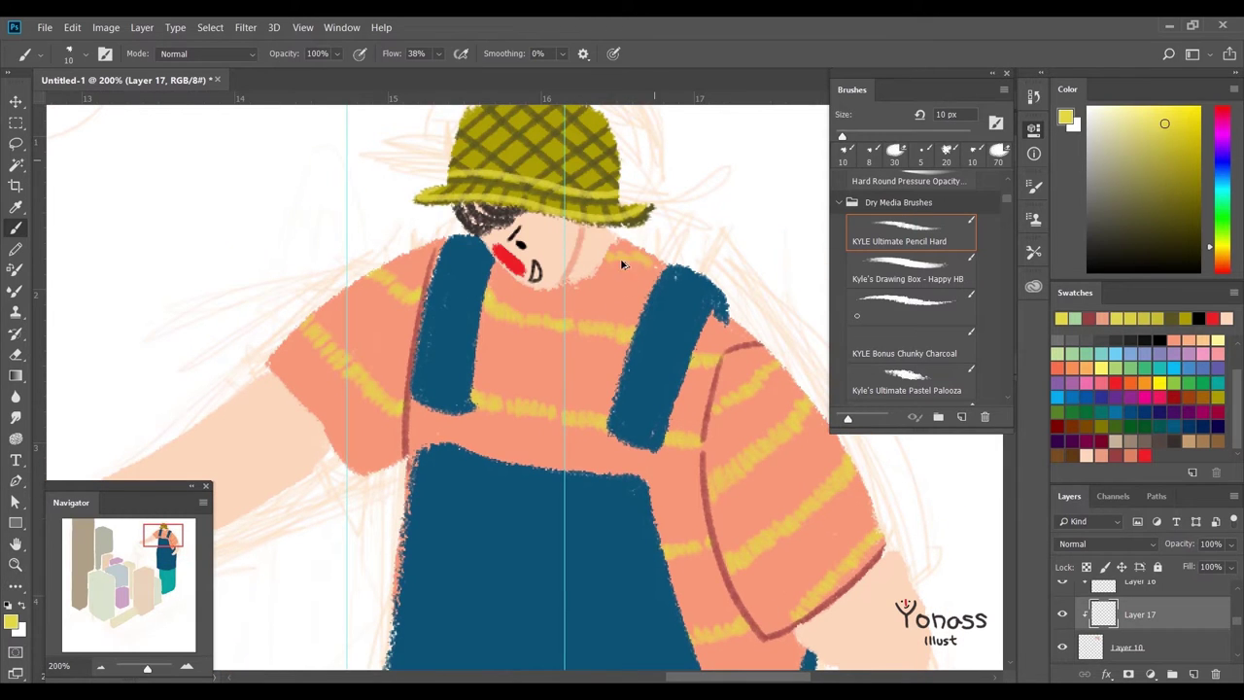
scroll(622, 389, "right", 2)
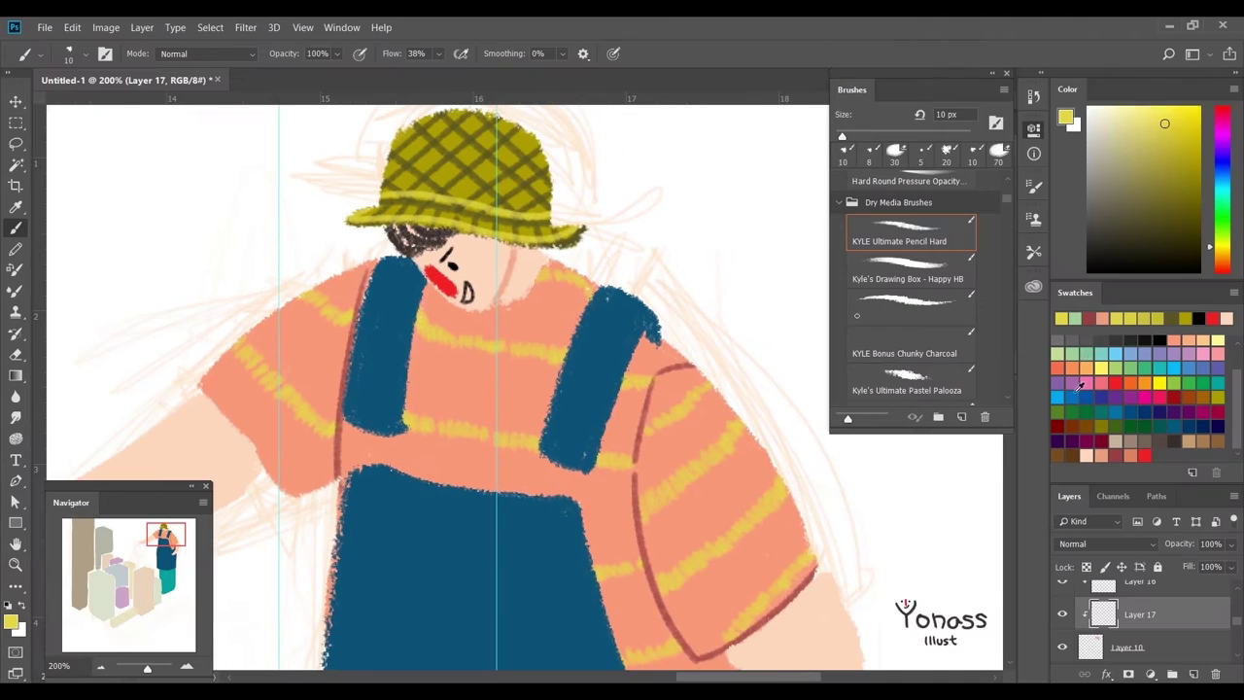
left_click(415, 454, "alt")
scroll(415, 454, "left", 2)
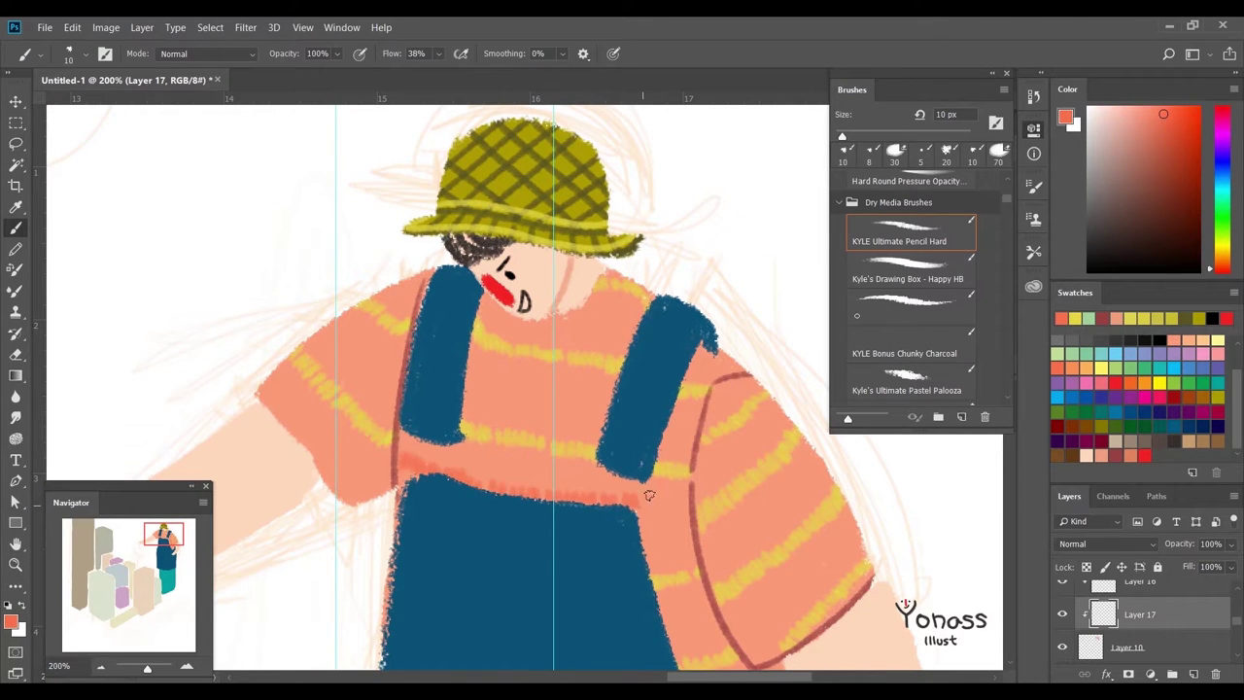
- Trace the shirt neckline in dark red on Layer 16
scroll(649, 496, "down", 2)
scroll(642, 496, "right", 2)
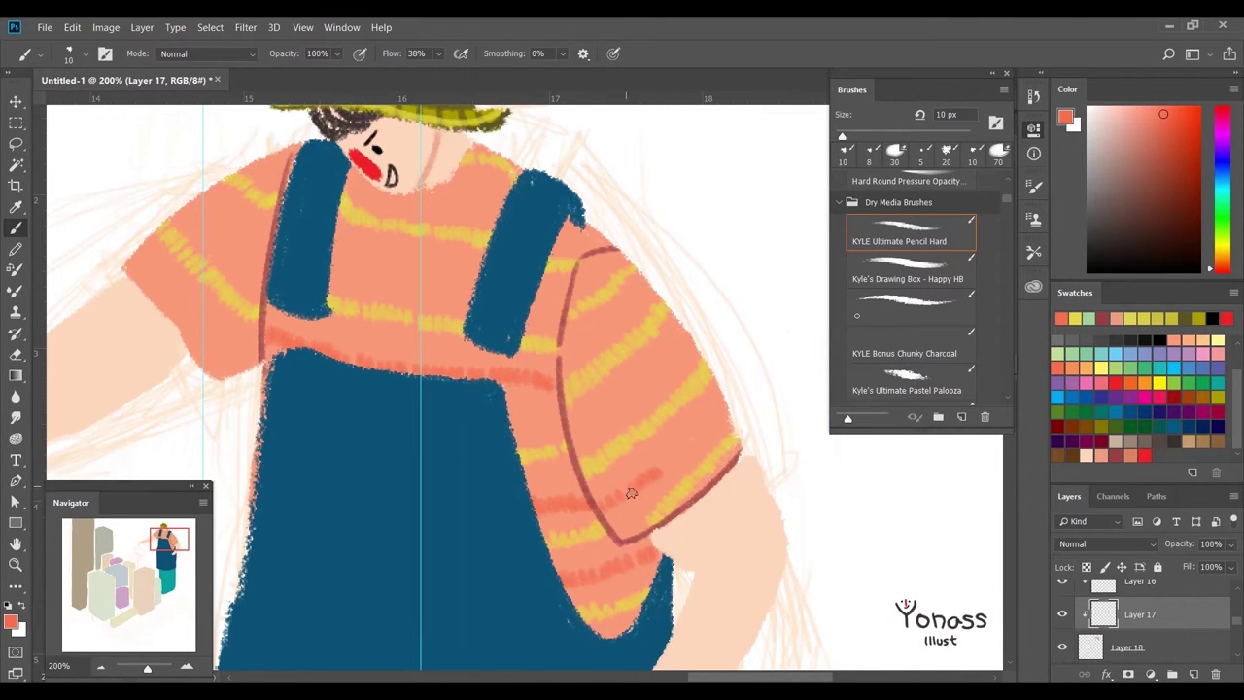
scroll(593, 441, "up", 1)
scroll(665, 401, "up", 1)
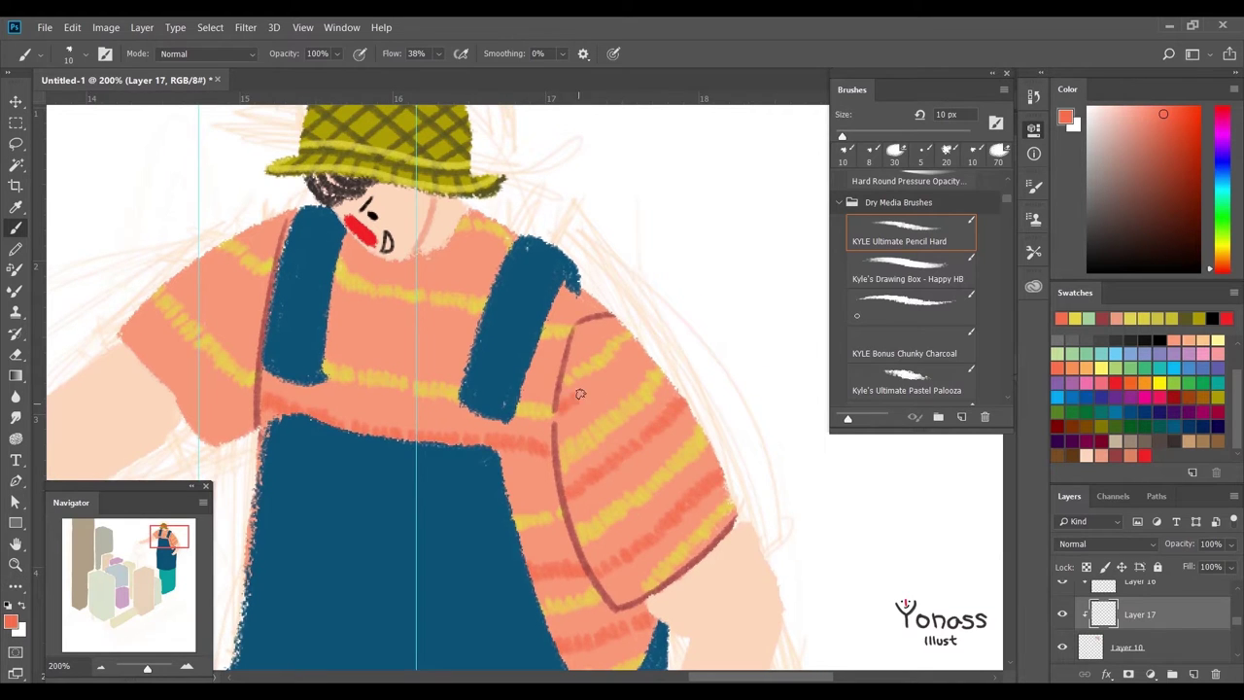
scroll(607, 378, "left", 2)
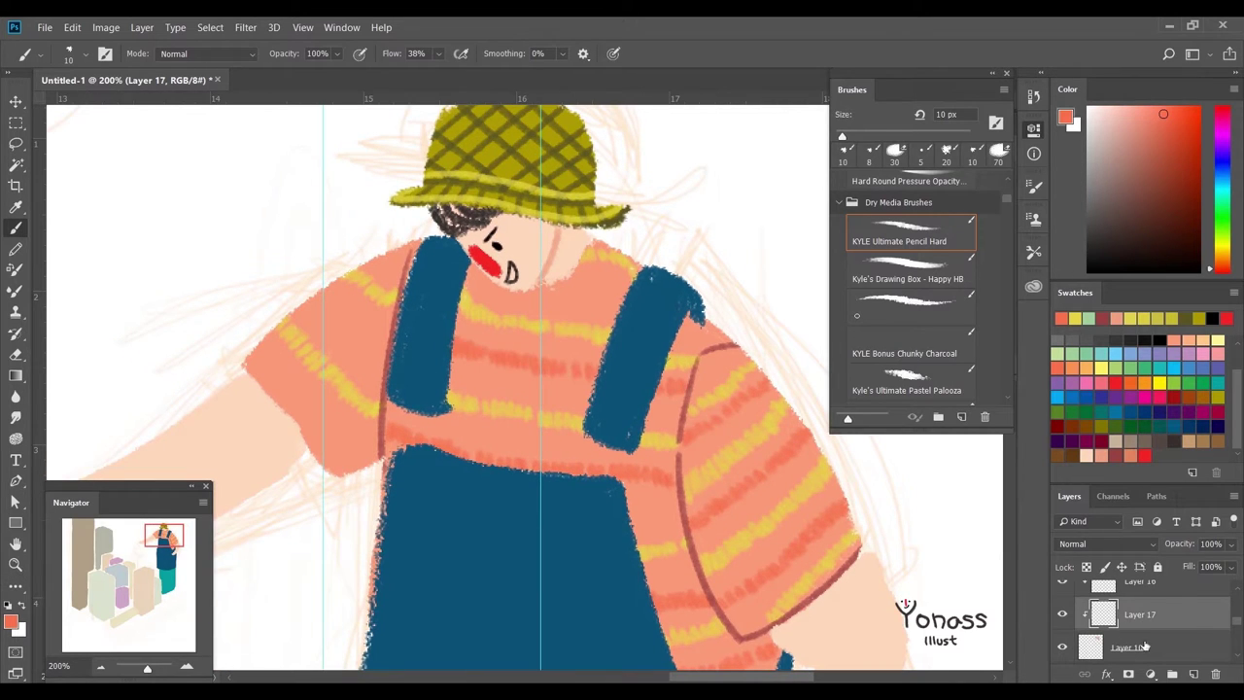
key("alt+bracketright")
left_click(493, 280, "alt")
left_click_drag(521, 292, 554, 284)
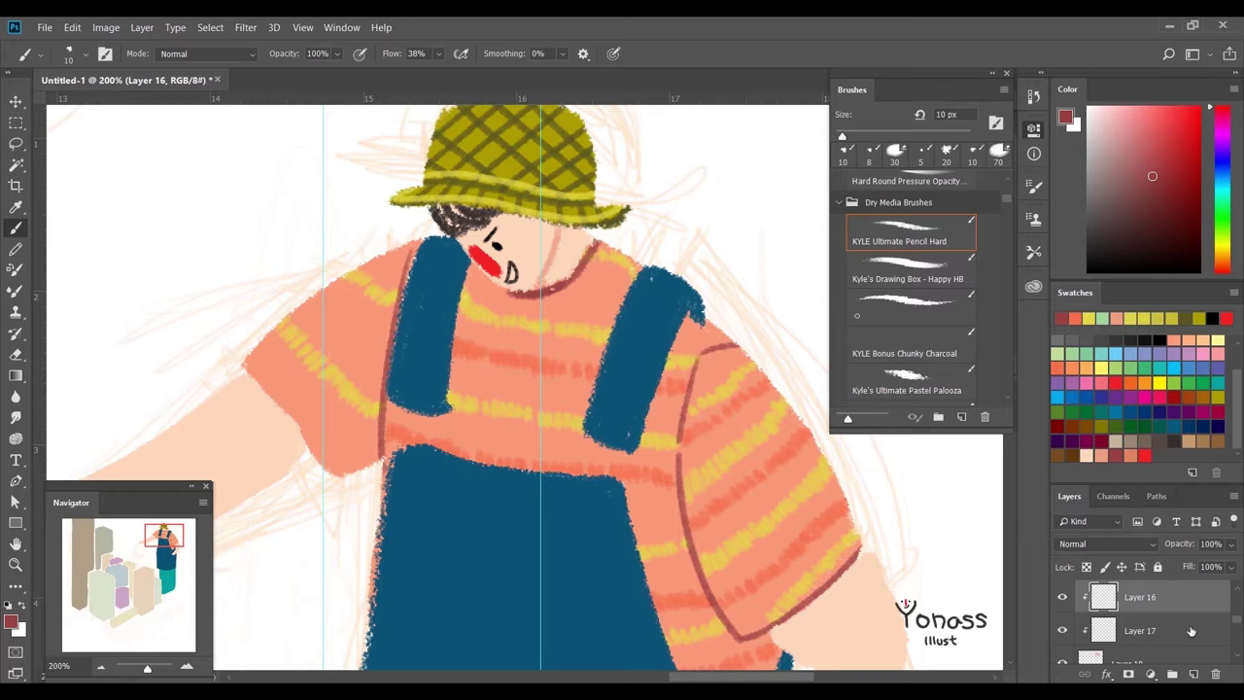
- Paint salmon-orange and light-blue stripes between the yellow ones on Layer 17
left_click(1191, 631)
left_click(1061, 318)
scroll(605, 291, "left", 2)
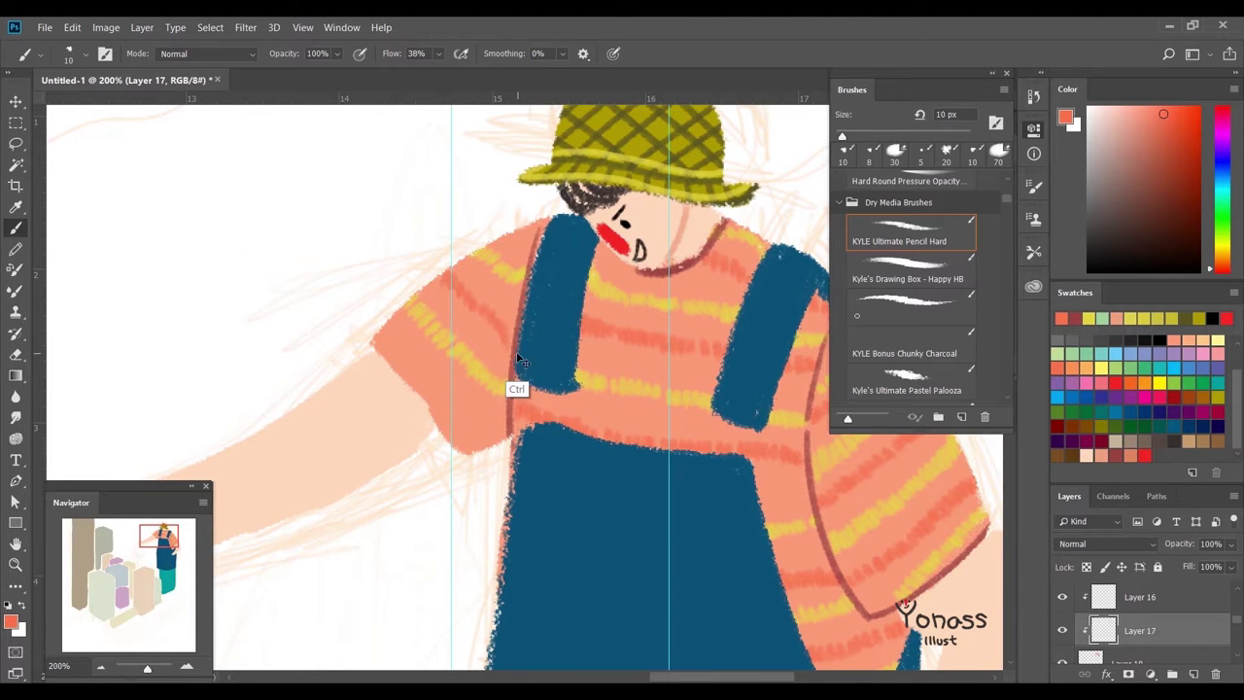
scroll(425, 239, "down", 2)
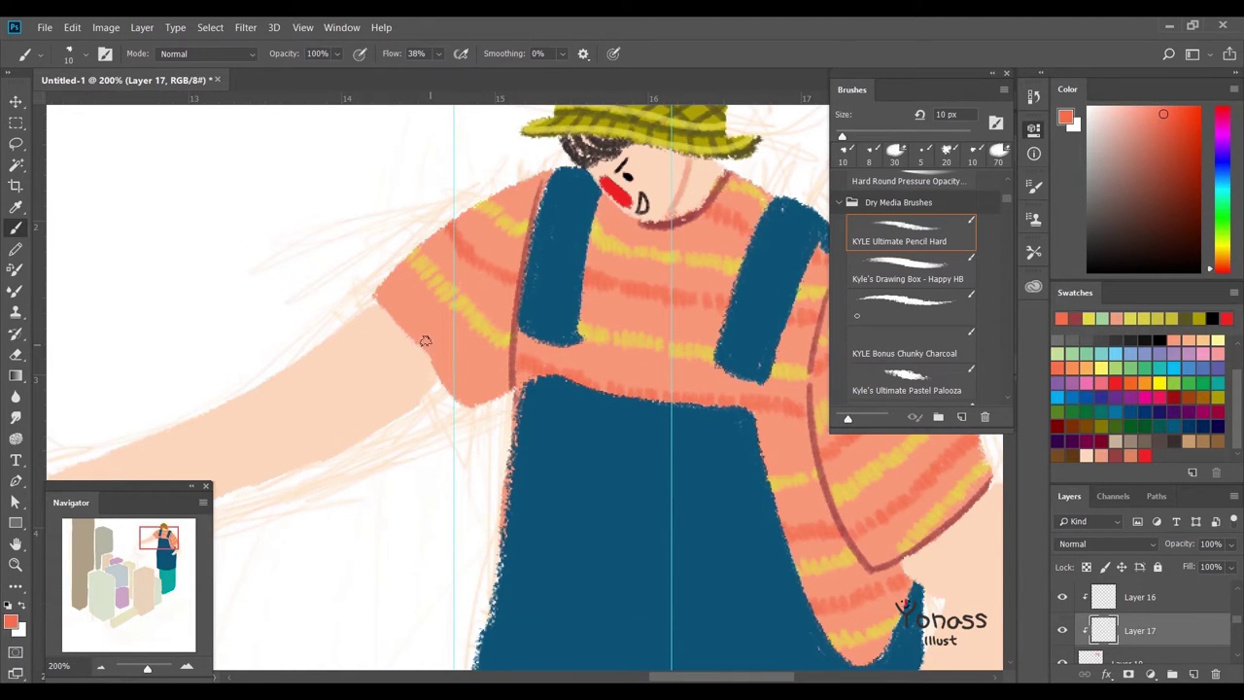
left_click_drag(412, 320, 476, 374)
scroll(437, 389, "down", 5)
scroll(438, 389, "up", 7)
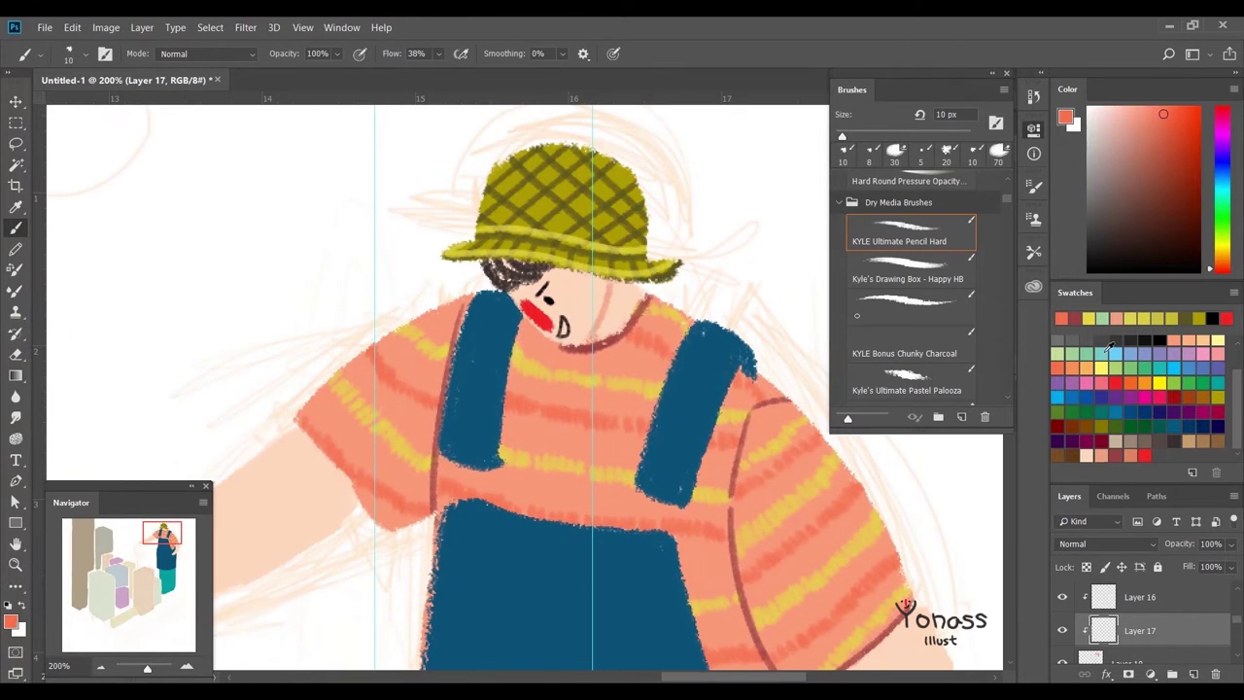
left_click(1109, 347)
scroll(500, 455, "down", 2)
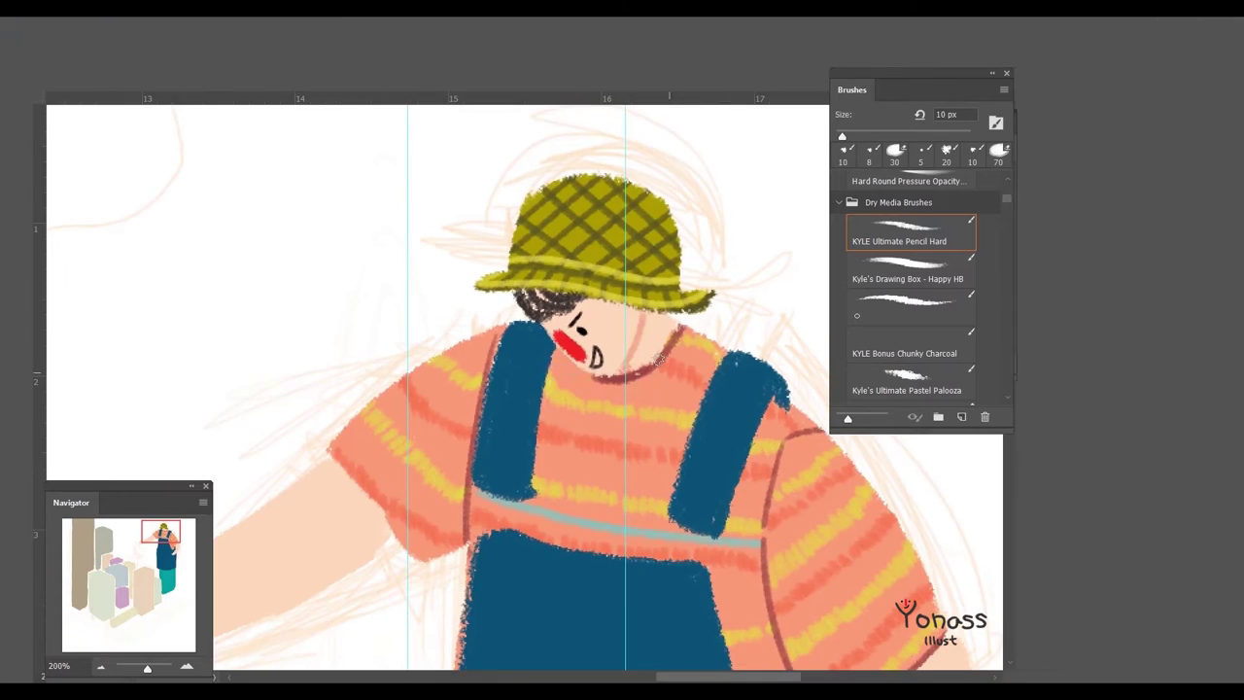
scroll(540, 382, "down", 2)
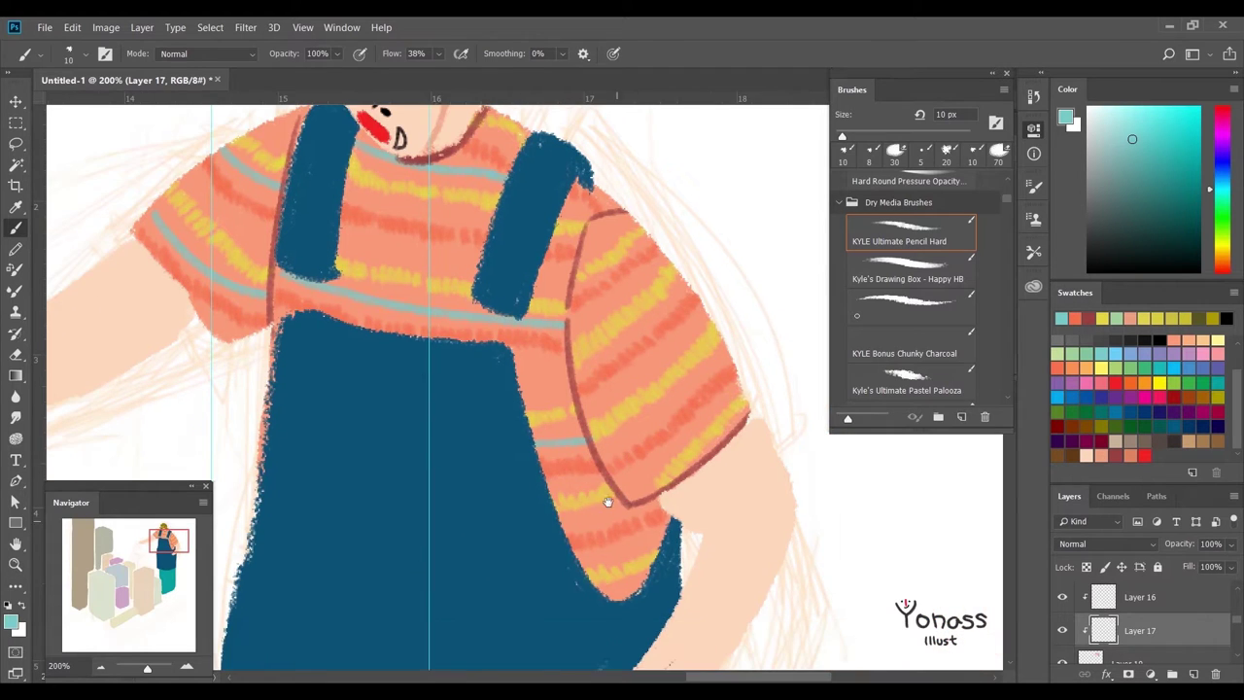
scroll(667, 500, "up", 5)
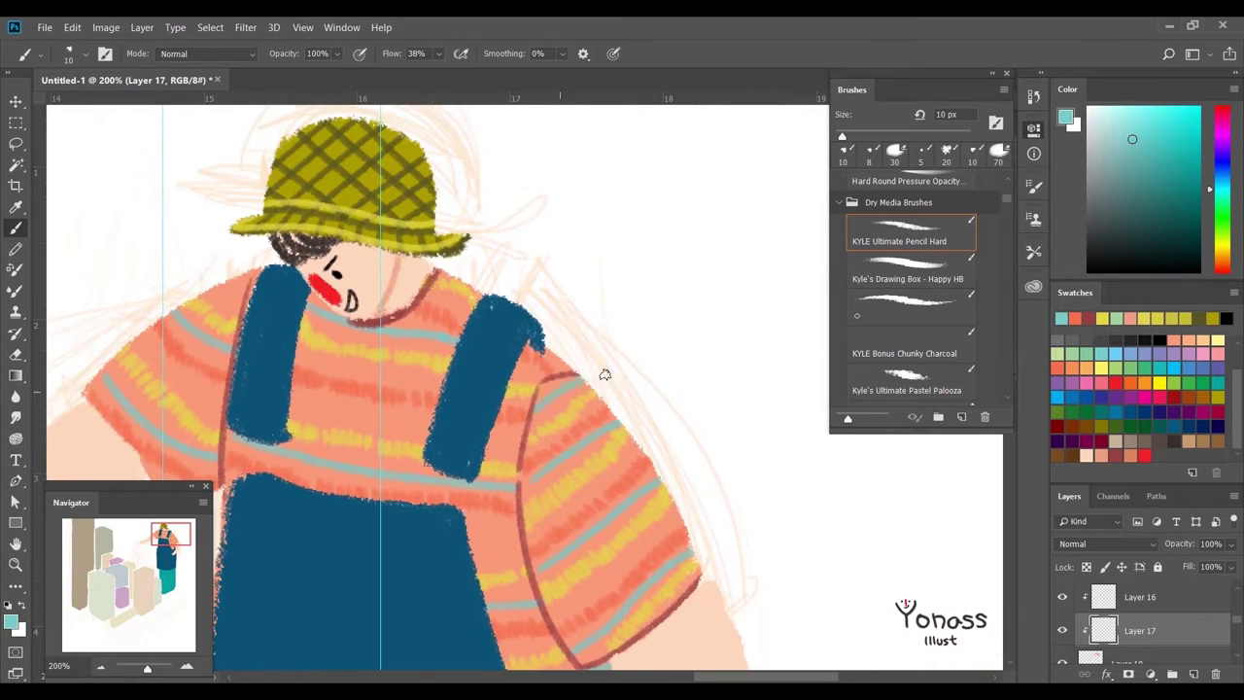
scroll(533, 413, "left", 5)
- Paint thin dark-red stripes across the gardener's shirt
left_click(680, 408, "alt")
left_click_drag(311, 360, 399, 428)
scroll(507, 318, "down", 2)
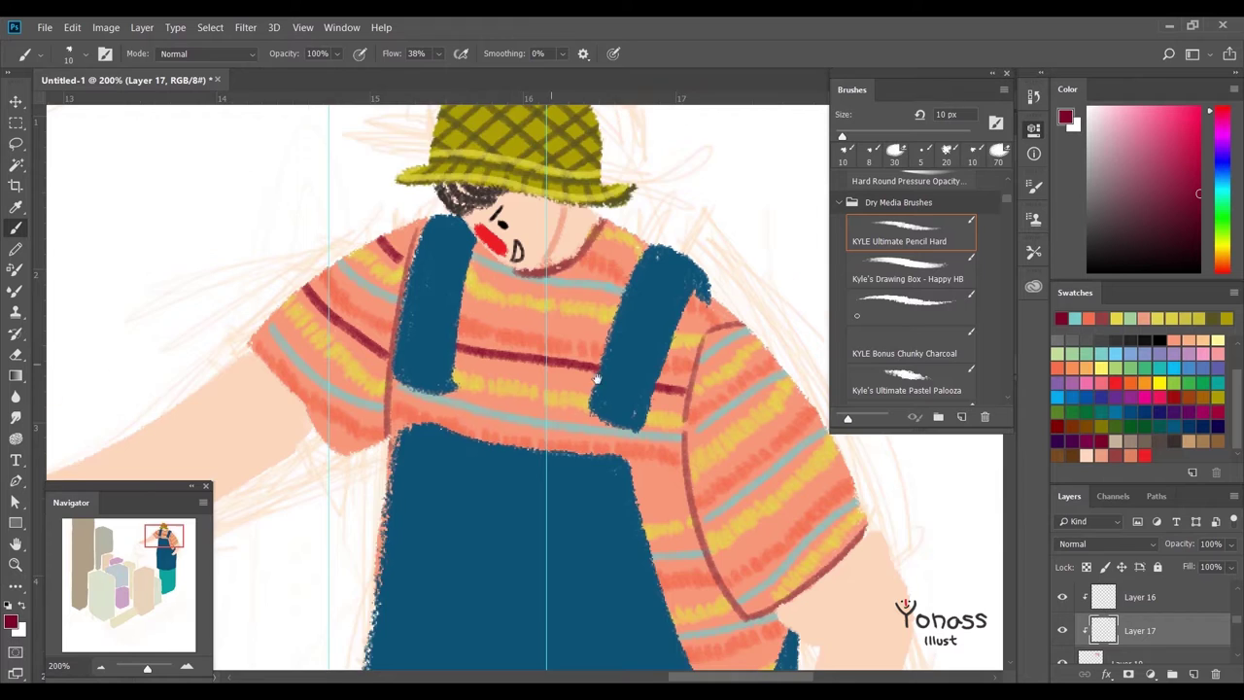
scroll(507, 318, "down", 2)
scroll(563, 418, "right", 1)
scroll(609, 503, "up", 1)
scroll(603, 506, "right", 1)
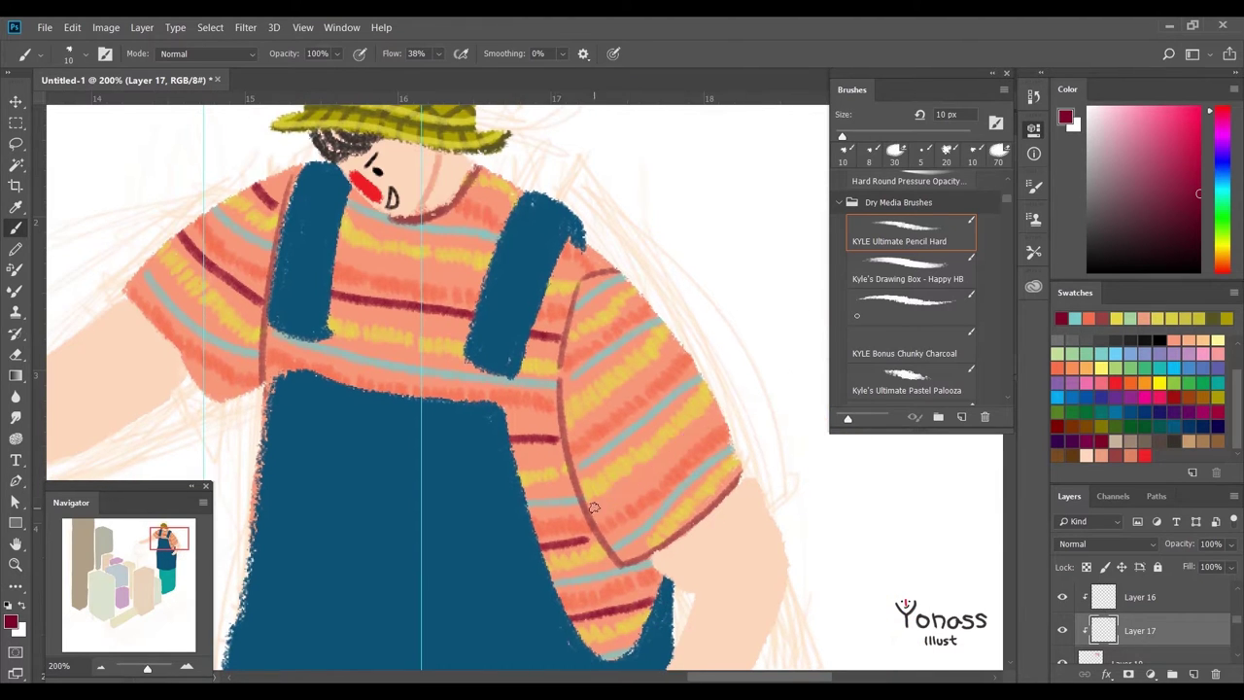
- Zoom out to view the whole illustration
left_click_drag(717, 322, 757, 378)
scroll(390, 336, "down", 2)
scroll(380, 350, "down", 2)
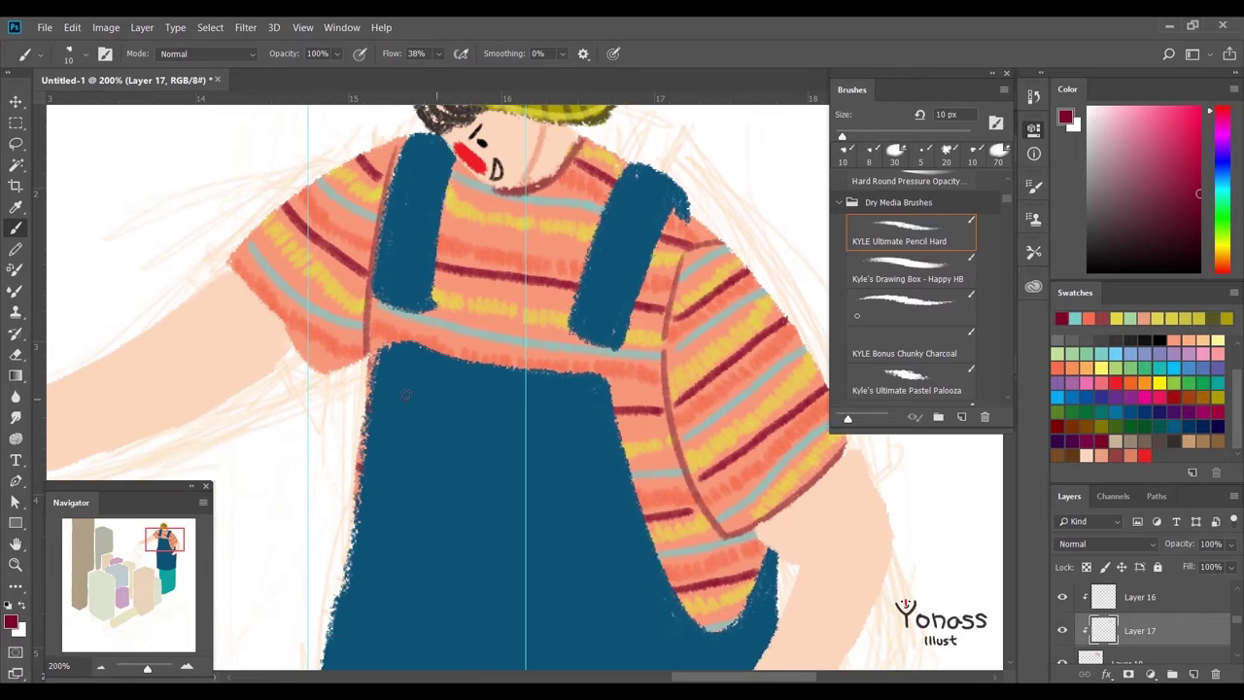
key("ctrl+minus")
key("ctrl+minus")
key("ctrl+minus")
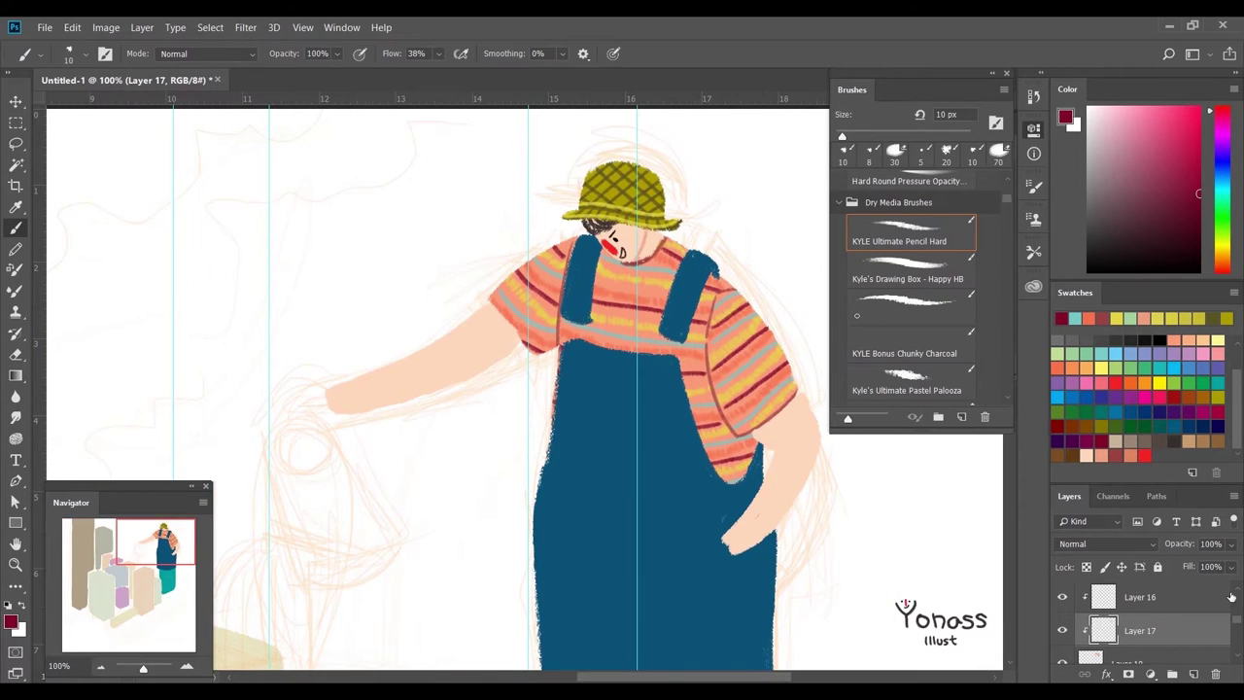
- Paint two yellow pocket stitch lines across the overalls' bib
scroll(583, 389, "down", 5)
scroll(583, 389, "up", 4)
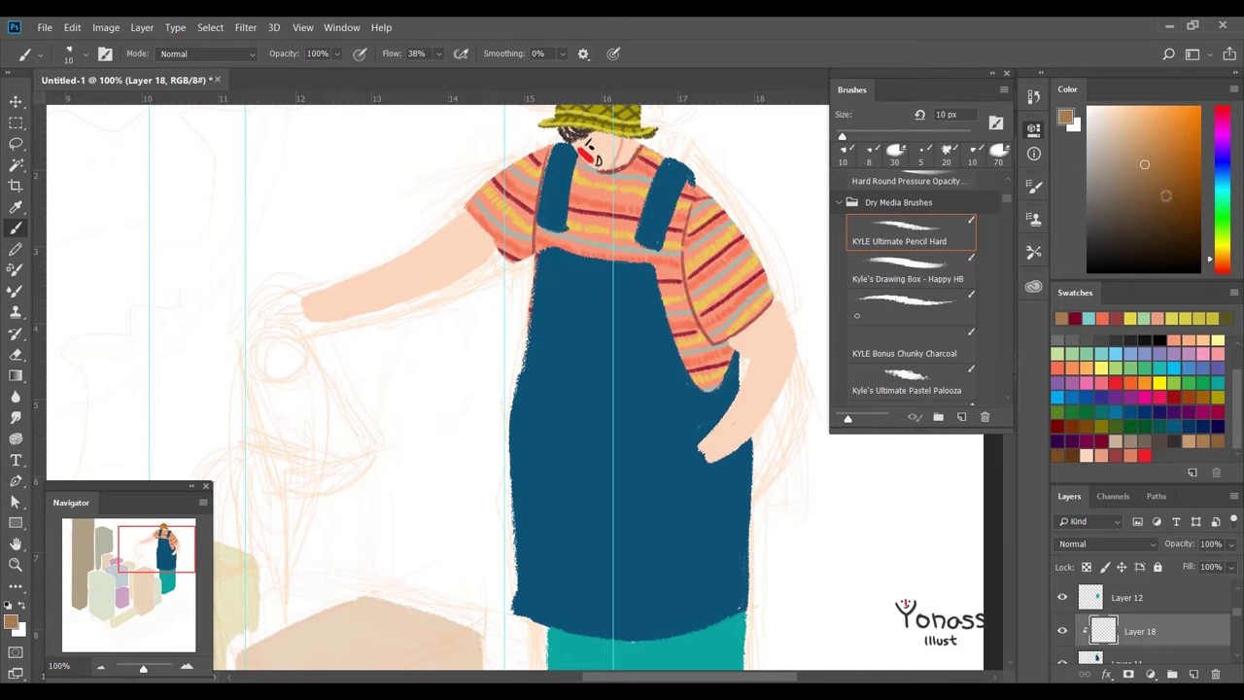
left_click(1170, 318)
left_click_drag(584, 389, 560, 365)
left_click_drag(507, 319, 646, 321)
key("ctrl+z")
left_click_drag(502, 352, 685, 362)
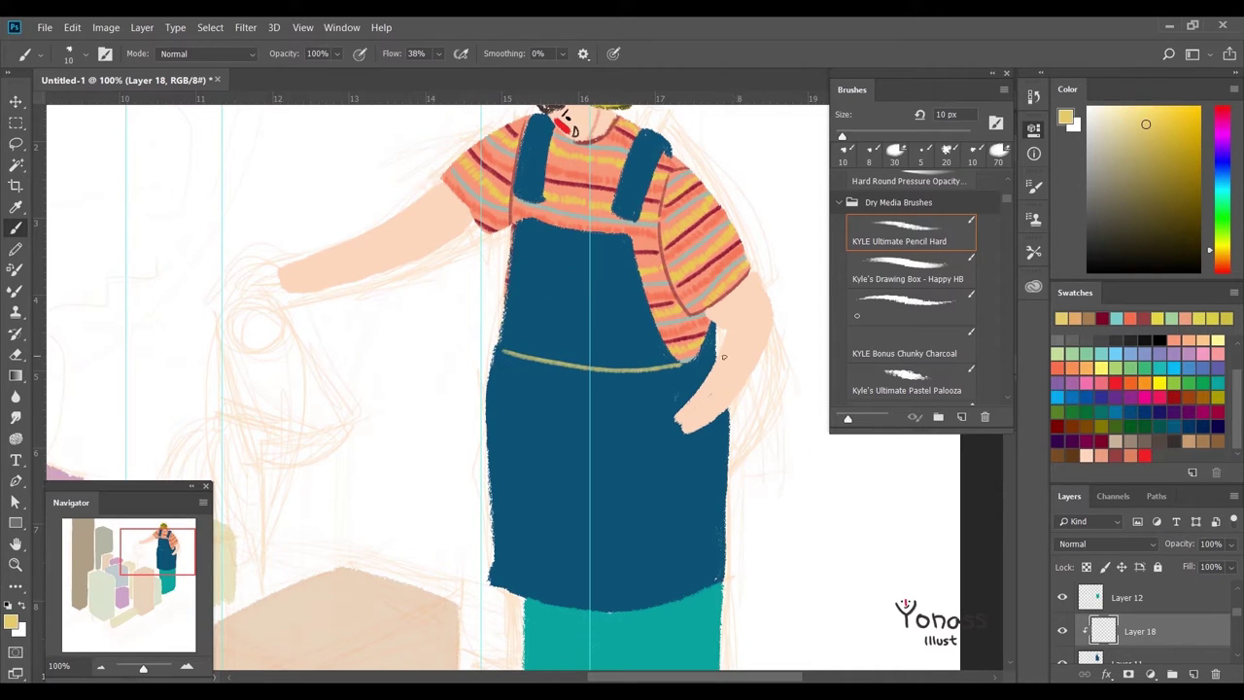
scroll(547, 396, "up", 3)
scroll(547, 396, "down", 3)
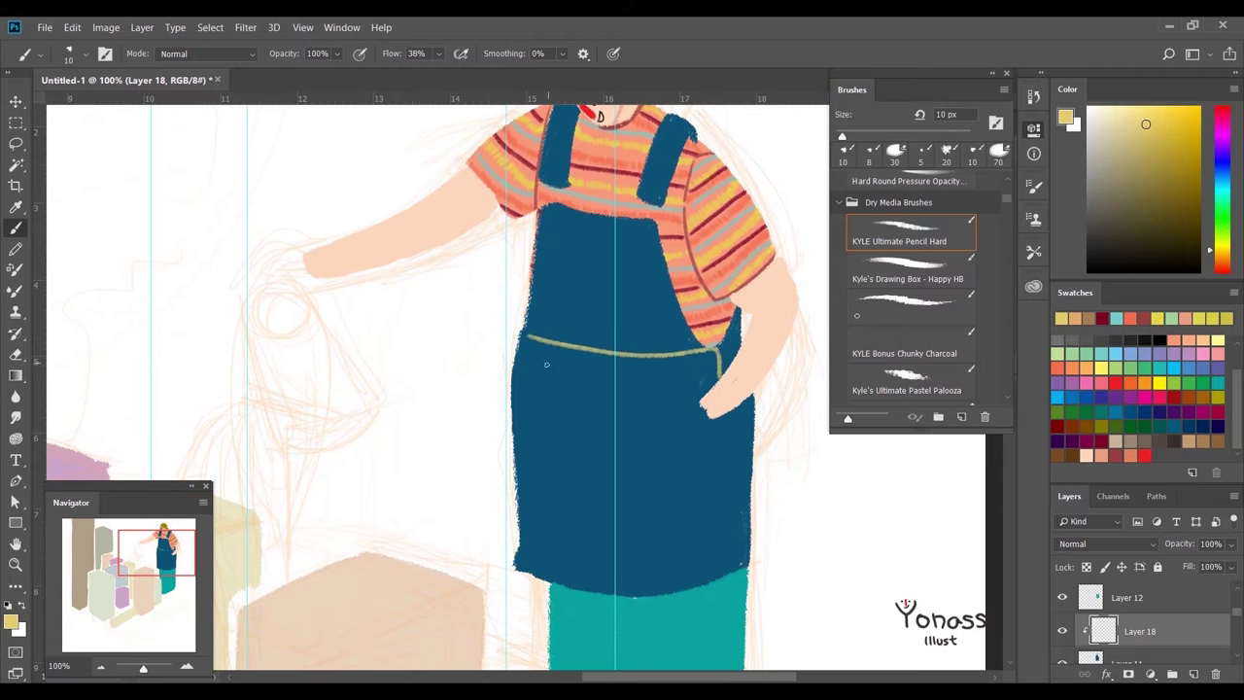
left_click_drag(517, 357, 690, 375)
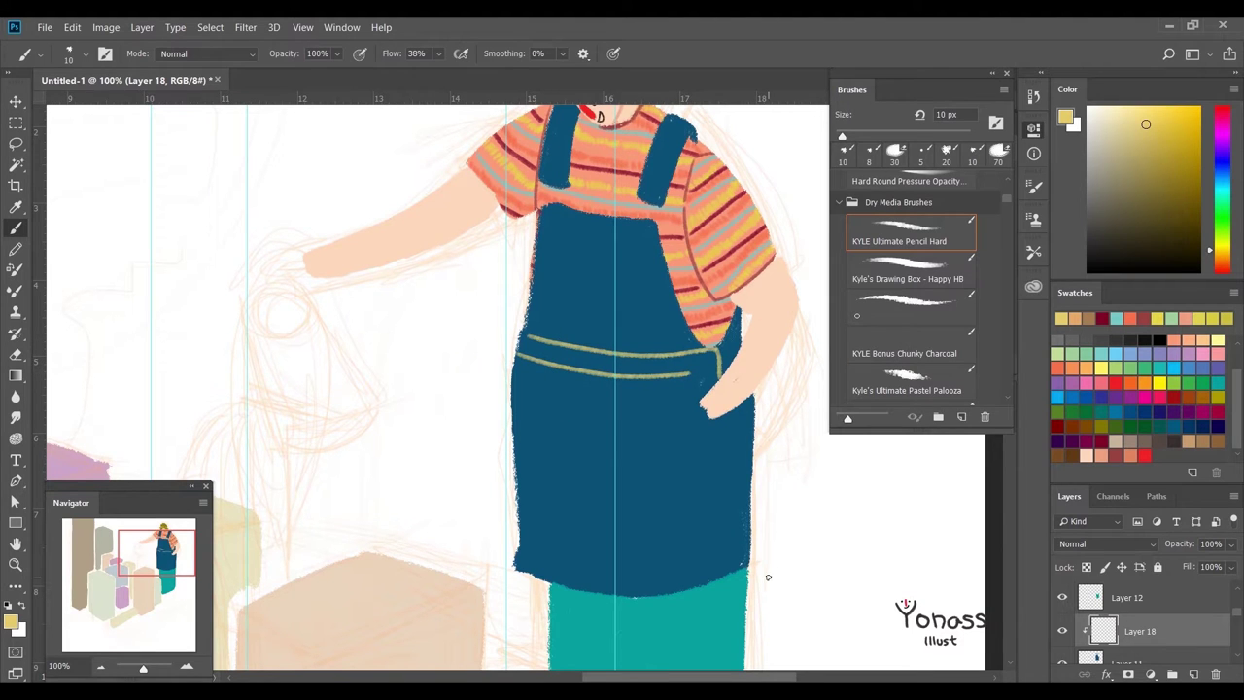
- Try a vertical yellow seam line on the overalls, then undo it
scroll(692, 384, "up", 1)
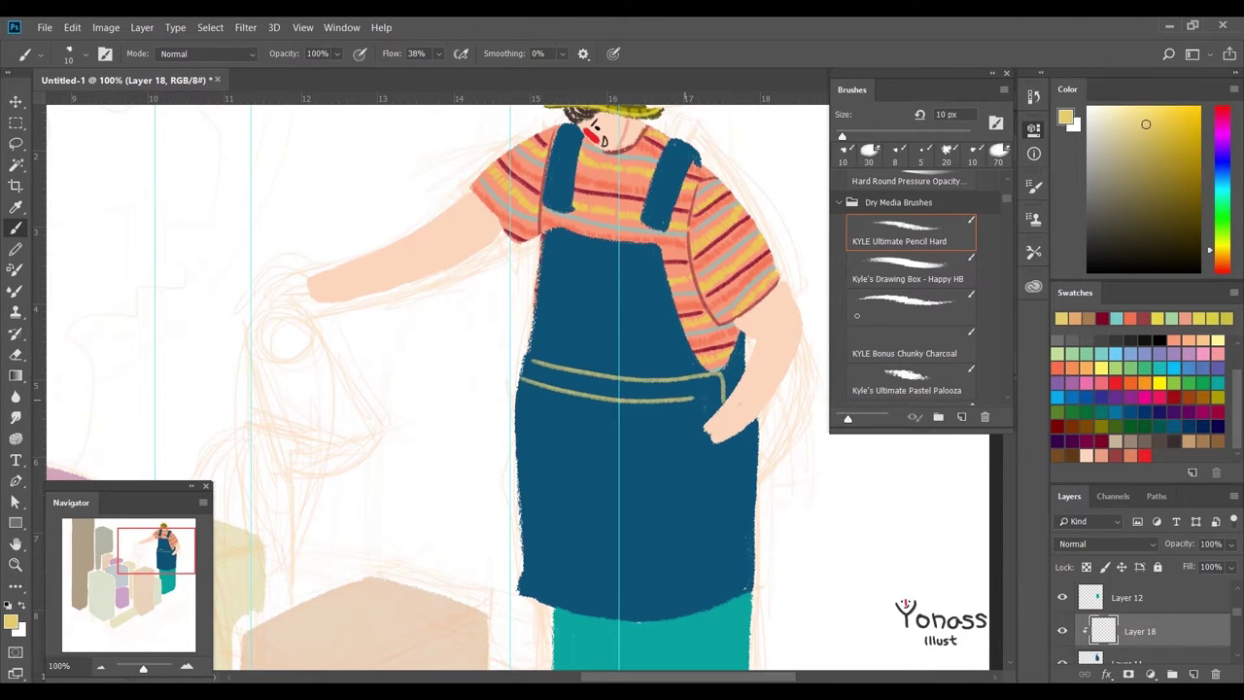
left_click_drag(720, 305, 744, 332)
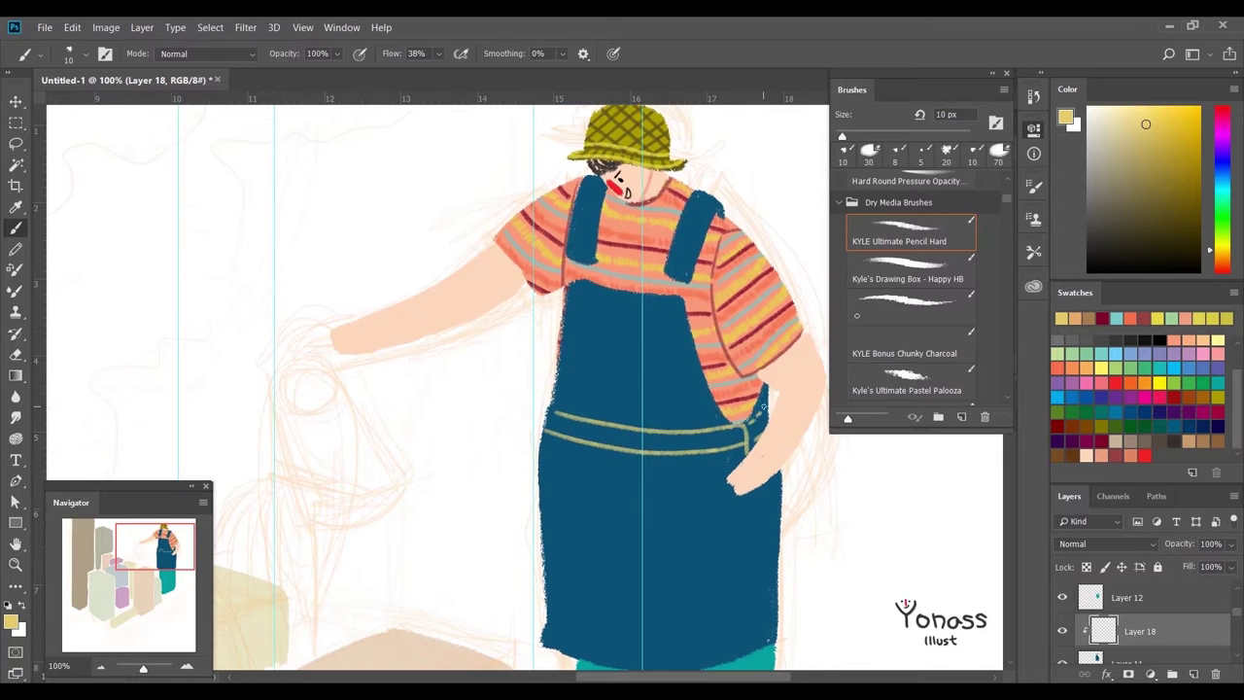
scroll(624, 205, "down", 3)
scroll(624, 204, "down", 4)
left_click_drag(615, 317, 619, 464)
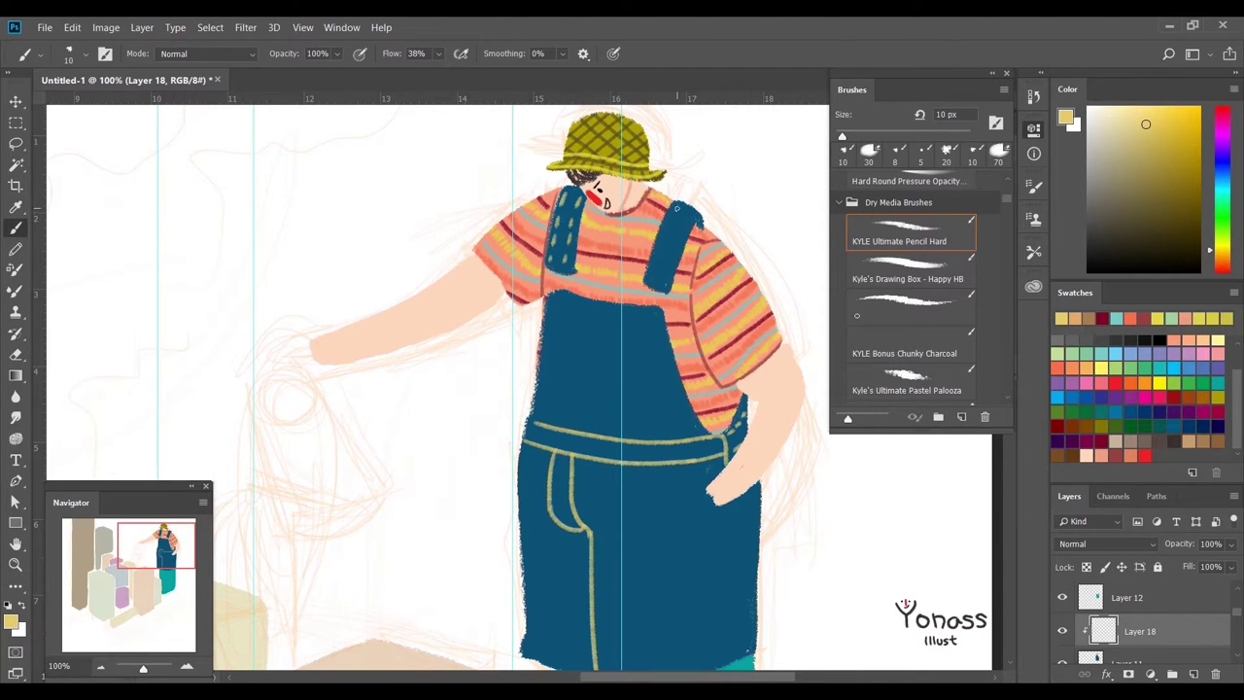
scroll(587, 372, "down", 2)
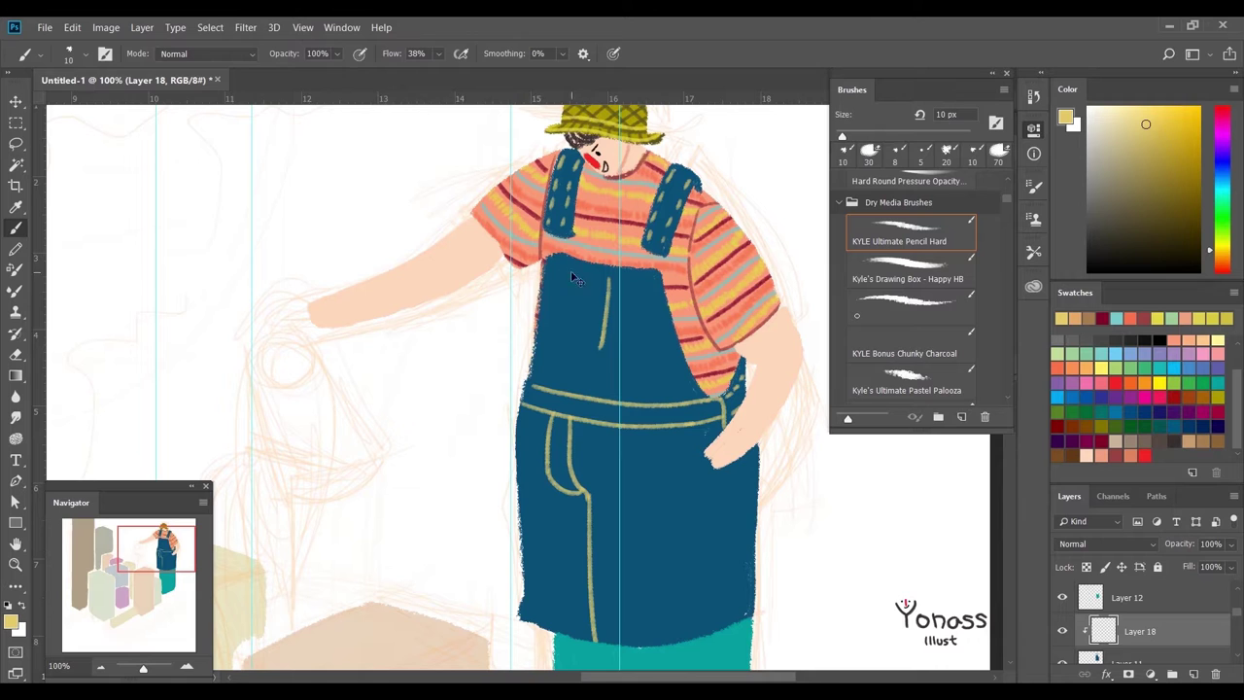
key("ctrl+z")
scroll(569, 292, "up", 1)
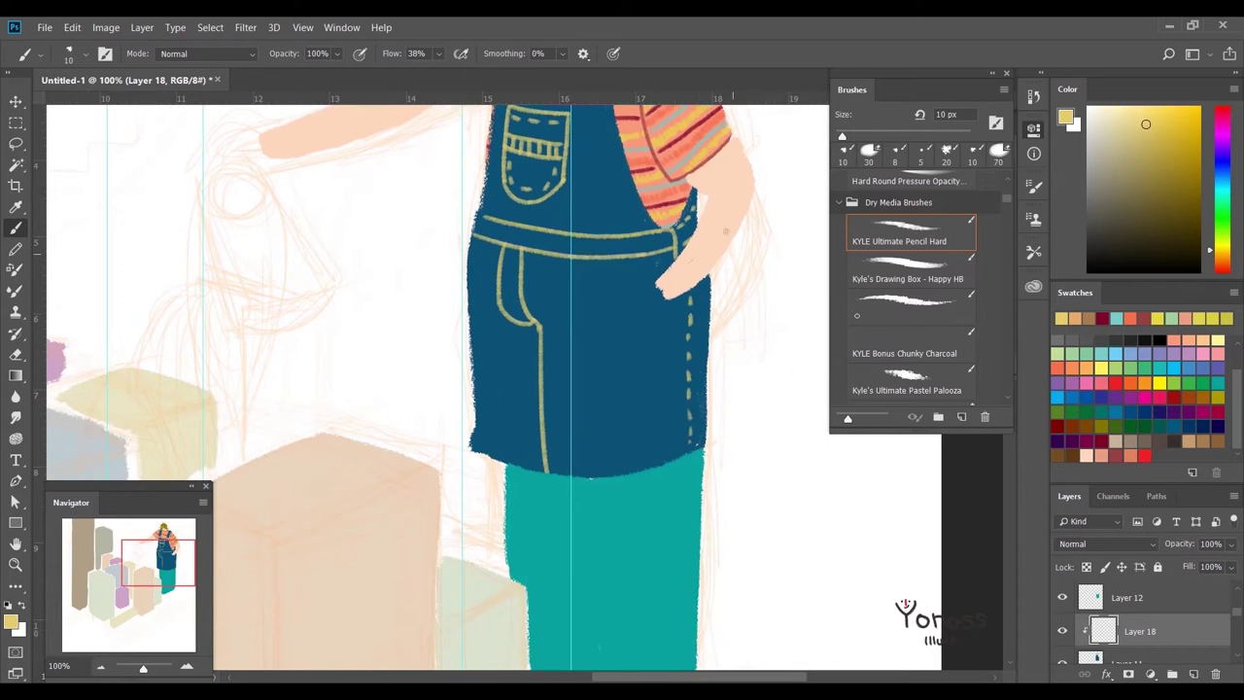
- Add a new layer clipped to the trousers and sample the overalls' denim blue
left_click_drag(495, 489, 558, 628)
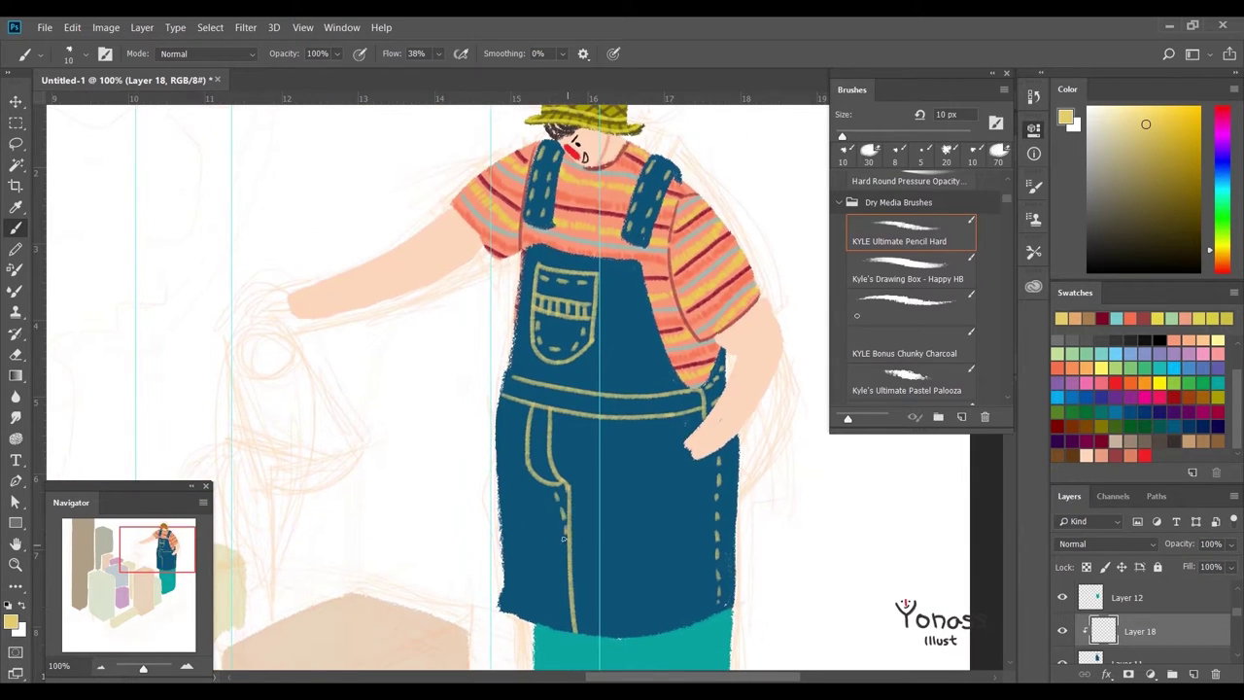
scroll(673, 342, "left", 2)
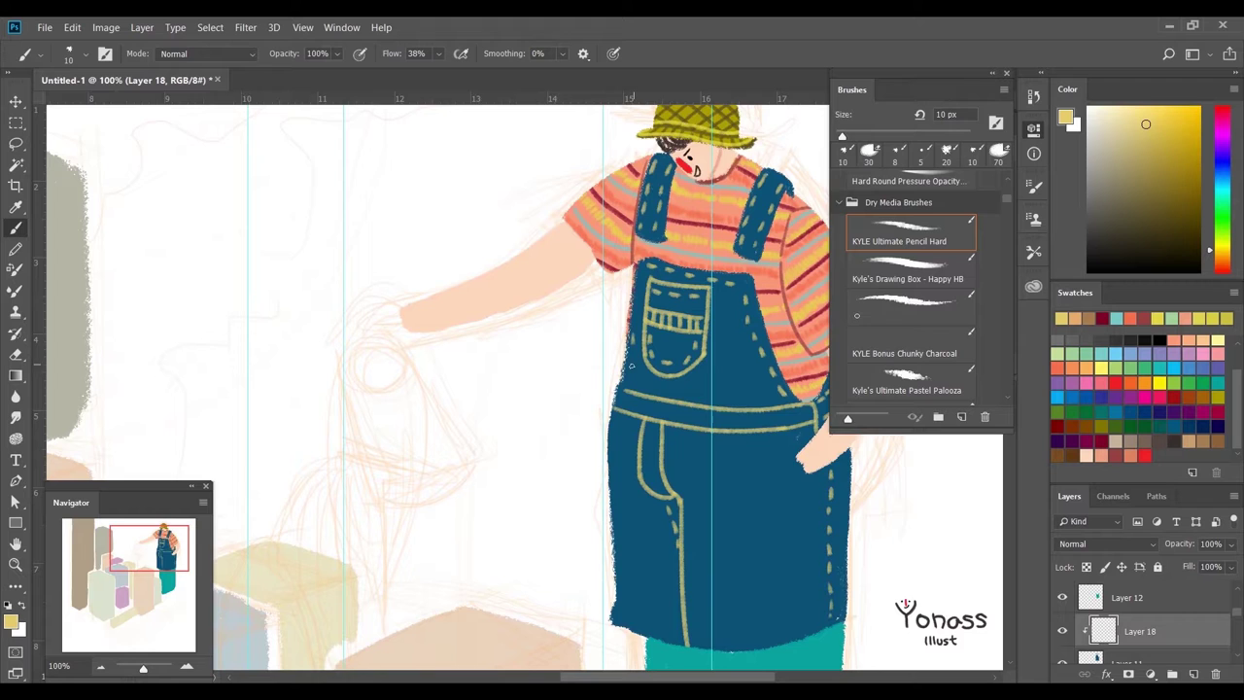
scroll(632, 359, "down", 3)
scroll(627, 379, "right", 3)
scroll(632, 384, "up", 1)
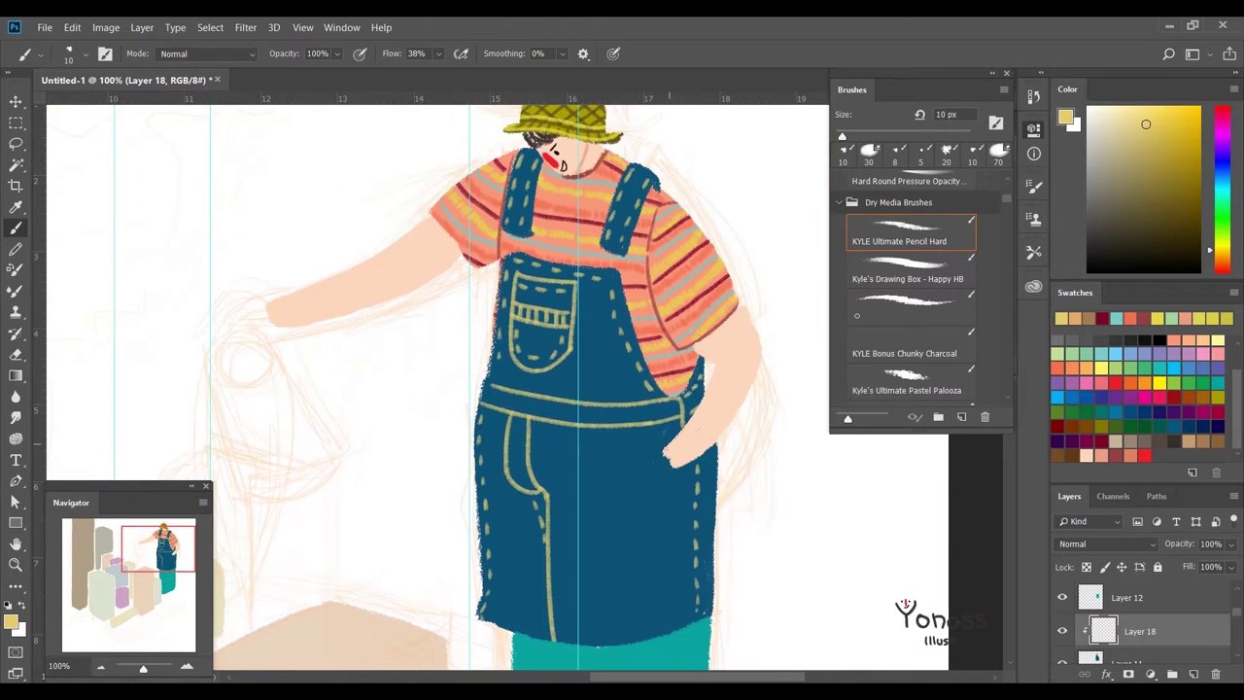
scroll(615, 369, "down", 1)
scroll(619, 372, "right", 1)
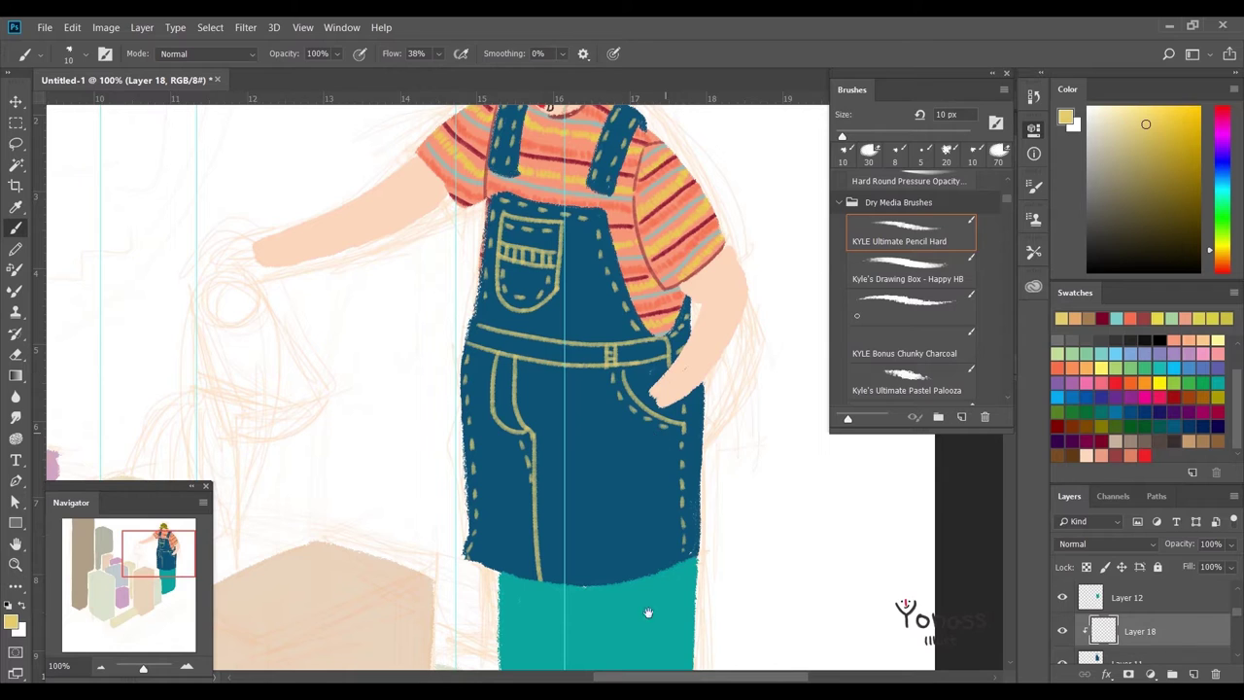
scroll(645, 467, "up", 3)
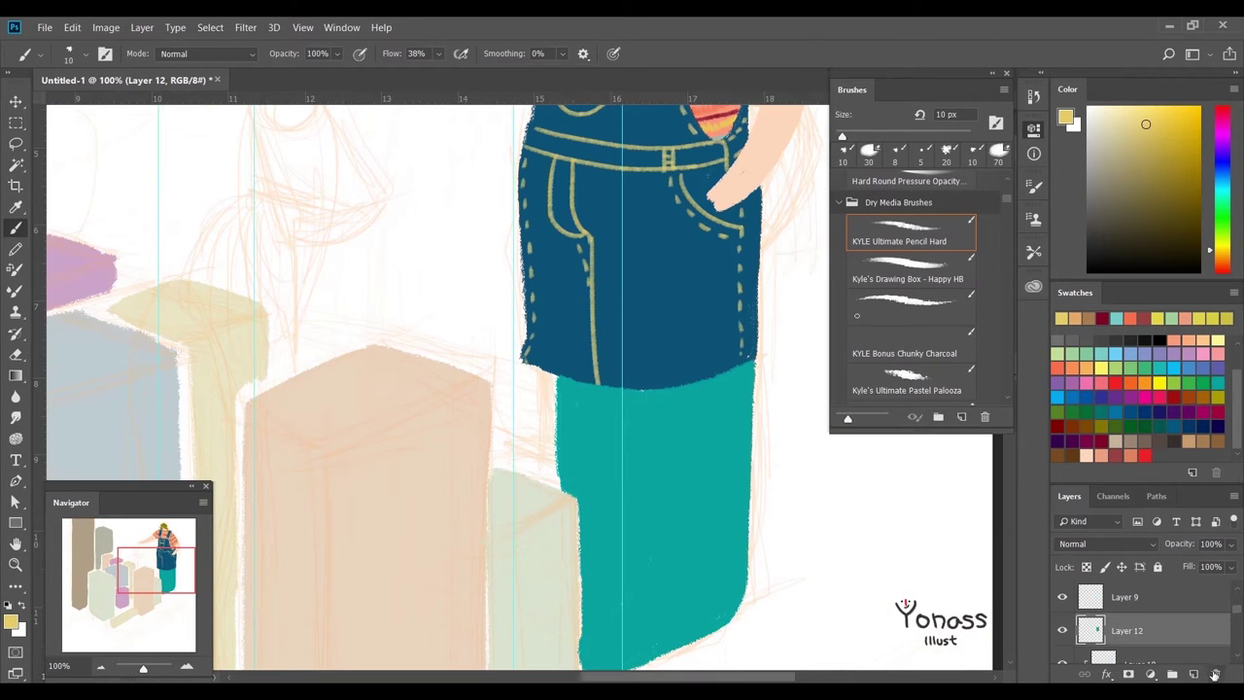
left_click(1215, 673)
mouse_move(641, 408)
left_mouse_down()
mouse_move(641, 345)
mouse_move(699, 354)
left_mouse_up()
left_click(655, 292, "alt")
- Draw dark blue creases and a curved boot-cuff line on the teal trousers
left_click_drag(632, 428, 577, 501)
left_click_drag(620, 251, 620, 403)
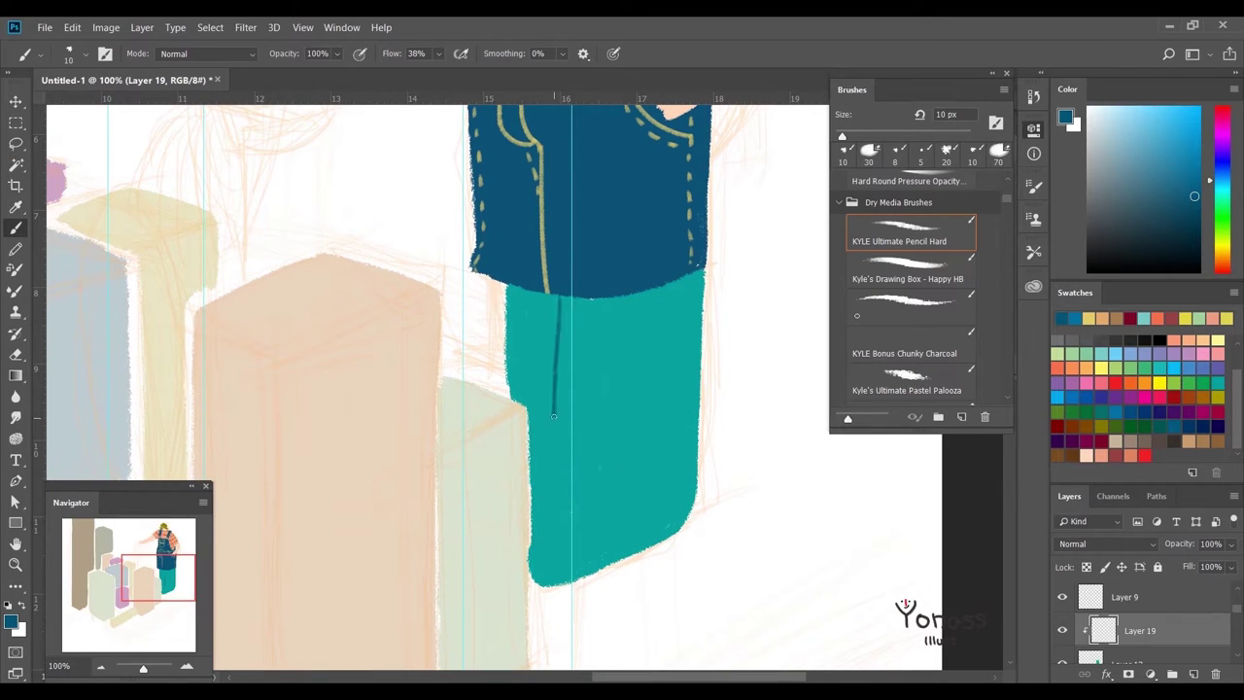
key("ctrl+z")
left_click_drag(566, 298, 566, 432)
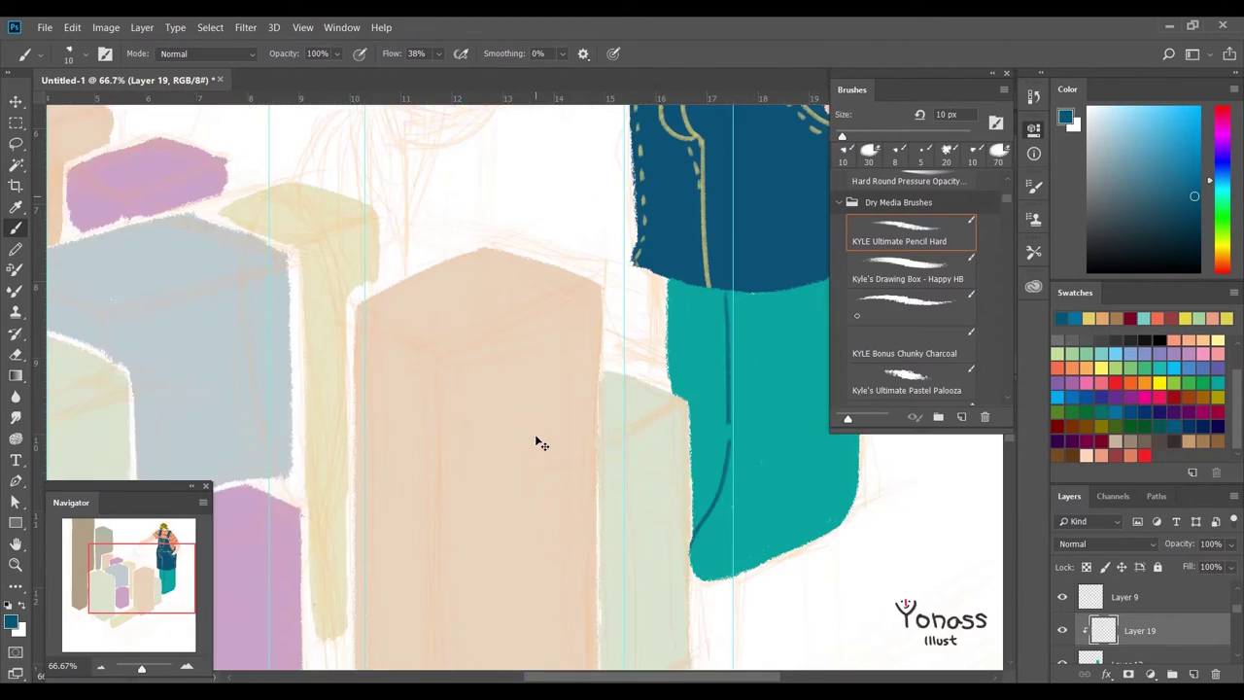
left_click_drag(554, 406, 615, 439)
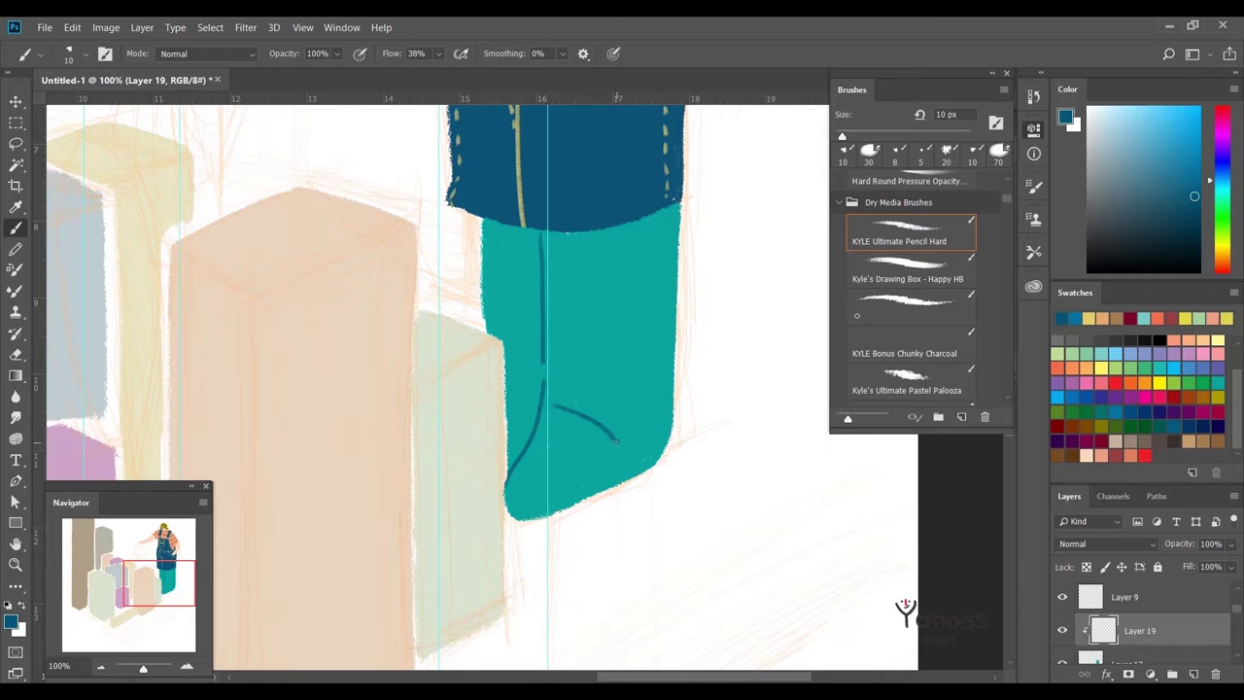
left_click_drag(551, 399, 671, 368)
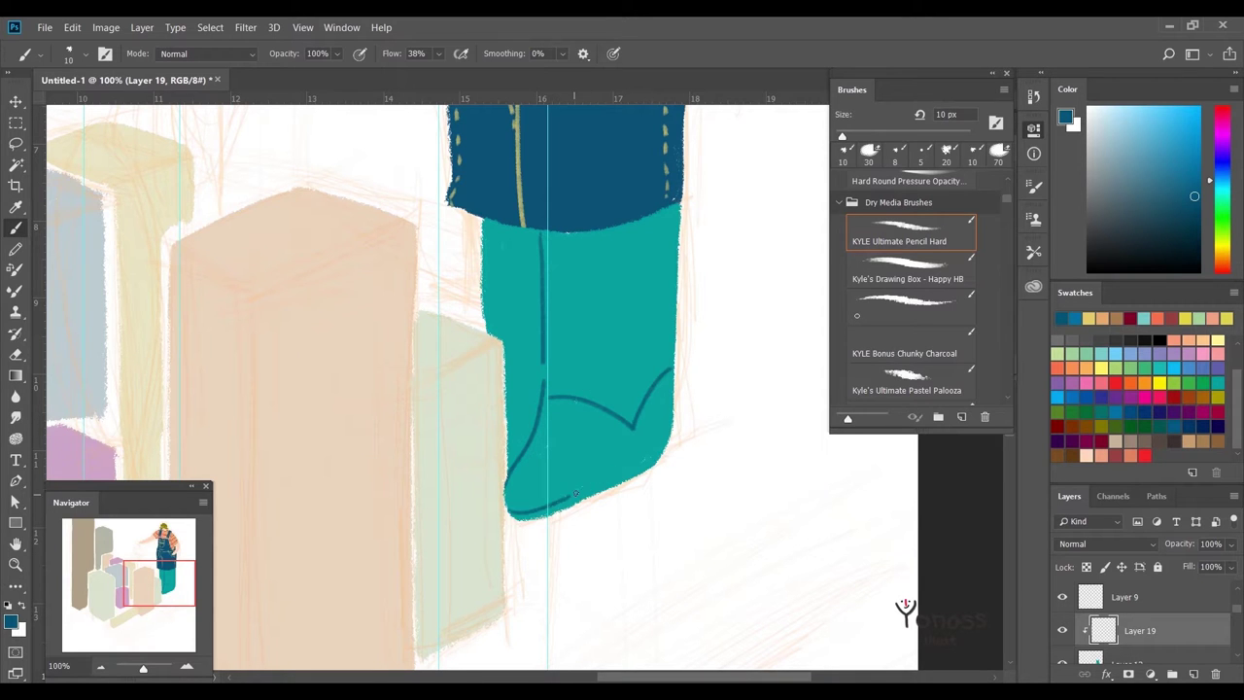
- Paint a pale yellow-green highlight along the cuff line with a larger brush
left_click_drag(576, 494, 565, 537)
key("bracketright")
mouse_move(541, 440)
left_mouse_down()
mouse_move(627, 465)
mouse_move(665, 408)
left_mouse_up()
key("bracketleft")
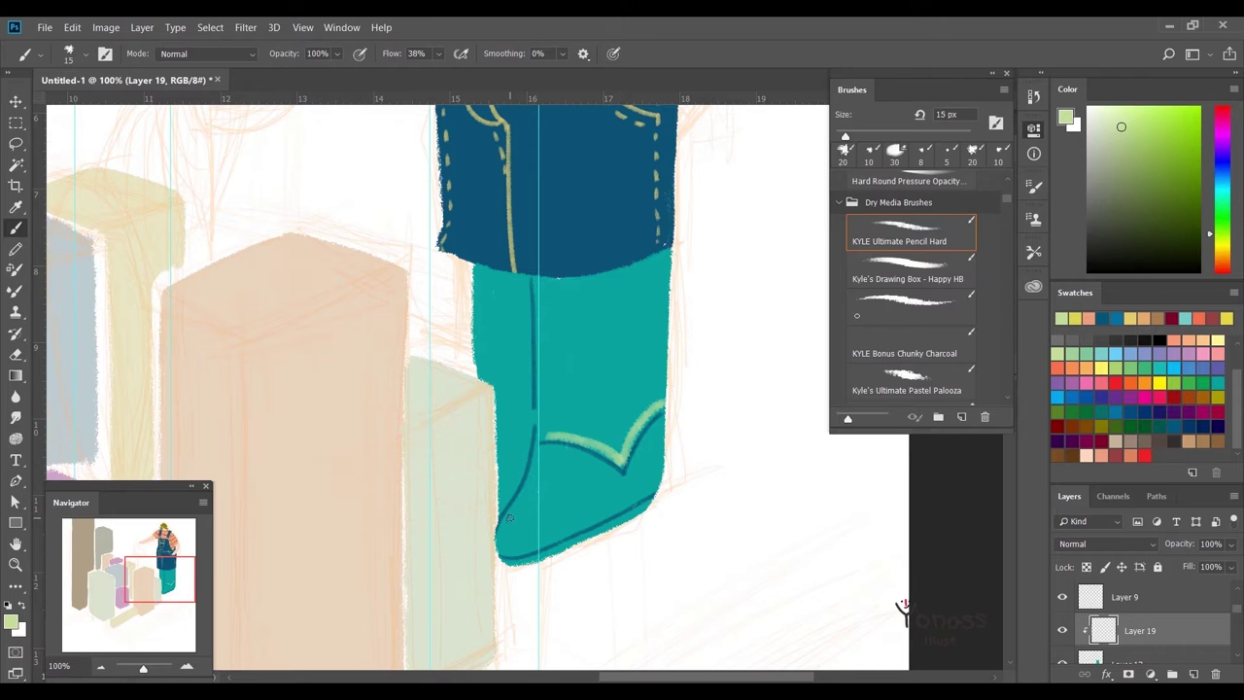
- Restore the guides, refocus on the figure, and remove the solid teal trousers
key("ctrl+minus")
key("ctrl+minus")
key("ctrl+minus")
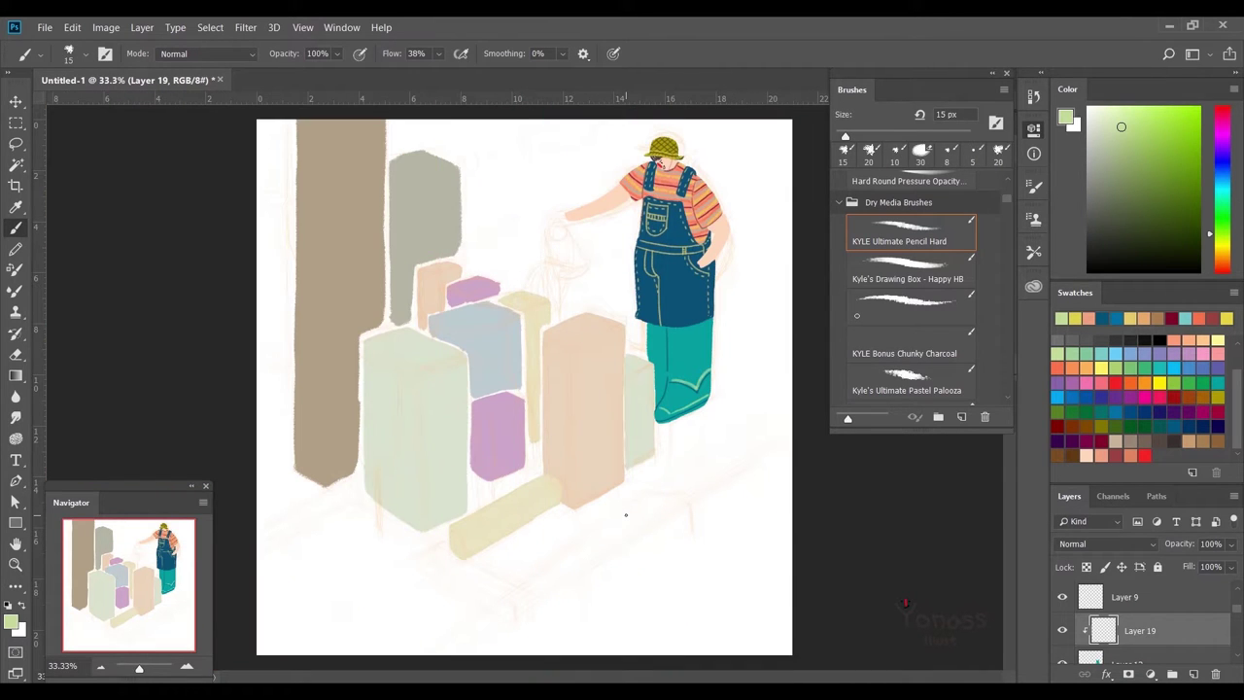
key("ctrl+semicolon")
key("ctrl+plus")
key("ctrl+plus")
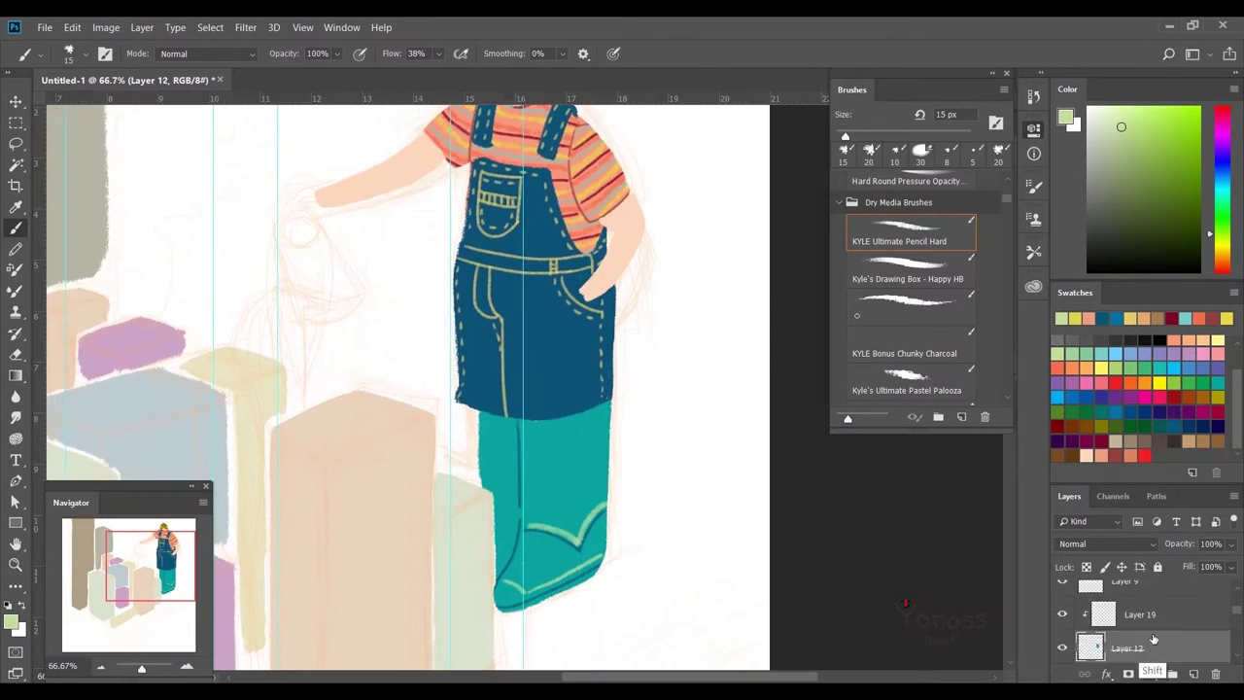
key("alt+bracketleft")
left_click(1194, 673)
left_click(535, 340, "alt")
- Select the Happy HB pencil brush at 25 px
left_click(1193, 473)
key("Return")
left_click(908, 271)
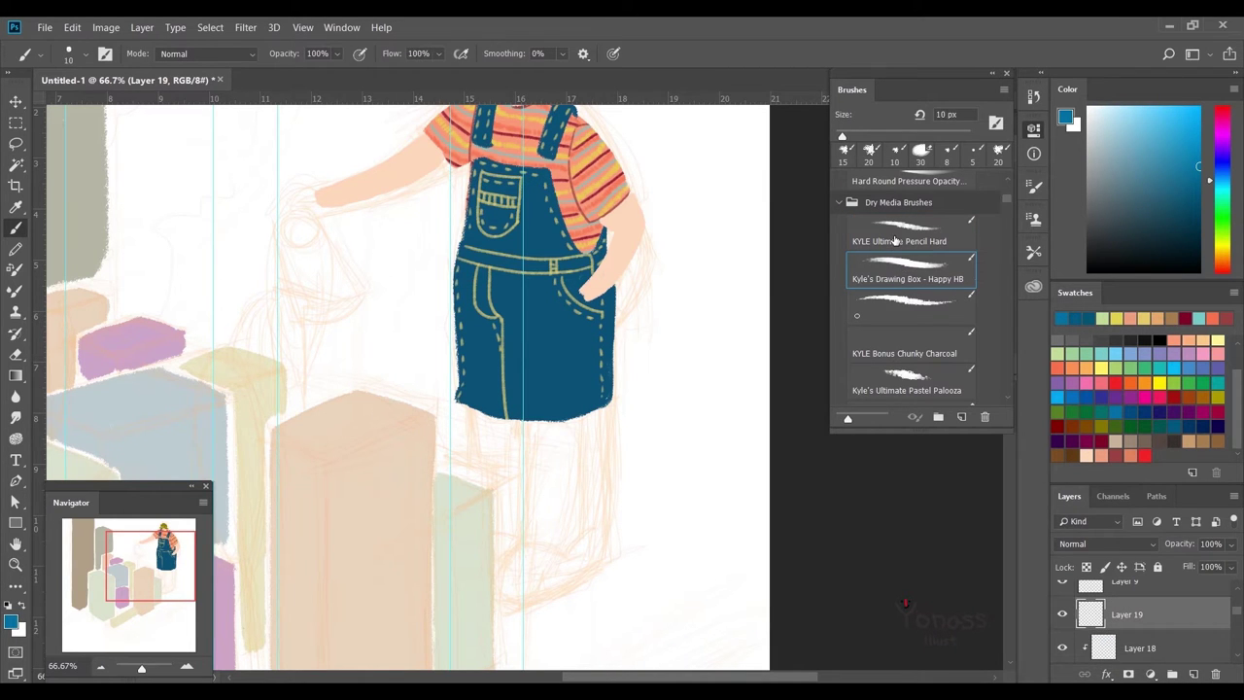
left_click(921, 324)
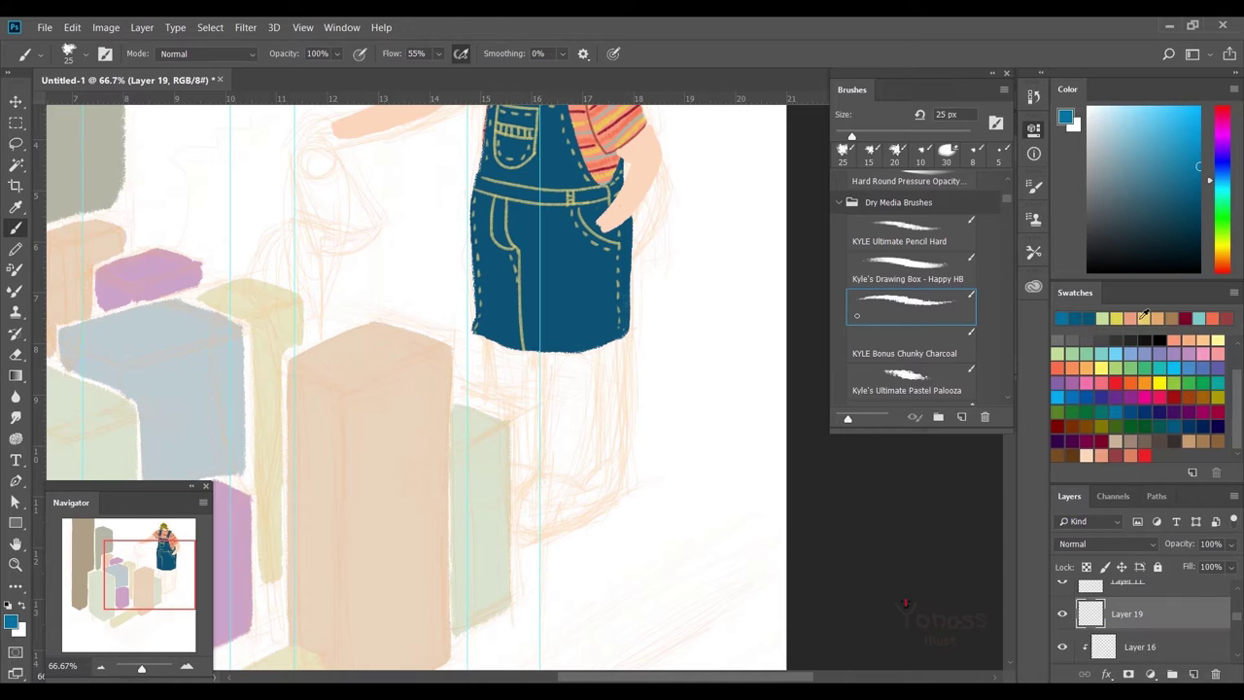
- Outline both legs and feet in teal
left_click(1093, 316)
left_click_drag(614, 340, 609, 496)
mouse_move(608, 496)
left_mouse_down()
mouse_move(535, 530)
mouse_move(609, 496)
left_mouse_up()
key("ctrl+z")
mouse_move(547, 351)
left_mouse_down()
mouse_move(512, 538)
mouse_move(542, 556)
left_mouse_up()
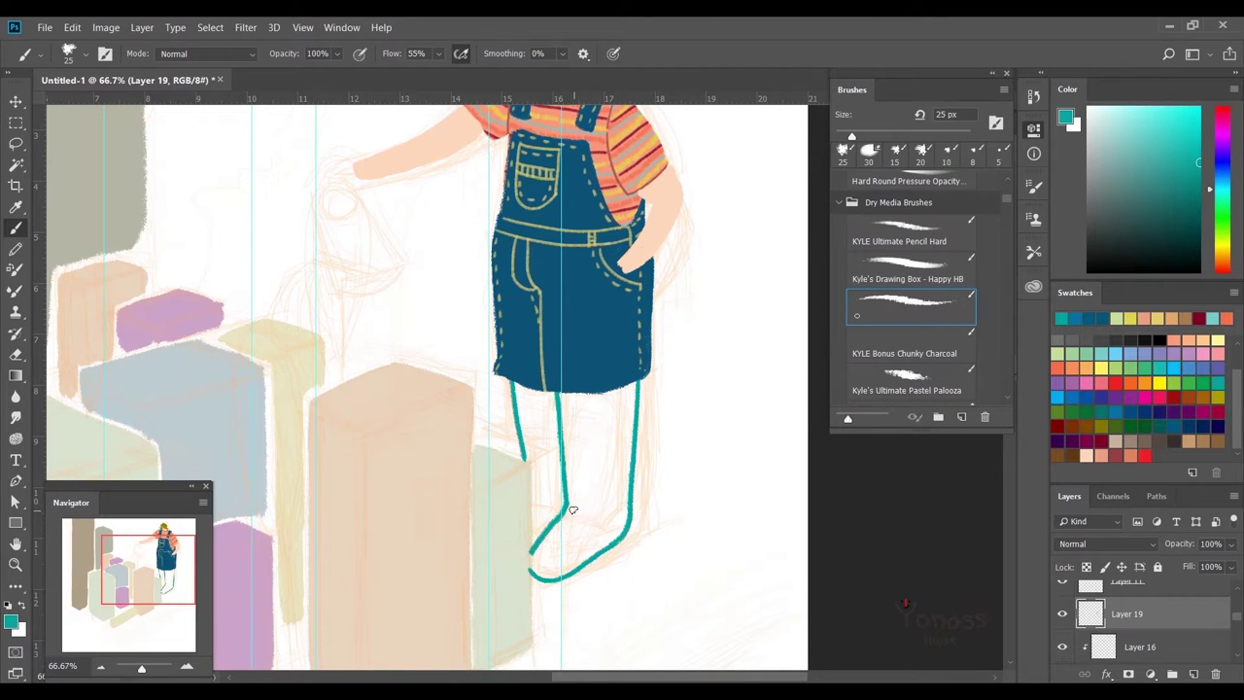
left_click_drag(591, 522, 630, 475)
- Hatch the left leg with diagonal teal lines using the hard pencil brush
scroll(537, 504, "up", 2)
key("comma")
key("comma")
left_click_drag(517, 425, 531, 464)
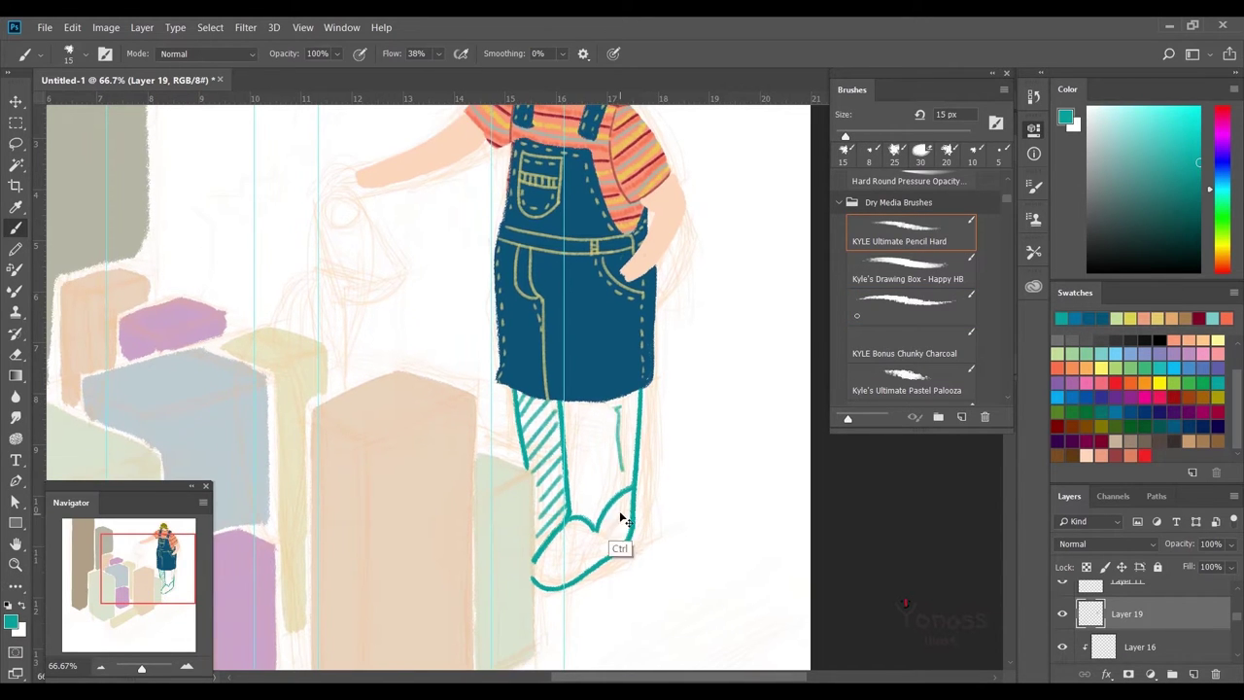
scroll(614, 493, "down", 3)
scroll(610, 488, "up", 1)
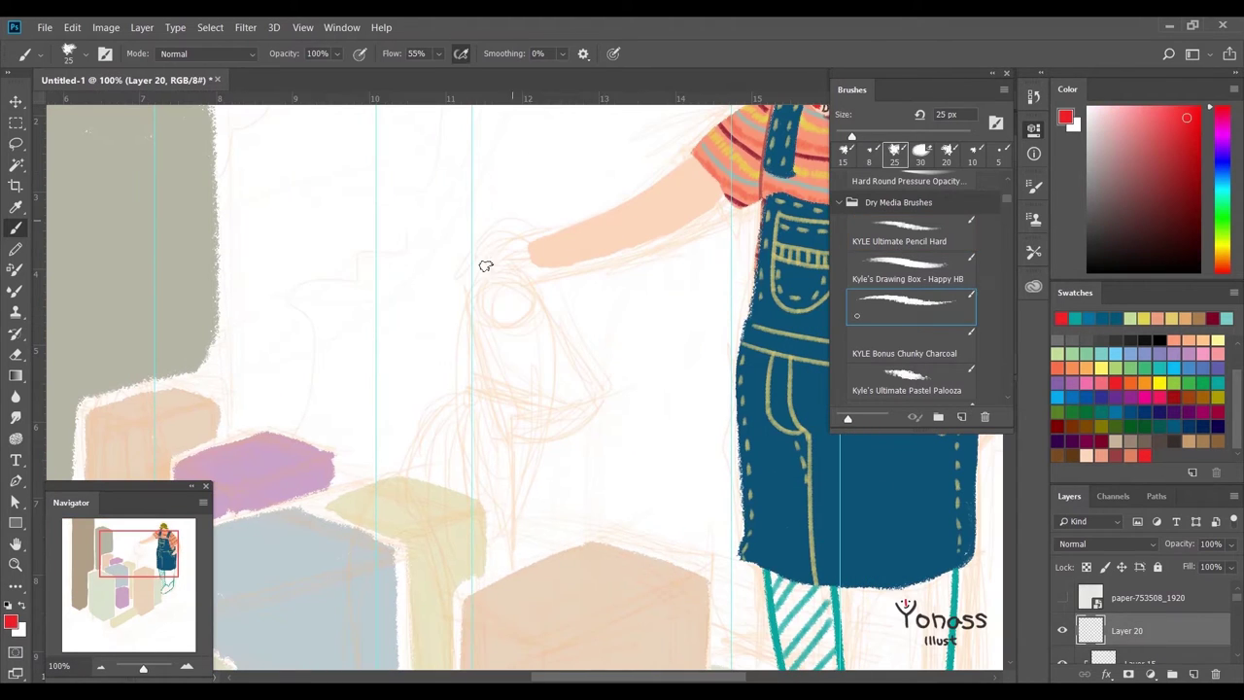
- Outline the watering can body and fill it solid red
left_click_drag(483, 309, 479, 397)
mouse_move(494, 255)
left_mouse_down()
mouse_move(561, 366)
mouse_move(480, 399)
left_mouse_up()
left_click_drag(439, 348, 519, 371)
key("ctrl+z")
mouse_move(437, 352)
left_mouse_down()
mouse_move(549, 384)
mouse_move(491, 277)
mouse_move(541, 340)
left_mouse_up()
mouse_move(457, 302)
left_mouse_down()
mouse_move(459, 350)
mouse_move(511, 360)
left_mouse_up()
left_click_drag(504, 347, 509, 398)
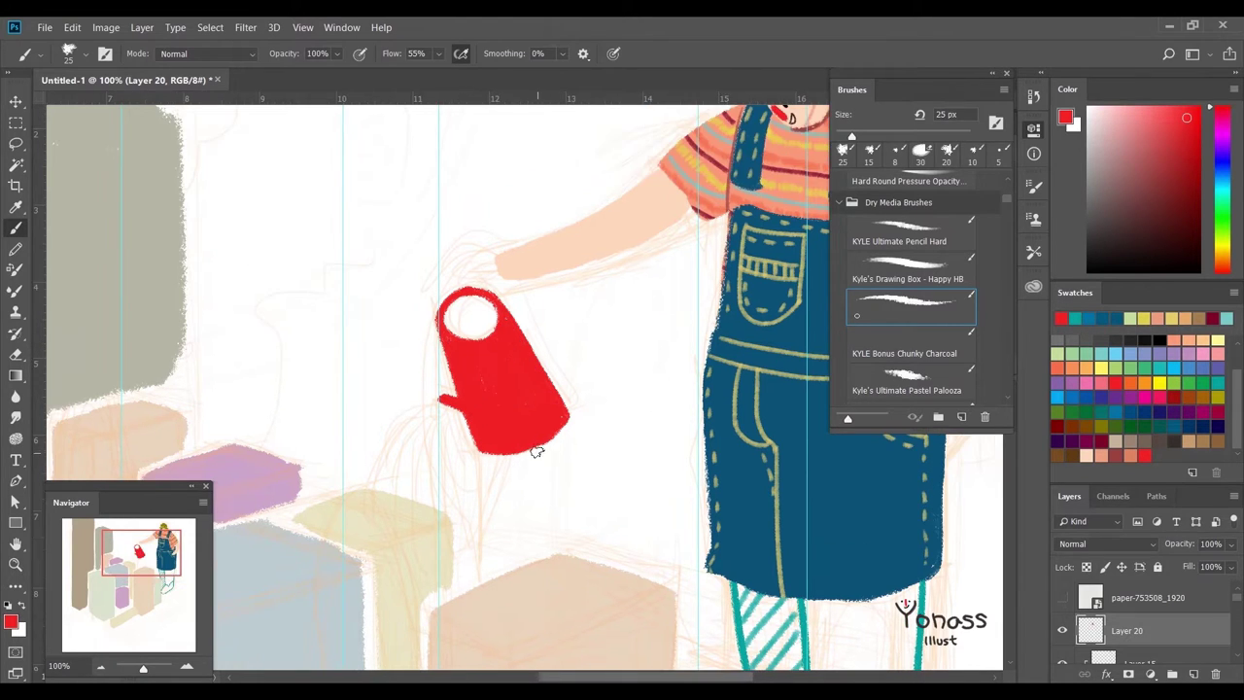
- Add the can's curved red handle and the knob on top
left_click_drag(413, 306, 506, 284)
key("ctrl+z")
key("ctrl+z")
mouse_move(428, 291)
left_mouse_down()
mouse_move(510, 282)
mouse_move(420, 302)
mouse_move(449, 350)
left_mouse_up()
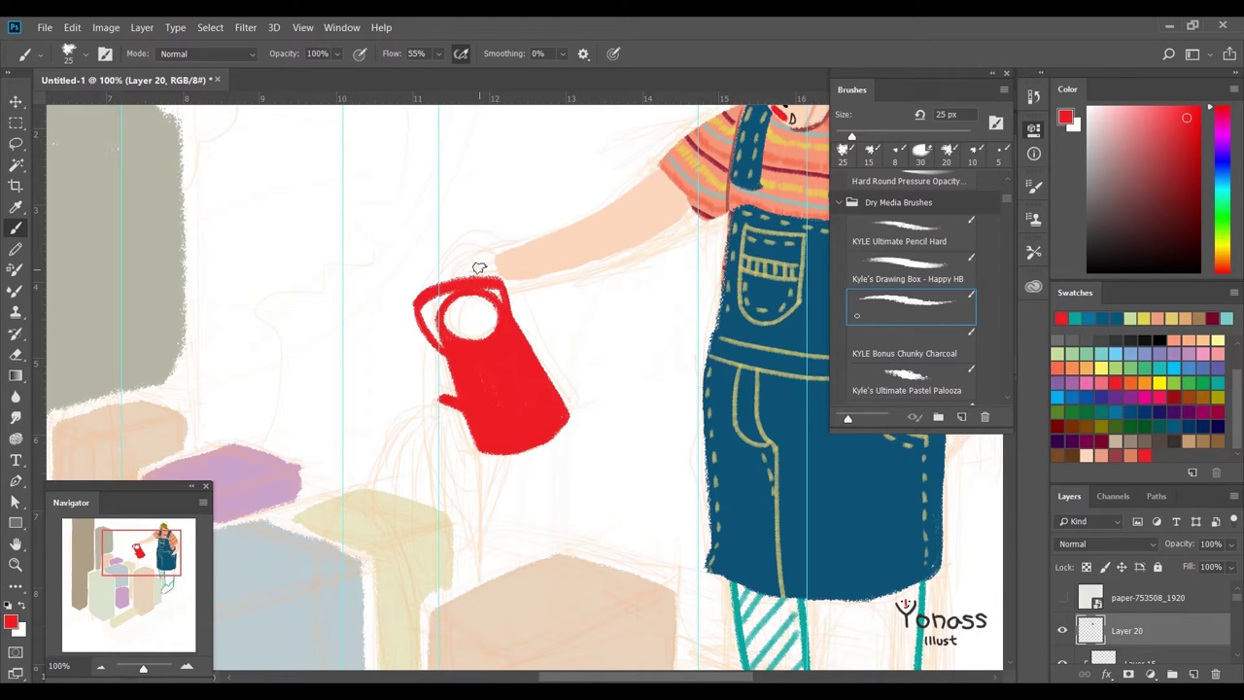
left_click_drag(470, 262, 472, 282)
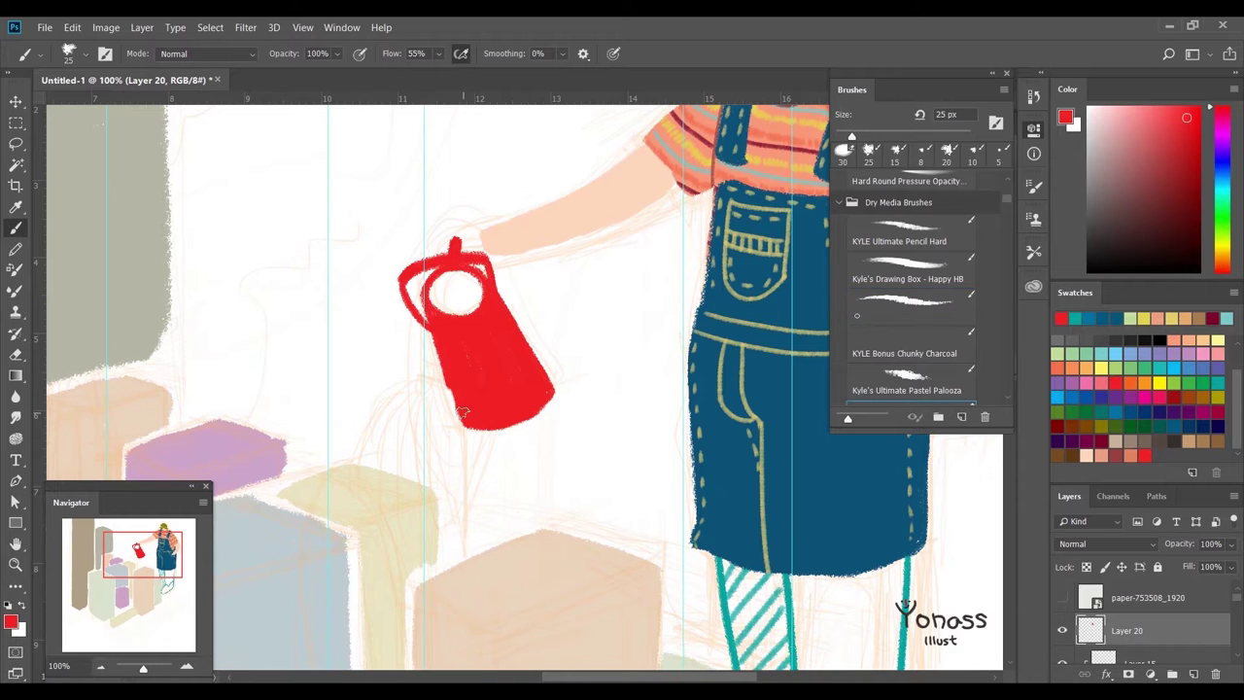
- Paint the gardener's peach hand over the can's handle on the arm layer
left_click_drag(459, 421, 472, 473)
left_click(506, 290, "ctrl")
left_click(506, 291, "alt")
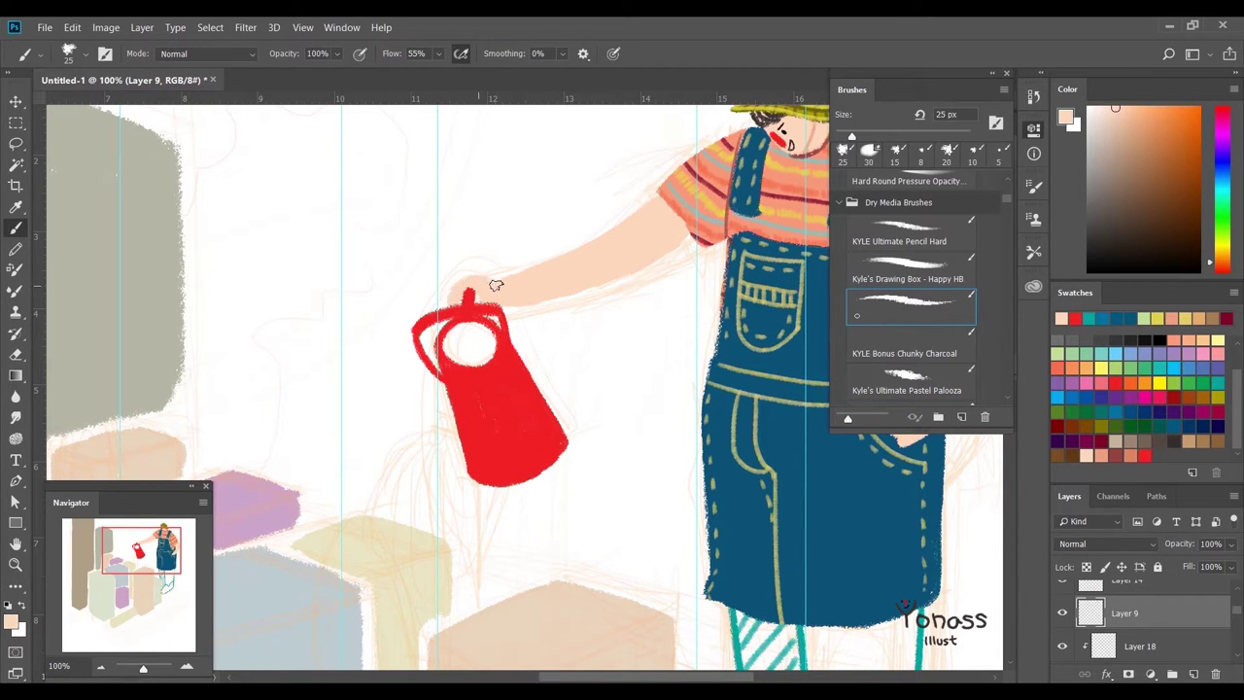
left_click_drag(484, 282, 455, 291)
scroll(462, 288, "right", 5)
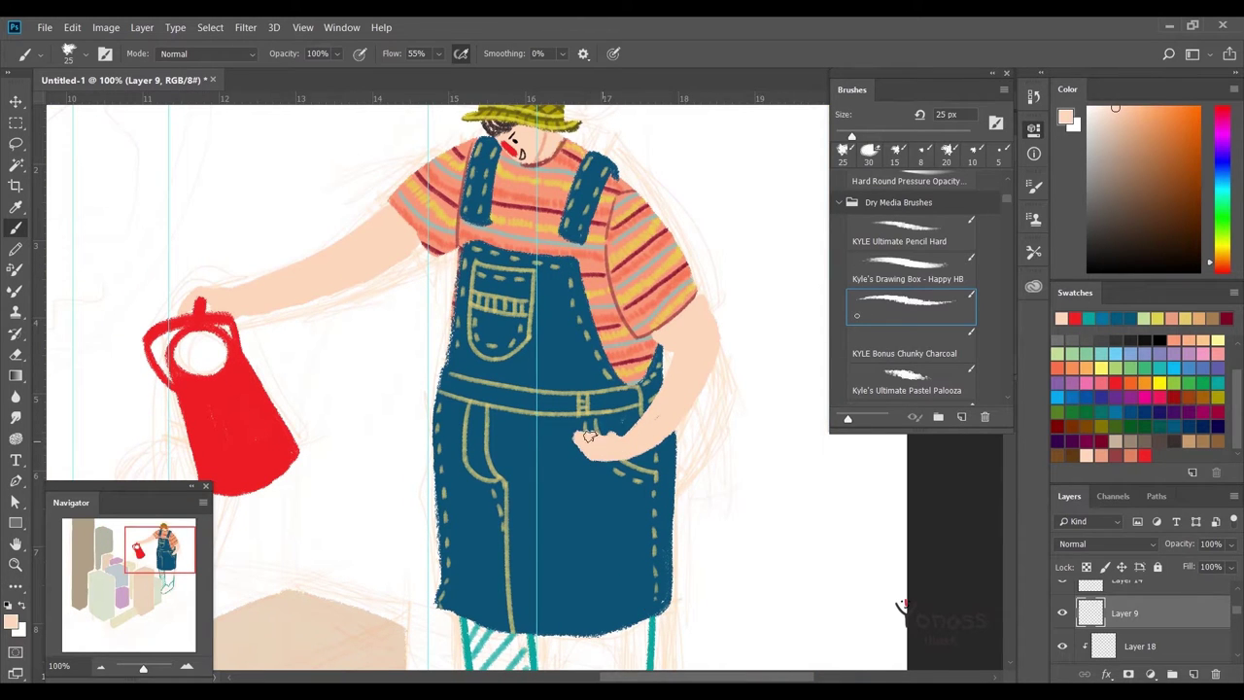
scroll(605, 423, "down", 3)
scroll(653, 535, "up", 1)
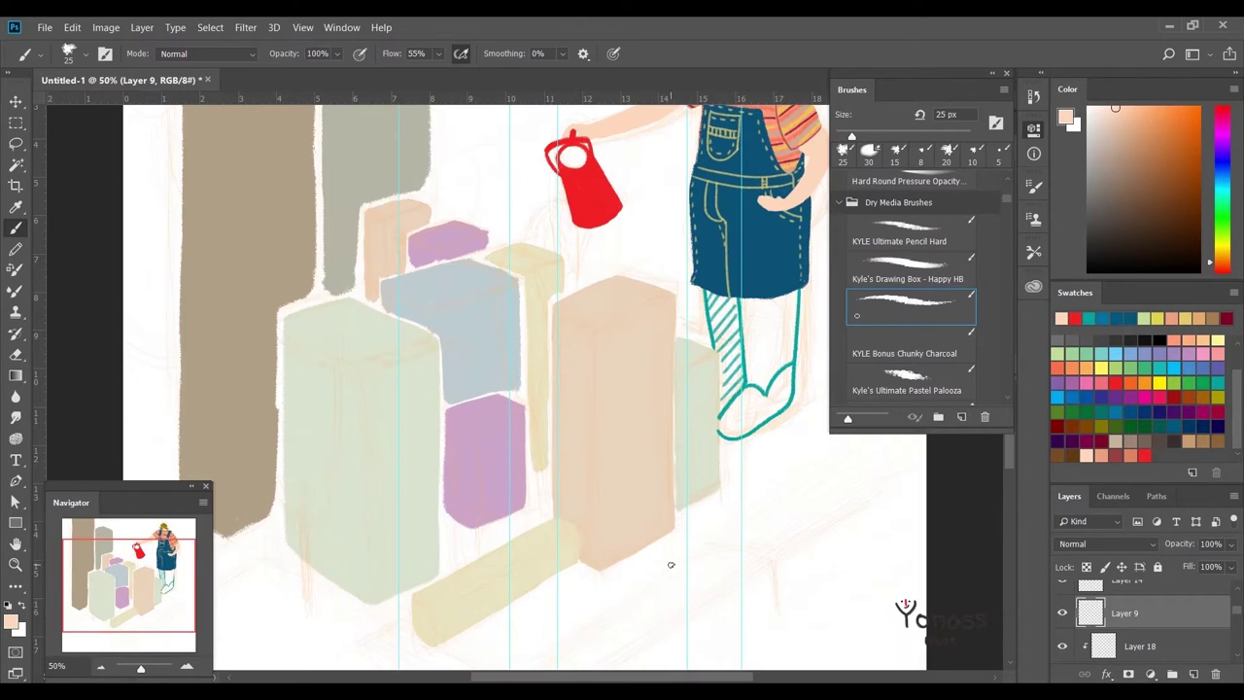
scroll(1240, 595, "down", 2)
scroll(1239, 595, "up", 2)
scroll(1240, 595, "up", 2)
double_click(1118, 624)
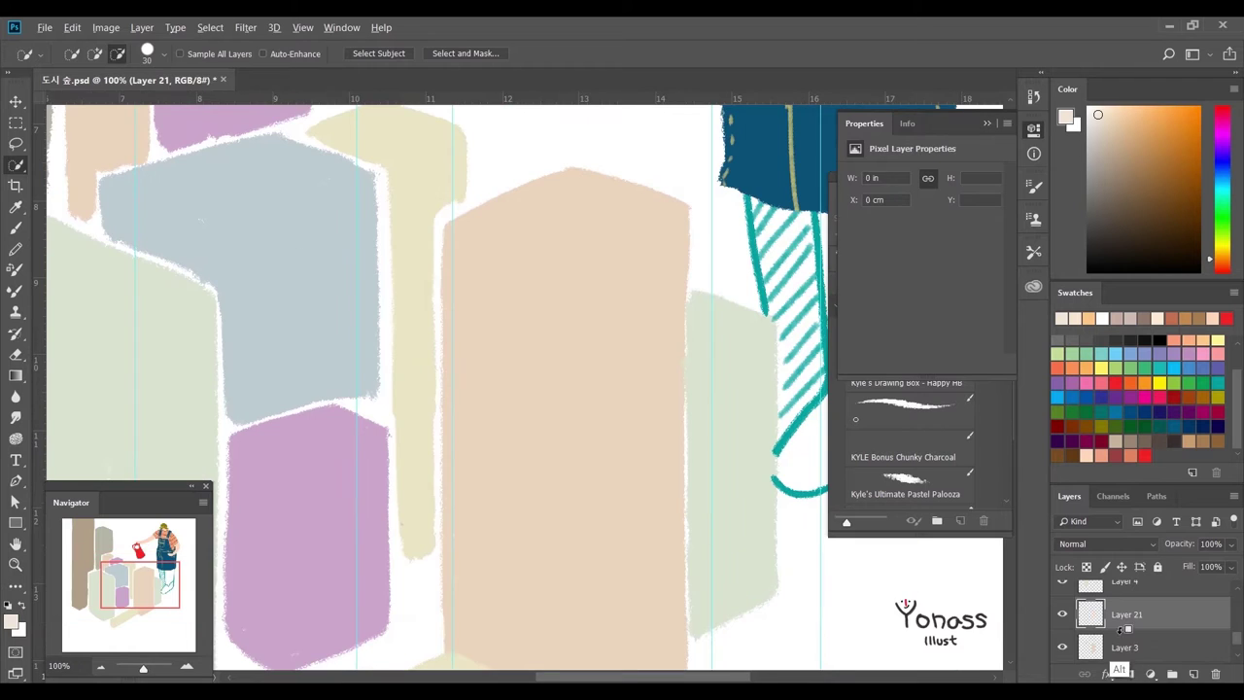
- Sample a brown from the canvas and set up a 10 px pencil brush
key("b")
left_click_drag(578, 445, 531, 421)
left_click(516, 231, "alt")
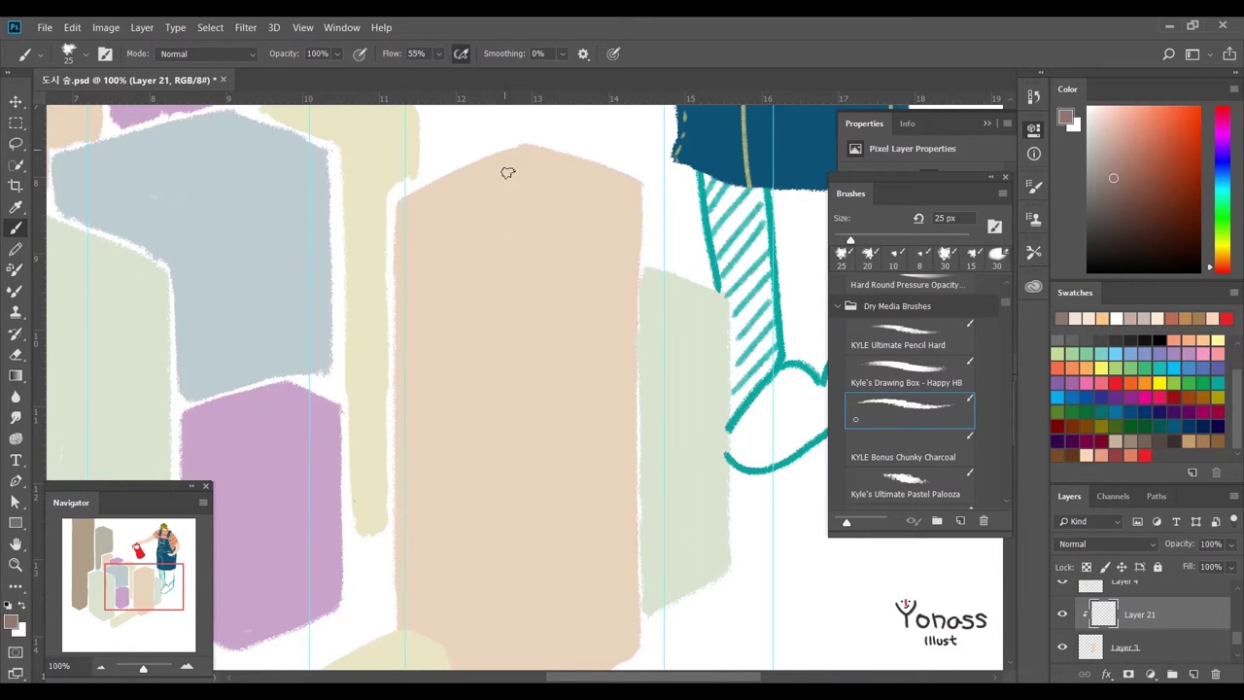
scroll(914, 409, "down", 2)
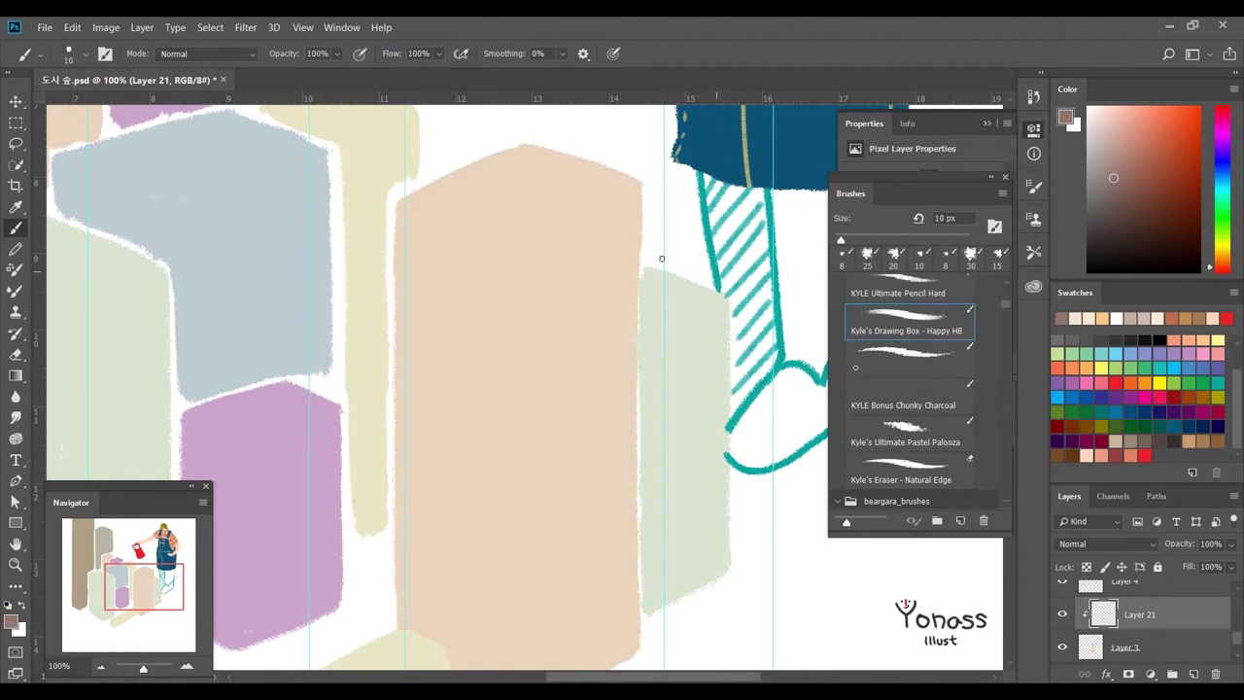
left_click(909, 355)
left_click(913, 439)
key("ctrl+z")
key("bracketright")
key("bracketright")
left_click_drag(642, 187, 518, 240)
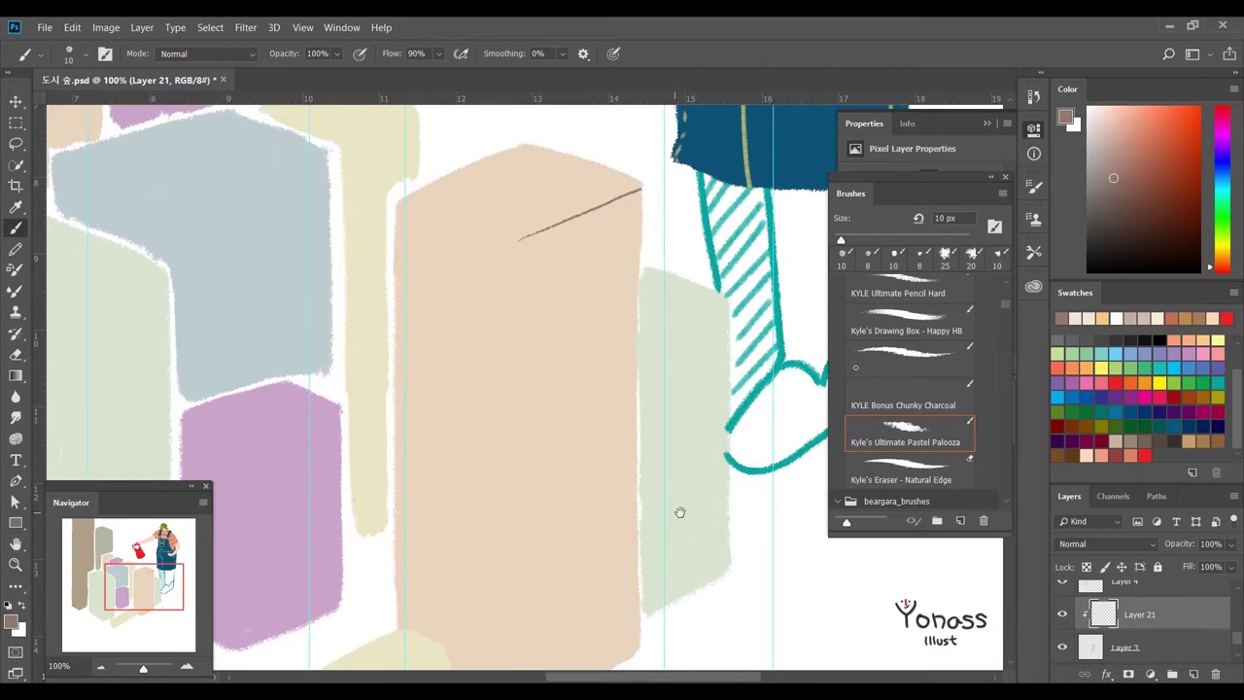
- Try brown top-edge and vertical lines on the beige block, undoing each attempt
left_click_drag(679, 513, 693, 498)
key("ctrl+z")
key("comma")
key("comma")
key("period")
key("period")
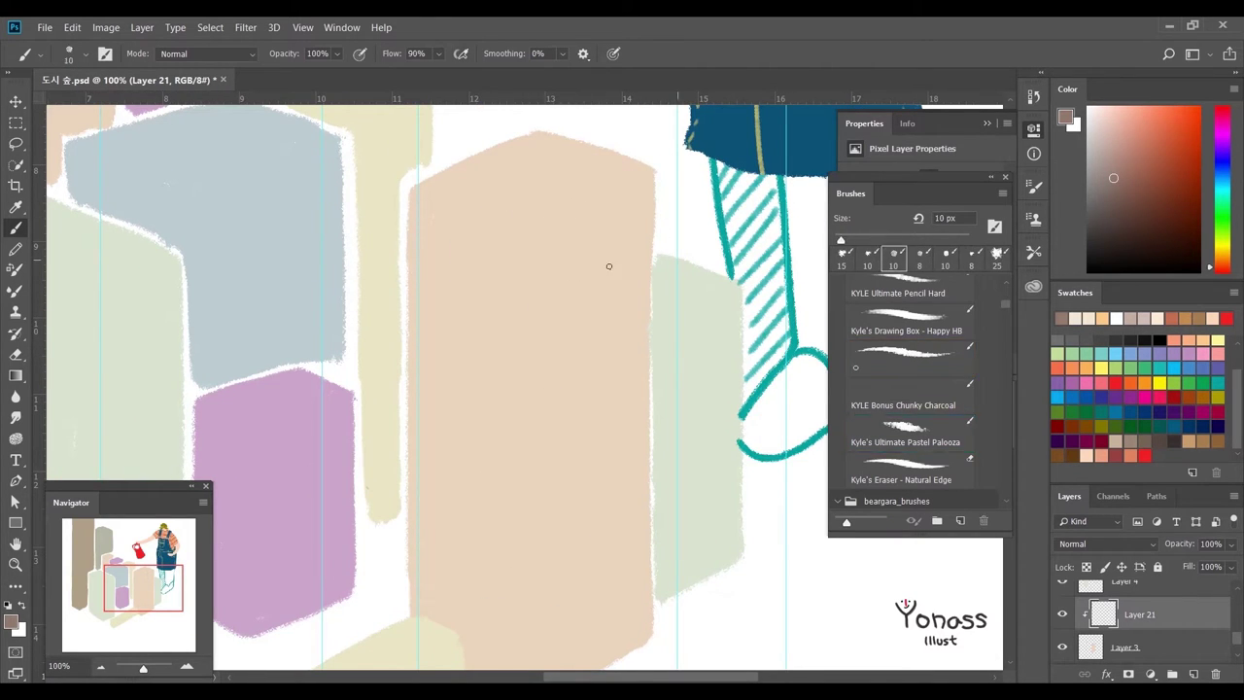
mouse_move(655, 172)
left_mouse_down()
mouse_move(522, 225)
mouse_move(533, 616)
mouse_move(404, 528)
left_mouse_up()
scroll(520, 210, "down", 2)
key("ctrl+z")
key("ctrl+z")
left_click_drag(543, 185, 542, 667)
key("ctrl+z")
left_click_drag(554, 185, 554, 669)
key("ctrl+z")
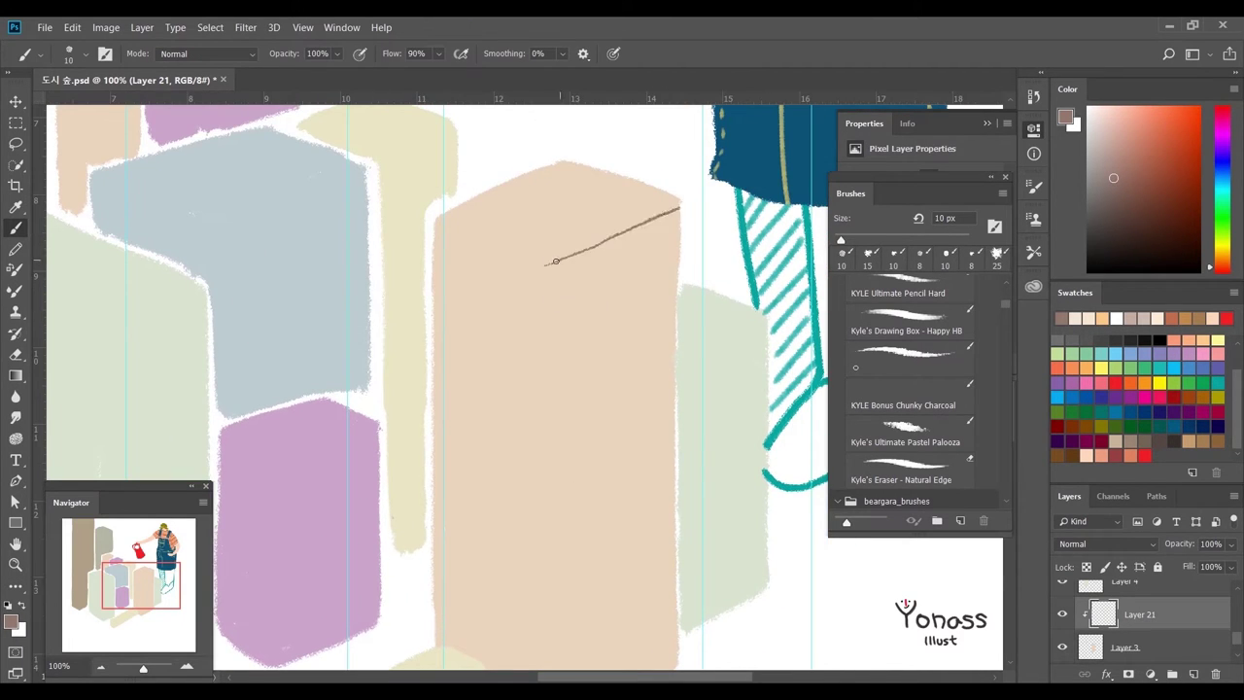
mouse_move(555, 260)
left_mouse_down()
mouse_move(439, 220)
mouse_move(552, 263)
left_mouse_up()
key("ctrl+z")
scroll(552, 263, "down", 3)
- Draw straight brown lines for the block's front corner and its left and right top edges
left_click(550, 644, "shift")
key("ctrl+minus")
key("ctrl+z")
key("ctrl+z")
key("ctrl+z")
left_click(553, 251)
left_click(548, 562, "shift")
left_click_drag(555, 248, 645, 196)
left_click_drag(488, 212, 555, 243)
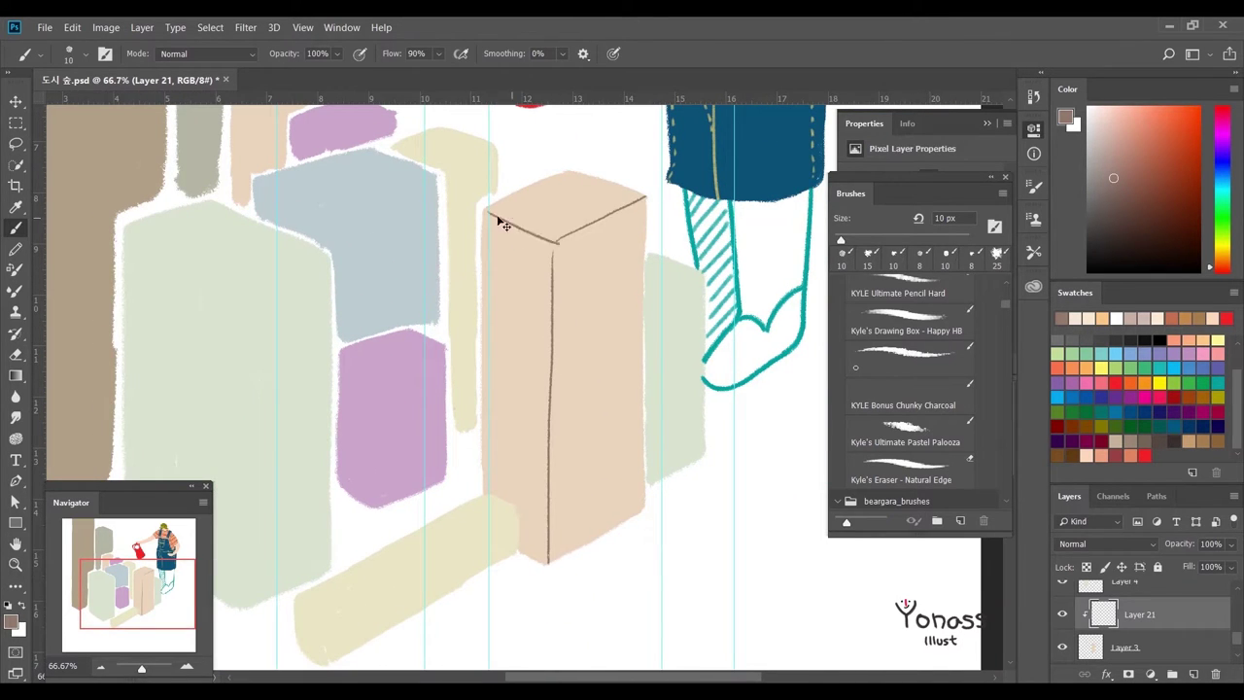
key("ctrl+plus")
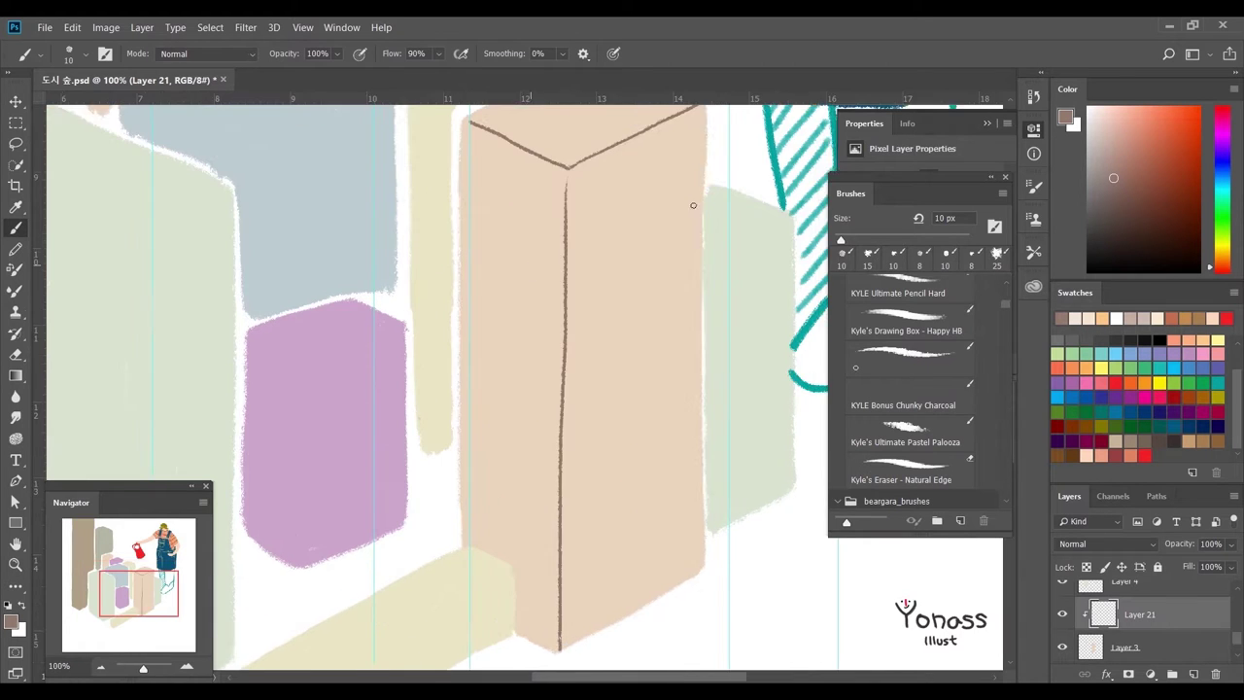
mouse_move(628, 264)
left_mouse_down()
mouse_move(567, 205)
mouse_move(547, 225)
mouse_move(516, 214)
left_mouse_up()
- On a new layer, hatch the upper half of the block's right face with brown lines
key("ctrl+shift+alt+n")
mouse_move(600, 150)
left_mouse_down()
mouse_move(474, 202)
mouse_move(586, 154)
mouse_move(473, 217)
left_mouse_up()
mouse_move(611, 165)
left_mouse_down()
mouse_move(474, 229)
mouse_move(473, 241)
left_mouse_up()
mouse_move(611, 189)
left_mouse_down()
mouse_move(473, 253)
mouse_move(473, 264)
left_mouse_up()
left_click_drag(611, 212, 473, 276)
left_click_drag(609, 338, 470, 416)
left_click_drag(470, 416, 445, 377)
left_click_drag(583, 311, 445, 362)
mouse_move(583, 284)
left_mouse_down()
mouse_move(447, 352)
mouse_move(445, 333)
left_mouse_up()
left_click_drag(583, 251, 450, 307)
left_click_drag(585, 225, 535, 249)
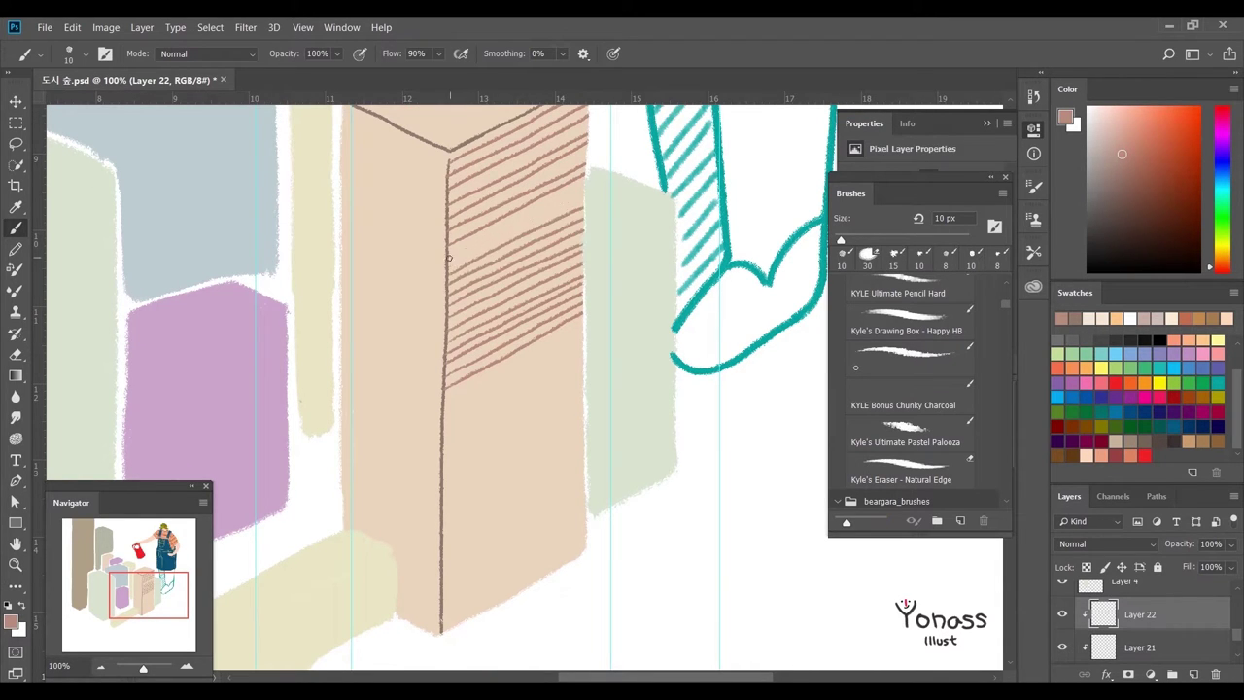
- Extend the parallel brown hatching further down the right face
left_click_drag(513, 325, 480, 213)
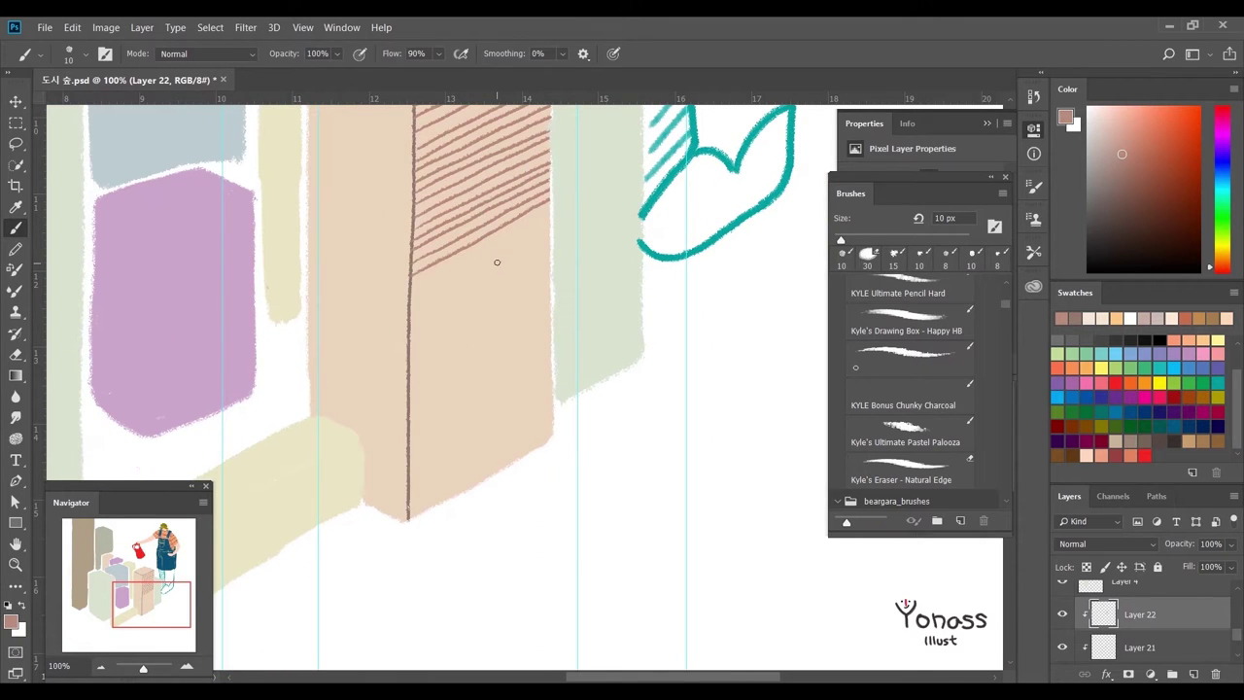
left_click_drag(502, 297, 503, 341)
left_click_drag(552, 262, 414, 338)
mouse_move(553, 291)
left_mouse_down()
mouse_move(414, 363)
mouse_move(423, 433)
left_mouse_up()
left_click_drag(552, 352, 415, 427)
left_click_drag(552, 373, 414, 443)
mouse_move(552, 385)
left_mouse_down()
mouse_move(414, 455)
mouse_move(415, 469)
left_mouse_up()
mouse_move(553, 412)
left_mouse_down()
mouse_move(414, 482)
mouse_move(414, 494)
left_mouse_up()
mouse_move(552, 437)
left_mouse_down()
mouse_move(414, 506)
mouse_move(415, 519)
left_mouse_up()
mouse_move(554, 463)
left_mouse_down()
mouse_move(414, 533)
mouse_move(415, 545)
mouse_move(488, 514)
left_mouse_up()
left_click_drag(603, 461, 459, 541)
left_click_drag(604, 484, 459, 563)
- Hatch the bottom of the right face and remove stray sketch lines on the left face
key("ctrl+z")
left_click_drag(573, 590, 584, 620)
left_click_drag(613, 540, 468, 610)
mouse_move(612, 521)
left_mouse_down()
mouse_move(469, 603)
mouse_move(469, 587)
left_mouse_up()
mouse_move(612, 506)
left_mouse_down()
mouse_move(469, 591)
mouse_move(469, 574)
left_mouse_up()
scroll(597, 437, "down", 3)
scroll(597, 437, "up", 2)
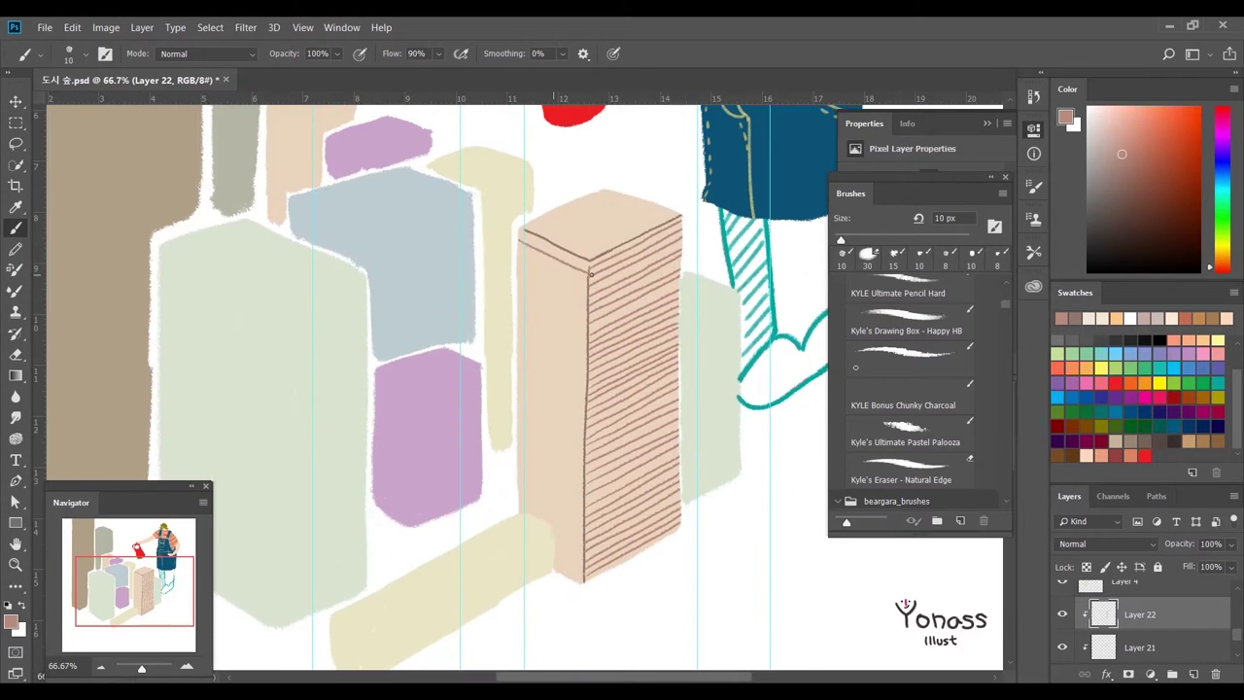
key("ctrl+z")
- On Layer 22, draw brown hatch lines across the middle of the left face
left_click_drag(573, 401, 607, 430)
left_click(1140, 647)
scroll(616, 281, "up", 1)
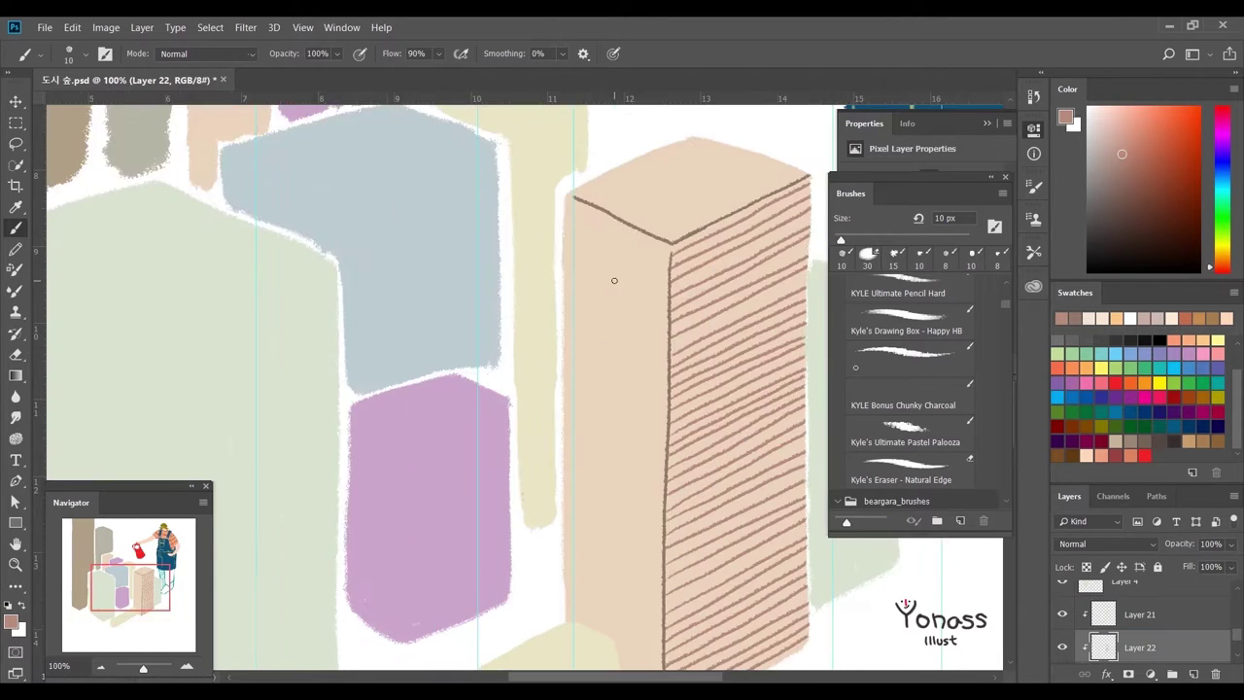
scroll(520, 236, "up", 1)
left_click_drag(517, 207, 616, 251)
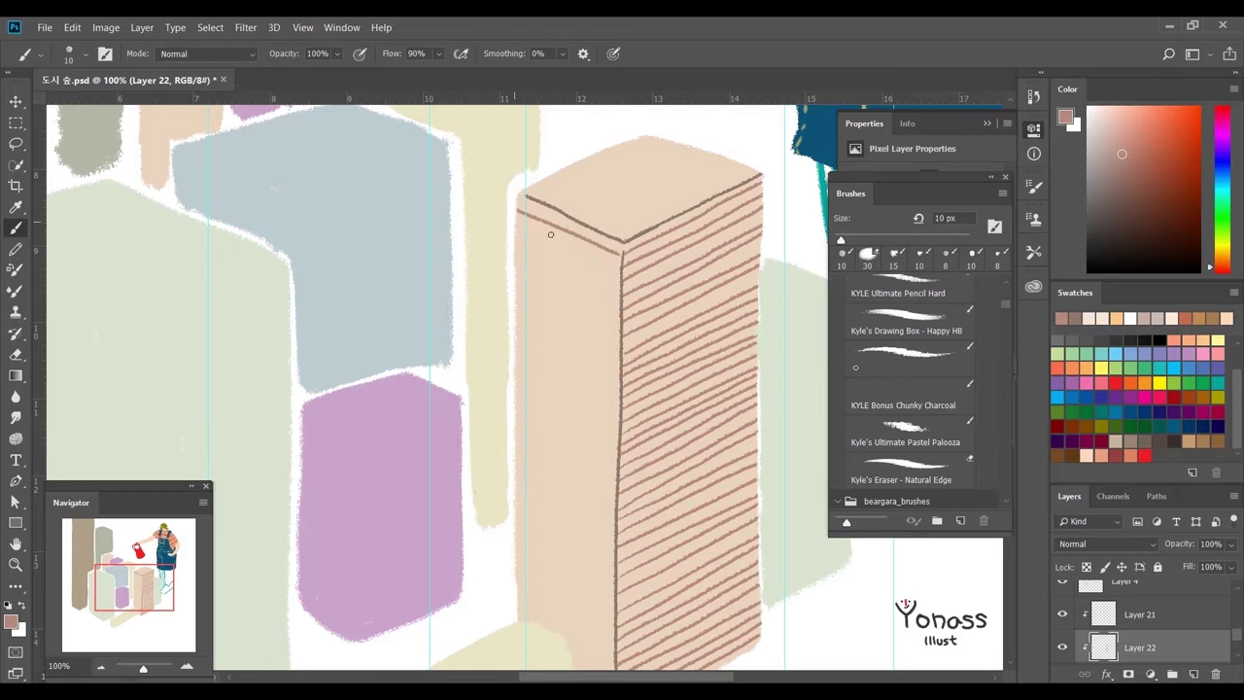
scroll(514, 220, "down", 1)
left_click_drag(488, 401, 586, 445)
left_click_drag(488, 390, 588, 433)
left_click_drag(488, 342, 589, 387)
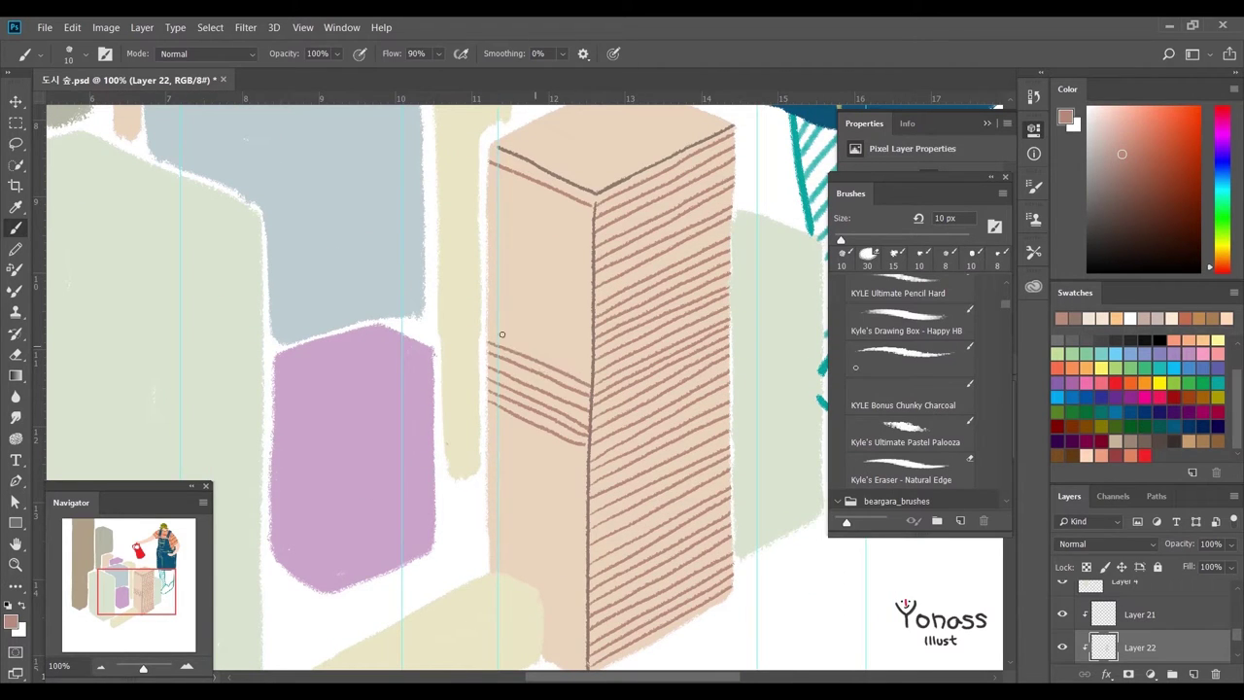
mouse_move(491, 330)
left_mouse_down()
mouse_move(589, 362)
mouse_move(589, 350)
left_mouse_up()
mouse_move(488, 301)
left_mouse_down()
mouse_move(593, 338)
mouse_move(573, 313)
mouse_move(588, 319)
left_mouse_up()
- Hatch the upper left face up to the corner edge
scroll(525, 311, "up", 1)
left_click_drag(482, 268, 585, 306)
left_click_drag(482, 255, 587, 293)
left_click_drag(481, 220, 588, 255)
left_click_drag(480, 204, 588, 243)
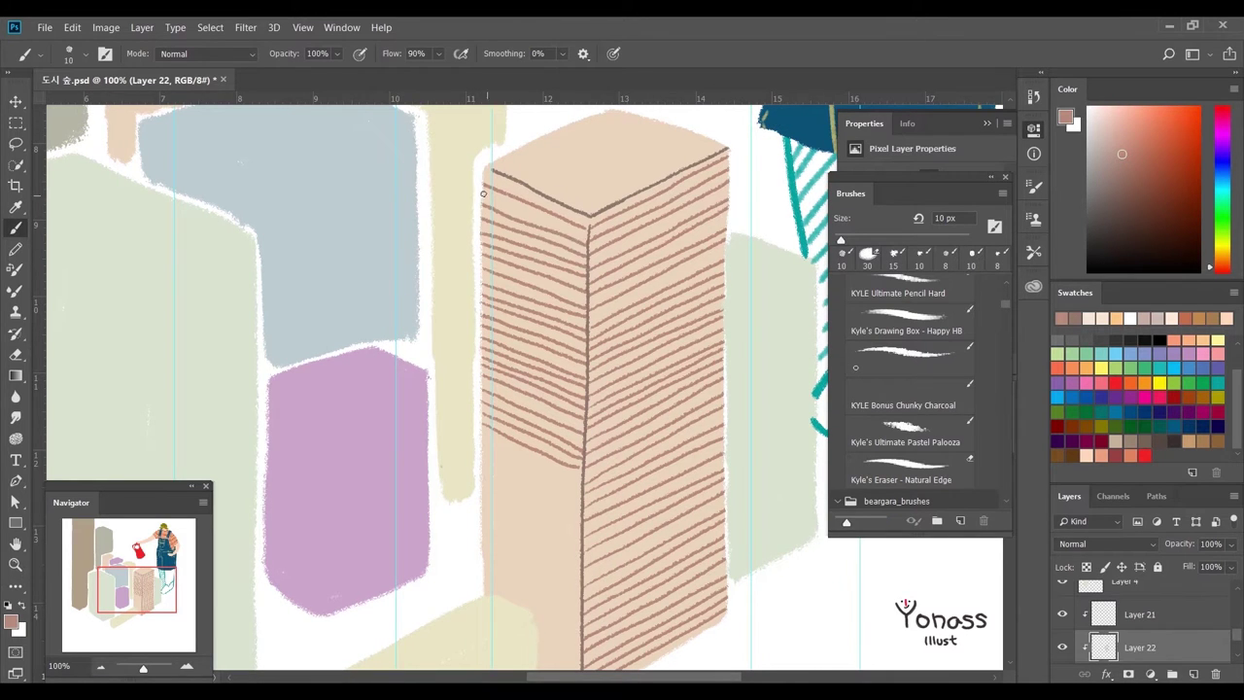
left_click_drag(584, 291, 498, 148)
left_click_drag(393, 263, 498, 301)
left_click_drag(393, 274, 496, 313)
mouse_move(394, 366)
left_mouse_down()
mouse_move(450, 394)
mouse_move(473, 436)
left_mouse_up()
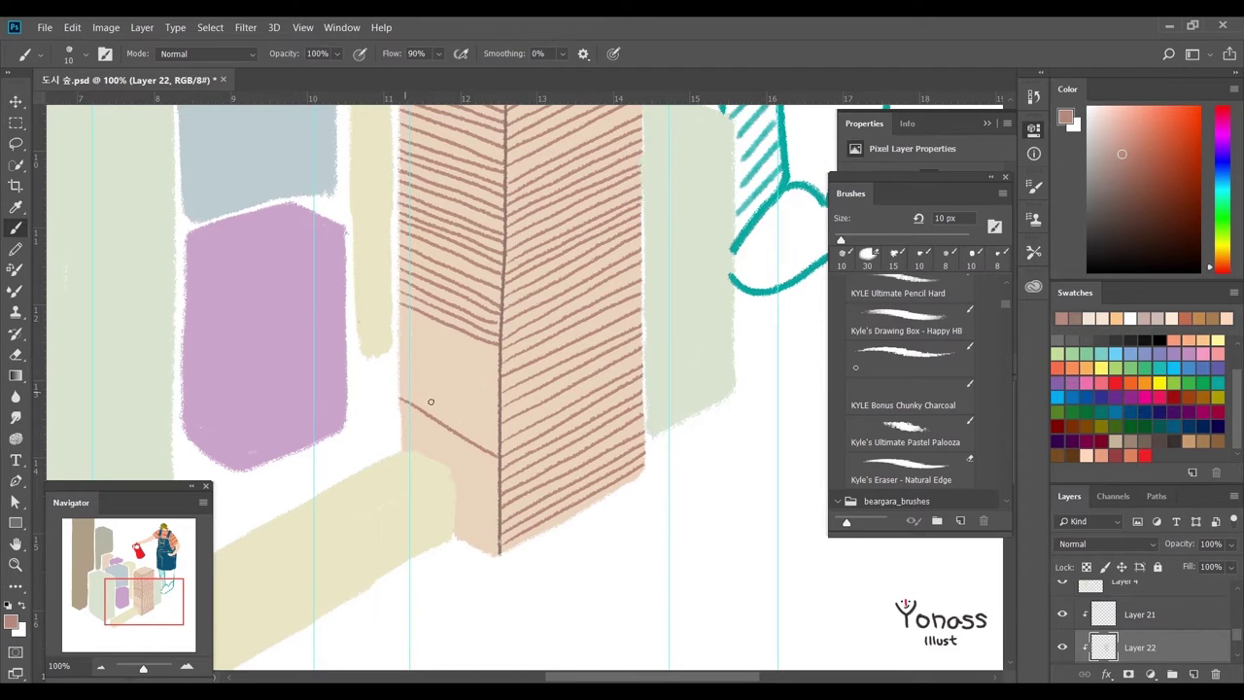
- Add hatch lines lower on the left face, undoing the last few strokes
left_click_drag(453, 407, 497, 431)
left_click_drag(399, 366, 497, 408)
mouse_move(399, 354)
left_mouse_down()
mouse_move(491, 398)
mouse_move(475, 299)
mouse_move(476, 408)
left_mouse_up()
key("ctrl+z")
key("ctrl+z")
left_click_drag(446, 458, 441, 413)
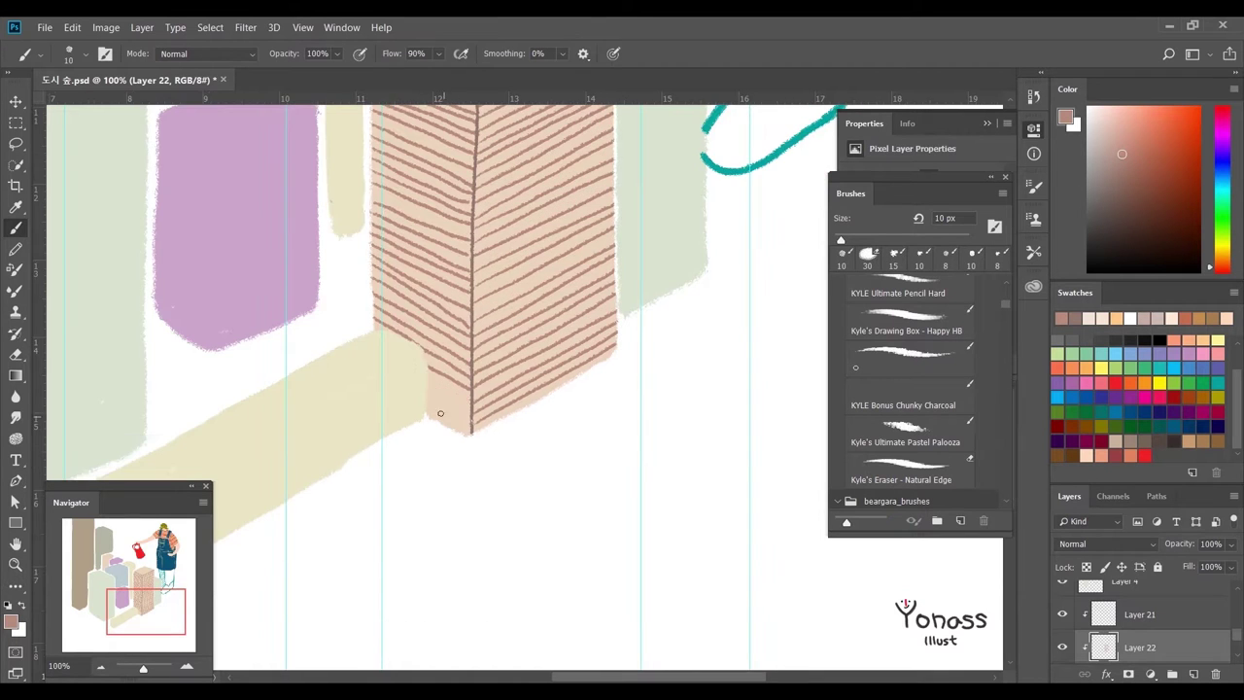
scroll(416, 402, "up", 5)
left_click_drag(358, 208, 356, 256)
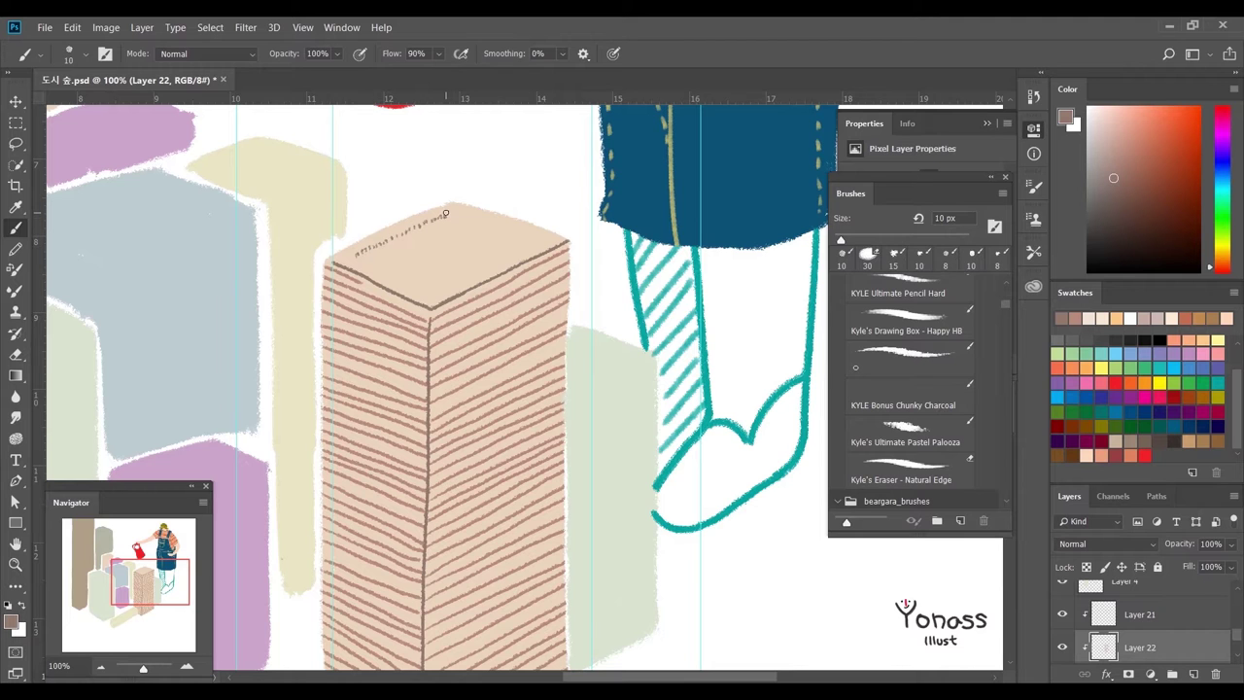
- Draw a brown inner rim outline on the tower's top face
scroll(545, 234, "down", 2)
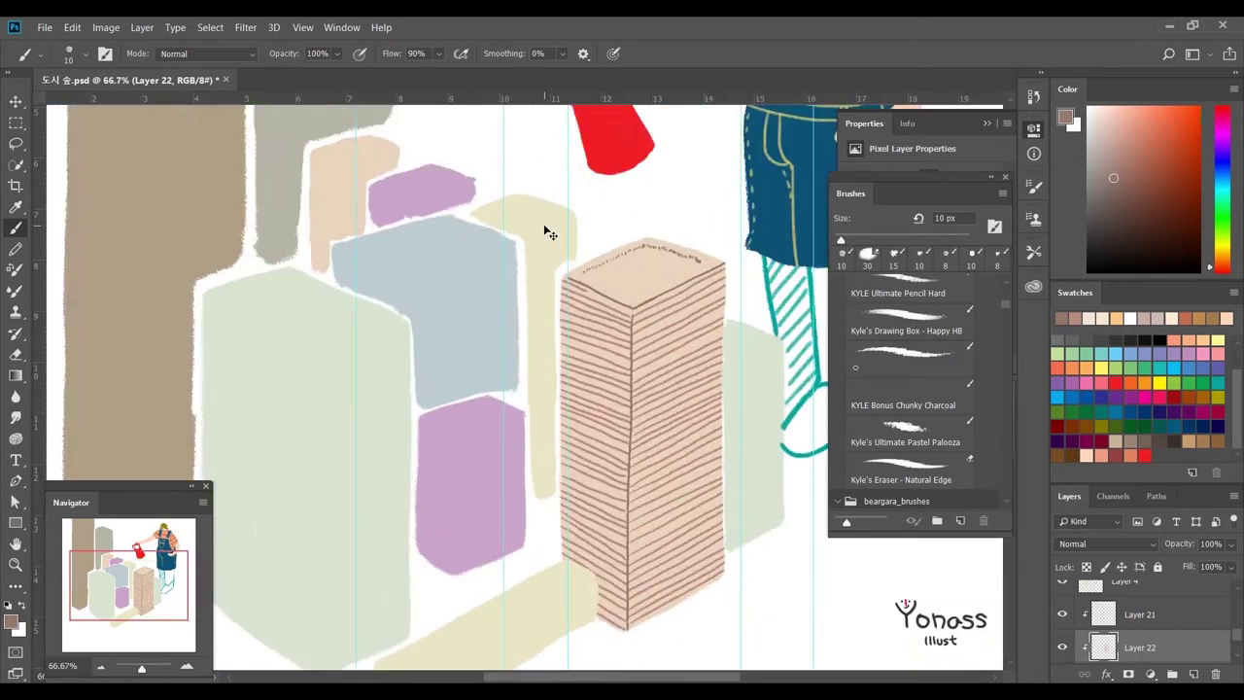
scroll(364, 334, "up", 4)
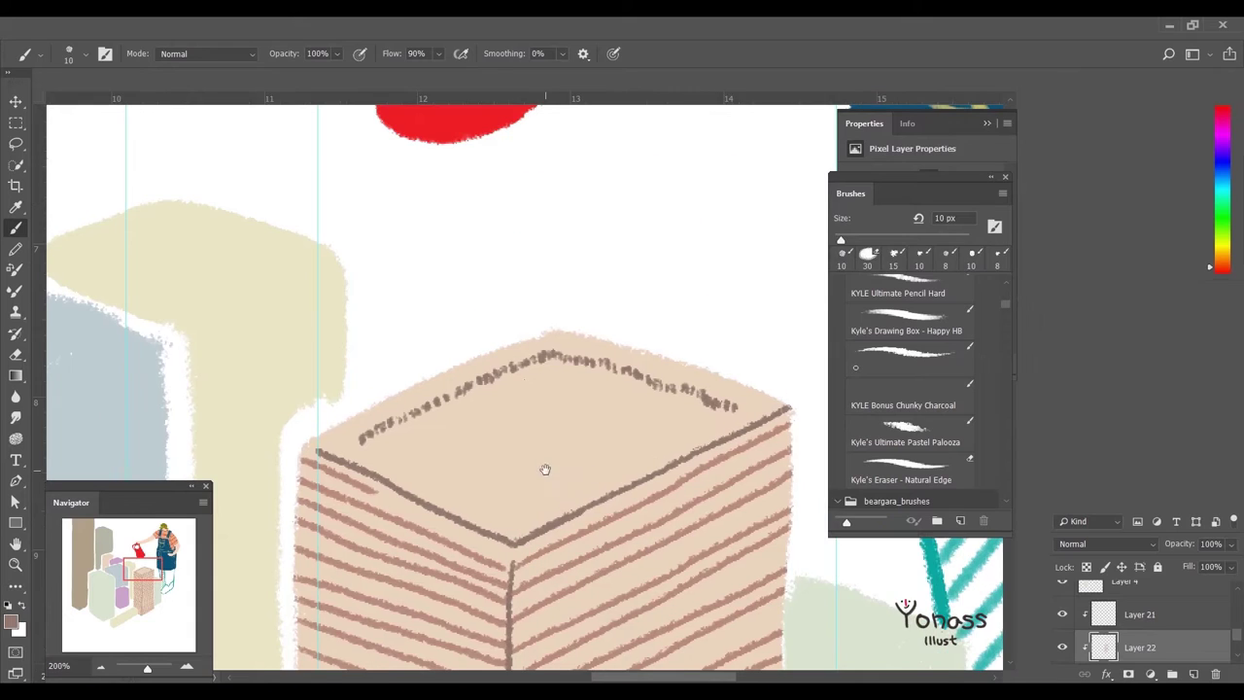
left_click_drag(717, 364, 587, 429)
left_click_drag(334, 394, 503, 465)
left_click_drag(428, 434, 500, 470)
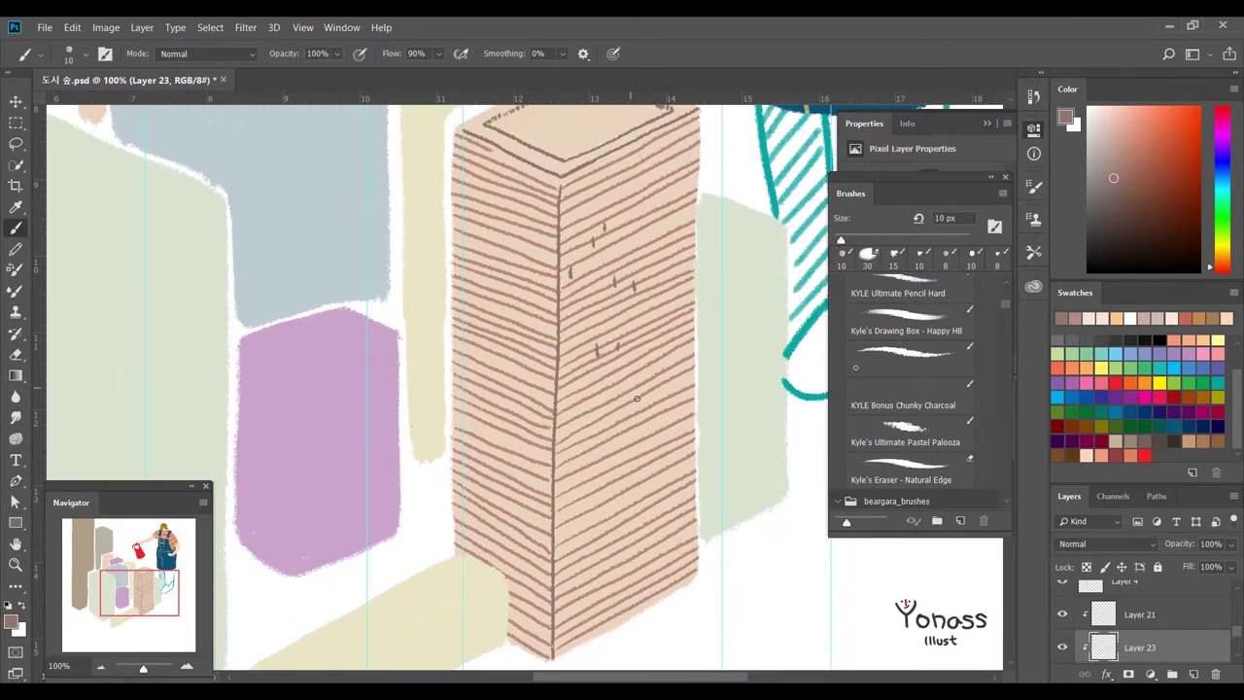
scroll(672, 571, "up", 1)
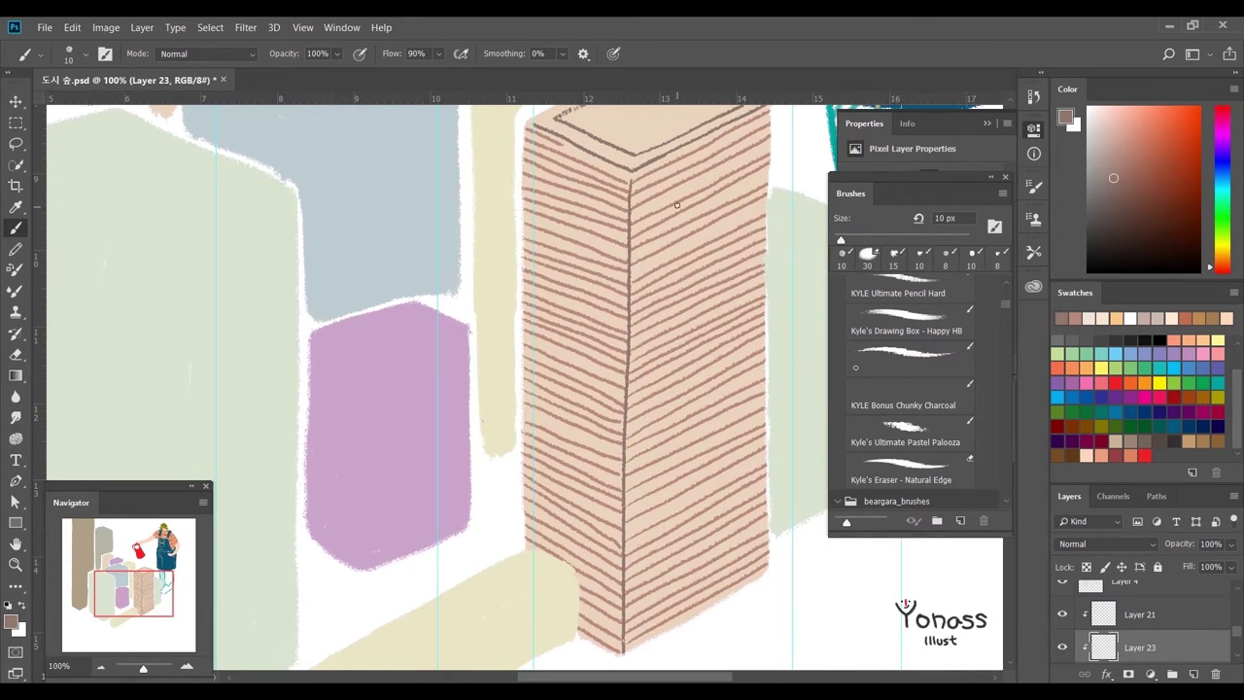
- Enlarge the brush to 13 px, dab a window mark, and check the tower in the full scene
left_click_drag(848, 241, 850, 242)
left_click_drag(651, 194, 651, 205)
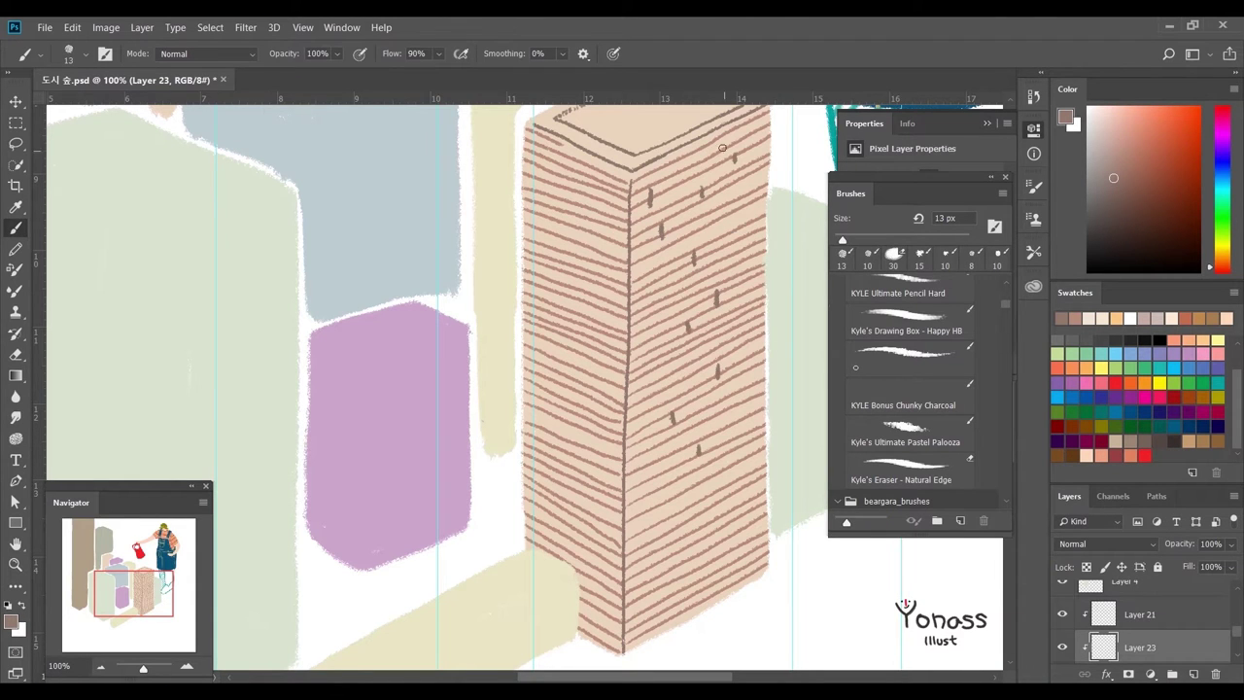
left_click_drag(660, 590, 666, 619)
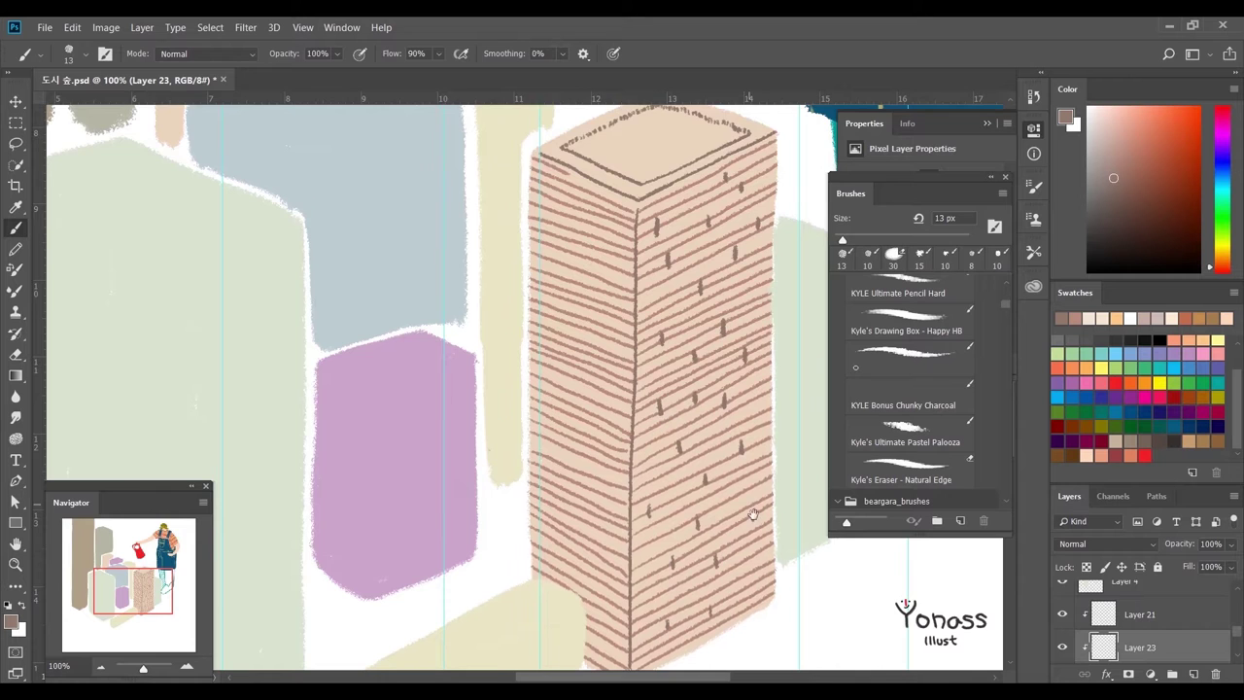
left_click_drag(753, 516, 730, 489)
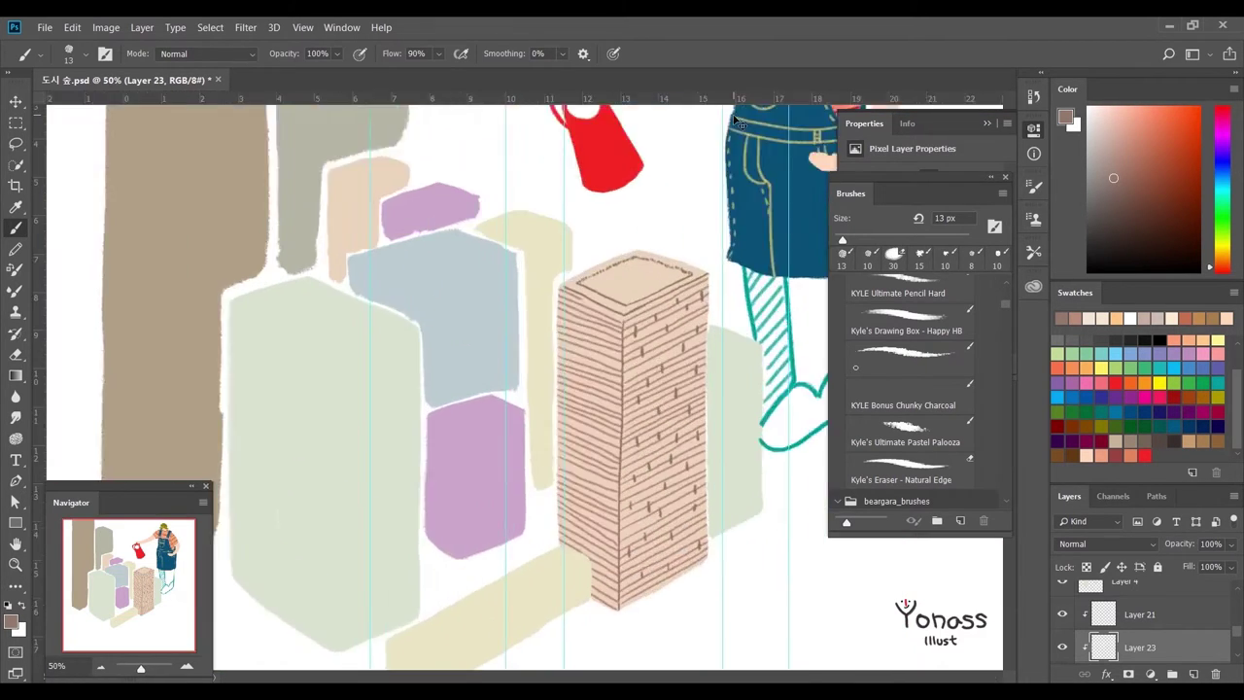
left_click_drag(744, 149, 559, 198)
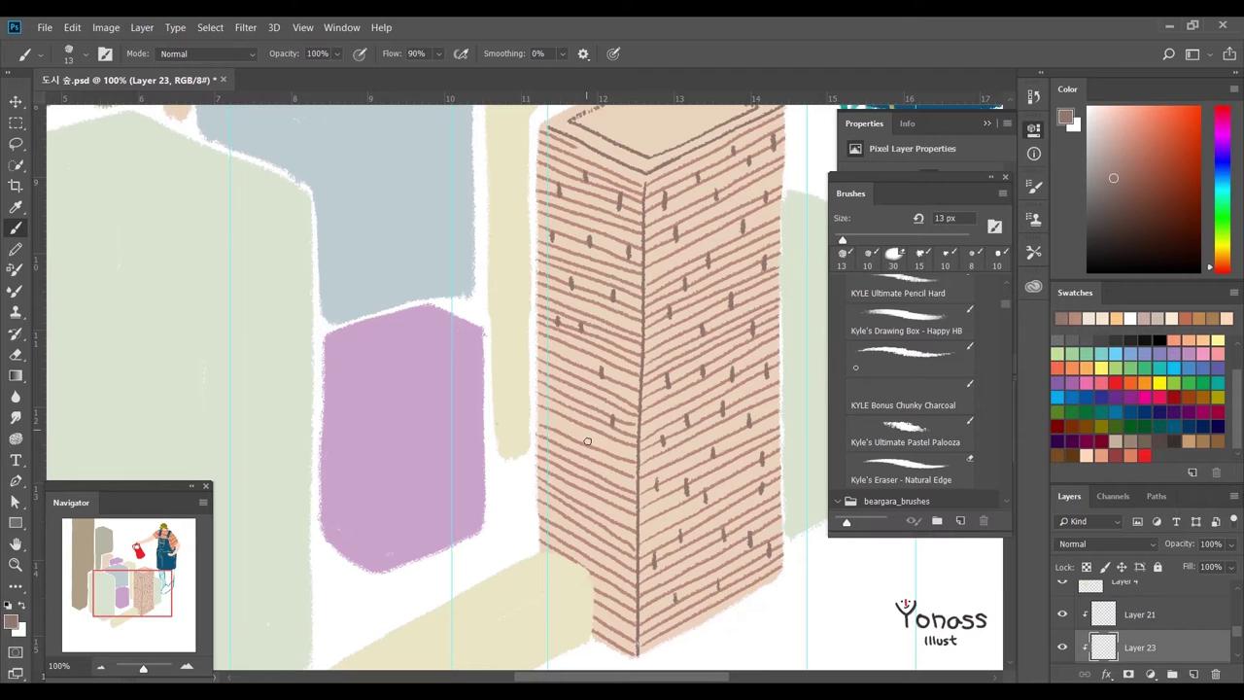
mouse_move(572, 155)
left_mouse_down()
mouse_move(555, 453)
mouse_move(458, 404)
left_mouse_up()
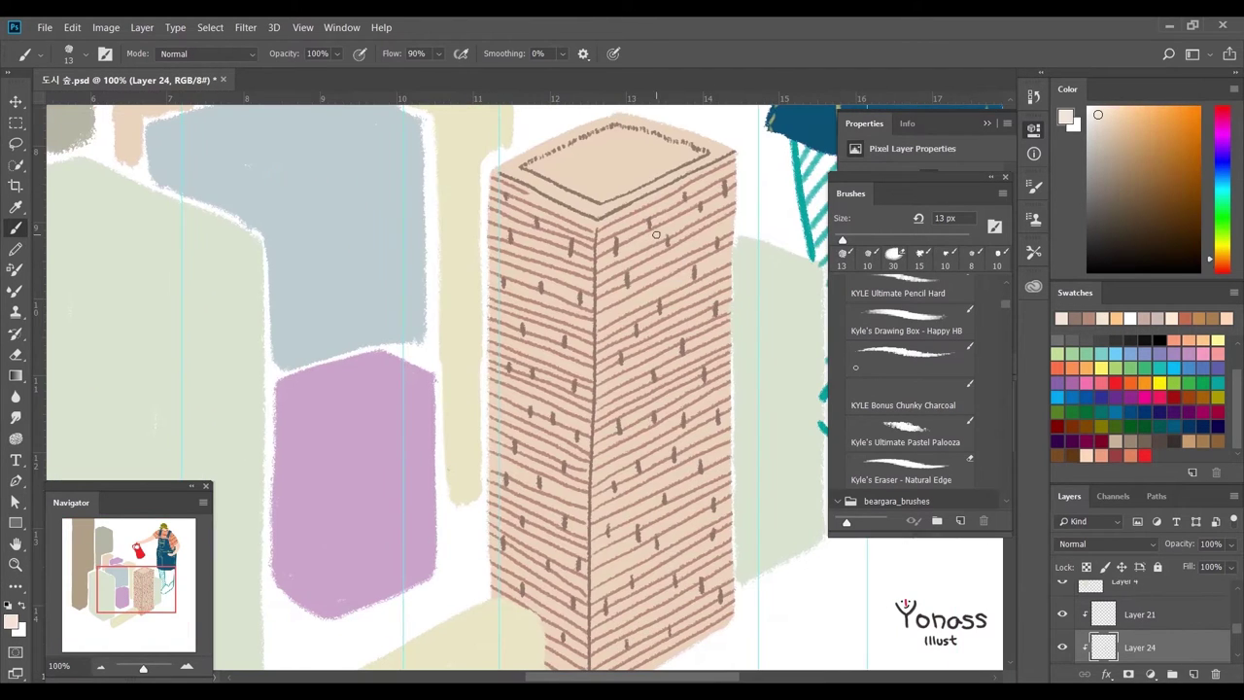
- Move Layer 24 below Layer 22 and paint white highlights along the tower's top edges
key("ctrl+bracketleft")
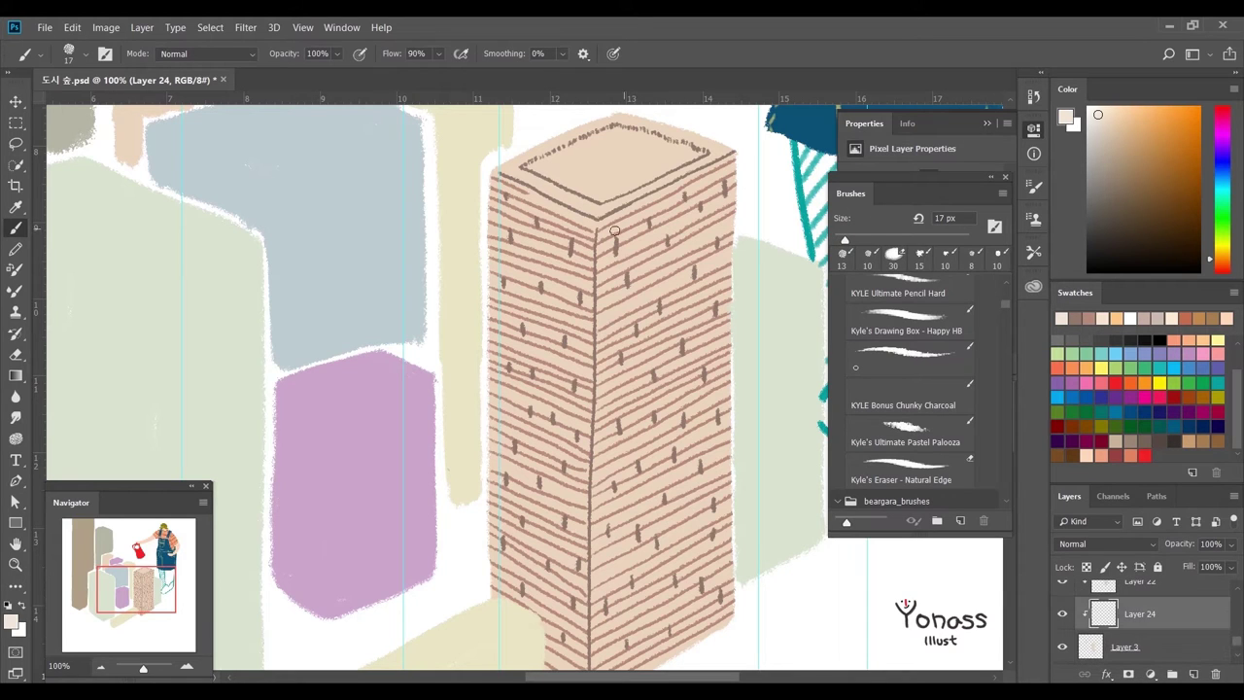
key("x")
left_click_drag(601, 223, 724, 167)
scroll(613, 506, "down", 1)
left_click_drag(625, 533, 661, 508)
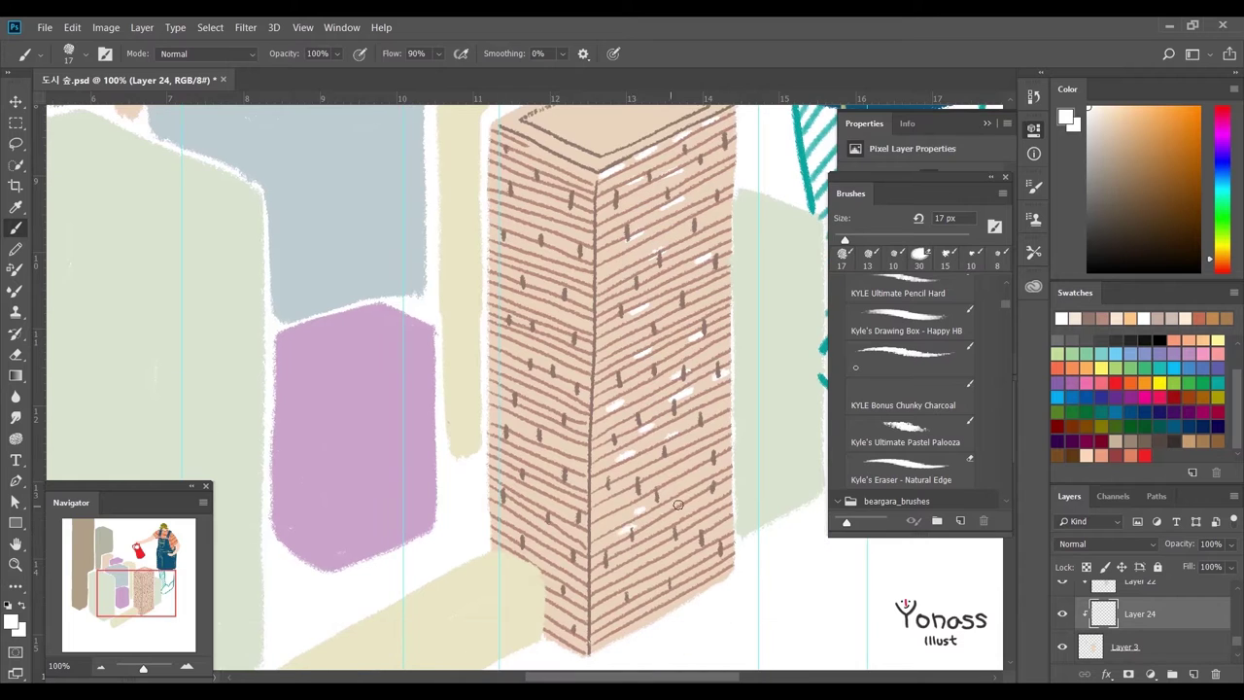
scroll(604, 610, "down", 1)
scroll(604, 610, "down", 1)
scroll(604, 611, "down", 1)
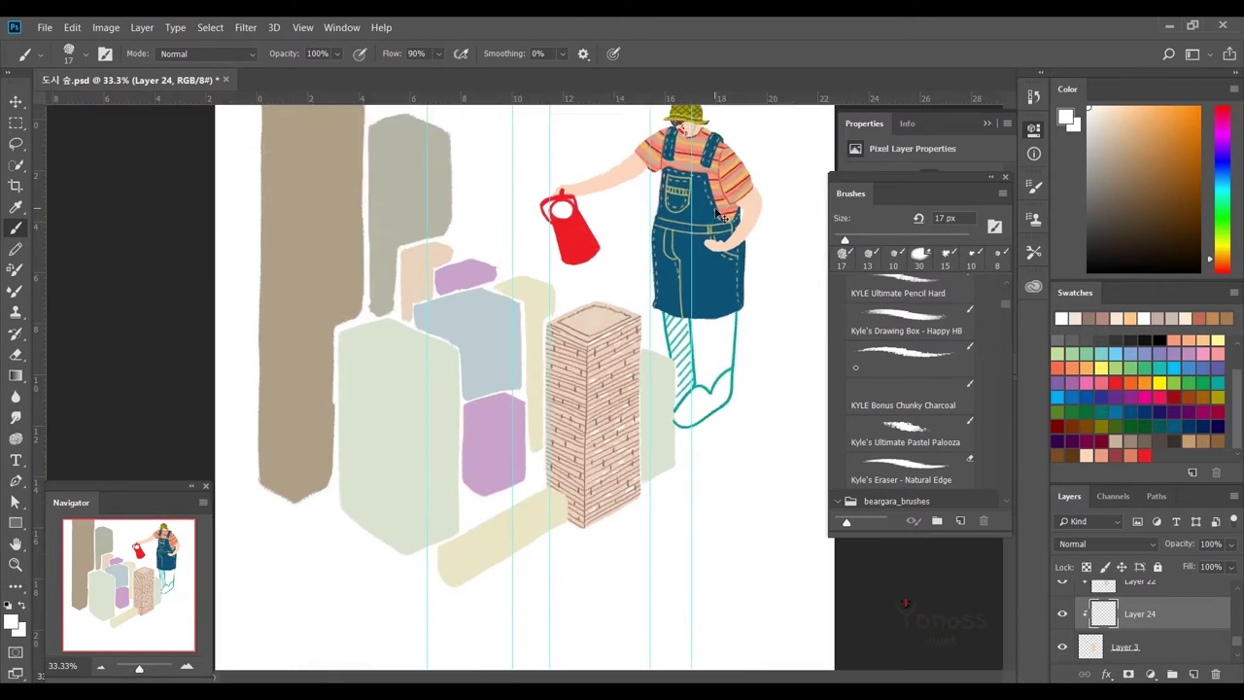
scroll(604, 610, "up", 2)
left_click_drag(567, 278, 633, 309)
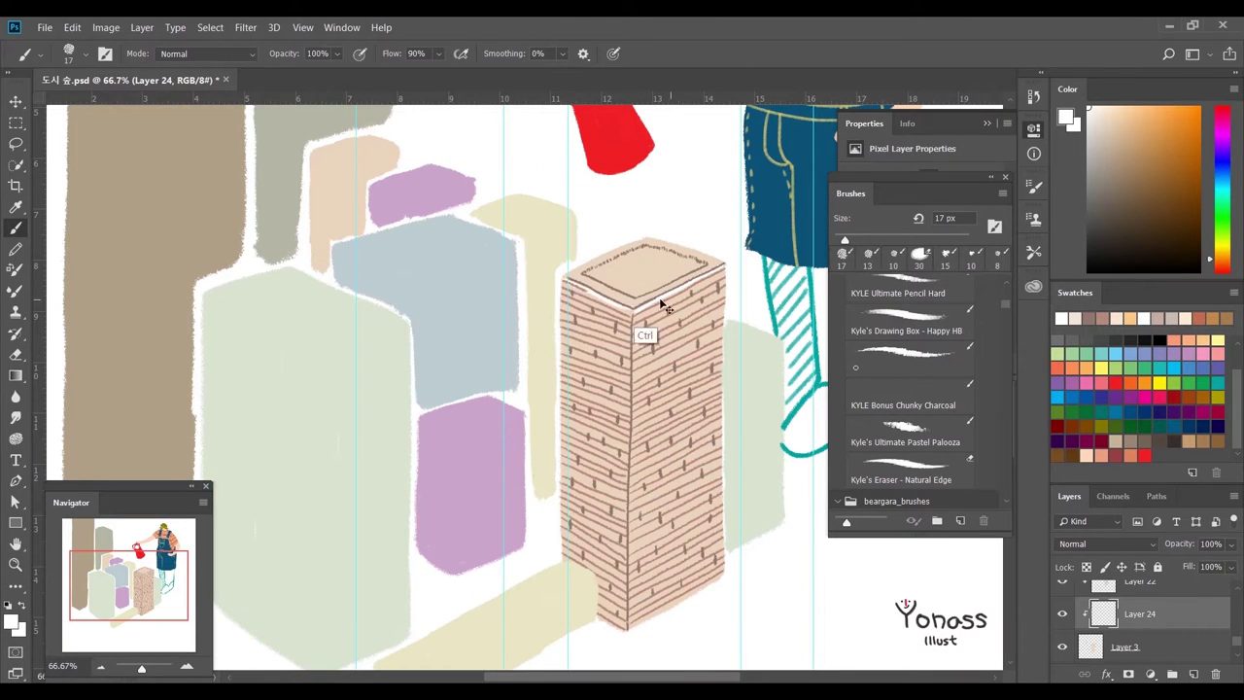
- Pick a pale yellow colour and paint the tower's top face with it
left_click(633, 277, "alt")
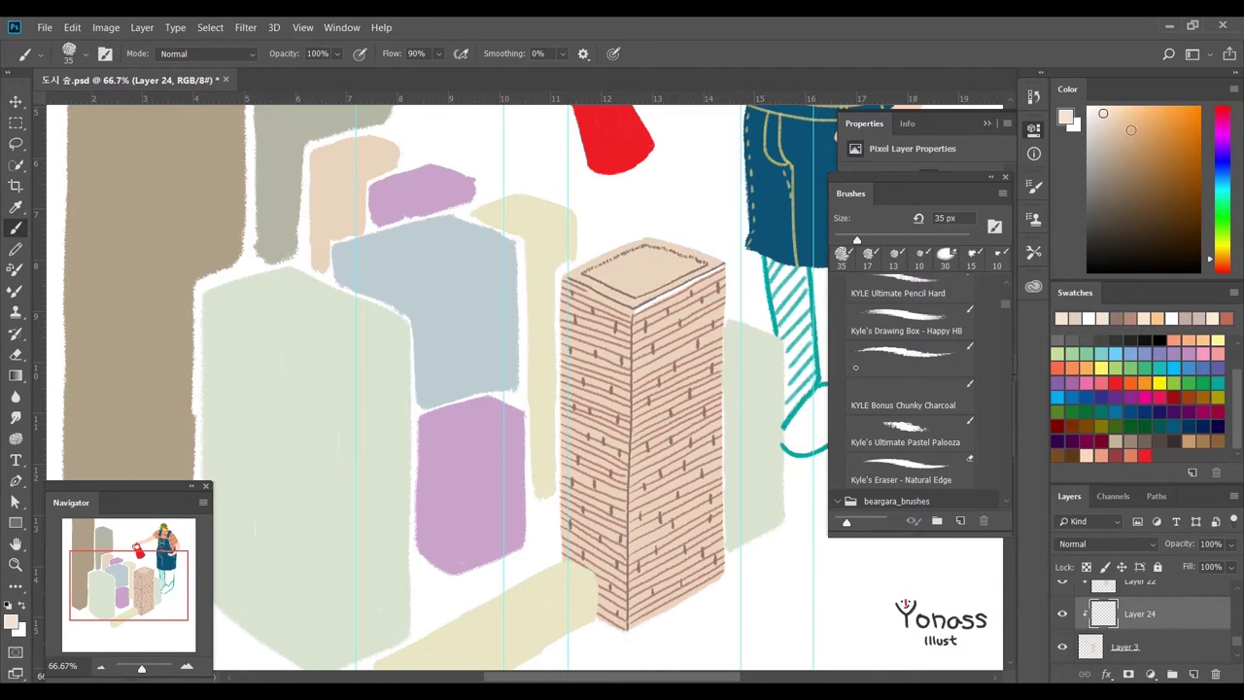
left_click(1223, 232)
left_click(1114, 110)
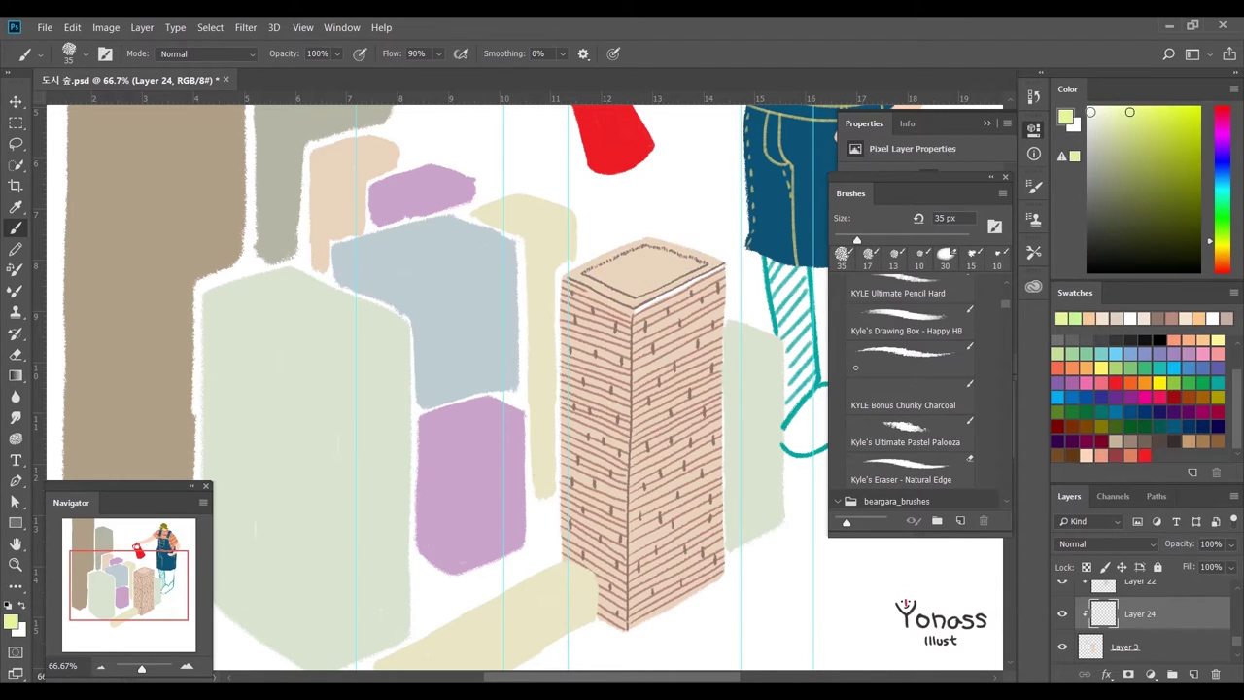
mouse_move(575, 280)
left_mouse_down()
mouse_move(637, 305)
mouse_move(638, 228)
left_mouse_up()
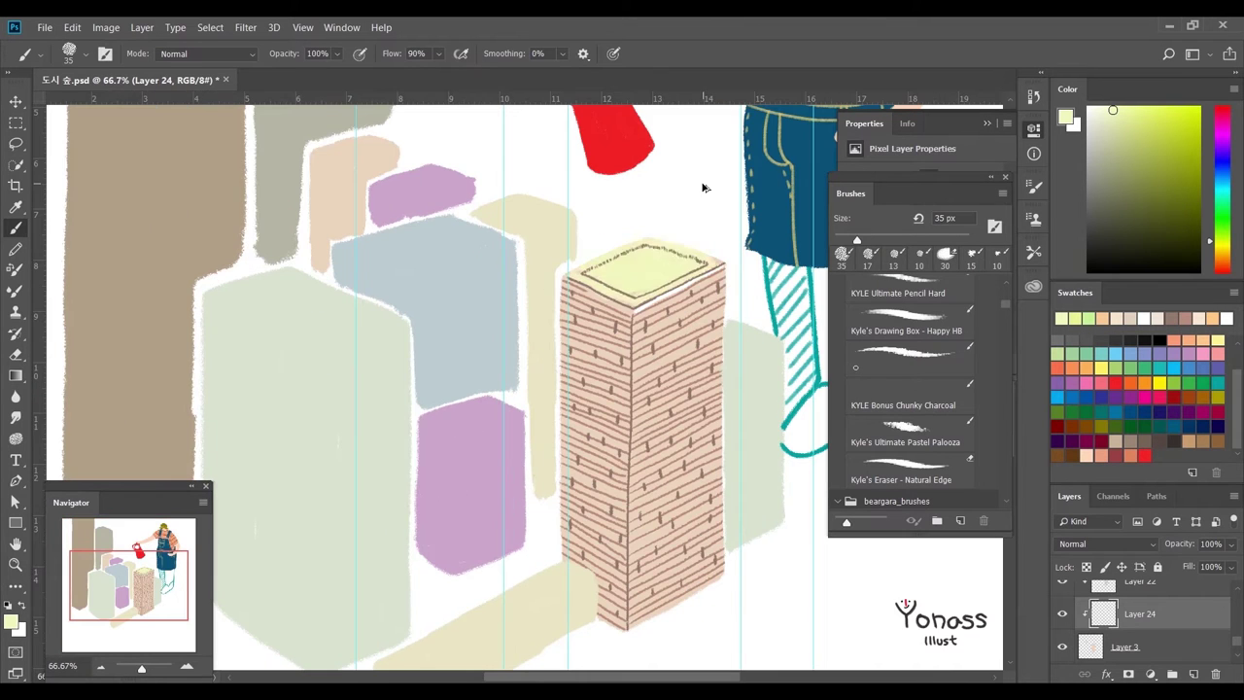
- Undo the pale yellow top and try a salmon blush on the tower with a 508 px Beargara Pencil
key("ctrl+z")
scroll(1008, 503, "down", 1)
scroll(1008, 504, "down", 2)
left_click(838, 488)
left_click(909, 477)
left_click_drag(749, 473, 681, 347)
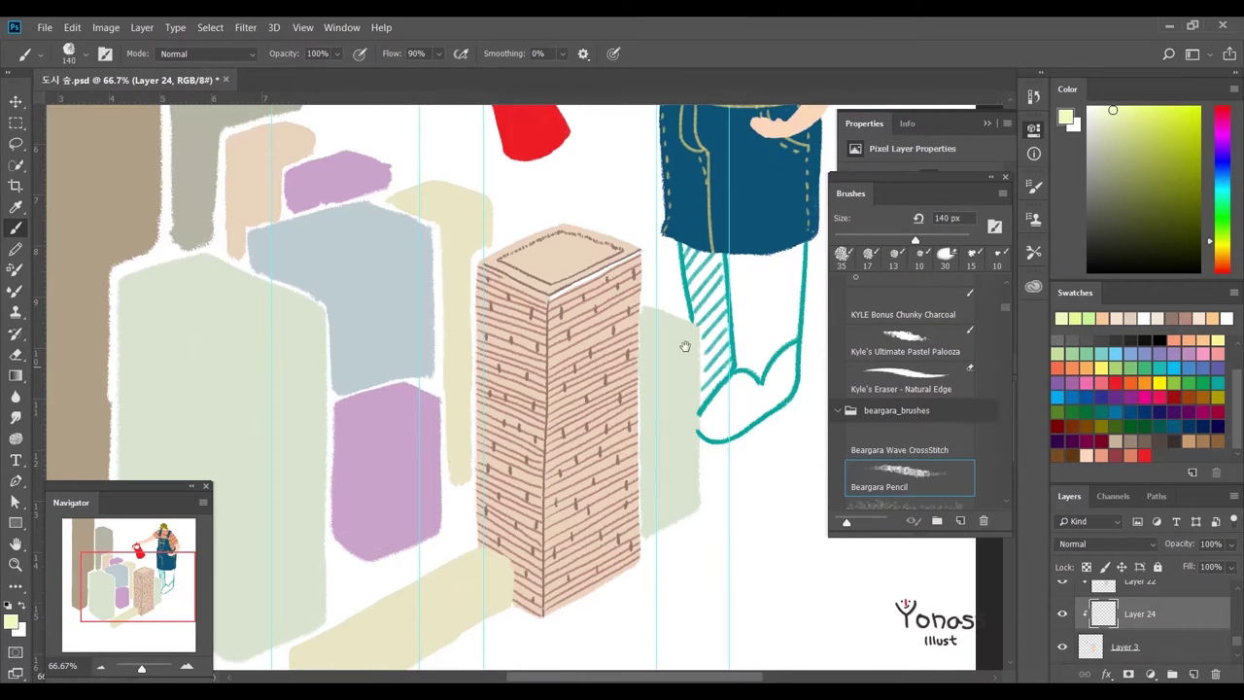
left_click(1147, 379)
key("bracketleft")
key("bracketleft")
key("bracketleft")
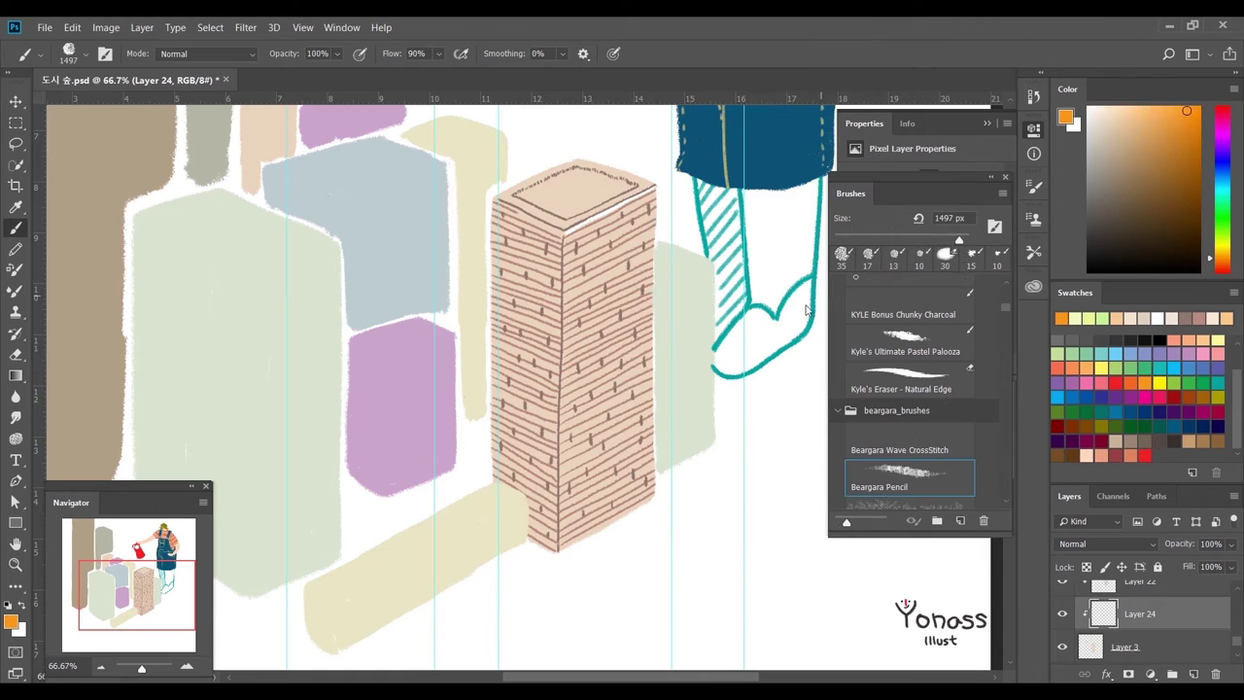
left_click_drag(960, 241, 955, 241)
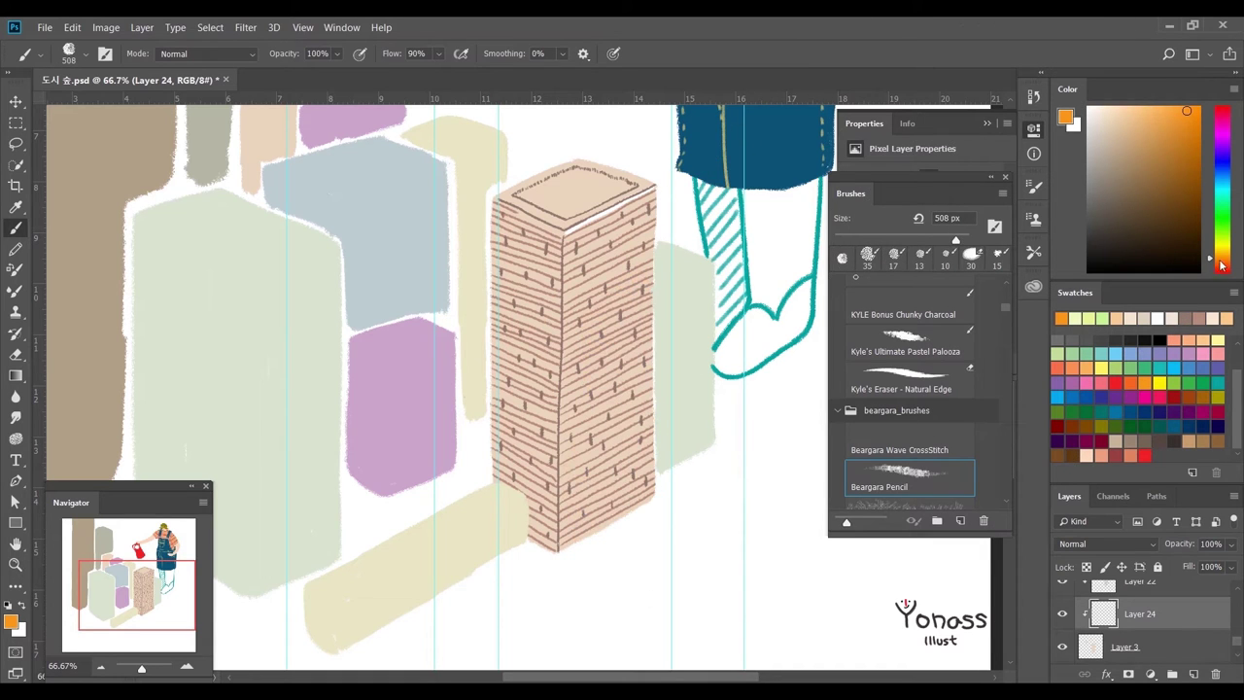
left_click_drag(1222, 265, 1222, 269)
left_click(597, 448, "alt")
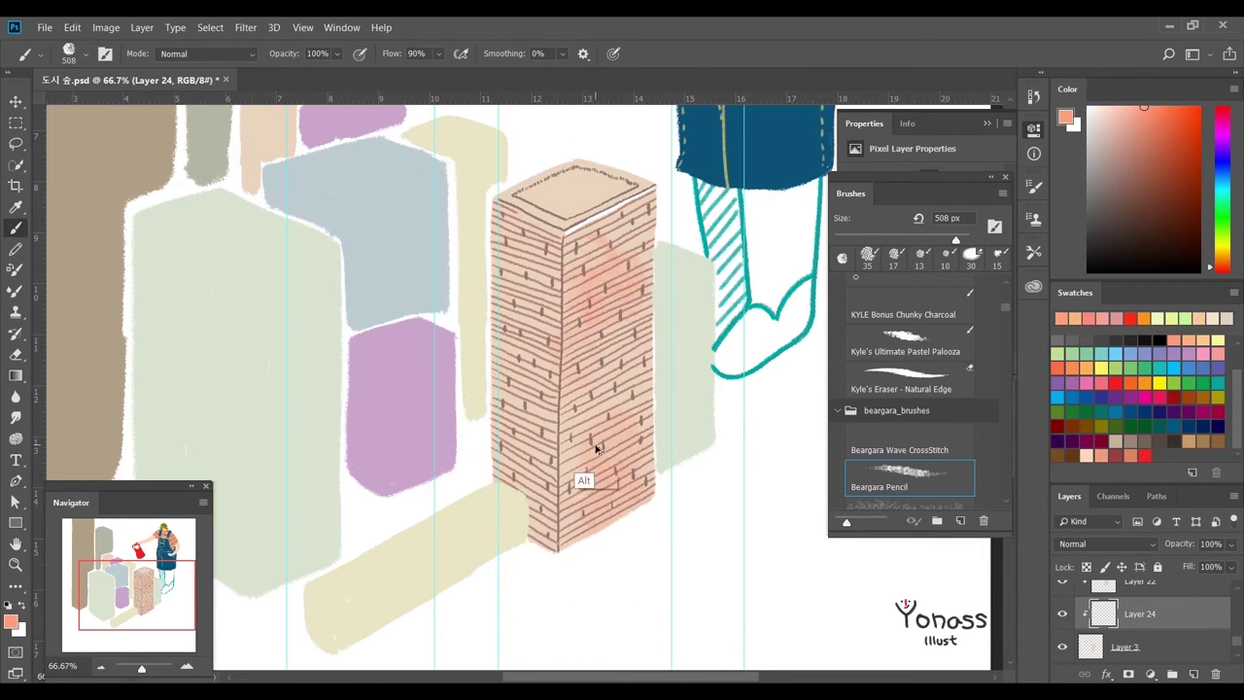
- Replace the blush with a trial yellow-green and olive wash at about 958 px, then undo it
scroll(597, 448, "up", 2)
scroll(597, 448, "down", 1)
key("ctrl+z")
left_click(680, 350, "alt")
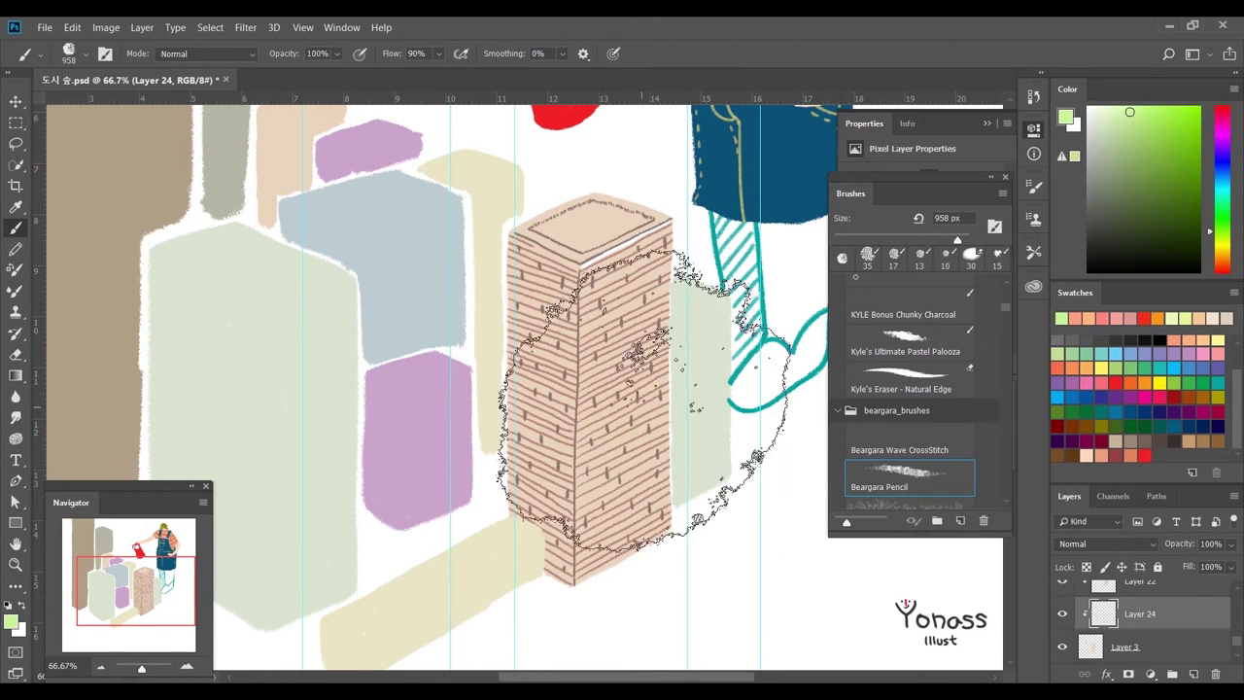
left_click_drag(652, 534, 685, 577)
left_click(1211, 240)
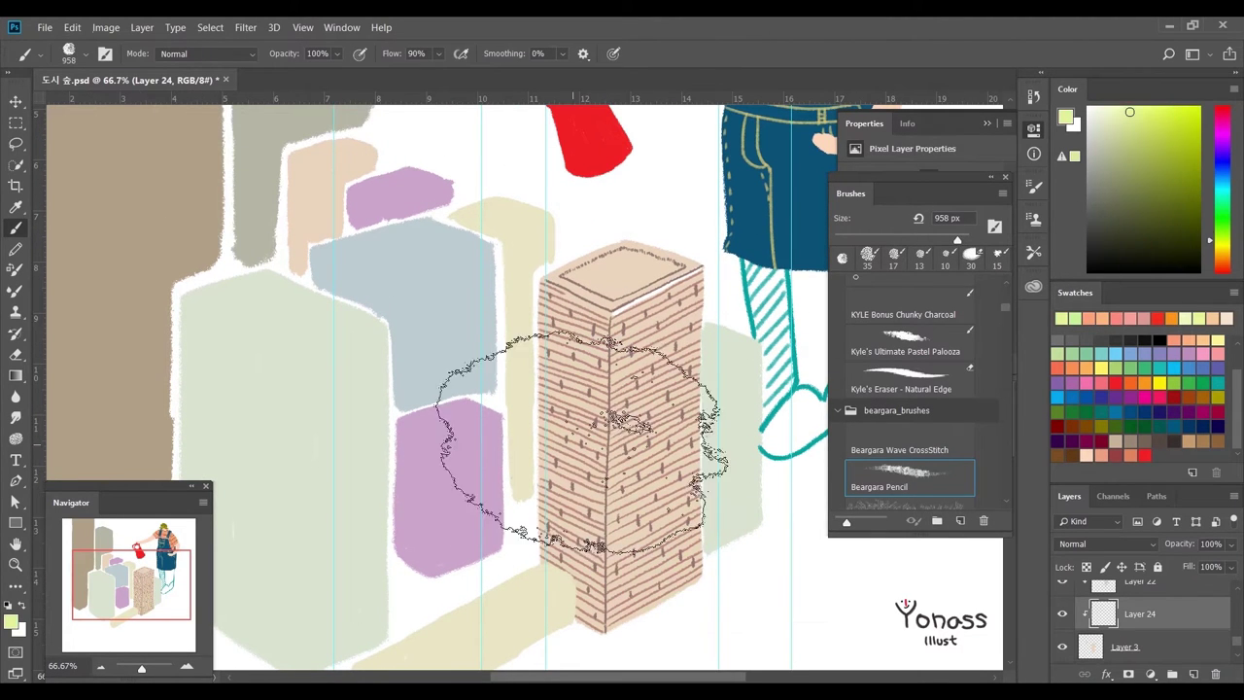
left_click(584, 292)
mouse_move(819, 342)
left_mouse_down()
mouse_move(766, 308)
mouse_move(731, 305)
left_mouse_up()
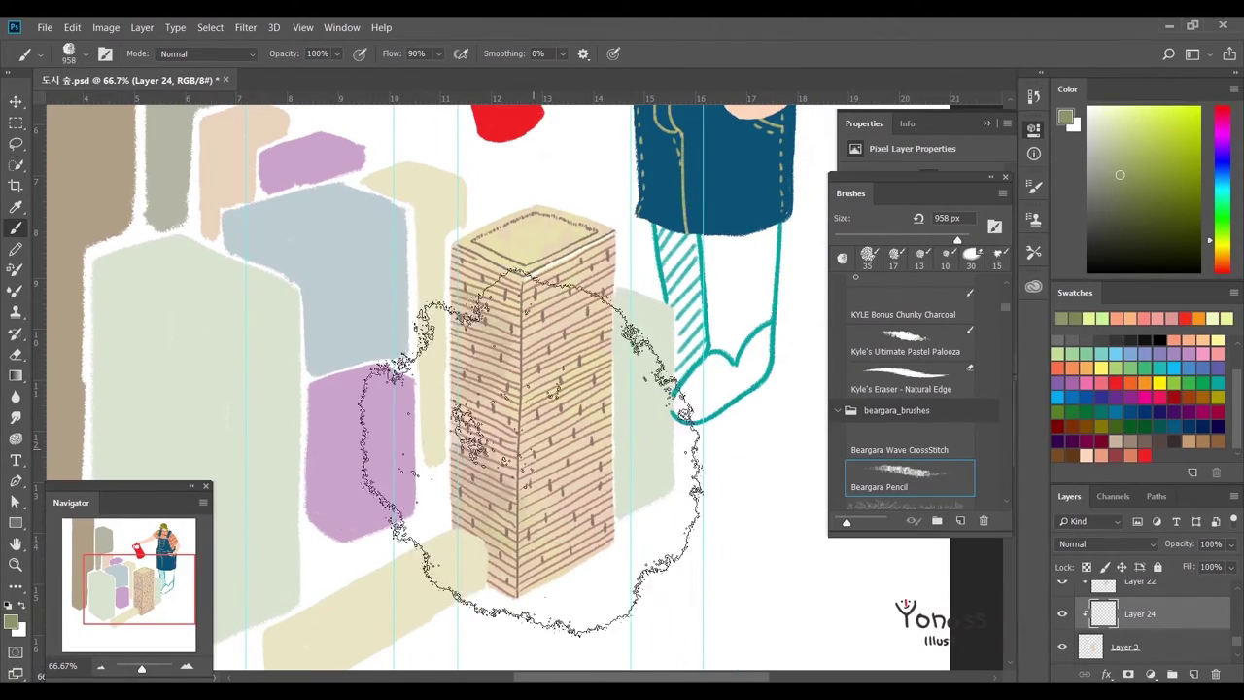
left_click(573, 282)
key("ctrl+z")
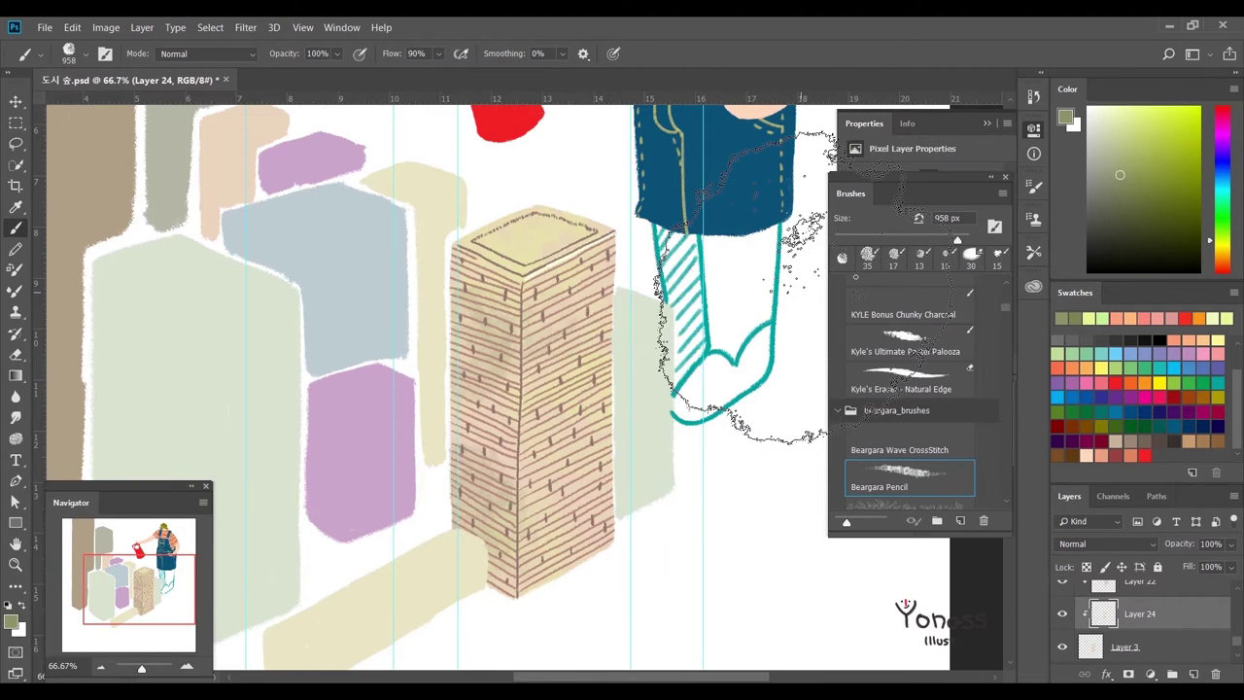
- Shrink the brush to 365 px, zoom to the tower, and add a layer clipped to the green building
key("bracketleft")
key("bracketleft")
key("bracketleft")
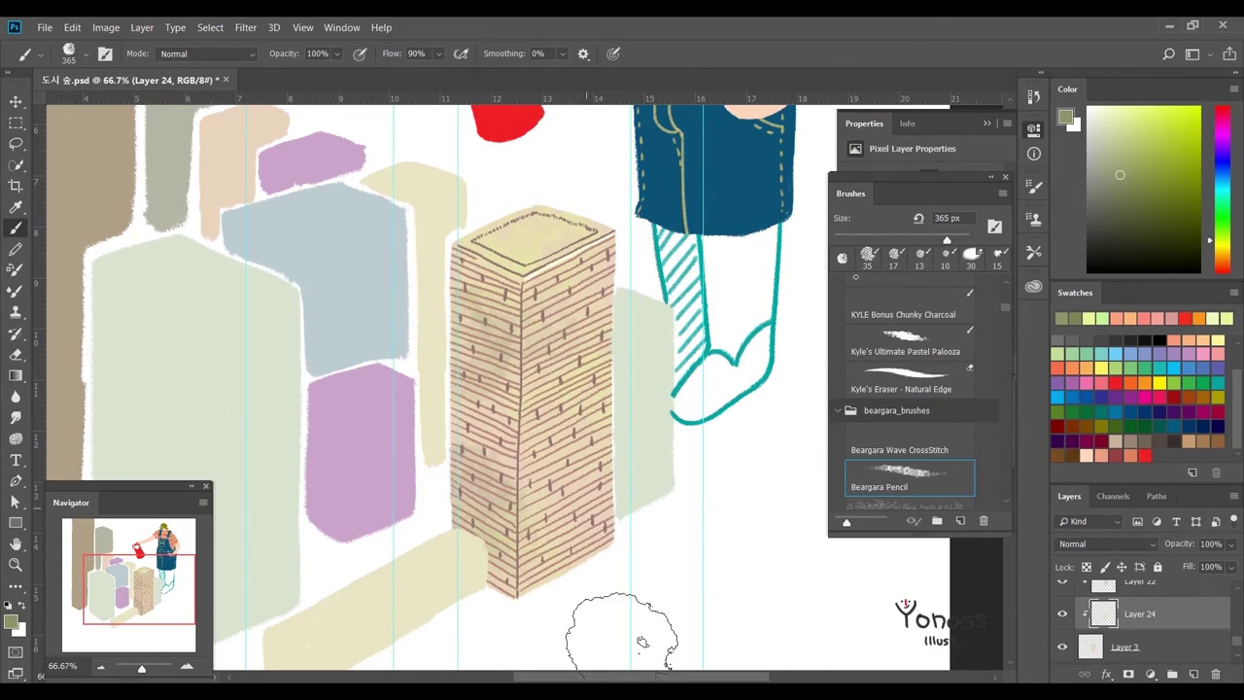
left_click_drag(484, 272, 498, 287)
key("ctrl+minus")
key("ctrl+minus")
key("ctrl+plus")
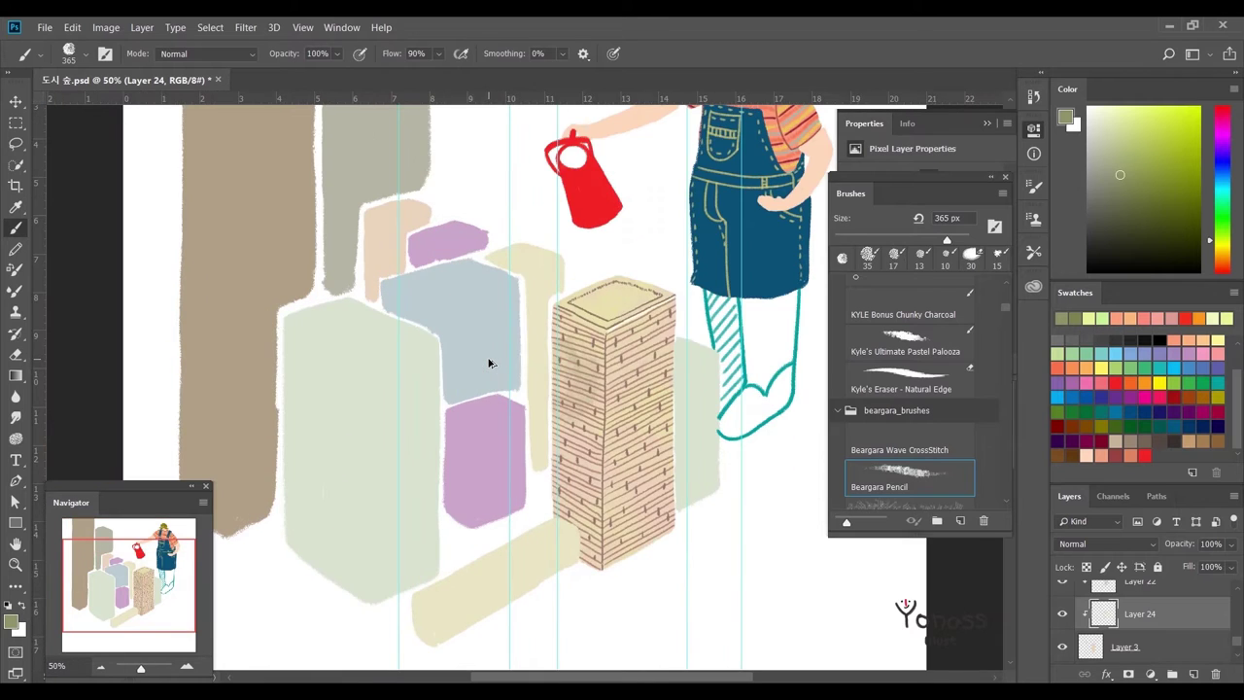
key("ctrl+minus")
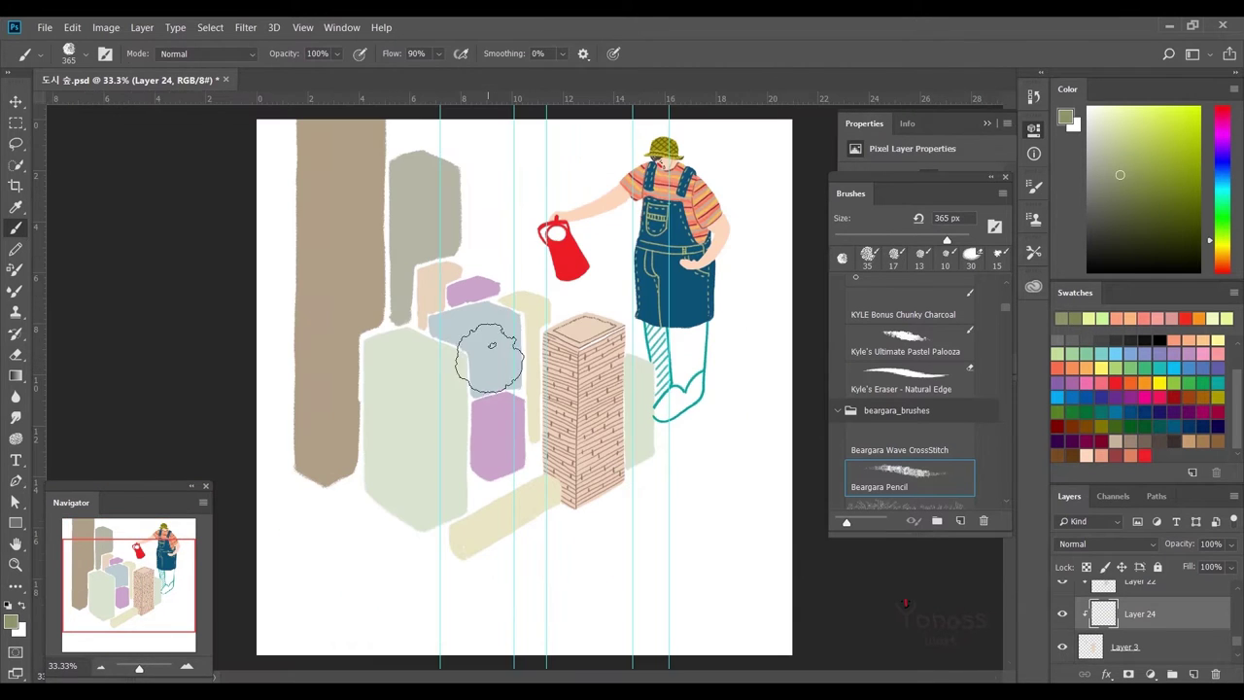
key("ctrl+plus")
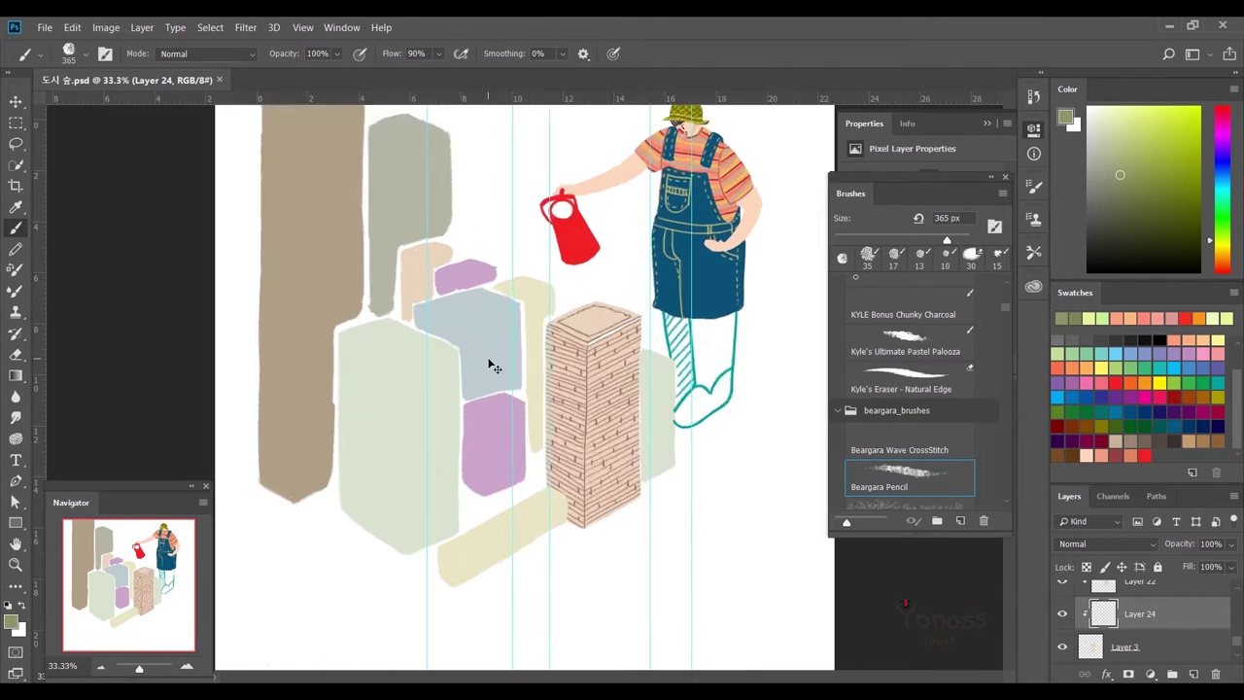
key("ctrl+plus")
key("ctrl+plus")
key("alt+bracketleft")
key("alt+bracketleft")
key("alt+bracketleft")
left_click(1195, 674)
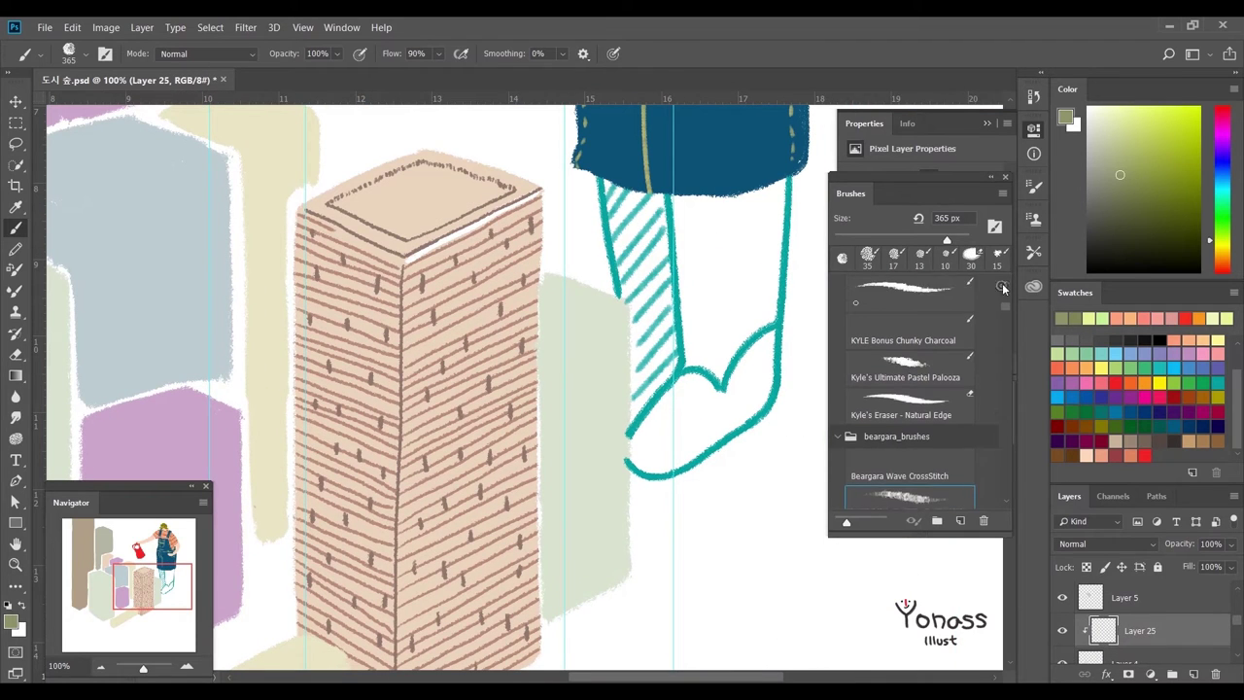
- Paint rows of small olive window marks on the pale green building with a 10 px brush
left_click(945, 254)
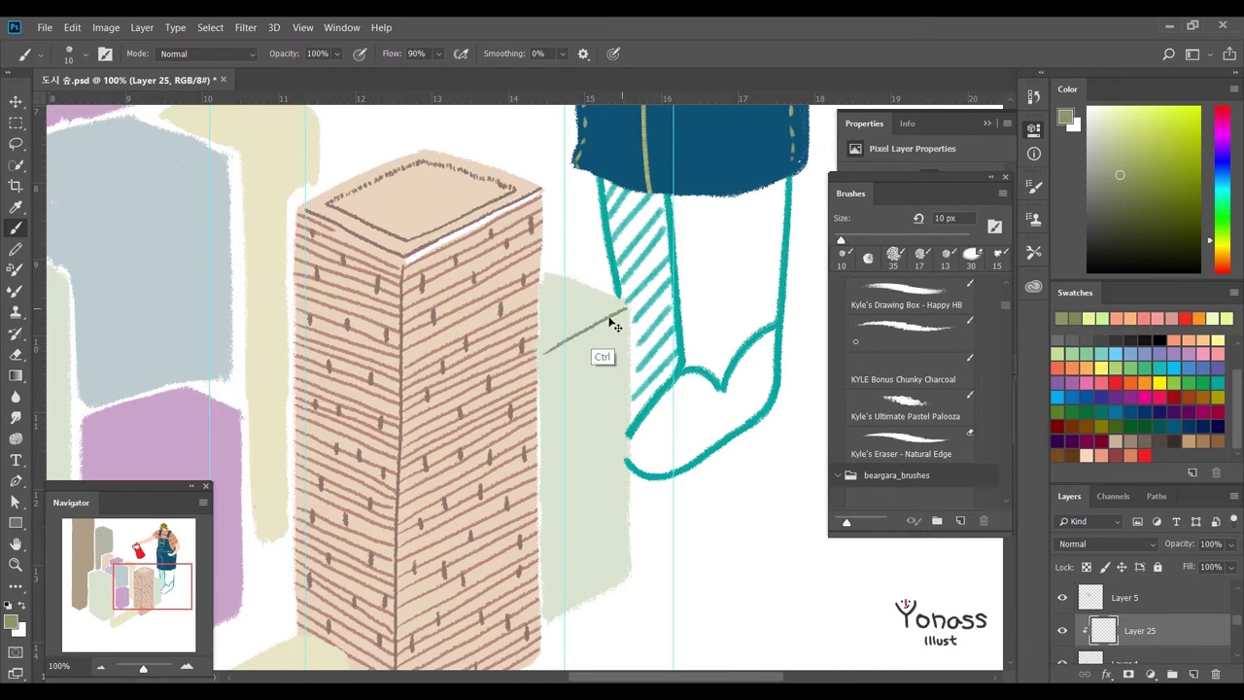
scroll(612, 325, "down", 1)
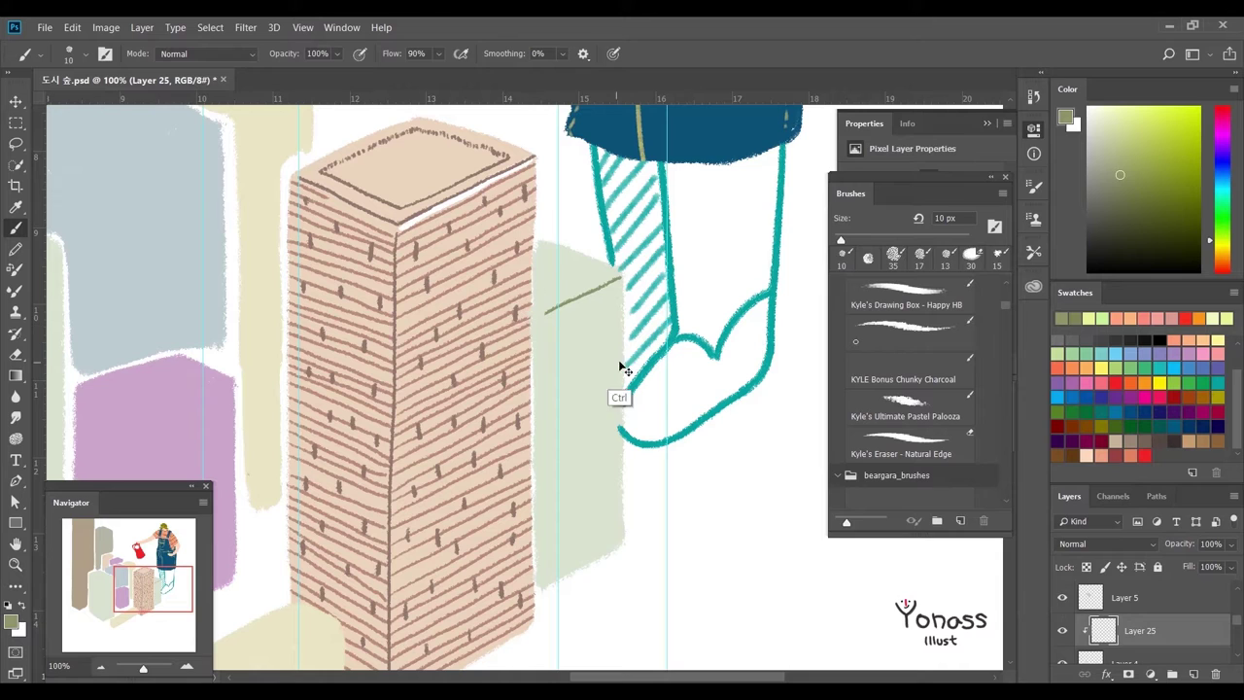
scroll(569, 358, "down", 1)
left_click_drag(539, 309, 559, 307)
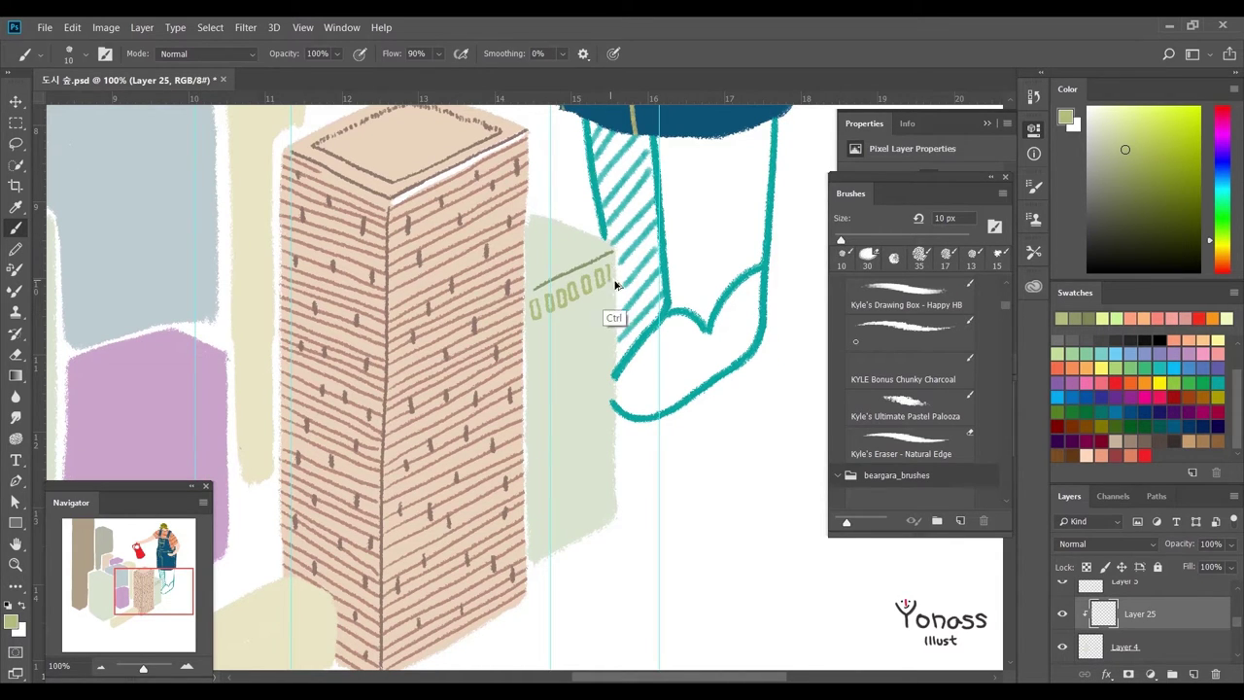
key("ctrl+z")
scroll(604, 296, "down", 1)
left_click_drag(531, 321, 533, 331)
scroll(598, 302, "down", 1)
left_click_drag(595, 298, 537, 339)
scroll(540, 333, "down", 1)
left_click_drag(551, 327, 590, 315)
scroll(533, 321, "down", 1)
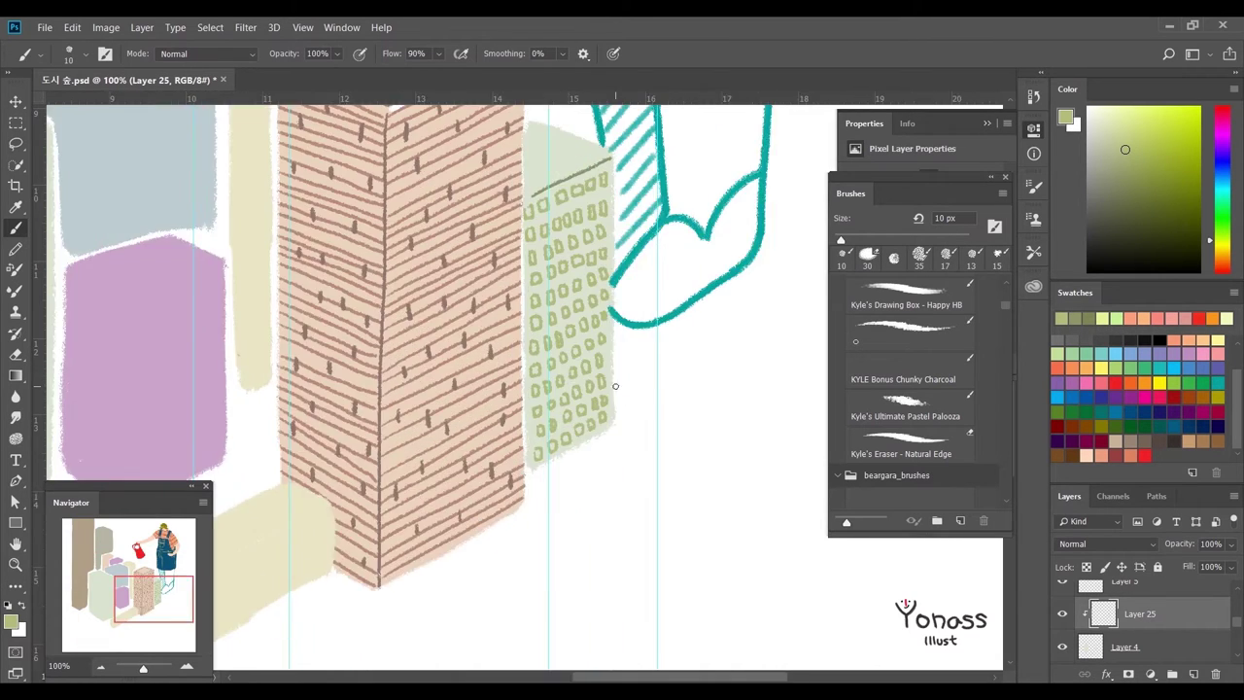
- Sketch the green building's small rooftop box and pick a slightly different green
scroll(623, 392, "up", 3)
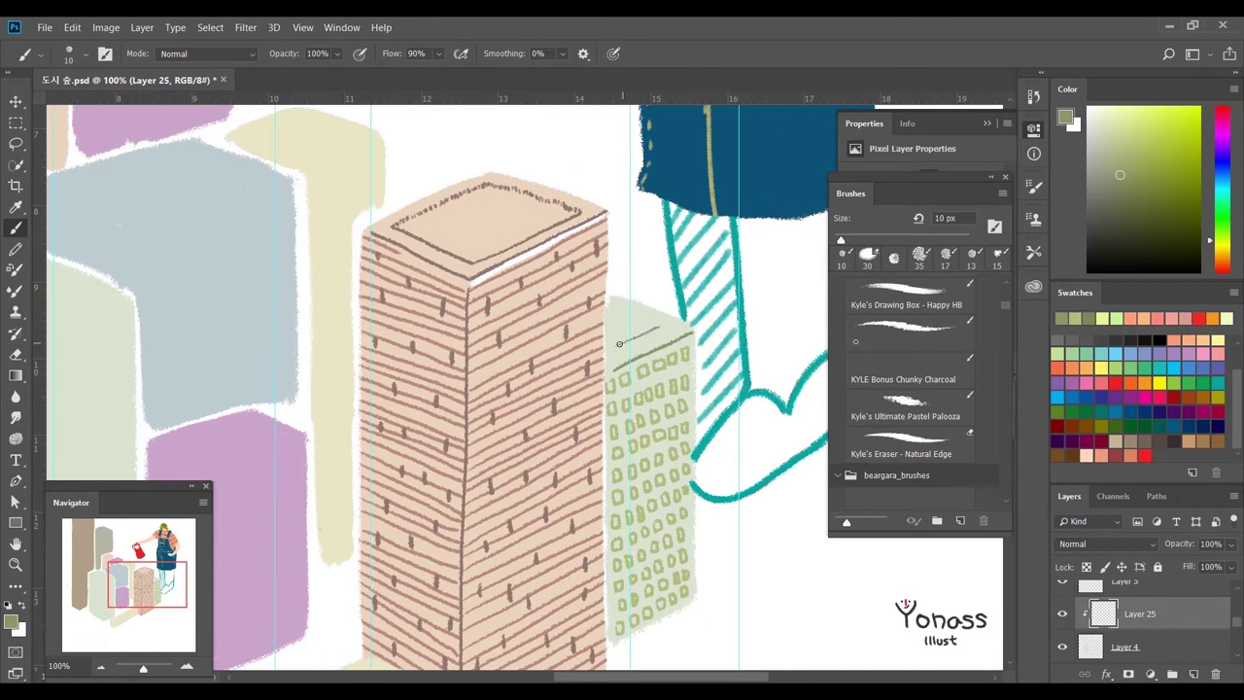
mouse_move(622, 332)
left_mouse_down()
mouse_move(646, 324)
mouse_move(606, 338)
mouse_move(632, 311)
left_mouse_up()
scroll(635, 339, "down", 1)
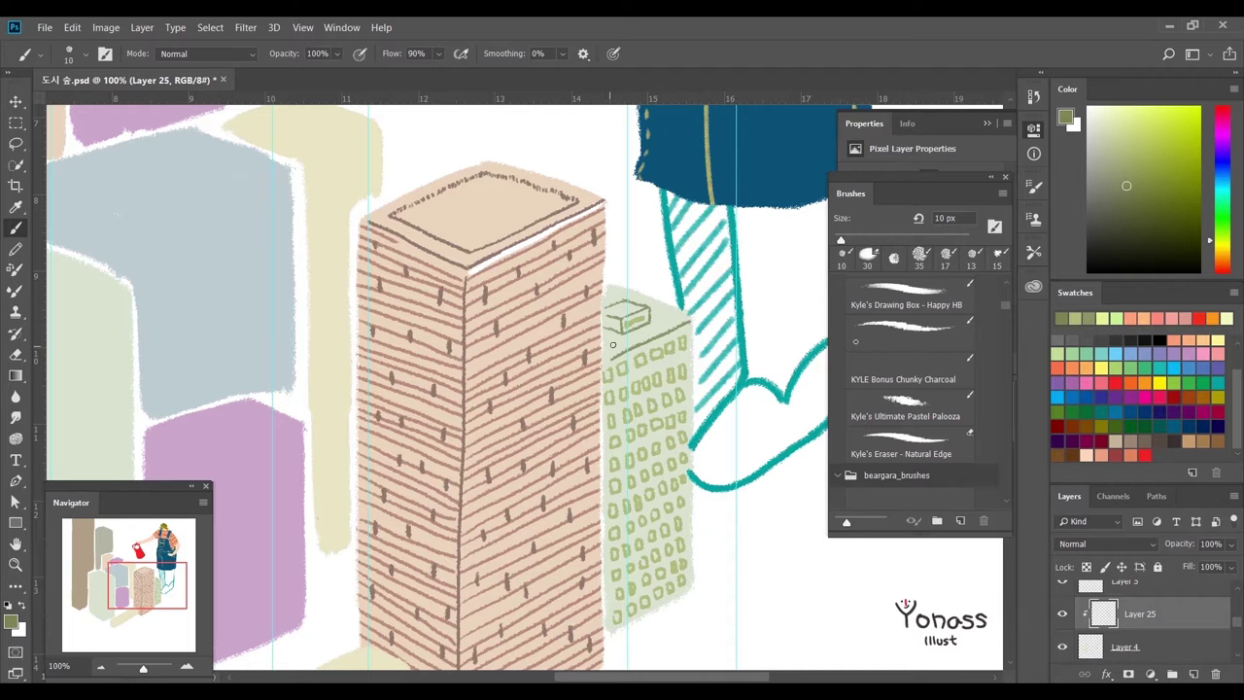
left_click(606, 349, "alt")
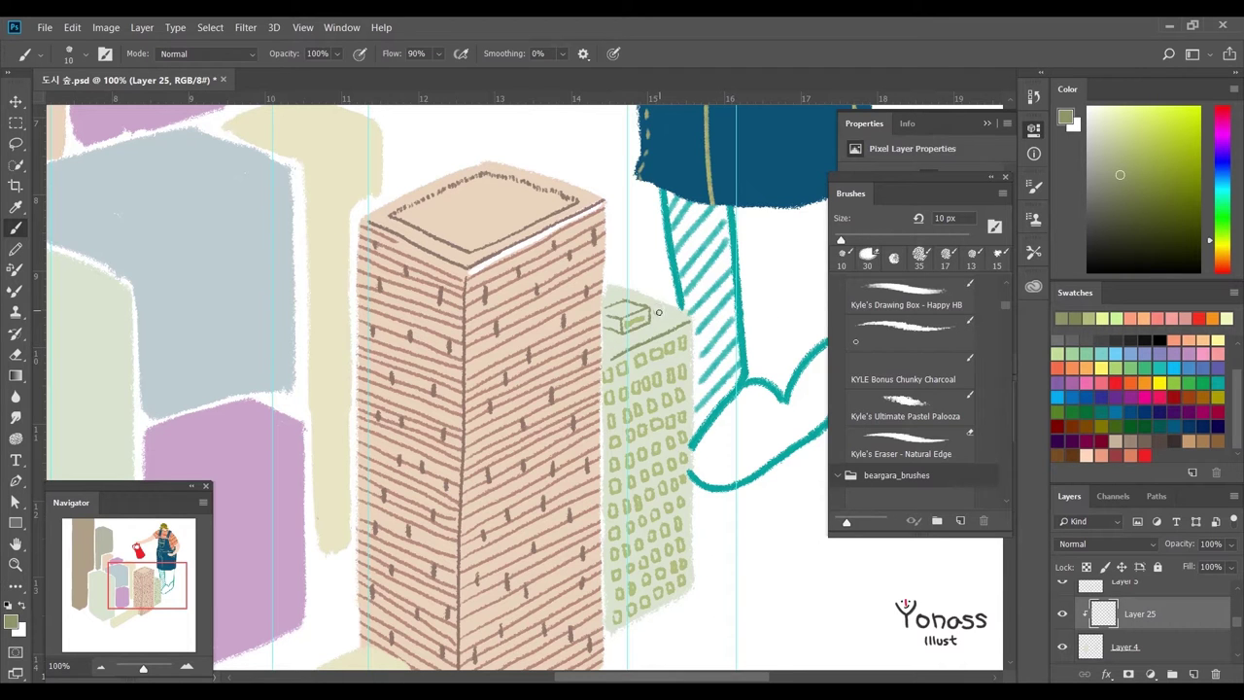
key("z")
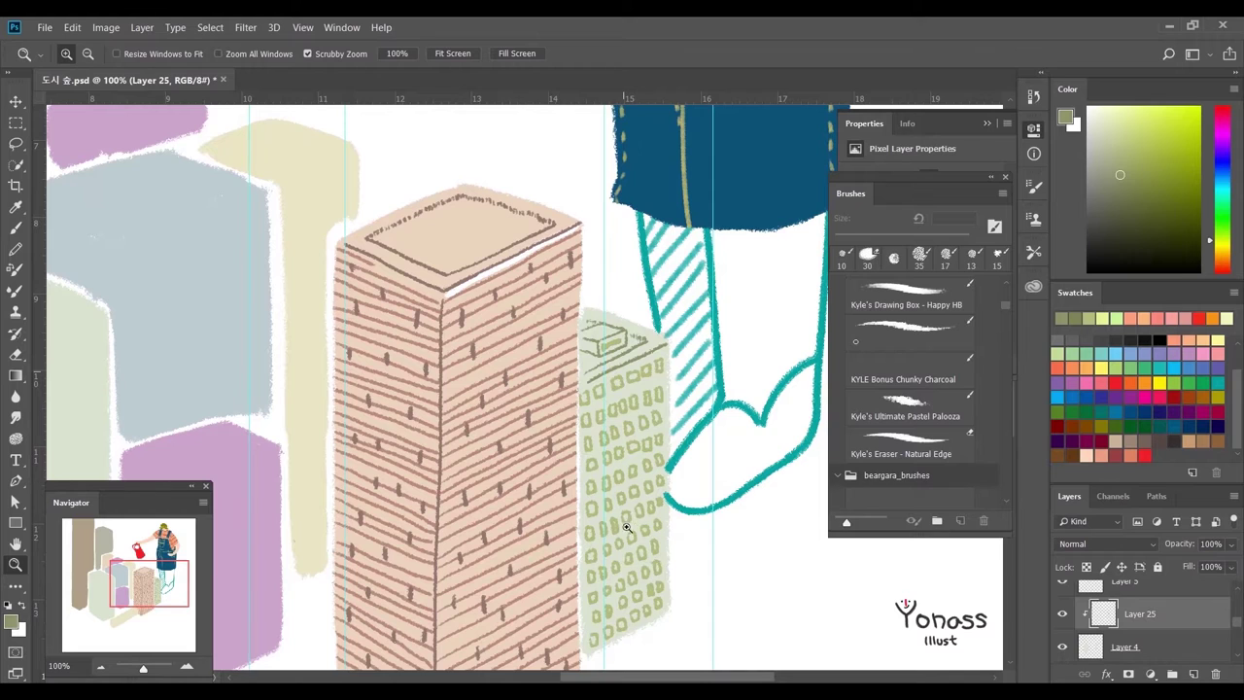
key("b")
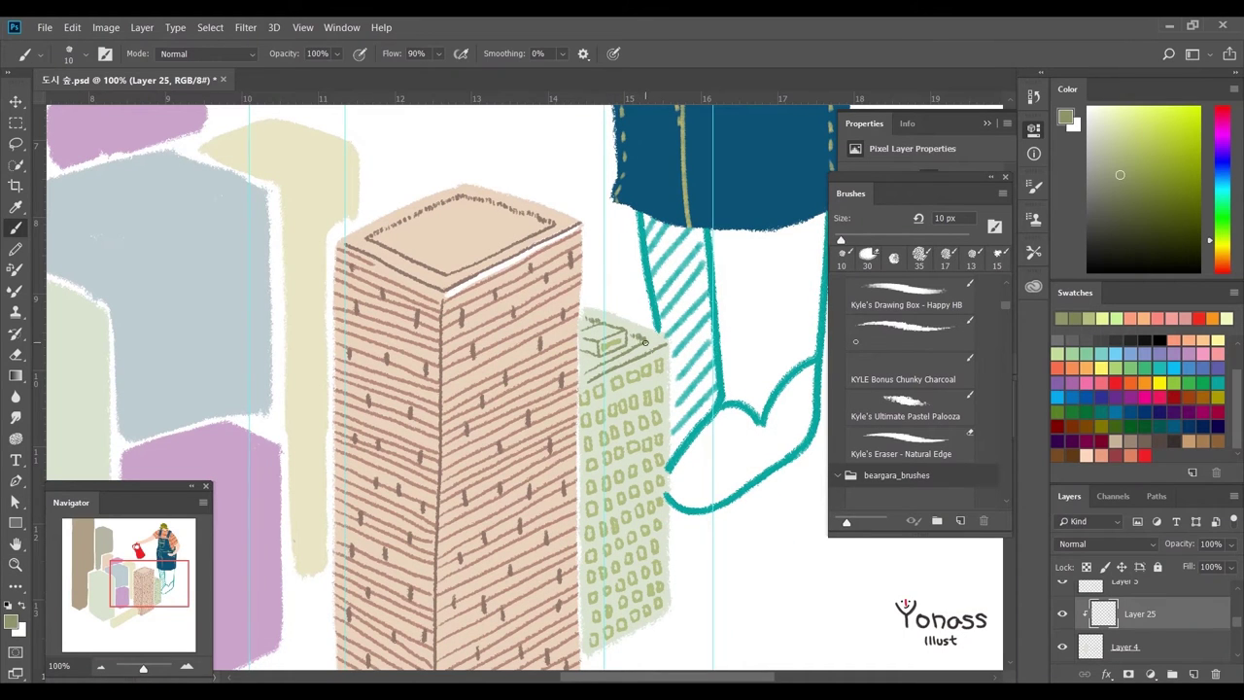
scroll(578, 367, "up", 3)
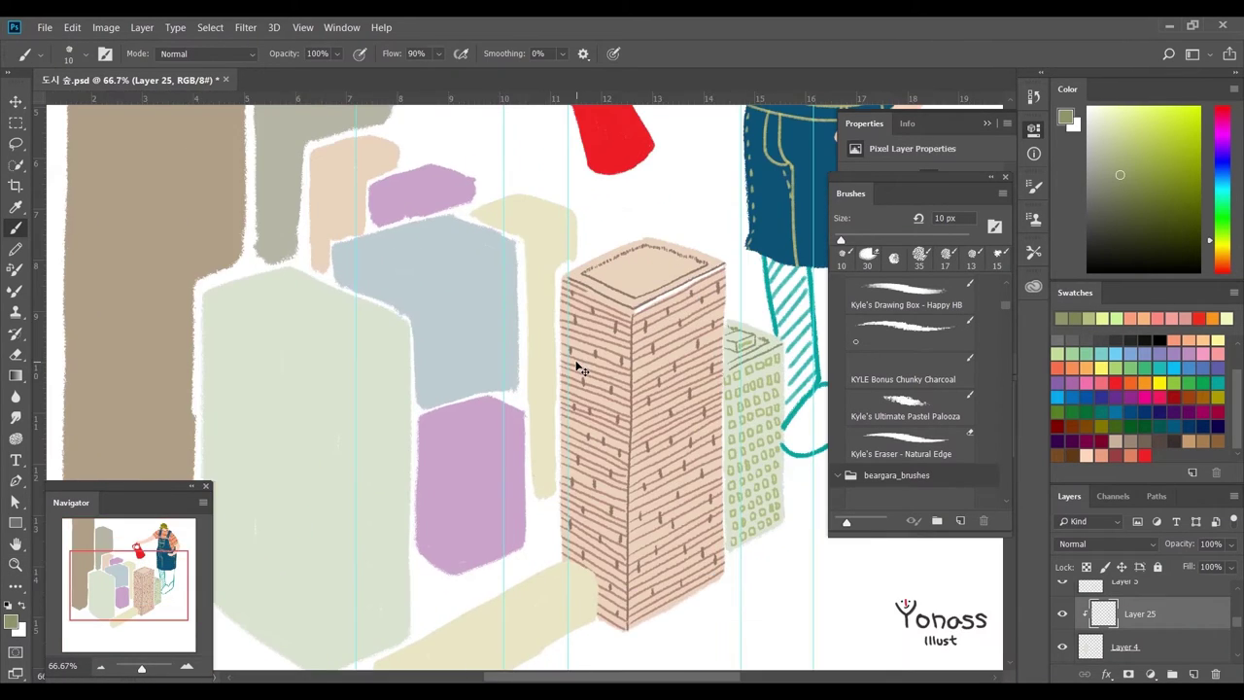
- On a new layer, draw white edge lines along the beige block's side, top and lower edges
scroll(575, 362, "up", 3)
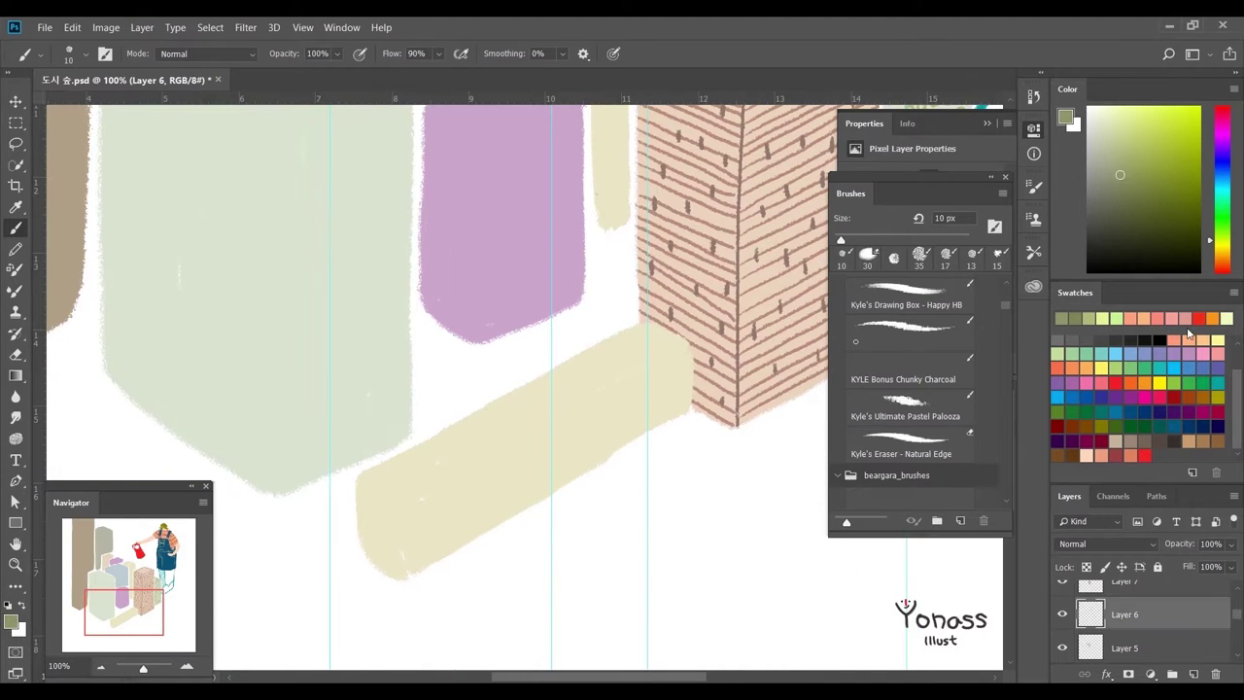
left_click(1175, 339)
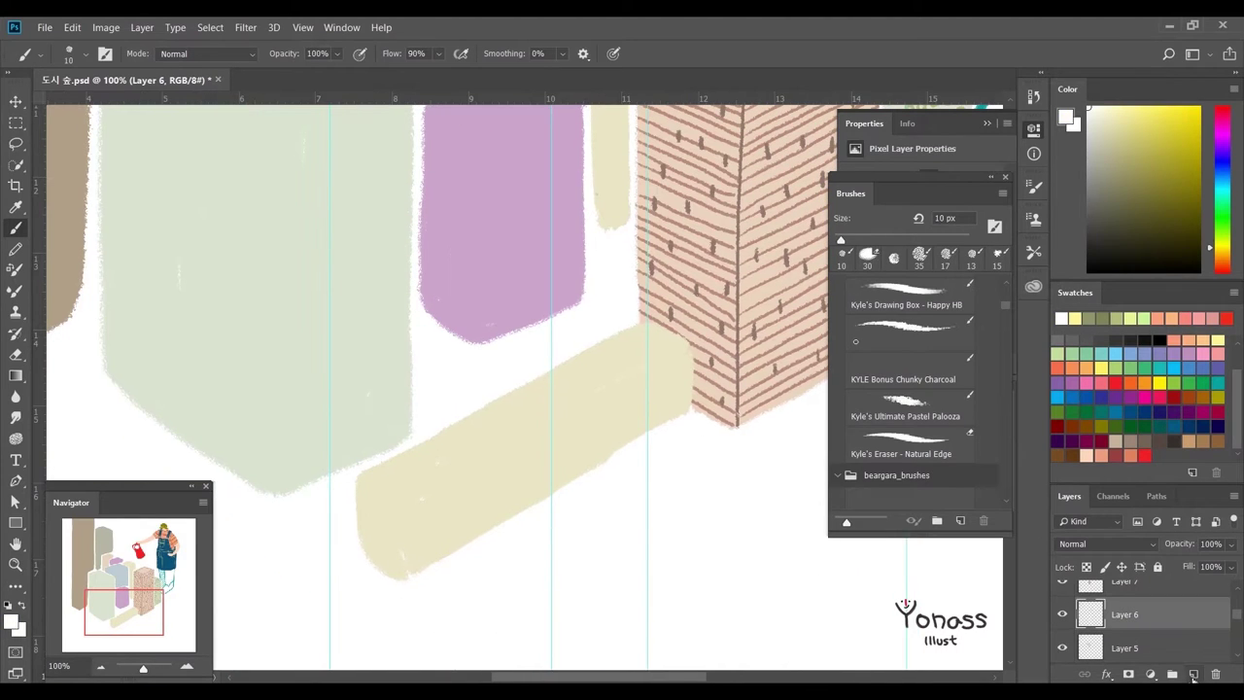
key("ctrl+shift+alt+n")
mouse_move(375, 500)
left_mouse_down()
mouse_move(638, 361)
mouse_move(395, 568)
left_mouse_up()
key("ctrl+z")
left_click_drag(389, 516, 667, 358)
left_click_drag(398, 556, 504, 494)
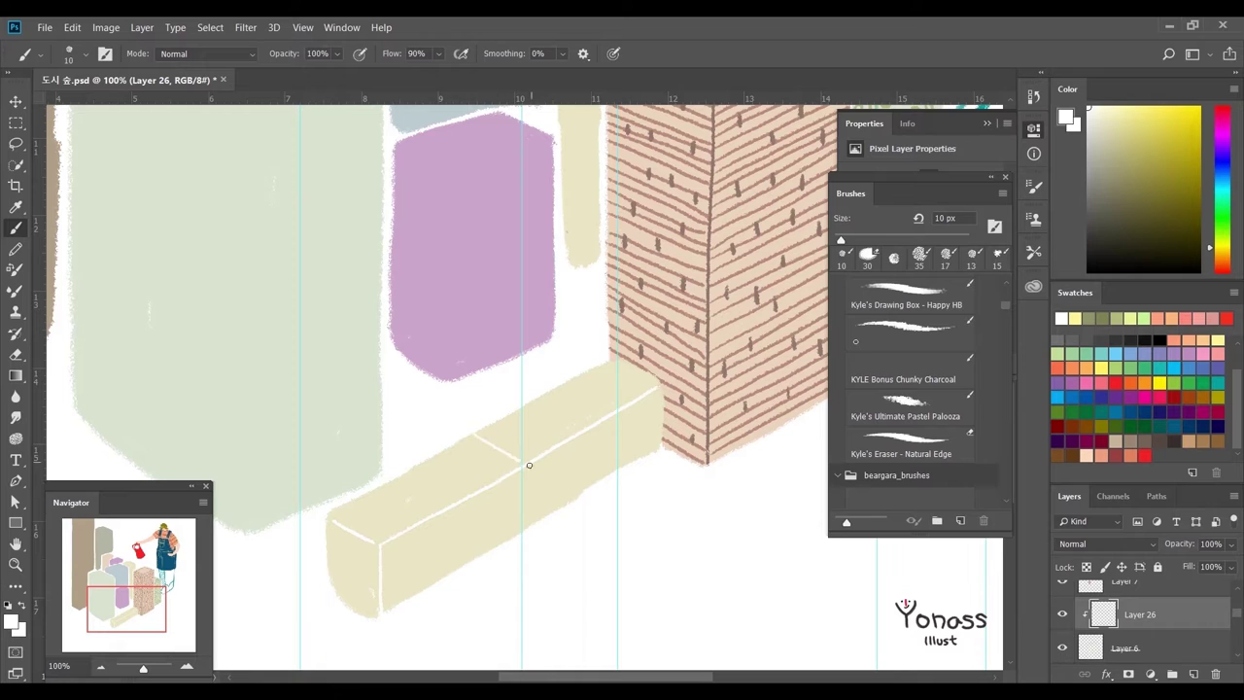
- Split the beige block in two with Kyle's Eraser - Natural Edge and patch the joint in beige
left_click(1150, 641)
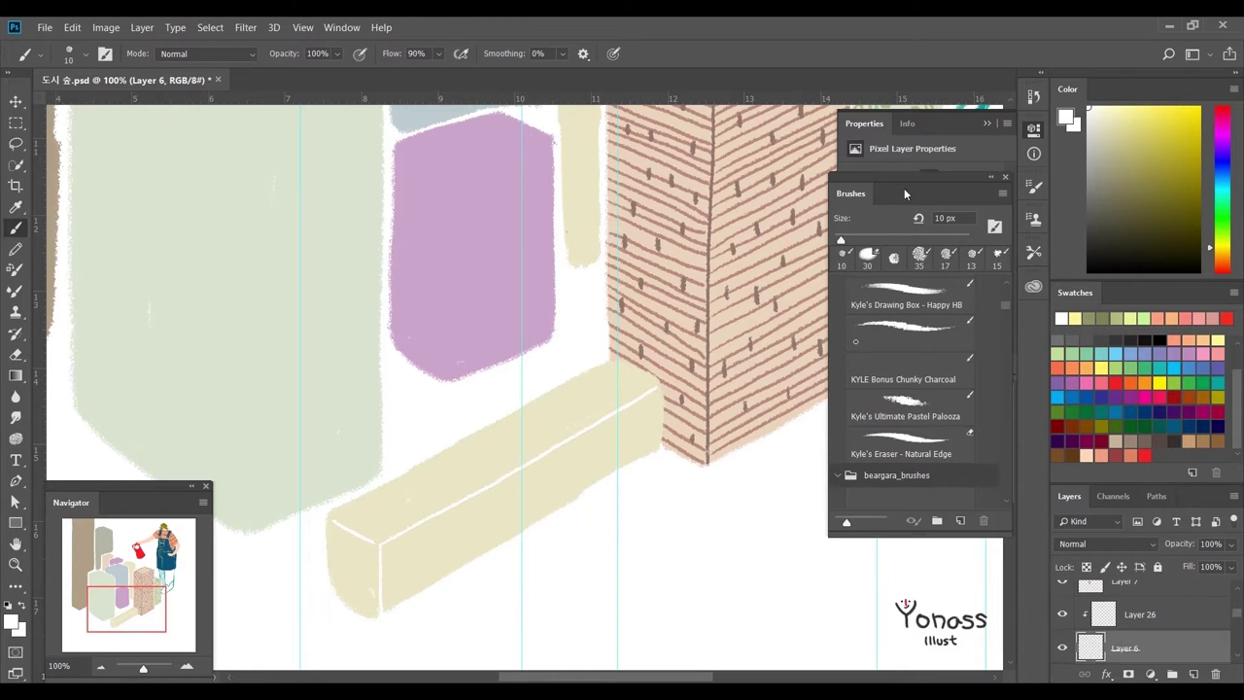
left_click(20, 354)
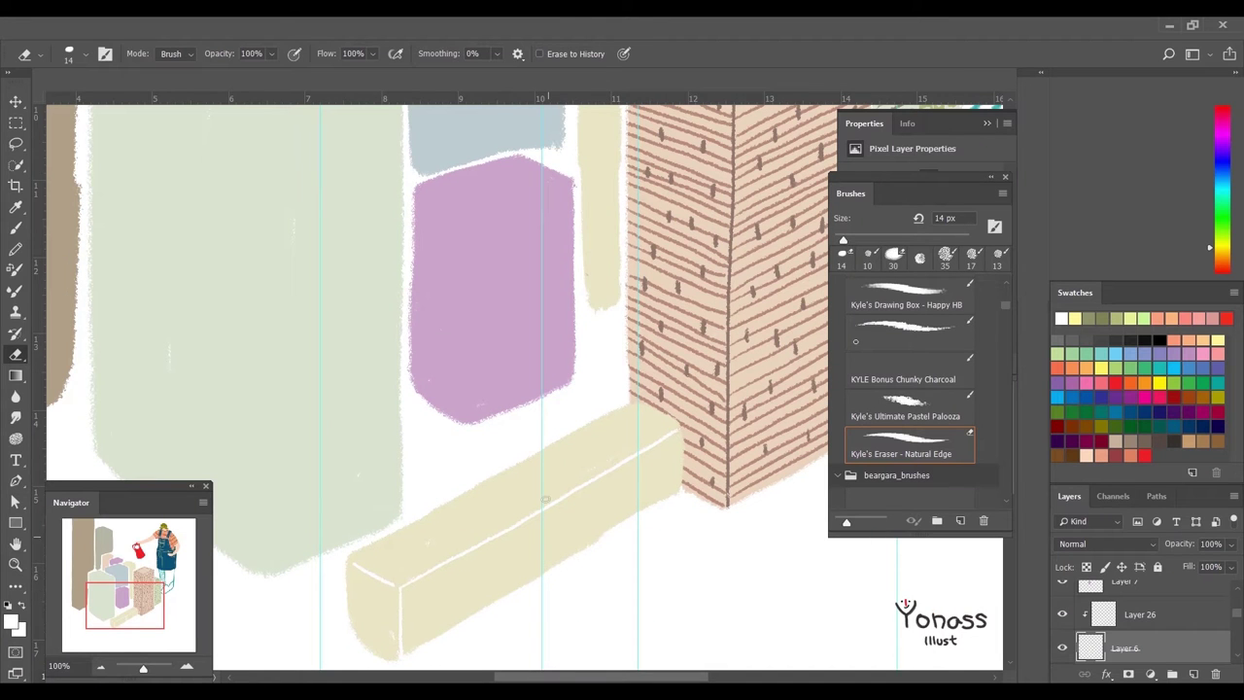
left_click_drag(559, 480, 546, 499)
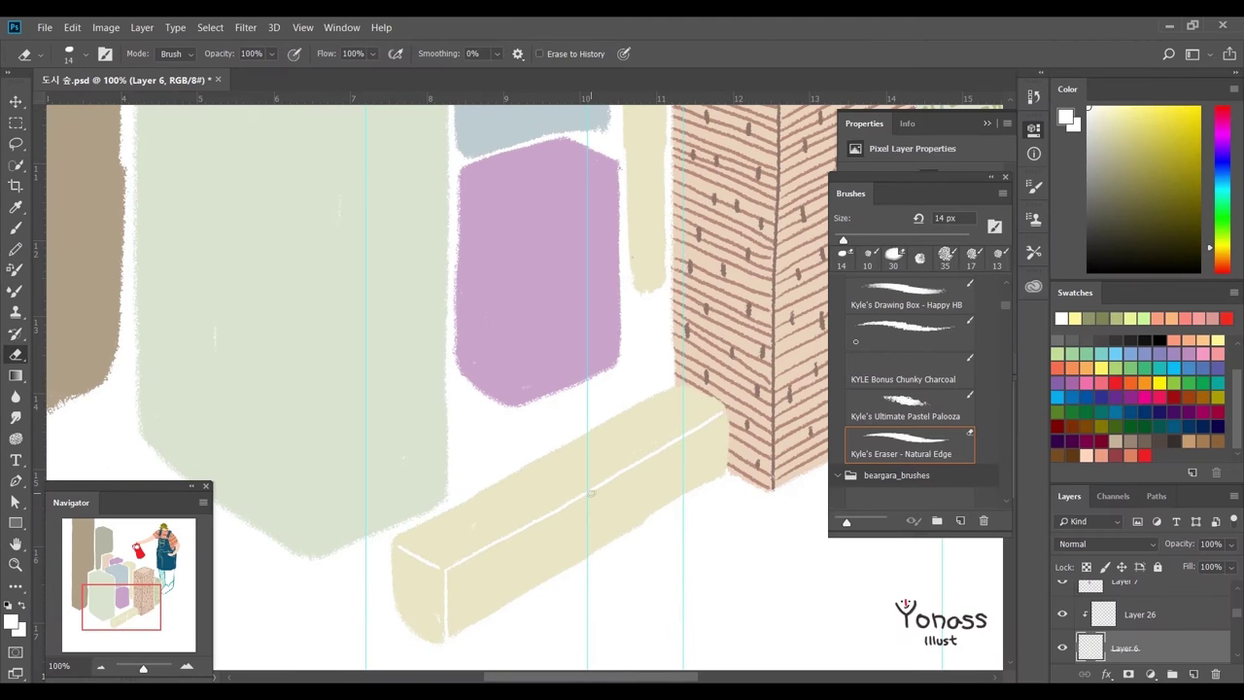
left_click_drag(593, 552, 593, 490)
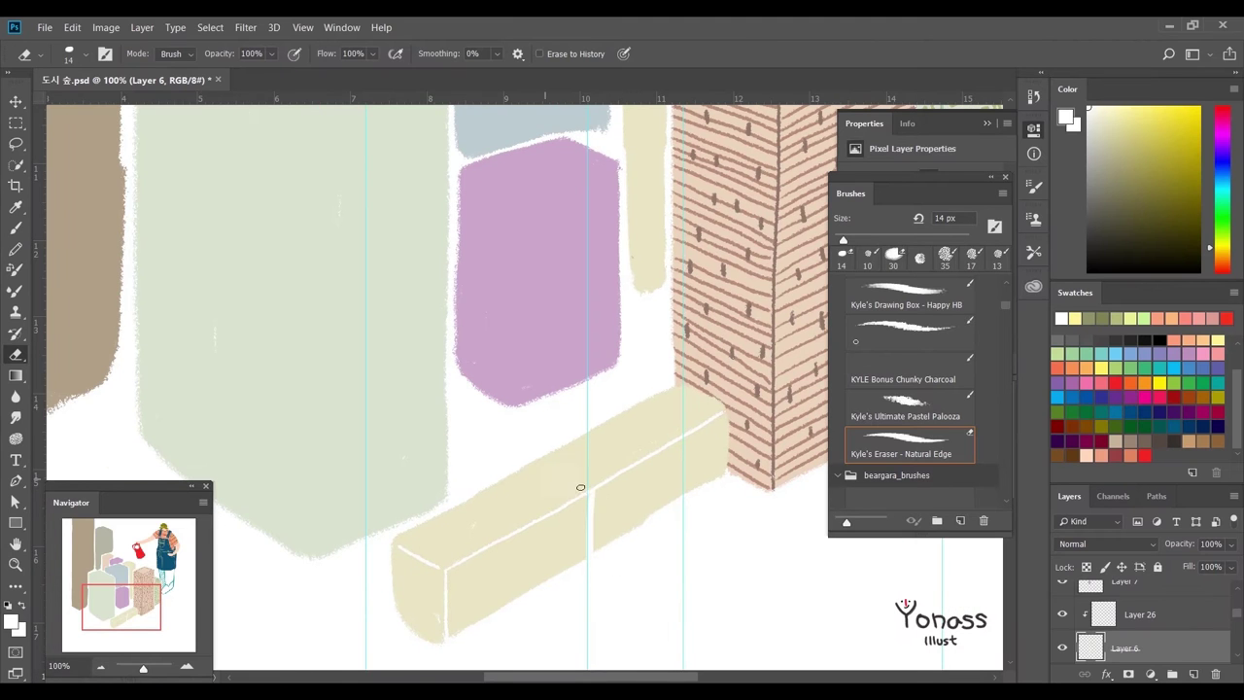
left_click(1163, 620)
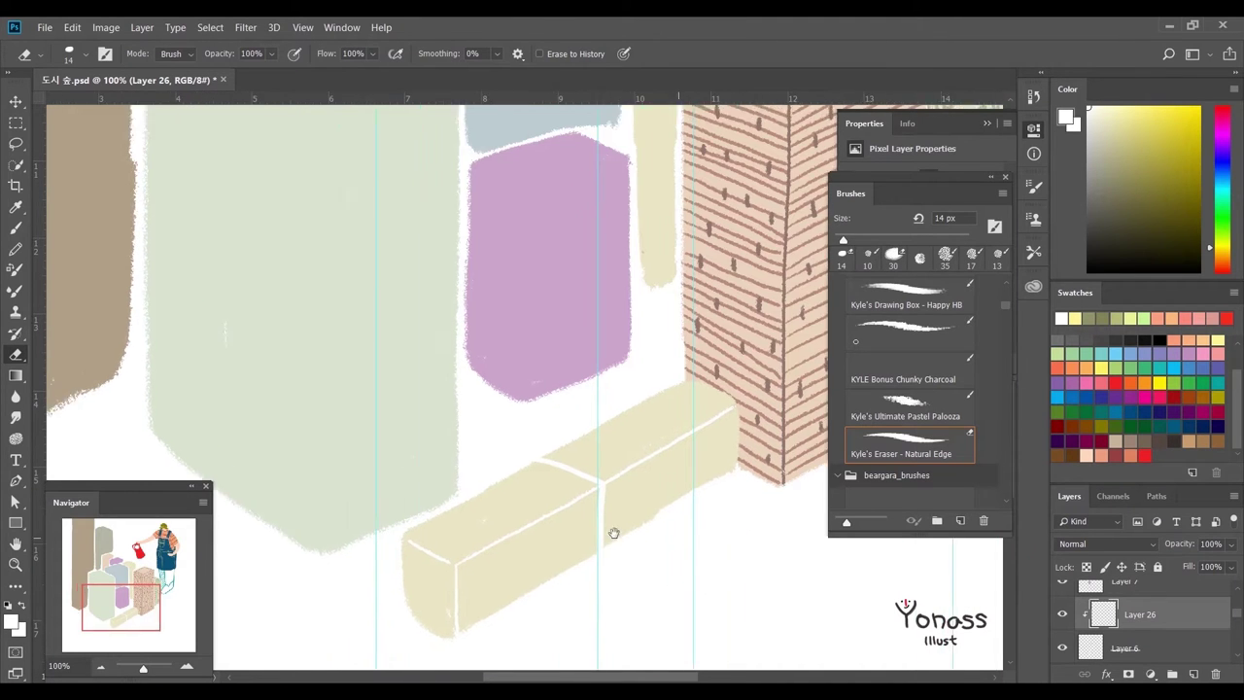
key("b")
left_click(867, 256)
scroll(559, 496, "down", 1)
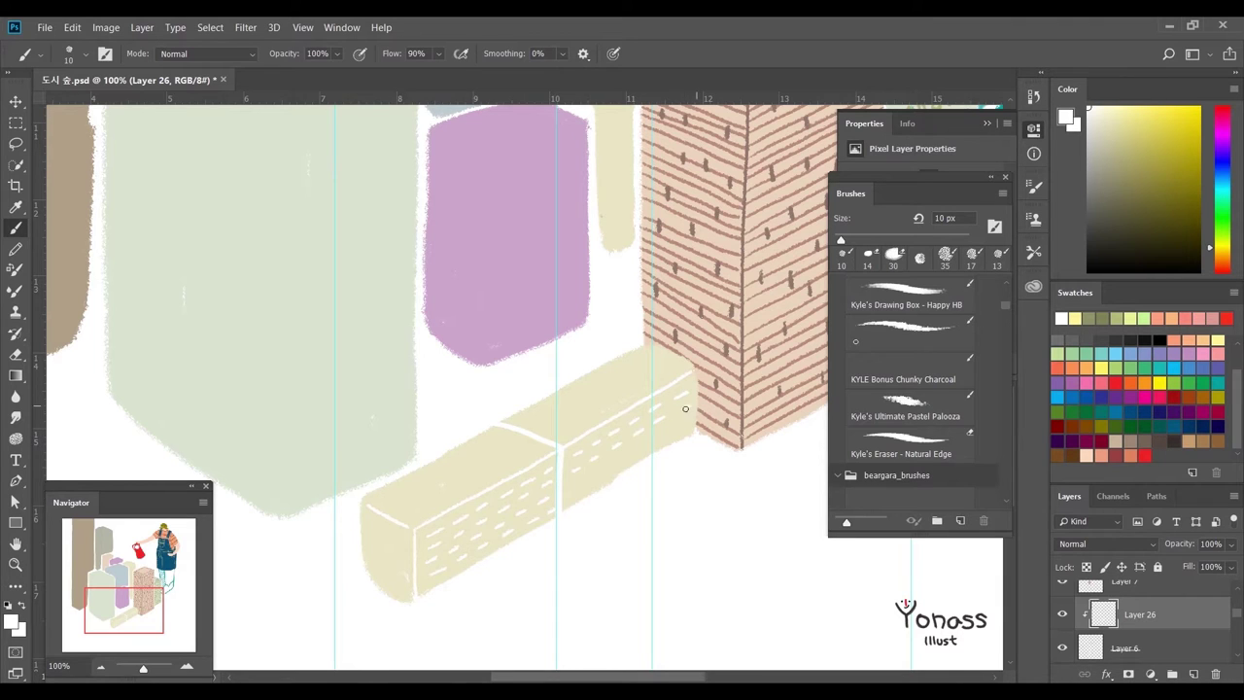
left_click(605, 389, "alt")
left_click(555, 477, "ctrl")
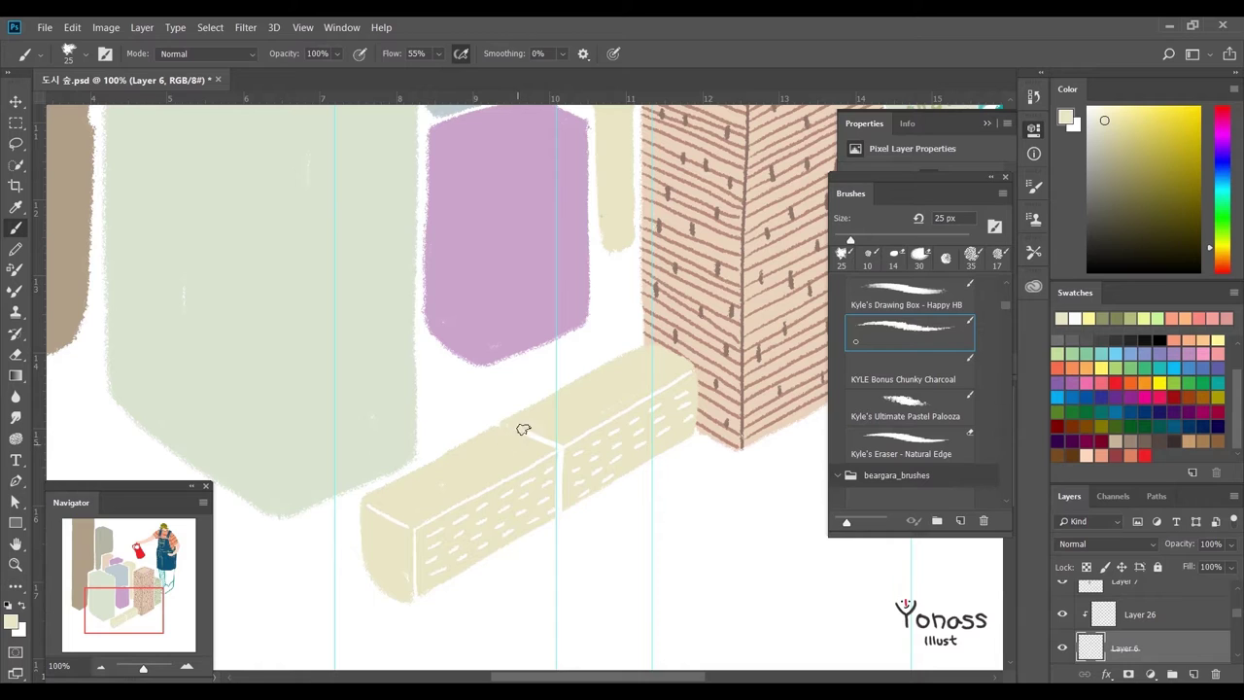
left_click_drag(563, 519, 563, 492)
- Add white lines at the joint and front box's top edge, and tidy the block's bottom-left edge
left_click(1140, 615)
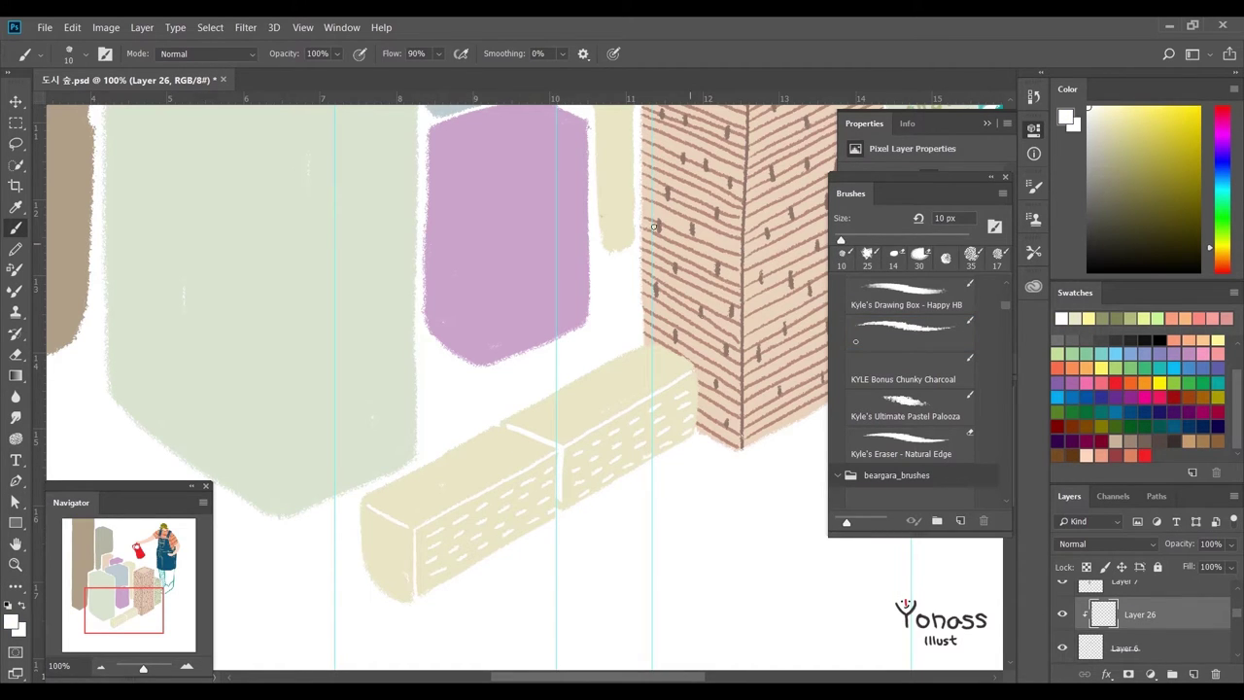
key("ctrl+z")
mouse_move(530, 418)
left_mouse_down()
mouse_move(558, 433)
mouse_move(645, 350)
left_mouse_up()
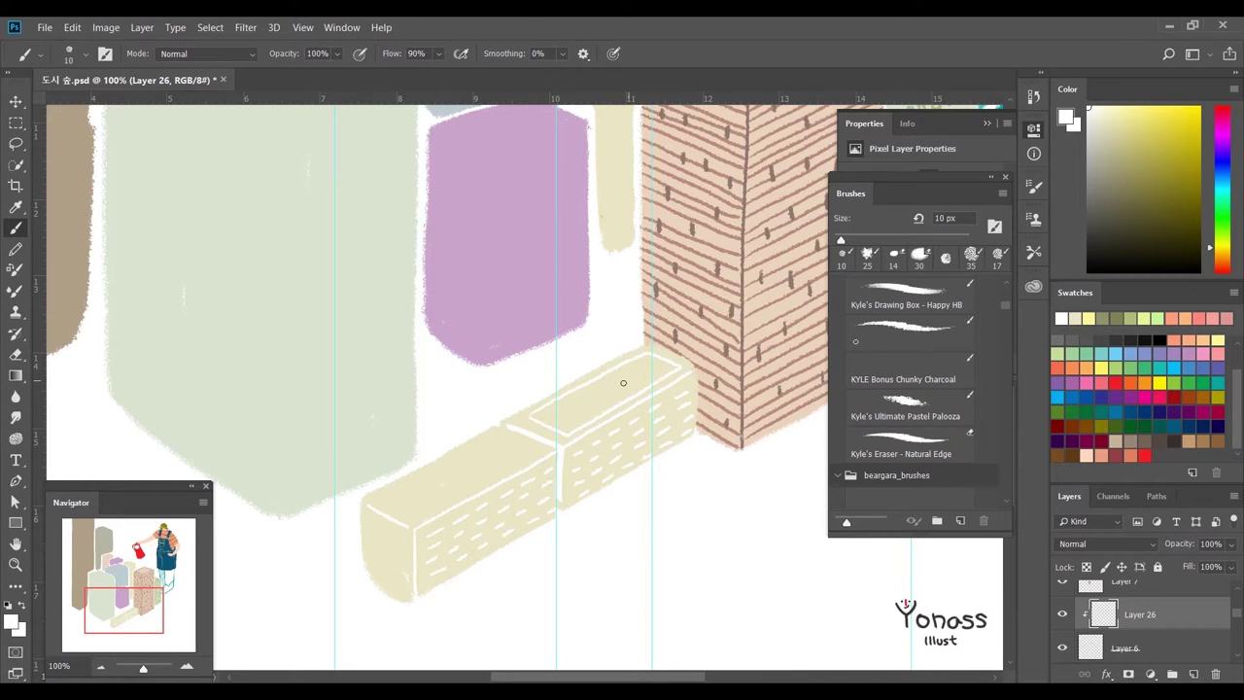
key("ctrl+z")
scroll(640, 389, "down", 1)
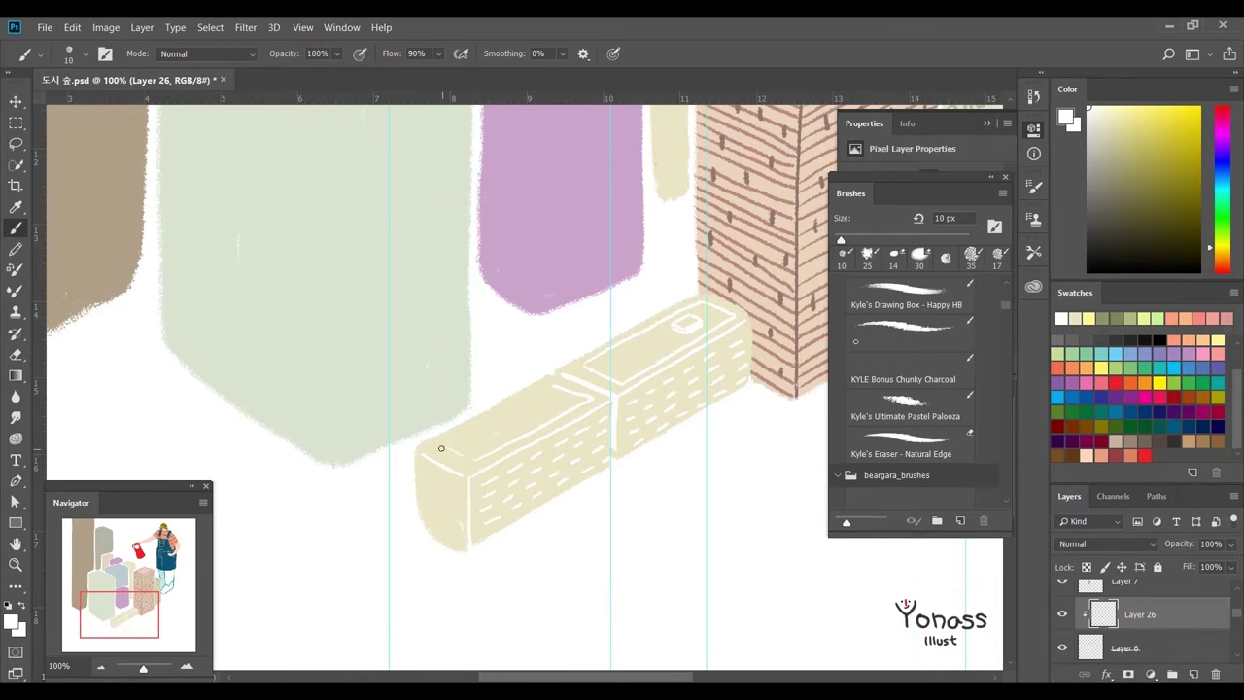
left_click_drag(449, 447, 582, 401)
scroll(535, 414, "down", 1)
key("alt+bracketleft")
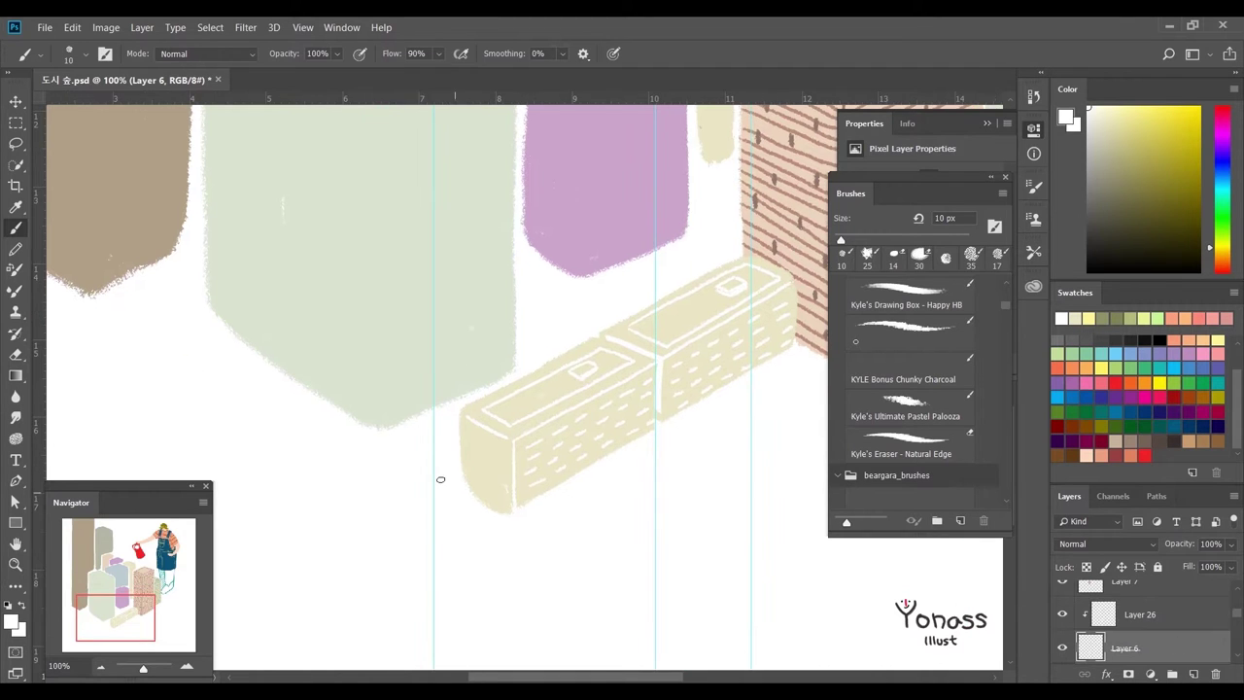
left_click(901, 442)
left_click_drag(465, 473, 492, 489)
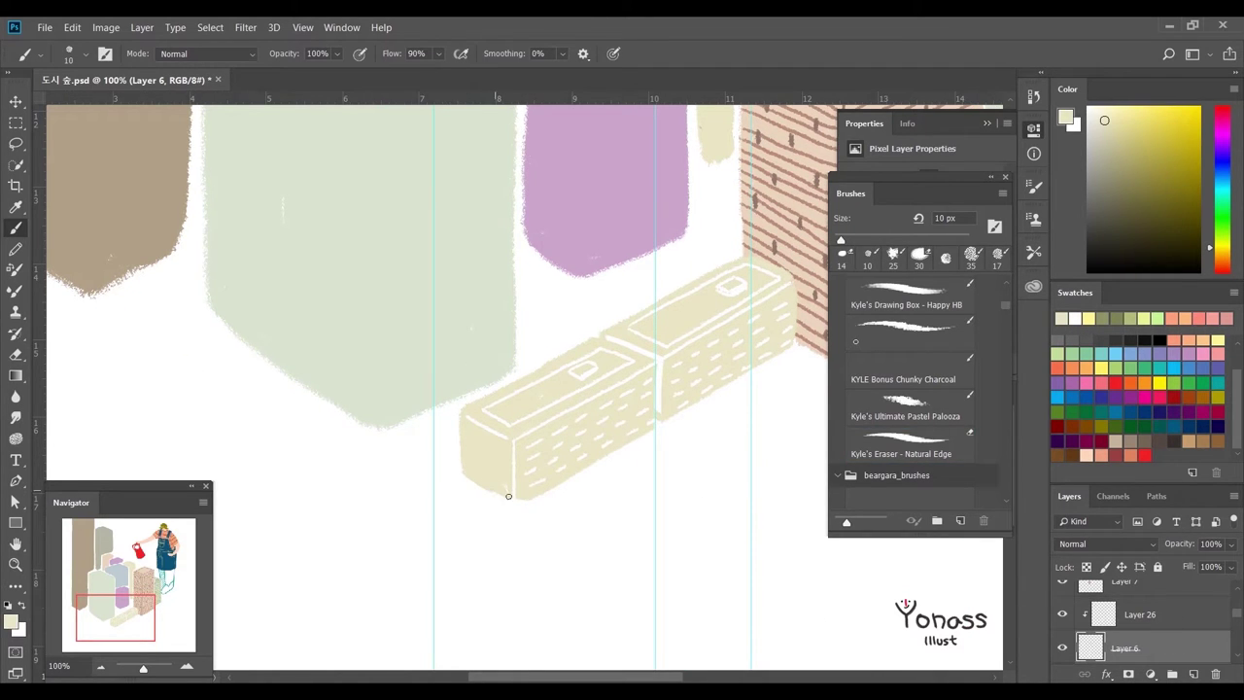
left_click(912, 328)
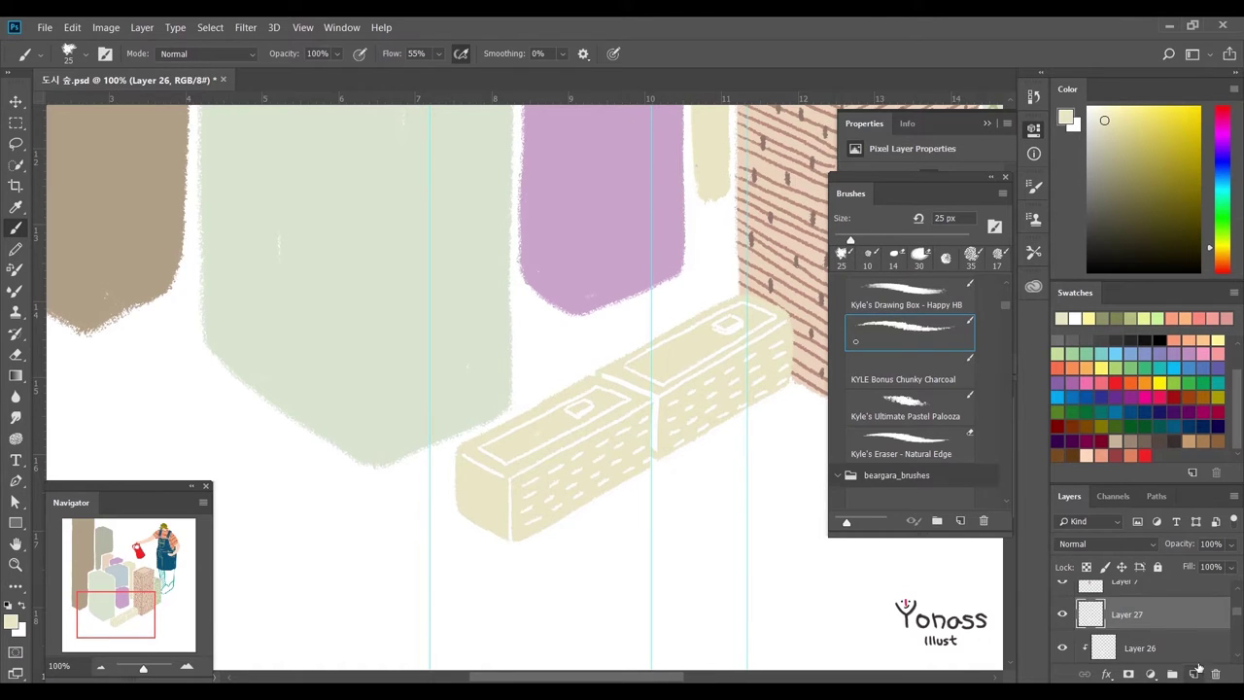
- Outline the boxes' top-right edge, wall junction, seam and front corners in green with the hard pencil
left_click_drag(742, 344, 779, 368)
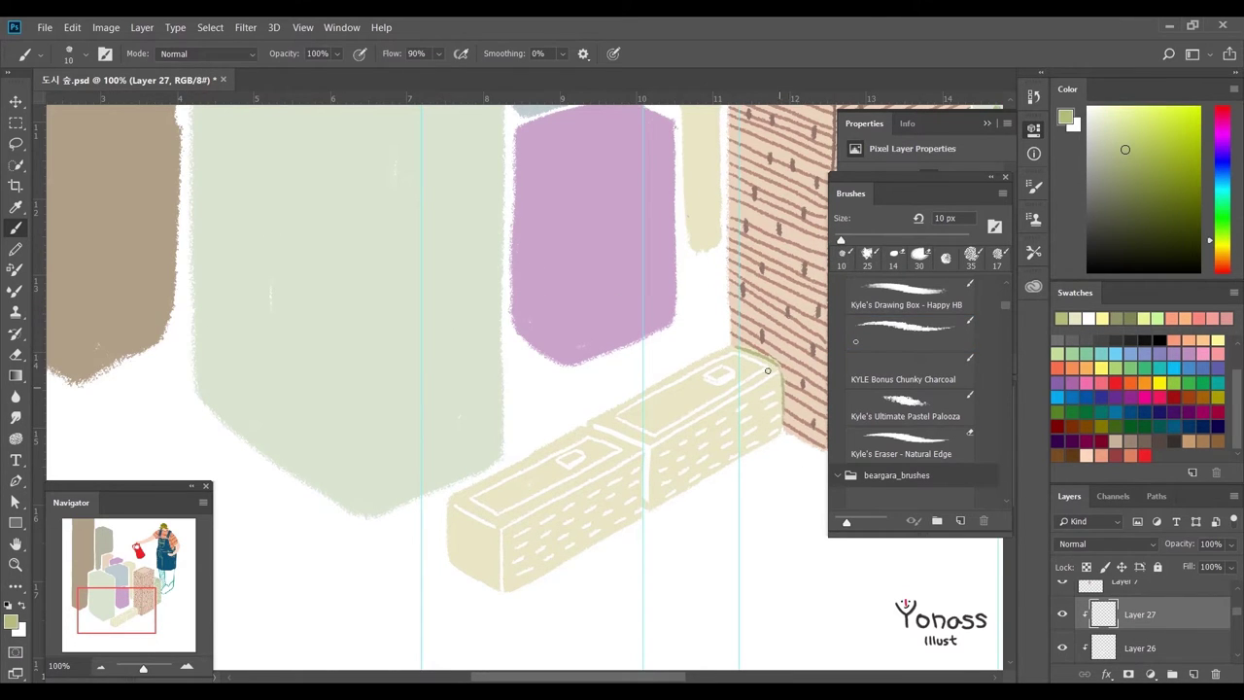
left_click(914, 332)
key("ctrl+alt+g")
mouse_move(739, 344)
left_mouse_down()
mouse_move(783, 366)
mouse_move(785, 436)
left_mouse_up()
scroll(991, 281, "up", 1)
left_click(909, 297)
left_click_drag(636, 448, 542, 370)
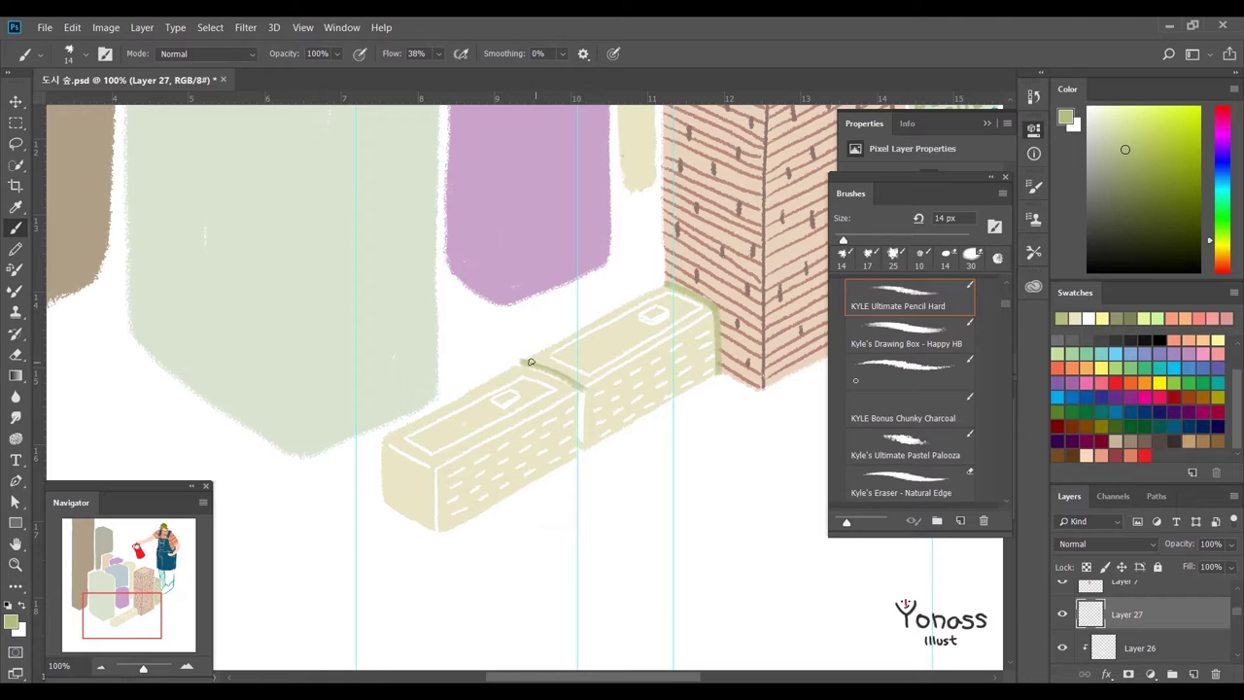
left_click_drag(612, 601, 642, 605)
left_click_drag(604, 397, 606, 453)
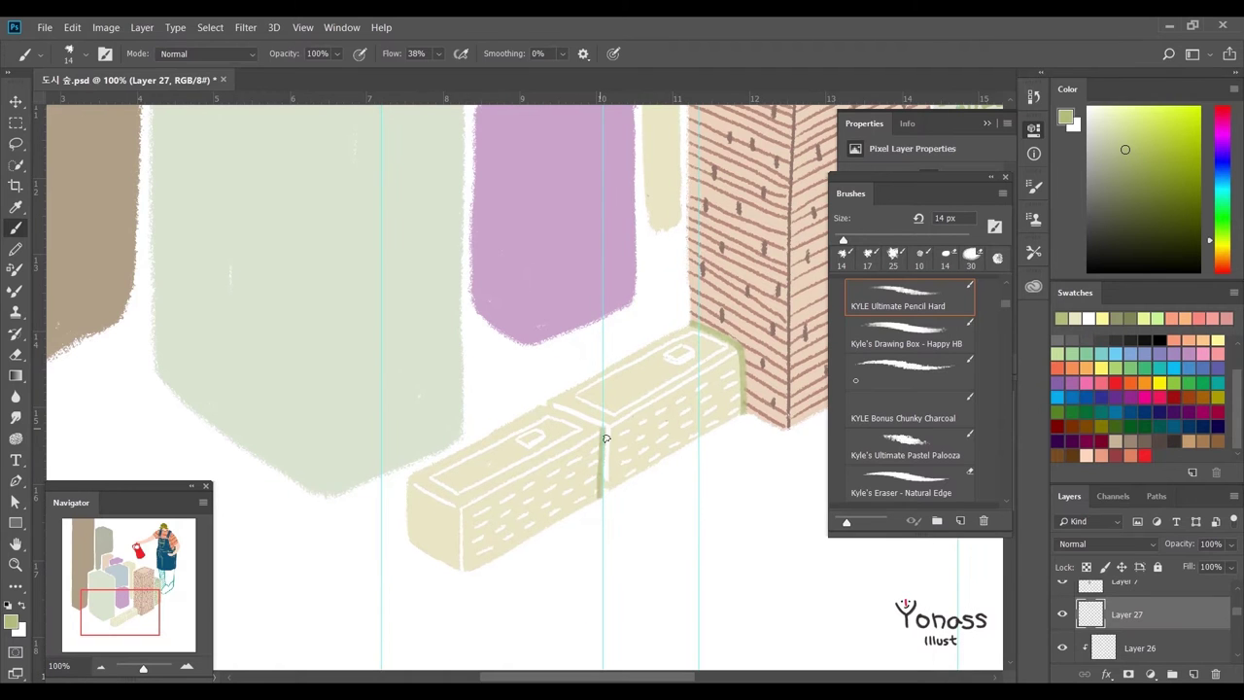
left_click_drag(585, 393, 575, 336)
left_click_drag(498, 457, 492, 402)
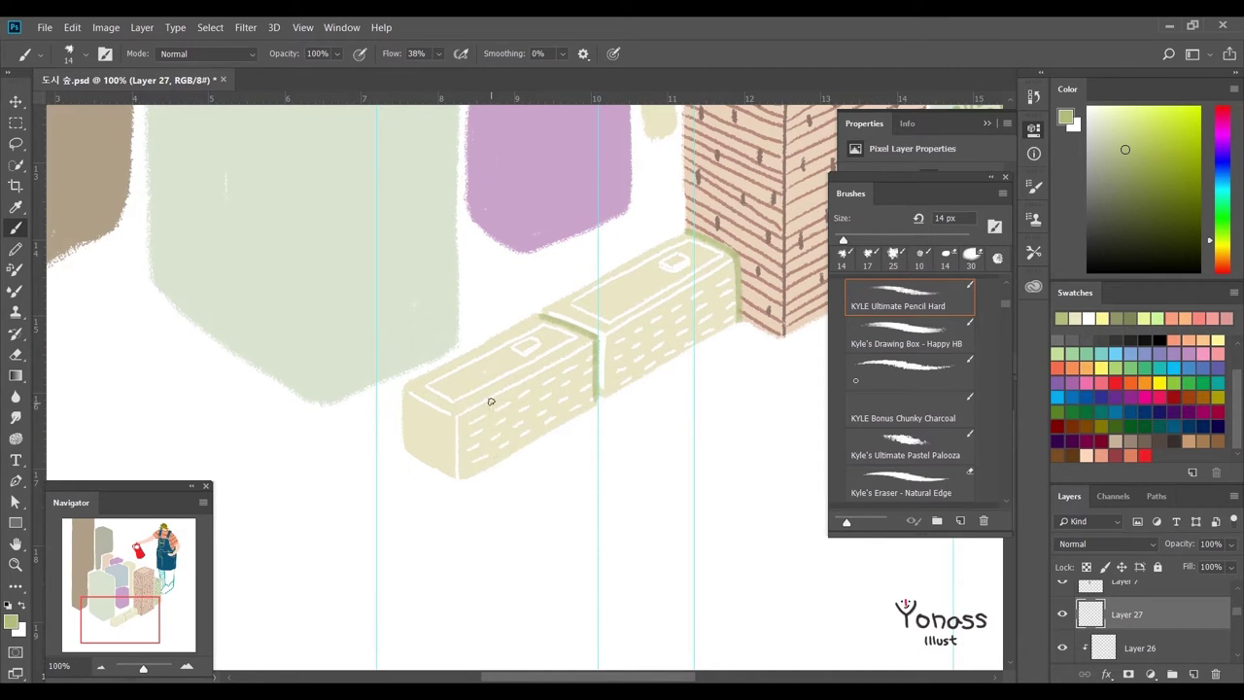
- Hatch the boxes' front faces with green vertical strokes and add finishing edge strokes
left_click_drag(516, 445, 513, 391)
left_click_drag(630, 381, 631, 329)
mouse_move(672, 358)
left_mouse_down()
mouse_move(672, 303)
mouse_move(717, 278)
left_mouse_up()
left_click_drag(680, 251, 690, 319)
left_click_drag(587, 372, 690, 316)
left_click_drag(439, 455, 558, 395)
key("ctrl+0")
key("ctrl+plus")
key("ctrl+plus")
mouse_move(543, 524)
left_mouse_down()
mouse_move(577, 518)
mouse_move(529, 524)
left_mouse_up()
key("alt+bracketleft")
key("alt+bracketleft")
left_click_drag(717, 561, 661, 583)
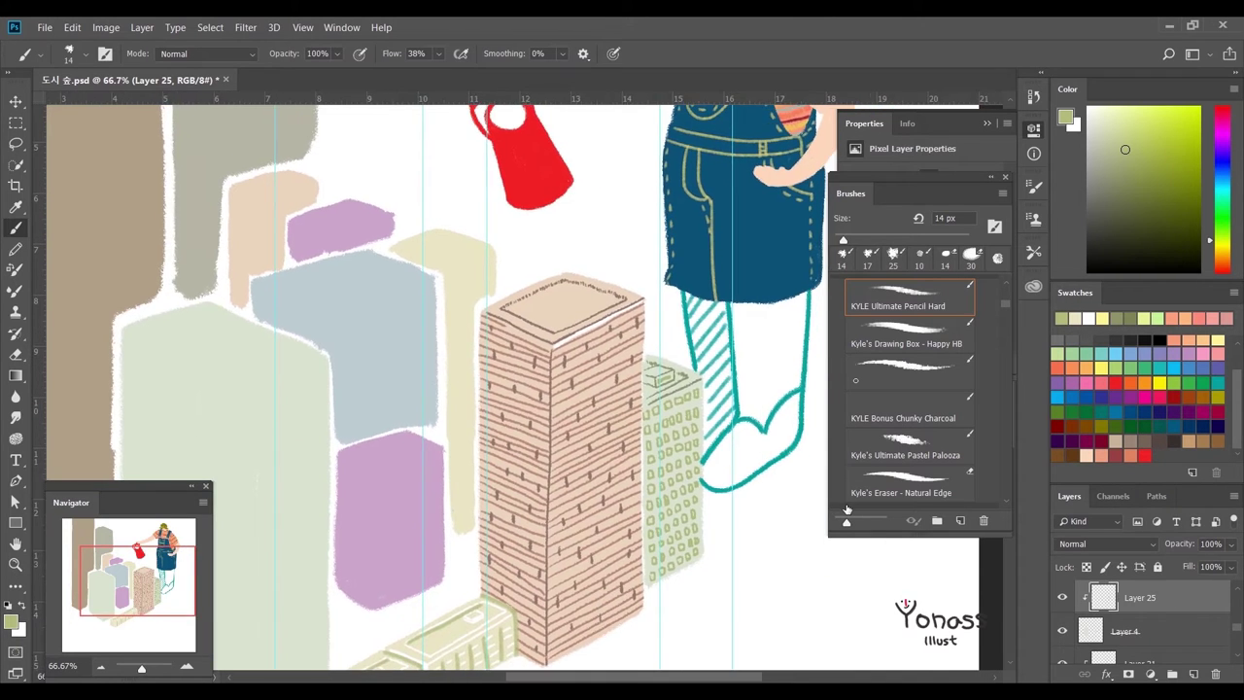
- Zoom to 200% and draw a straight darker line under the small green box
key("ctrl+plus")
key("ctrl+plus")
left_click_drag(464, 408, 594, 402)
key("ctrl+z")
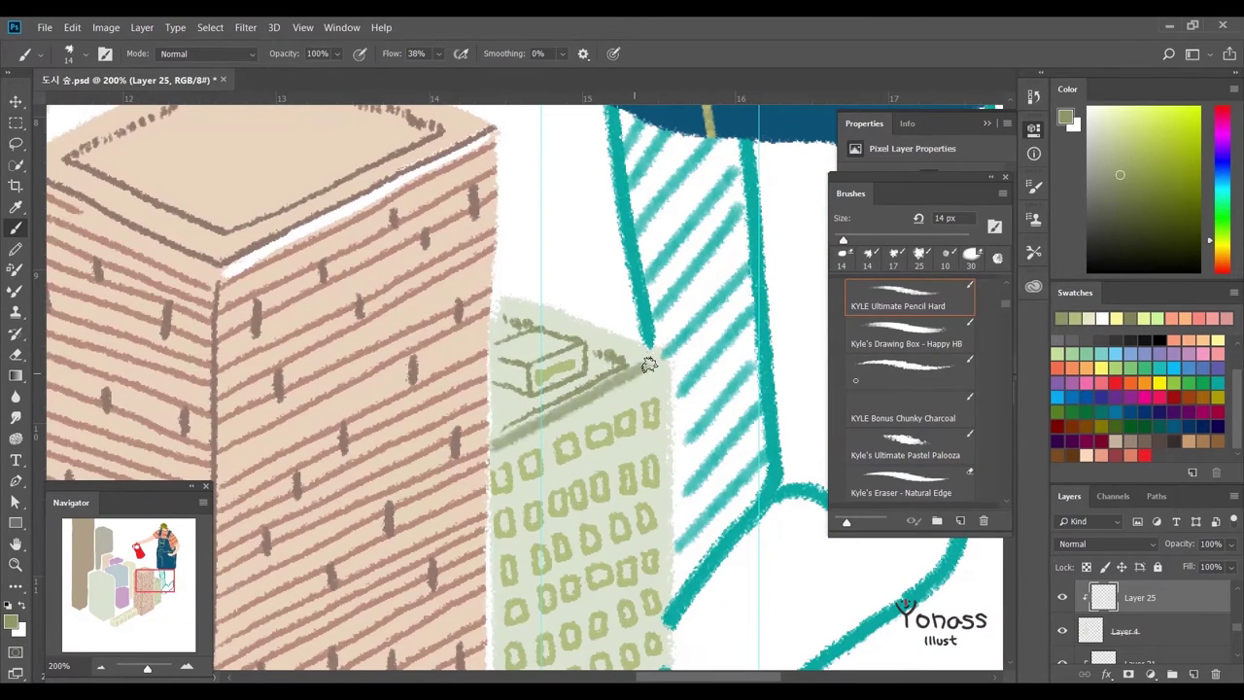
left_click_drag(500, 443, 608, 408)
key("ctrl+z")
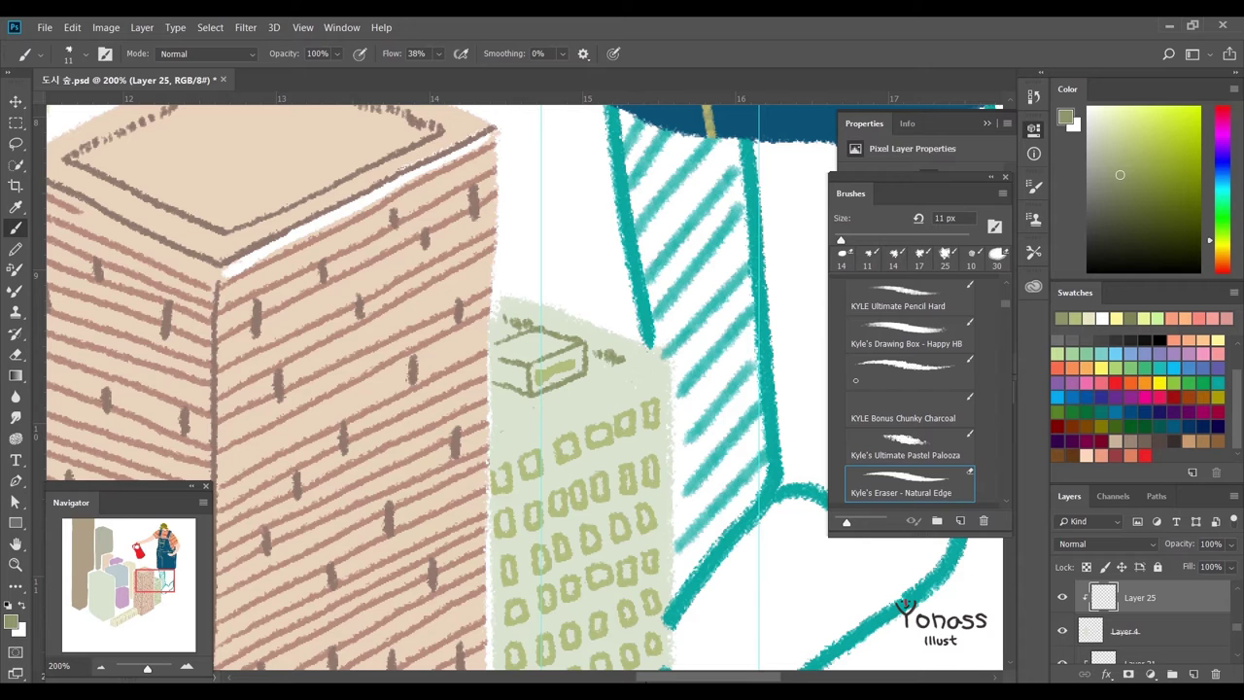
left_click_drag(496, 439, 663, 370)
- Draw the tall green building's two top edges and front corner line, then add Layer 28
left_click_drag(596, 404, 466, 522)
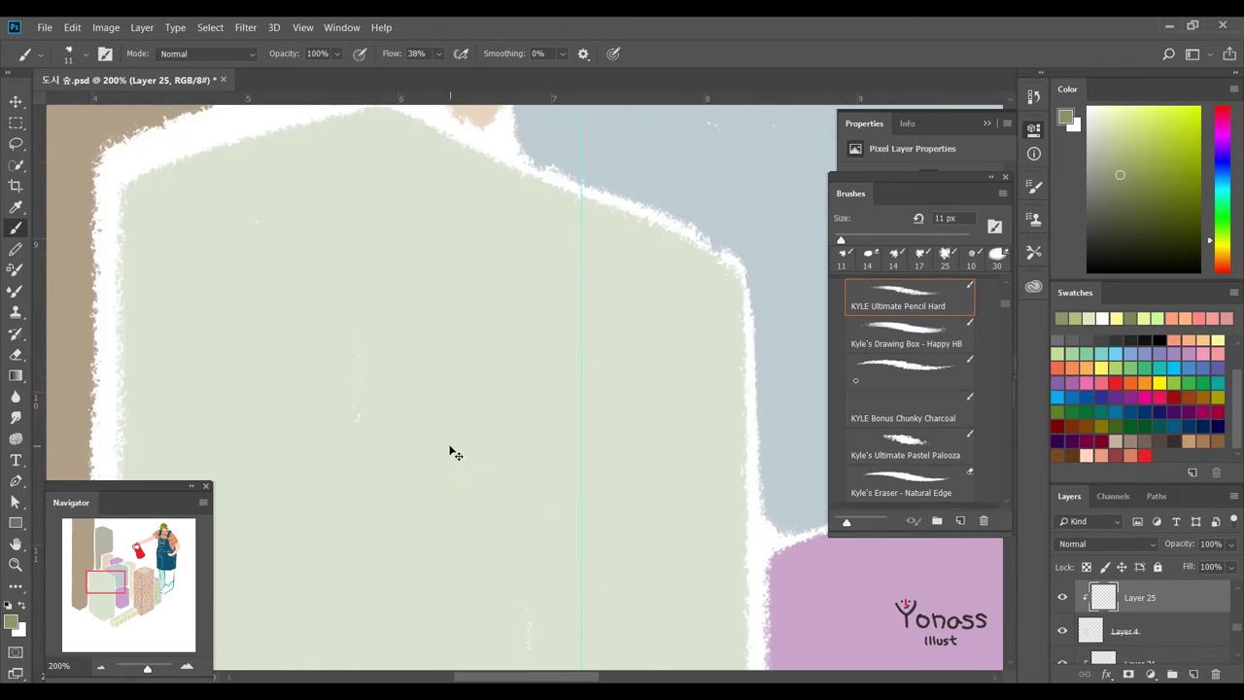
key("ctrl+minus")
left_click_drag(486, 245, 559, 223)
key("ctrl+z")
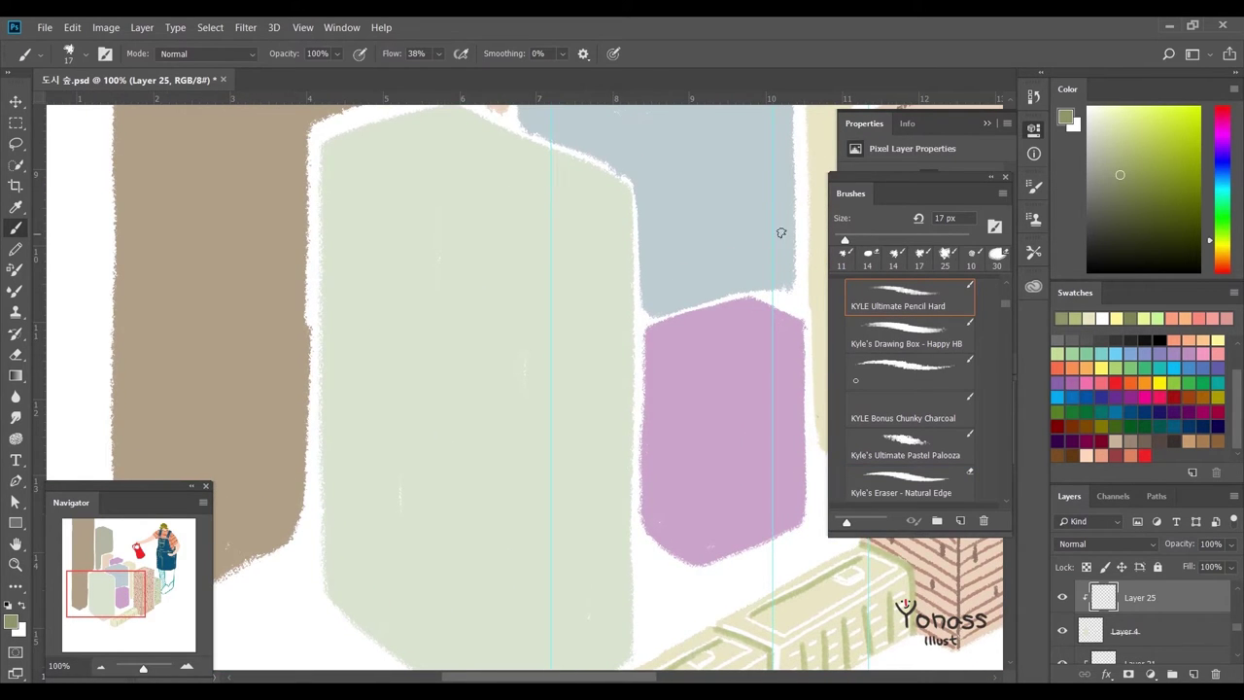
left_click_drag(619, 189, 497, 236)
scroll(504, 187, "down", 2)
left_click_drag(505, 165, 497, 641)
scroll(497, 389, "up", 5)
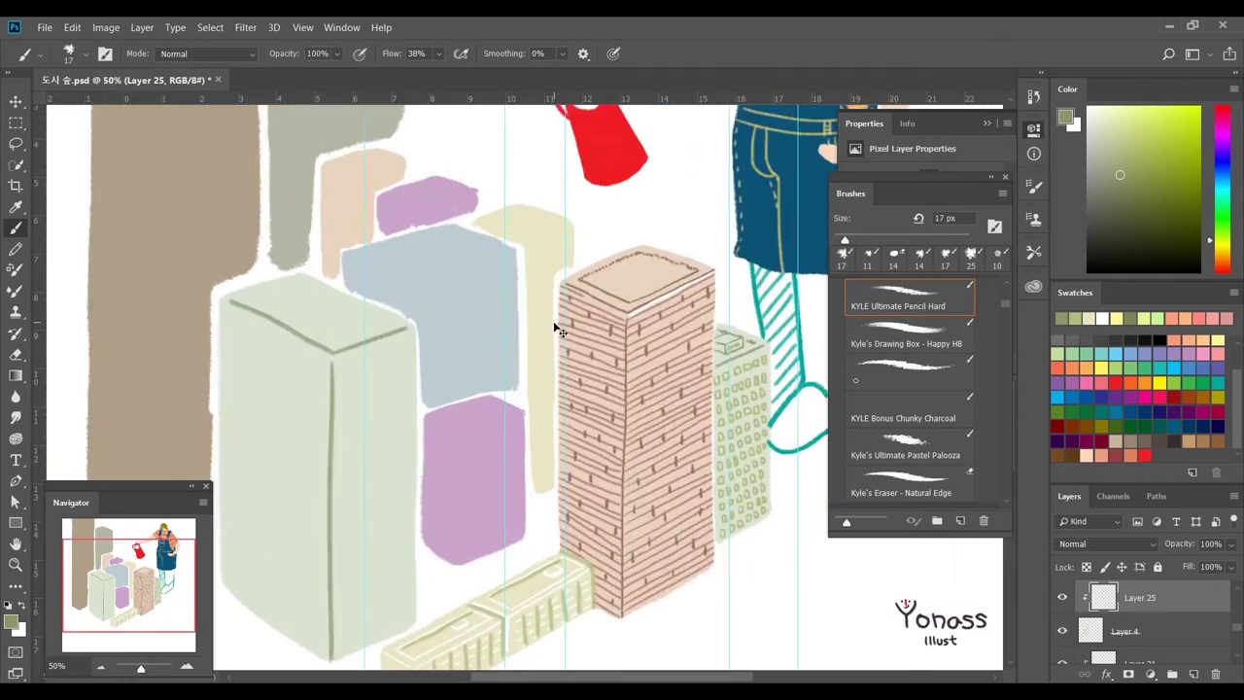
mouse_move(577, 607)
left_mouse_down()
mouse_move(378, 413)
mouse_move(614, 355)
left_mouse_up()
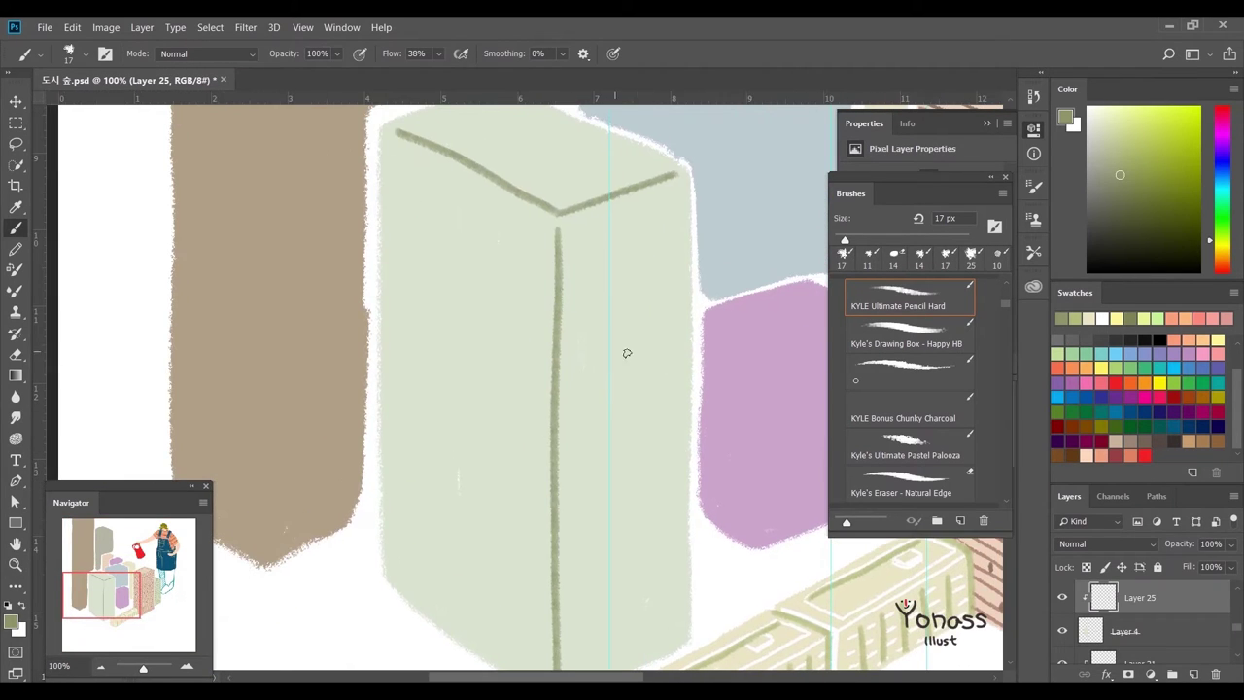
left_click(1194, 674)
key("period")
key("period")
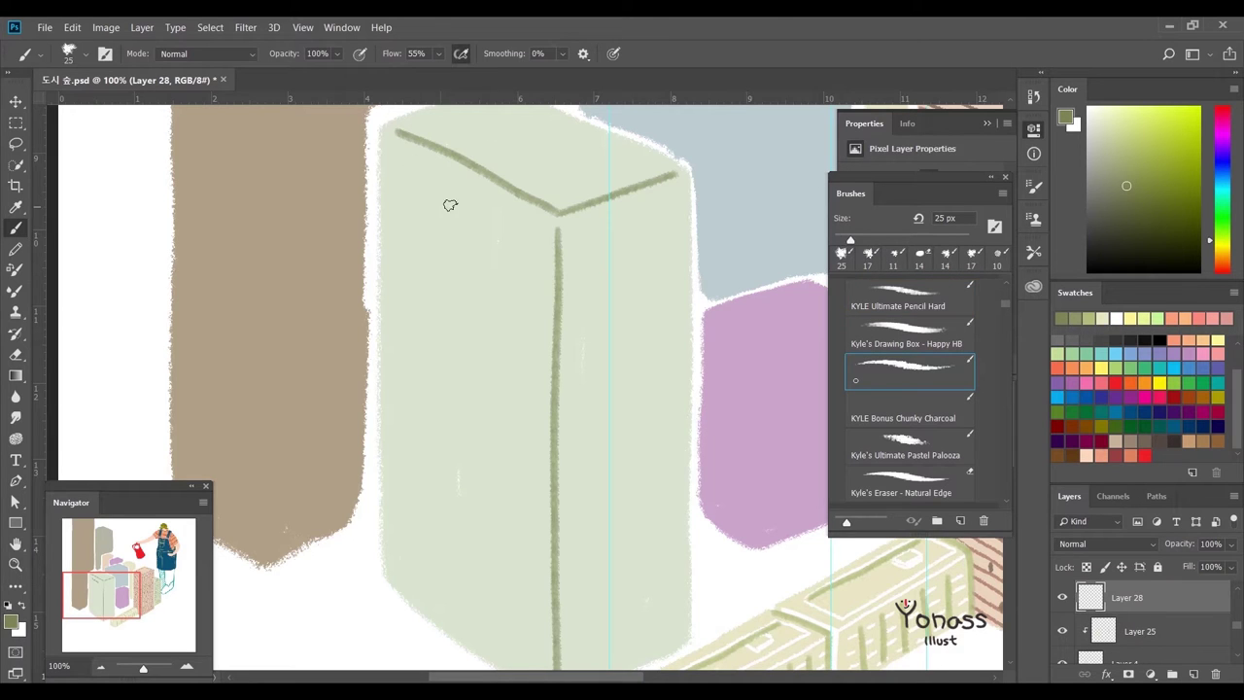
- Outline and fill the tall building's left-face window panel in dark green
left_click_drag(413, 195, 414, 583)
key("ctrl+z")
mouse_move(411, 189)
left_mouse_down()
mouse_move(500, 535)
mouse_move(399, 486)
left_mouse_up()
scroll(495, 545, "down", 1)
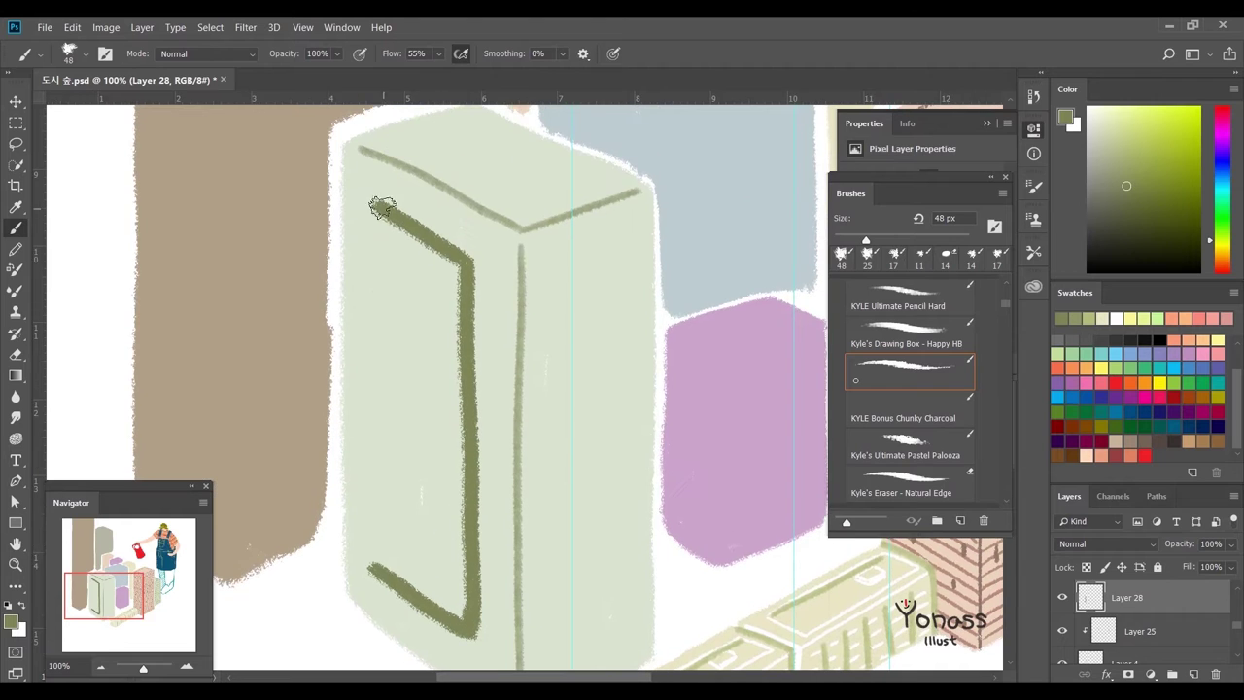
left_click_drag(372, 204, 381, 569)
mouse_move(374, 526)
left_mouse_down()
mouse_move(389, 547)
mouse_move(458, 535)
mouse_move(389, 264)
mouse_move(461, 309)
mouse_move(402, 519)
mouse_move(428, 564)
left_mouse_up()
scroll(417, 380, "down", 2)
key("bracketleft")
key("bracketleft")
key("bracketleft")
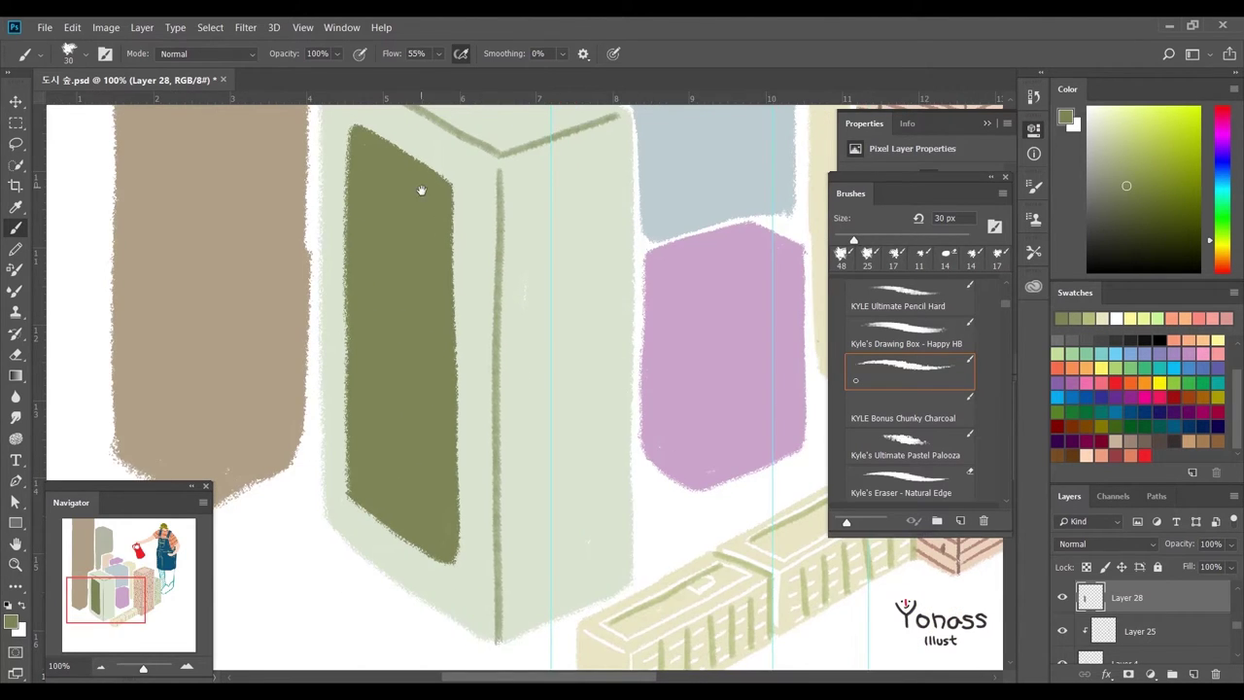
scroll(389, 194, "up", 1)
mouse_move(364, 174)
left_mouse_down()
mouse_move(445, 233)
mouse_move(450, 593)
mouse_move(414, 532)
mouse_move(462, 603)
mouse_move(465, 590)
left_mouse_up()
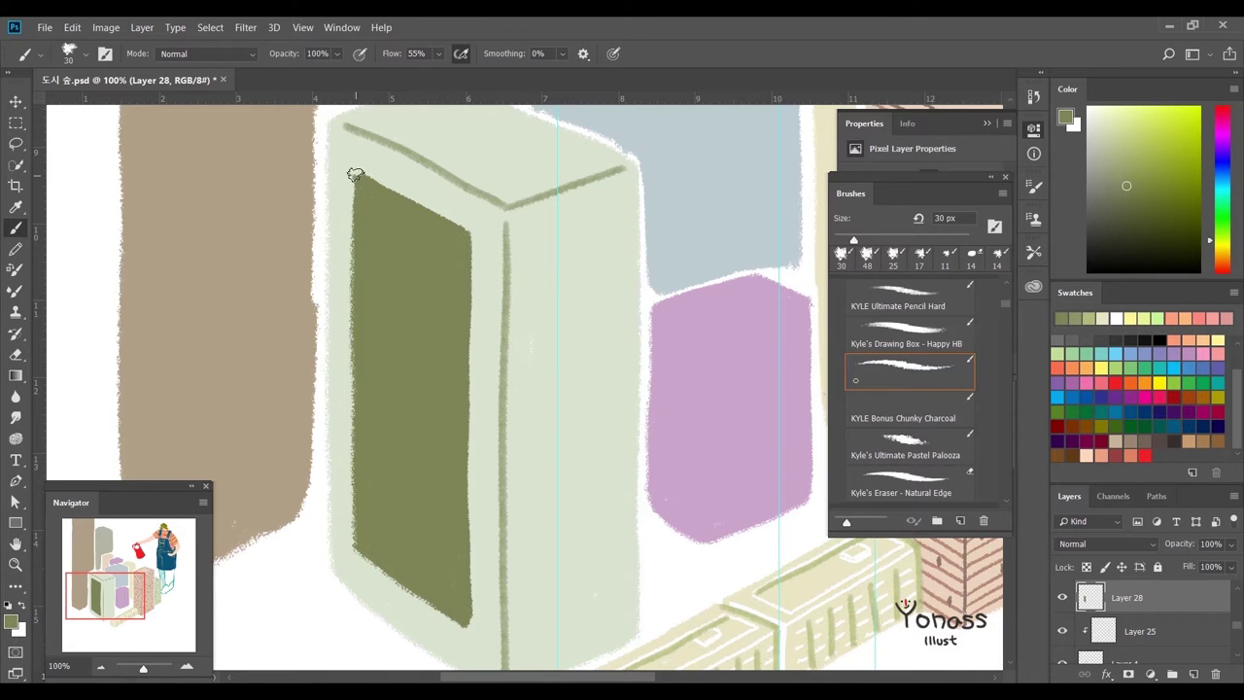
- Paint and thicken the first dark green vertical stripe on the right face
left_click_drag(354, 483, 258, 454)
left_click_drag(440, 209, 436, 583)
left_click(439, 622, "shift")
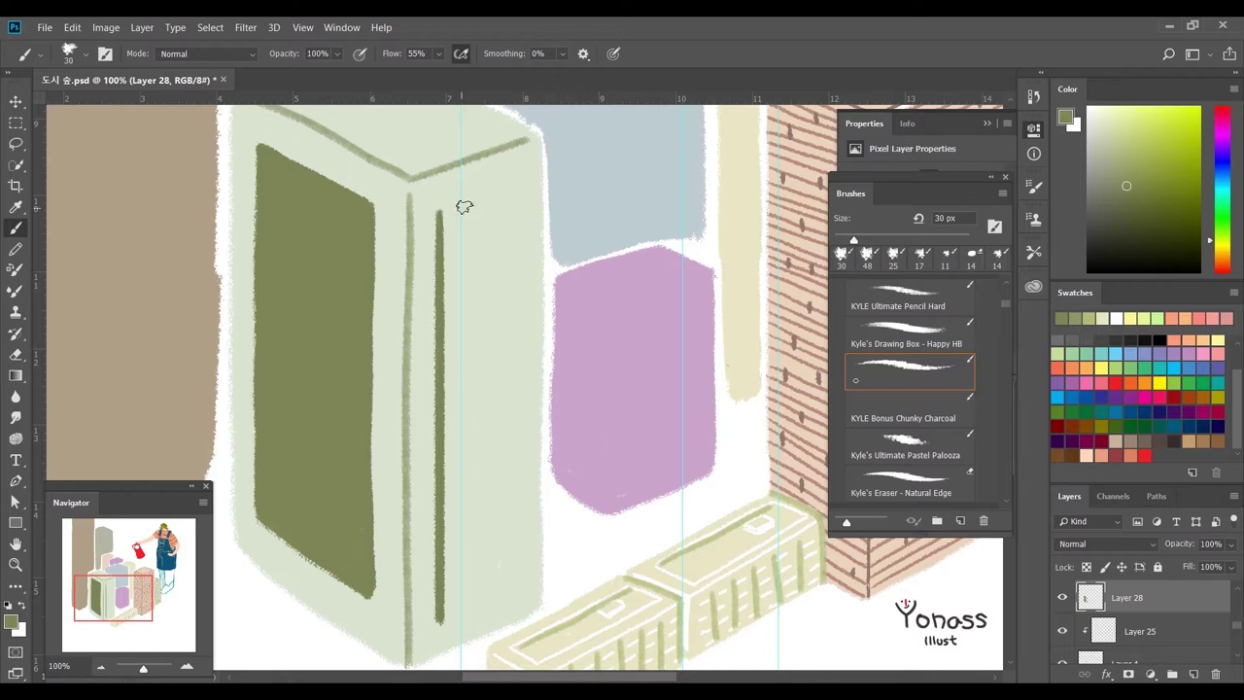
left_click(439, 208)
left_click(439, 624, "shift")
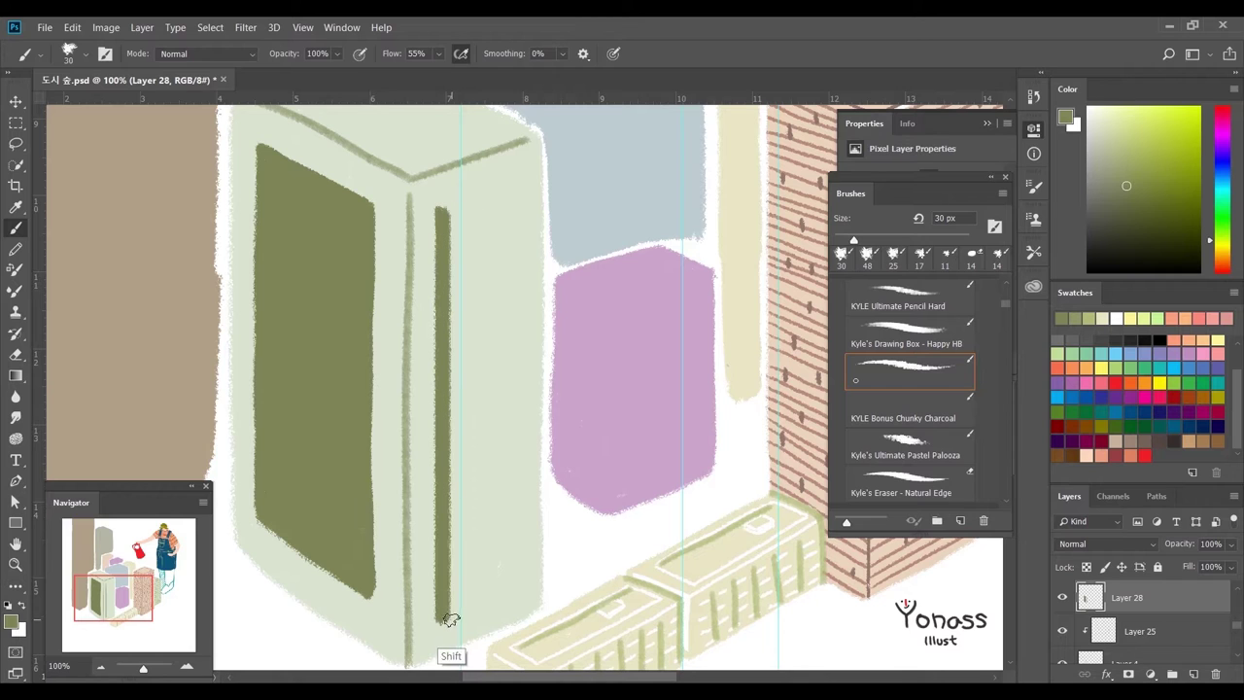
- Add a second and third dark green stripe beside the first
left_click(483, 192)
left_click(483, 609, "shift")
left_click(483, 192)
left_click(483, 609, "shift")
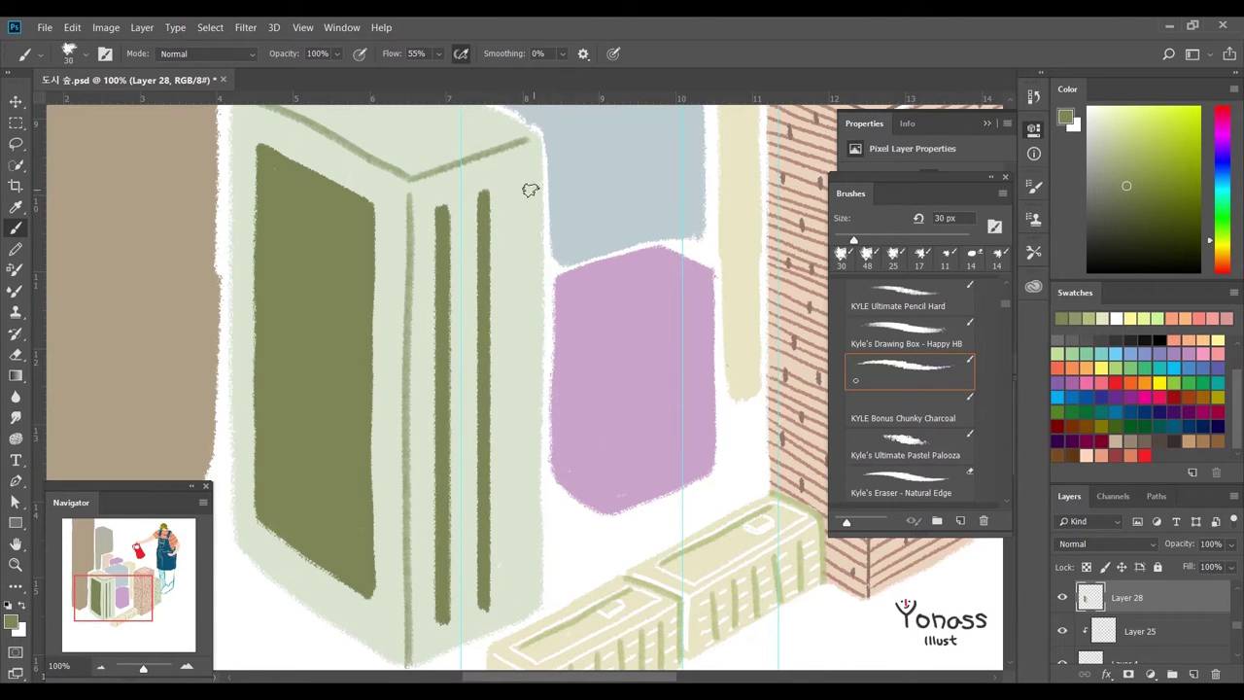
left_click(522, 185)
left_click(530, 607, "shift")
left_click(518, 185)
left_click(529, 610, "shift")
left_click_drag(358, 233, 402, 279)
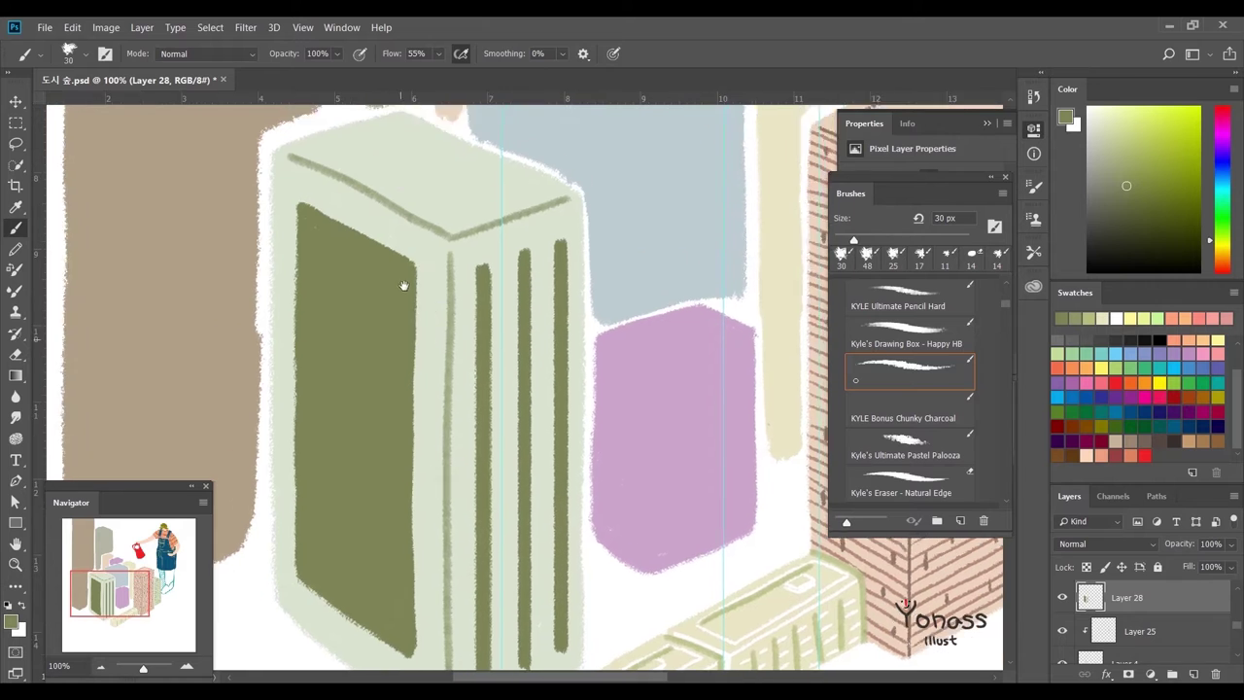
- Add Layer 29 clipped to the layer below for window details
key("ctrl+shift+alt+n")
left_click(1143, 631, "alt")
scroll(439, 280, "left", 3)
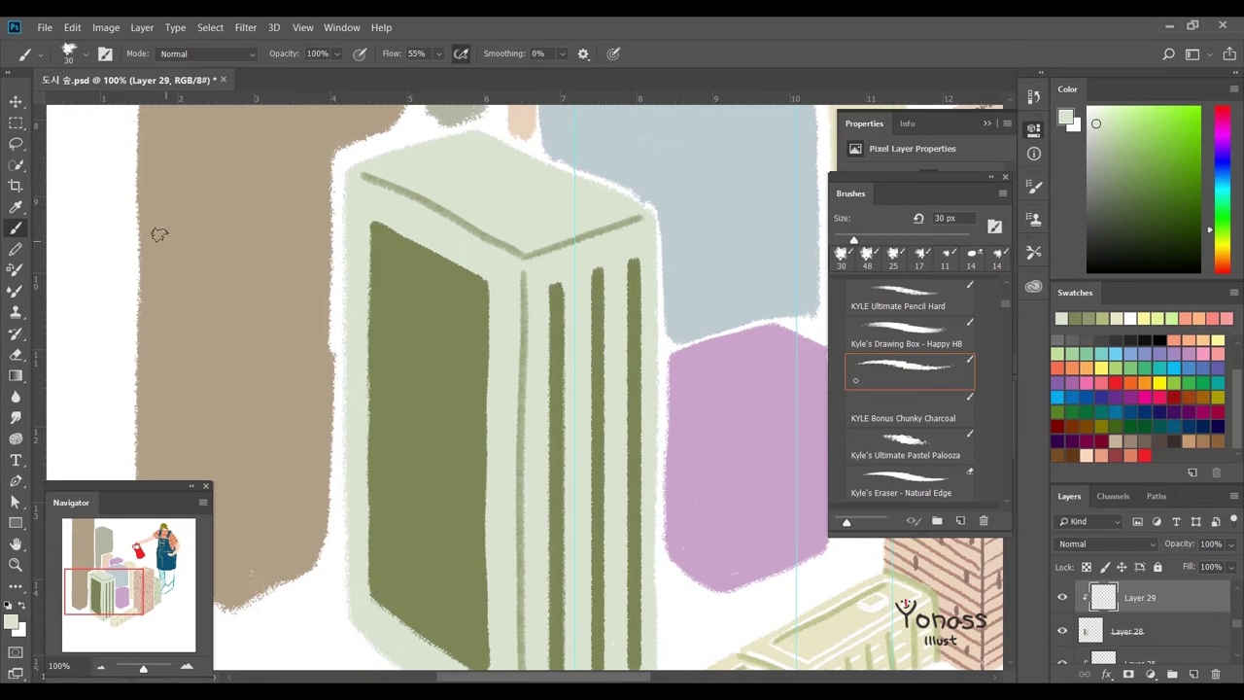
- With Kyle's Ultimate Pastel Palooza at 11 px, paint light horizontal lines across the panel's top
left_click(904, 447)
left_click_drag(874, 241, 844, 240)
scroll(467, 256, "down", 1)
mouse_move(362, 209)
left_mouse_down()
mouse_move(477, 259)
mouse_move(354, 233)
mouse_move(479, 309)
left_mouse_up()
mouse_move(478, 330)
left_mouse_down()
mouse_move(356, 280)
mouse_move(453, 346)
mouse_move(331, 268)
mouse_move(453, 315)
left_mouse_up()
- Continue the light horizontal window lines down to the panel's bottom
scroll(355, 280, "down", 2)
scroll(453, 315, "down", 1)
mouse_move(323, 292)
left_mouse_down()
mouse_move(442, 362)
mouse_move(323, 293)
mouse_move(441, 387)
mouse_move(323, 338)
mouse_move(441, 432)
left_mouse_up()
mouse_move(441, 455)
left_mouse_down()
mouse_move(322, 385)
mouse_move(441, 478)
left_mouse_up()
mouse_move(441, 514)
left_mouse_down()
mouse_move(316, 444)
mouse_move(424, 501)
mouse_move(319, 456)
left_mouse_up()
scroll(443, 388, "up", 1)
left_click_drag(478, 243, 578, 203)
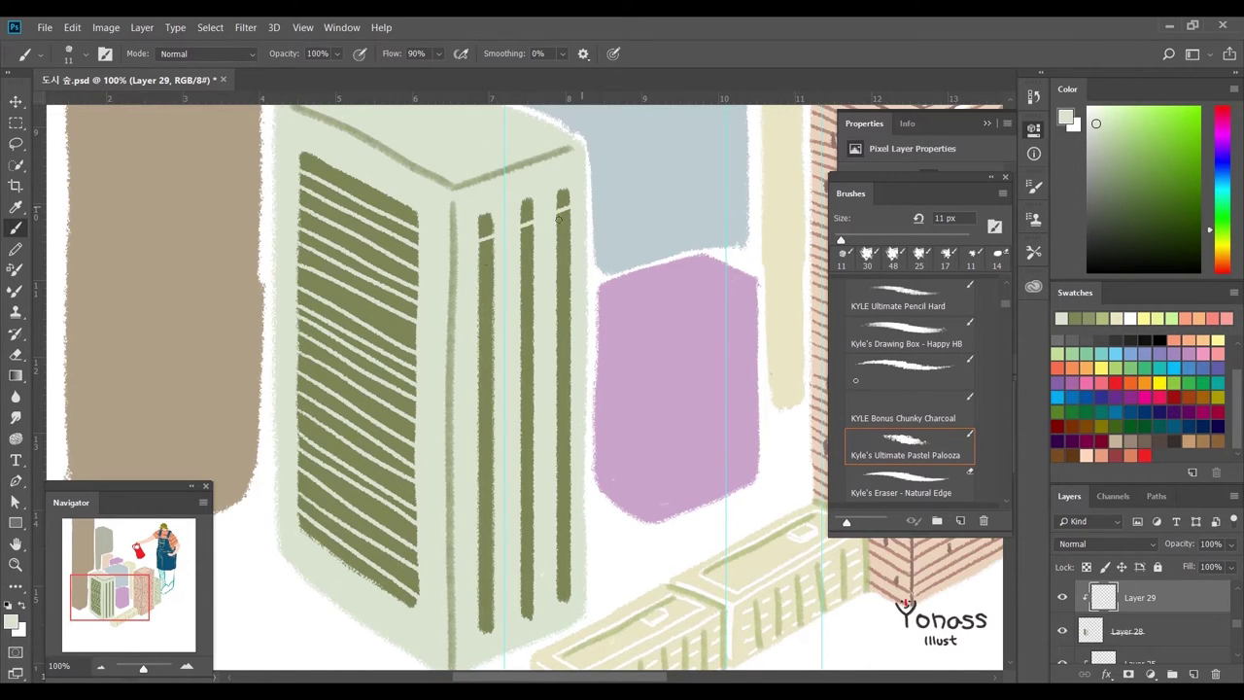
scroll(486, 438, "down", 1)
- Mark window divisions across the dark stripes, undoing one misplaced vertical line
mouse_move(476, 427)
left_mouse_down()
mouse_move(496, 418)
mouse_move(486, 440)
left_mouse_up()
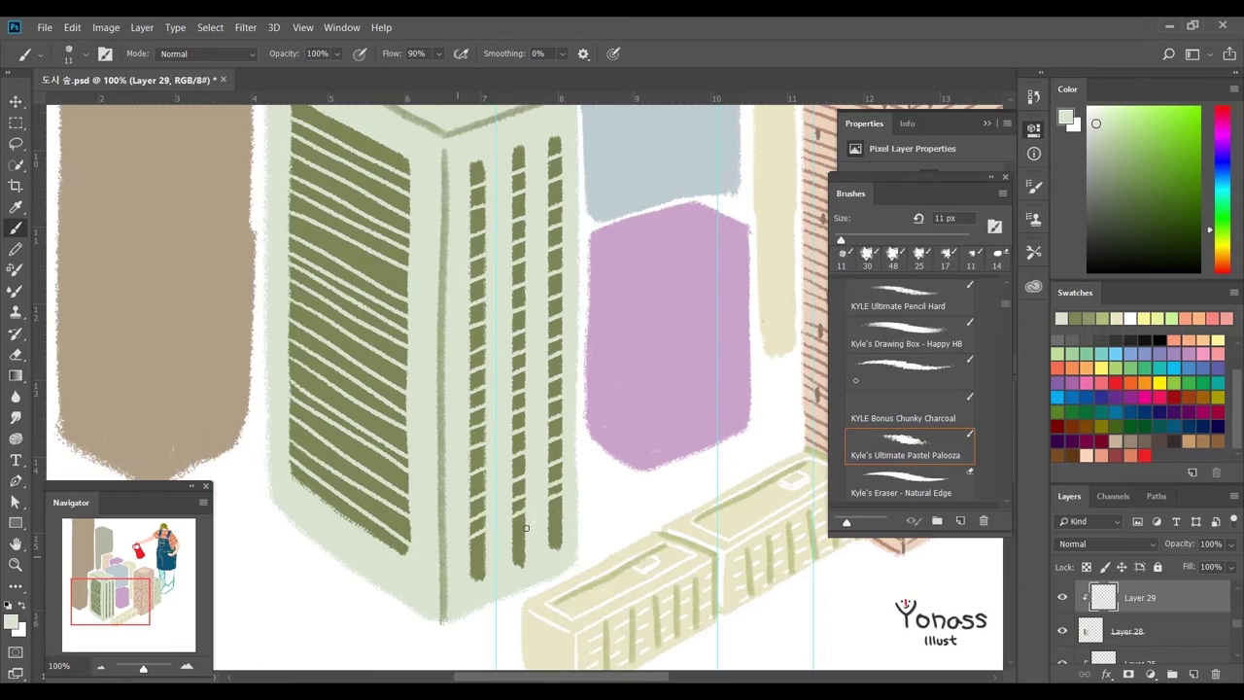
scroll(466, 389, "up", 2)
scroll(466, 389, "left", 2)
left_click_drag(454, 569, 465, 200)
key("ctrl+z")
scroll(498, 291, "down", 1)
scroll(498, 291, "right", 1)
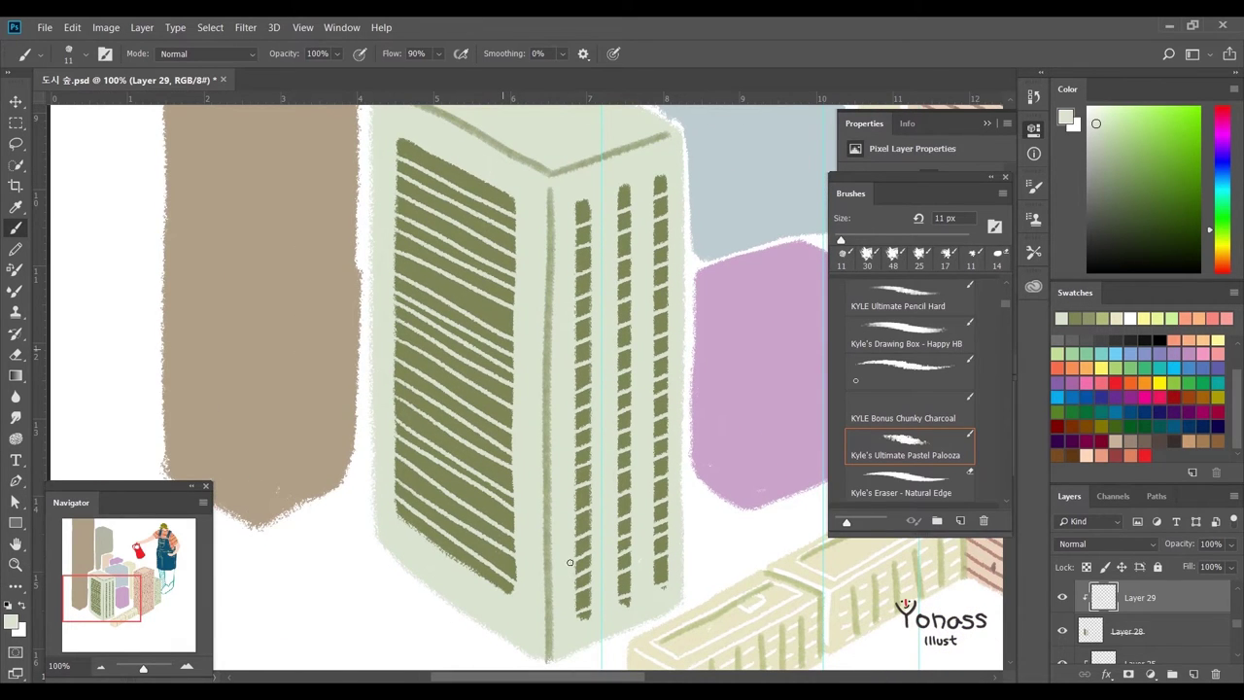
- Draw several light vertical window dividers down the dark panel
mouse_move(457, 577)
left_mouse_down()
mouse_move(464, 173)
mouse_move(480, 544)
left_mouse_up()
left_click_drag(487, 167, 498, 574)
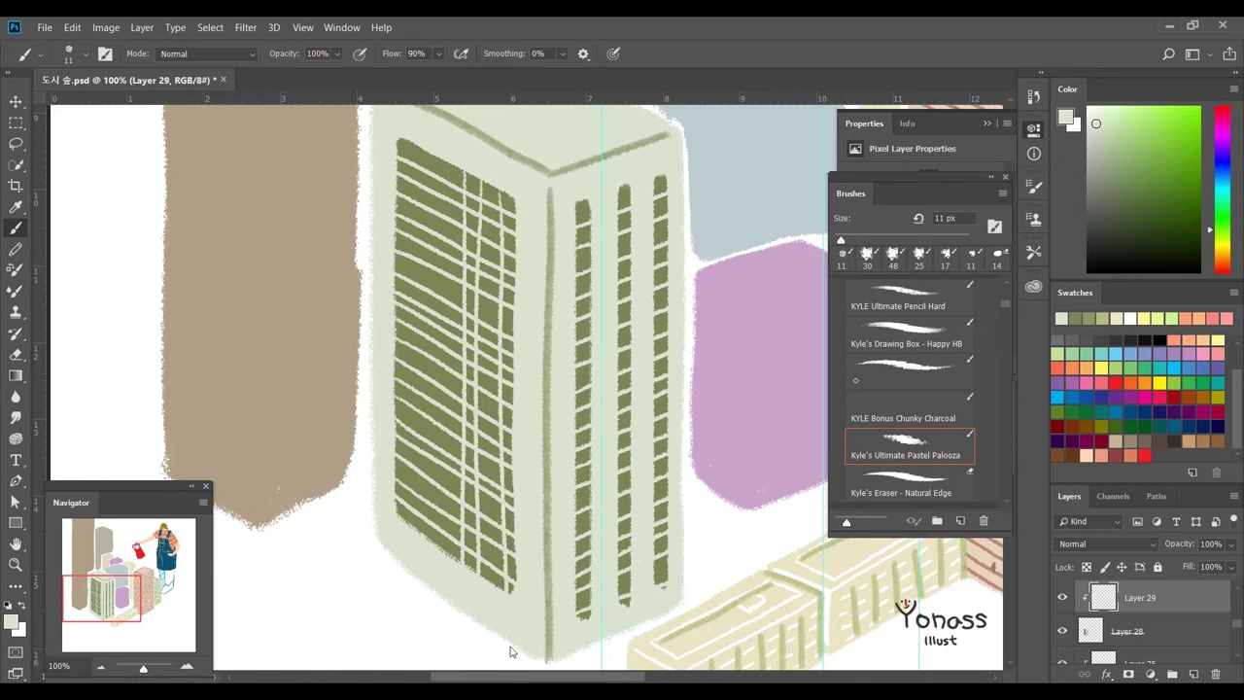
left_click_drag(512, 168, 503, 460)
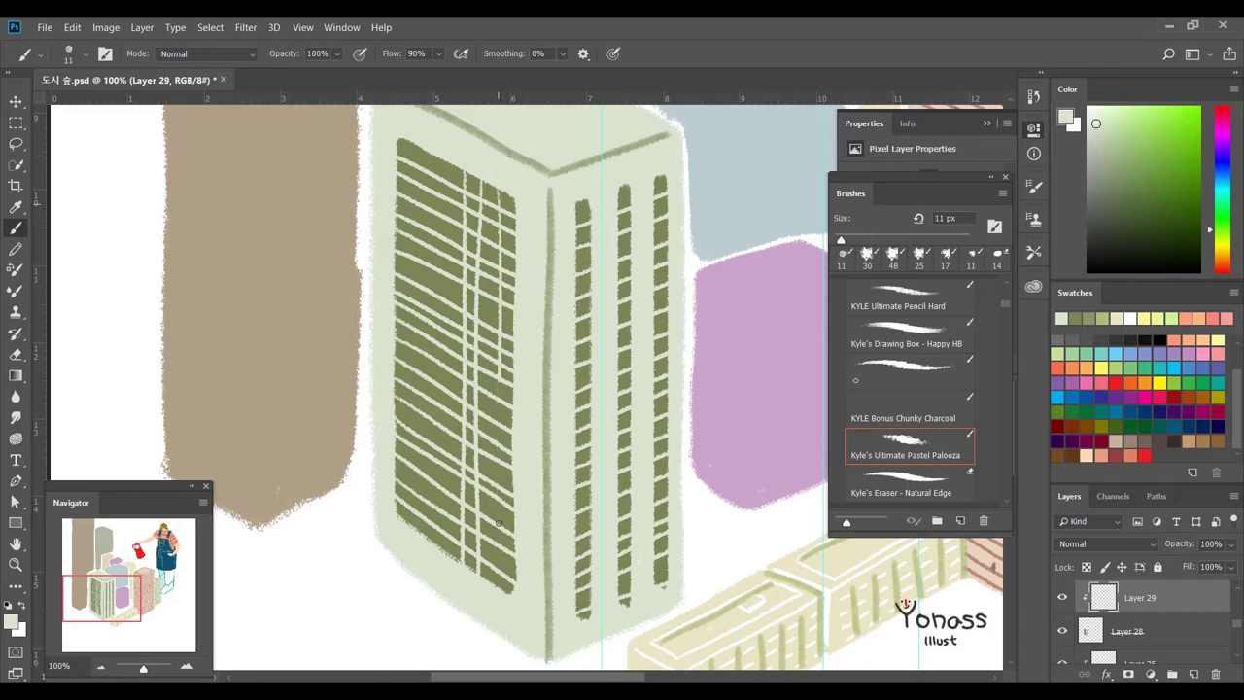
left_click_drag(449, 167, 443, 554)
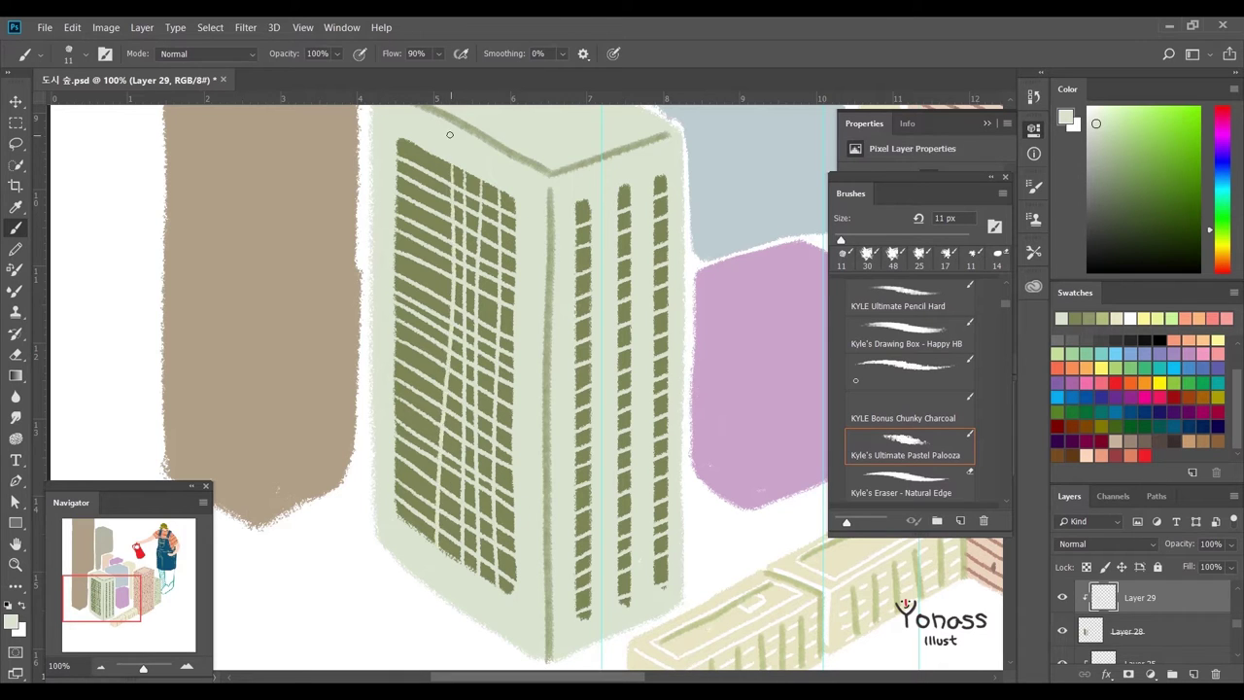
left_click_drag(443, 503, 419, 174)
left_click_drag(427, 624, 468, 659)
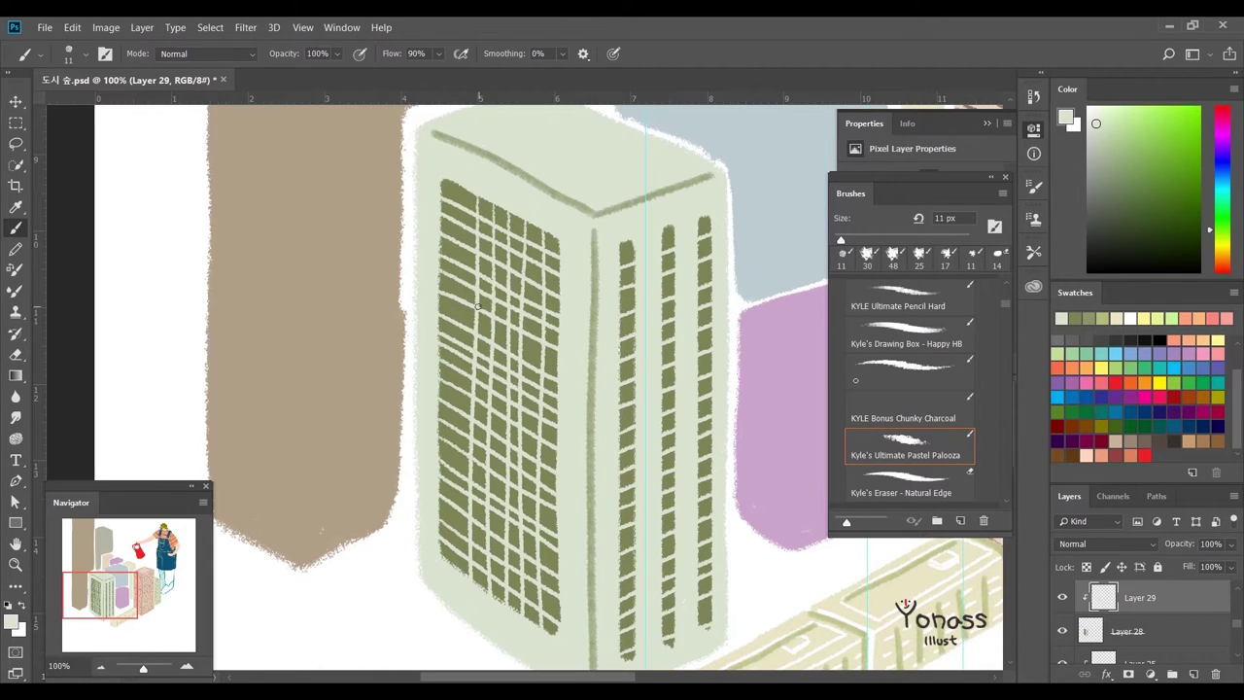
mouse_move(489, 249)
left_mouse_down()
mouse_move(489, 263)
mouse_move(456, 222)
left_mouse_up()
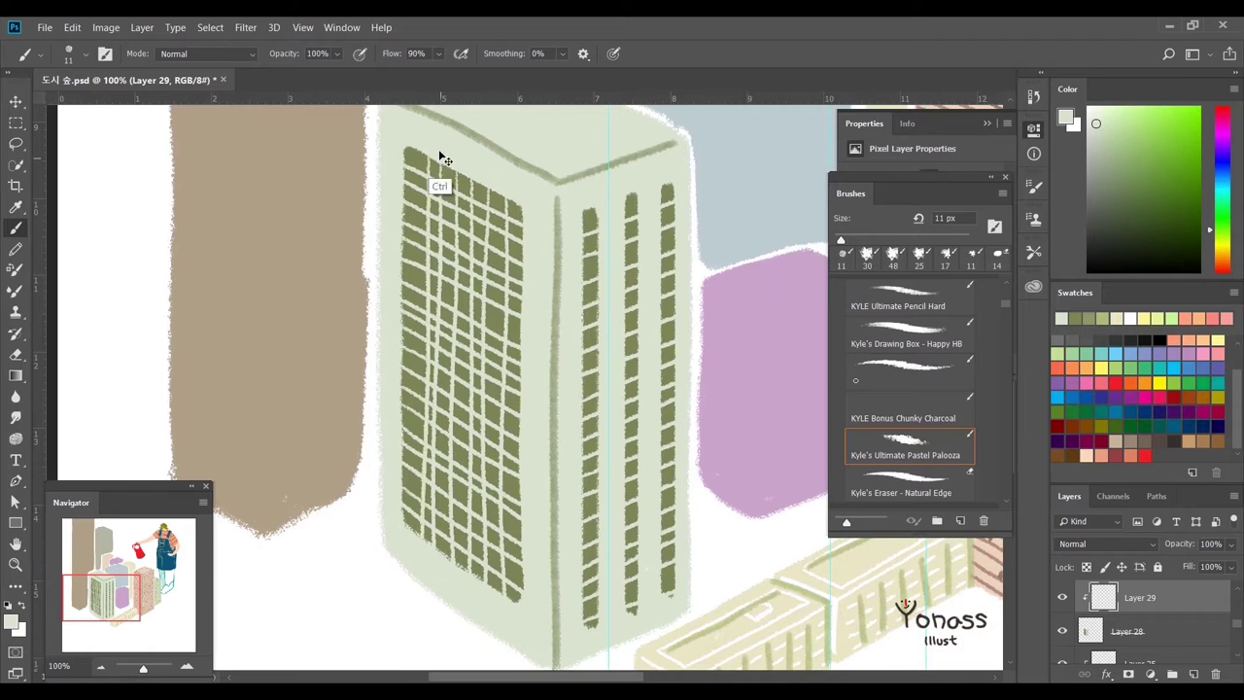
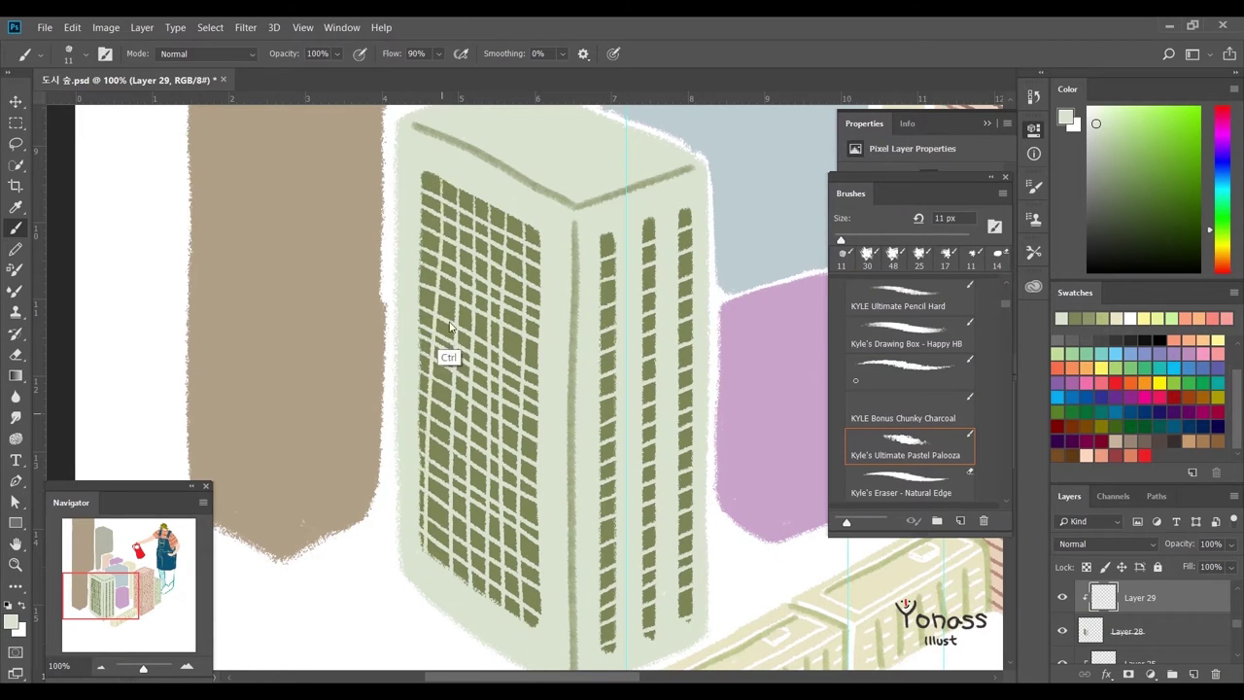
- Paint olive vertical window strokes along the green tower's base with a rough 24 px brush
key("ctrl+minus")
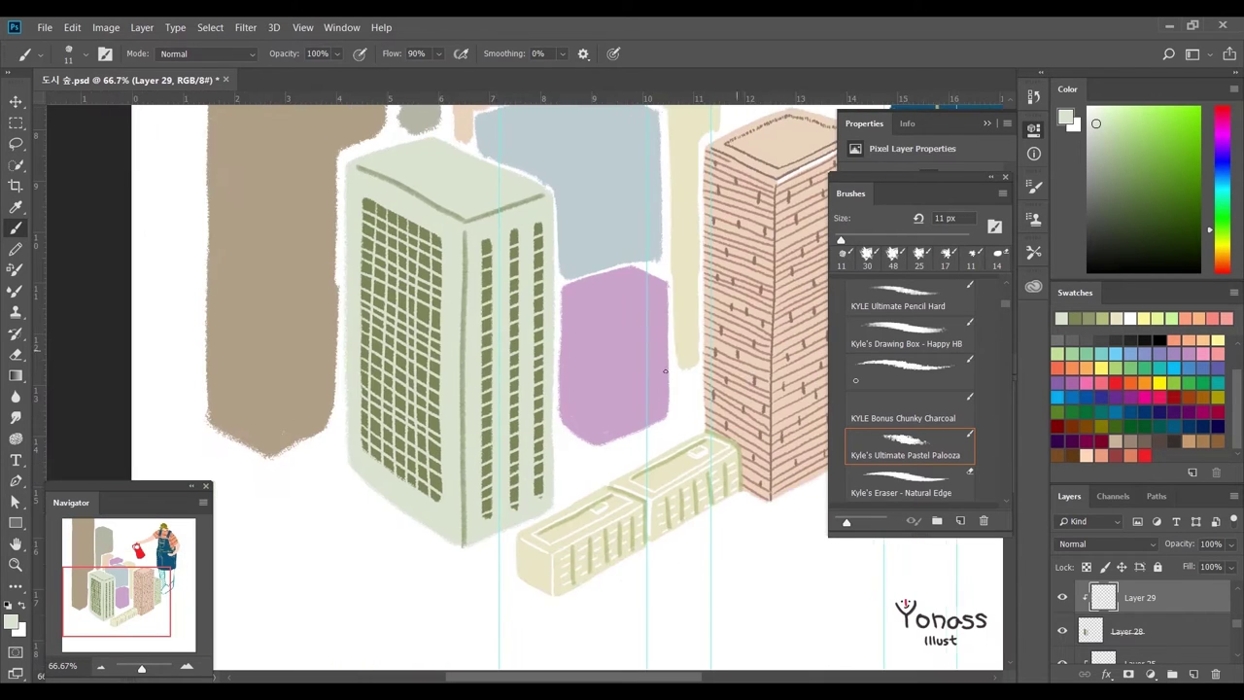
key("ctrl+plus")
left_click(648, 520, "alt")
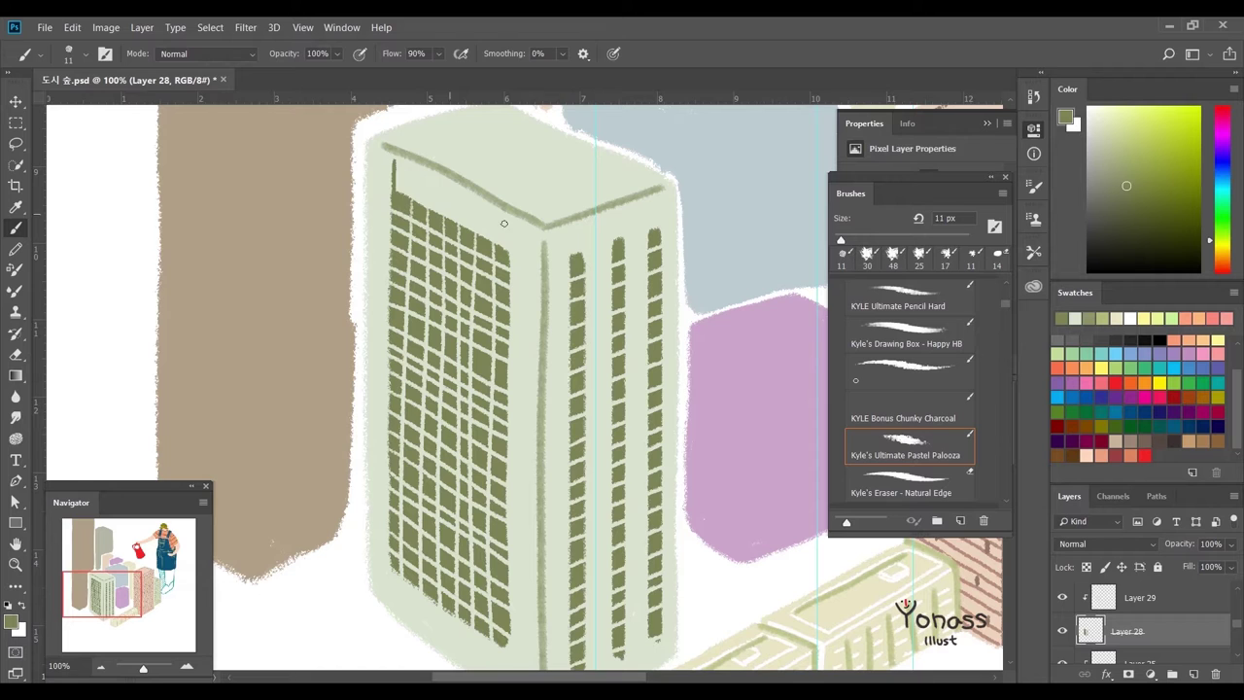
scroll(518, 335, "down", 4)
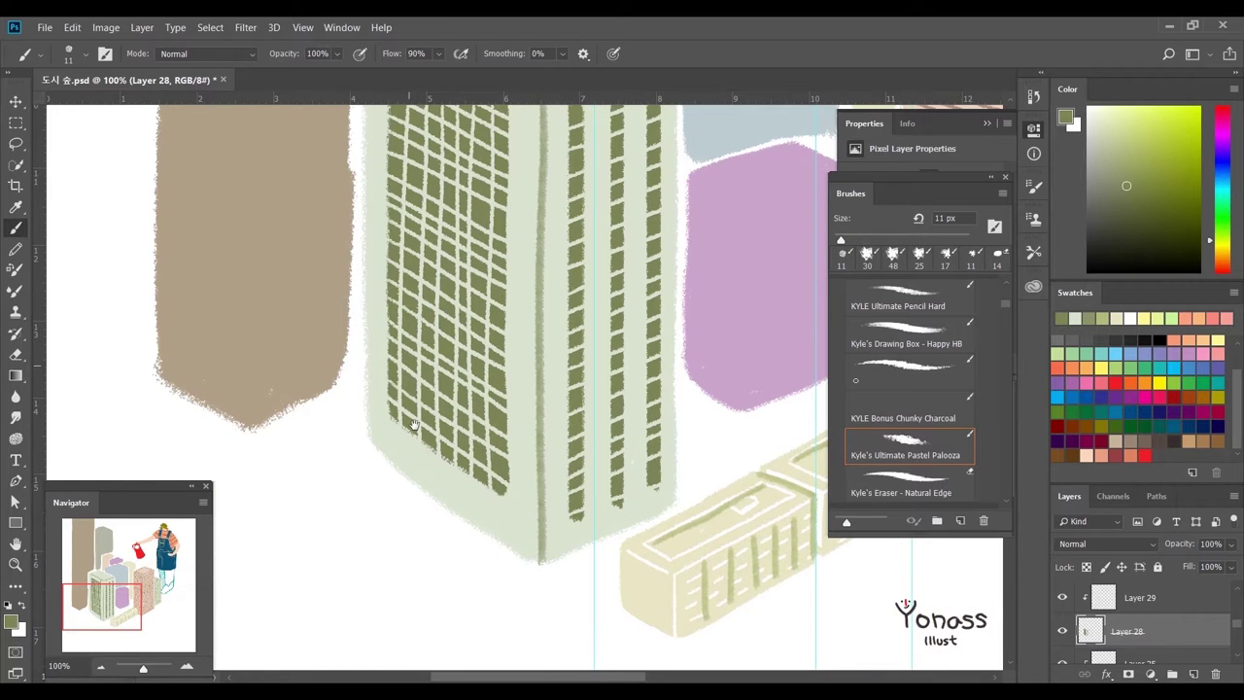
scroll(405, 377, "up", 3)
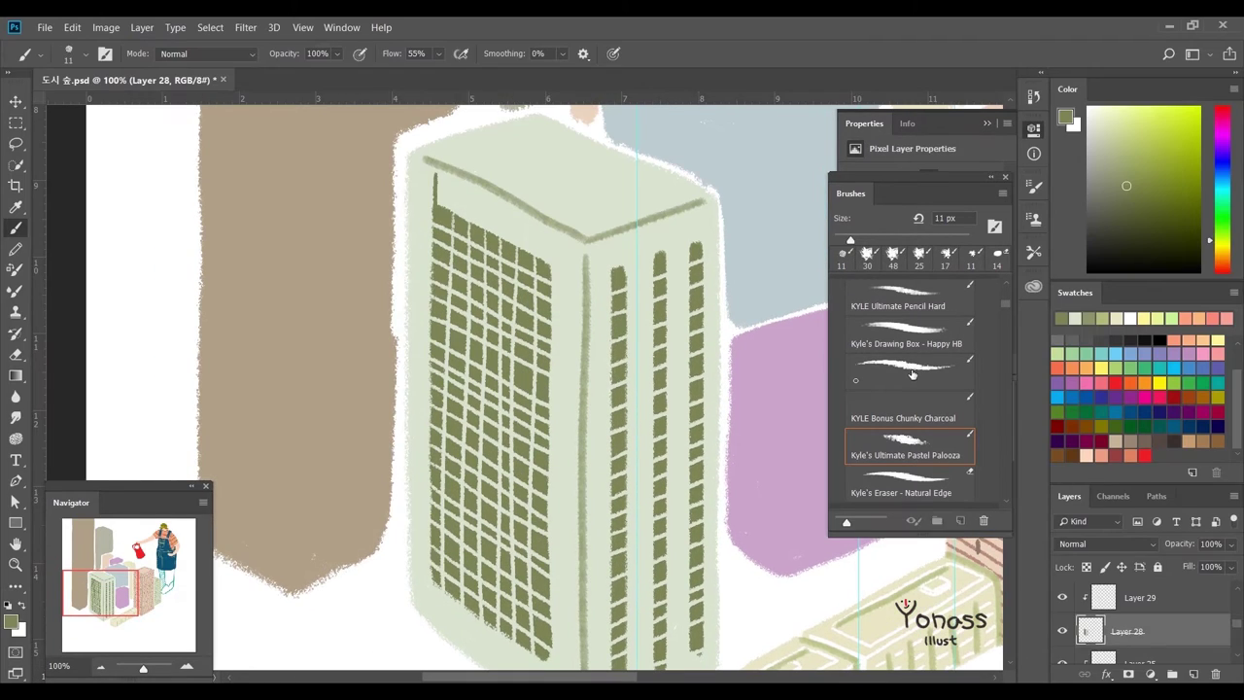
left_click(909, 368)
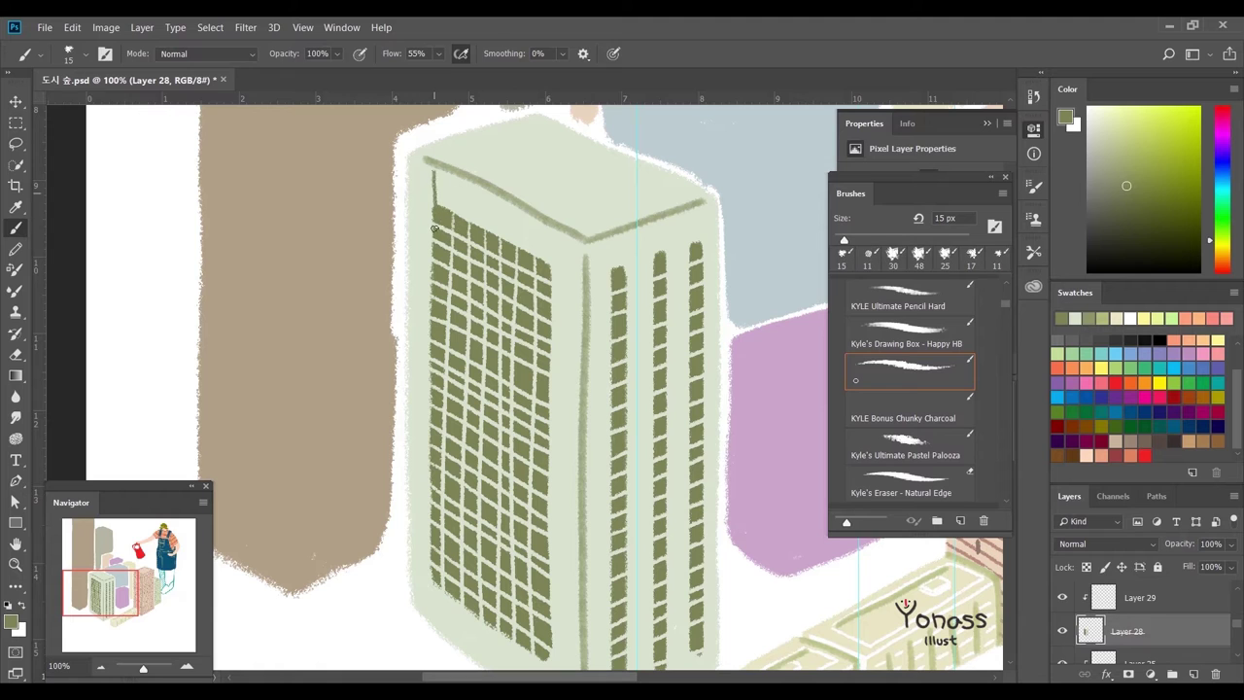
scroll(547, 273, "down", 3)
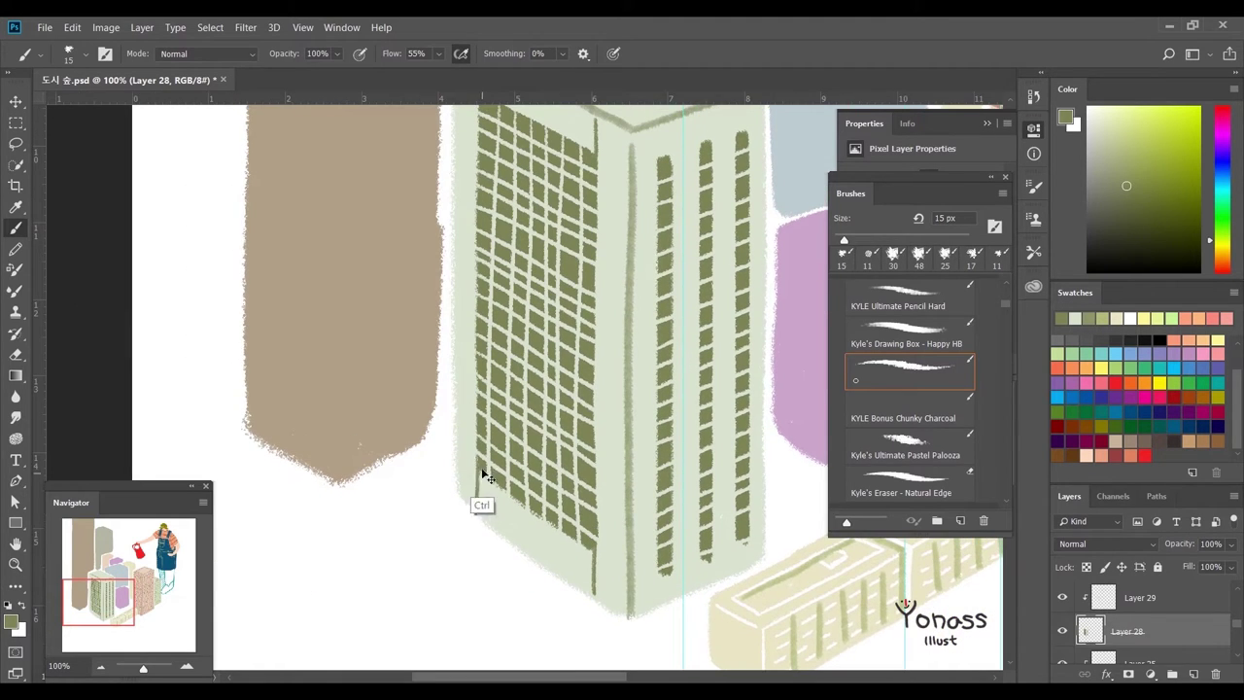
left_click(865, 236)
left_click_drag(460, 415, 462, 449)
left_click_drag(574, 484, 575, 531)
left_click_drag(486, 418, 484, 474)
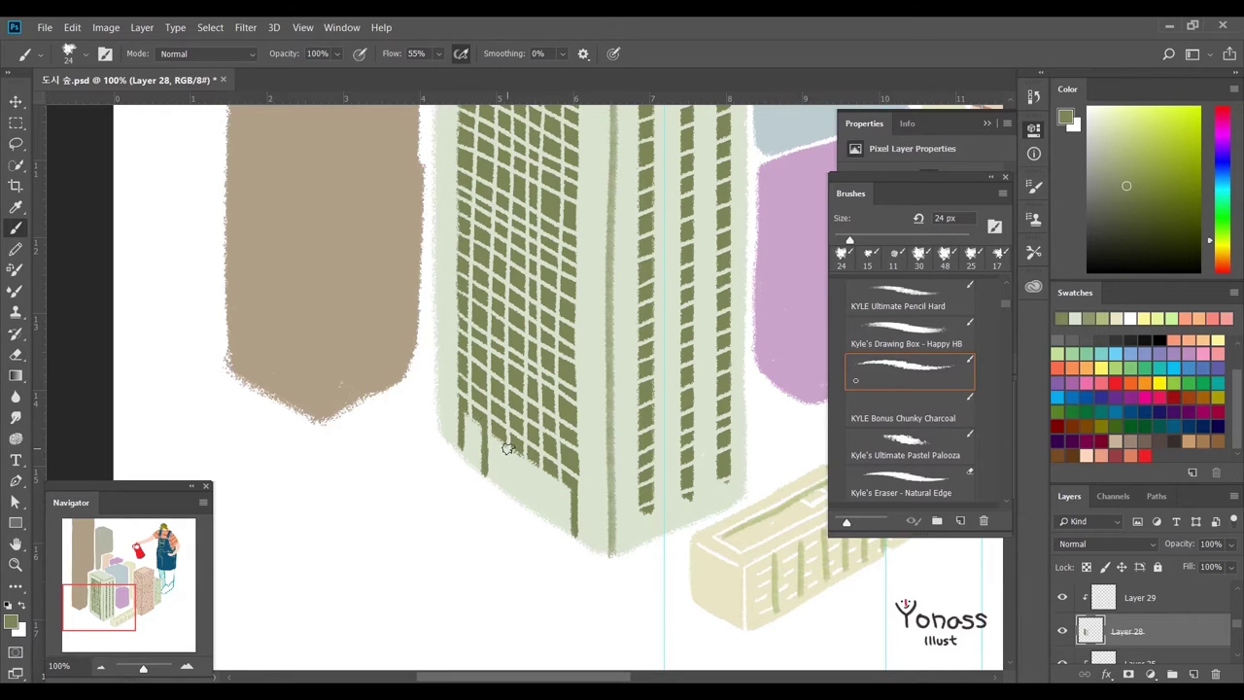
- On Layer 28, paint four small olive windows along the tower's top edge at 13 px
left_click(1089, 605)
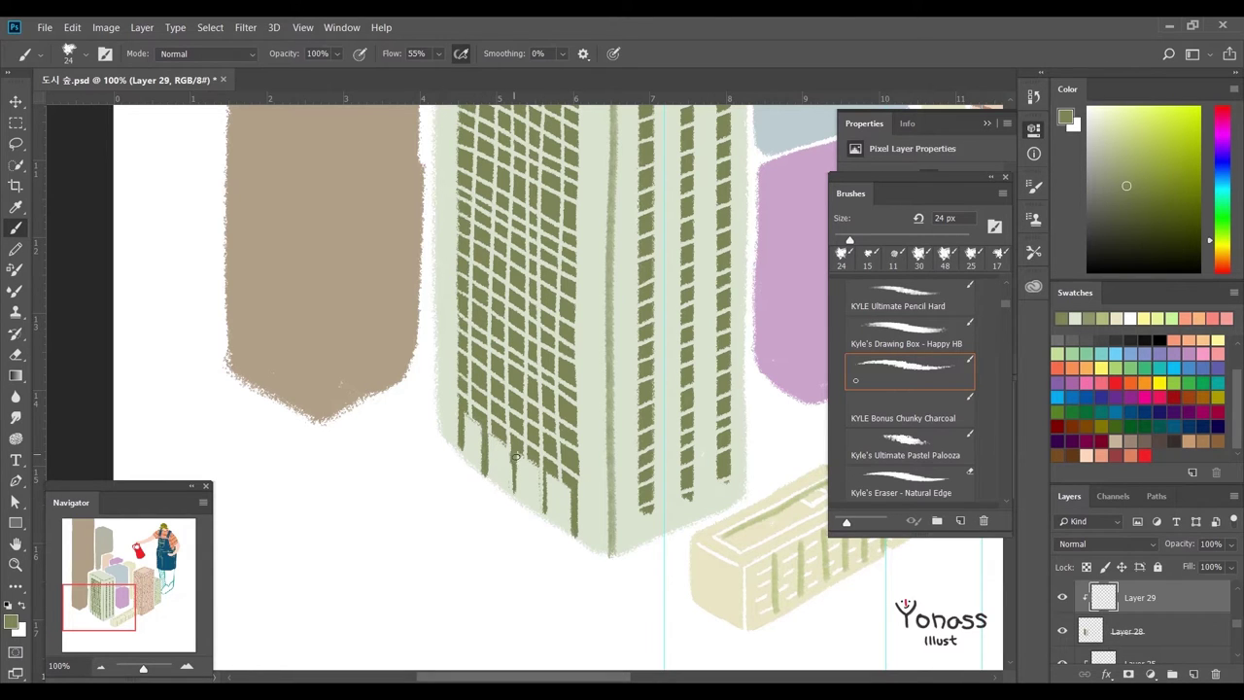
scroll(511, 508, "up", 5)
key("alt+bracketleft")
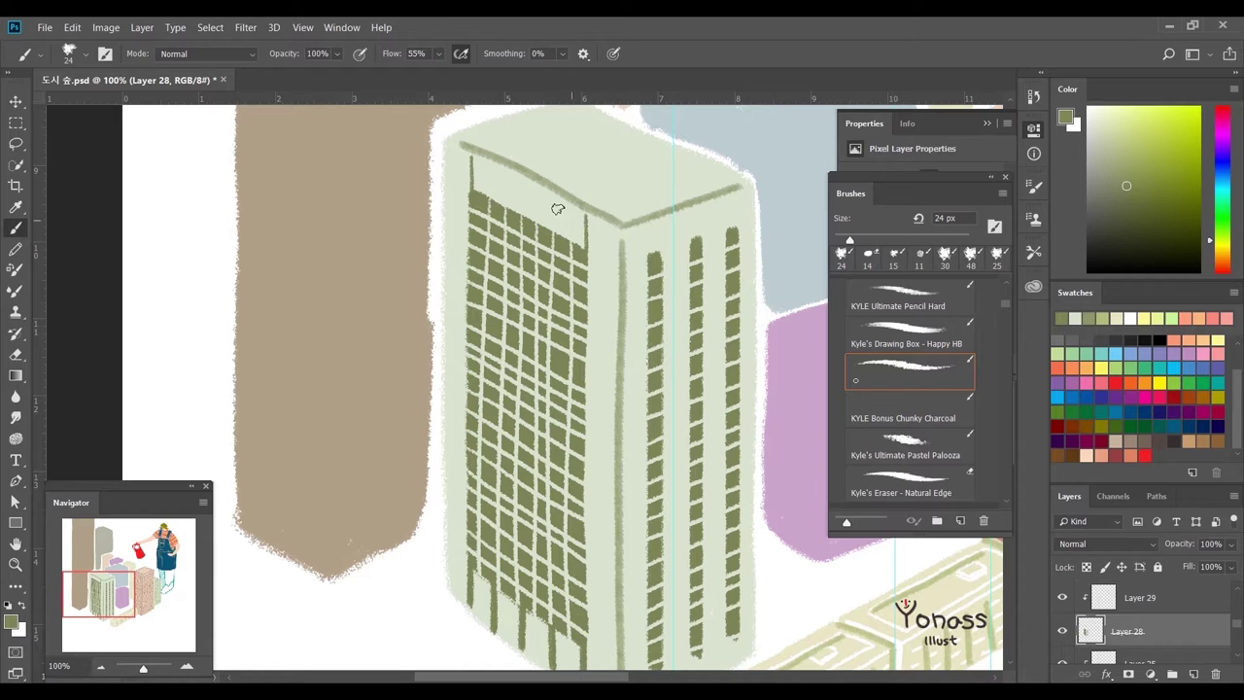
scroll(582, 211, "up", 2)
left_click_drag(850, 240, 842, 240)
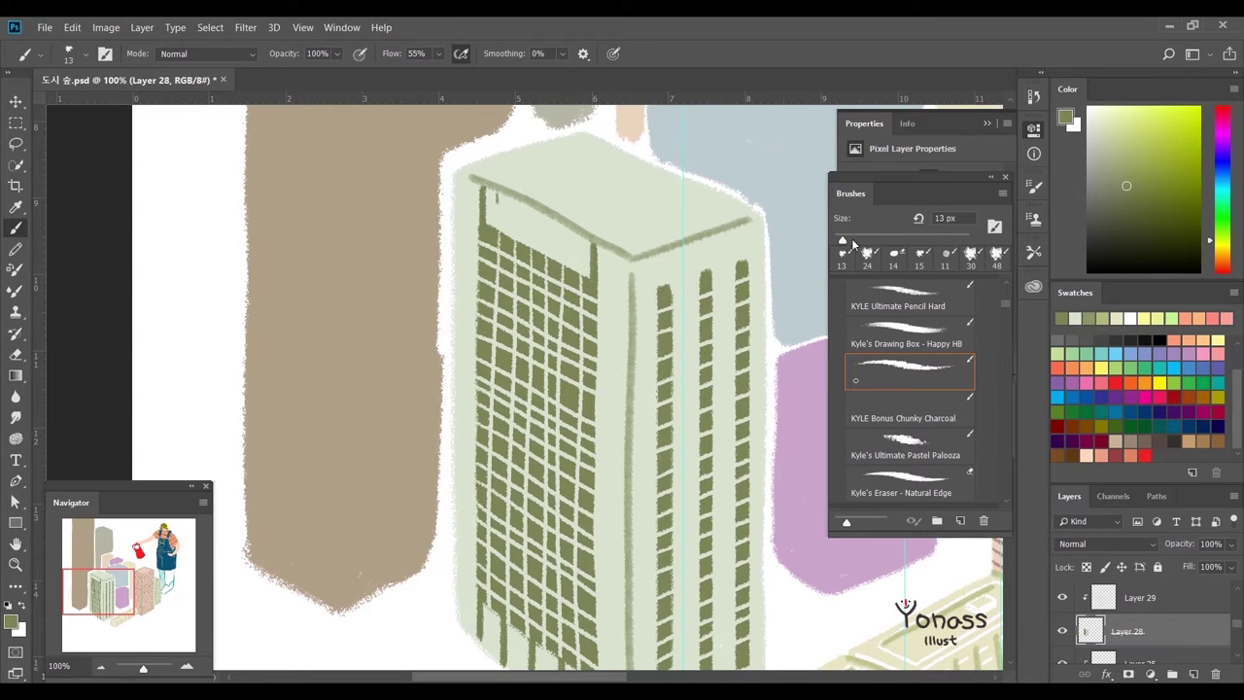
left_click_drag(498, 195, 500, 210)
left_click_drag(513, 202, 512, 216)
left_click_drag(525, 208, 526, 222)
left_click_drag(539, 215, 540, 229)
- Erase a stray stroke on Layer 29 and merge it down into Layer 25
key("alt+bracketright")
key("period")
key("period")
key("period")
left_click_drag(622, 398, 597, 497)
key("comma")
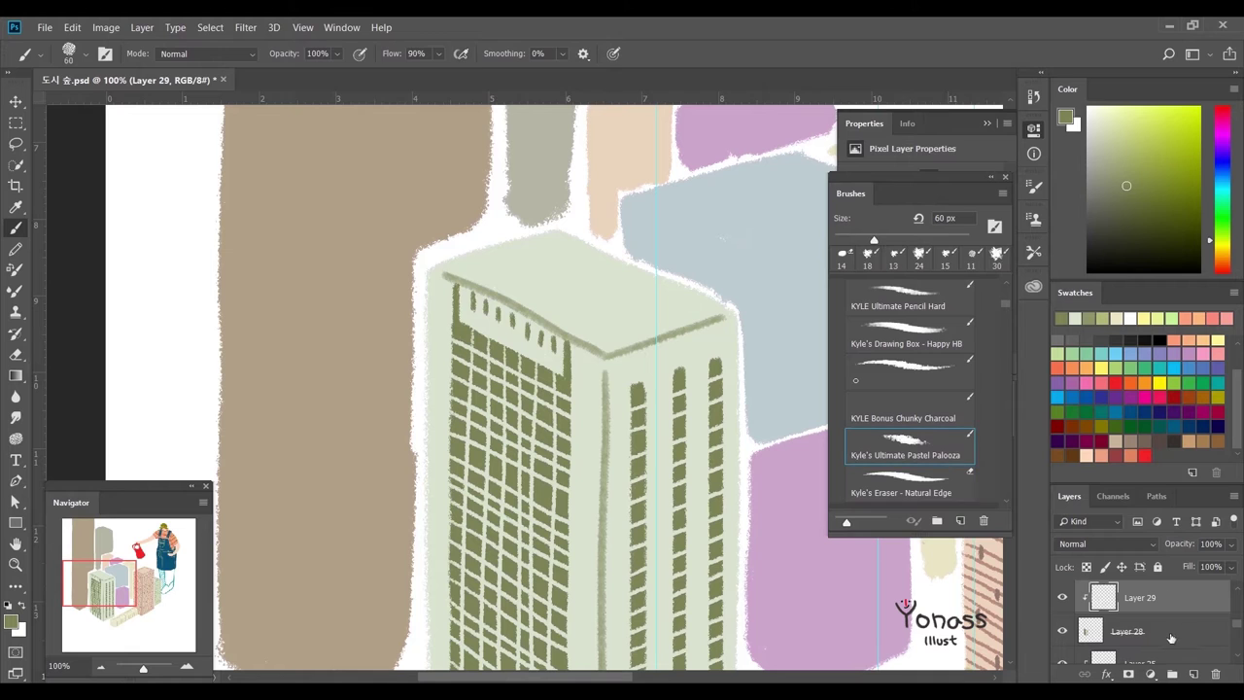
key("ctrl+e")
key("ctrl+e")
- Draw the olive rooftop box outline on the tower with a 17 px brush
left_click(1062, 597)
left_click(1062, 597)
left_click_drag(653, 283, 667, 376)
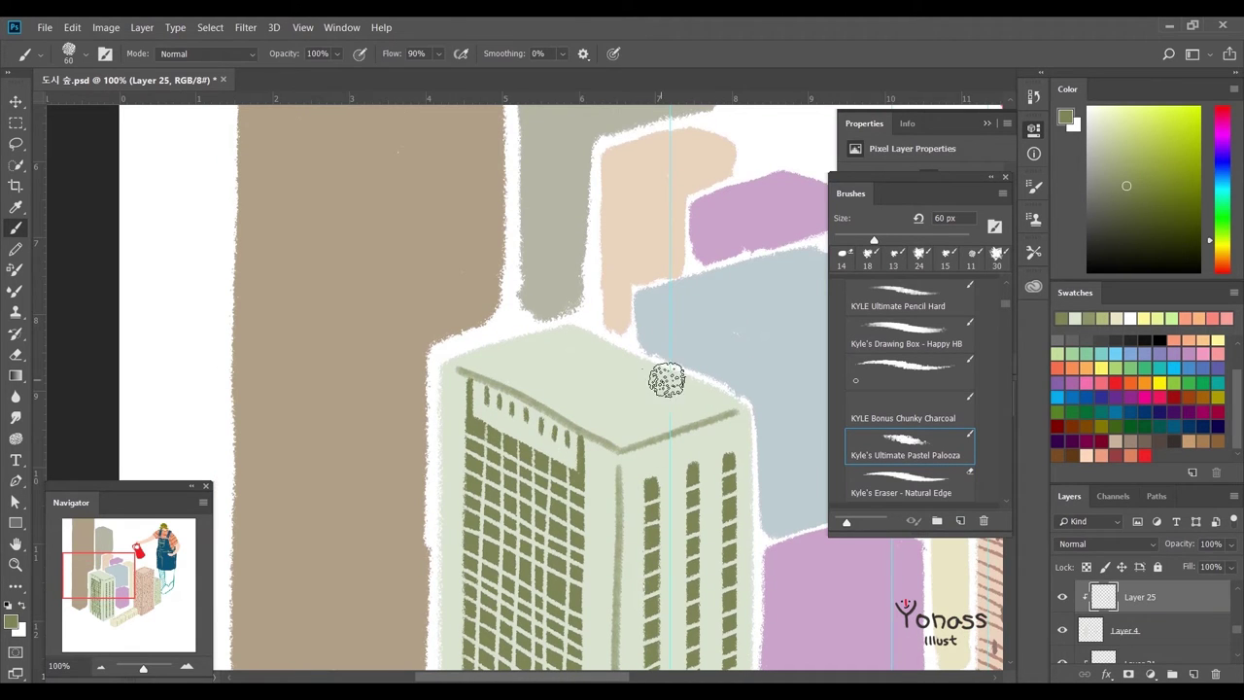
left_click_drag(854, 247, 842, 247)
mouse_move(625, 403)
left_mouse_down()
mouse_move(632, 363)
mouse_move(671, 355)
mouse_move(482, 378)
left_mouse_up()
key("ctrl+z")
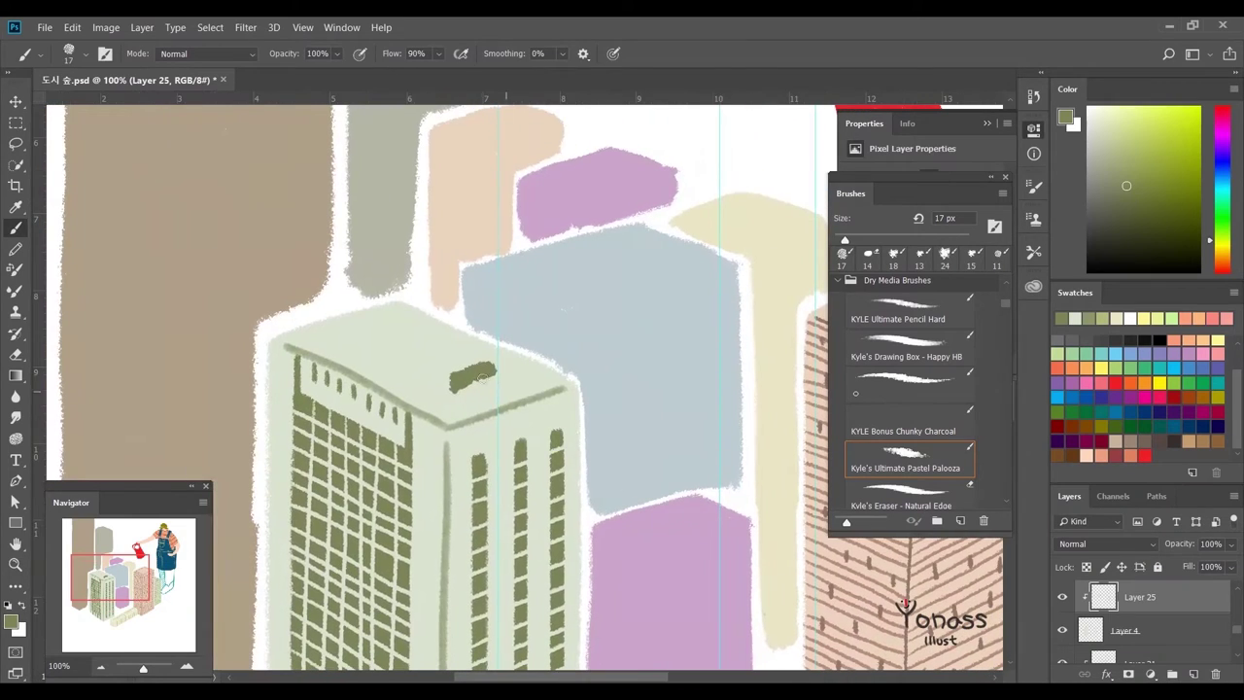
left_click_drag(413, 354, 439, 377)
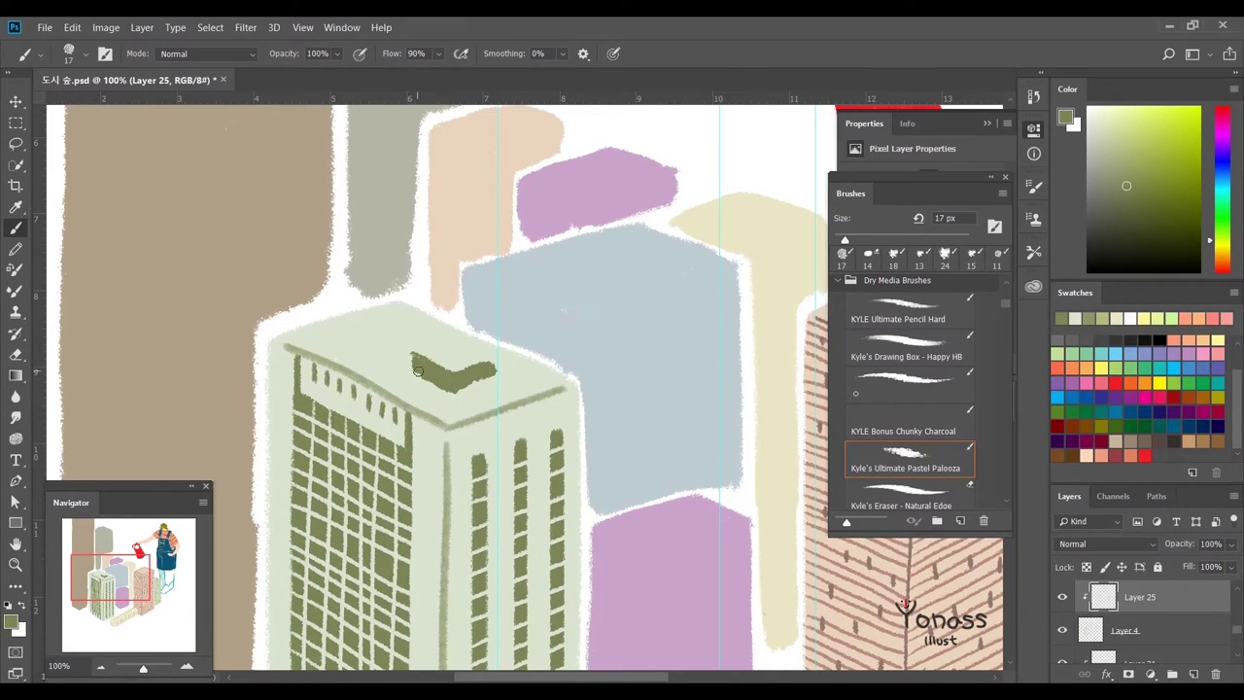
left_click_drag(455, 338, 495, 357)
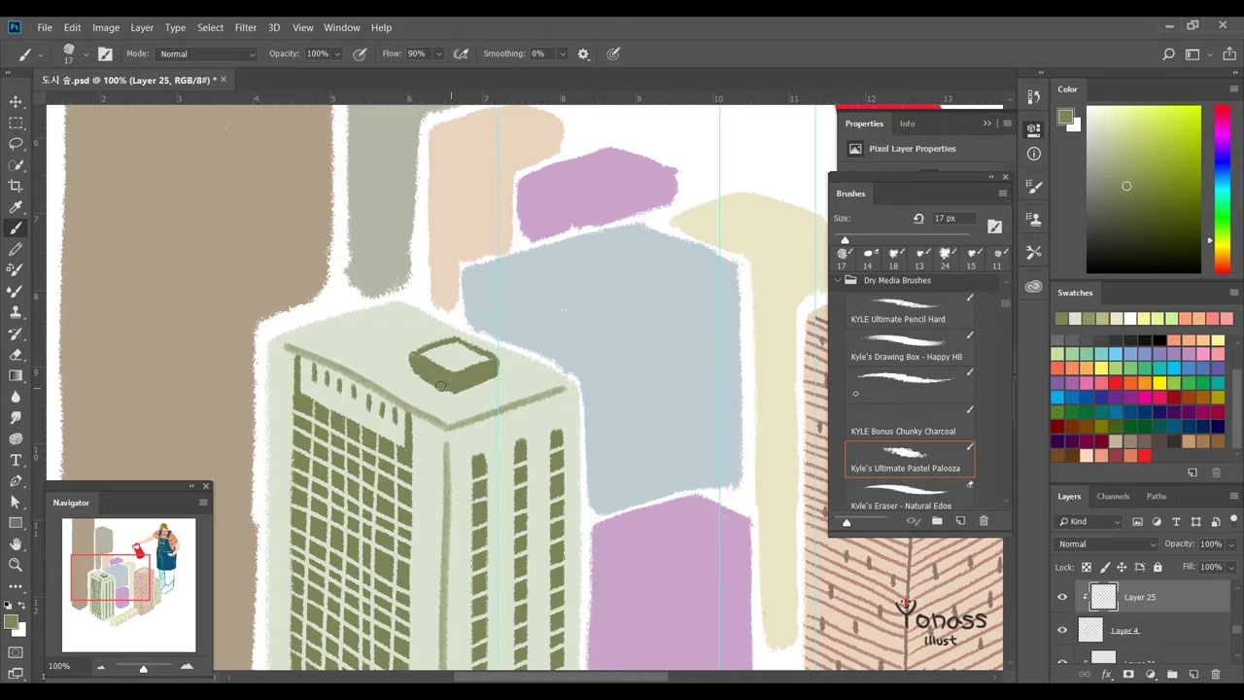
- Fill the gap along the roof edge in pale colour and extend the olive roof-edge line
key("alt+bracketleft")
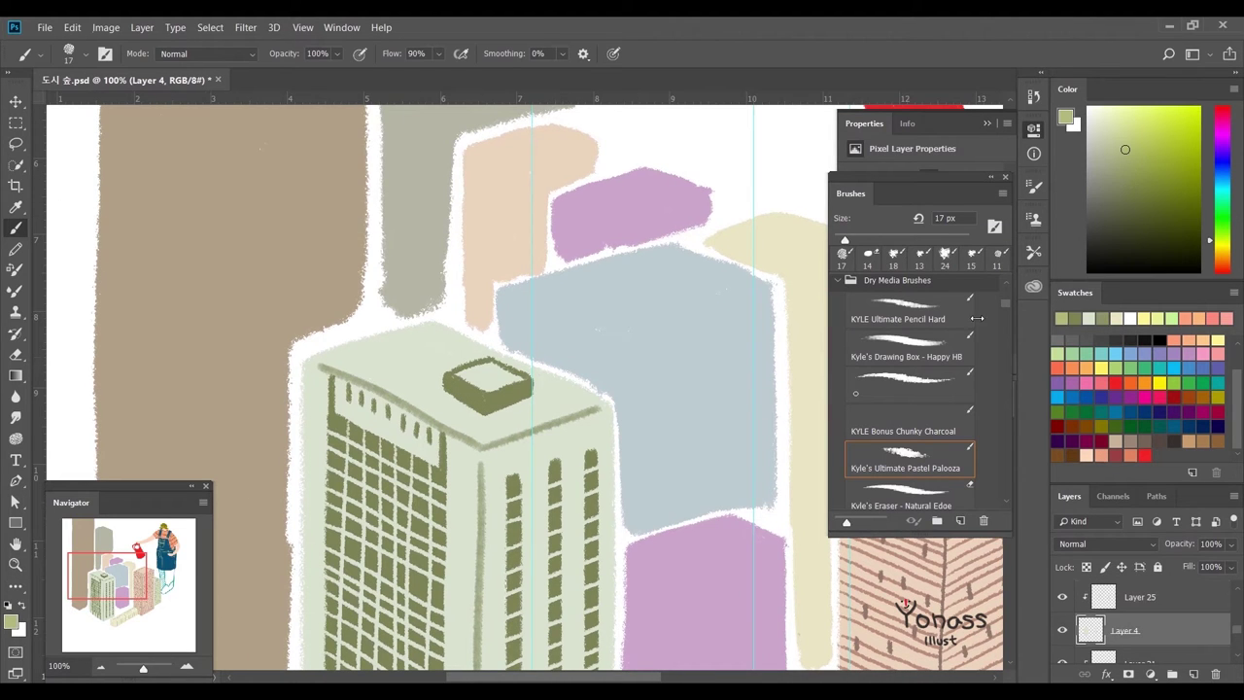
key("comma")
mouse_move(404, 322)
left_mouse_down()
mouse_move(380, 321)
mouse_move(365, 347)
left_mouse_up()
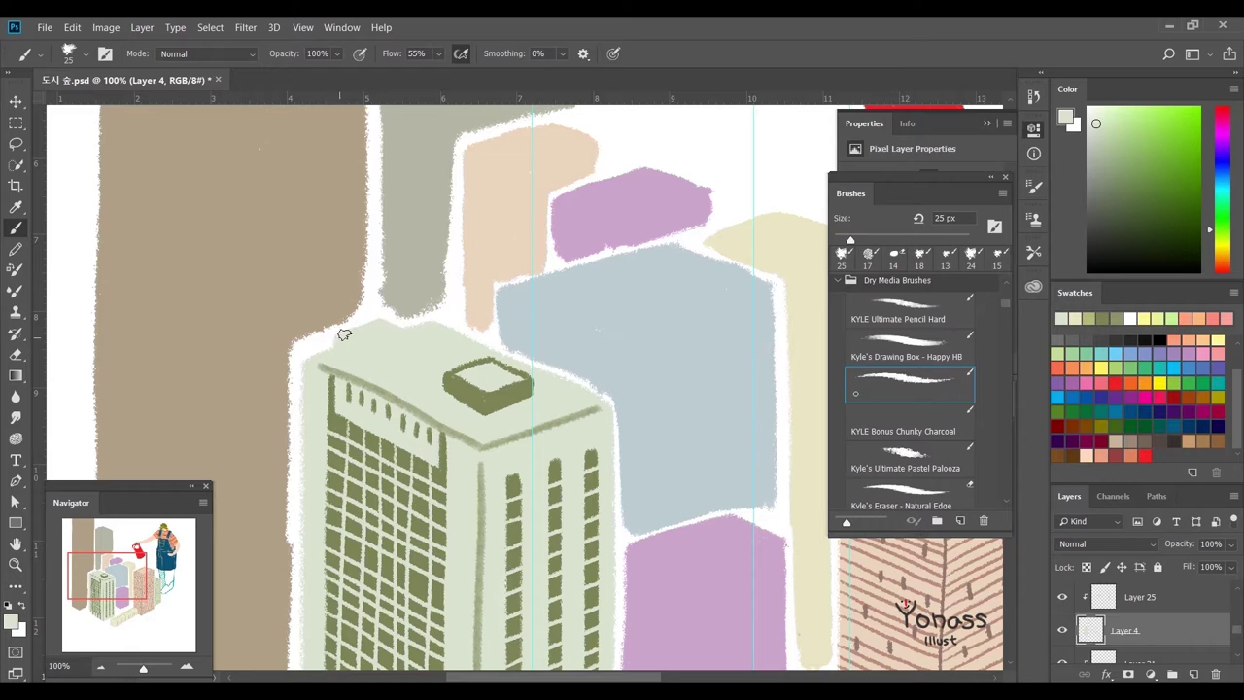
key("alt+bracketright")
key("period")
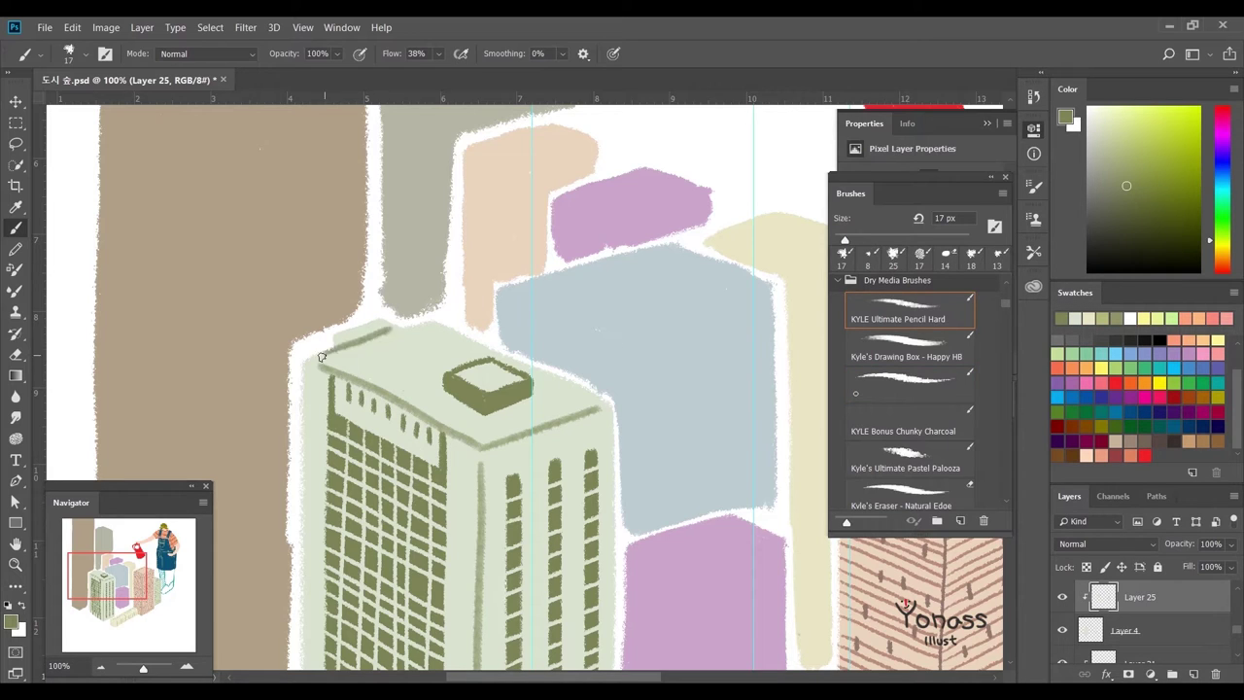
left_click_drag(388, 332, 418, 327)
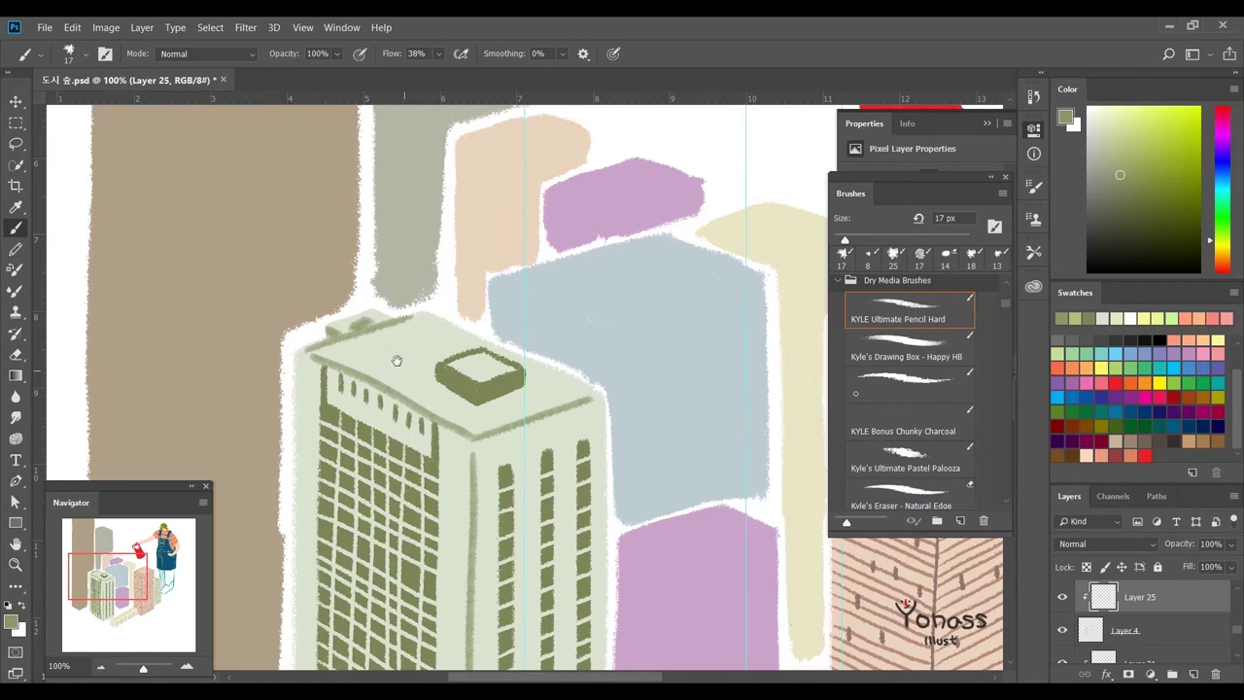
- Add small dark vent marks on the rooftop box with the pastel brush
left_click_drag(425, 373, 357, 329)
key("period")
key("period")
key("period")
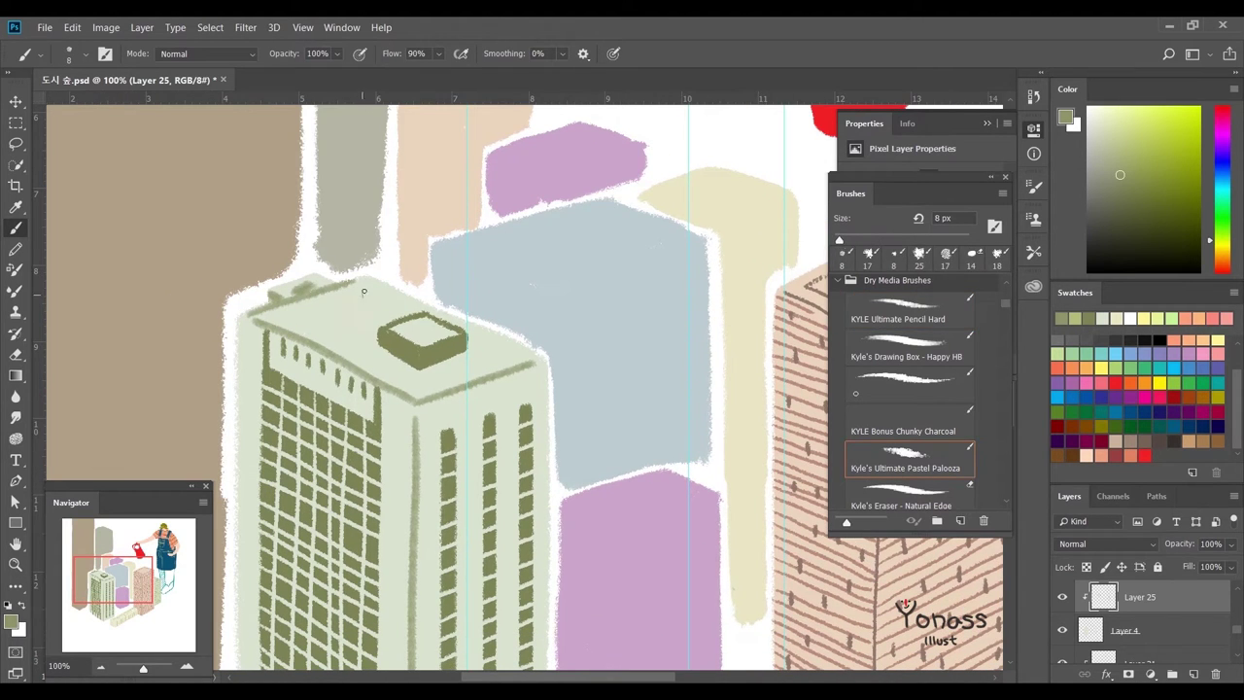
key("period")
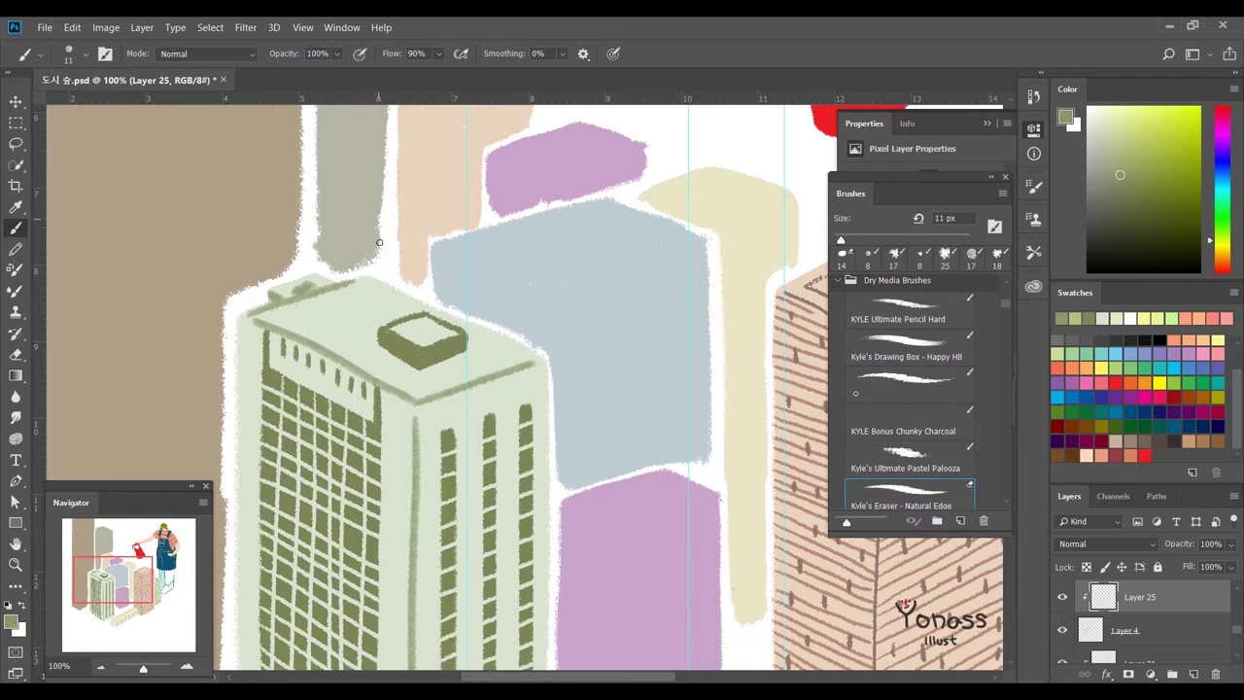
left_click_drag(298, 316, 384, 300)
key("comma")
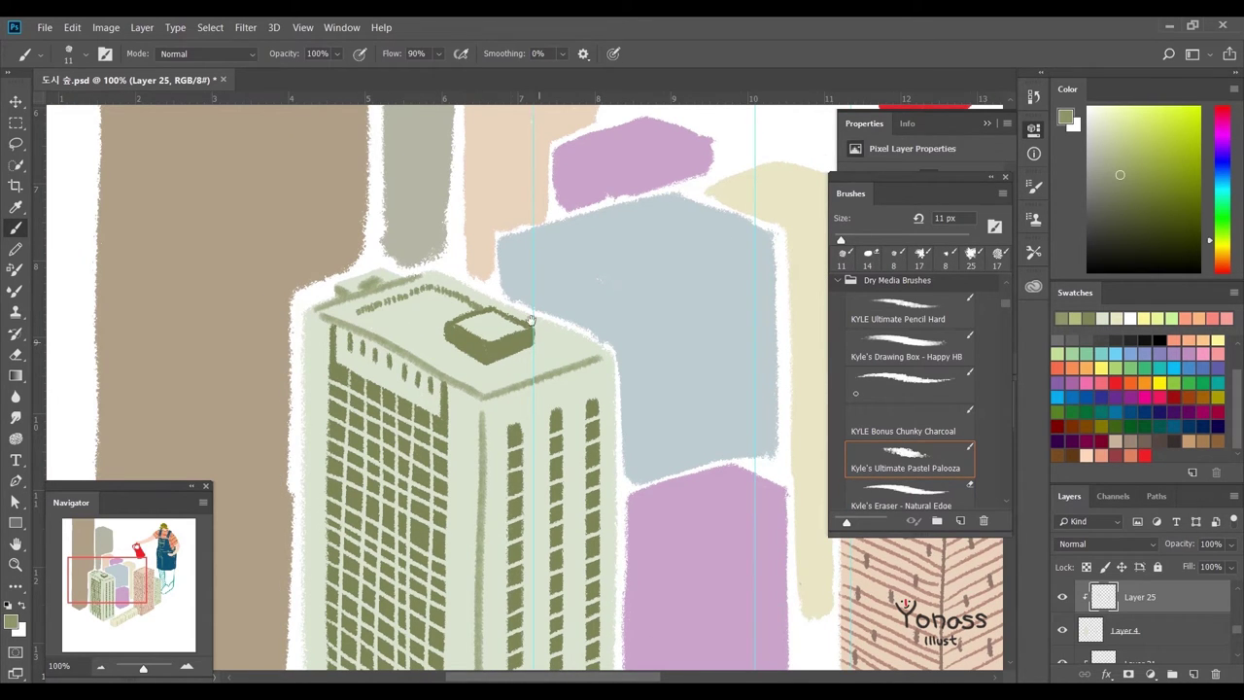
left_click_drag(531, 320, 523, 298)
left_click_drag(527, 312, 549, 318)
- Set an 11 px olive brush and zoom to the purple block and pink building
left_click(904, 310)
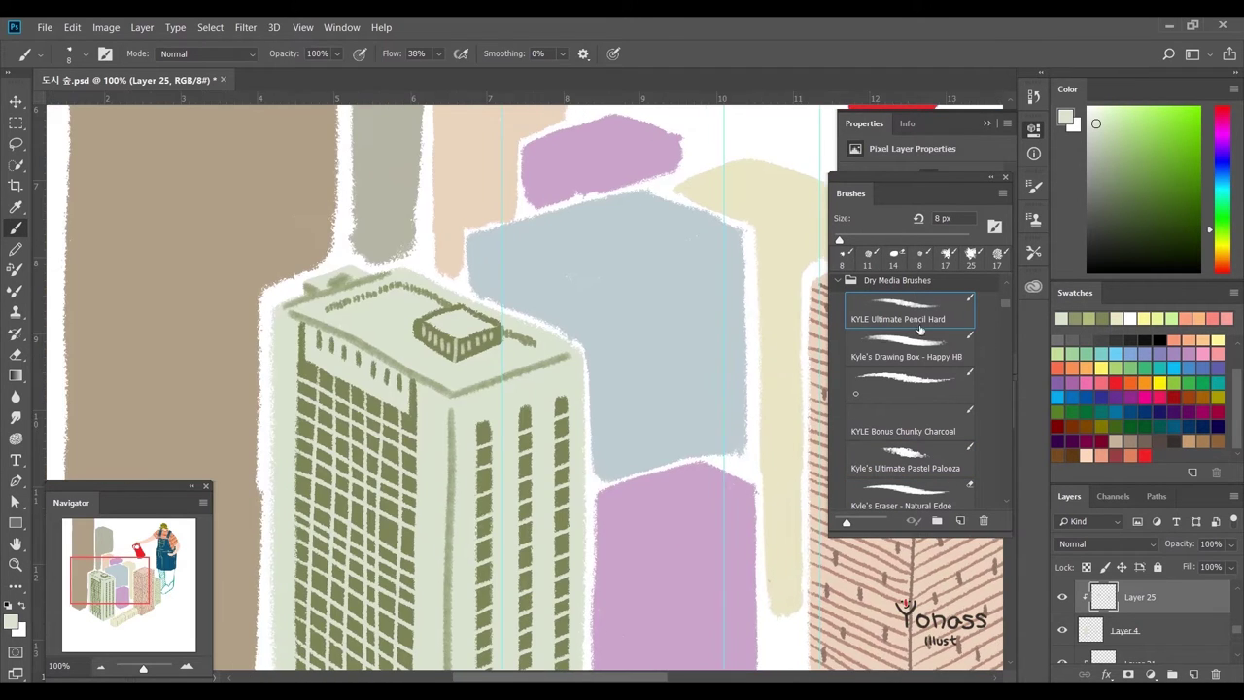
left_click(868, 255)
left_click(1063, 318)
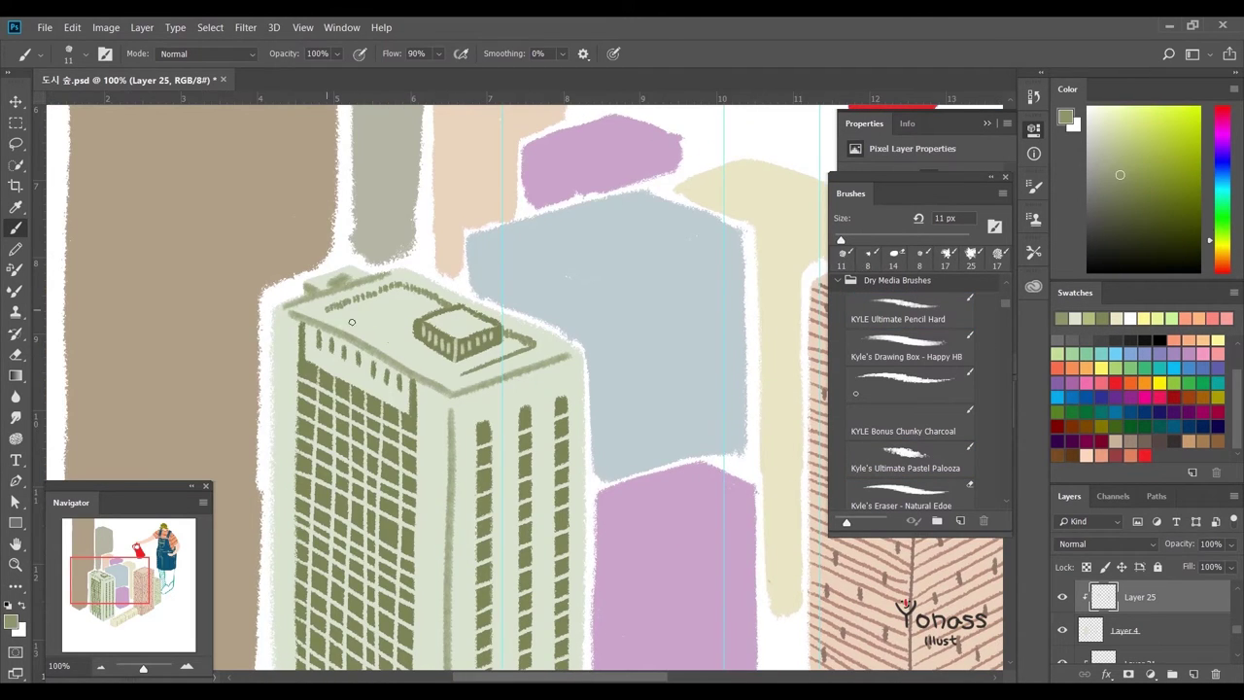
key("ctrl+minus")
key("ctrl+0")
key("ctrl+1")
scroll(472, 366, "down", 3)
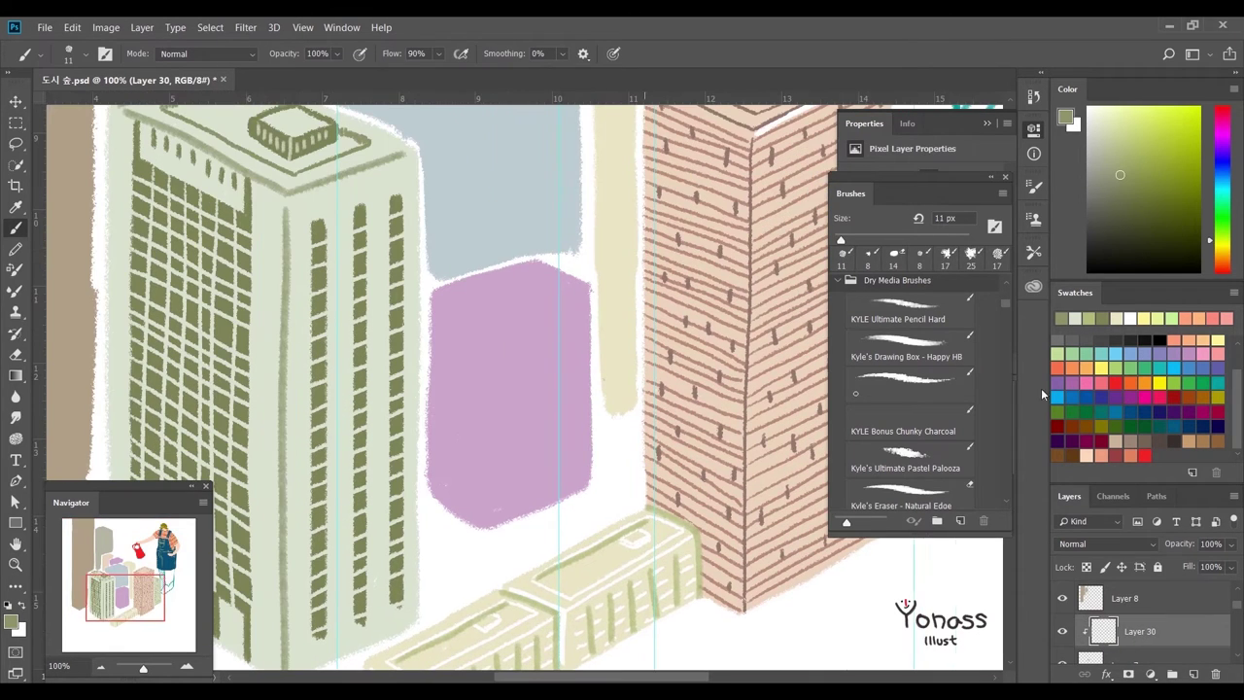
- On Layer 30, draw a muted yellow edge along the purple block's top-left side
left_click(1144, 318)
left_click(904, 309)
mouse_move(494, 525)
left_mouse_down()
mouse_move(497, 314)
mouse_move(589, 288)
left_mouse_up()
key("ctrl+z")
key("ctrl+z")
left_click(1126, 130)
left_click_drag(496, 313, 436, 291)
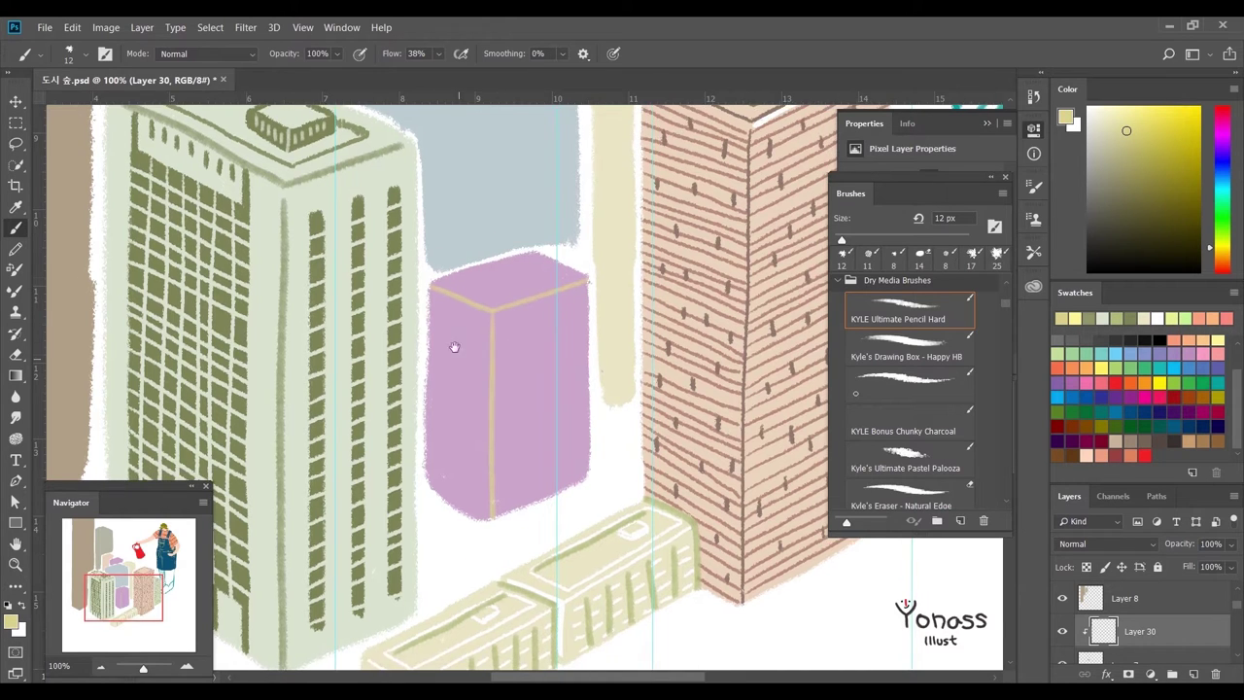
left_click_drag(532, 326, 416, 290)
key("ctrl+z")
- Dot five yellow windows down the purple block with a larger textured brush
key("period")
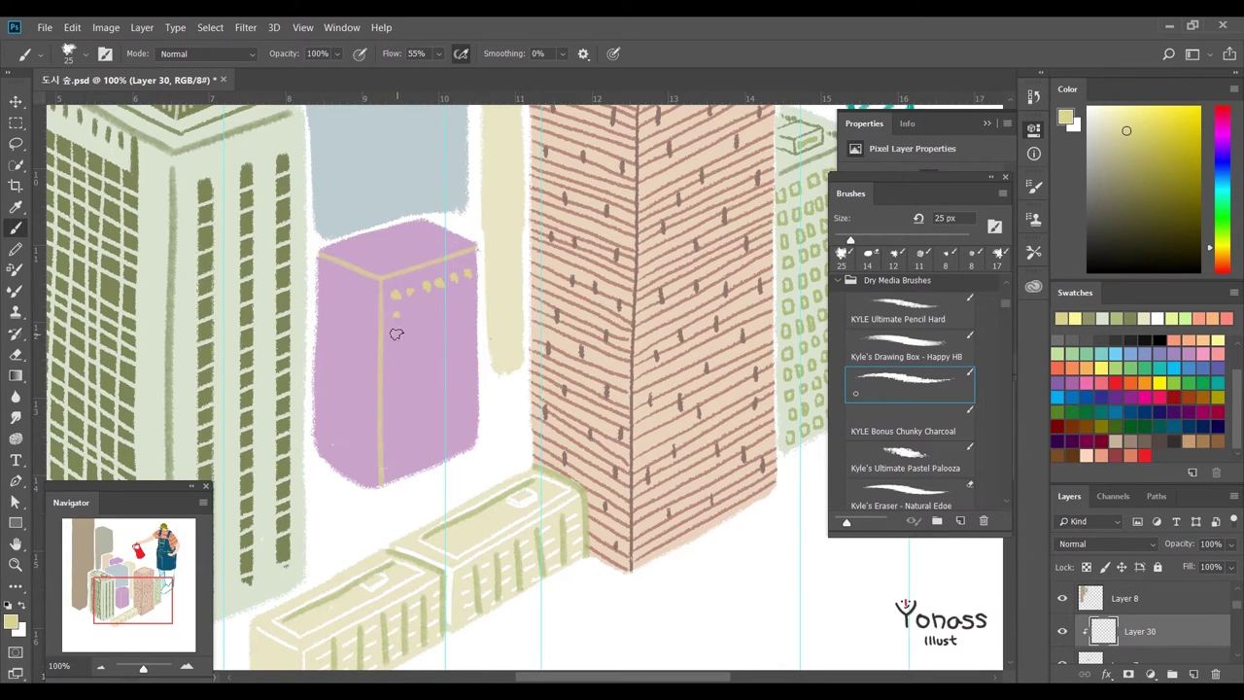
left_click(396, 388)
left_click(397, 405)
left_click(398, 424)
left_click(399, 442)
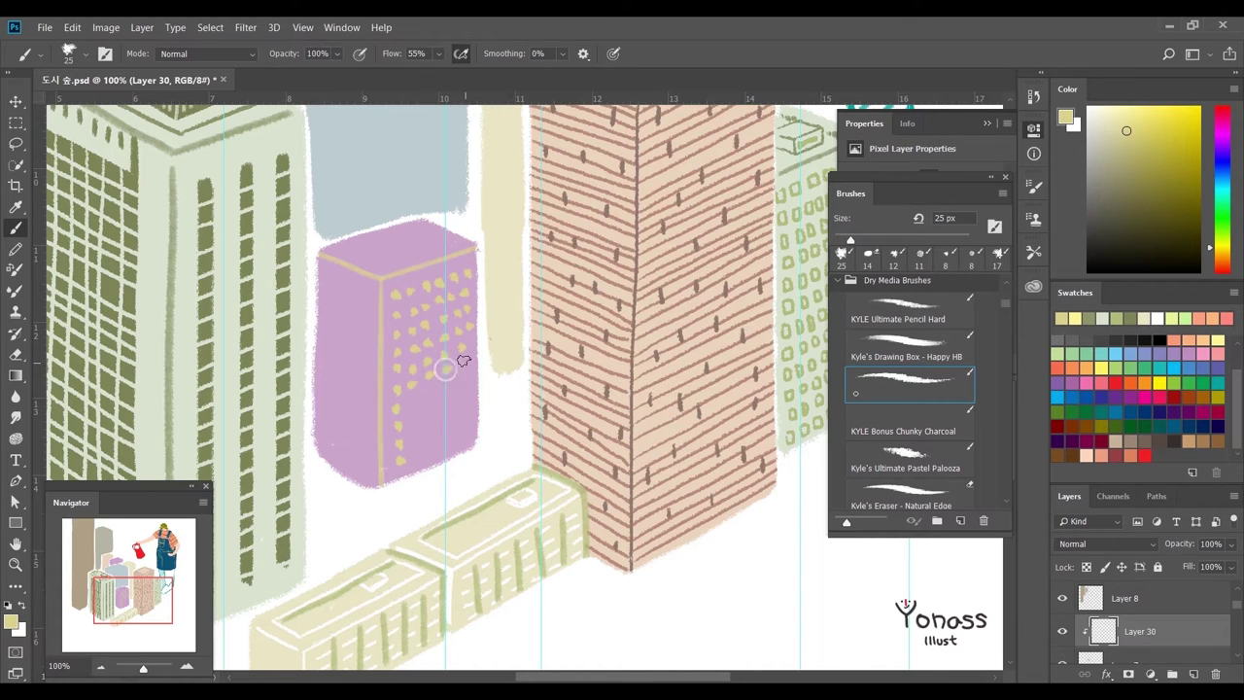
left_click(464, 413)
- On a new layer, hatch lavender diagonals across the purple building's right face with the soft pastel brush
left_click(1202, 389)
left_click(909, 345)
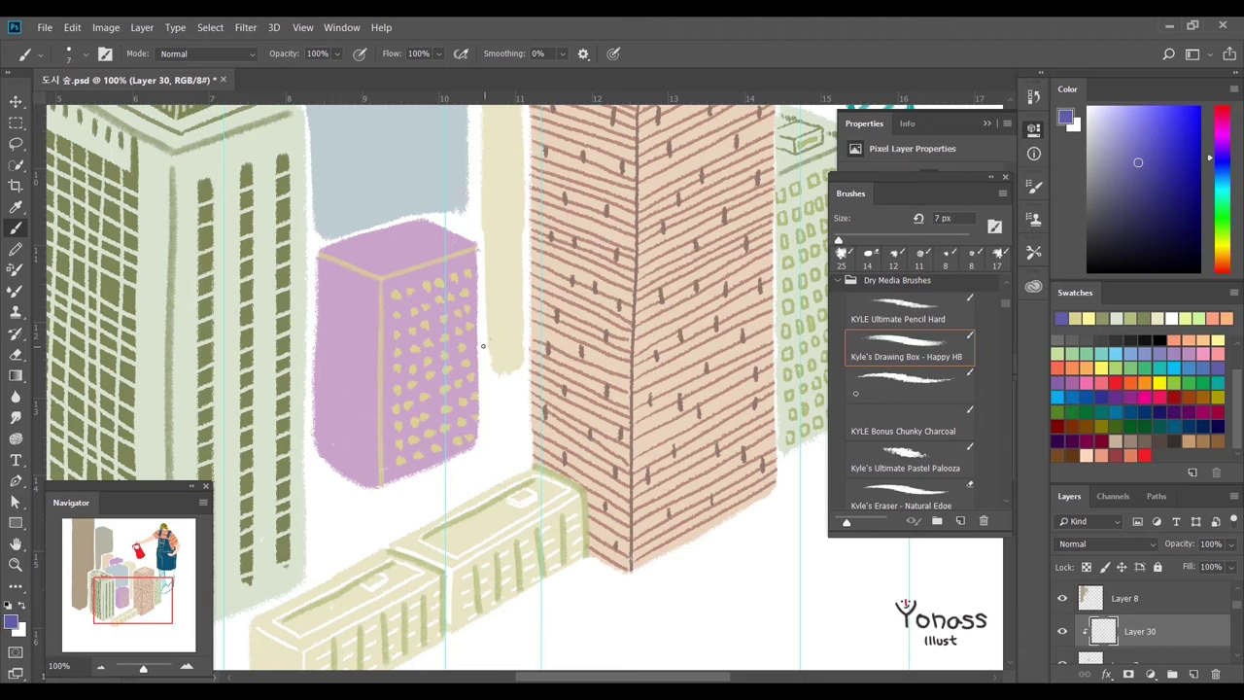
left_click(1194, 673, "ctrl")
left_click(428, 296, "alt")
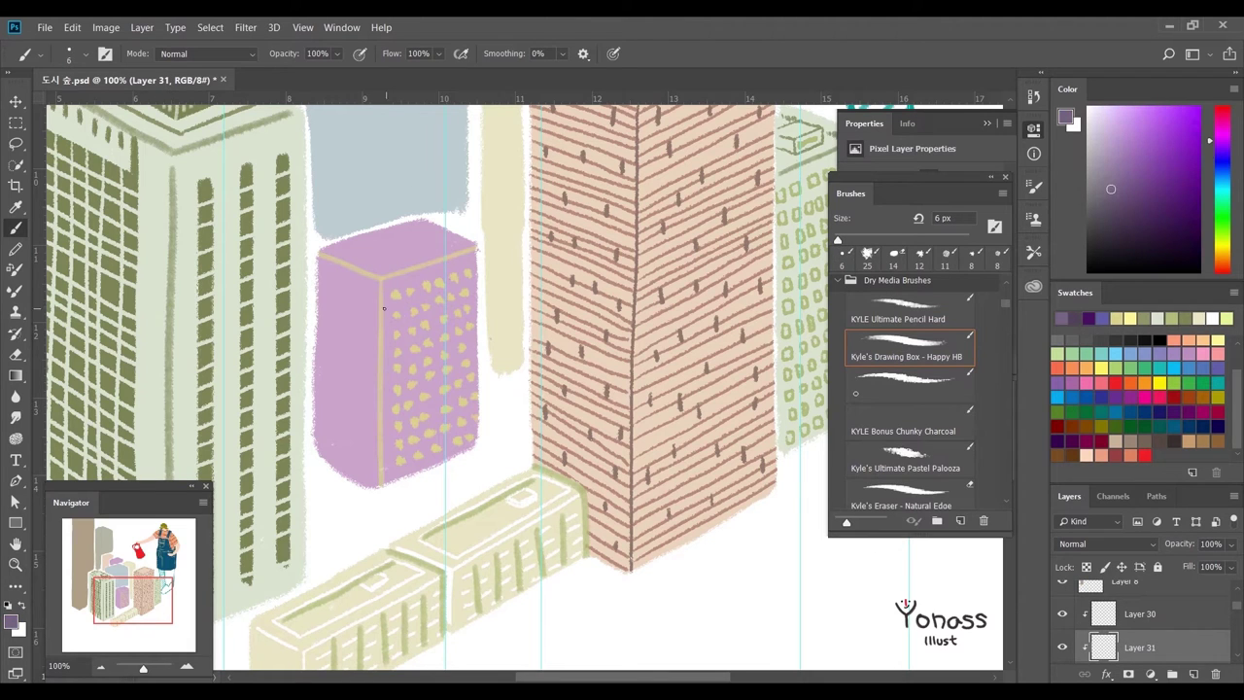
key("period")
key("period")
key("period")
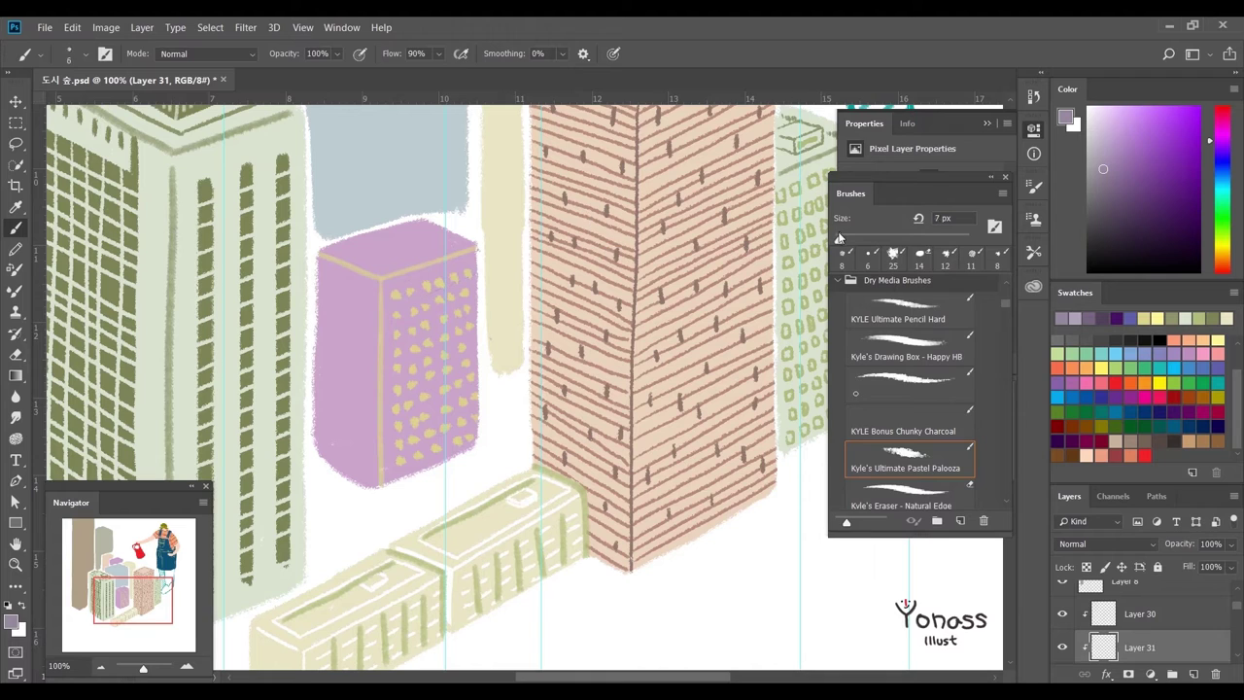
left_click_drag(389, 290, 477, 261)
key("ctrl+z")
left_click_drag(389, 321, 477, 280)
left_click_drag(389, 387, 477, 335)
left_click_drag(388, 418, 479, 385)
left_click_drag(392, 453, 481, 422)
- Hatch thin diagonals down the purple building's left face with a 12 px hard pencil
key("comma")
key("comma")
key("comma")
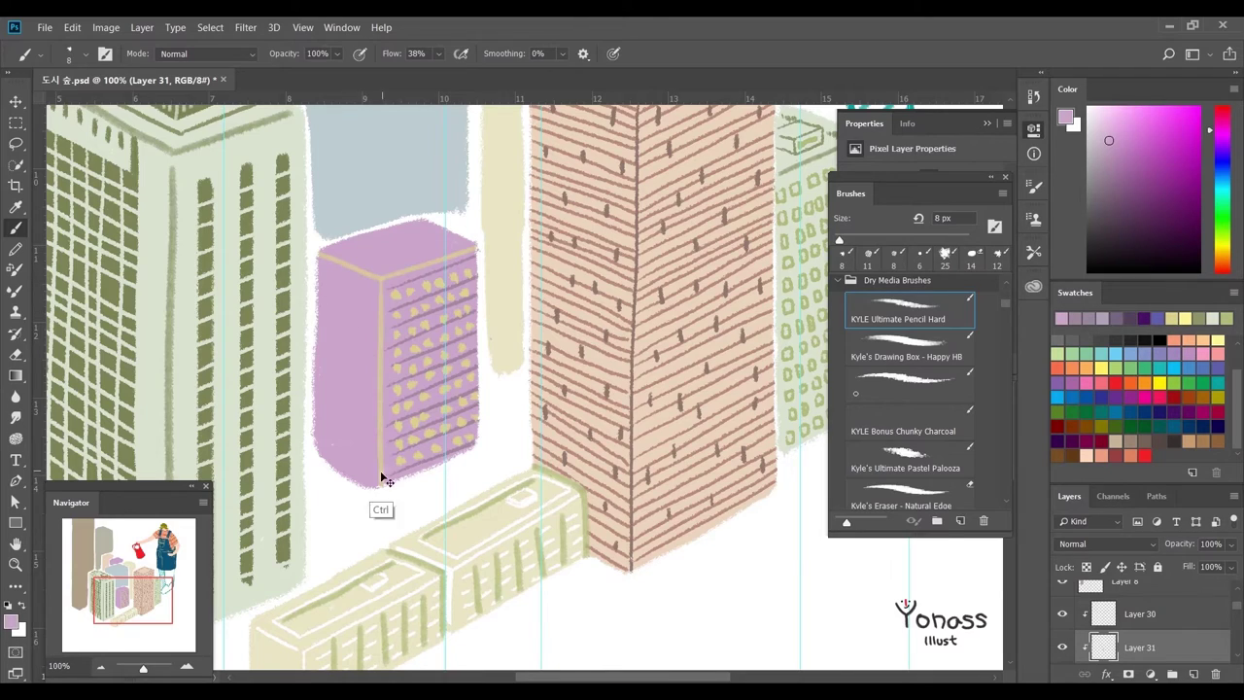
scroll(381, 479, "up", 2)
scroll(381, 479, "left", 2)
scroll(541, 415, "left", 3)
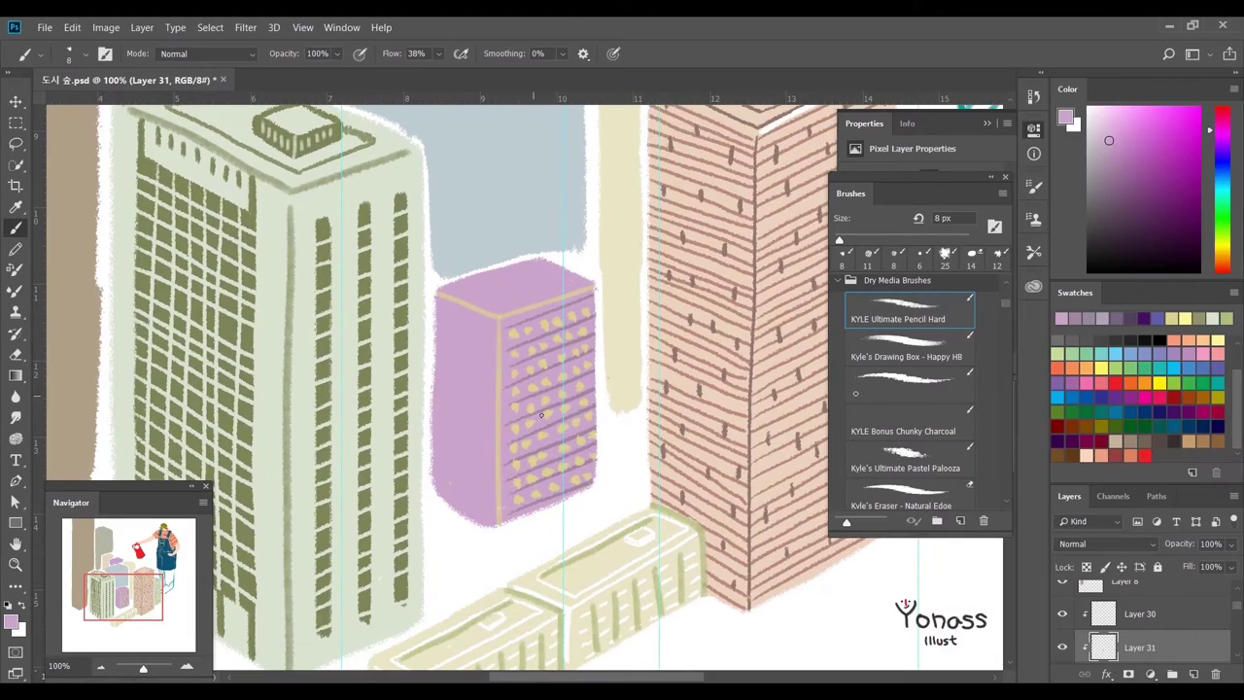
scroll(542, 415, "left", 2)
scroll(541, 415, "up", 1)
left_click_drag(562, 339, 574, 375)
left_click_drag(546, 338, 558, 401)
key("ctrl+z")
key("ctrl+z")
left_click_drag(840, 240, 844, 240)
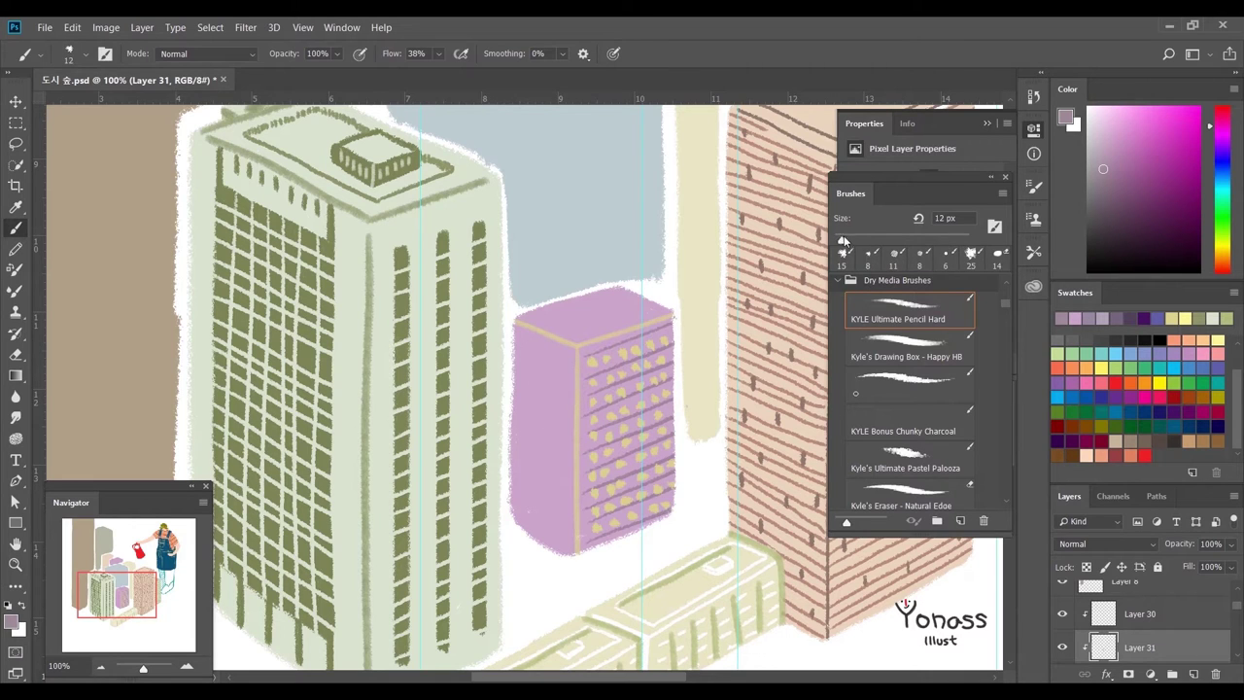
left_click_drag(508, 373, 573, 418)
mouse_move(510, 447)
left_mouse_down()
mouse_move(573, 486)
mouse_move(574, 534)
left_mouse_up()
key("ctrl+z")
scroll(632, 438, "up", 5)
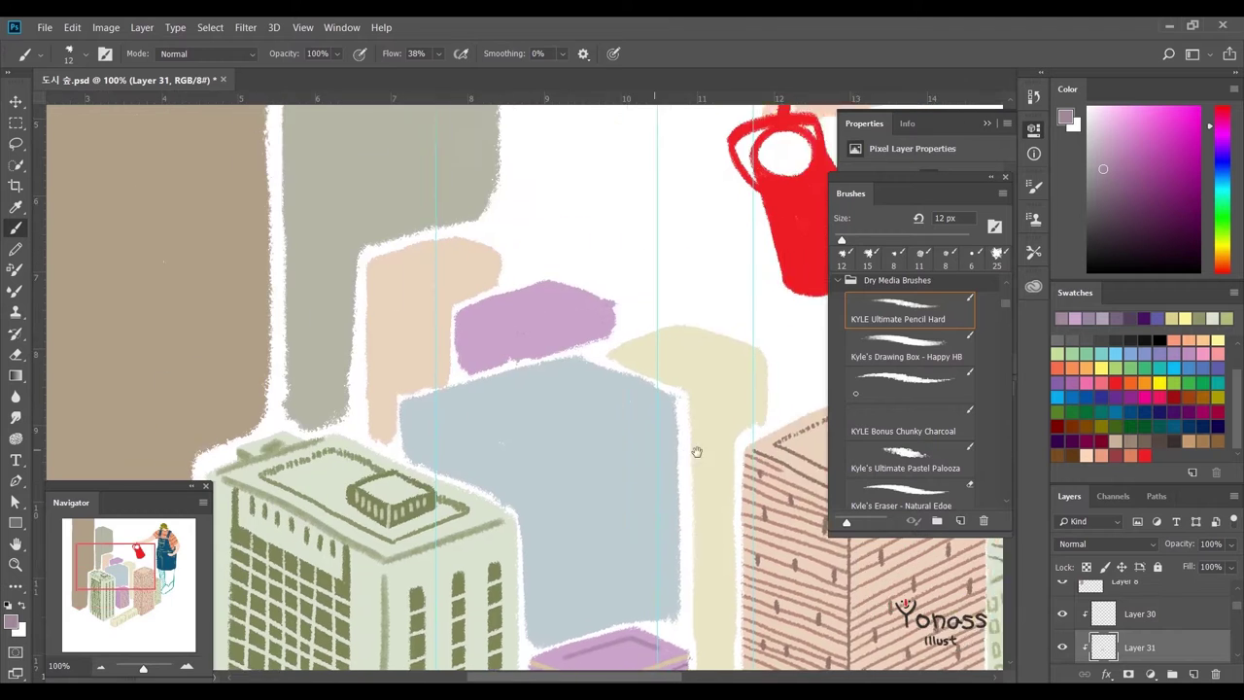
- Draw dark edge lines across the small purple block
left_click_drag(657, 289, 563, 317)
left_click_drag(599, 358, 614, 405)
mouse_move(587, 367)
left_mouse_down()
mouse_move(587, 394)
mouse_move(675, 335)
left_mouse_up()
- Draw grey roof edge lines on the blue building with an 11 px brush
key("bracketleft")
key("shift+9")
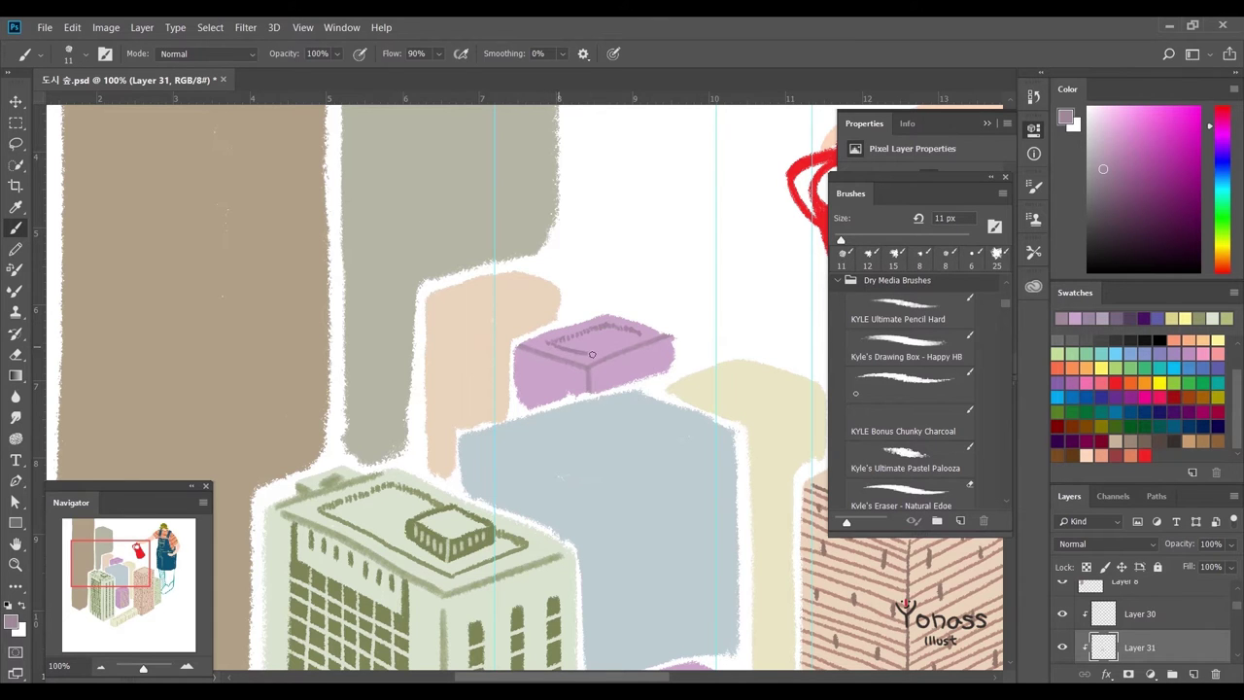
key("ctrl+minus")
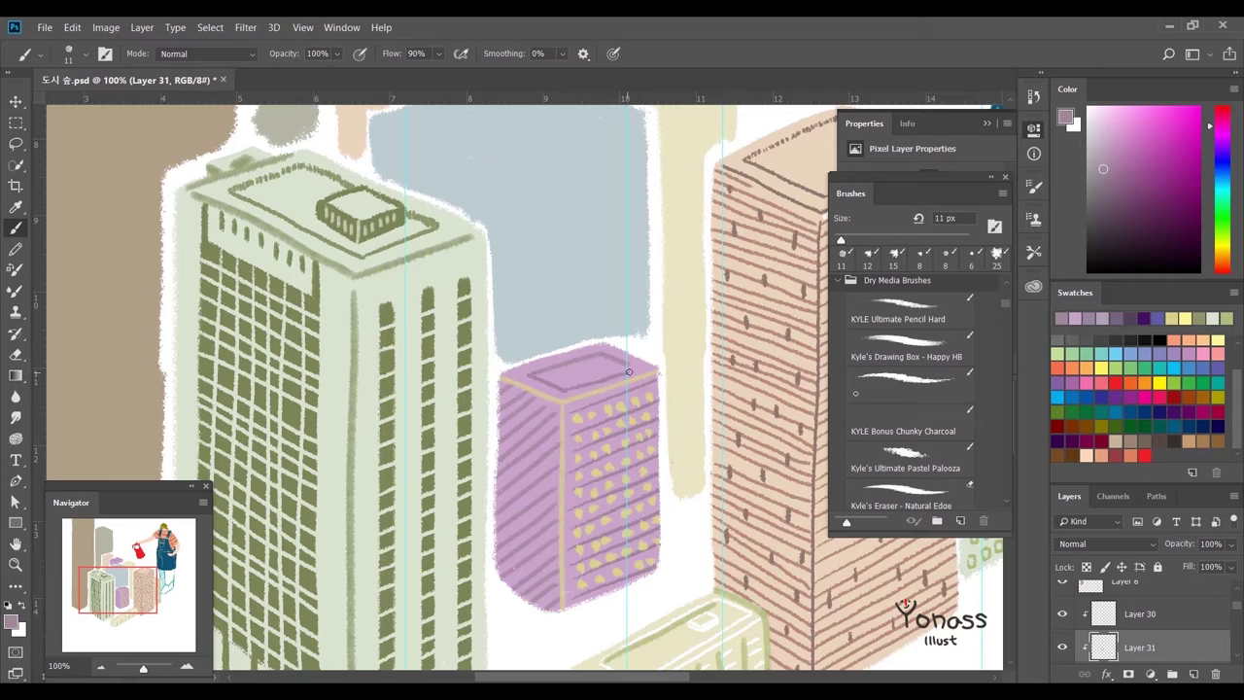
key("ctrl+minus")
key("ctrl+minus")
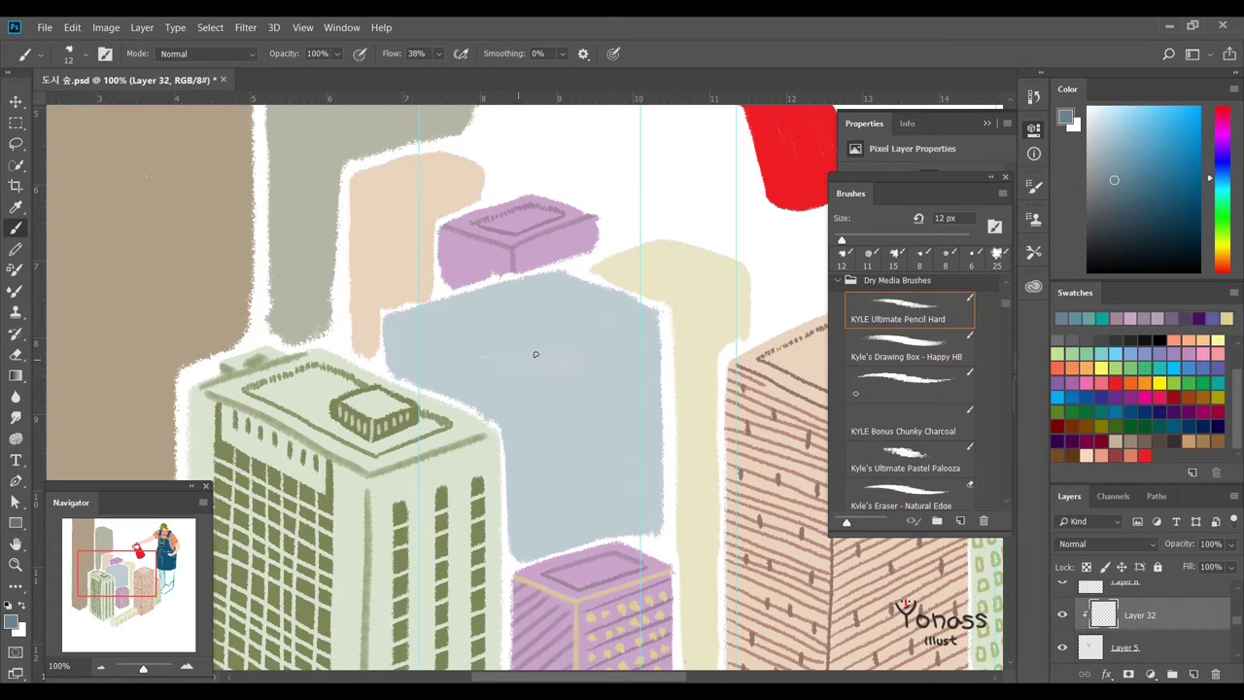
mouse_move(394, 319)
left_mouse_down()
mouse_move(500, 364)
mouse_move(658, 312)
left_mouse_up()
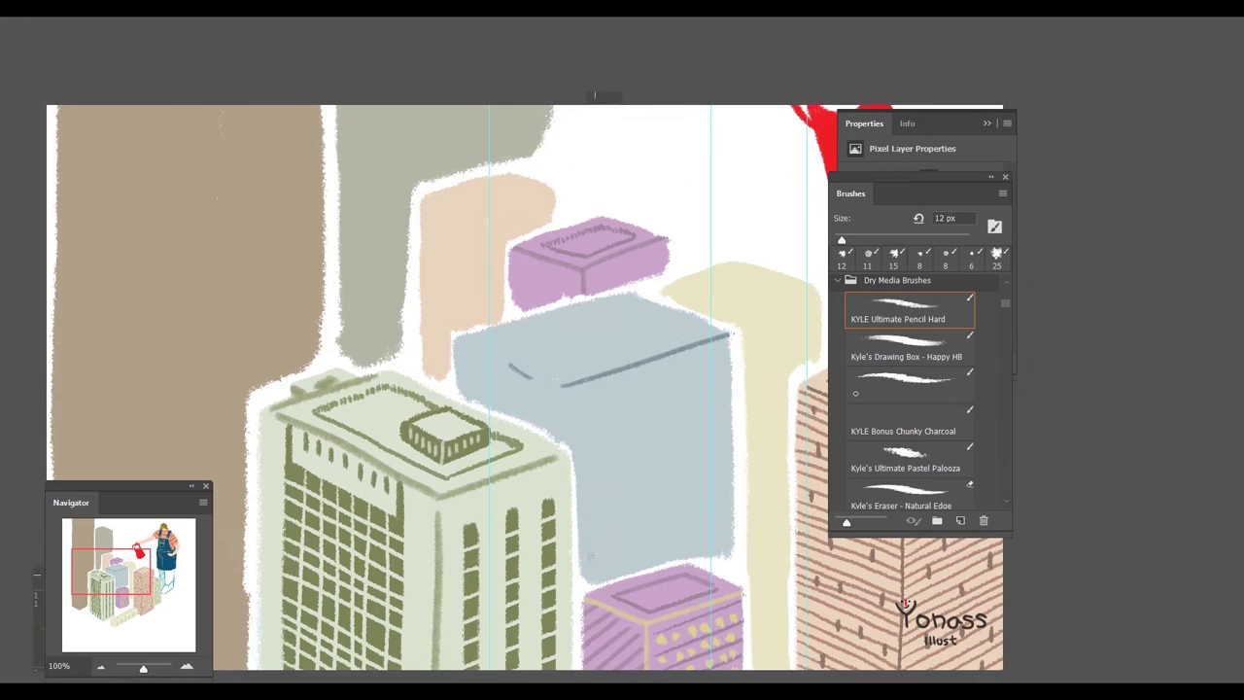
left_click(460, 303, "shift")
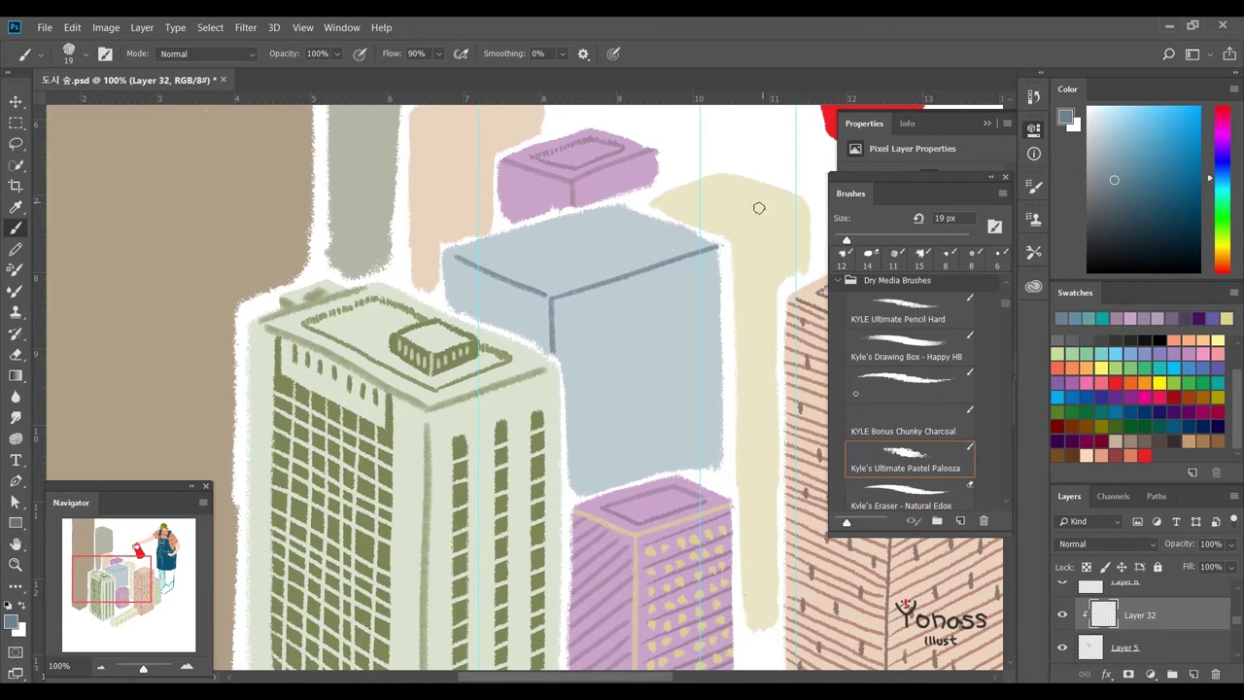
left_click_drag(579, 291, 692, 250)
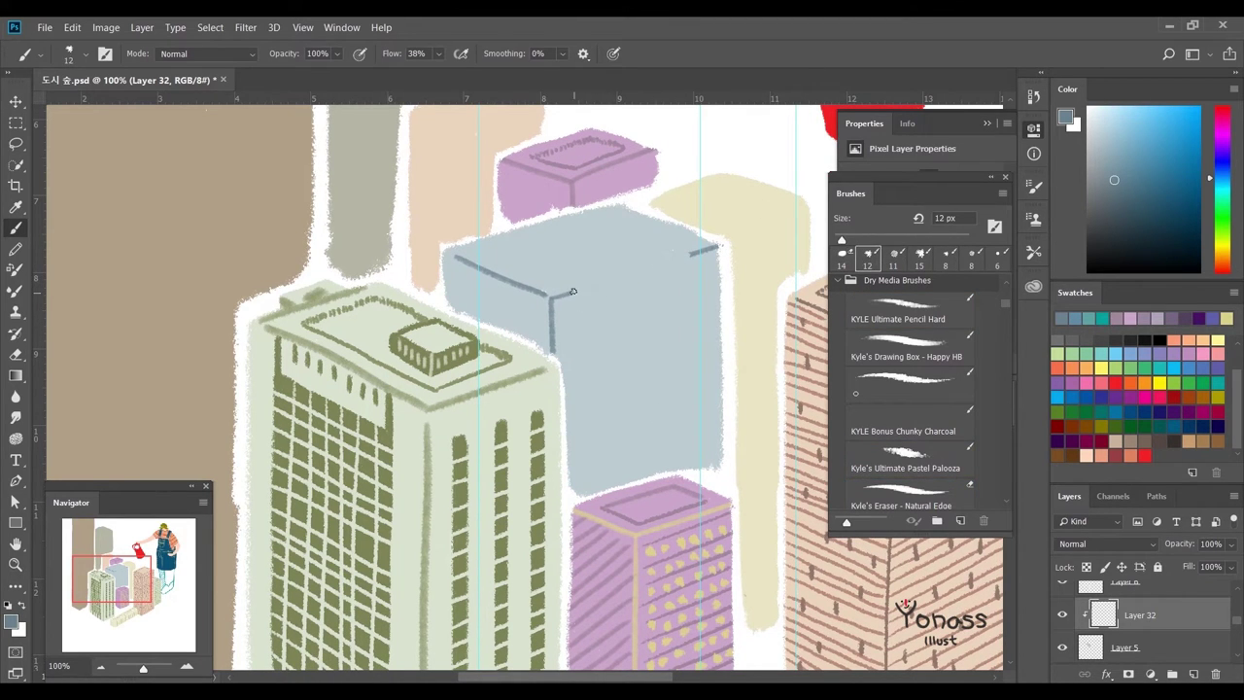
- Draw straight vertical corner and right edge lines down the blue building
mouse_move(586, 297)
left_mouse_down()
mouse_move(704, 257)
mouse_move(573, 490)
left_mouse_up()
key("ctrl+z")
left_click_drag(570, 298, 572, 490)
left_click_drag(589, 300, 588, 494)
key("ctrl+z")
left_click_drag(704, 260, 701, 470)
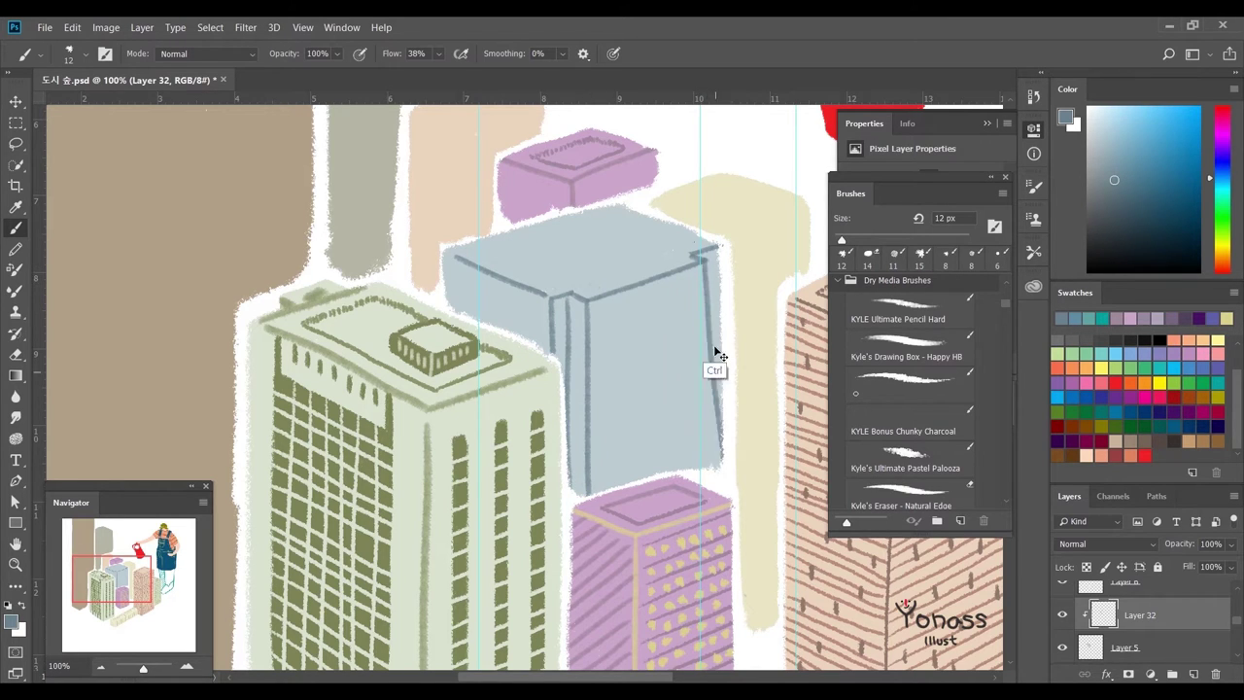
key("ctrl+z")
left_click_drag(705, 287, 707, 470)
key("ctrl+z")
left_click_drag(704, 261, 705, 470)
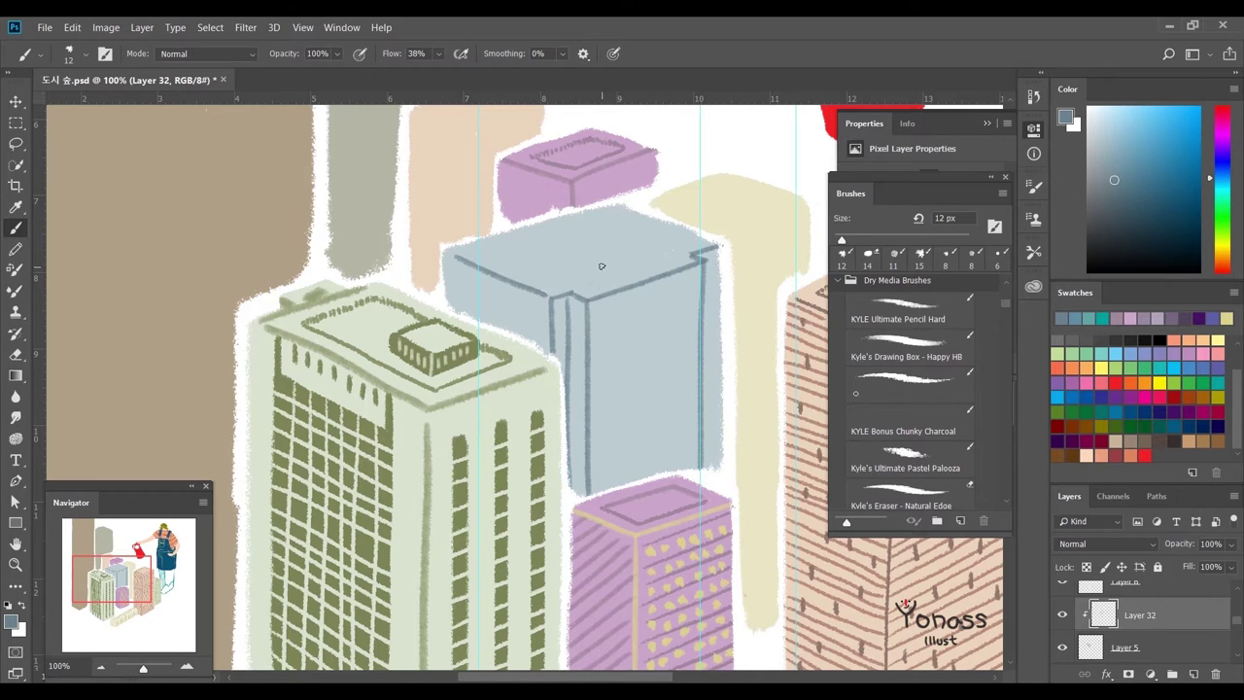
- Paint a dark rooftop box and dashed roof-edge lines with the 12 px soft pastel brush
left_click(917, 454)
mouse_move(591, 260)
left_mouse_down()
mouse_move(642, 239)
mouse_move(551, 240)
mouse_move(589, 265)
left_mouse_up()
left_click_drag(849, 239, 842, 239)
mouse_move(592, 224)
left_mouse_down()
mouse_move(558, 231)
mouse_move(571, 239)
left_mouse_up()
key("period")
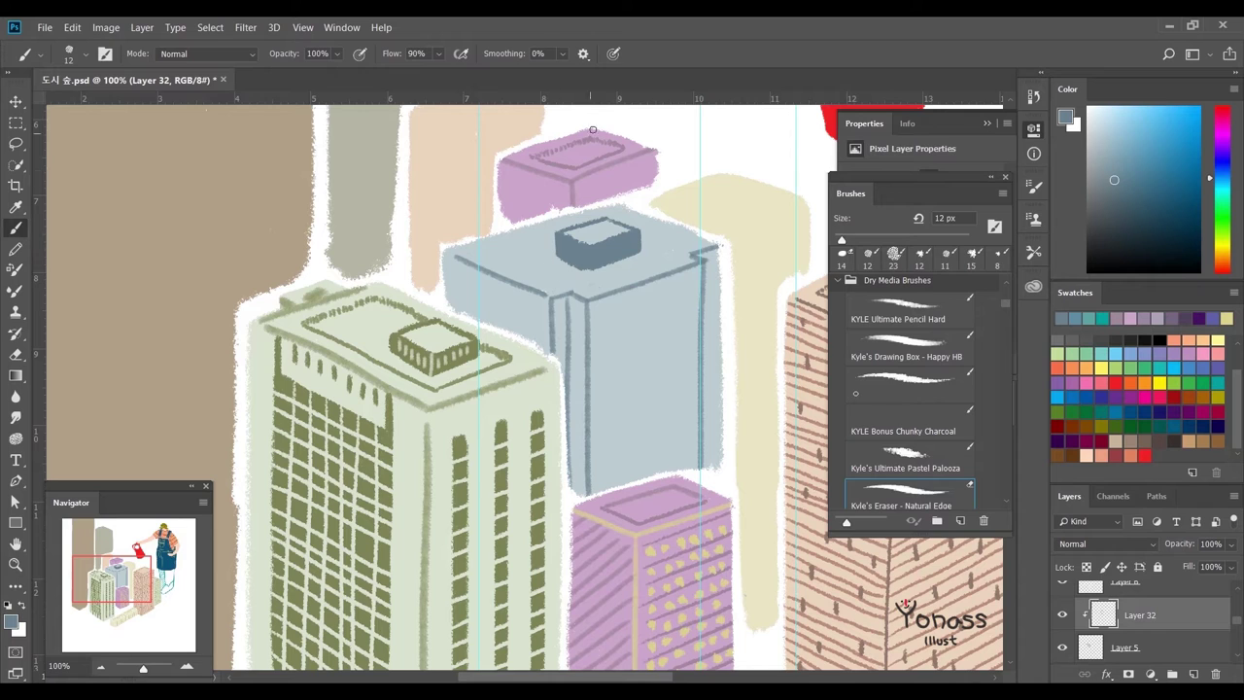
key("comma")
left_click_drag(480, 249, 529, 235)
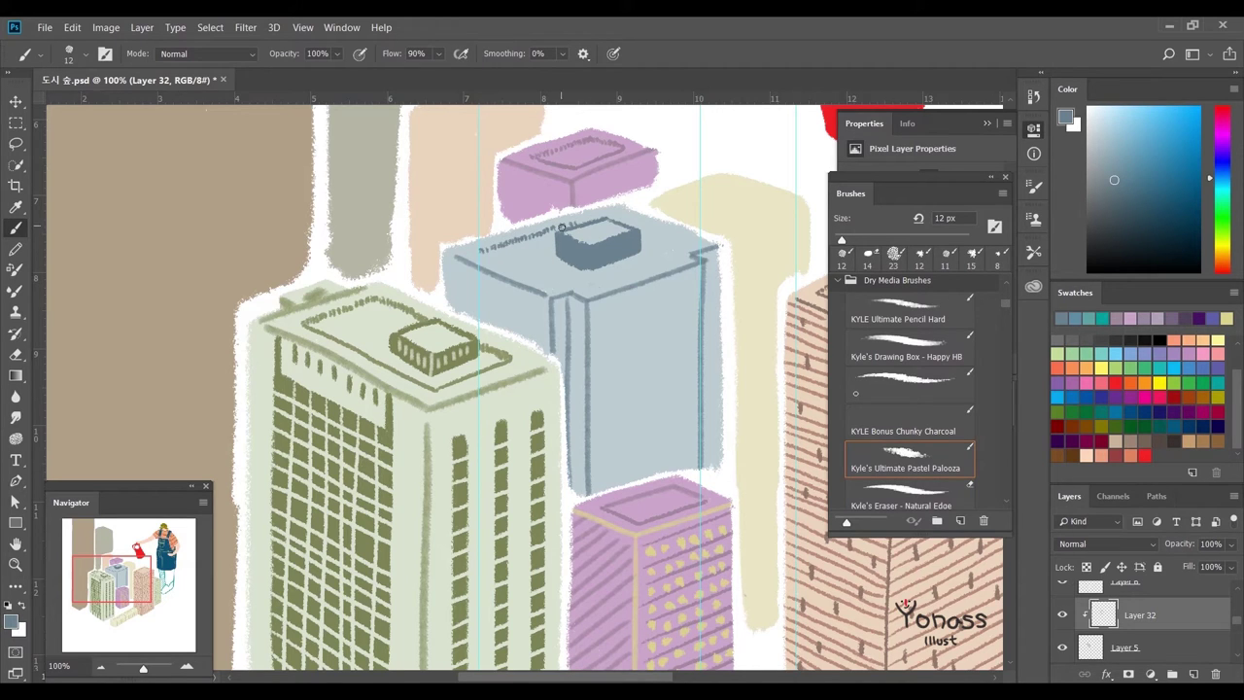
left_click_drag(663, 234, 697, 236)
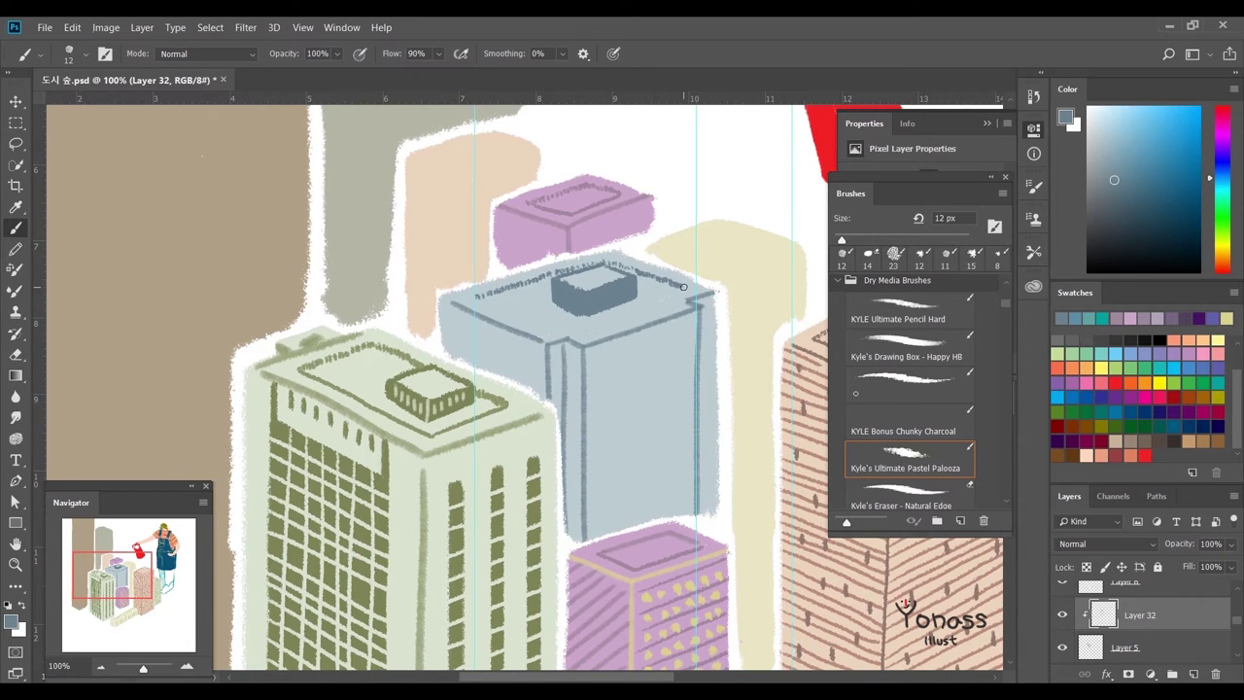
mouse_move(445, 256)
left_mouse_down()
mouse_move(512, 285)
mouse_move(646, 251)
left_mouse_up()
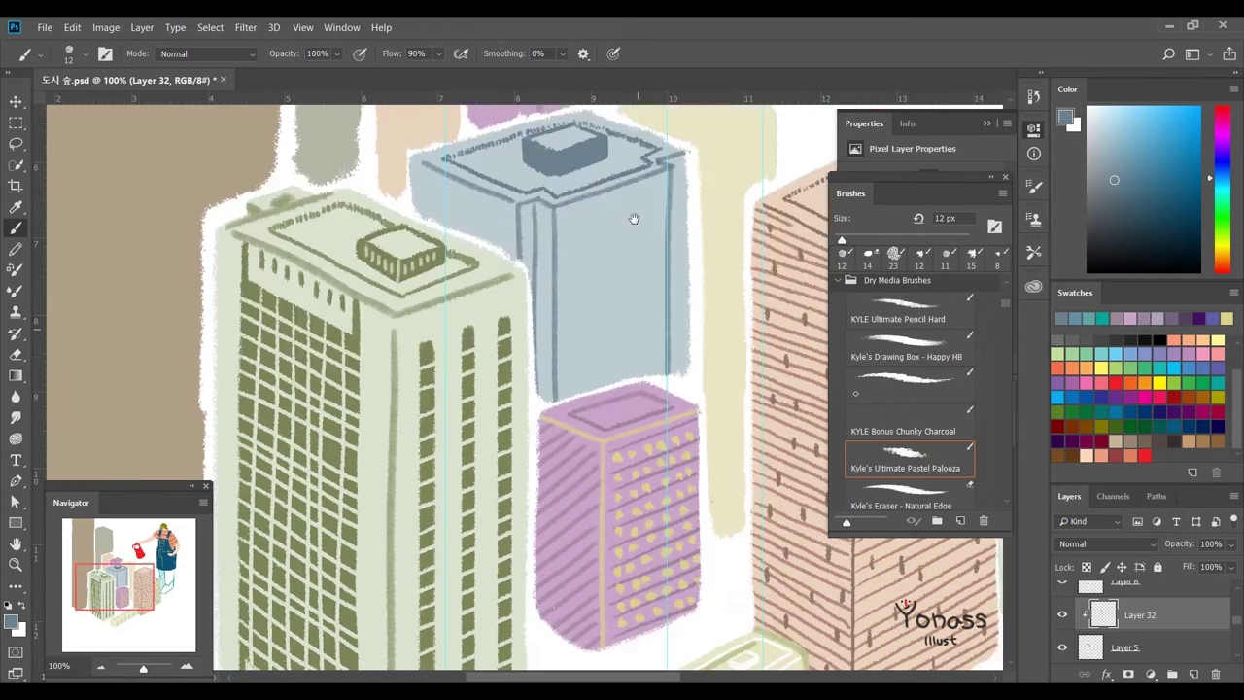
- Paint vertical window strokes on the blue building's right and left faces
mouse_move(573, 288)
left_mouse_down()
mouse_move(572, 311)
mouse_move(586, 309)
left_mouse_up()
mouse_move(598, 284)
left_mouse_down()
mouse_move(598, 307)
mouse_move(612, 305)
left_mouse_up()
left_click_drag(639, 276, 639, 297)
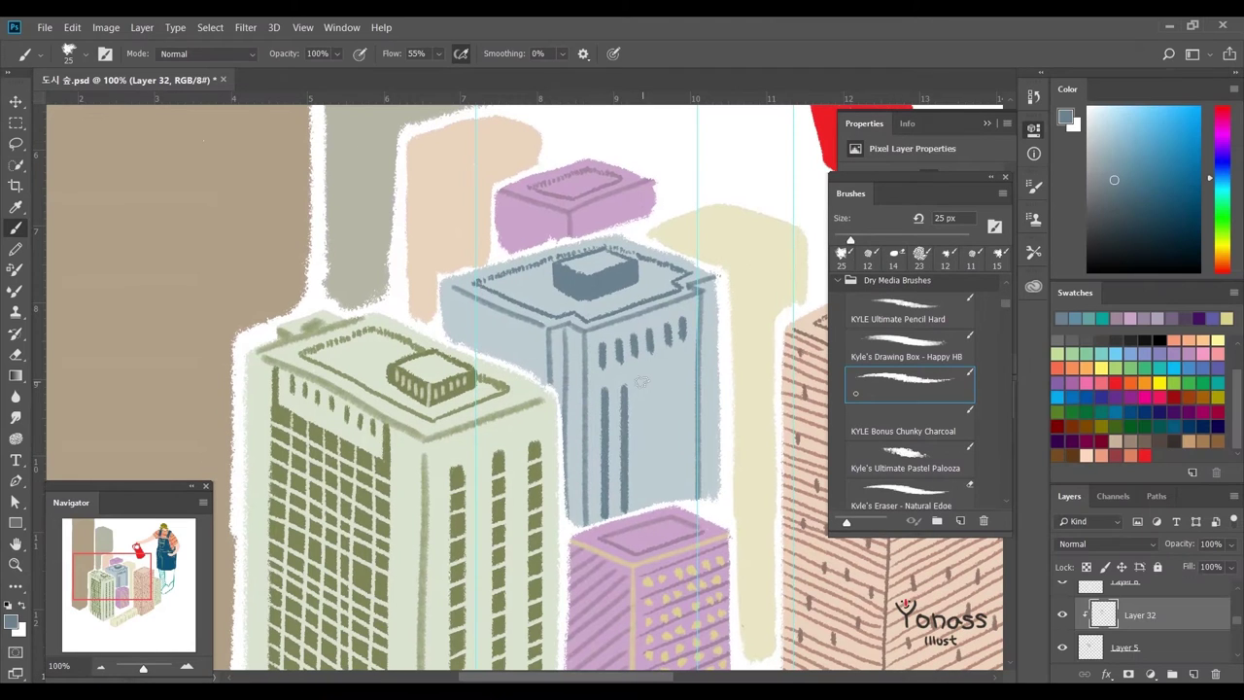
mouse_move(665, 375)
left_mouse_down()
mouse_move(644, 509)
mouse_move(671, 369)
mouse_move(667, 502)
left_mouse_up()
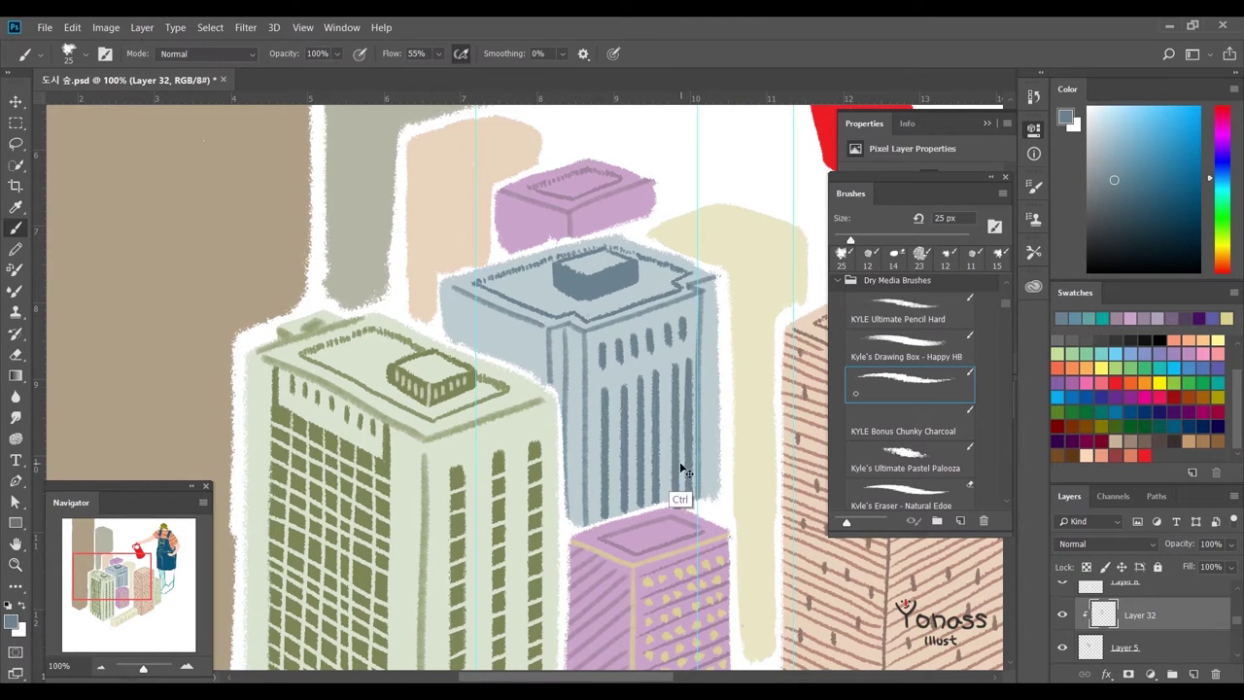
left_click_drag(686, 356, 683, 500)
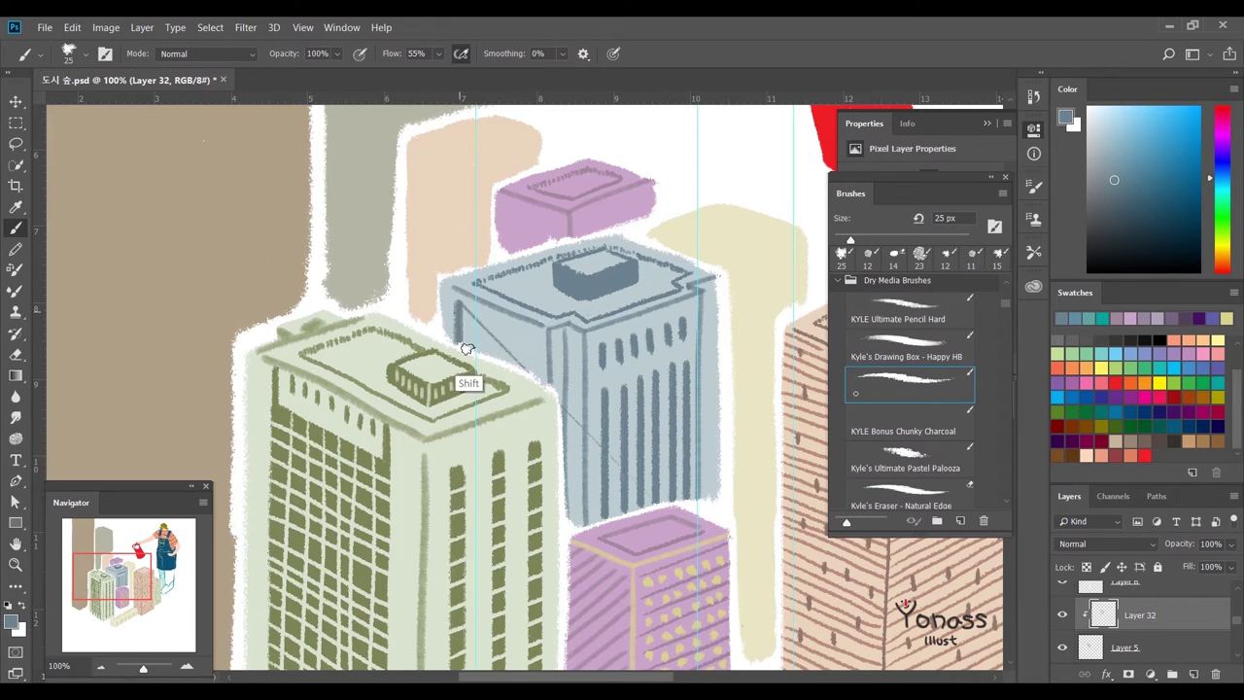
left_click_drag(457, 306, 454, 344)
mouse_move(474, 352)
left_mouse_down()
mouse_move(477, 316)
mouse_move(492, 357)
left_mouse_up()
left_click_drag(510, 331, 510, 365)
mouse_move(530, 346)
left_mouse_down()
mouse_move(531, 381)
mouse_move(561, 369)
left_mouse_up()
scroll(544, 379, "down", 1)
left_click_drag(561, 383, 561, 406)
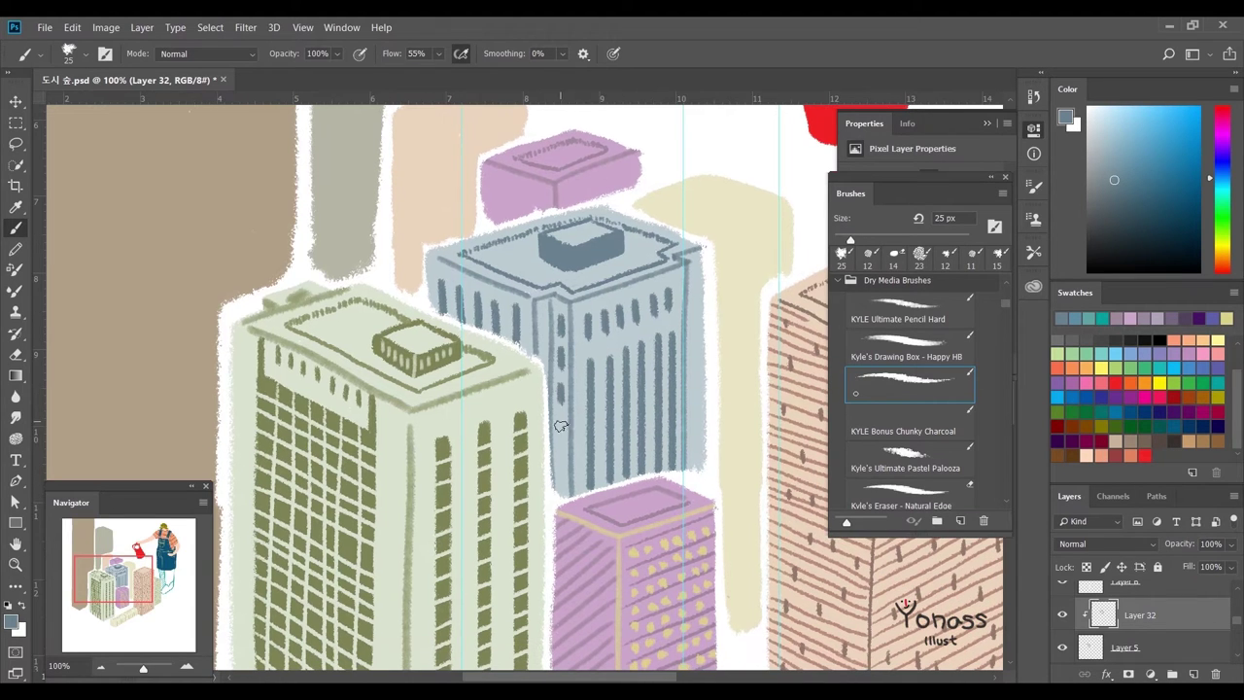
- Pick a light grey-blue, set a 14 px brush, and switch to Layer 26
left_click_drag(542, 344, 531, 318)
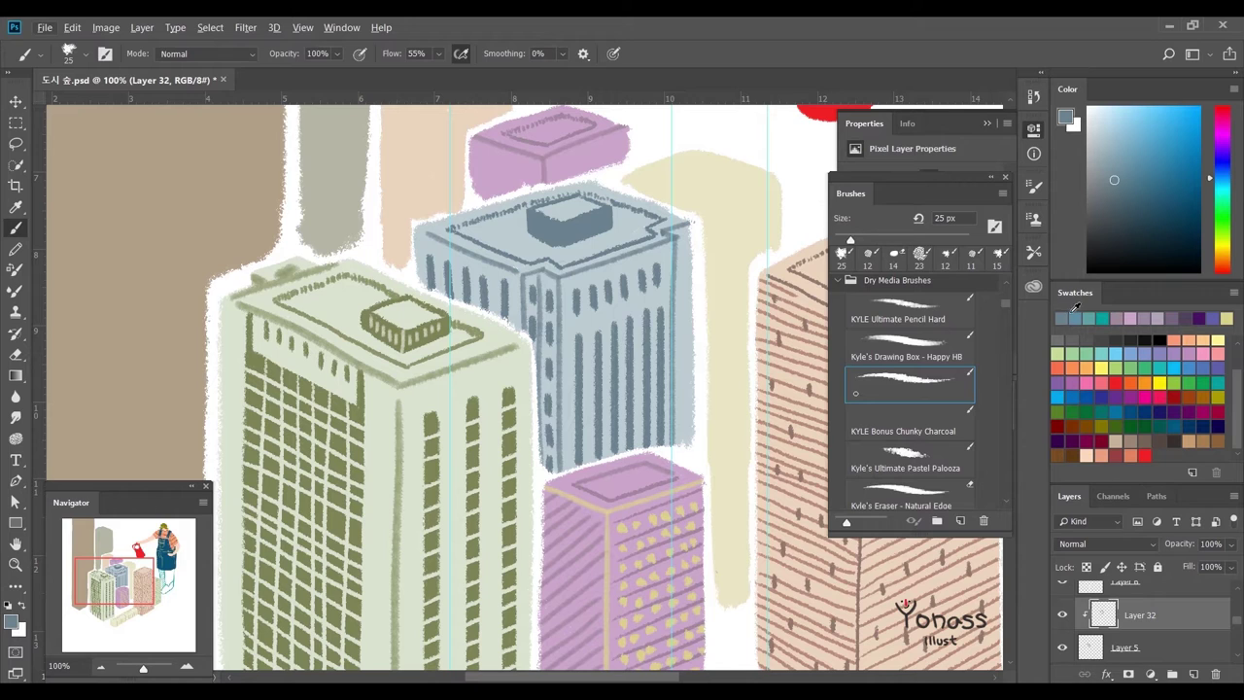
left_click(1073, 313)
left_click_drag(570, 369, 559, 370)
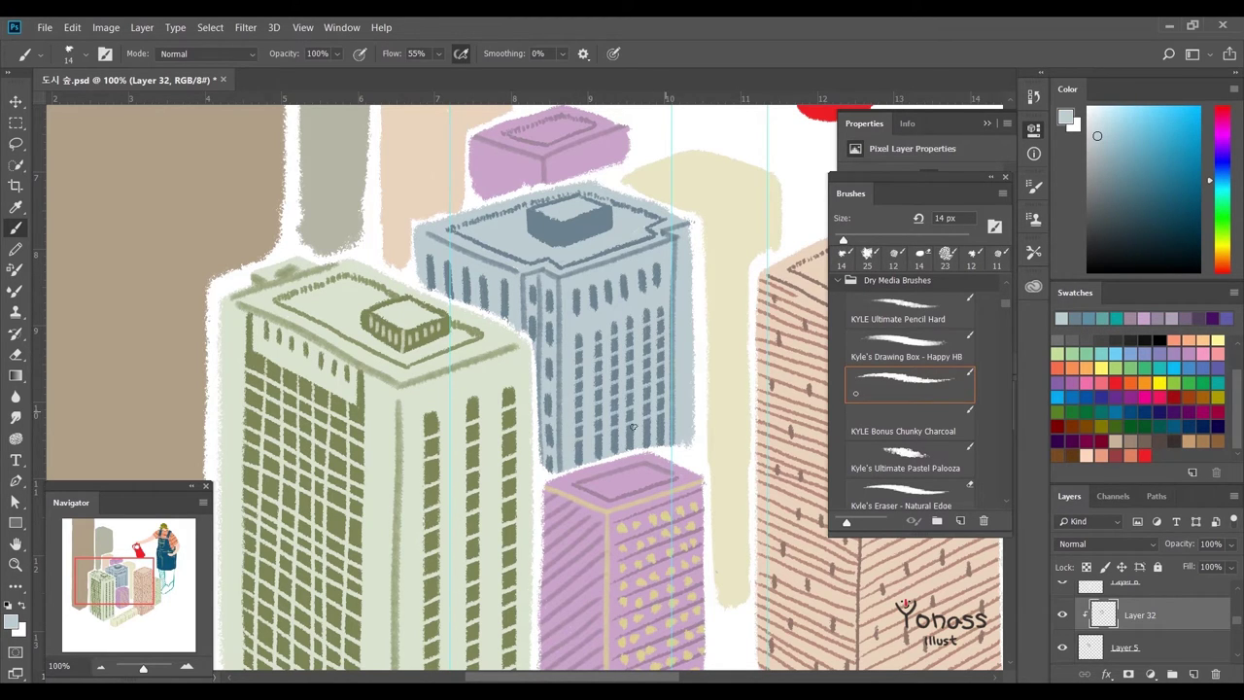
scroll(652, 313, "down", 3)
scroll(661, 472, "up", 2)
scroll(335, 297, "up", 2)
scroll(326, 297, "up", 1)
scroll(326, 297, "down", 3)
scroll(694, 505, "up", 1)
scroll(694, 437, "up", 1)
left_click(1118, 614)
scroll(622, 466, "down", 1)
scroll(622, 466, "up", 1)
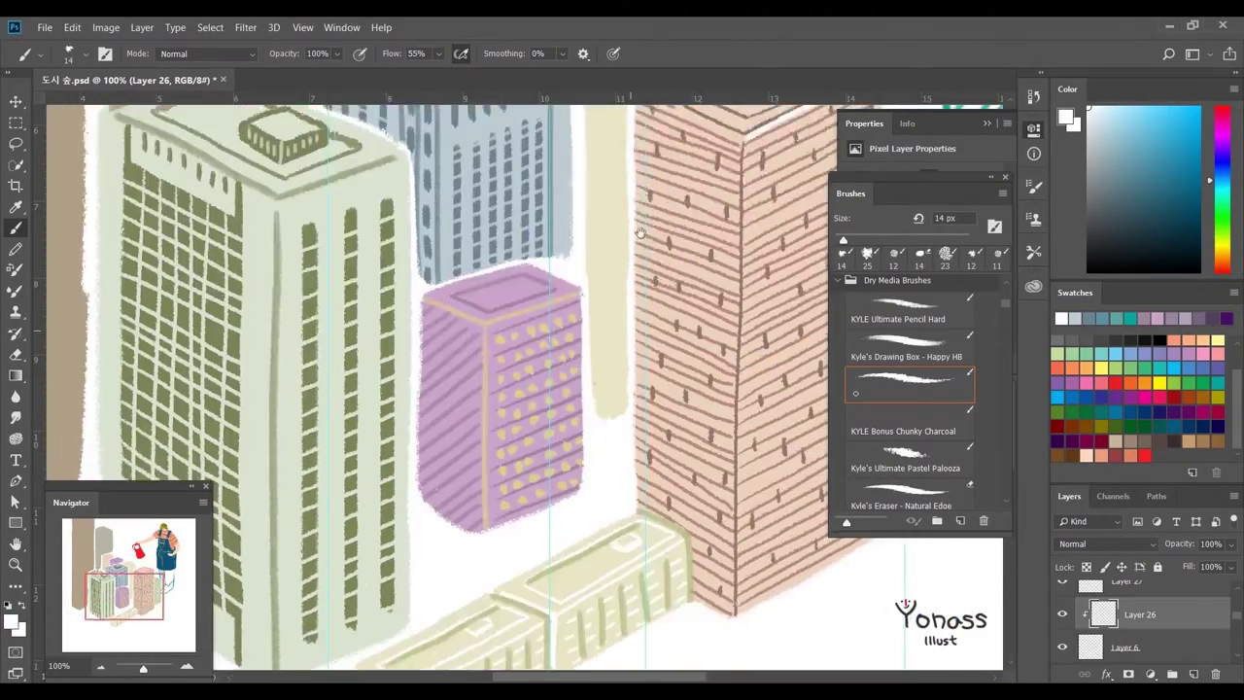
- Pick up the pale green colour and set a small 12 px pastel brush
left_click(617, 645, "alt")
left_click_drag(587, 503, 598, 680)
key("comma")
key("comma")
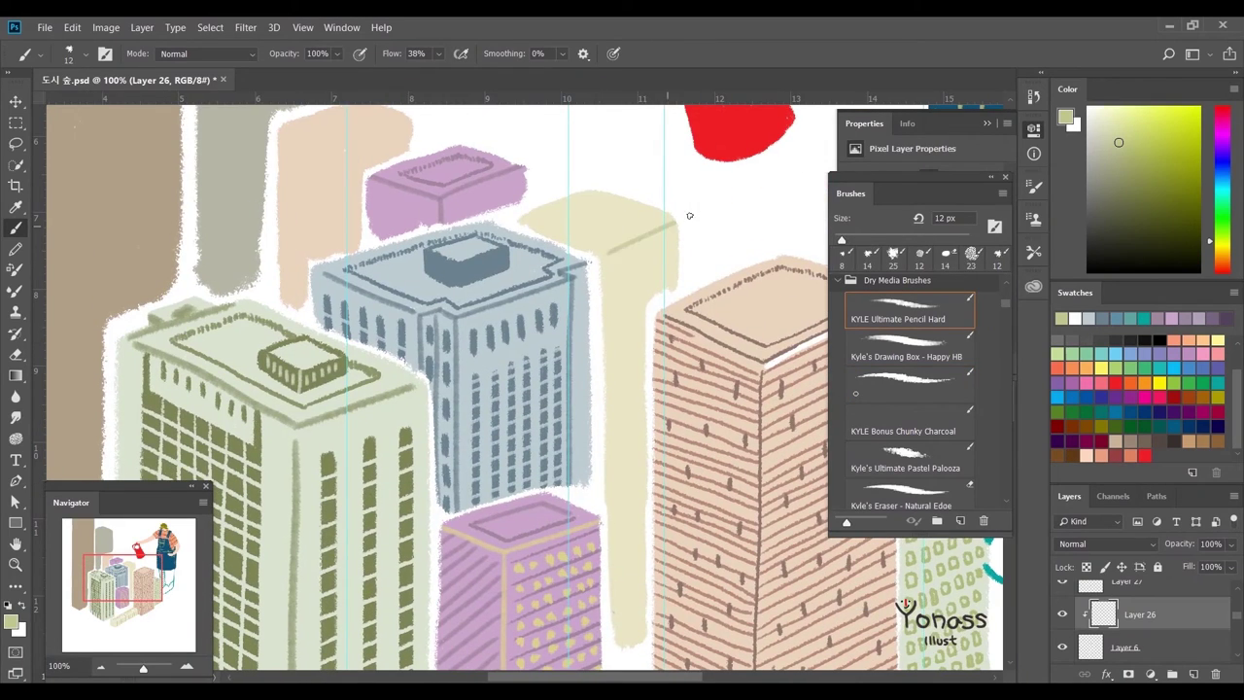
left_click_drag(632, 238, 632, 289)
key("period")
key("period")
key("period")
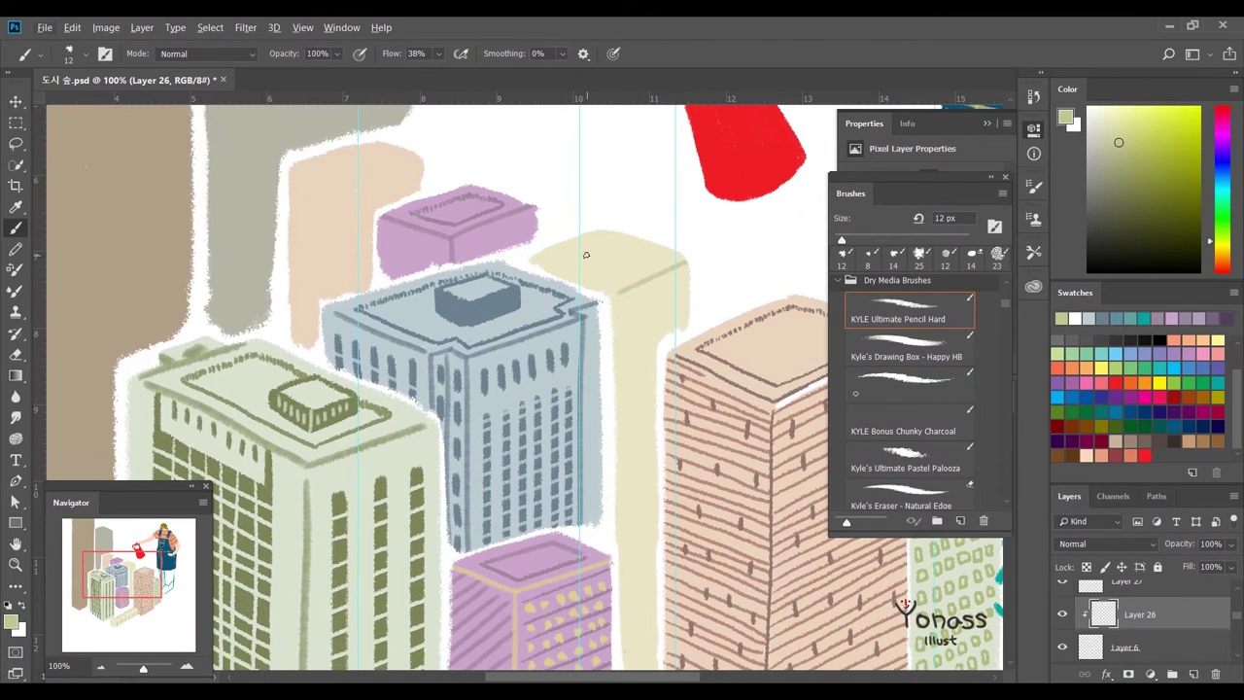
scroll(583, 389, "down", 3)
scroll(583, 389, "up", 2)
key("shift+comma")
- Dot five small windows on the pale green building
left_click_drag(554, 254, 555, 255)
left_click_drag(571, 248, 571, 250)
left_click_drag(586, 243, 587, 244)
scroll(593, 291, "down", 1)
left_click(557, 289)
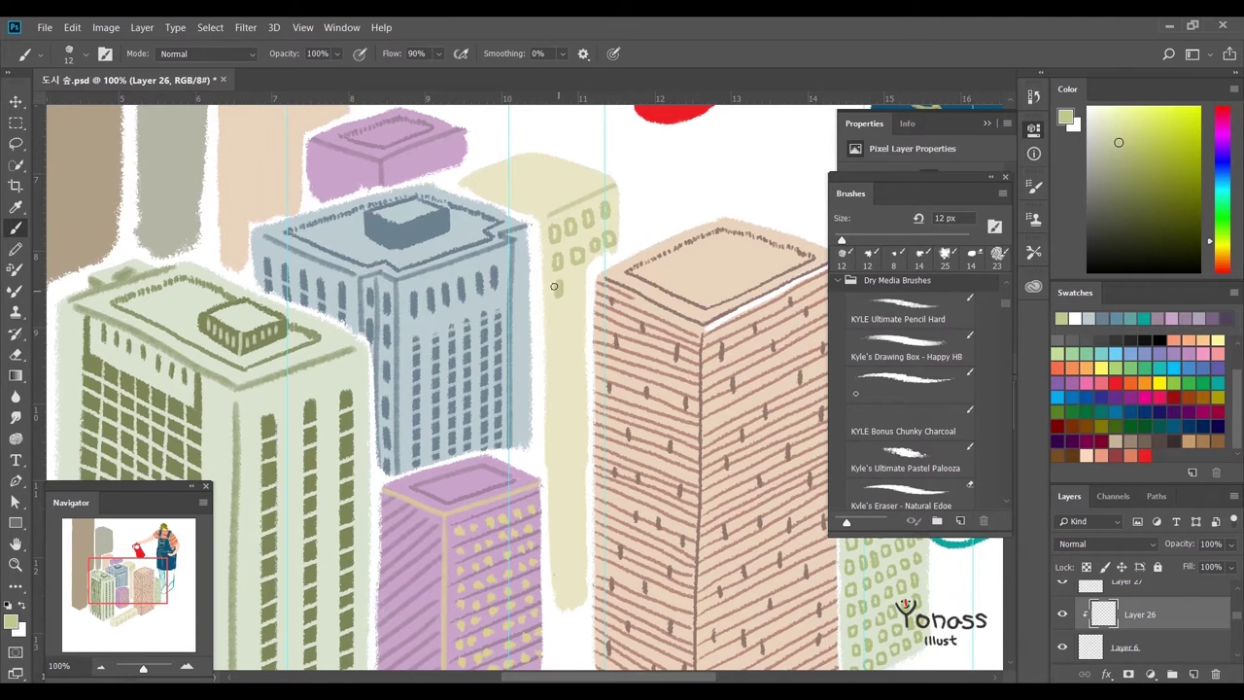
scroll(579, 311, "down", 2)
left_click(569, 310)
scroll(570, 331, "down", 1)
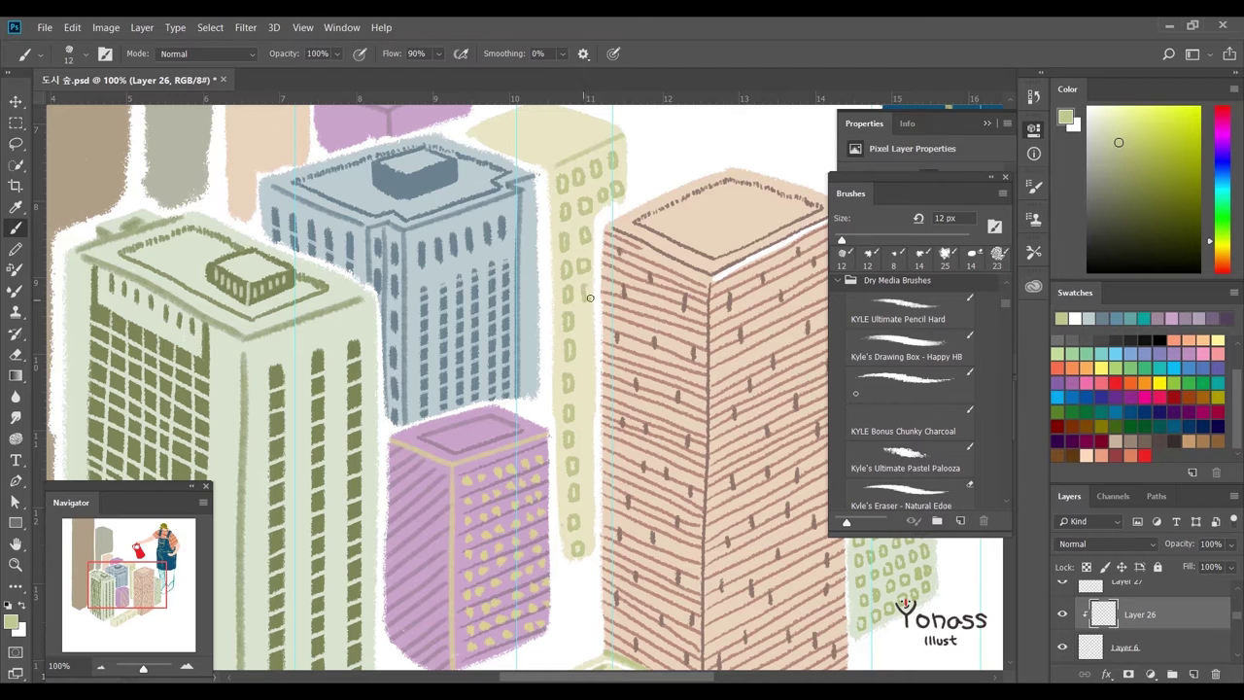
scroll(592, 440, "up", 8)
scroll(575, 314, "up", 2)
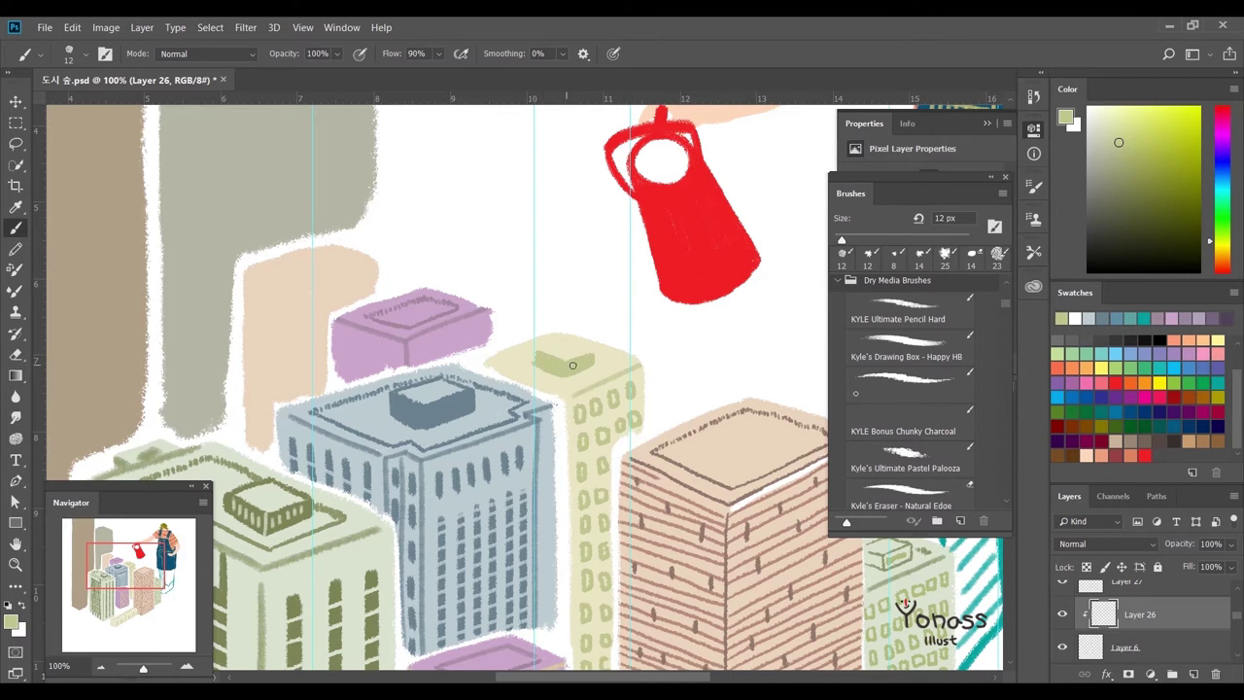
- Outline the pale yellow and grey-blue buildings' rooftops with a fine pencil brush
left_click(616, 354, "alt")
key("shift+3")
key("shift+8")
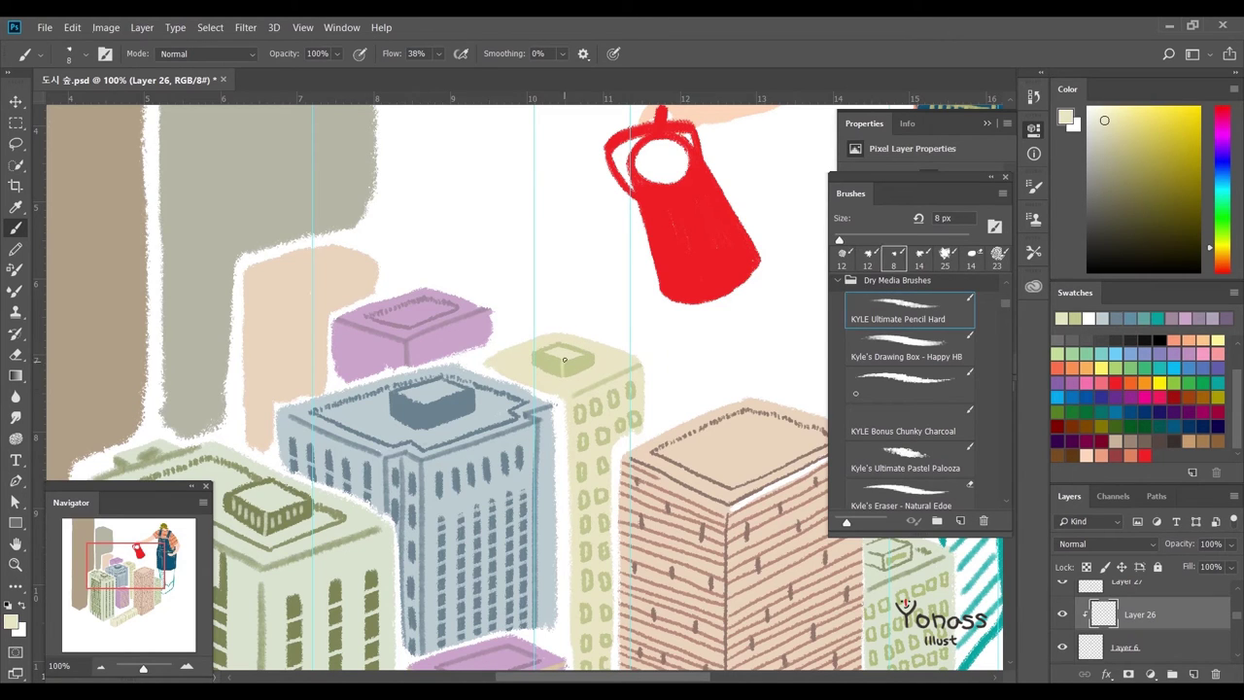
left_click_drag(534, 356, 566, 342)
left_click(457, 403, "alt")
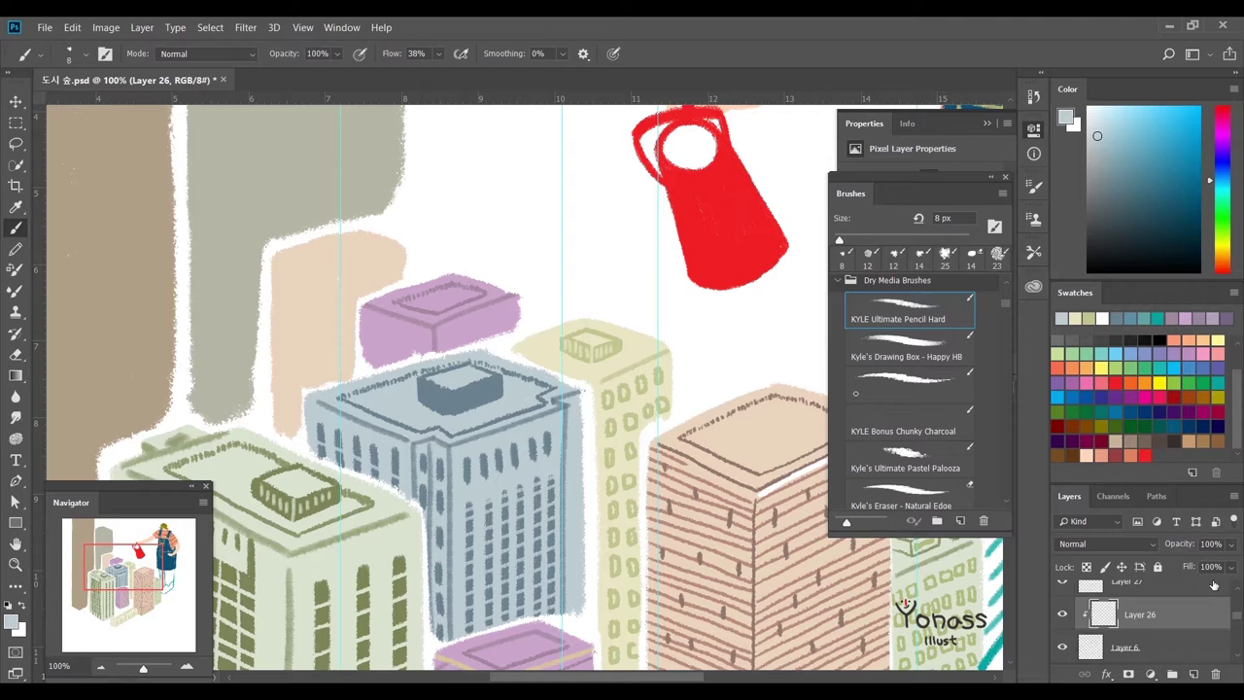
left_click(457, 403, "ctrl")
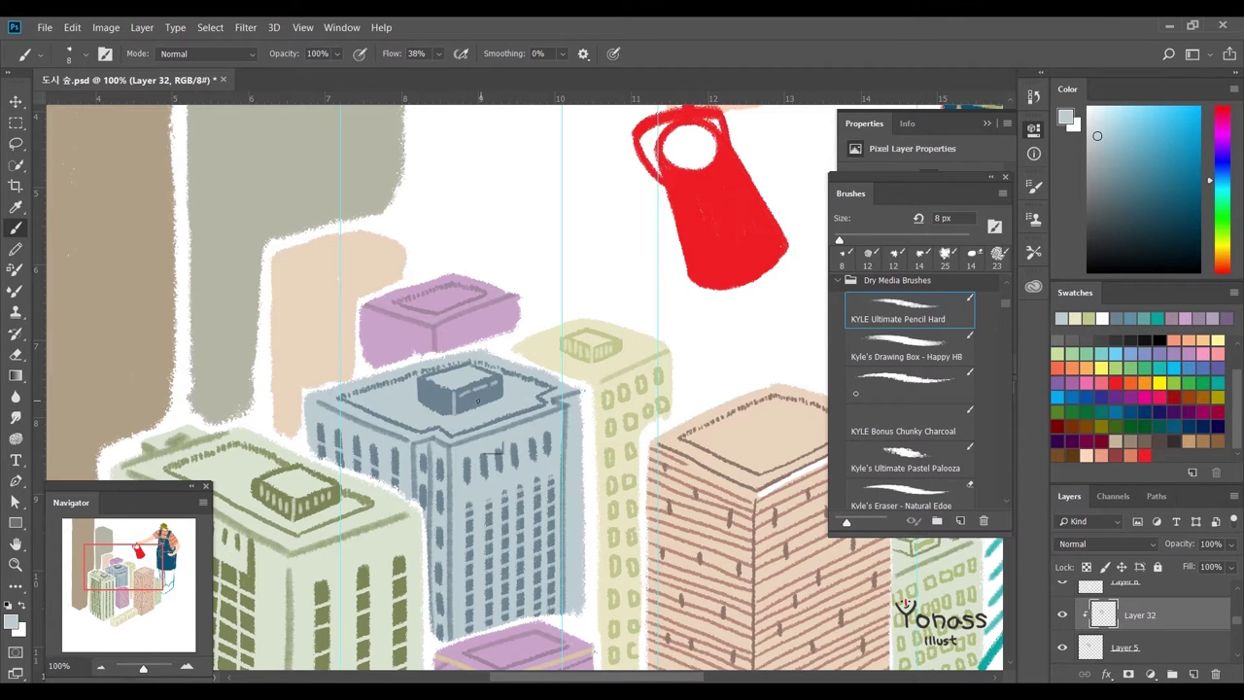
left_click_drag(426, 393, 362, 426)
- Return to the pale yellow building's layer and sample its yellow-green with the soft pastel brush
left_click(544, 408, "ctrl")
left_click(904, 456)
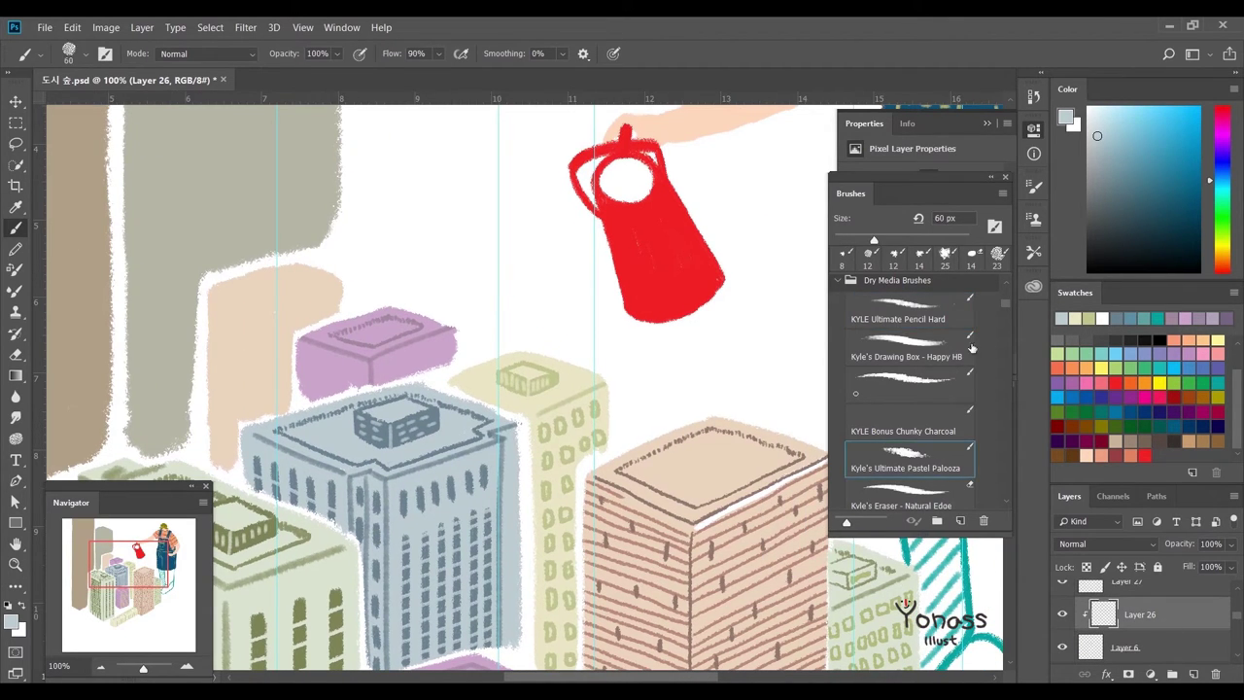
left_click(504, 368, "alt")
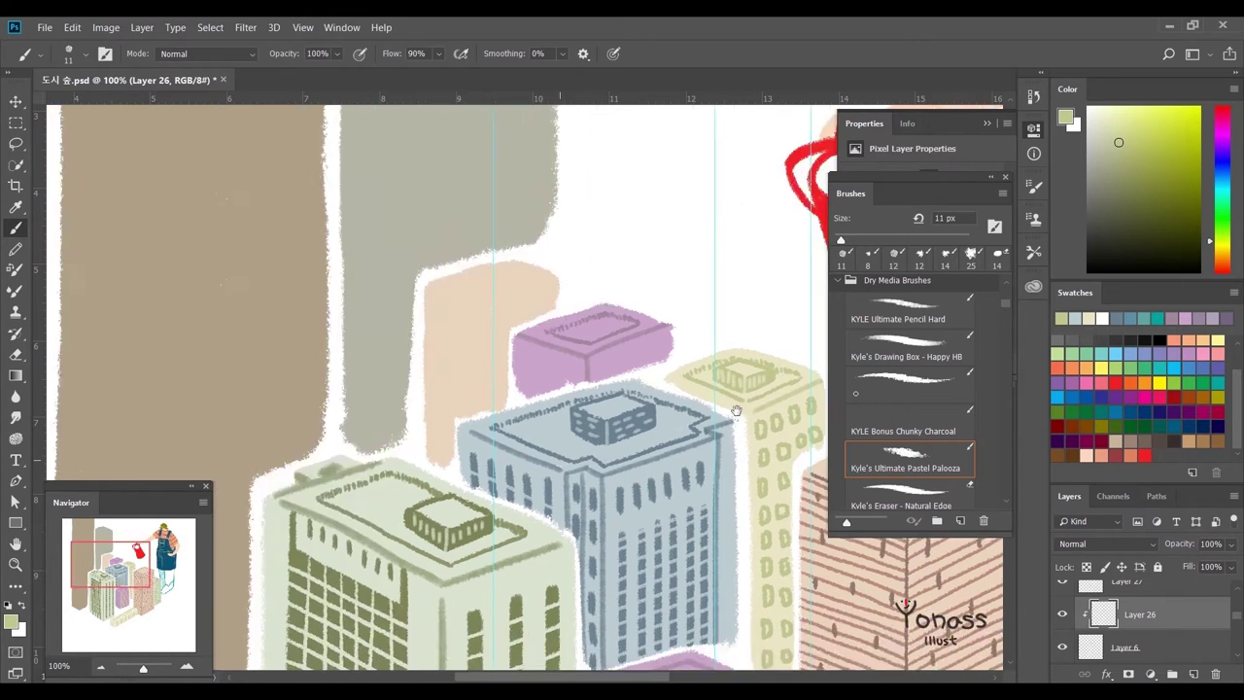
left_click_drag(545, 440, 600, 355)
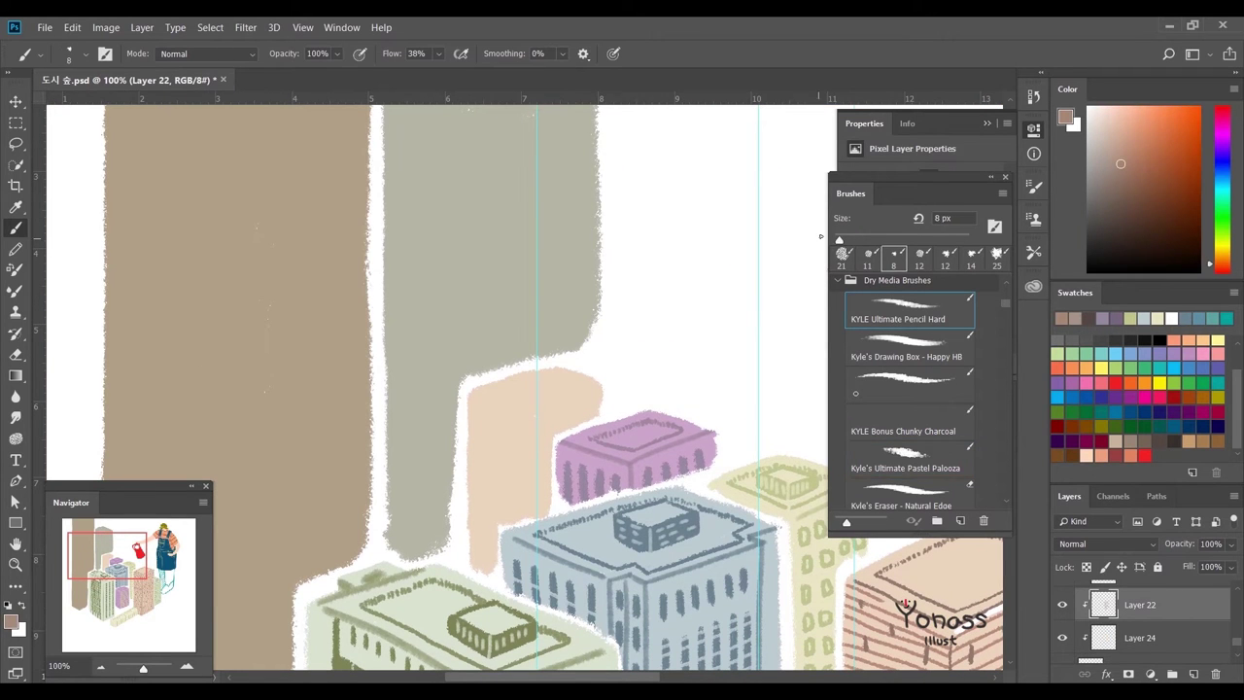
- Draw brown vertical and horizontal edge lines on the small beige building
left_click_drag(522, 415, 521, 508)
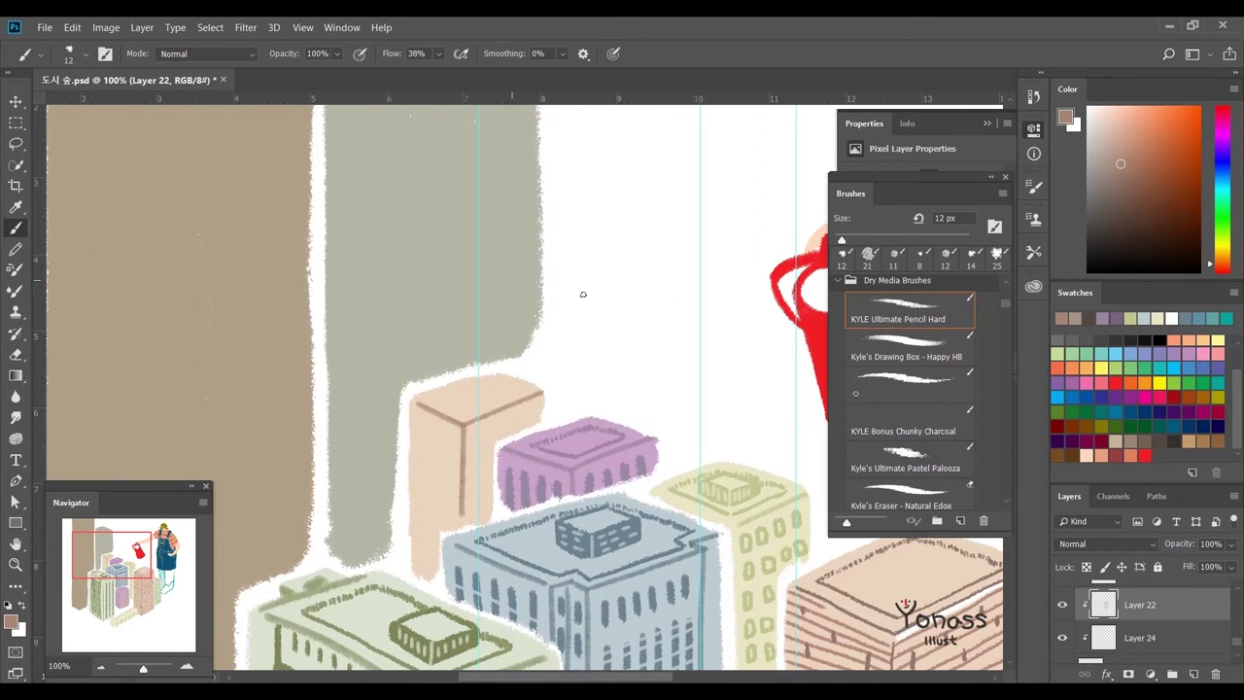
left_click_drag(477, 437, 513, 440)
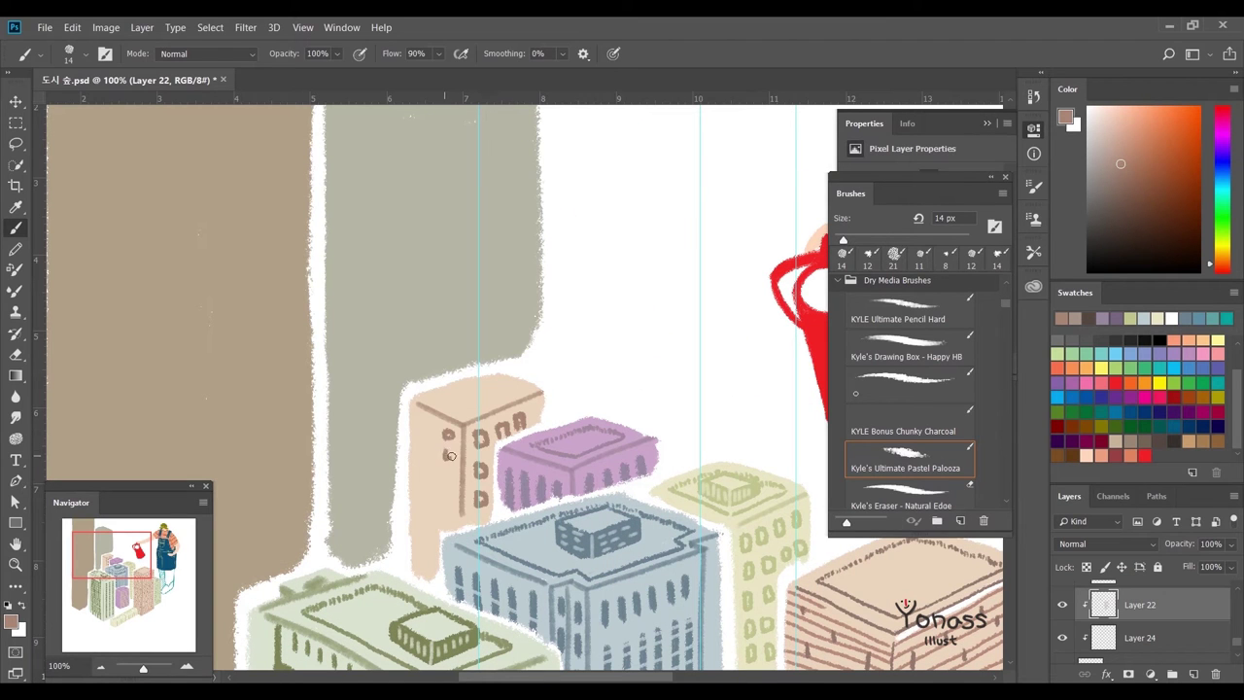
left_click_drag(437, 589, 439, 630)
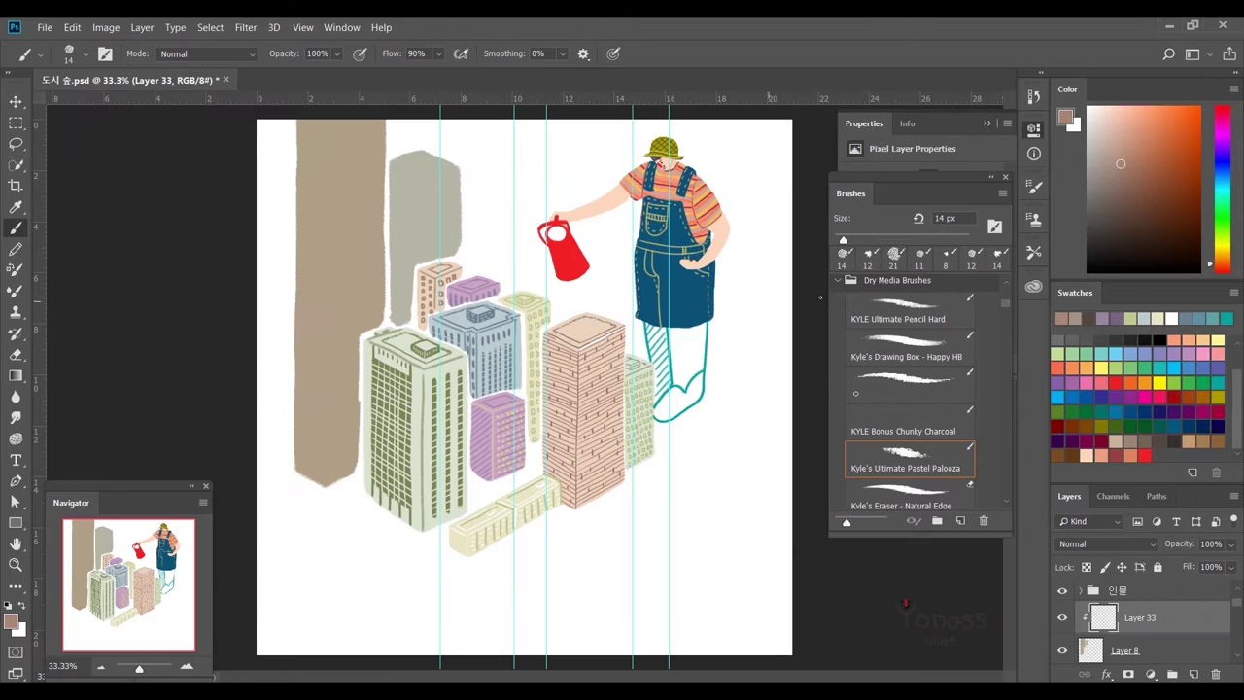
- Redraw a light vertical edge down the tall tower and clip a brown-pink stroke layer to it
key("ctrl+z")
left_click_drag(322, 123, 326, 487)
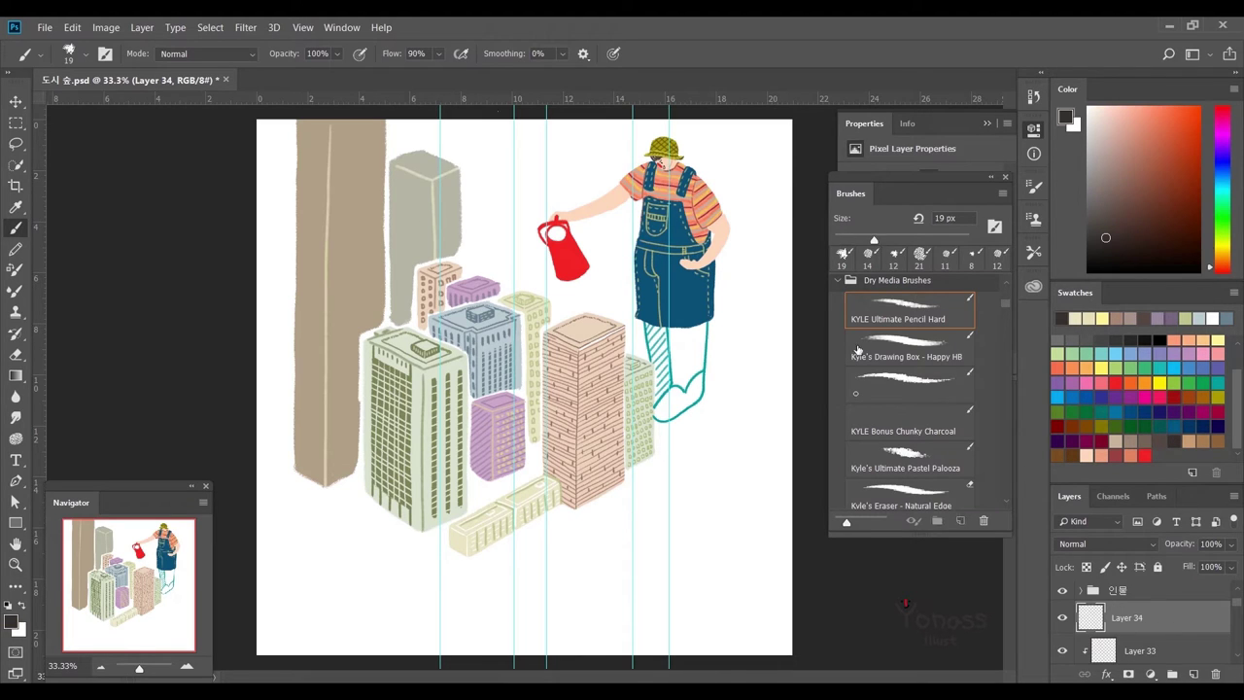
left_click(1111, 183)
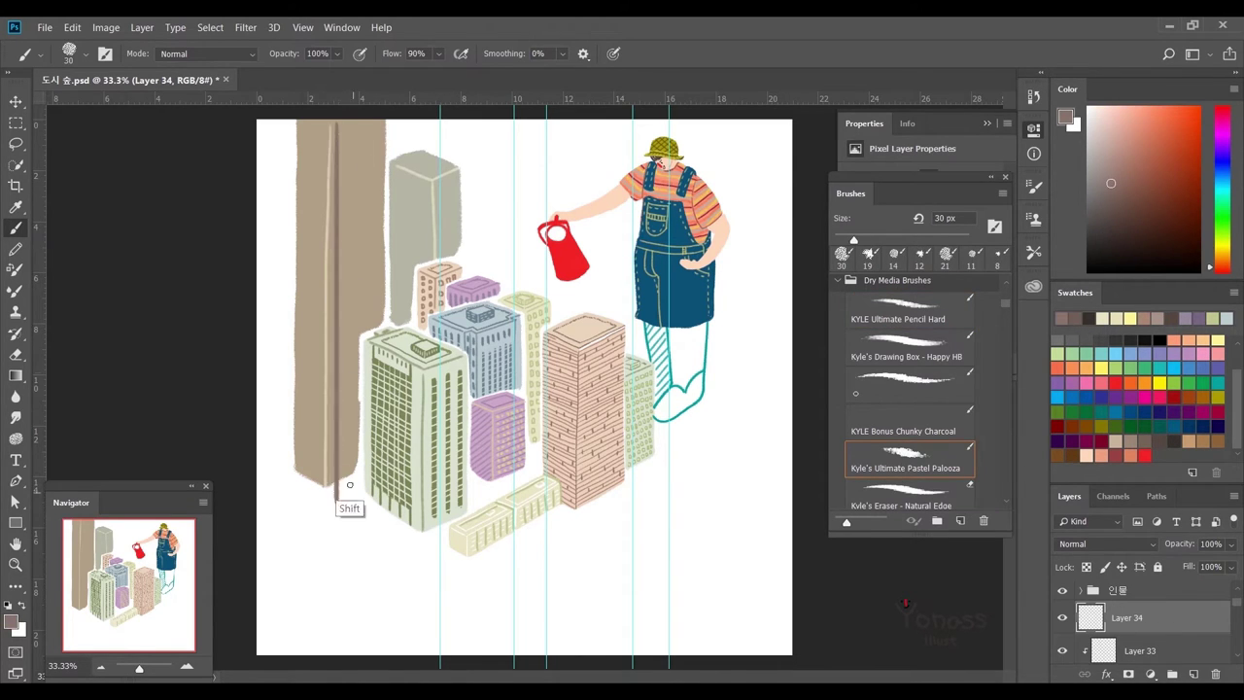
scroll(1166, 605, "down", 1)
left_click(1165, 605, "alt")
- Paint straight dark vertical stripes down the tall brown tower
left_click_drag(335, 125, 337, 247)
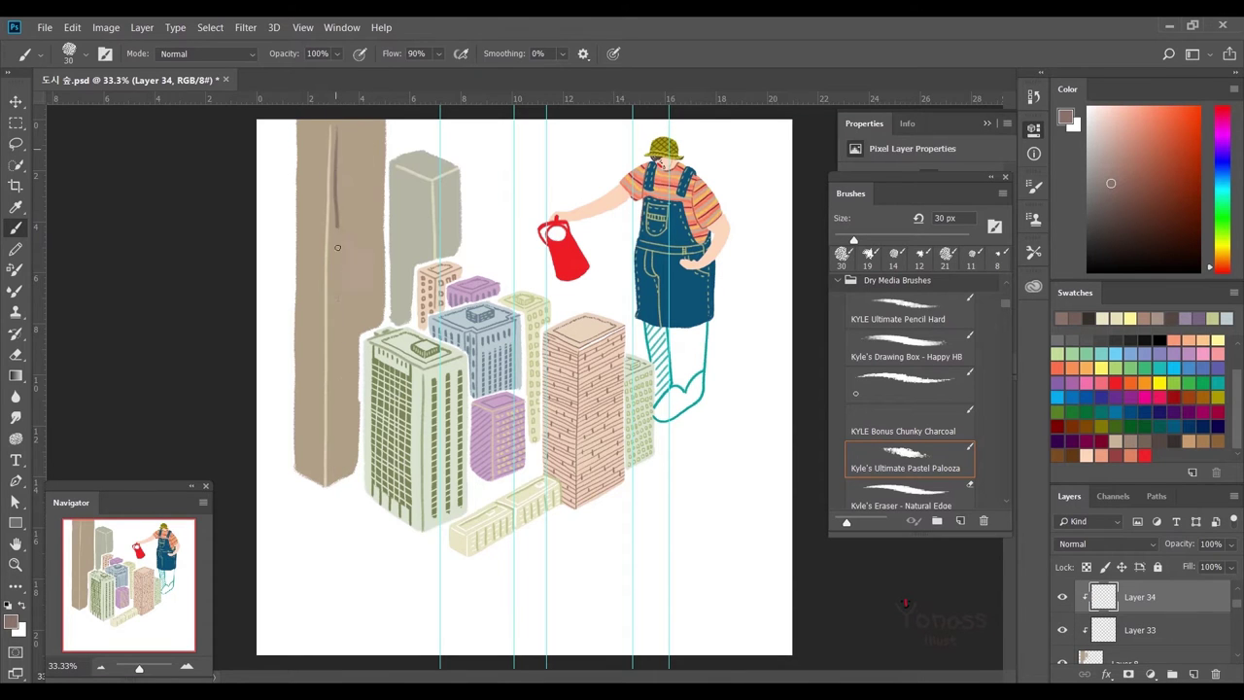
key("ctrl+minus")
key("ctrl+minus")
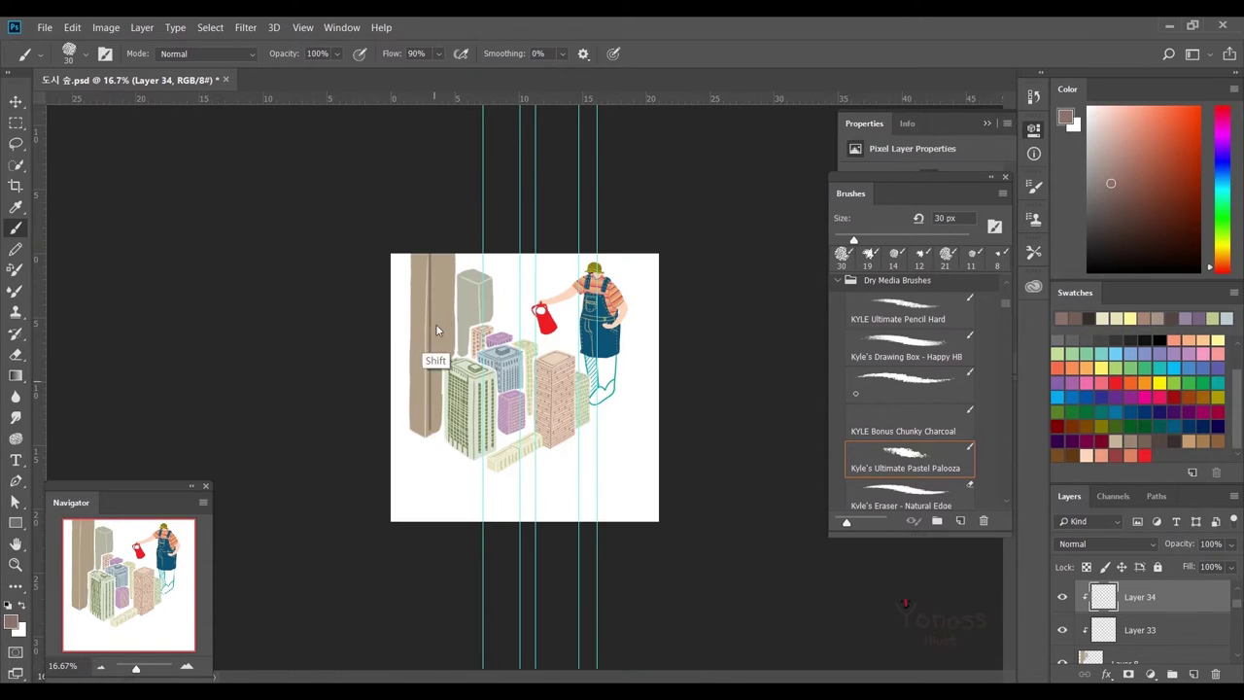
key("ctrl+plus")
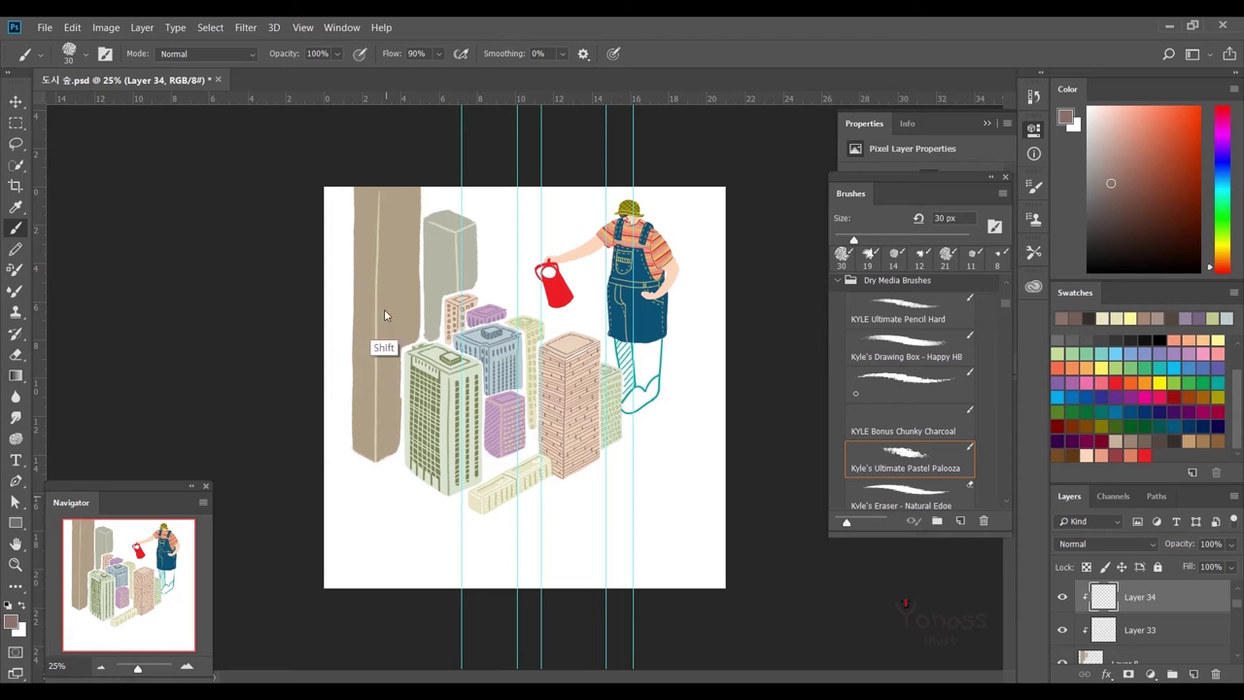
left_click(387, 188)
left_click(388, 465, "shift")
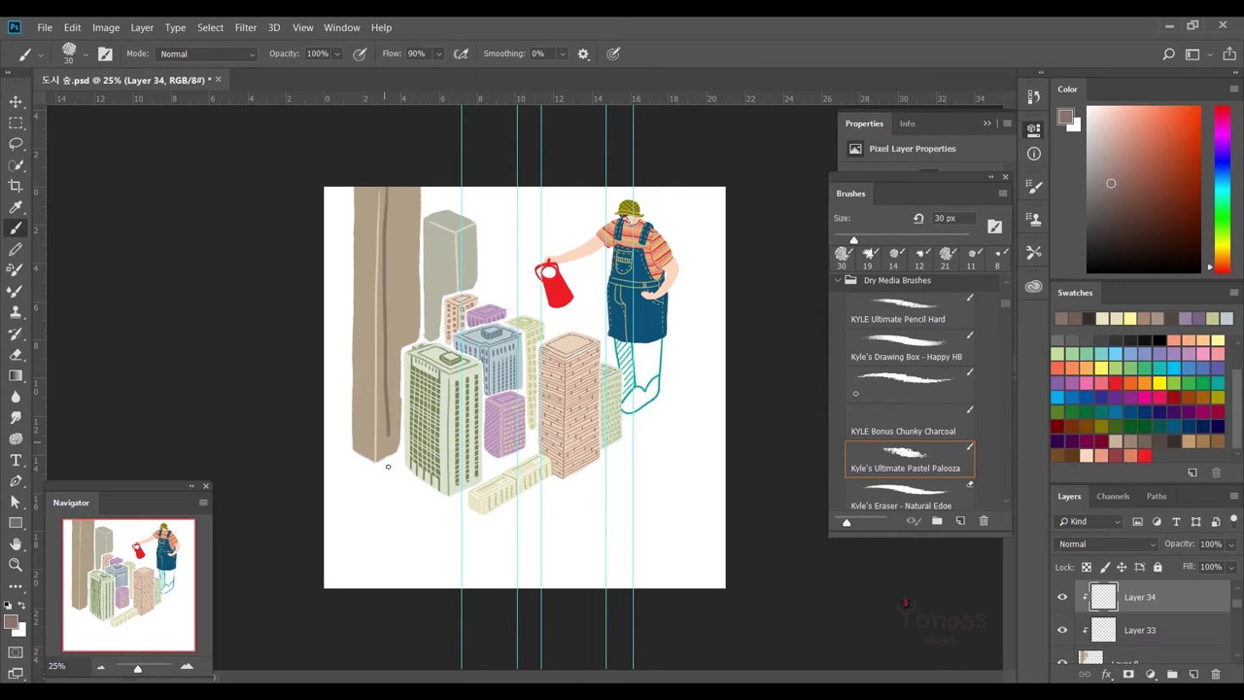
left_click_drag(411, 344, 411, 186)
left_click_drag(401, 445, 394, 187)
mouse_move(384, 461)
left_mouse_down()
mouse_move(384, 181)
mouse_move(363, 458)
mouse_move(360, 187)
left_mouse_up()
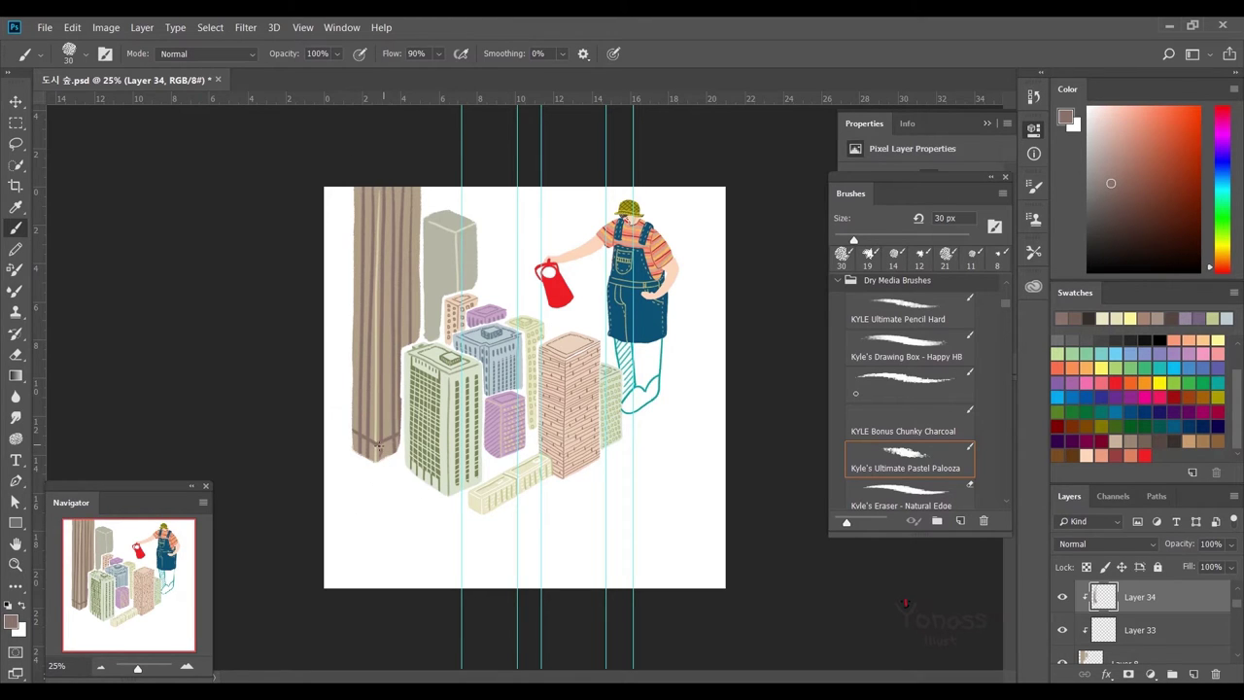
- Sample the tower's tan colour and set the pastel brush to 19 px
key("period")
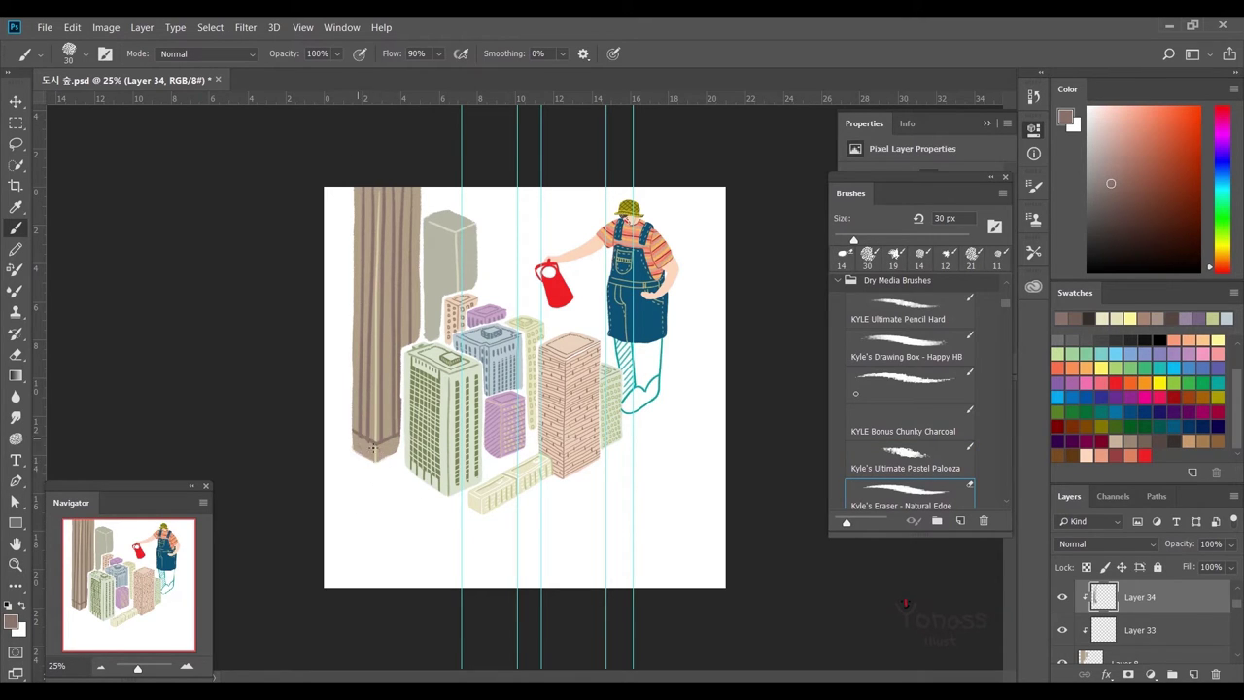
key("comma")
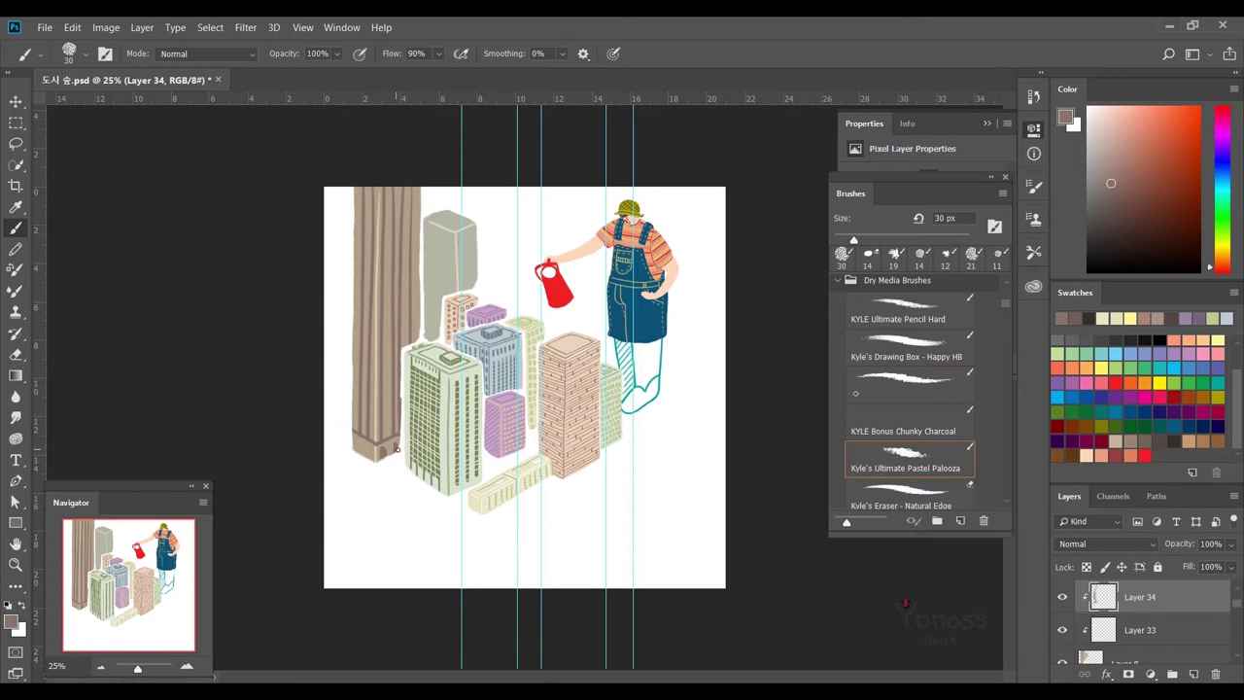
left_click(377, 431, "alt")
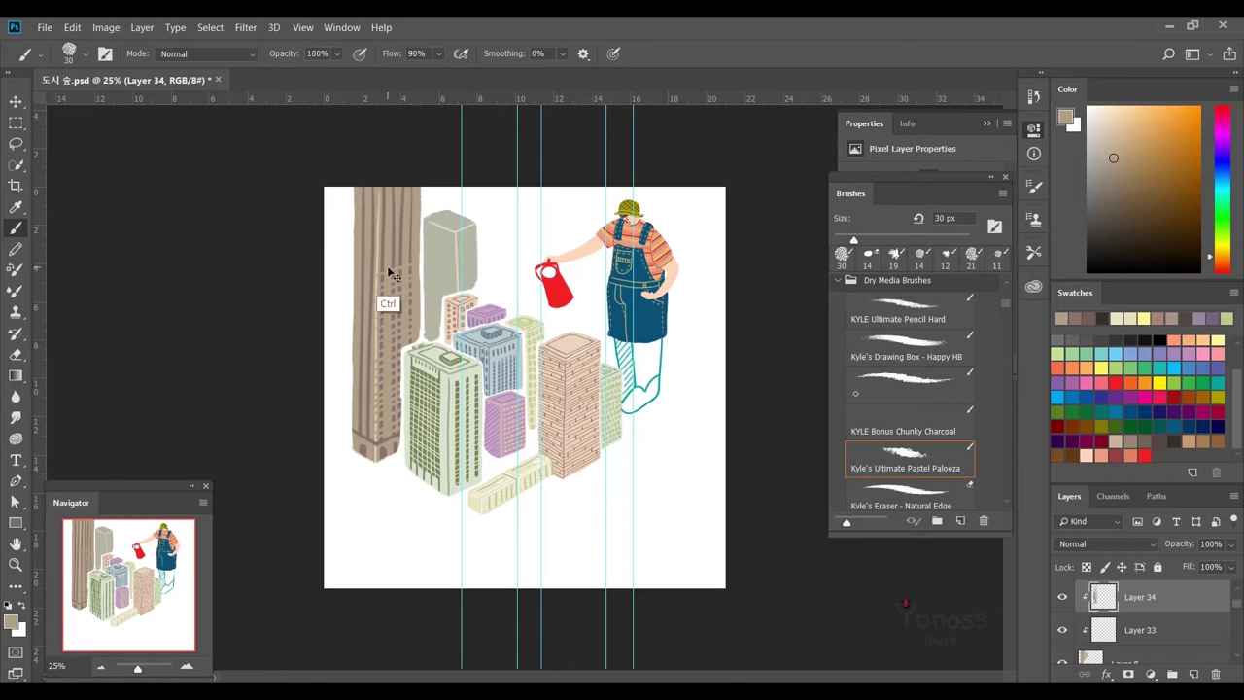
key("bracketleft")
key("bracketleft")
key("bracketleft")
left_click_drag(845, 238, 847, 239)
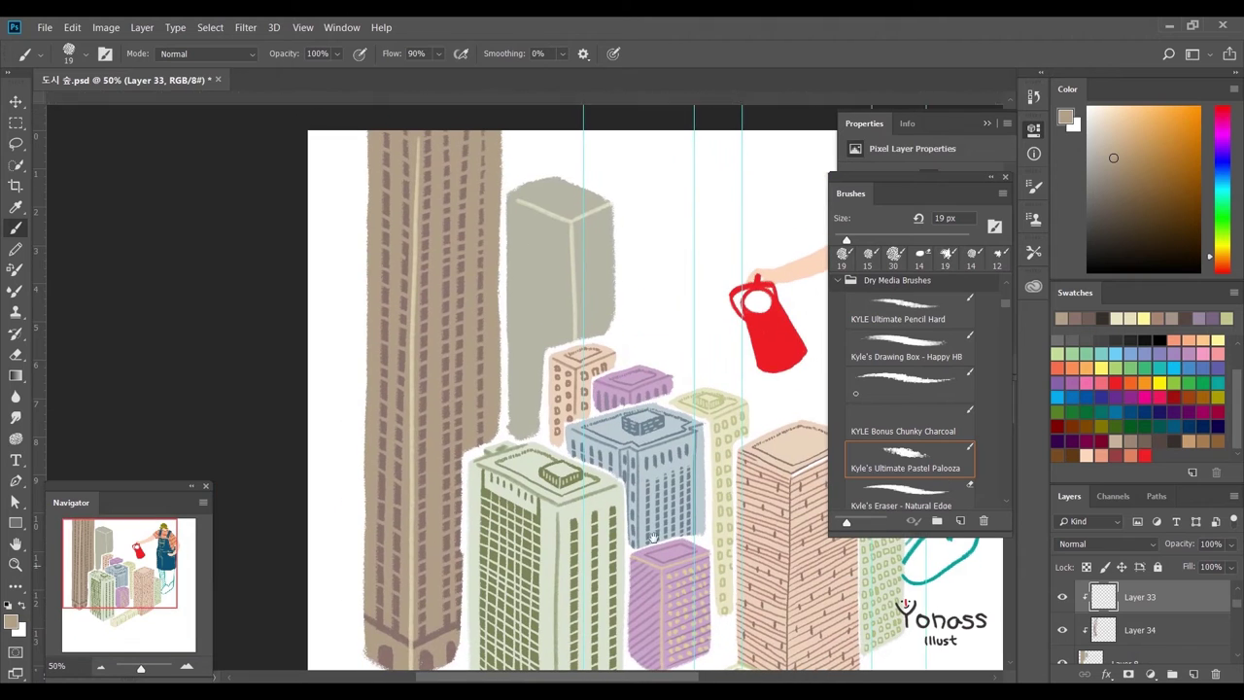
- Shade the tower's right edge darker brown and sample olive-grey from the building
left_click_drag(497, 133, 499, 428)
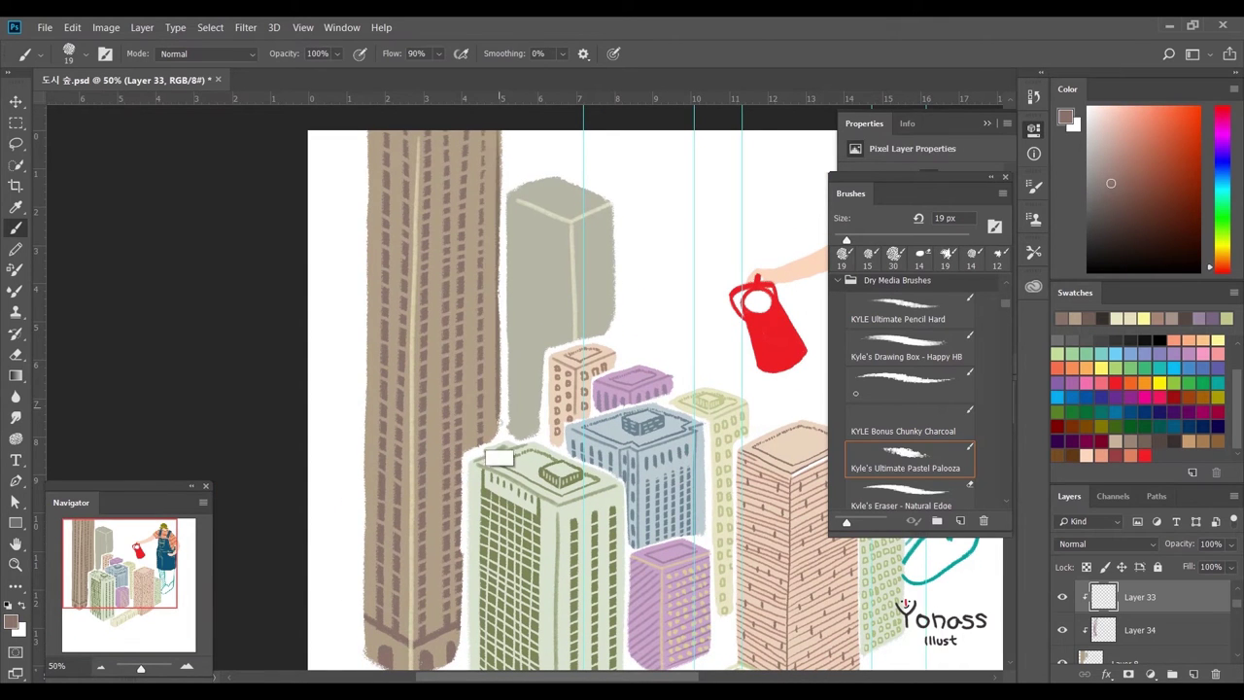
scroll(496, 226, "down", 1)
scroll(496, 226, "up", 1)
left_click(510, 396, "alt")
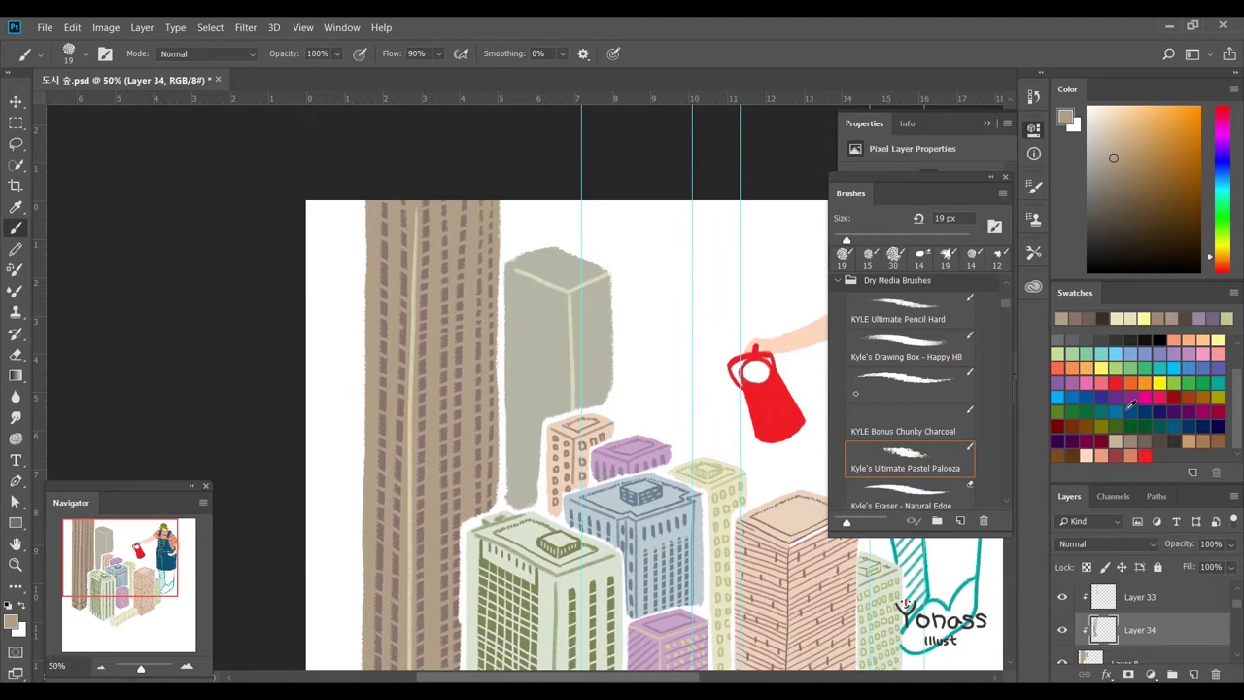
left_click(554, 307, "alt")
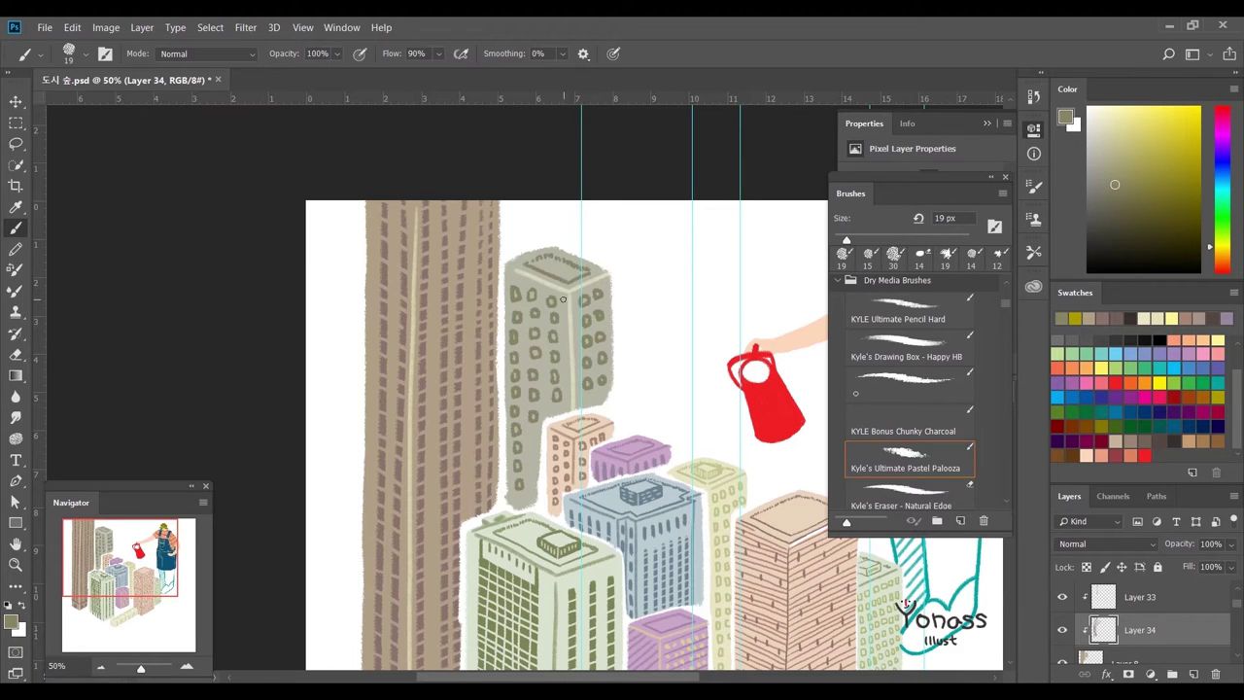
- Add a layer above Background and paint green ground with a 175 px brush
key("ctrl+minus")
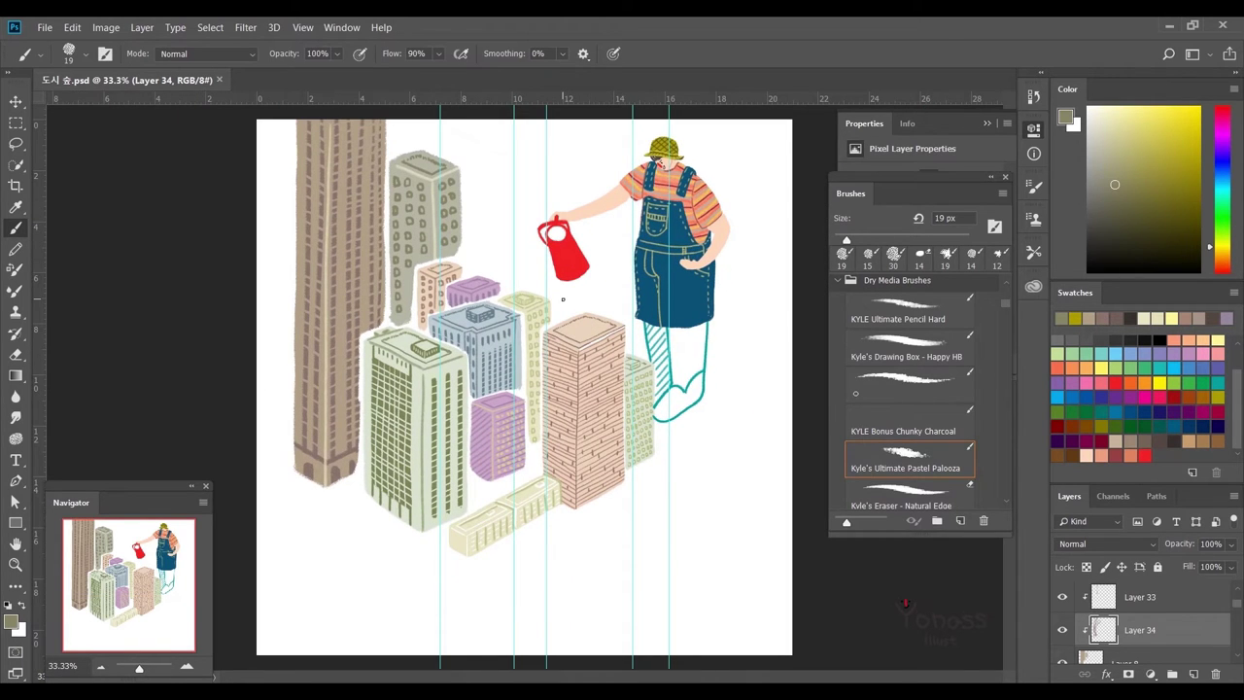
left_click(1127, 647)
left_click(1194, 674)
right_click(909, 457)
left_click(1220, 230)
left_click(1182, 202)
key("bracketright")
key("bracketright")
key("bracketright")
mouse_move(306, 477)
left_mouse_down()
mouse_move(406, 516)
mouse_move(365, 424)
mouse_move(559, 468)
mouse_move(549, 504)
mouse_move(457, 515)
mouse_move(311, 486)
mouse_move(661, 437)
mouse_move(292, 466)
left_mouse_up()
- Create a new layer above the figure group with a 25 px brush
key("ctrl+minus")
key("ctrl+plus")
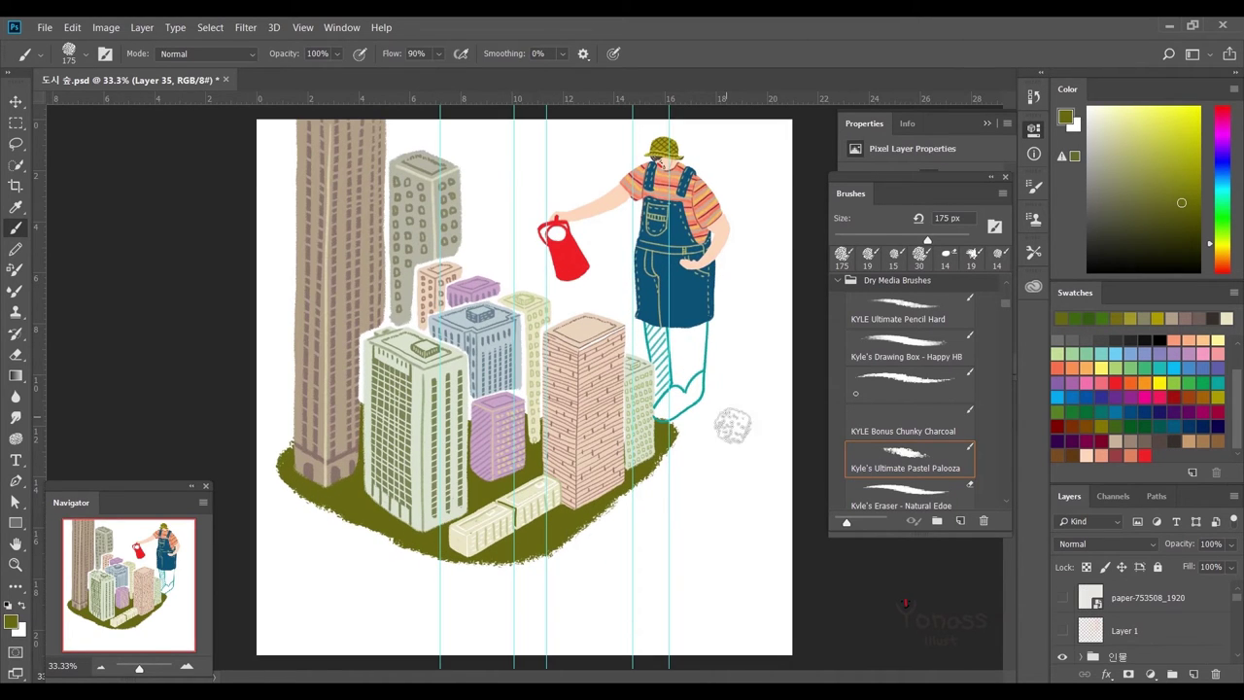
key("p")
key("b")
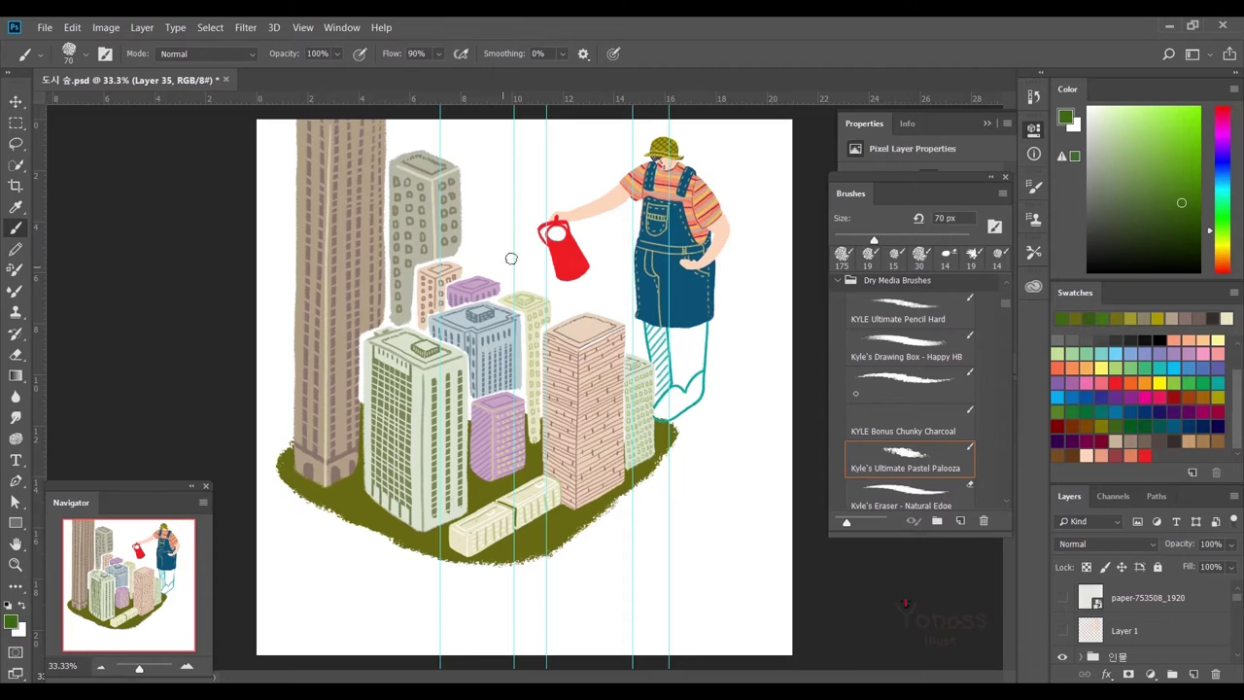
key("comma")
key("comma")
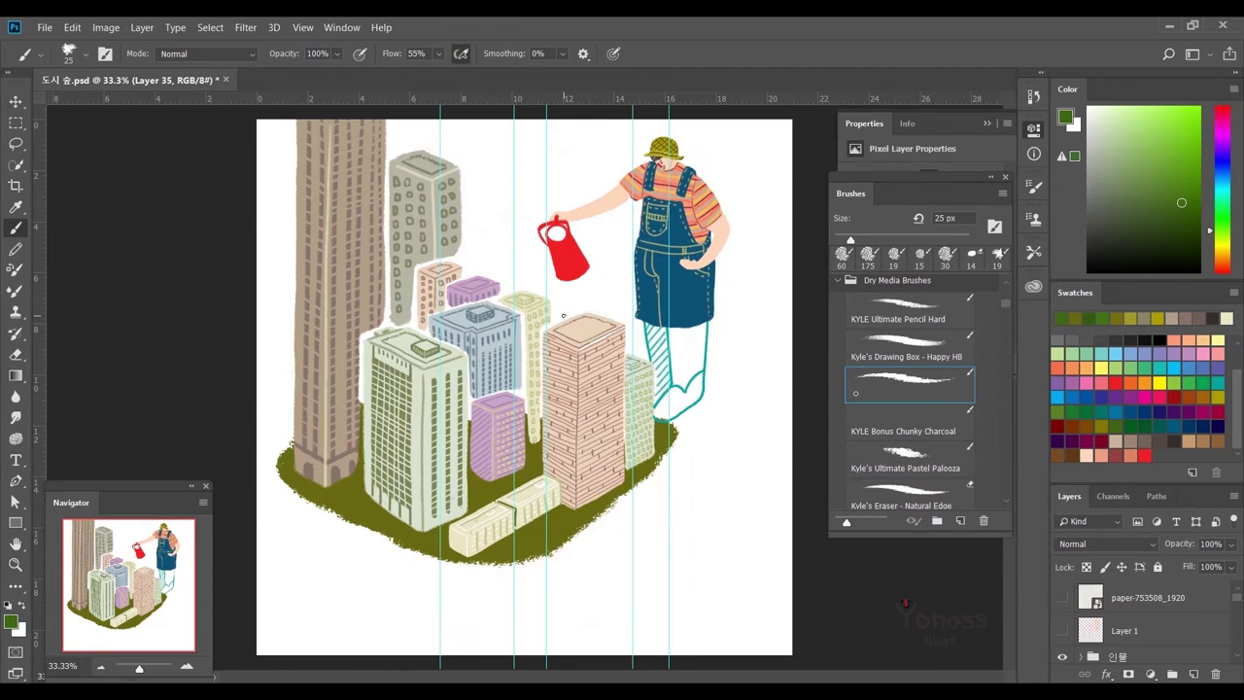
left_click_drag(550, 276, 557, 319)
key("ctrl+z")
key("ctrl+alt+shift+n")
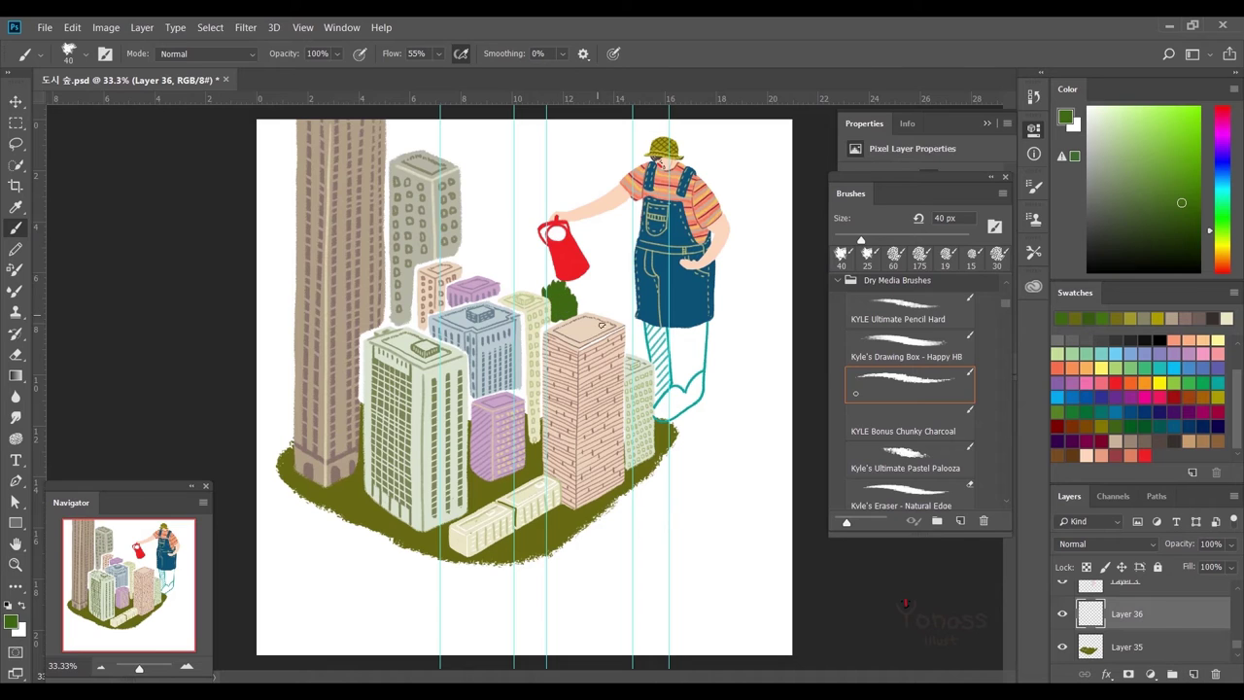
key("ctrl+z")
key("ctrl+alt+shift+n")
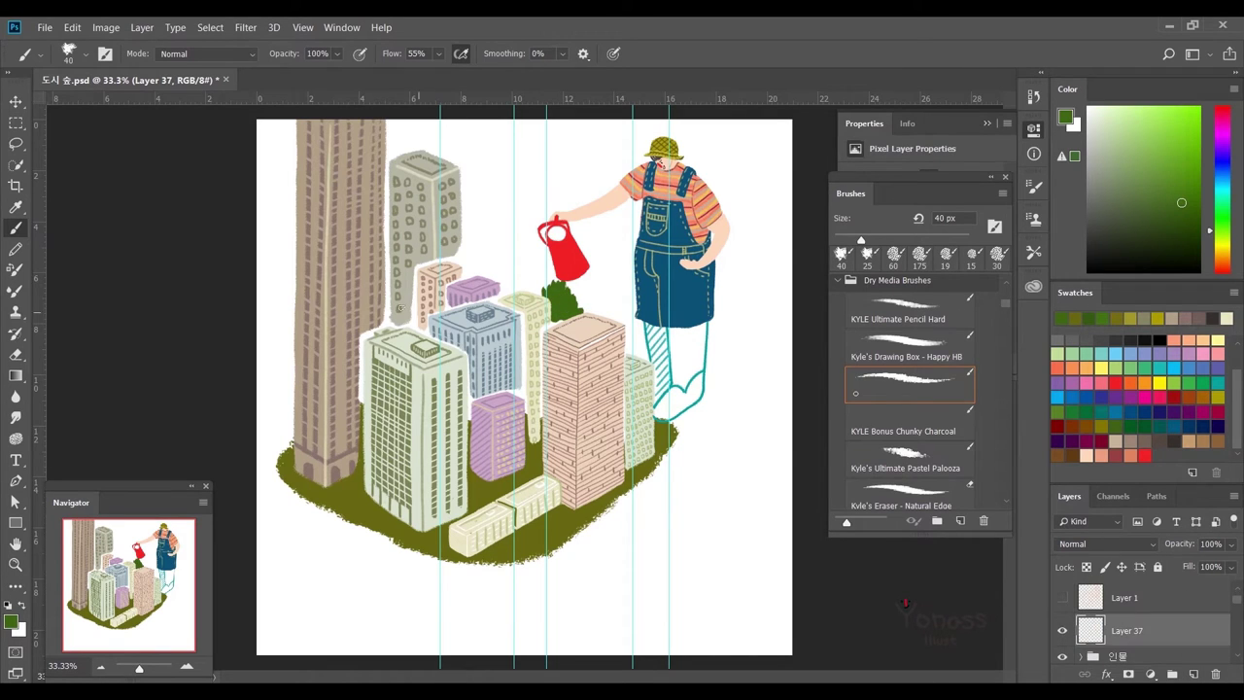
- Paint dark green bushes left of the buildings, between them, and on the brown tower
left_click_drag(386, 282, 414, 297)
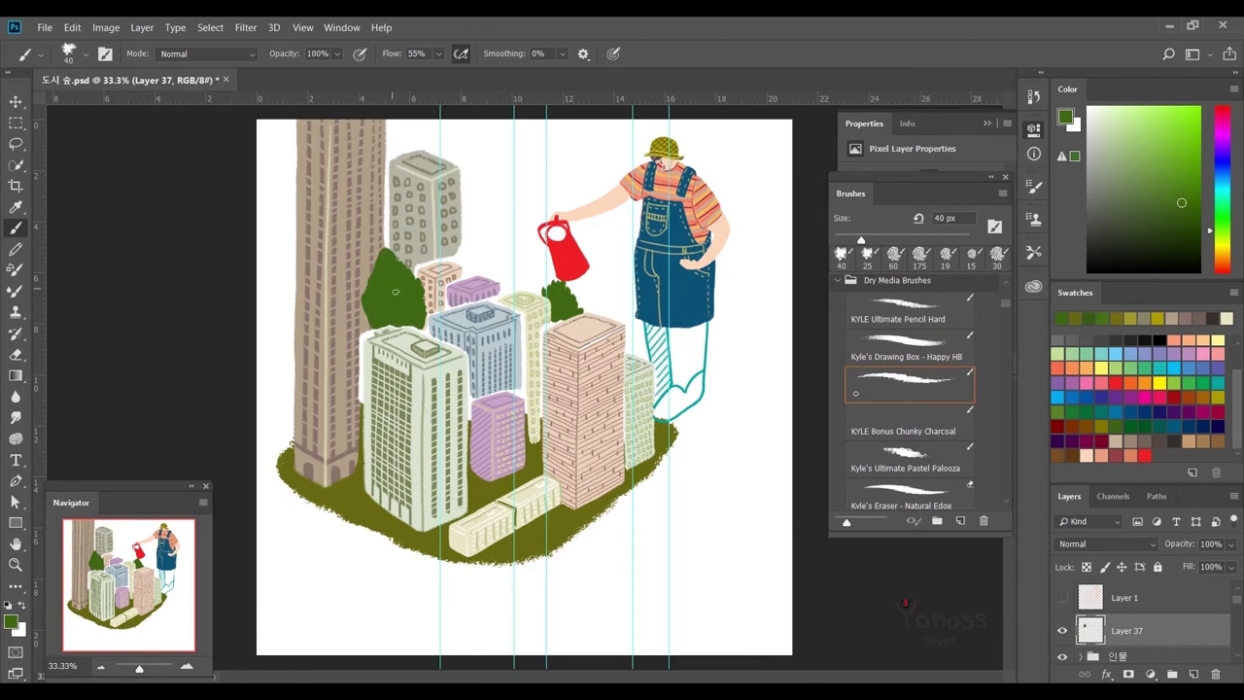
left_click_drag(525, 388, 521, 362)
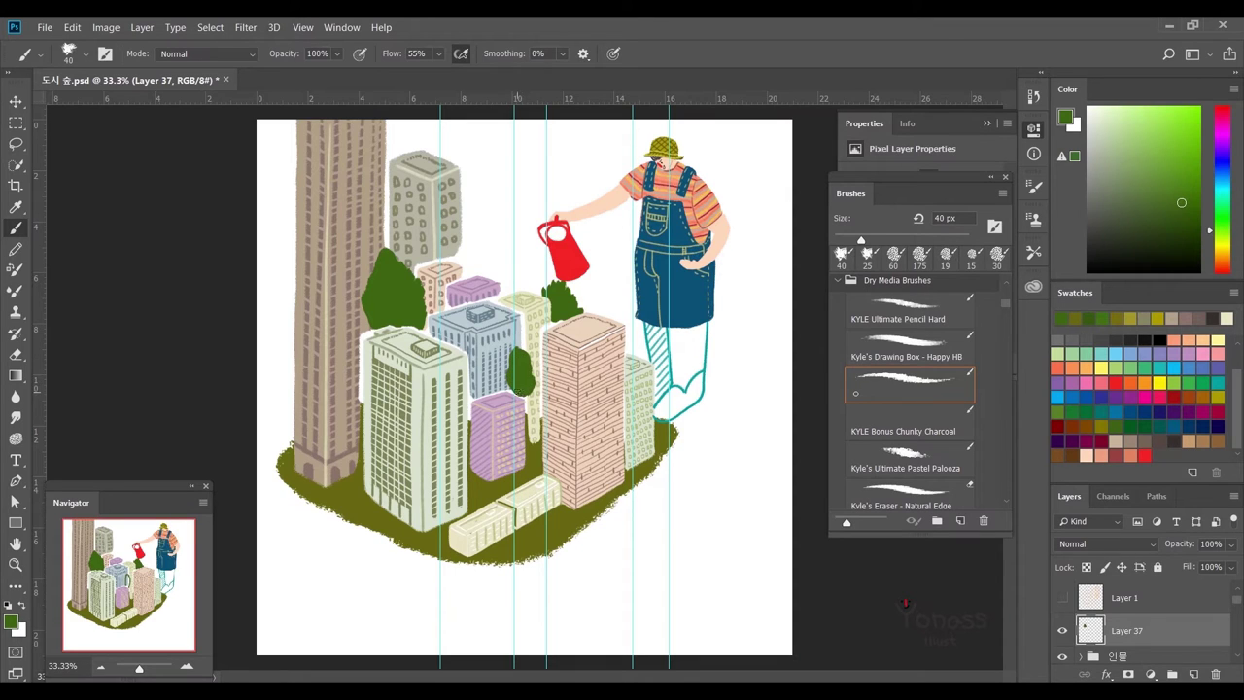
mouse_move(333, 364)
left_mouse_down()
mouse_move(331, 389)
mouse_move(328, 348)
mouse_move(366, 384)
mouse_move(329, 418)
left_mouse_up()
key("ctrl+s")
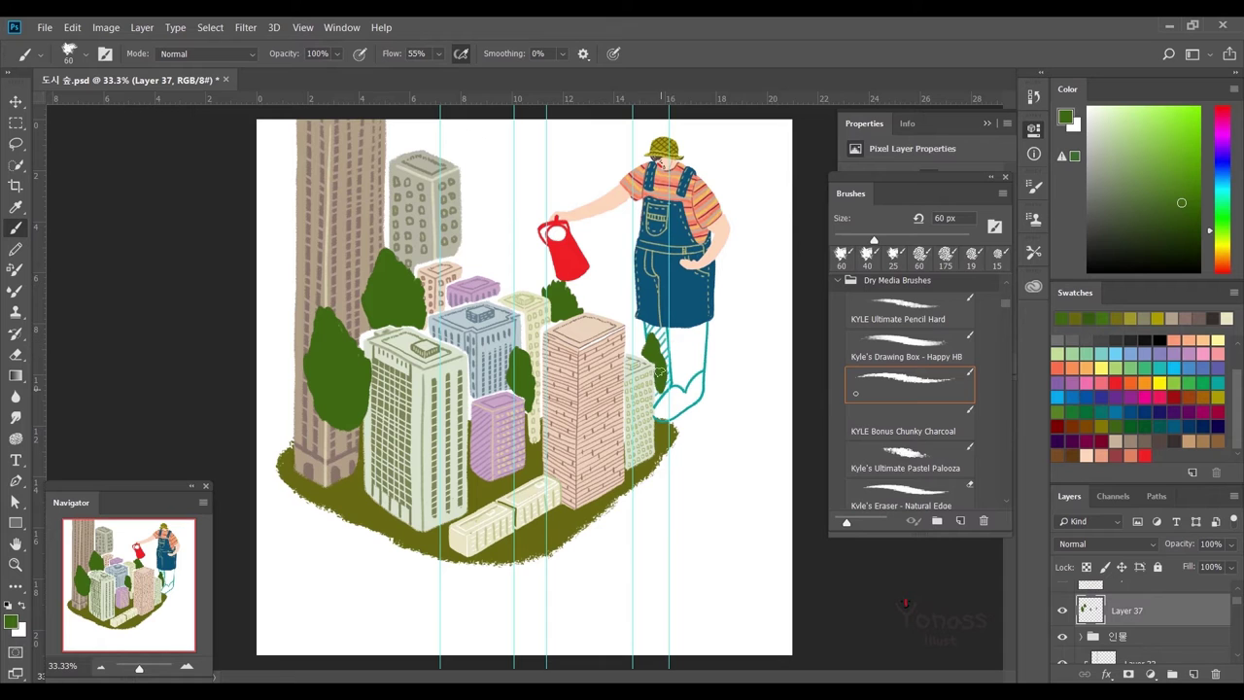
left_click_drag(489, 447, 487, 439)
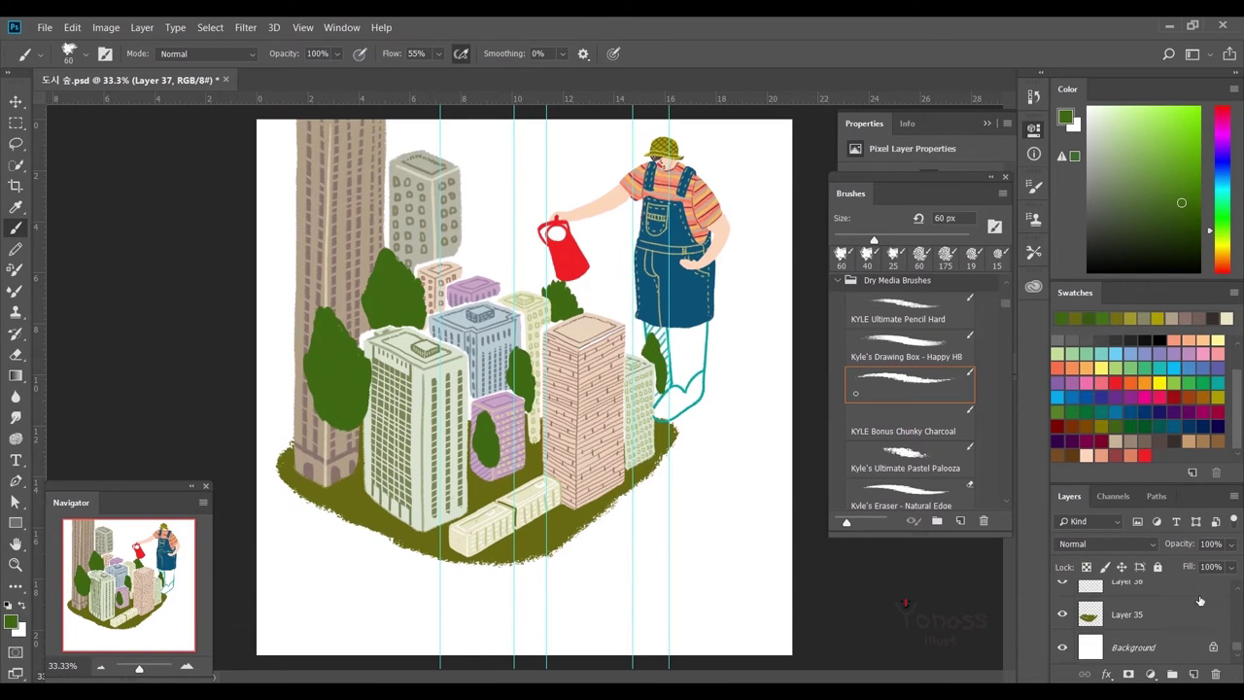
- Paint a tall green tree beside the grey tower
mouse_move(467, 200)
left_mouse_down()
mouse_move(491, 216)
mouse_move(473, 274)
left_mouse_up()
key("ctrl+z")
left_click_drag(467, 165, 499, 273)
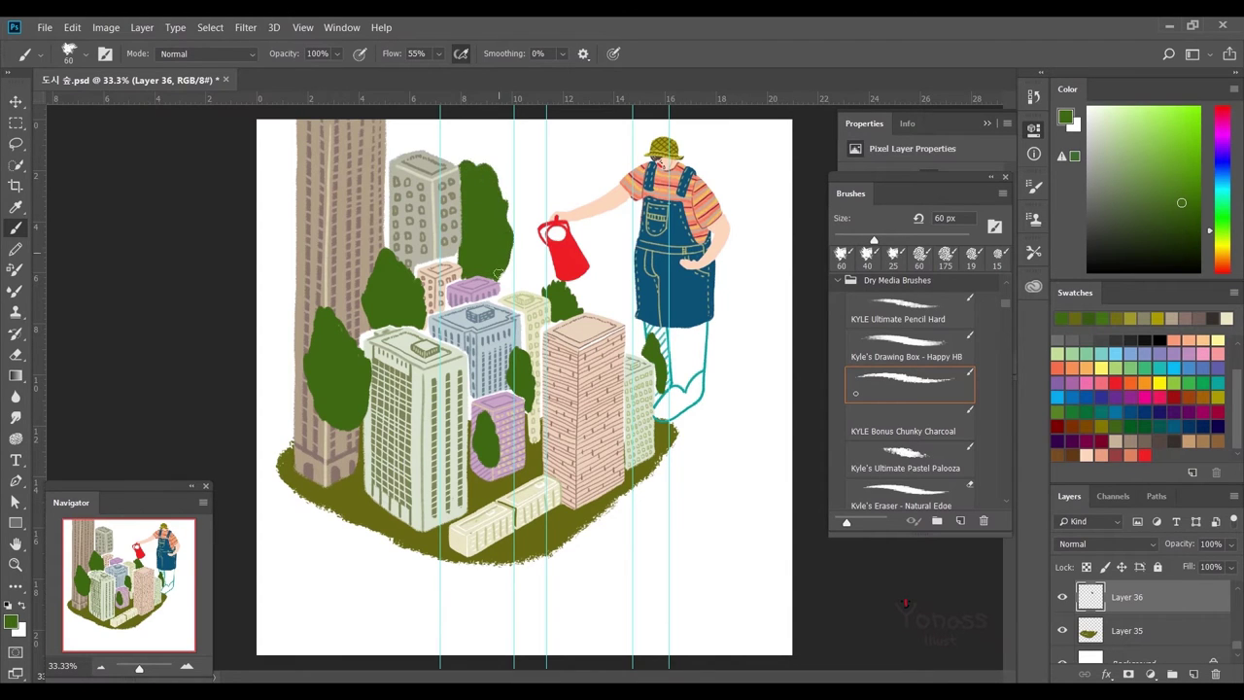
key("ctrl+z")
key("ctrl+z")
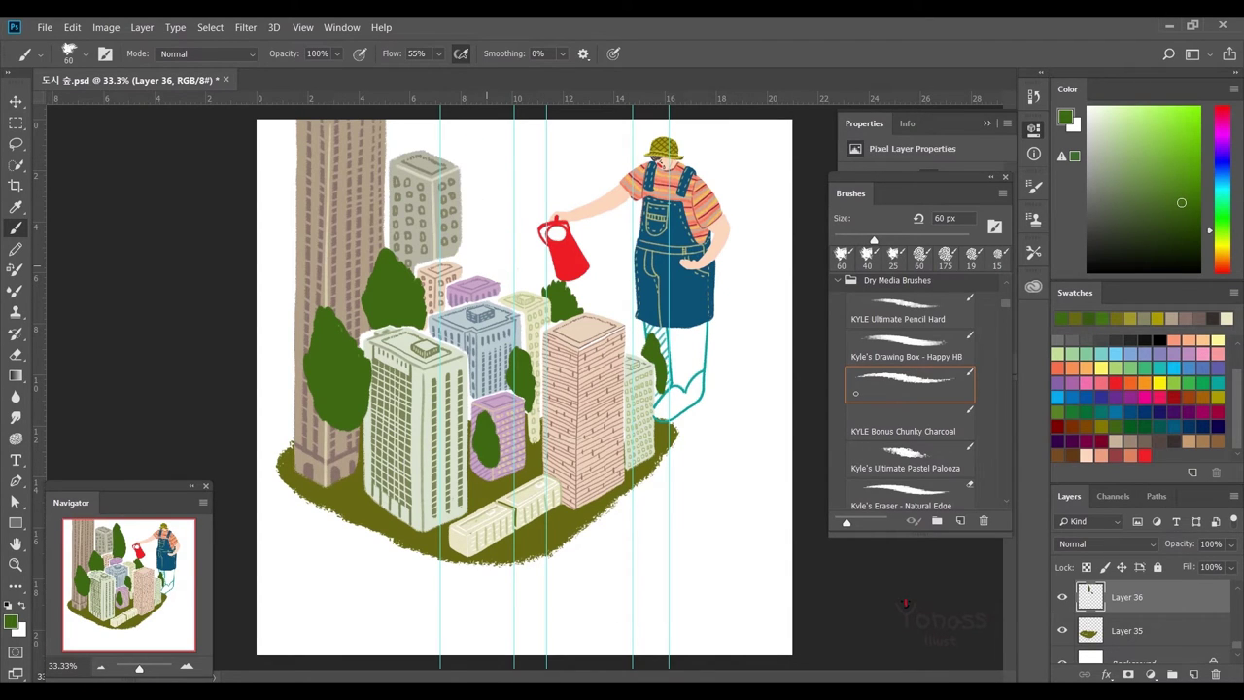
mouse_move(476, 194)
left_mouse_down()
mouse_move(473, 277)
mouse_move(491, 265)
left_mouse_up()
key("ctrl+minus")
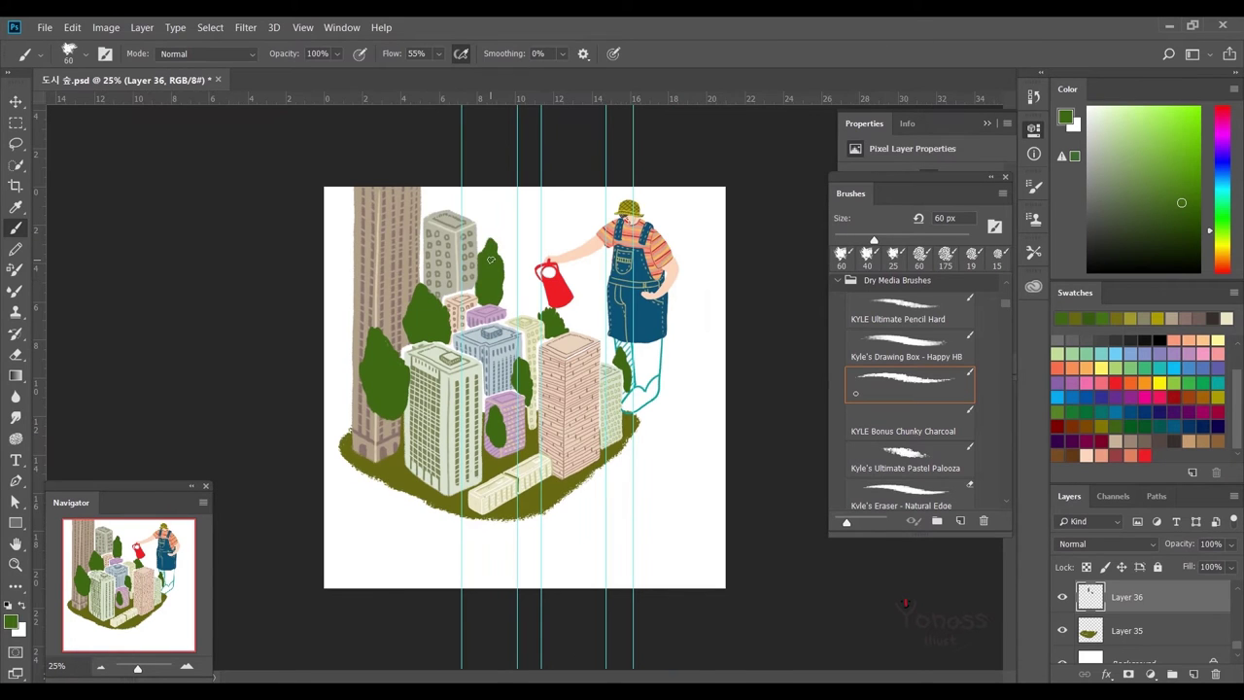
- Add the paper texture as the top layer, blended in Multiply at 45% opacity
key("v")
left_click(464, 541)
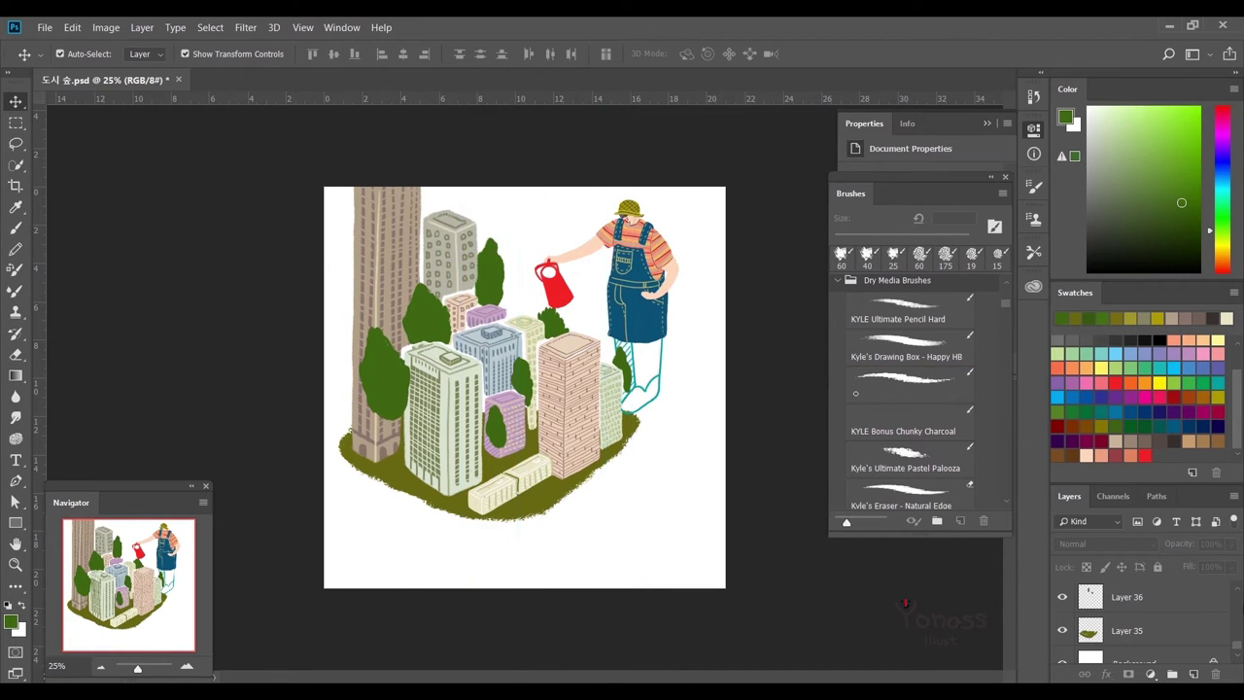
left_click(1108, 544)
key("shift+alt+m")
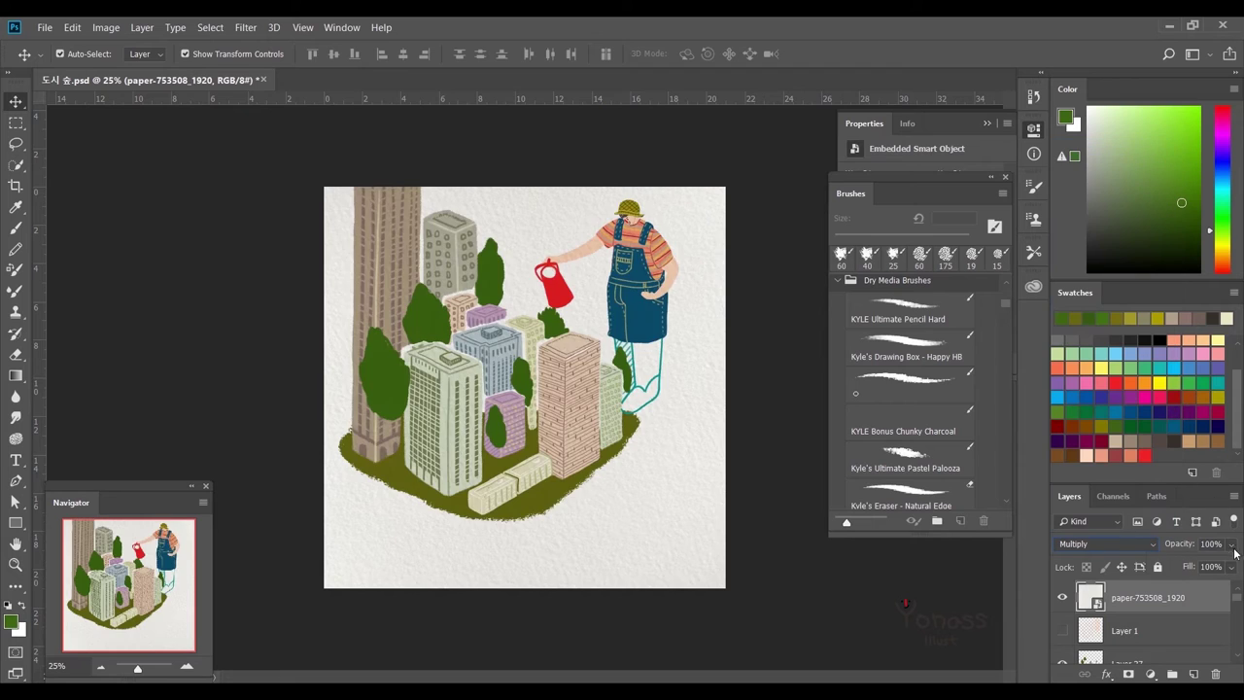
left_click(1191, 564)
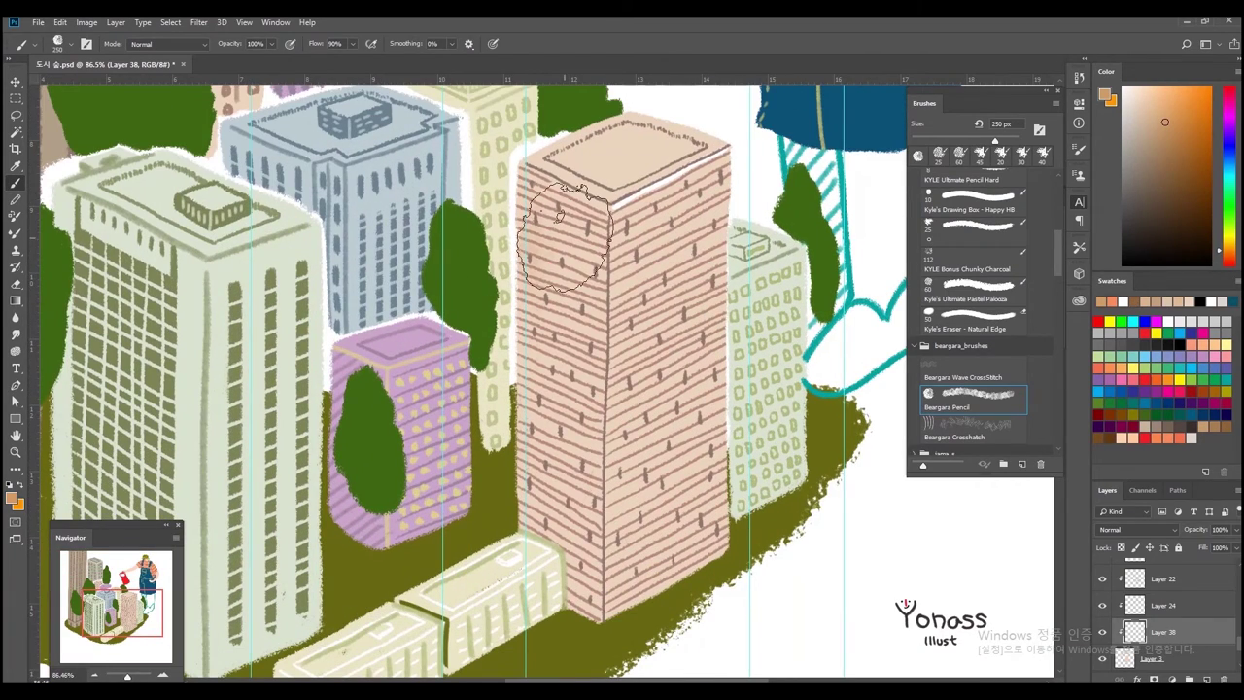
- Paint light peach shading and white highlights onto the tall pink tower
left_click_drag(584, 282, 612, 234)
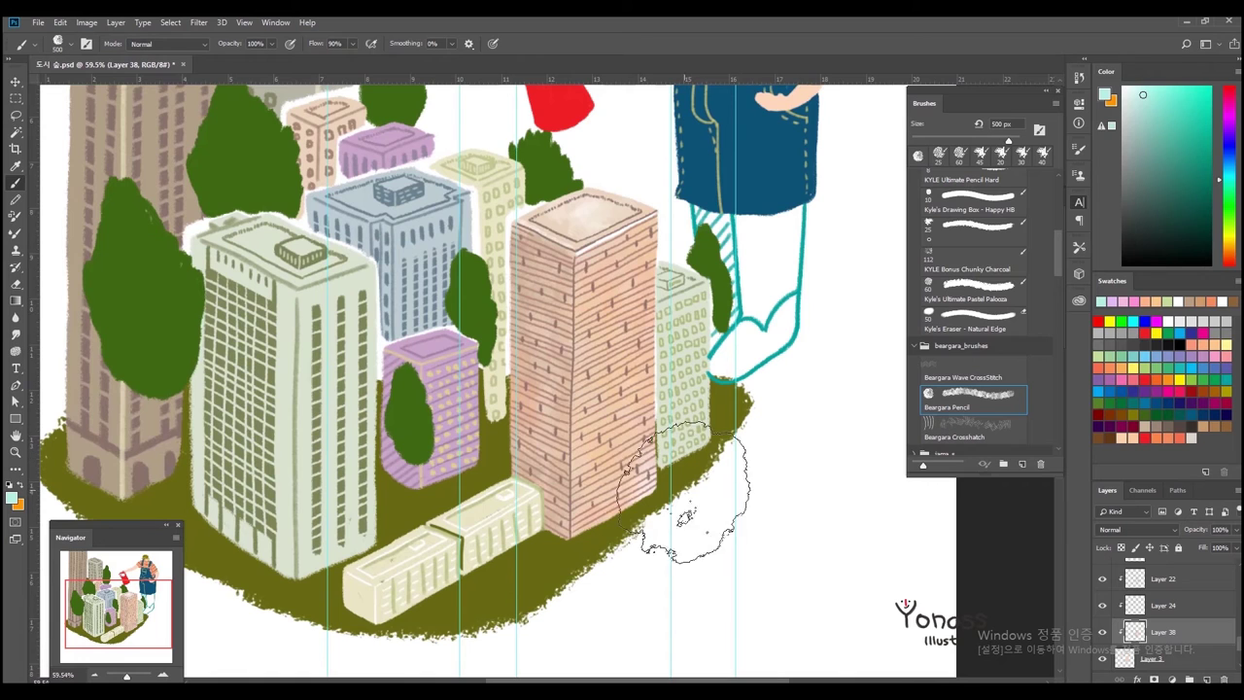
left_click(687, 494, "alt")
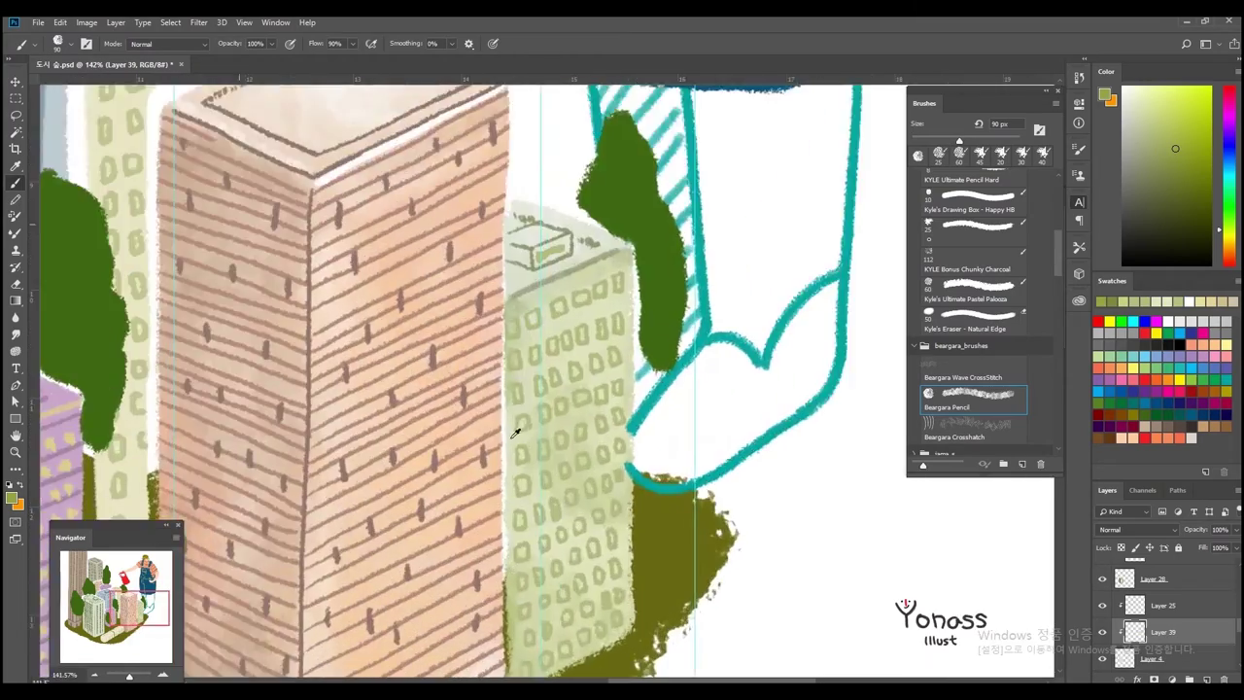
left_click_drag(630, 489, 637, 453)
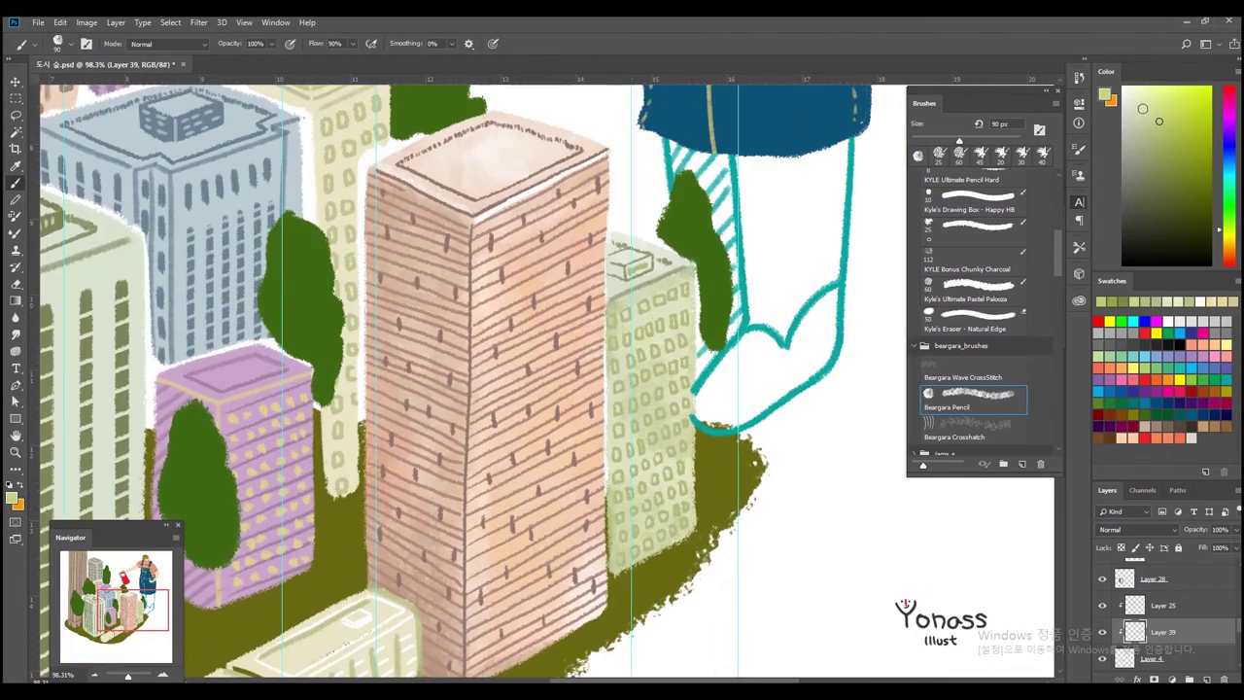
left_click_drag(607, 583, 637, 649)
scroll(1052, 177, "up", 1)
- Switch to a 20 px hard pencil brush and pick yellow-green and greyish-green, sizing up to 30 px
left_click(973, 190)
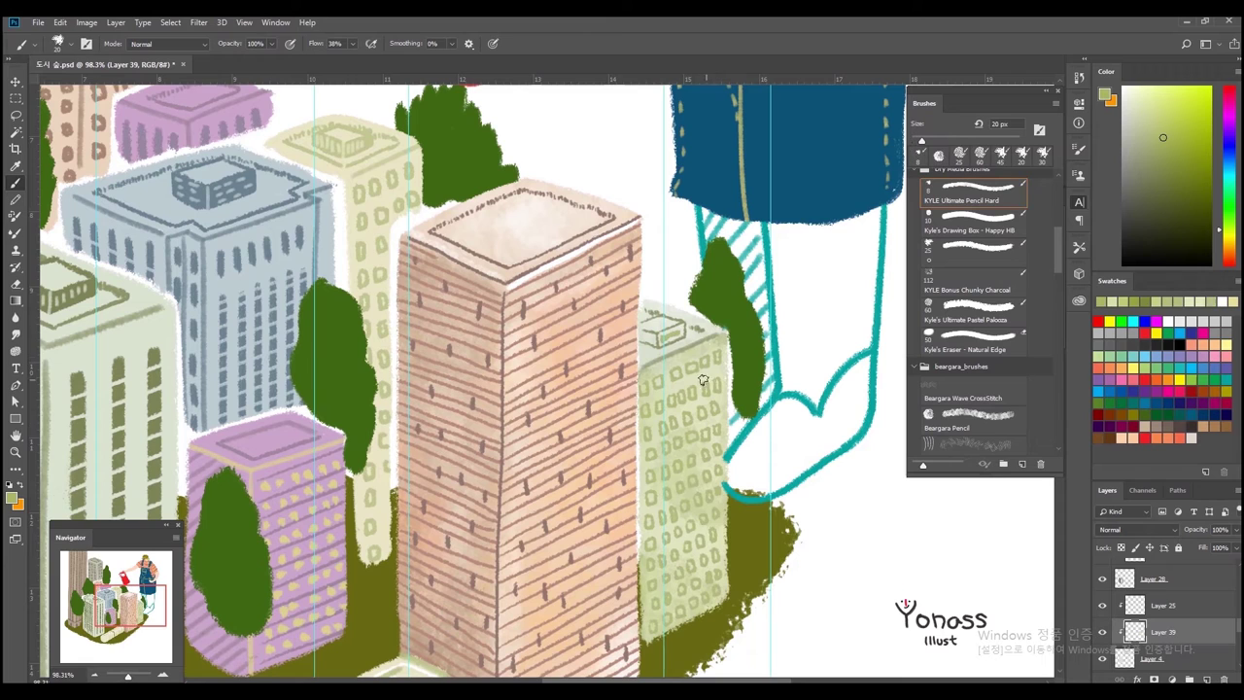
scroll(716, 573, "down", 2)
left_click(1162, 302)
scroll(751, 525, "up", 2)
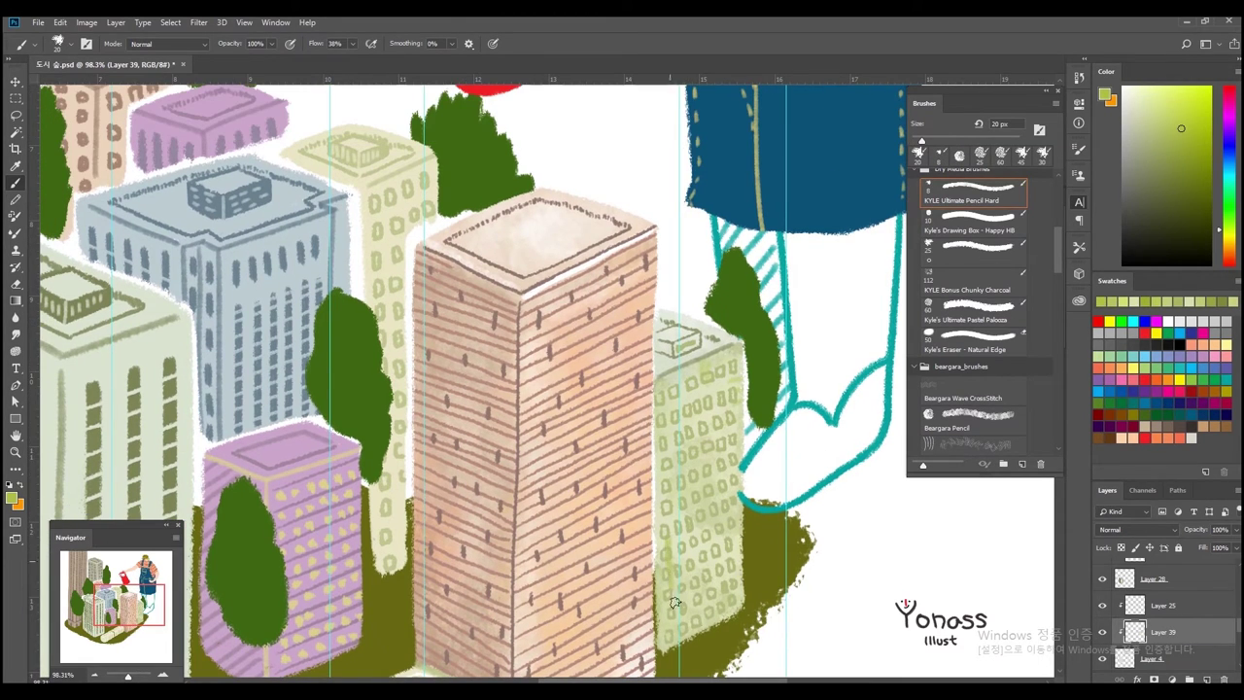
scroll(731, 517, "down", 4)
scroll(718, 359, "up", 3)
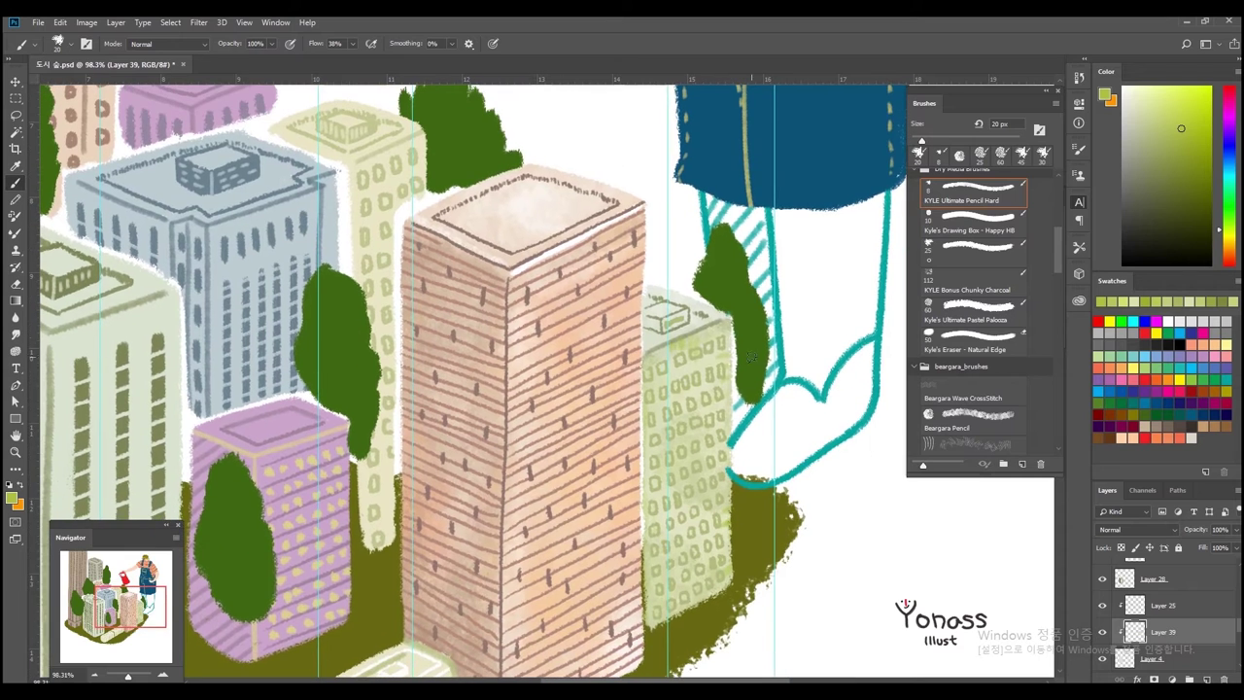
scroll(749, 373, "up", 1)
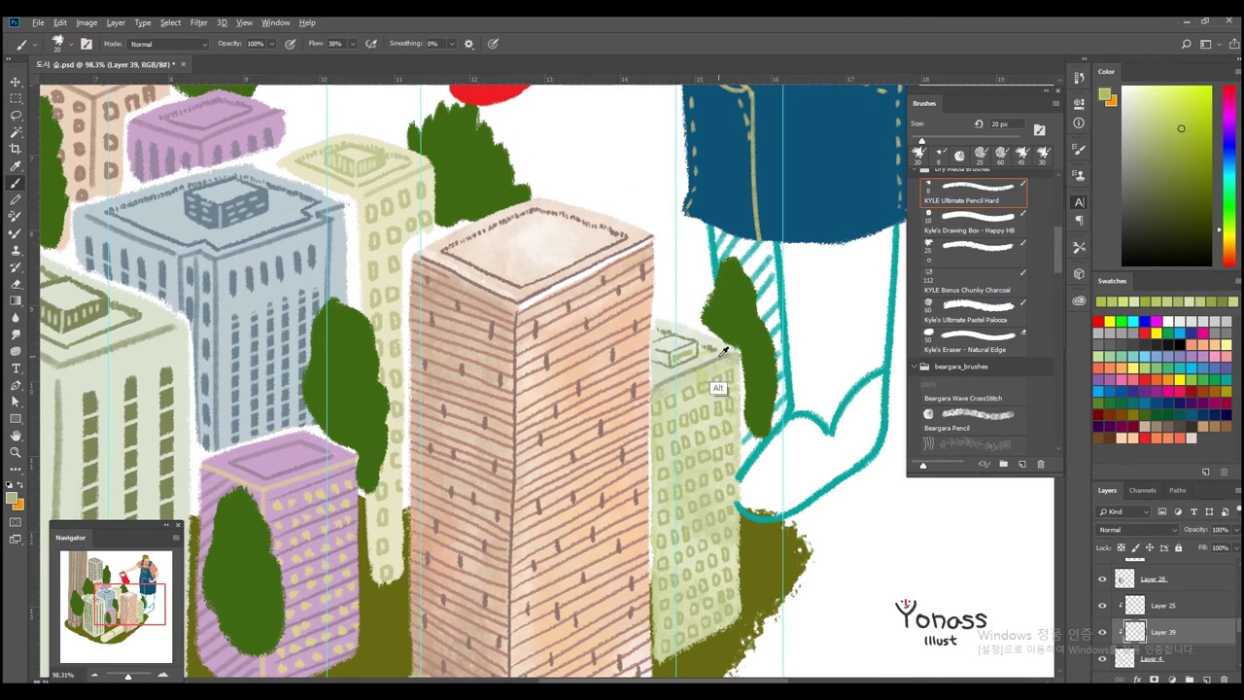
left_click(699, 357, "alt")
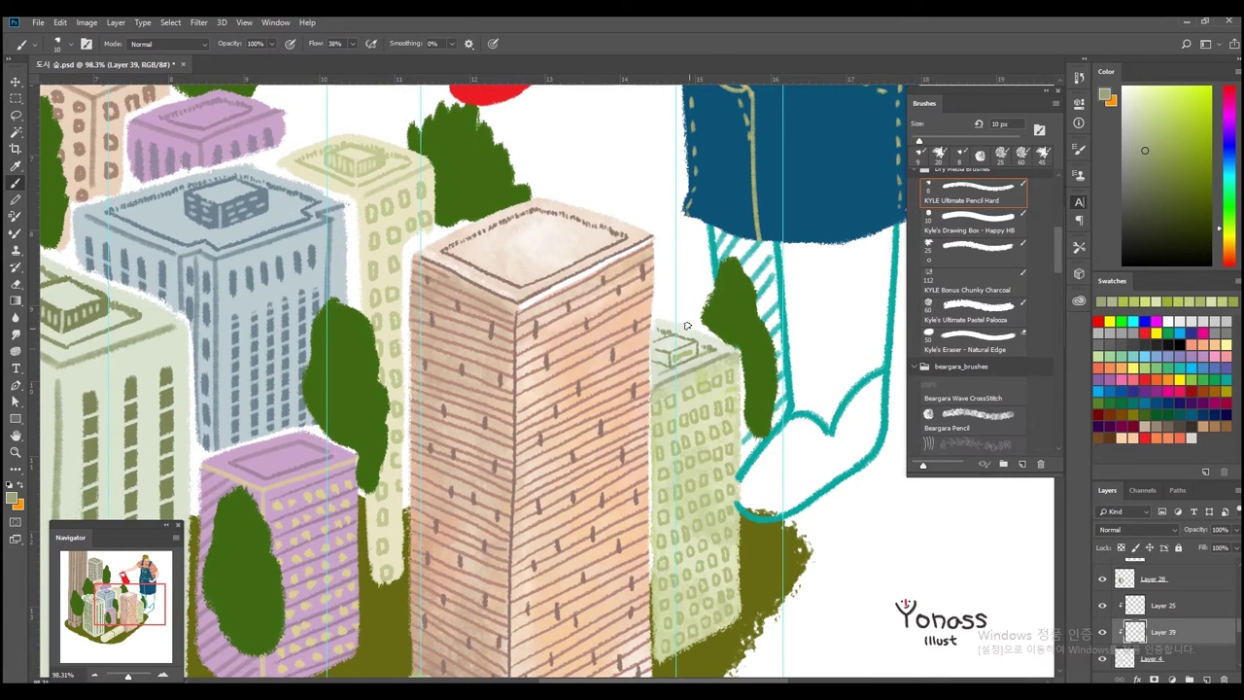
key("bracketright")
key("bracketright")
- Pick brown, make Layer 38 active, and zoom out to the whole illustration
left_click_drag(686, 375, 931, 360)
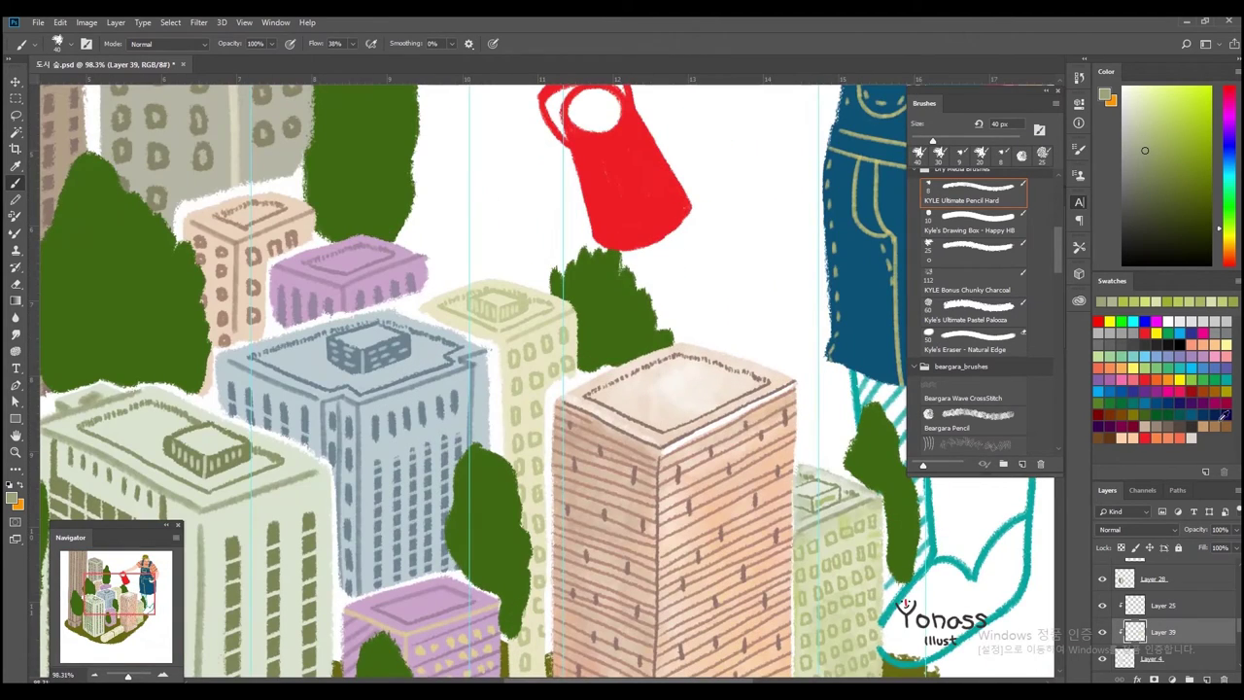
left_click(681, 359, "alt")
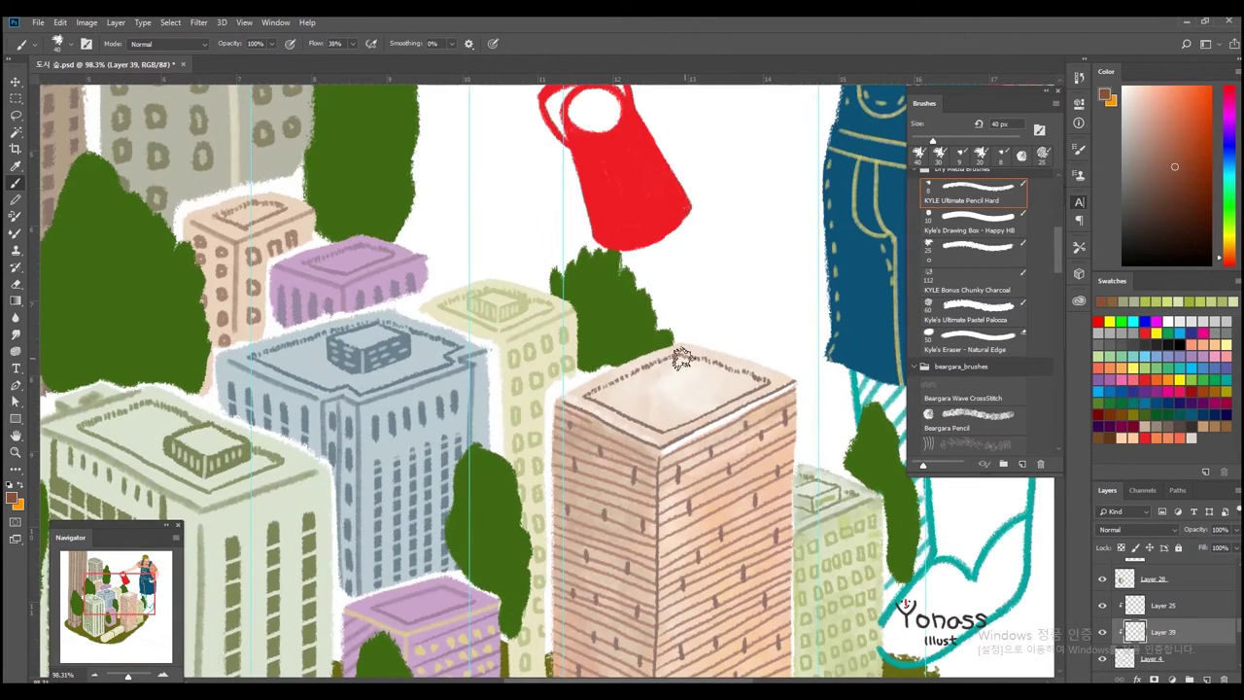
left_click(588, 393, "ctrl")
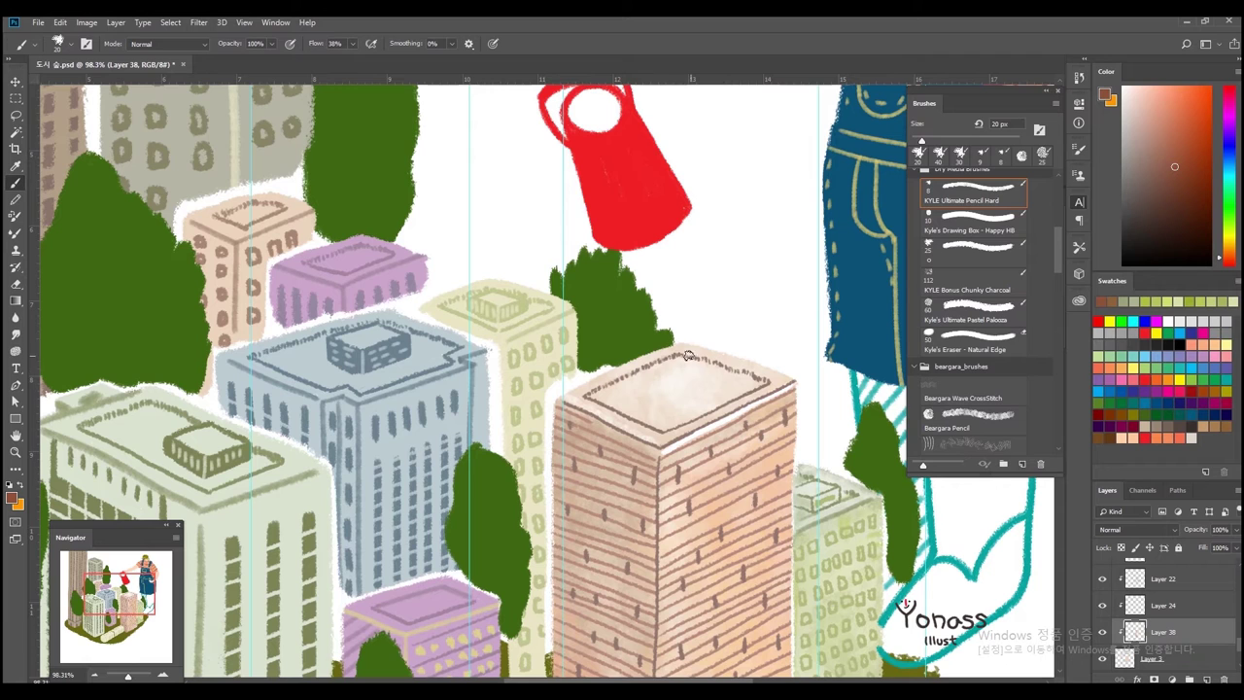
key("ctrl+minus")
scroll(1147, 622, "down", 2)
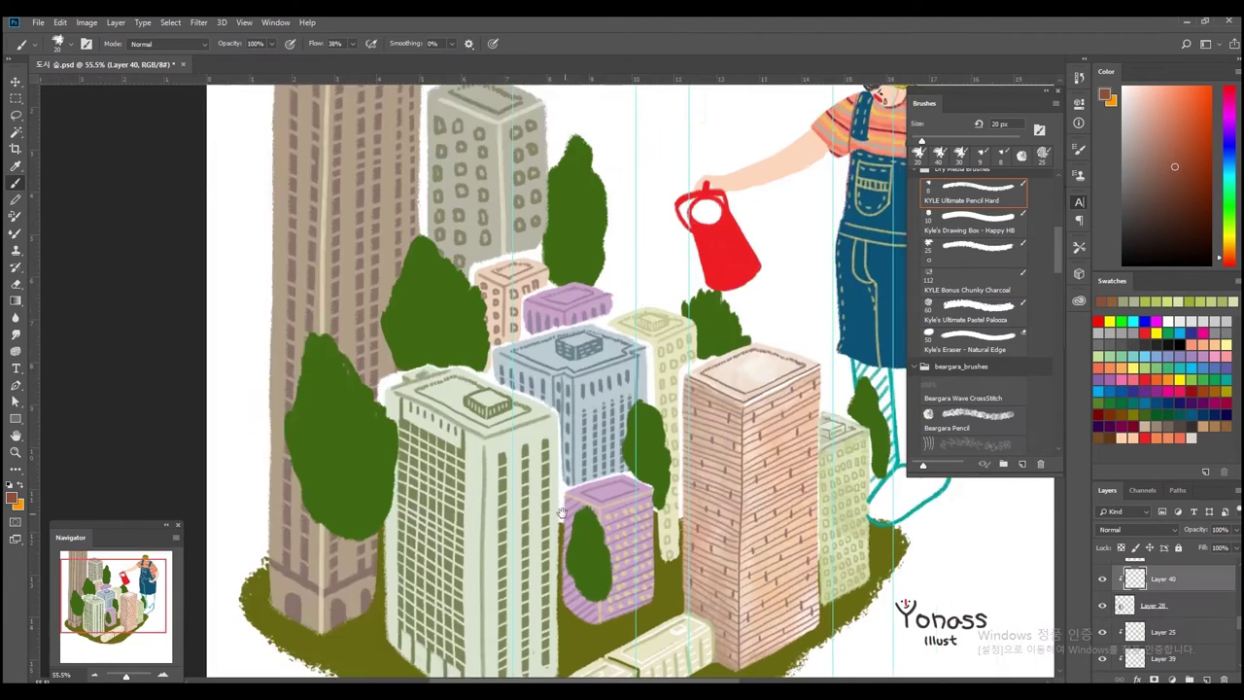
- Make Layer 40 active, move it below Layer 39, and set a 400 px brush
left_click(1164, 301)
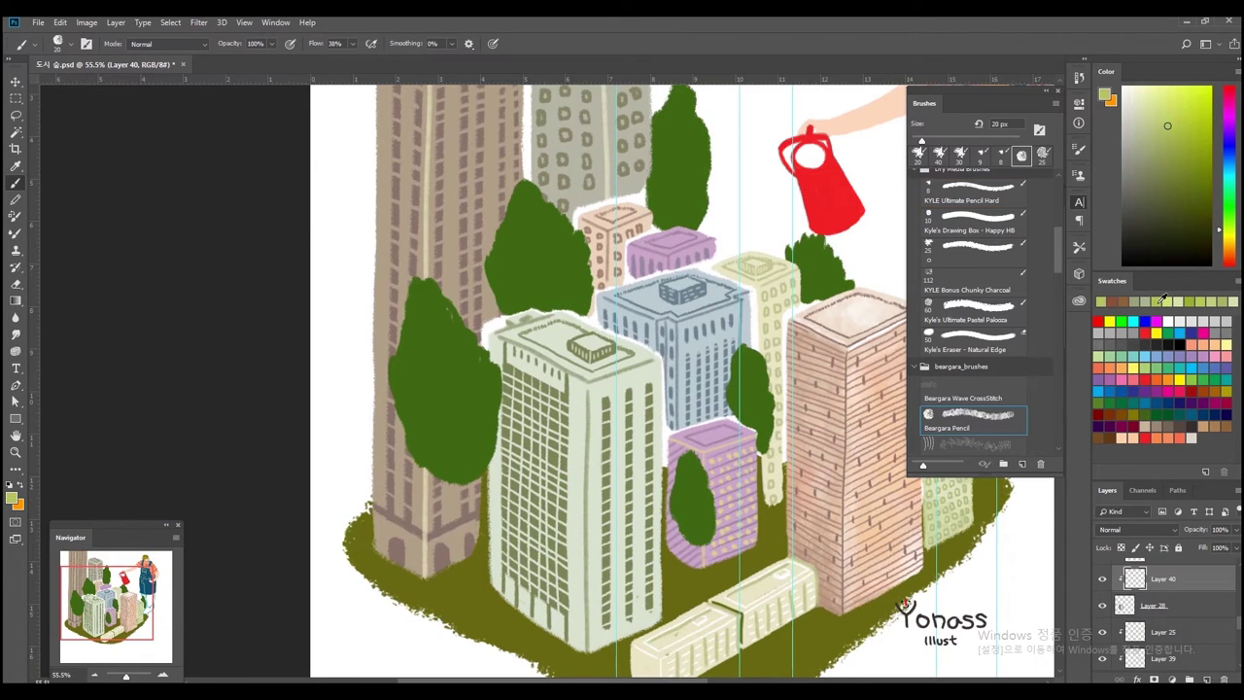
left_click_drag(586, 438, 518, 393)
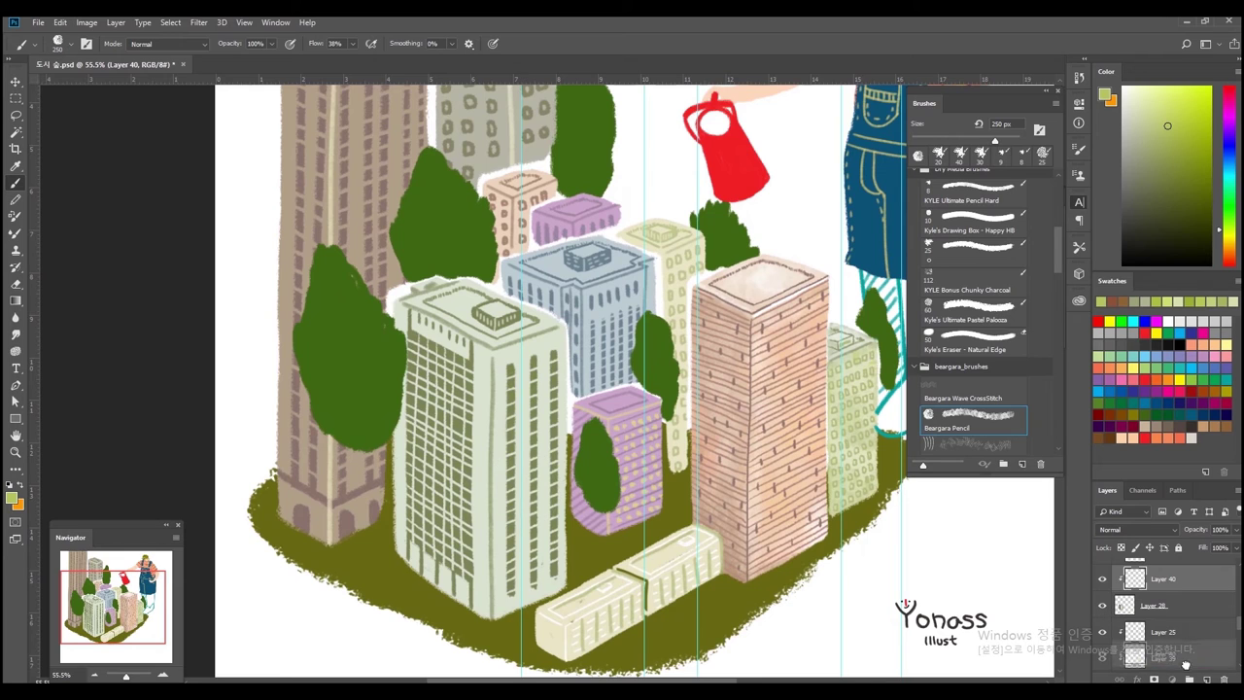
left_click_drag(1105, 610, 1107, 657)
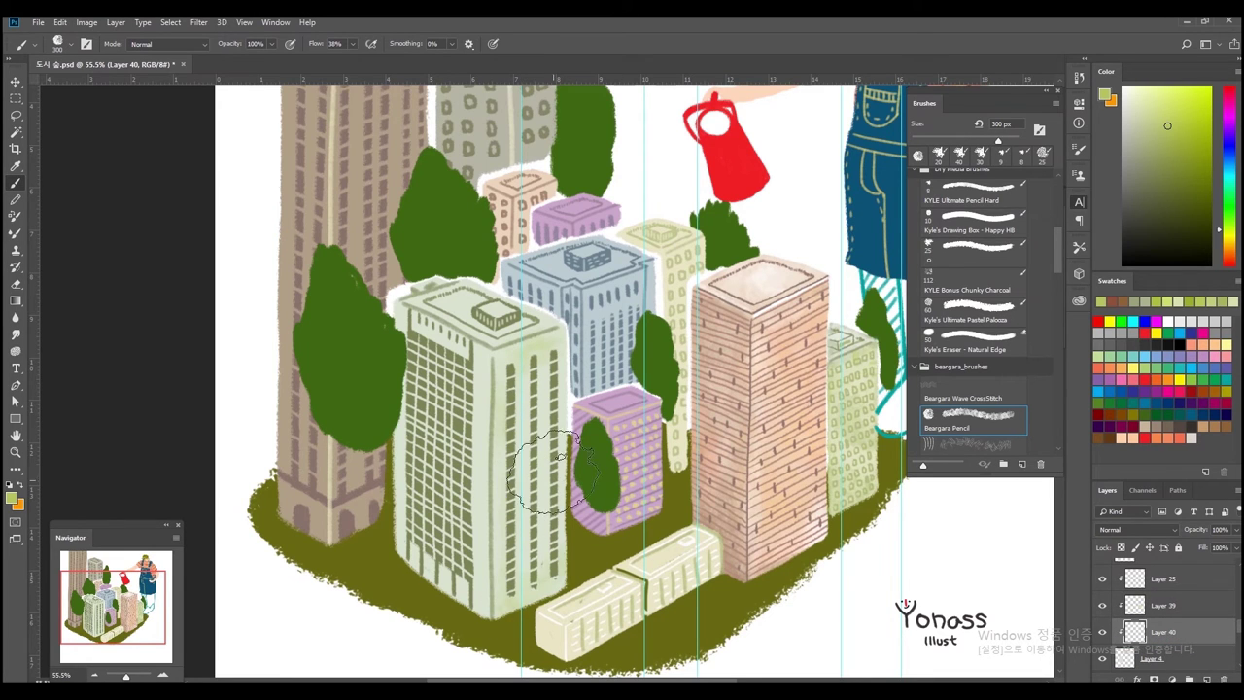
left_click_drag(550, 473, 600, 472)
key("bracketright")
key("bracketright")
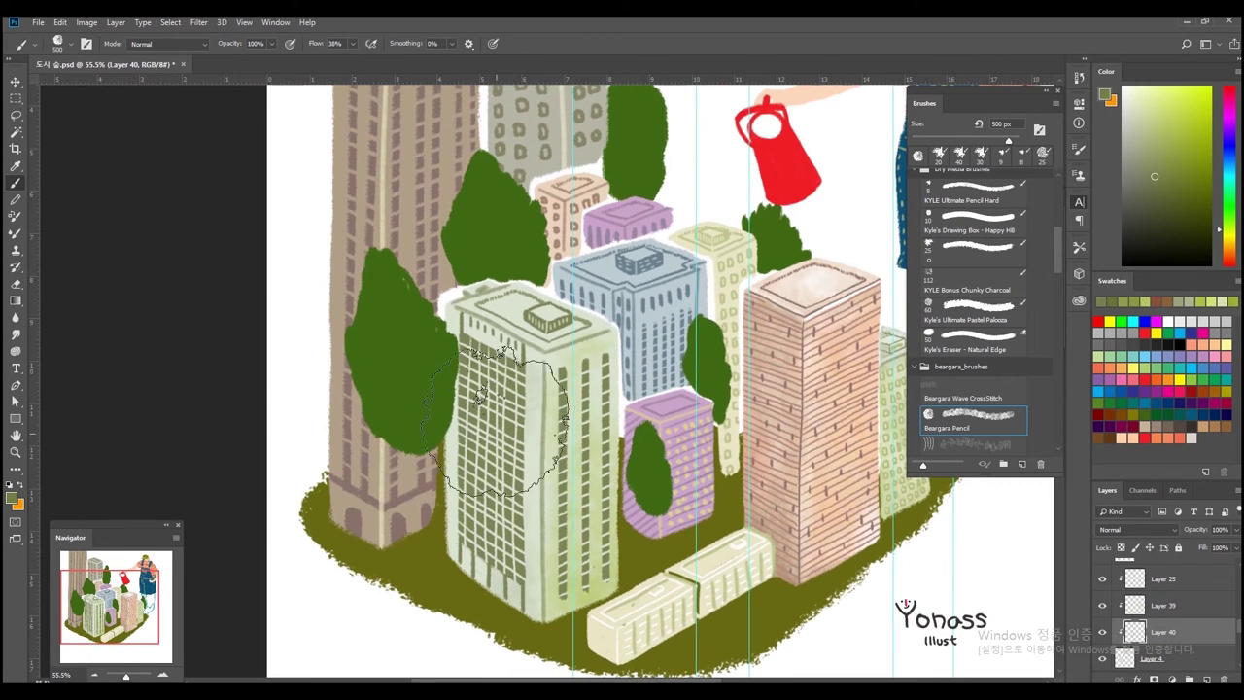
key("bracketleft")
key("bracketleft")
key("bracketright")
key("bracketright")
key("bracketright")
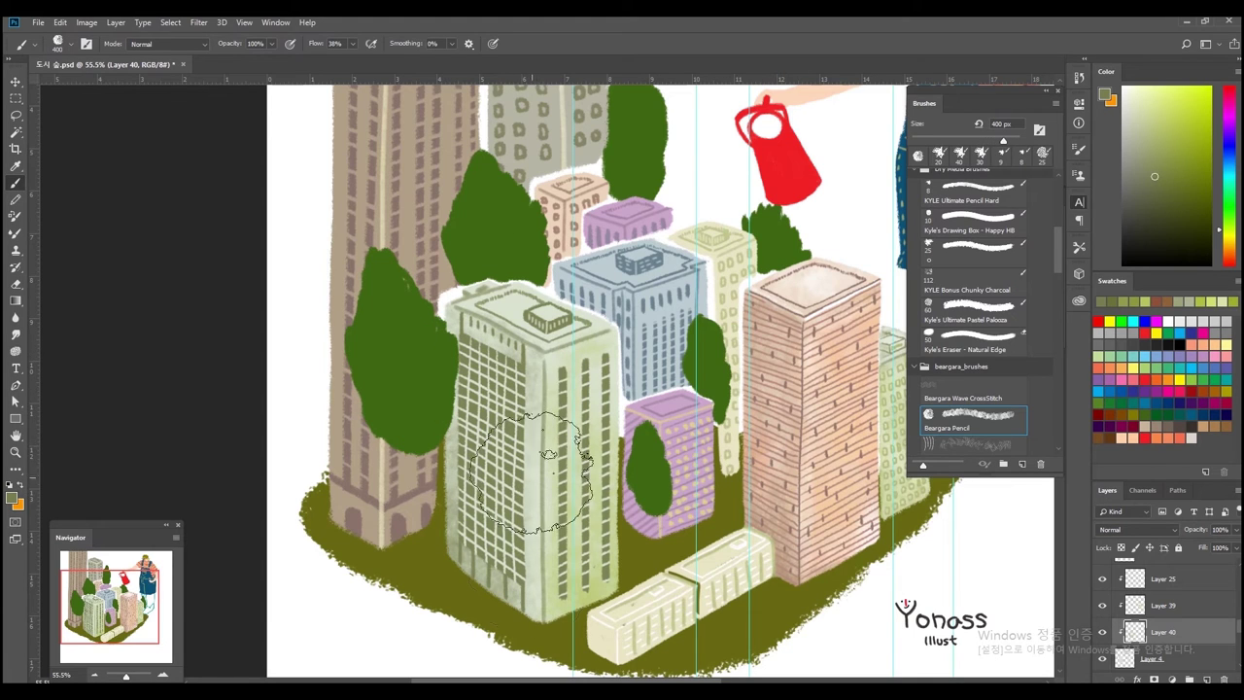
- Pick white, then yellow-green, for the front-left building wash, resizing the brush between 125 and 600 px
left_click_drag(509, 395, 482, 508)
left_click(1124, 87)
key("bracketleft")
key("bracketleft")
key("bracketleft")
mouse_move(600, 539)
left_mouse_down()
mouse_move(608, 452)
mouse_move(588, 370)
left_mouse_up()
left_click(1183, 115)
key("bracketright")
key("bracketright")
key("bracketright")
key("bracketleft")
key("bracketleft")
key("bracketleft")
left_click_drag(404, 301, 359, 301)
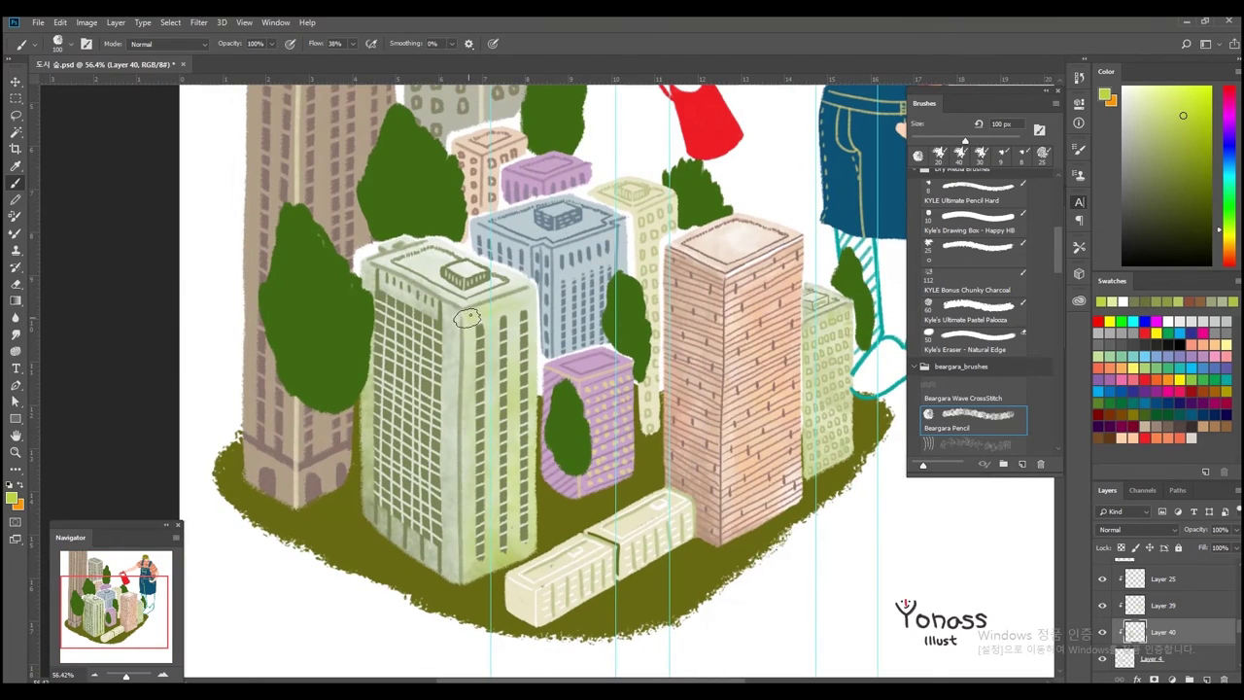
left_click_drag(470, 443, 453, 475)
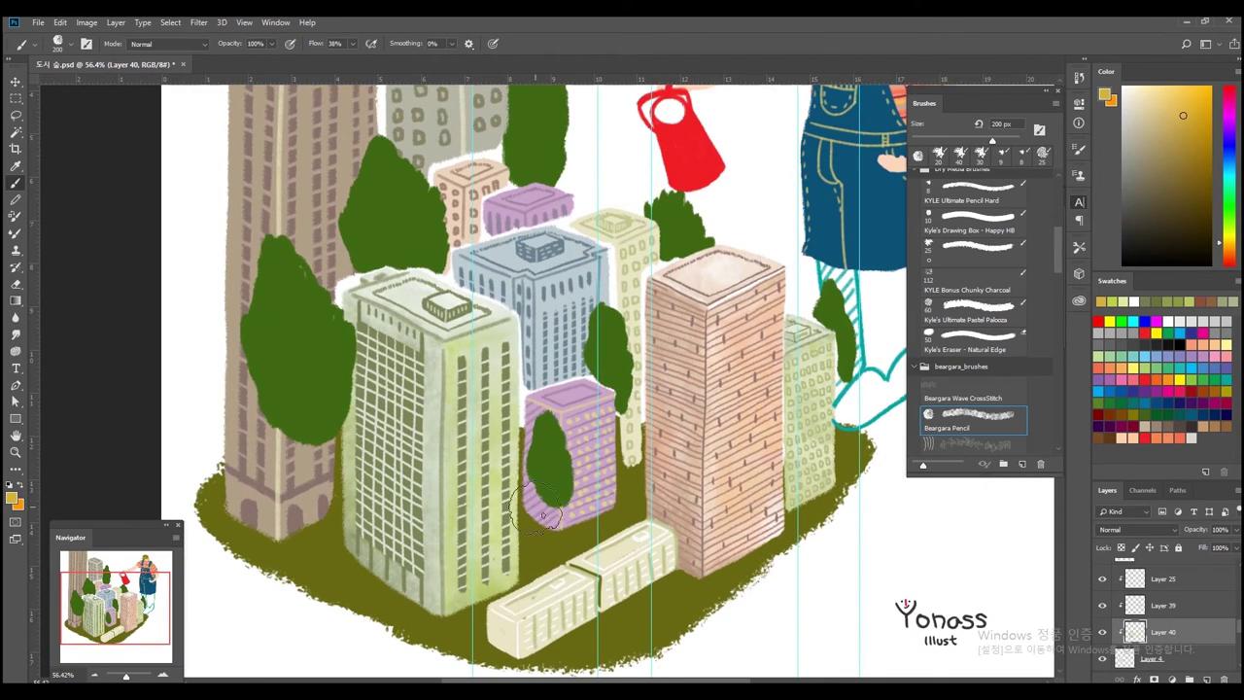
key("bracketright")
key("bracketright")
key("bracketright")
scroll(493, 525, "up", 1)
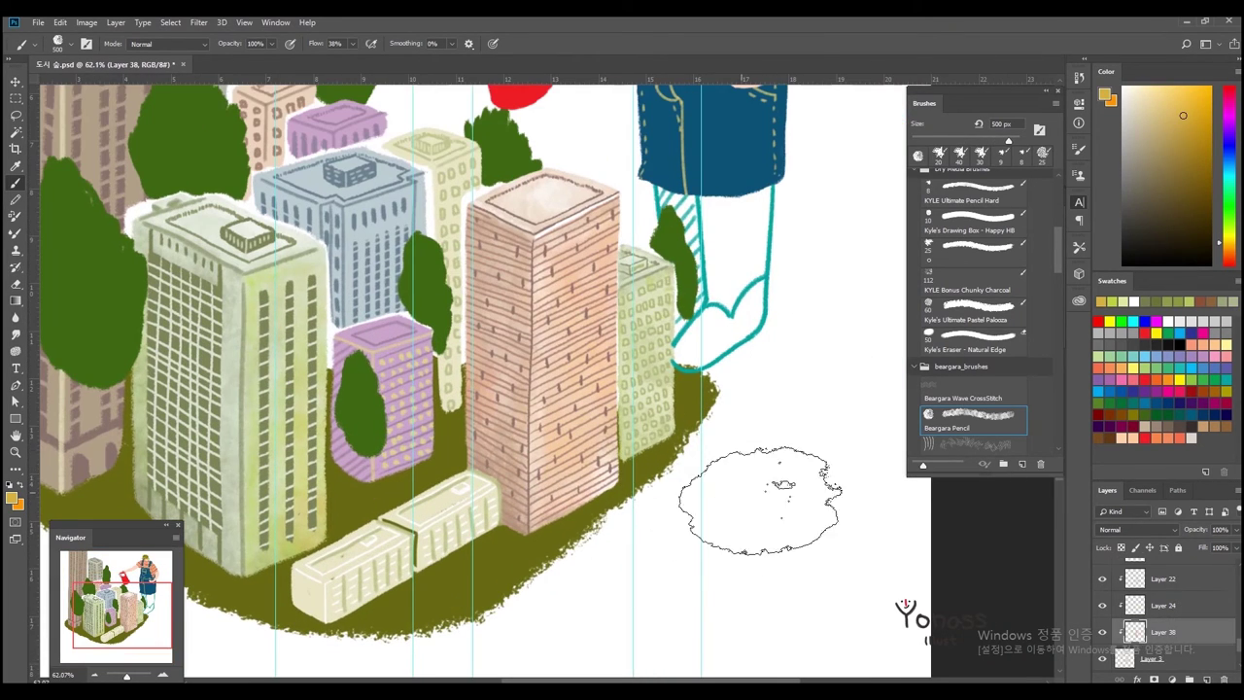
key("alt+bracketright")
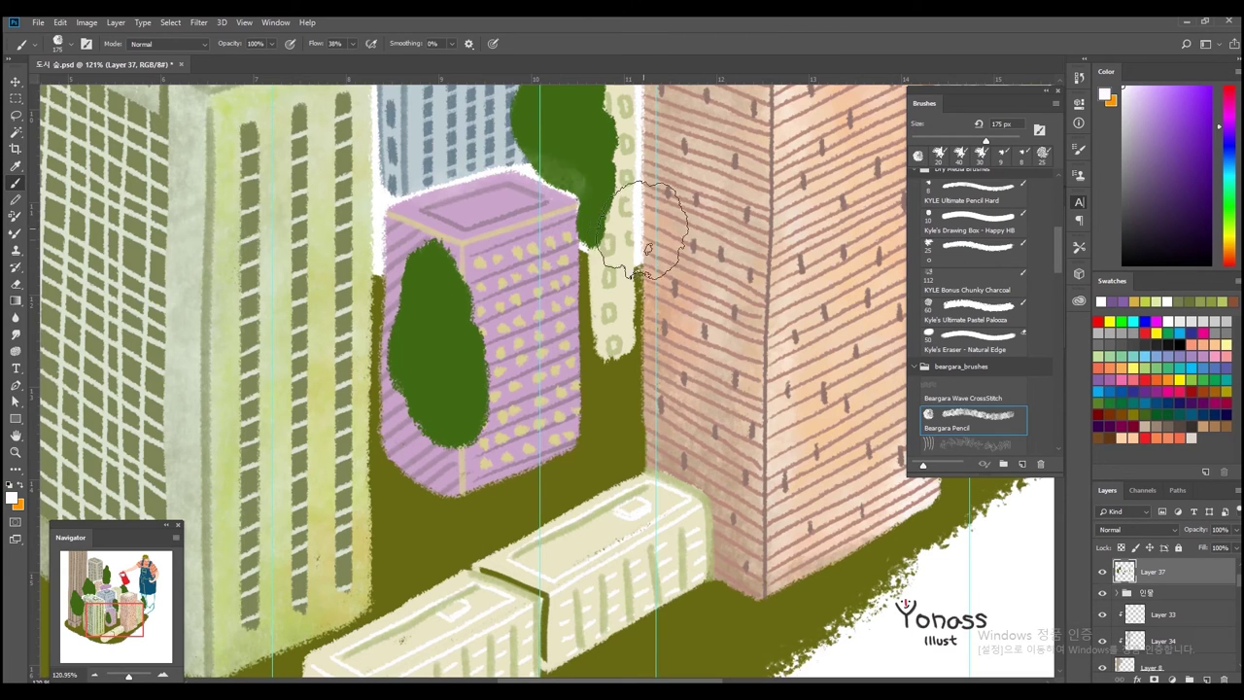
- On Layer 41, sample a building colour and deepen the blue building with soft strokes
left_click(584, 510, "ctrl")
left_click(408, 204, "ctrl")
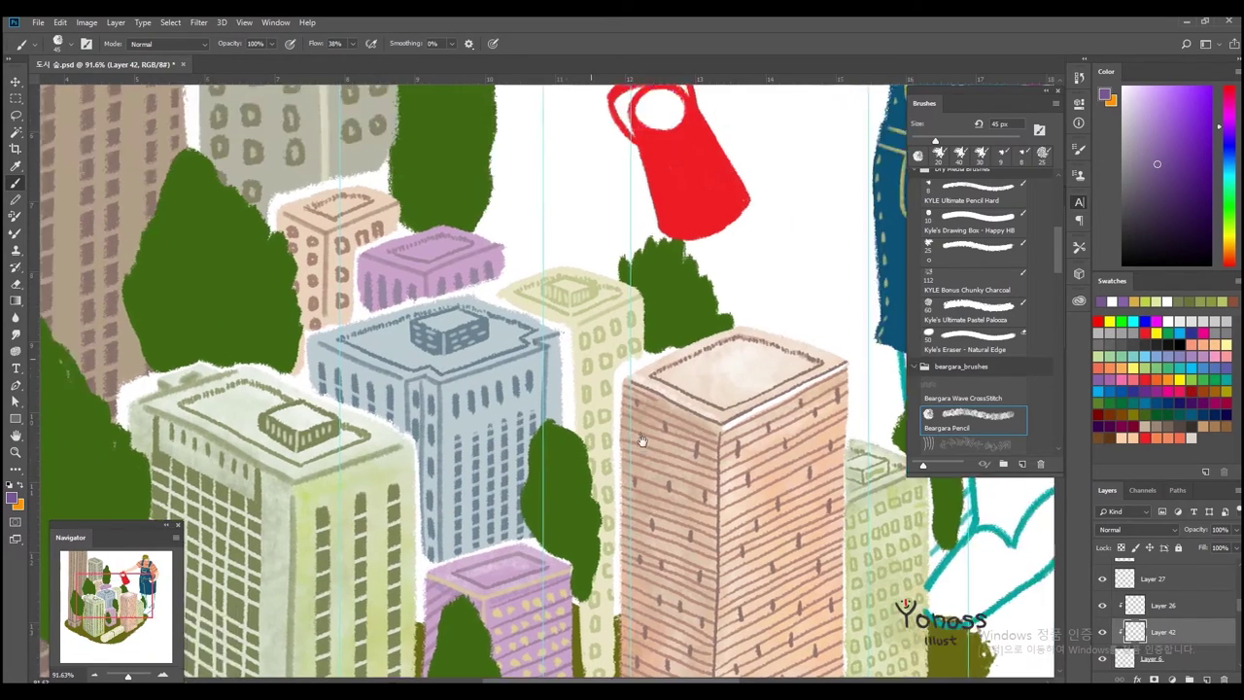
scroll(641, 441, "up", 2)
left_click(513, 254, "alt")
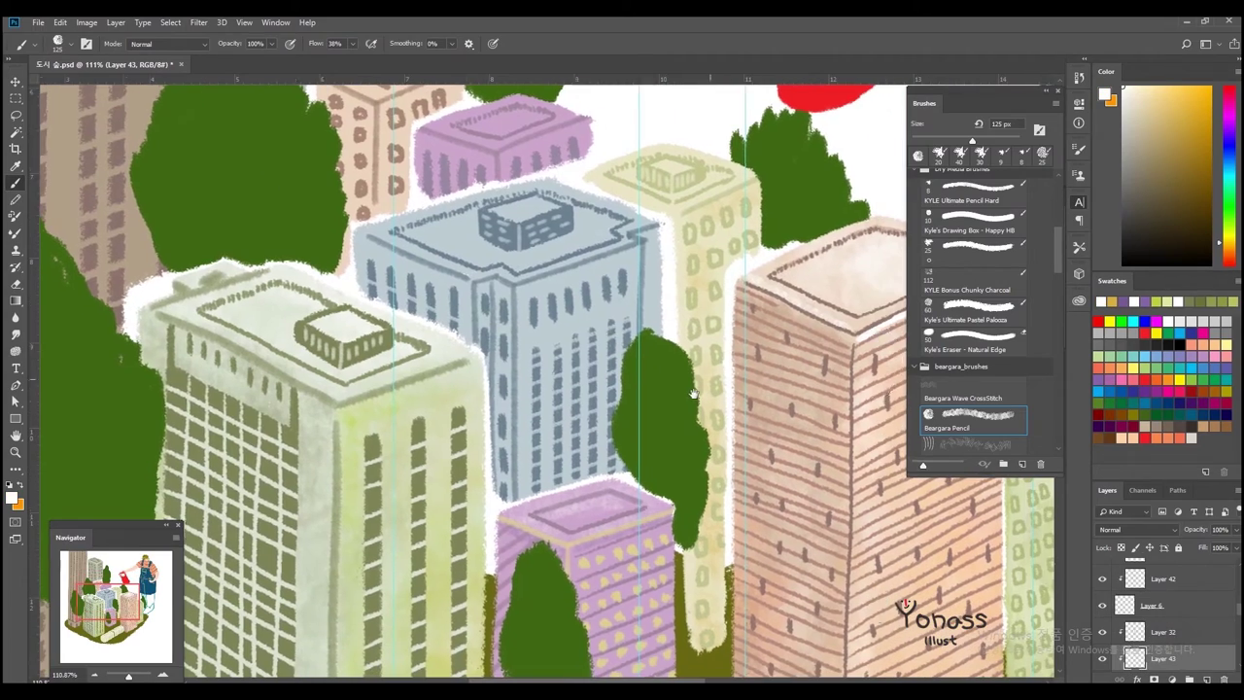
left_click_drag(593, 321, 658, 300)
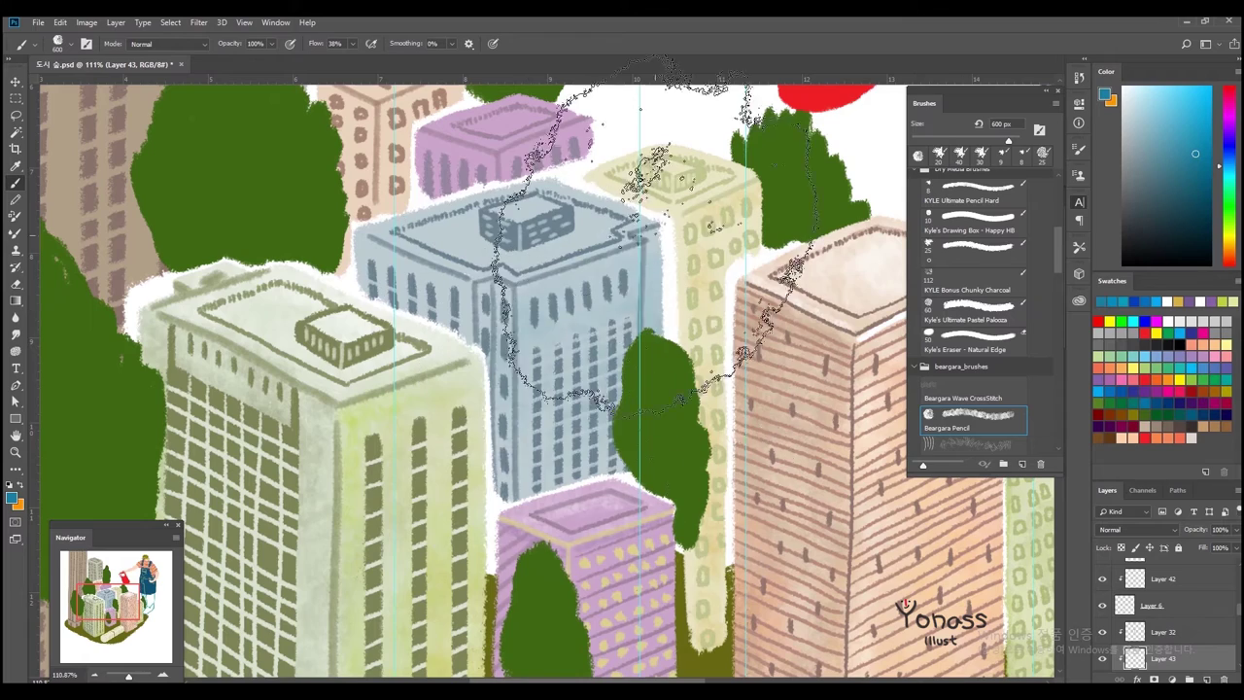
left_click_drag(698, 291, 545, 500)
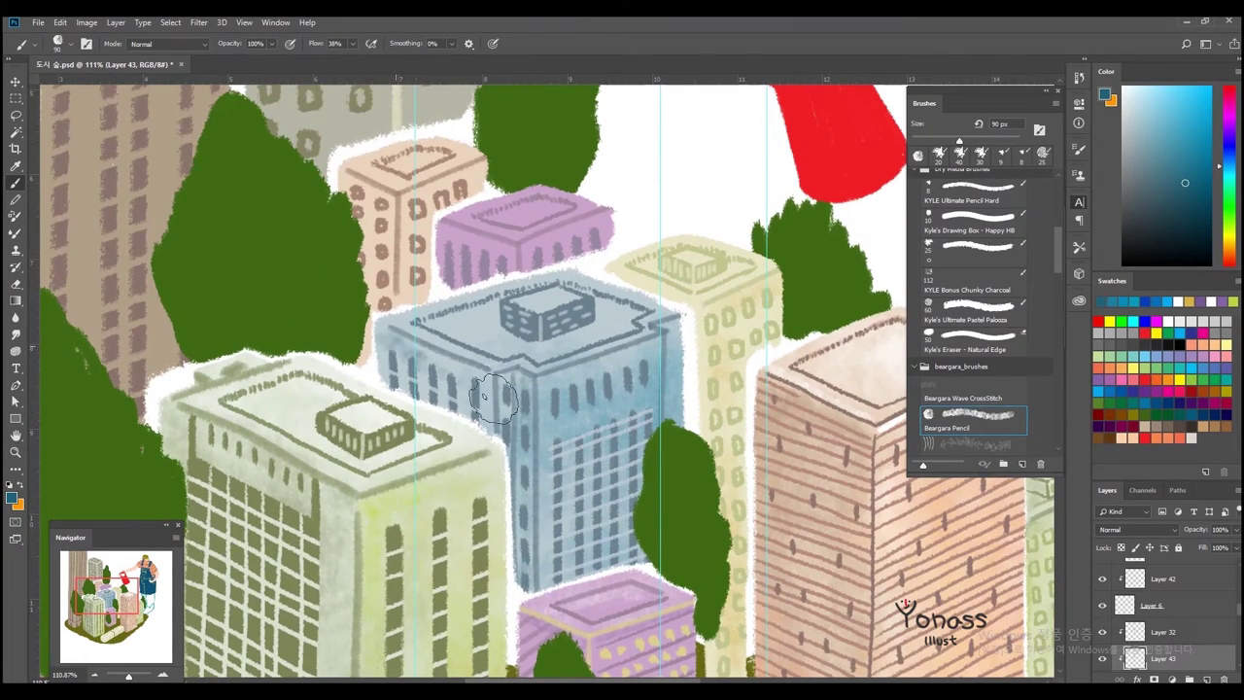
- Shade the blue building's upper facade with a smaller brush and lighten its roof in pale blue
key("bracketleft")
key("bracketleft")
key("bracketleft")
left_click_drag(550, 314, 559, 364)
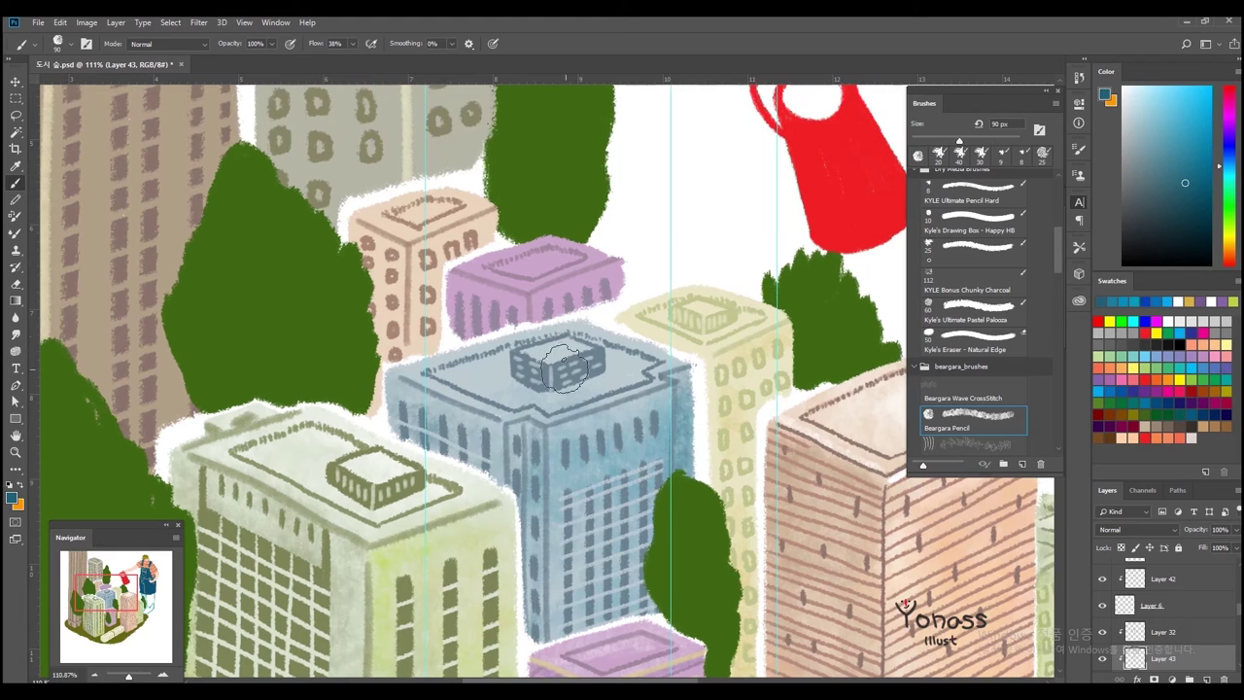
left_click(575, 424, "alt")
left_click_drag(554, 350, 418, 368)
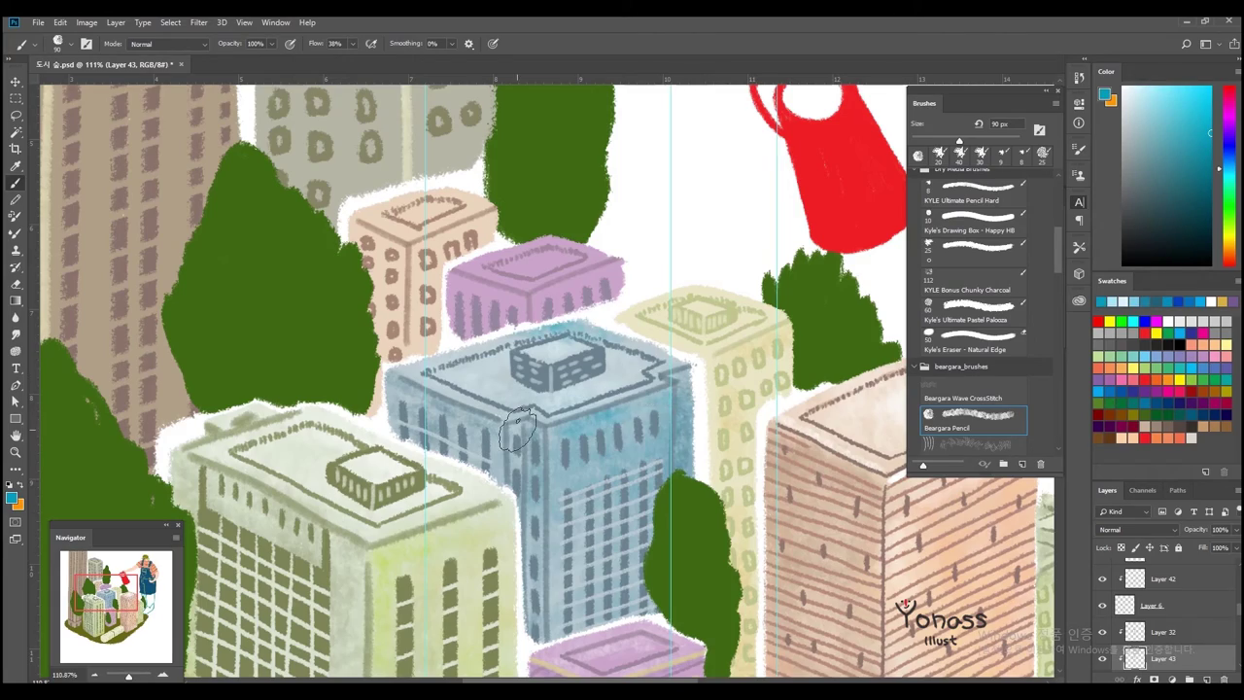
scroll(551, 381, "down", 5)
scroll(551, 381, "up", 3)
scroll(551, 381, "down", 5)
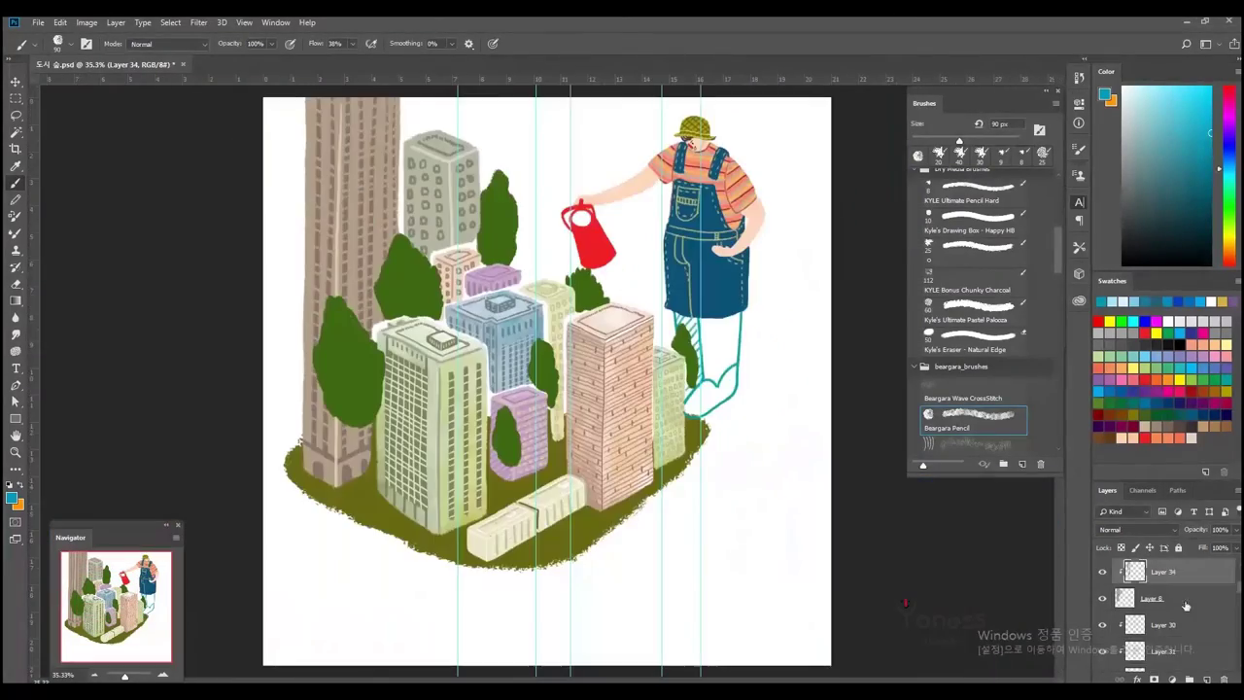
- Move Layer 44 above Layer 34 and make the tall tower's layer active
scroll(483, 171, "up", 3)
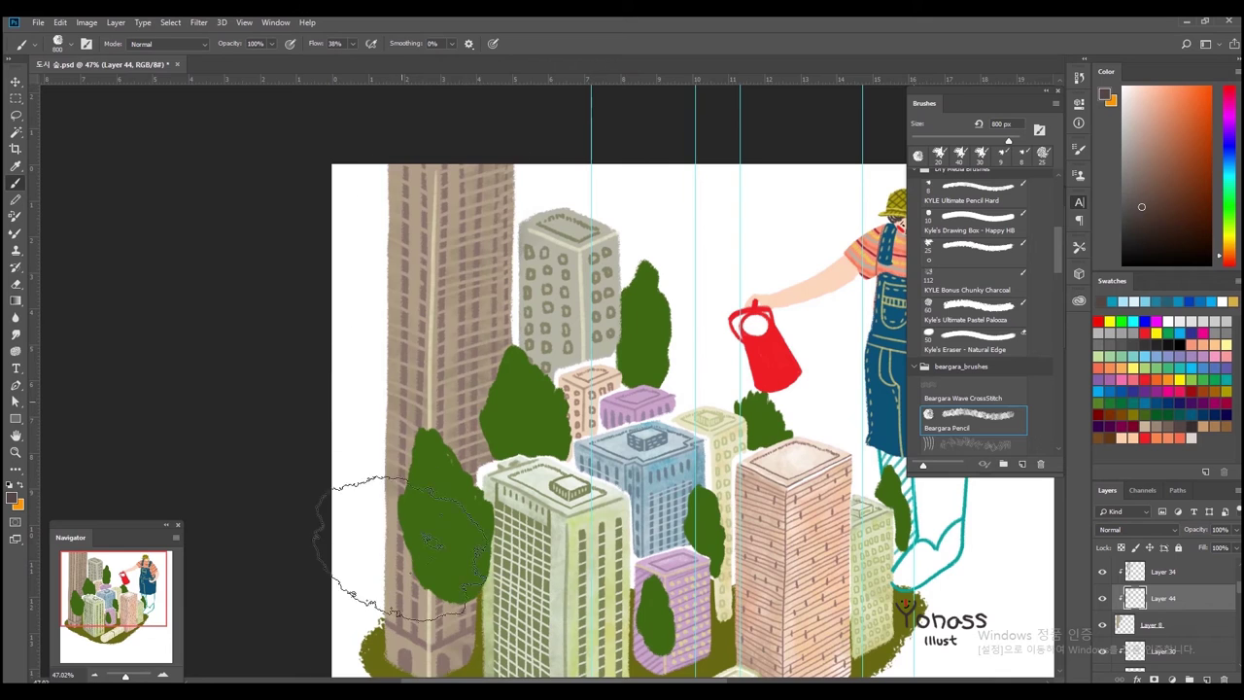
scroll(396, 412, "down", 2)
key("ctrl+]")
scroll(545, 389, "up", 2)
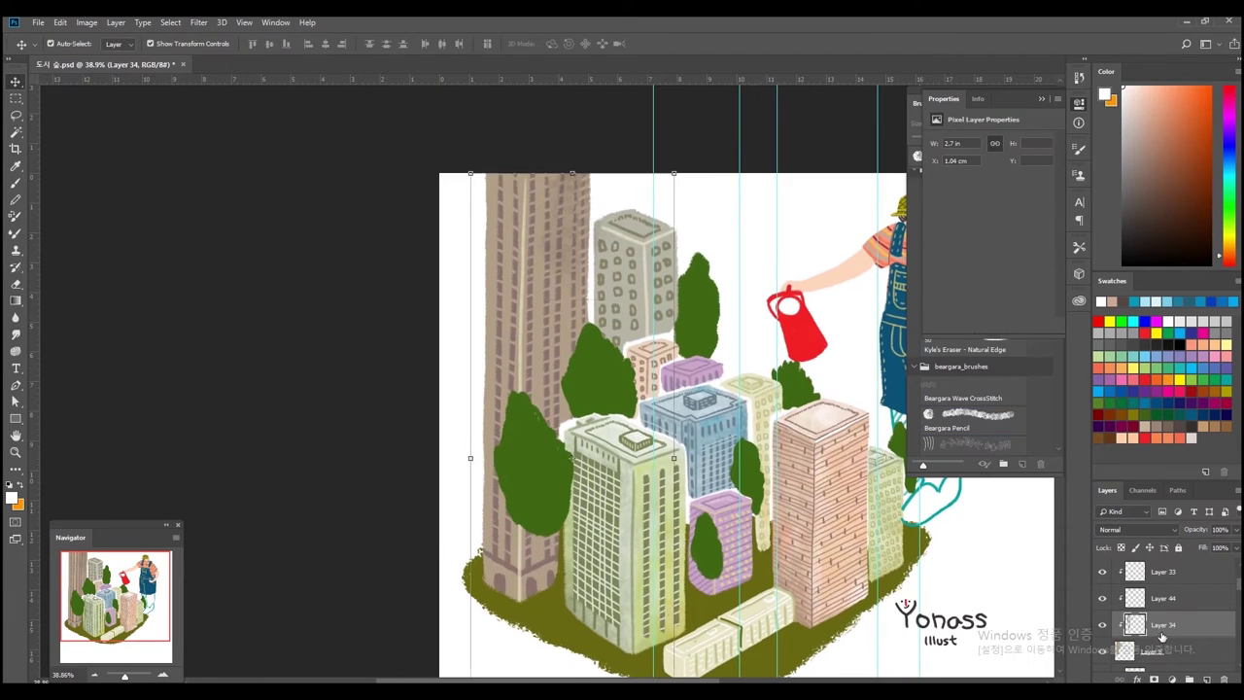
left_click(1162, 598)
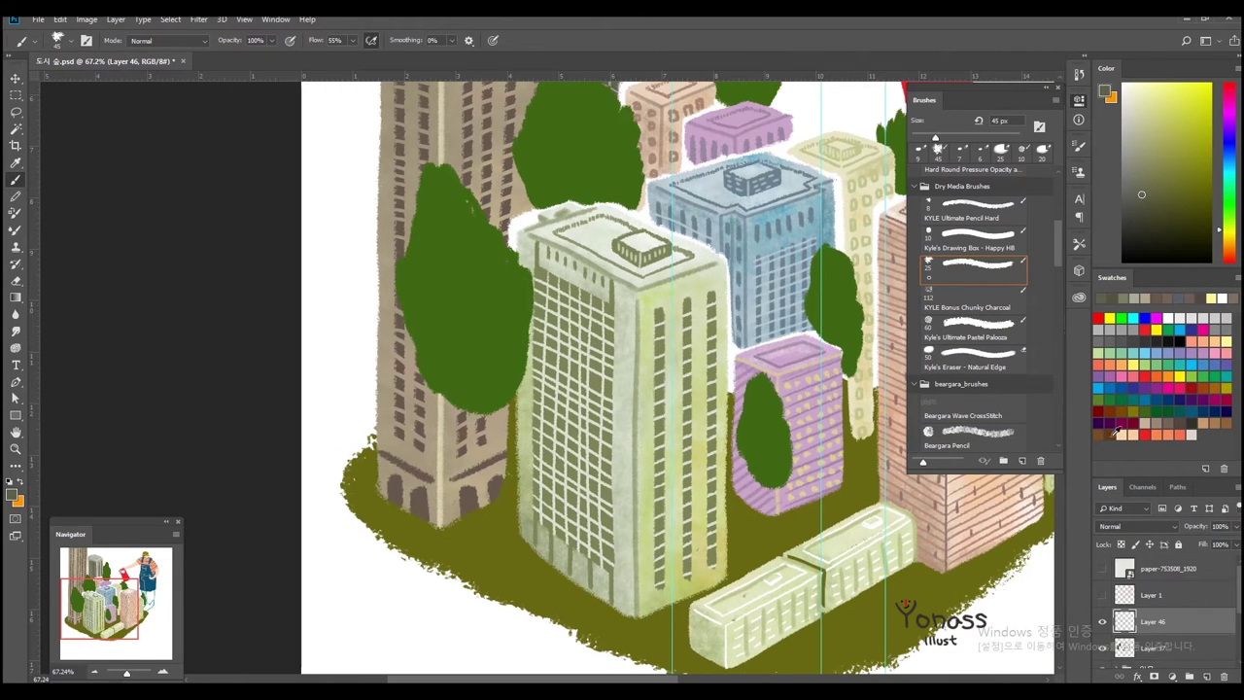
- Draw a brown trunk into the left tree, undoing and redrawing it several times
left_click_drag(486, 282, 522, 527)
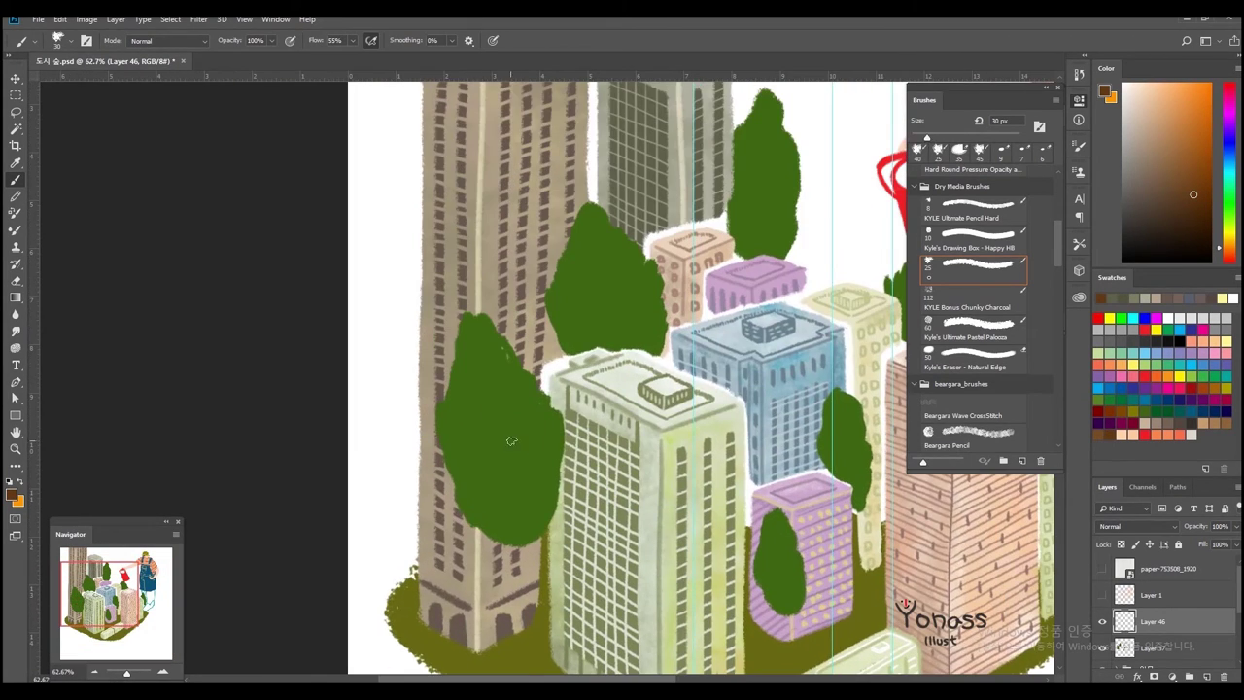
left_click_drag(462, 325, 476, 457)
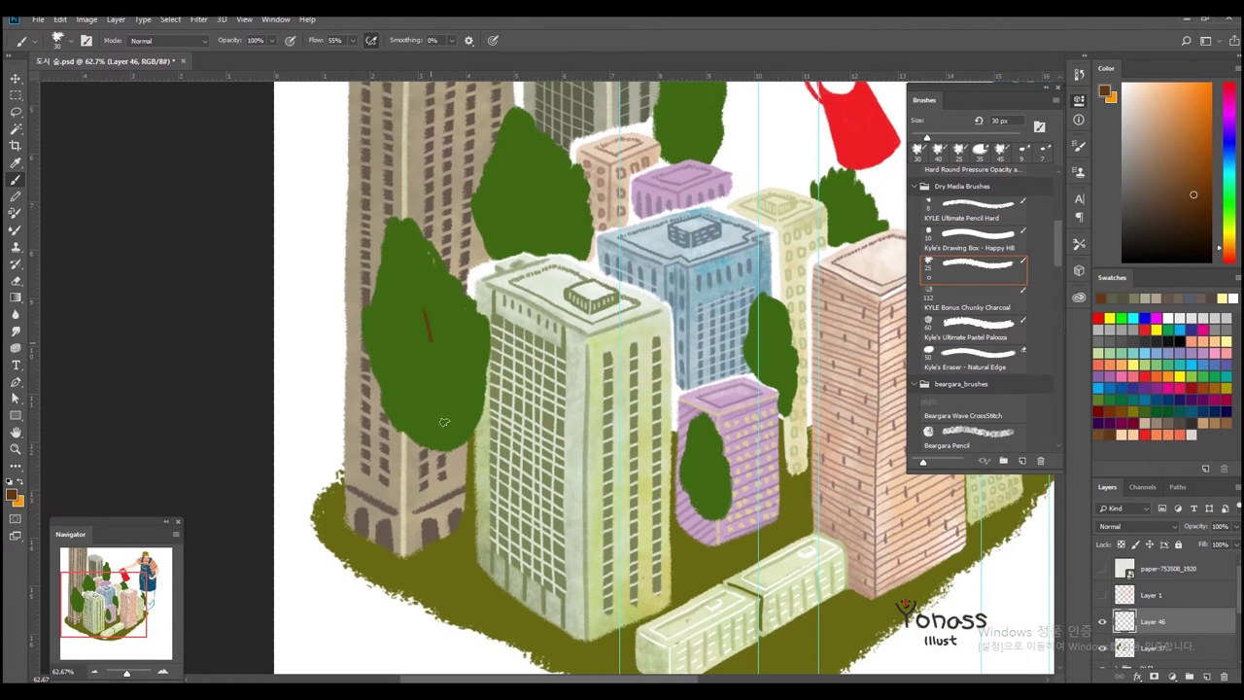
left_click_drag(418, 295, 455, 564)
left_click_drag(419, 292, 455, 562)
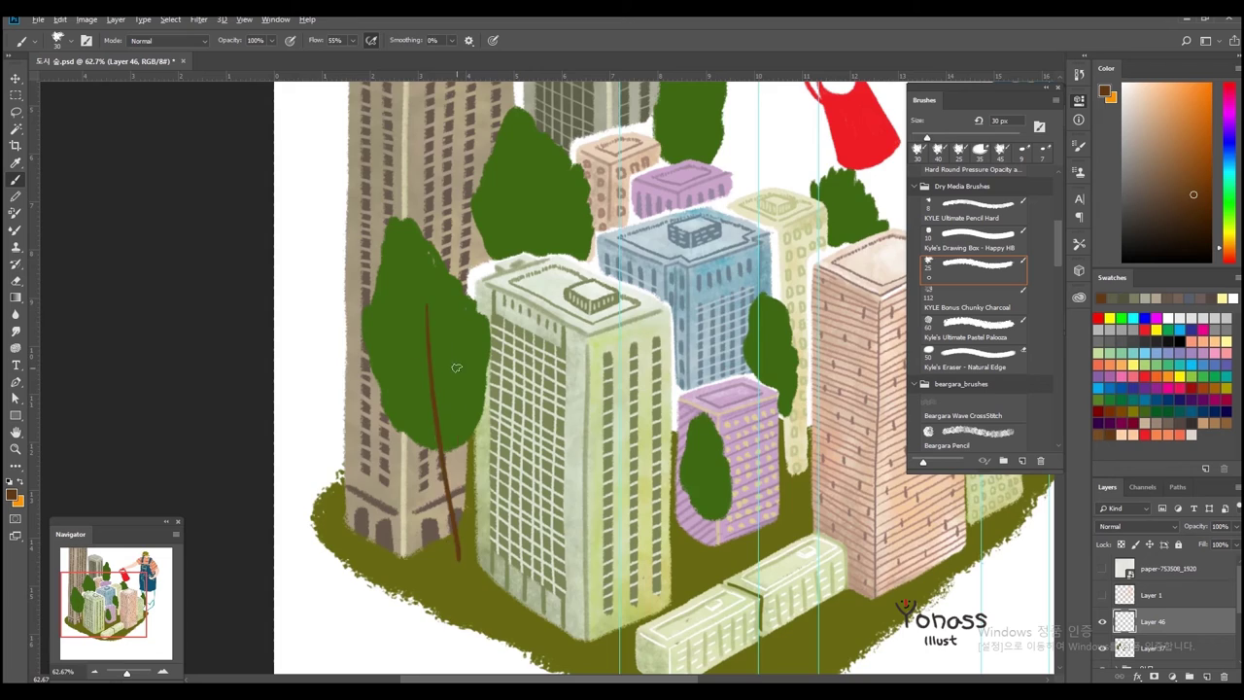
key("ctrl+0")
key("ctrl+z")
scroll(476, 361, "up", 5)
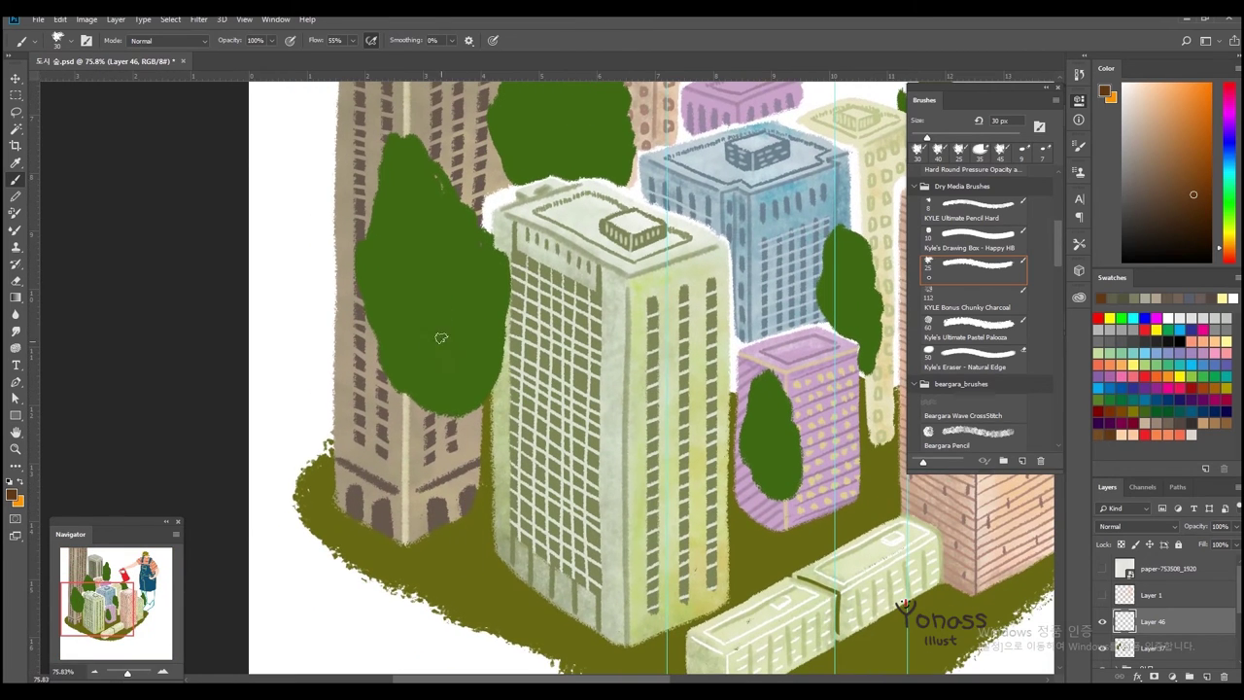
left_click_drag(437, 248, 472, 528)
key("ctrl+z")
mouse_move(431, 297)
left_mouse_down()
mouse_move(401, 354)
mouse_move(444, 574)
mouse_move(429, 547)
left_mouse_up()
key("ctrl+z")
key("ctrl+z")
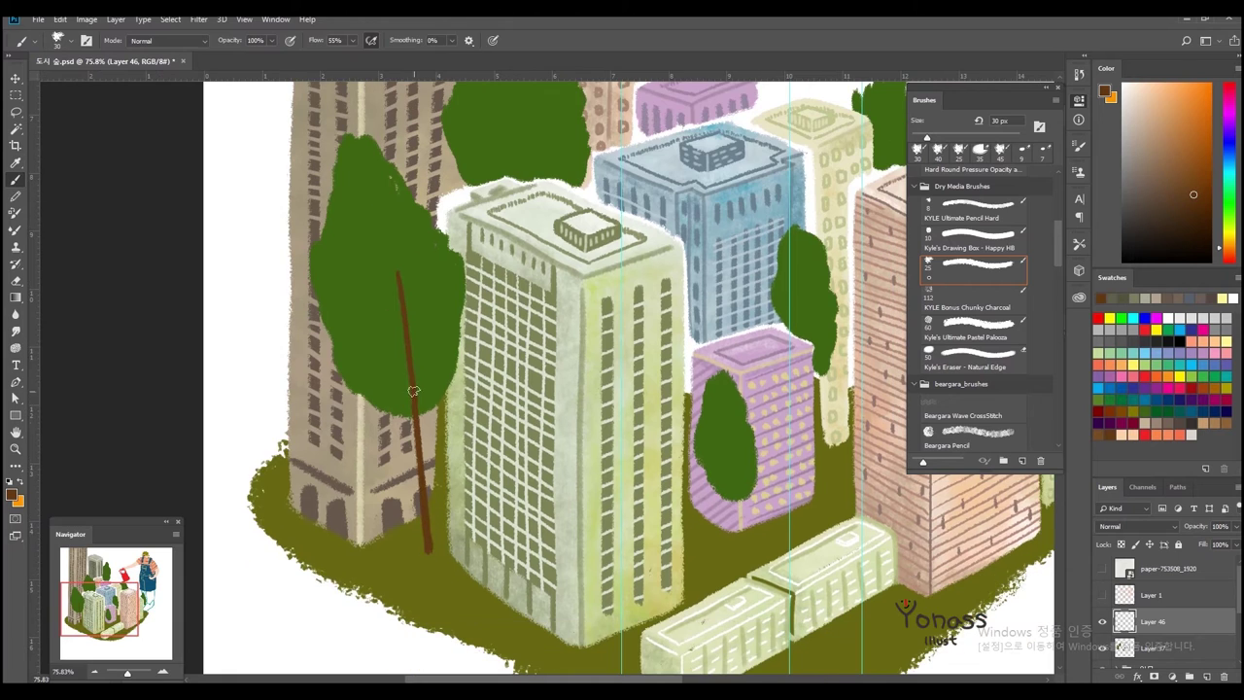
scroll(409, 379, "up", 3)
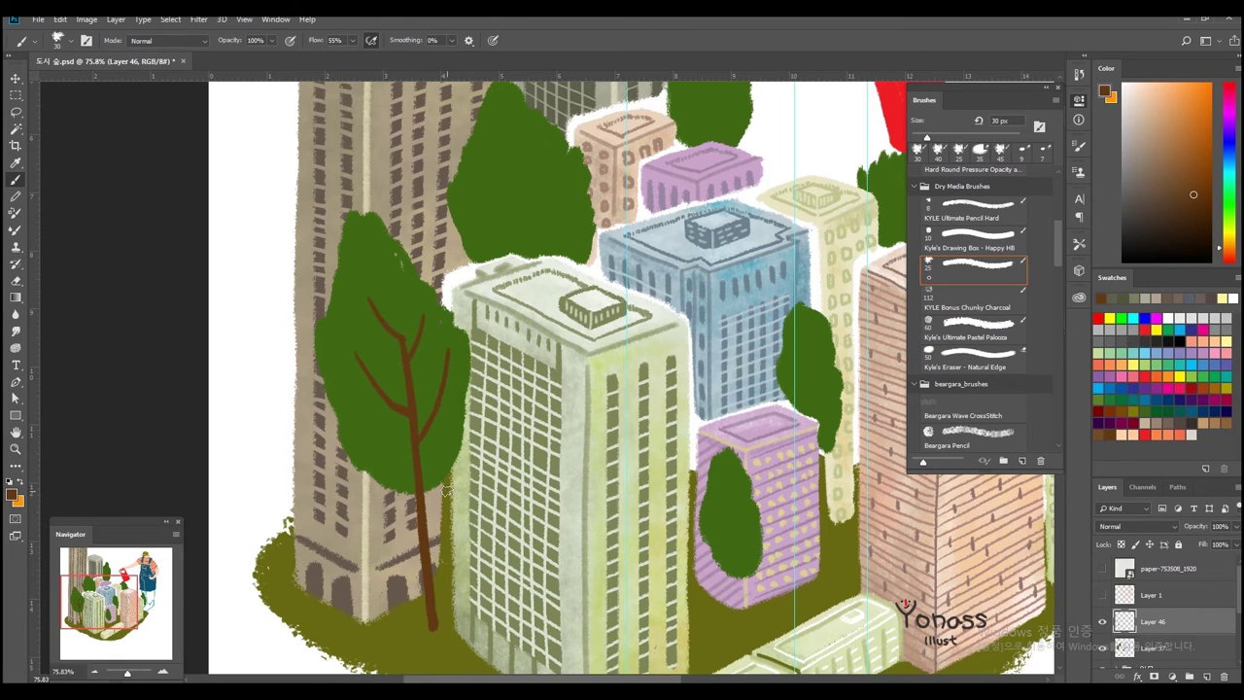
- Switch to the 25 px brush and draw a trunk under the tree by the purple building
key("comma")
key("comma")
key("comma")
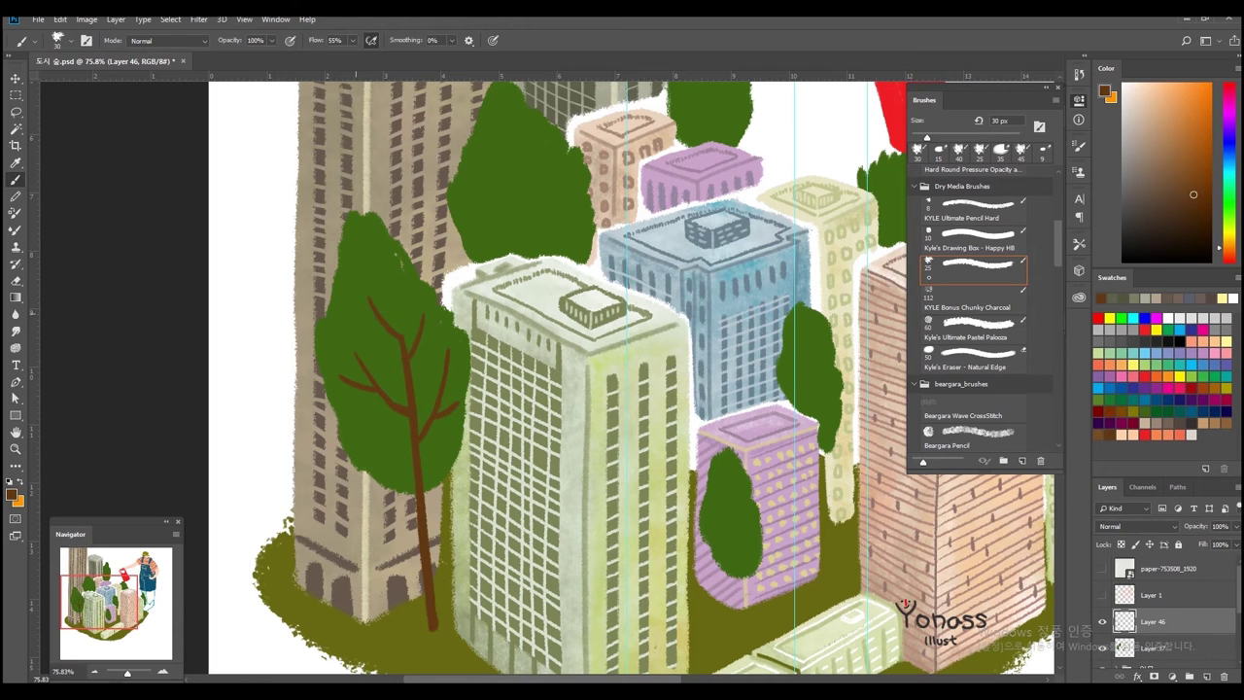
scroll(368, 323, "down", 3)
scroll(367, 324, "down", 3)
scroll(525, 507, "up", 5)
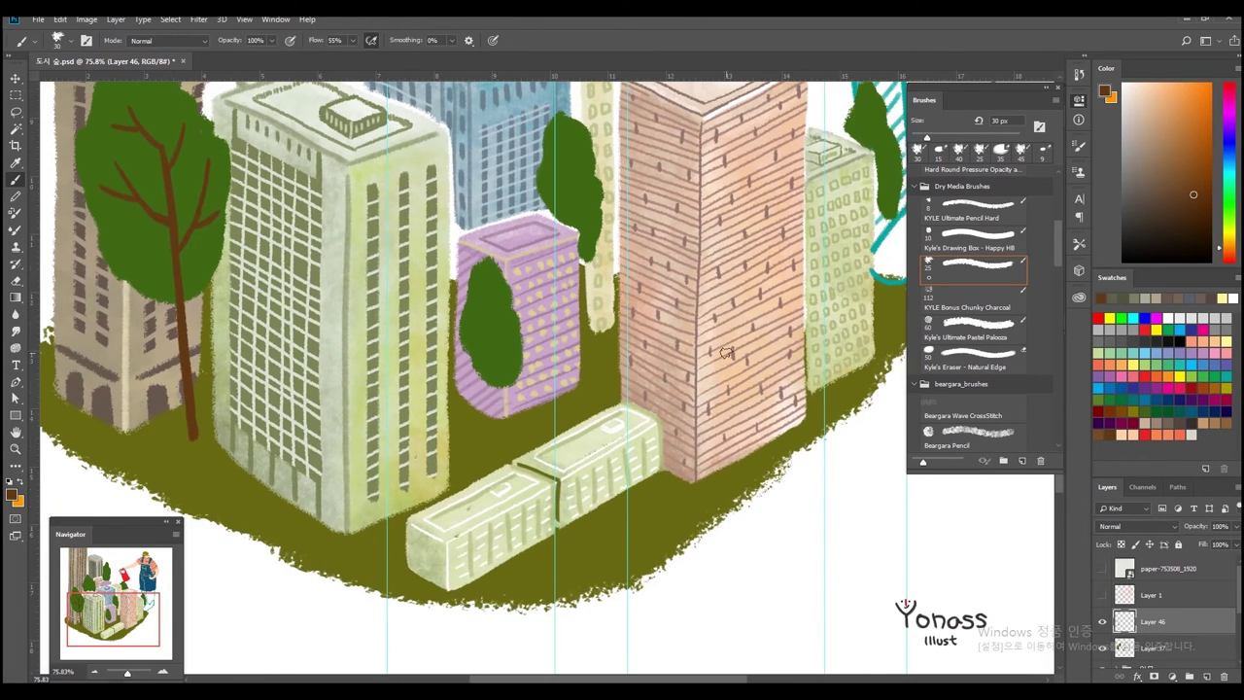
scroll(510, 456, "up", 2)
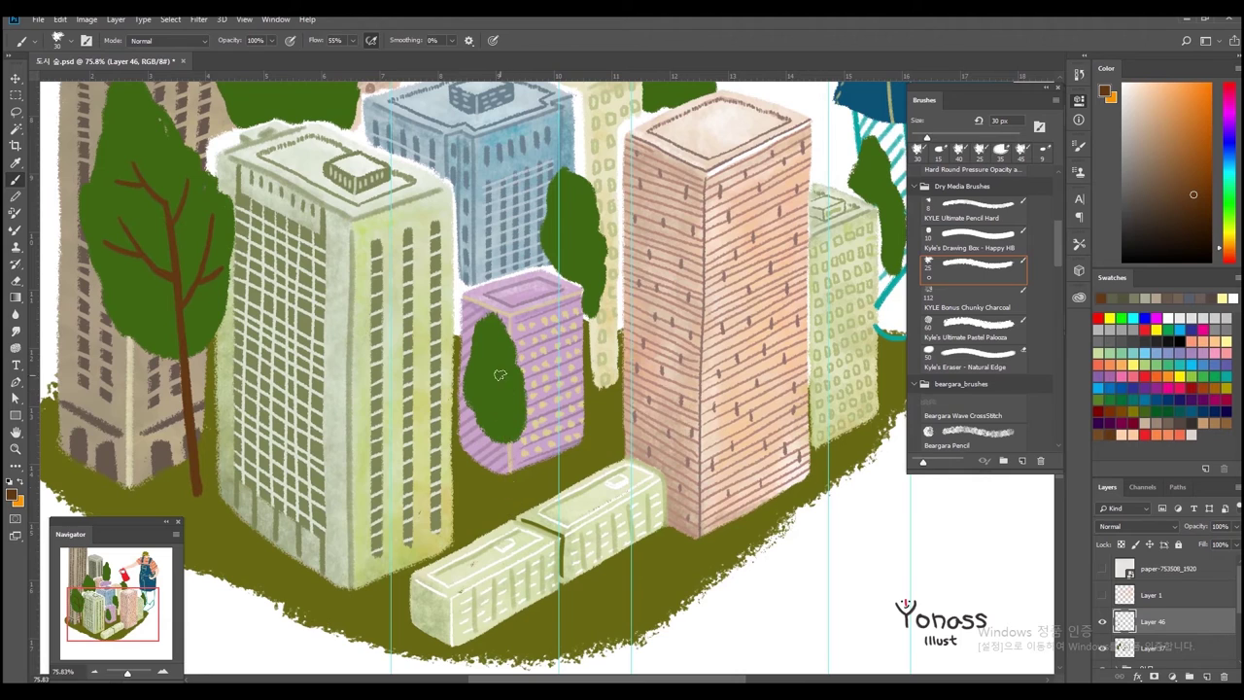
key("ctrl+alt+z")
key("ctrl+alt+z")
left_click_drag(497, 376, 500, 498)
- Draw a brown trunk and branches into the upper trees
left_click_drag(205, 480, 465, 410)
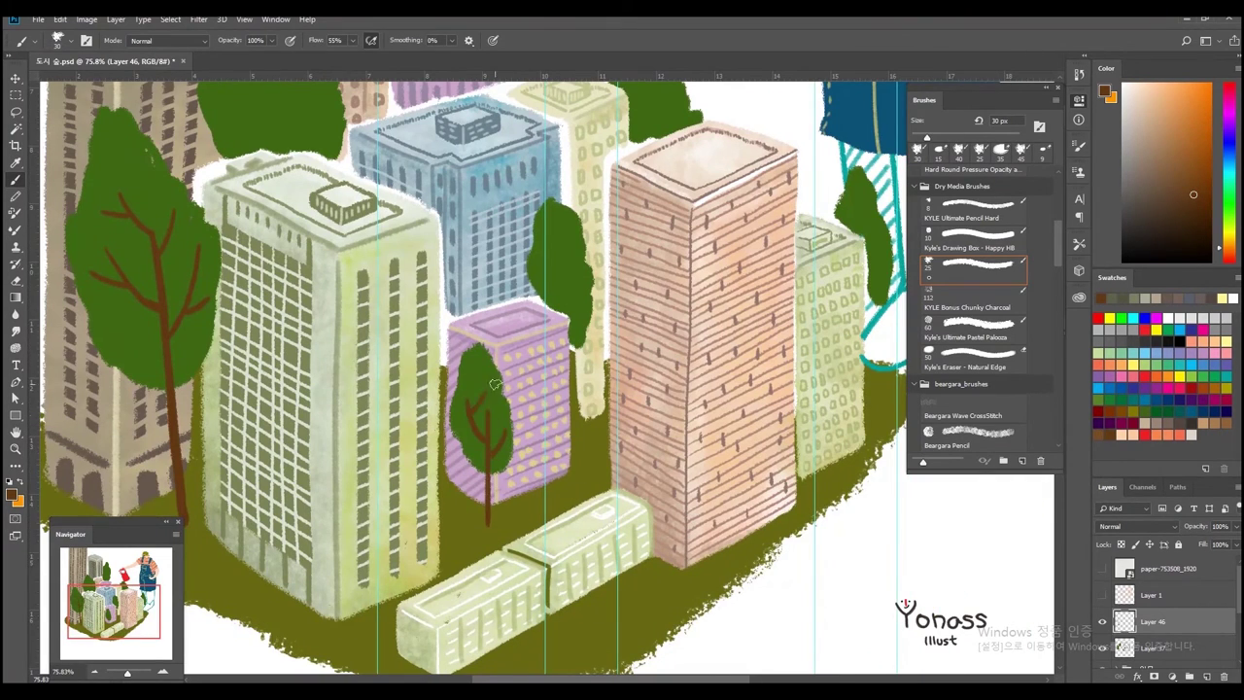
left_click_drag(477, 394, 520, 321)
left_click_drag(522, 412, 580, 310)
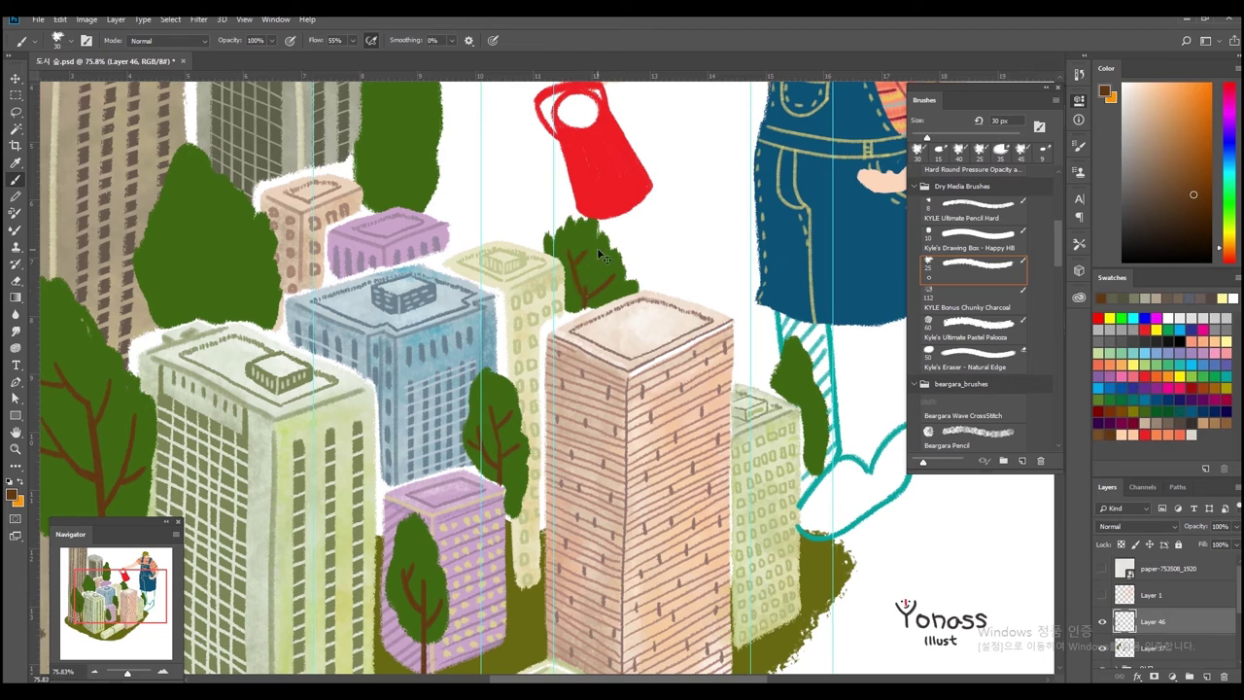
scroll(595, 291, "down", 1)
scroll(506, 291, "left", 5)
scroll(431, 289, "up", 3)
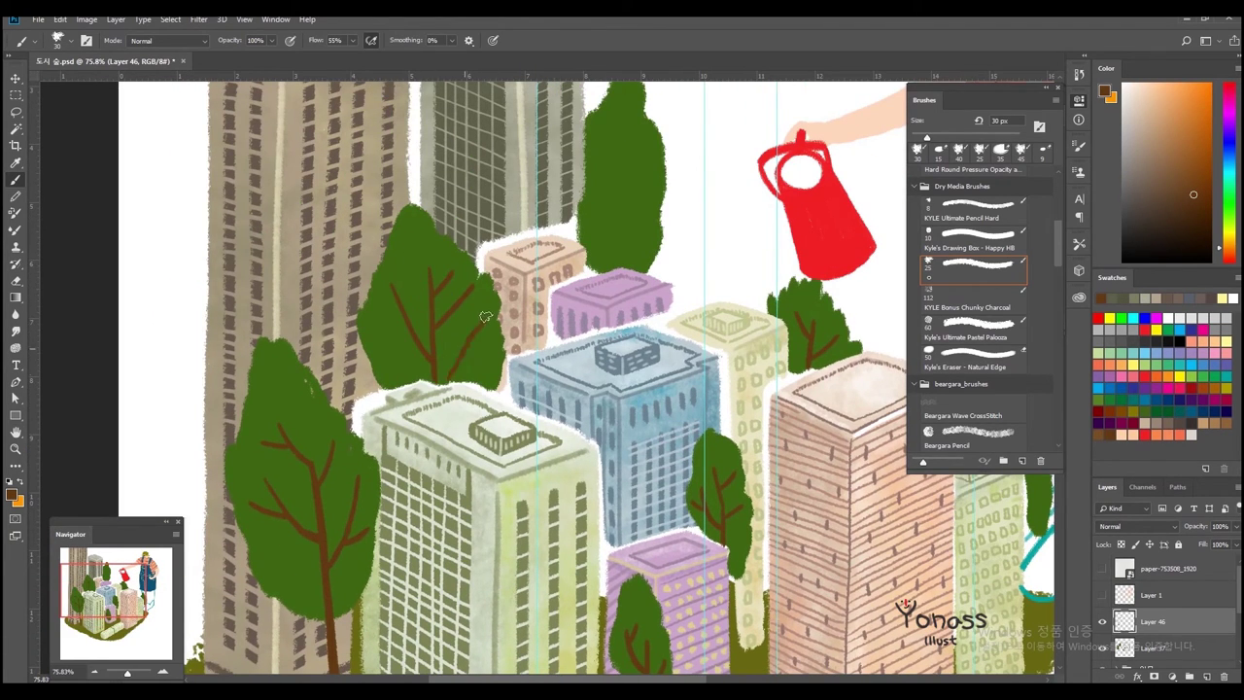
scroll(446, 382, "up", 3)
scroll(446, 382, "right", 1)
left_click_drag(570, 265, 566, 348)
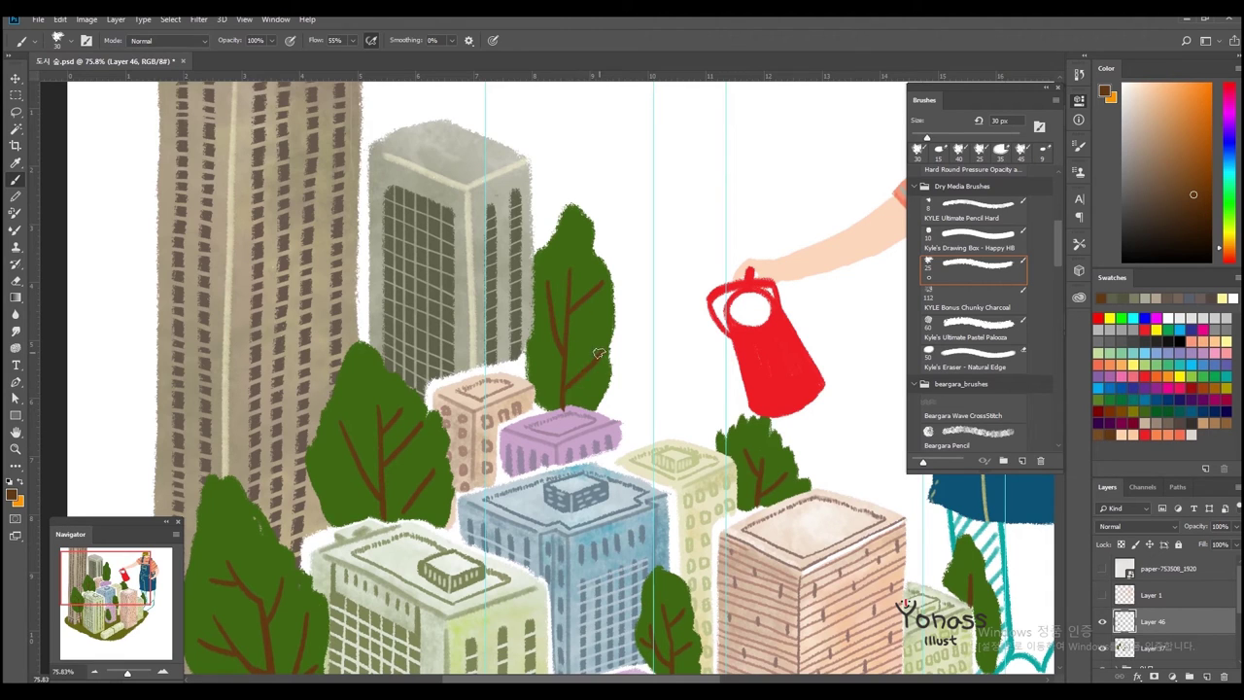
scroll(559, 428, "down", 2)
scroll(559, 428, "up", 5)
scroll(559, 428, "up", 2)
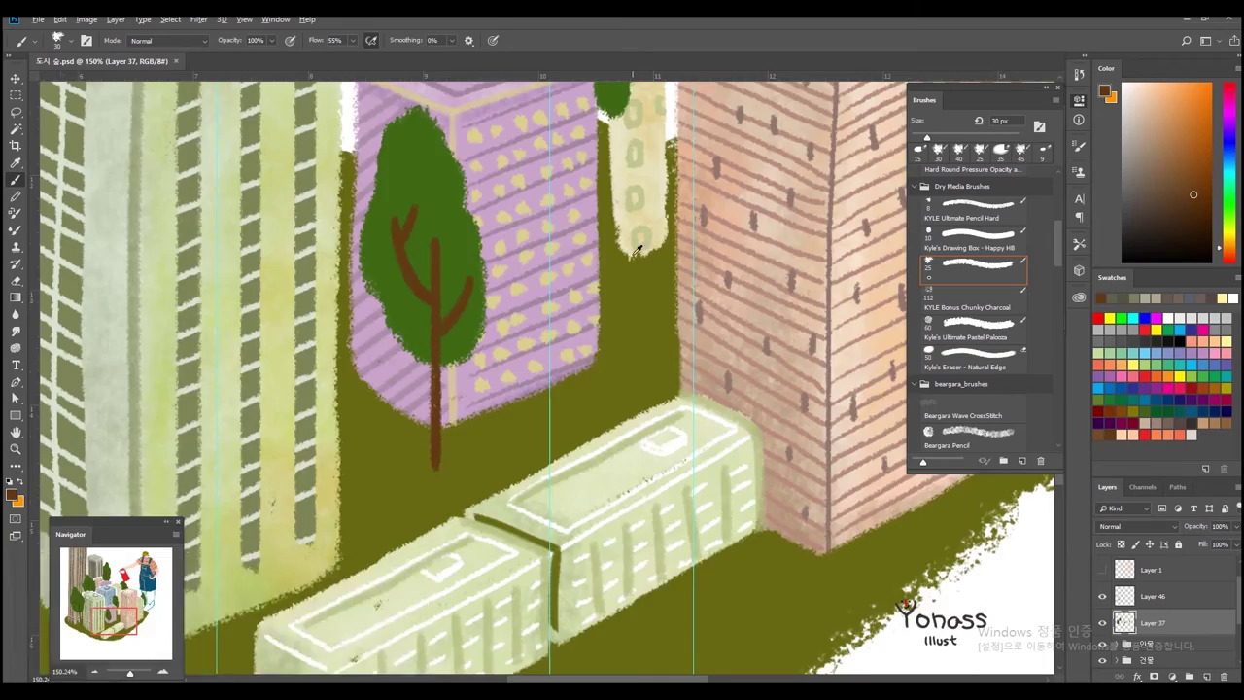
scroll(615, 517, "down", 5)
scroll(583, 525, "up", 4)
scroll(572, 525, "up", 1)
scroll(476, 442, "up", 1)
left_click_drag(476, 441, 507, 447)
- Magic-wand select the trees by the purple building and colorize them teal with Hue/Saturation
key("w")
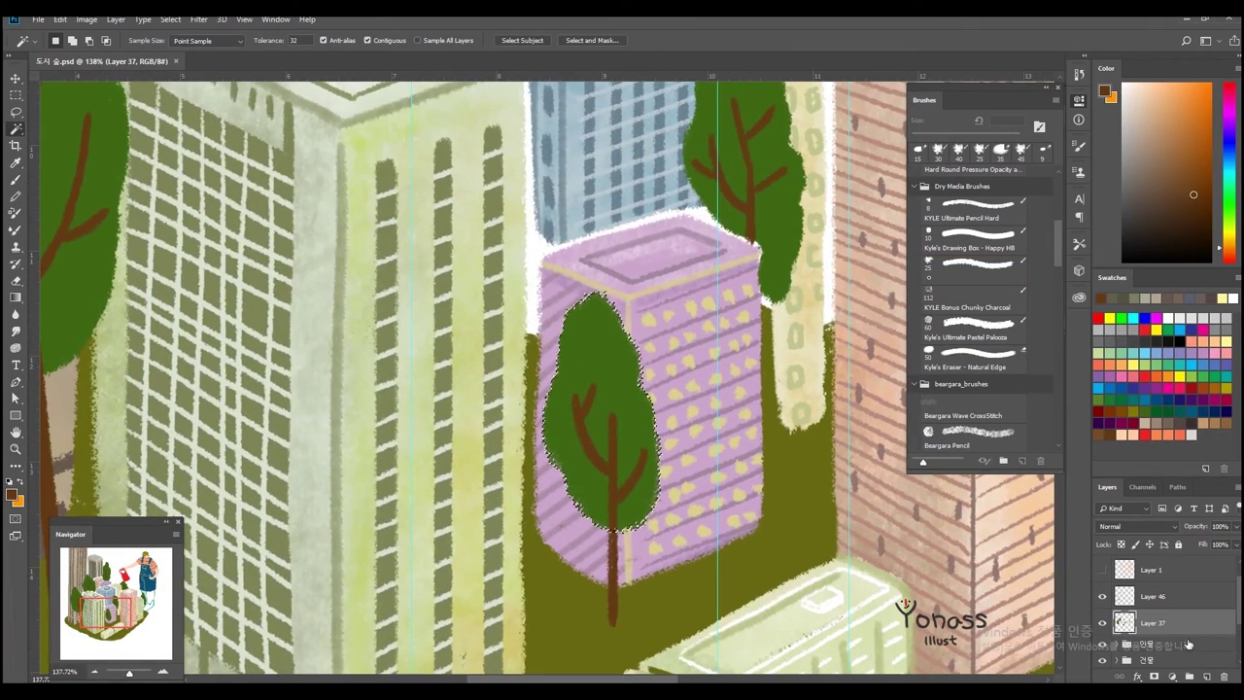
left_click(1171, 675)
left_click(1174, 602)
left_click(989, 251)
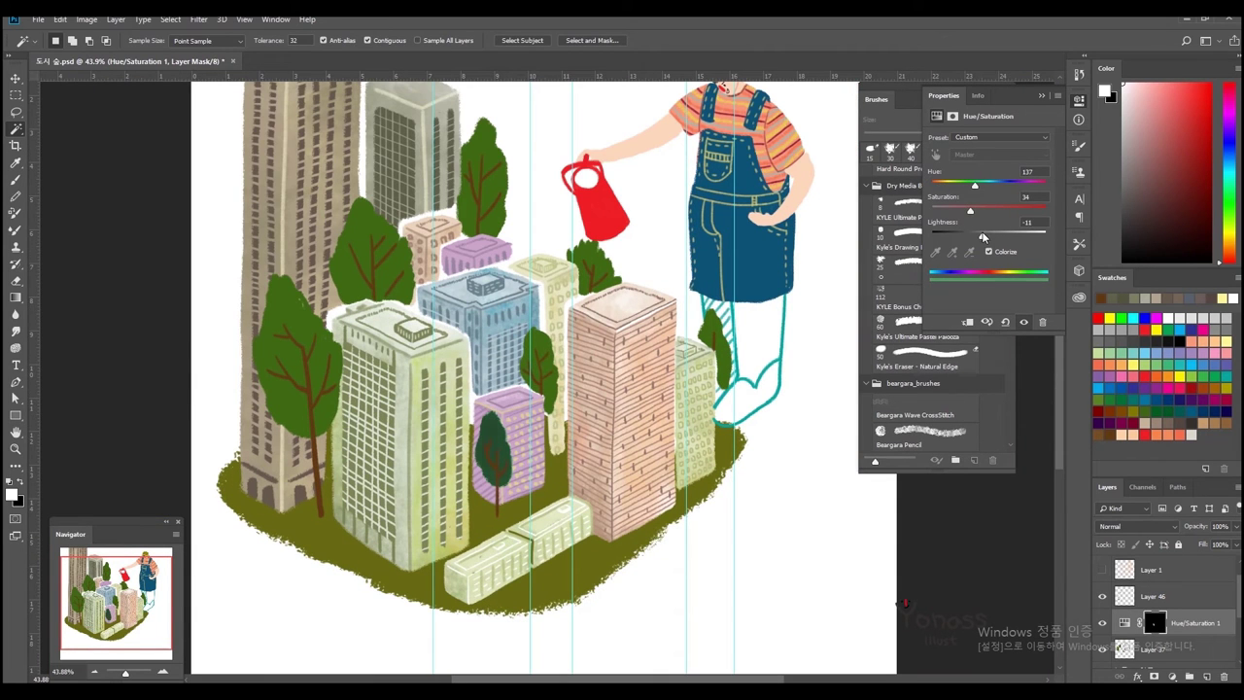
scroll(486, 389, "up", 2)
left_click(457, 350)
left_click(1171, 675)
left_click(1171, 562)
left_click(989, 251)
mouse_move(941, 185)
left_mouse_down()
mouse_move(983, 185)
mouse_move(996, 210)
left_mouse_up()
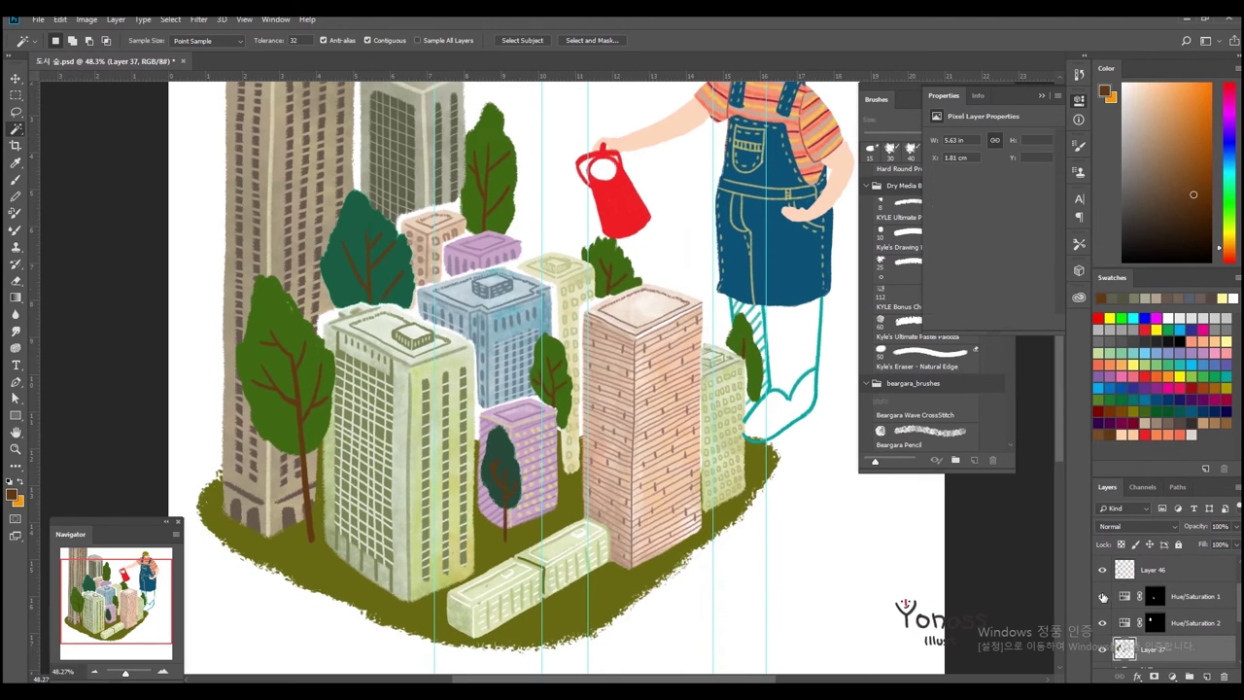
key("ctrl+d")
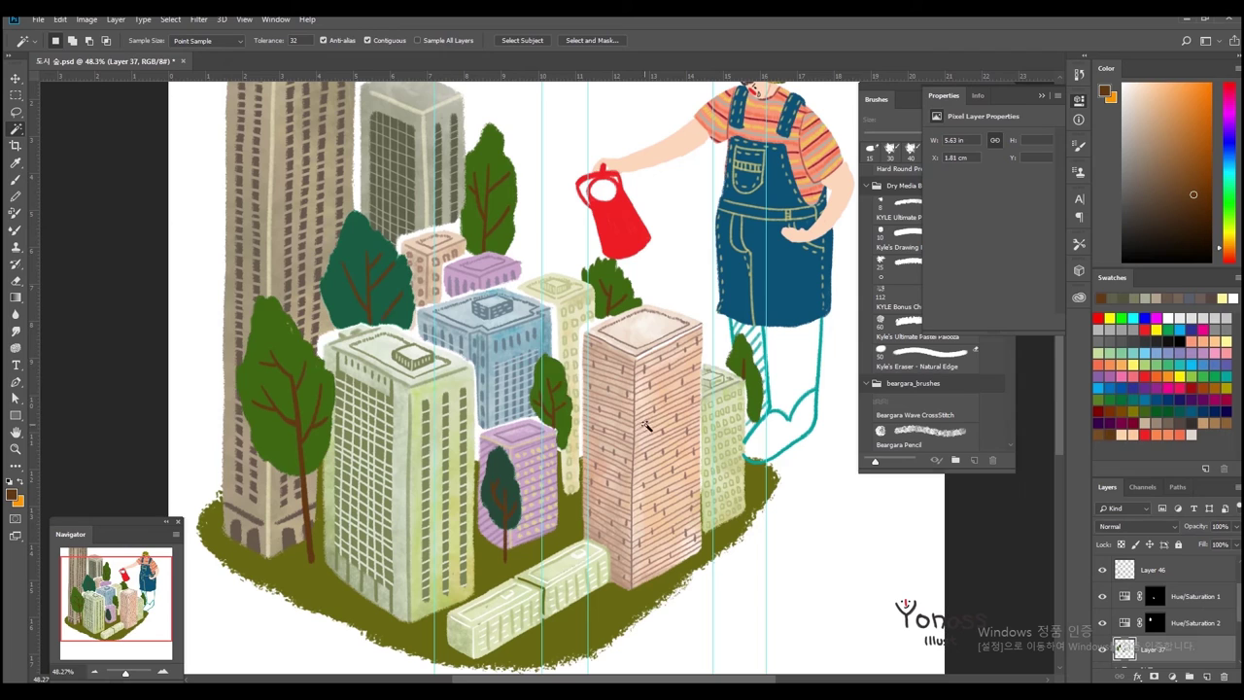
- Colorize the tree beside the pink building red, then tone down its saturation
left_click(1172, 675)
left_click(1166, 564)
left_click(988, 252)
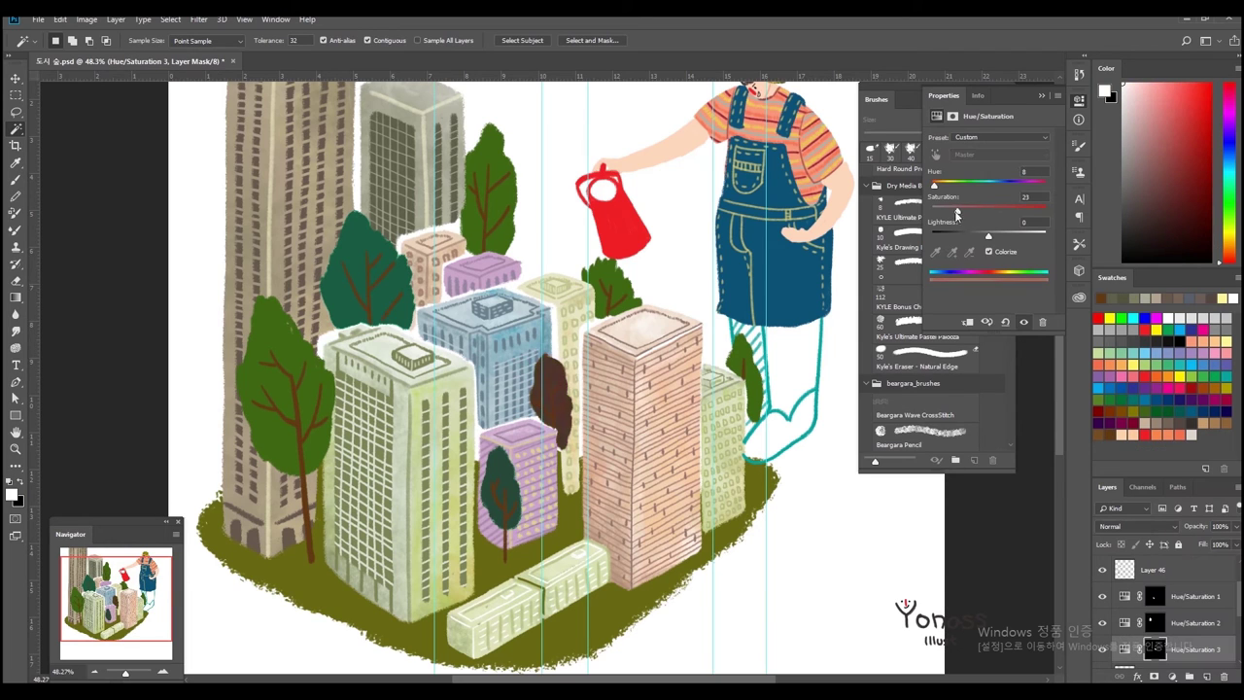
left_click_drag(948, 195, 1039, 195)
left_click_drag(1036, 185, 932, 185)
left_click_drag(1028, 210, 1012, 214)
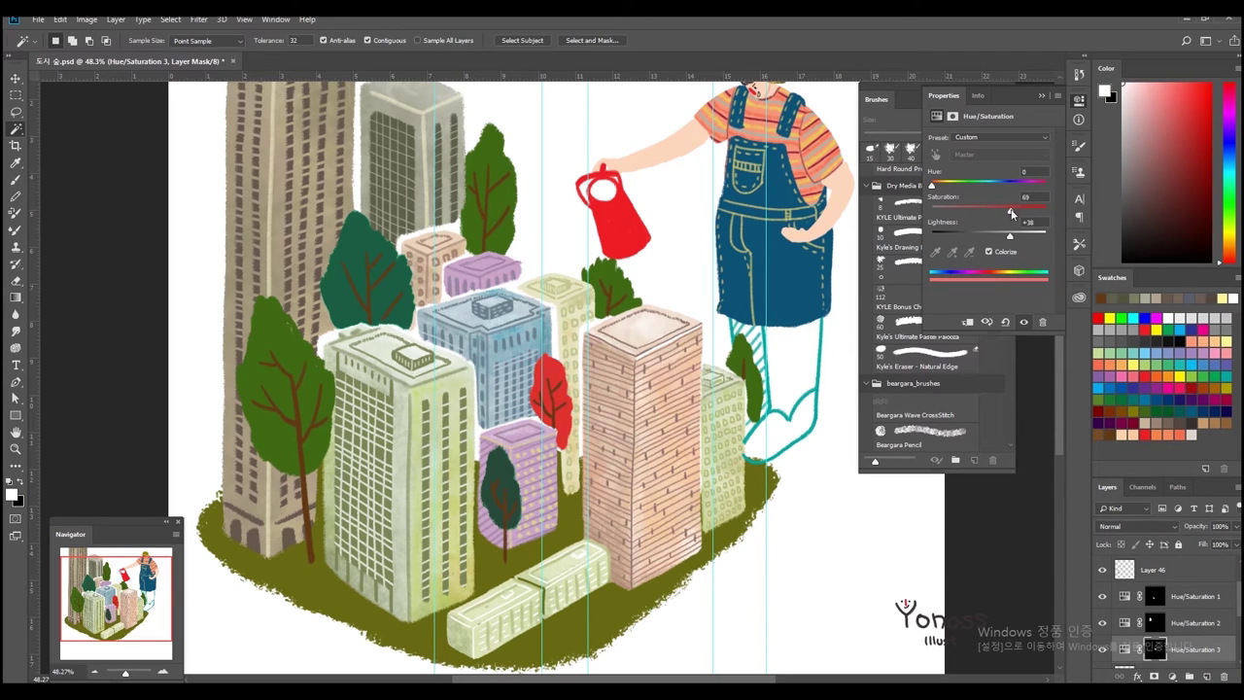
- Colorize the tall tree behind the buildings from green to orange
left_click_drag(472, 310, 552, 385)
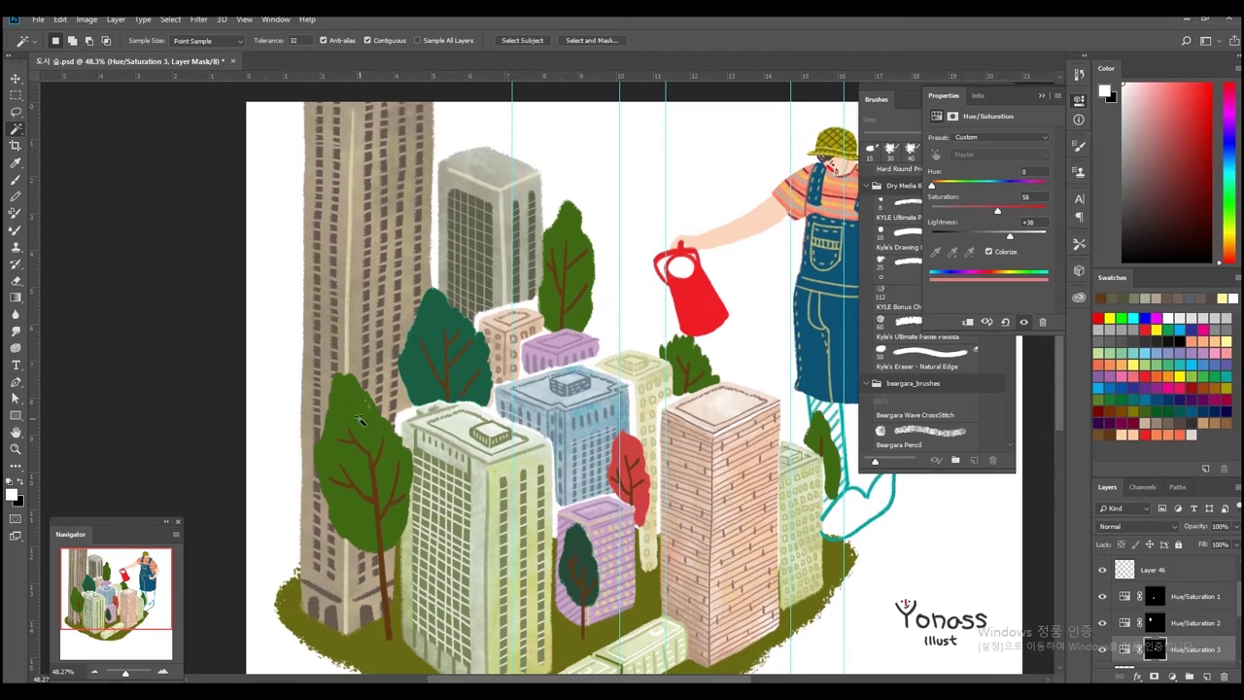
scroll(1167, 603, "down", 5)
left_click(1167, 602)
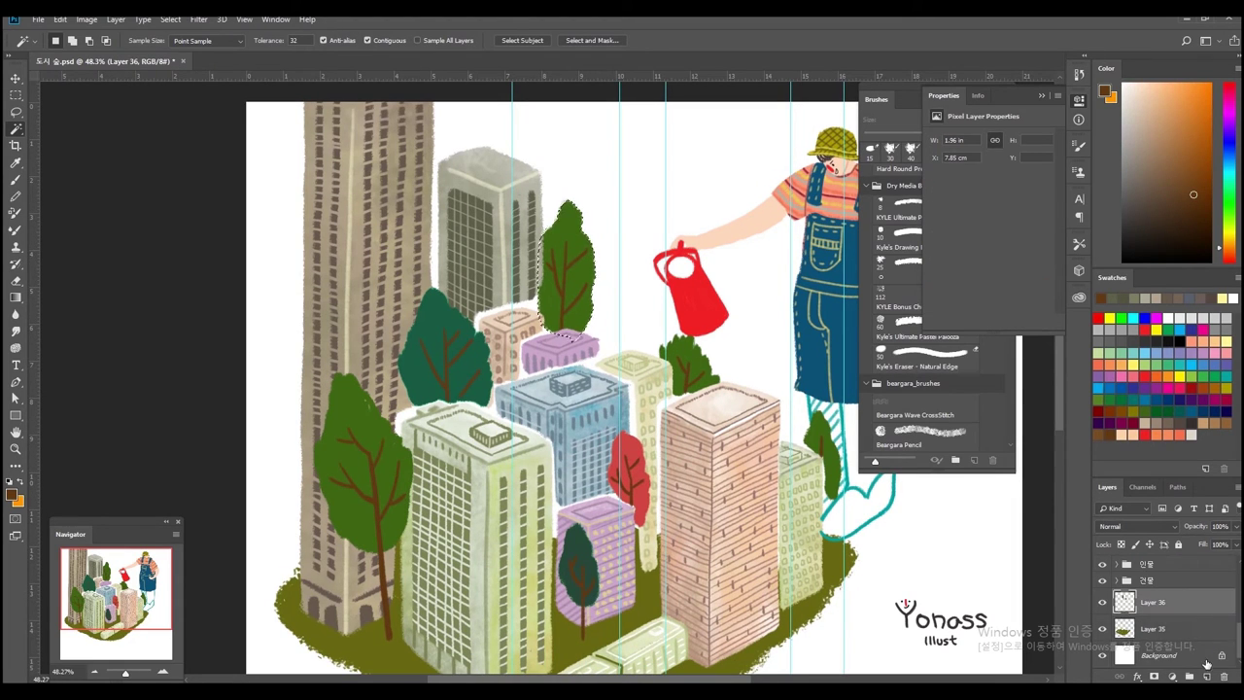
left_click(1189, 676)
left_click(989, 251)
left_click_drag(933, 185, 961, 185)
mouse_move(972, 210)
left_mouse_down()
mouse_move(1002, 211)
mouse_move(937, 185)
left_mouse_up()
mouse_move(989, 235)
left_mouse_down()
mouse_move(1009, 235)
mouse_move(1007, 211)
left_mouse_up()
scroll(597, 342, "down", 1)
left_click(1194, 632)
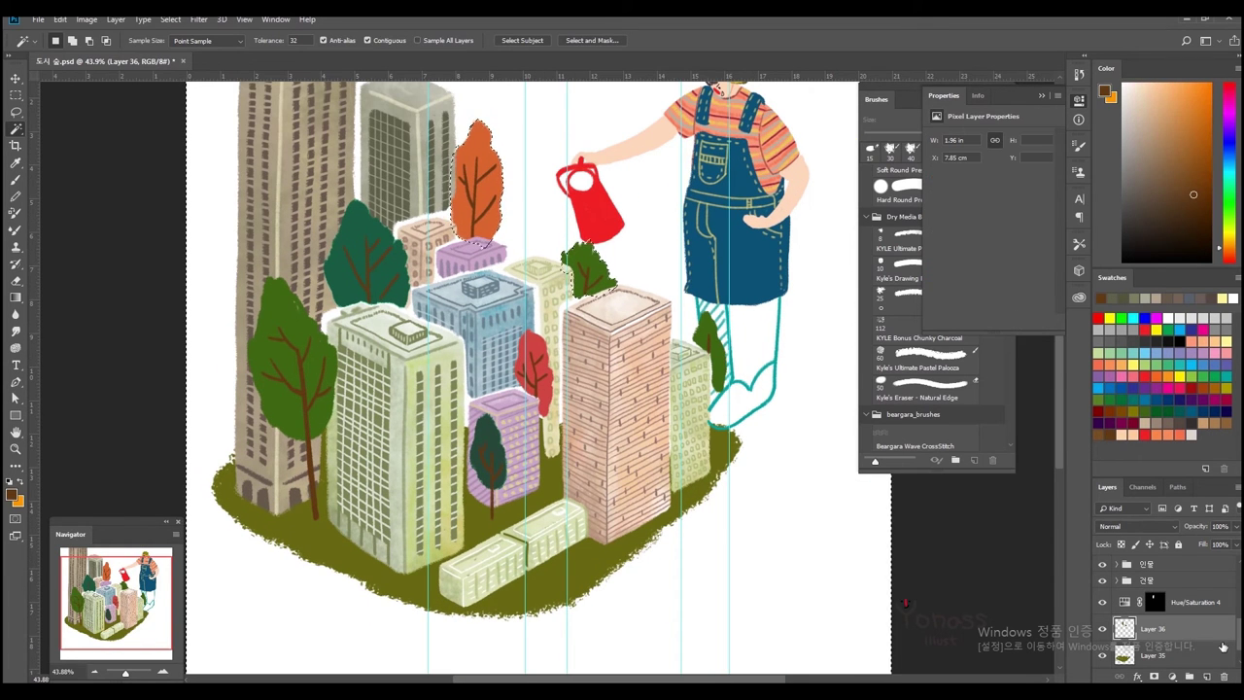
- Colorize the small tree a pale, brightened tan
scroll(656, 370, "up", 2)
scroll(656, 369, "up", 1)
left_click(1172, 676)
left_click(1152, 581)
left_click(989, 250)
left_click_drag(990, 235, 1021, 236)
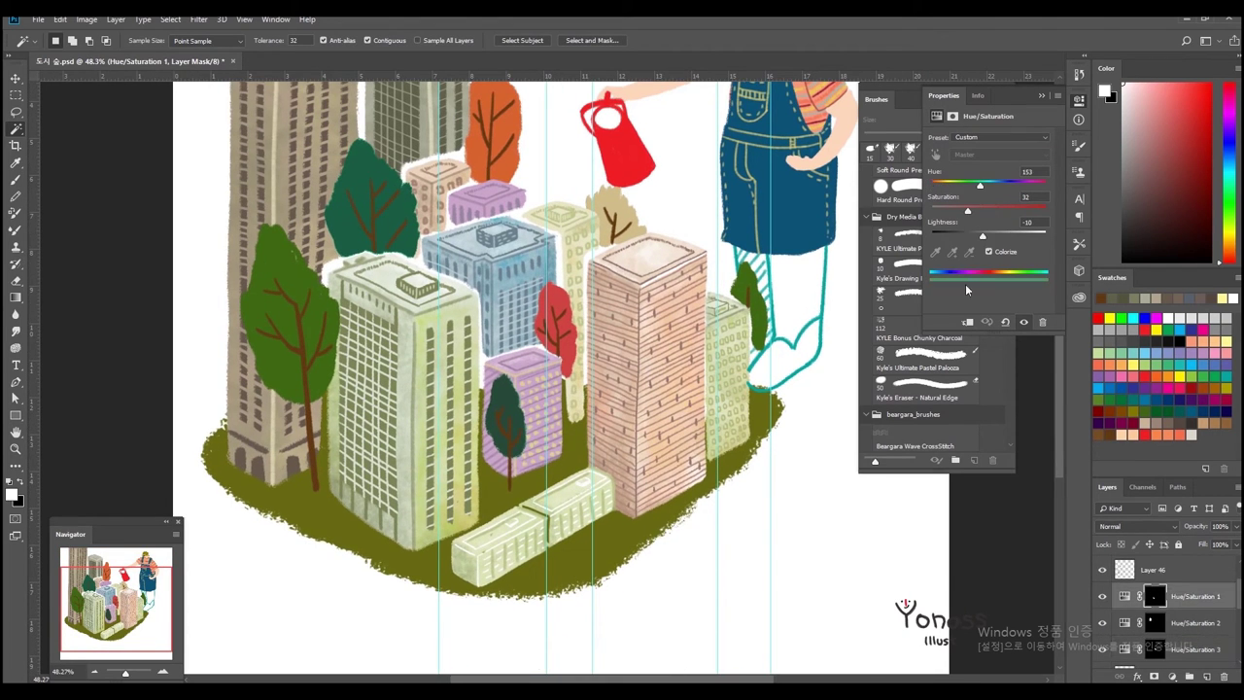
left_click_drag(983, 236, 986, 235)
left_click_drag(980, 183, 916, 184)
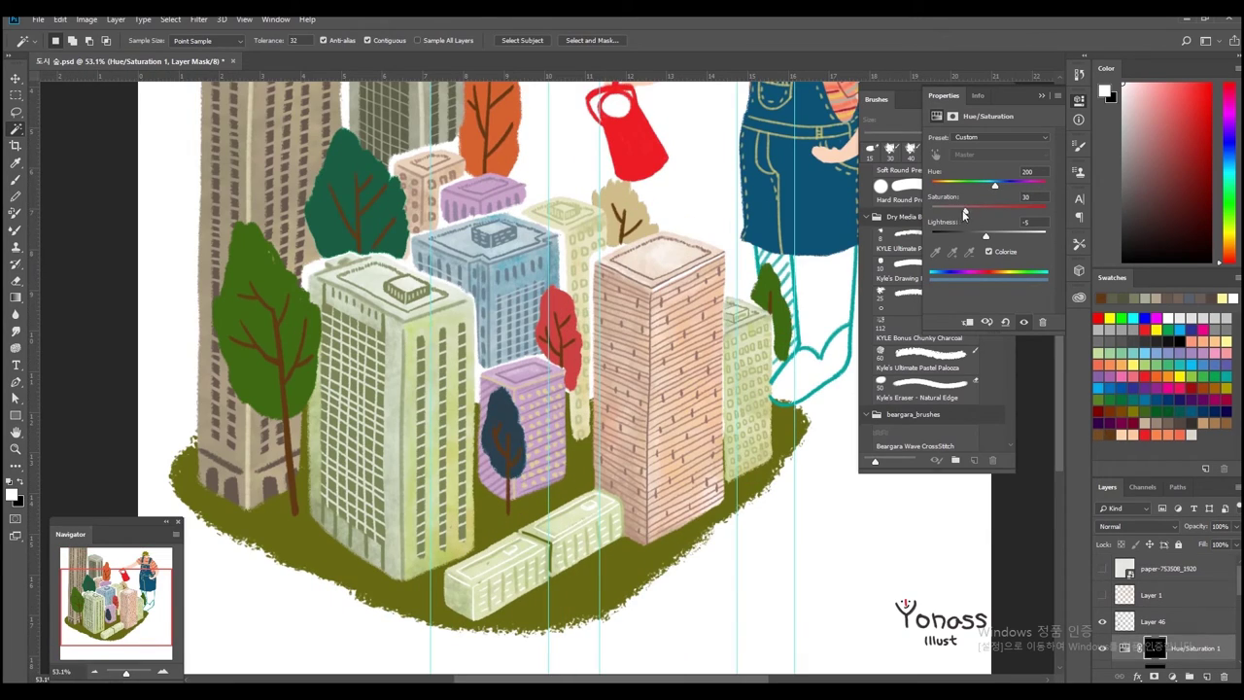
left_click_drag(992, 229, 1001, 230)
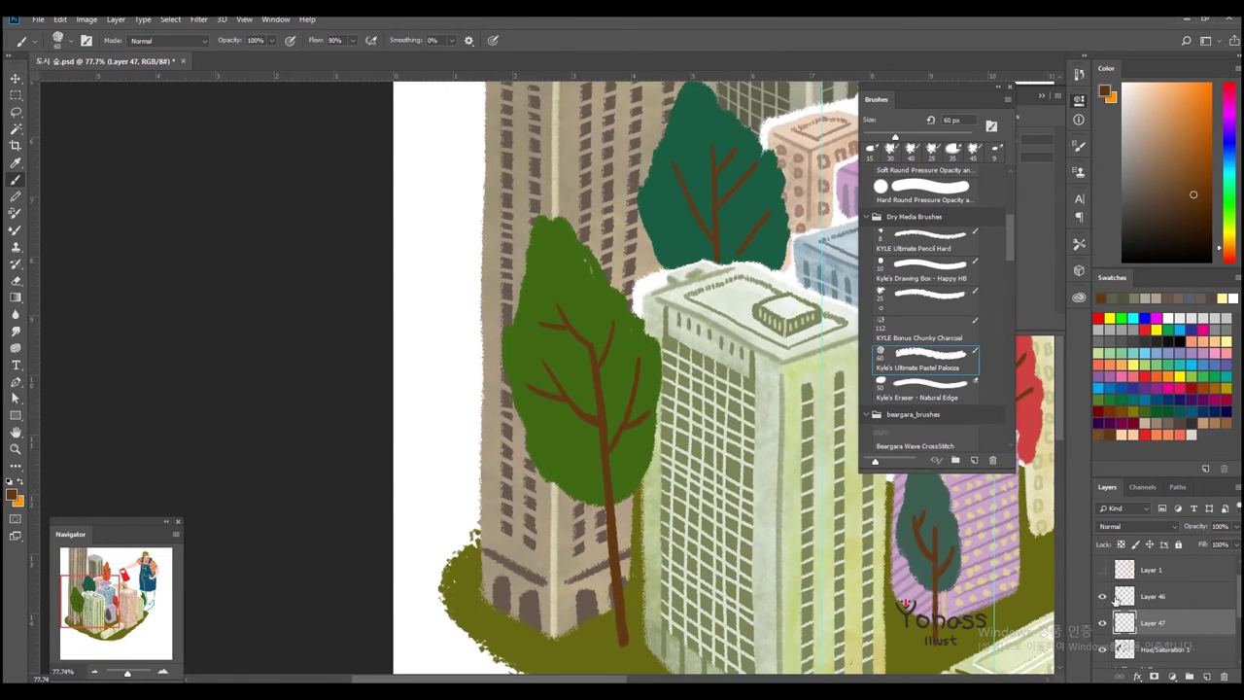
- Dab dark green texture on the lower foliage, moving Layer 47 around Layer 46
left_click_drag(1192, 632, 1193, 637)
left_click(637, 420, "alt")
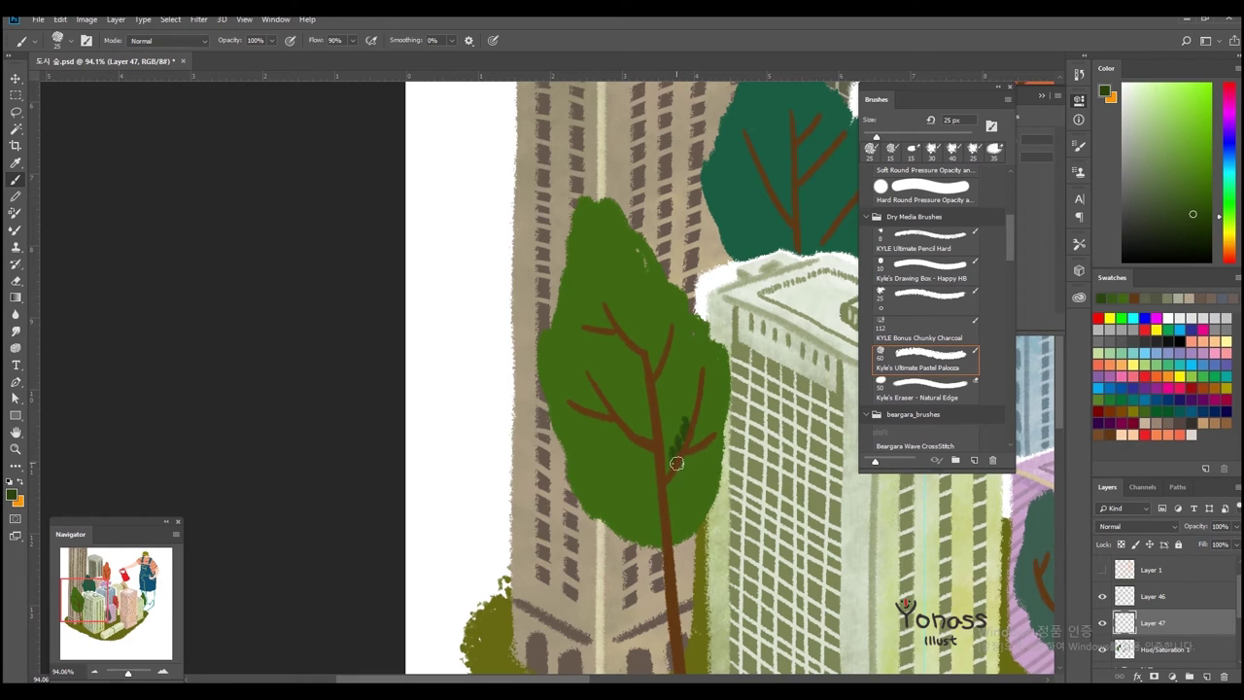
key("ctrl+bracketright")
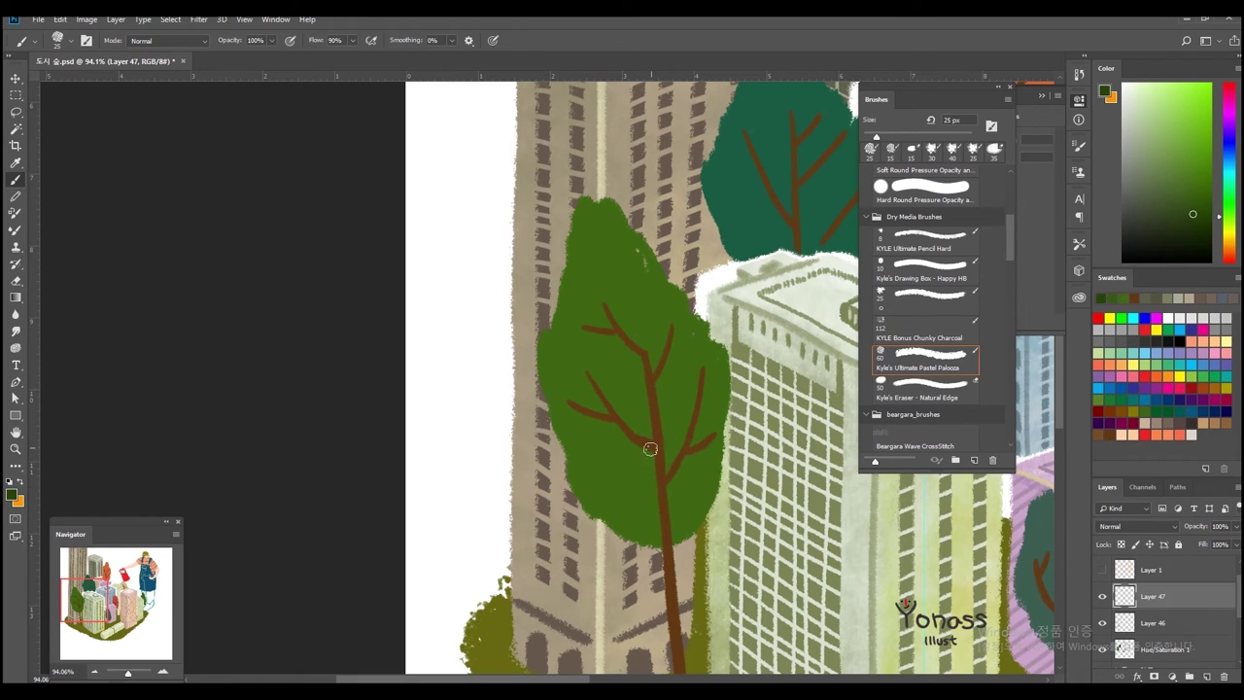
left_click_drag(632, 530, 646, 523)
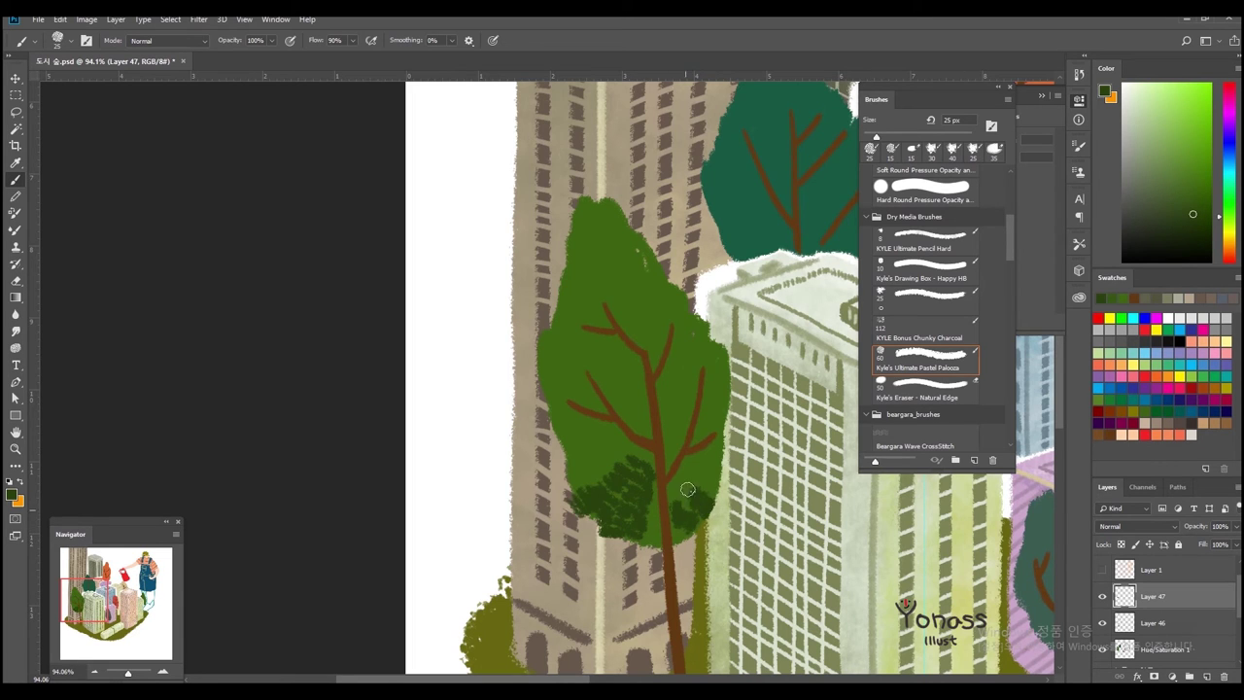
scroll(696, 489, "down", 3, "alt")
scroll(661, 506, "down", 3, "alt")
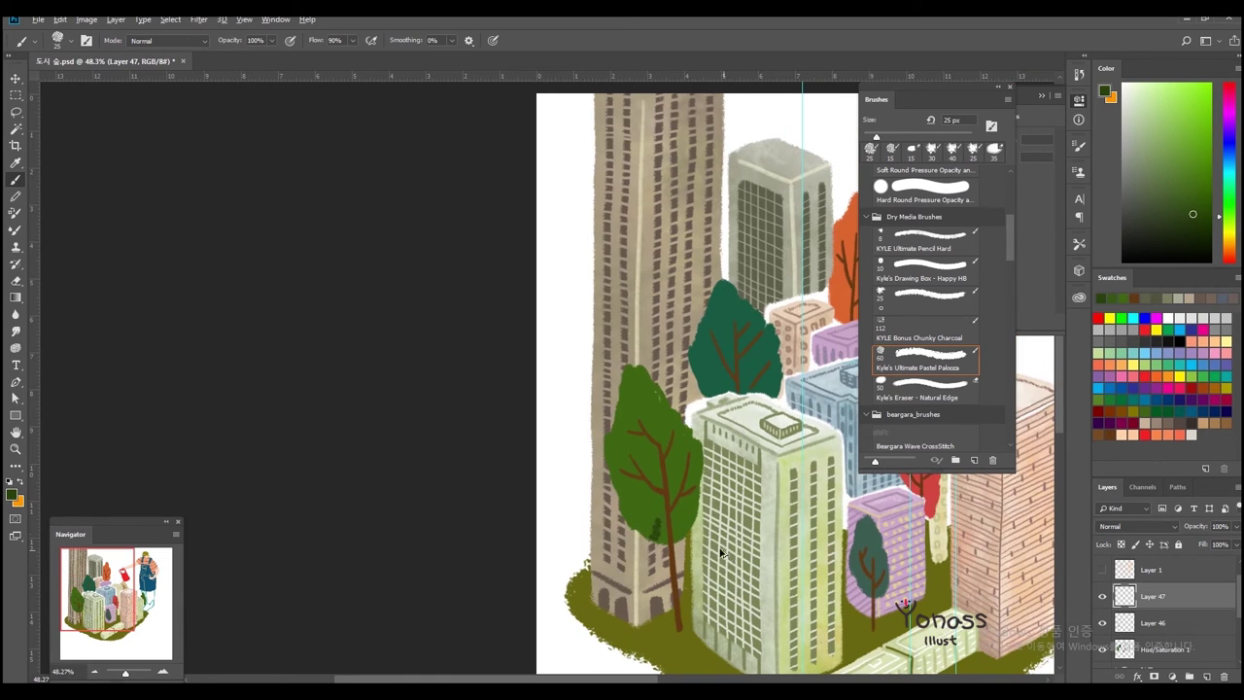
scroll(727, 555, "up", 2)
key("ctrl+bracketleft")
scroll(630, 516, "up", 1)
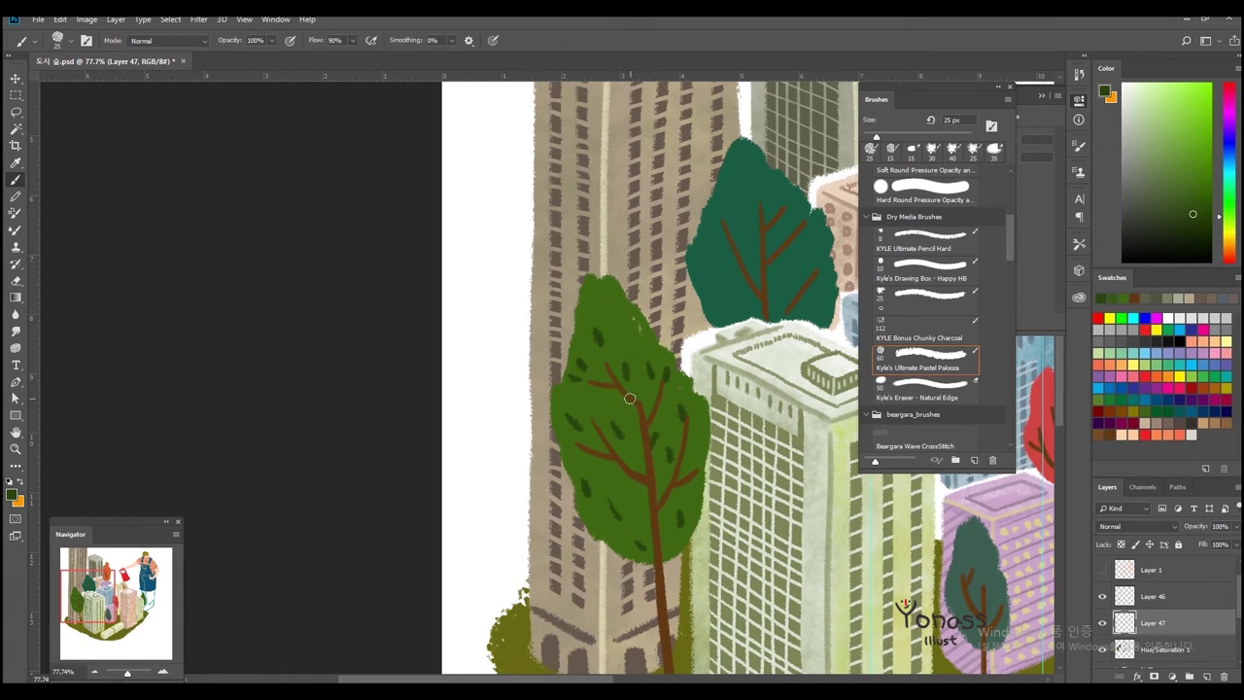
- Add light green leaf dots and paint the green tree's lower-right edge with a 60 px brush
left_click_drag(632, 393, 612, 420)
left_click(568, 430)
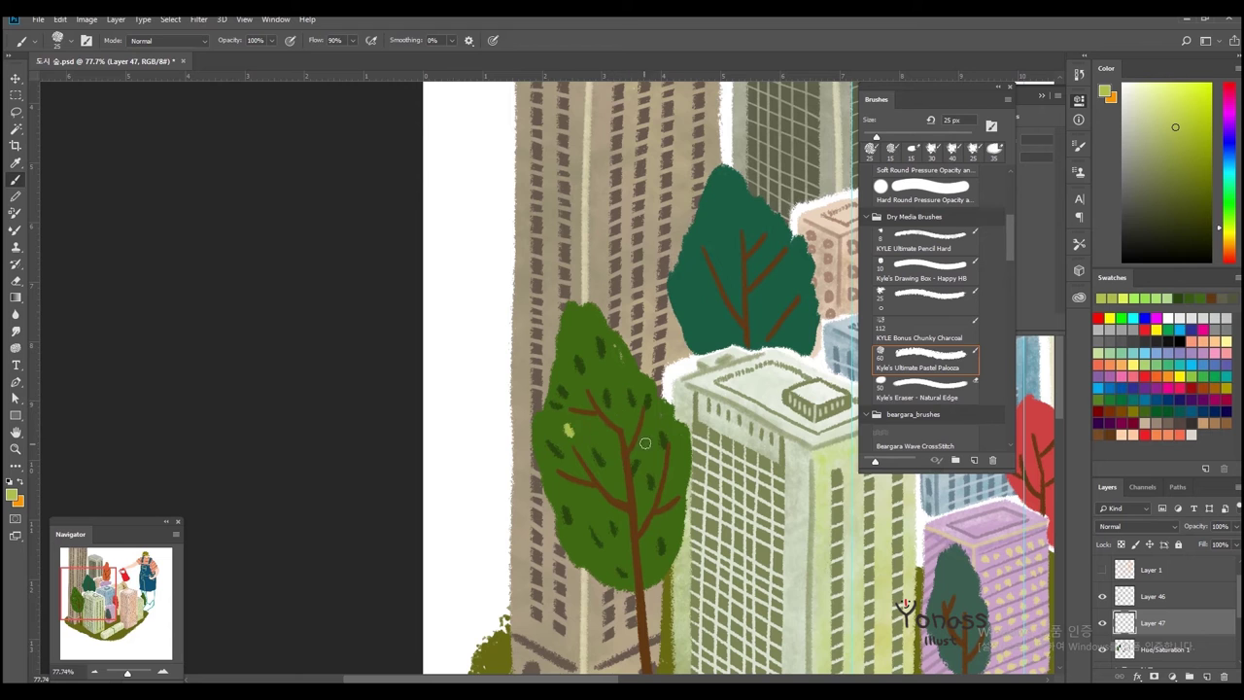
scroll(581, 318, "down", 4)
scroll(396, 398, "up", 5)
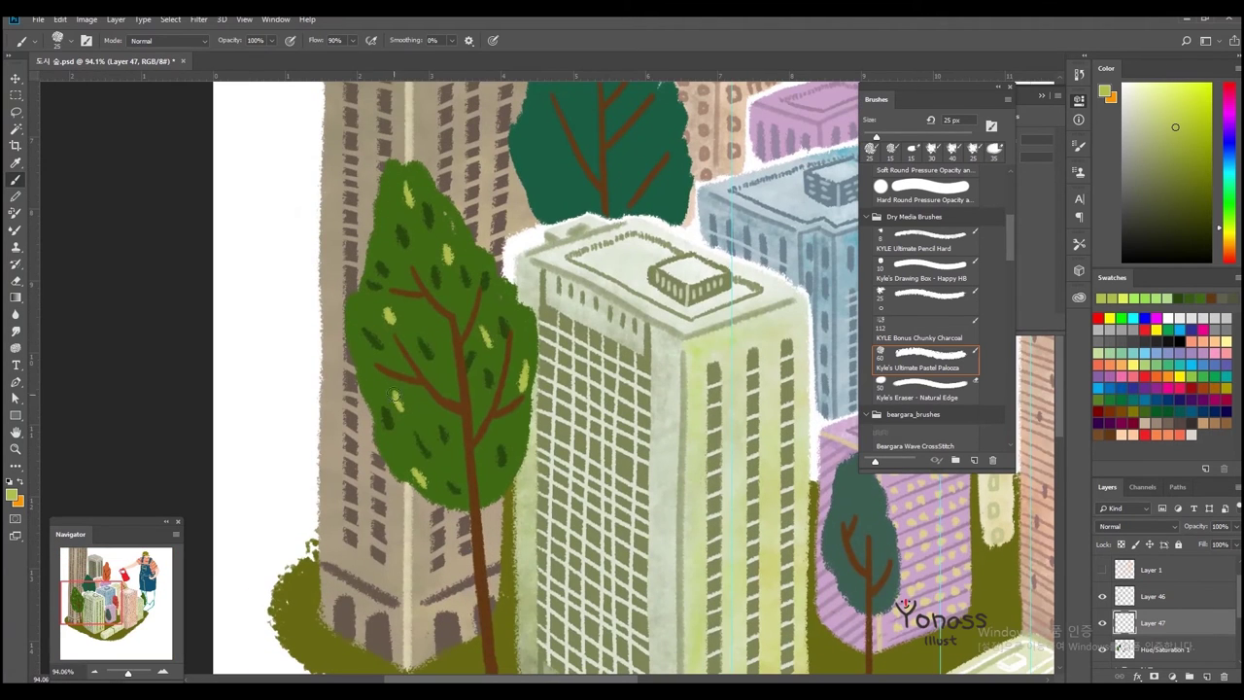
left_click(537, 324, "alt")
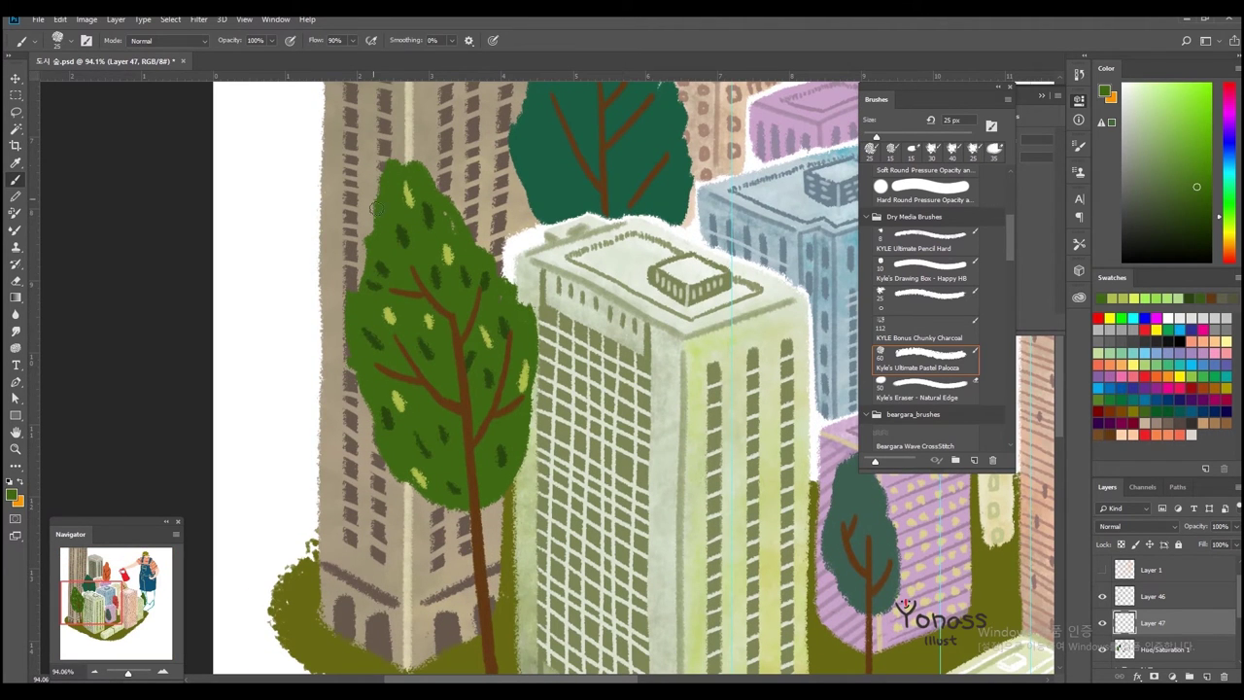
left_click_drag(480, 499, 548, 583)
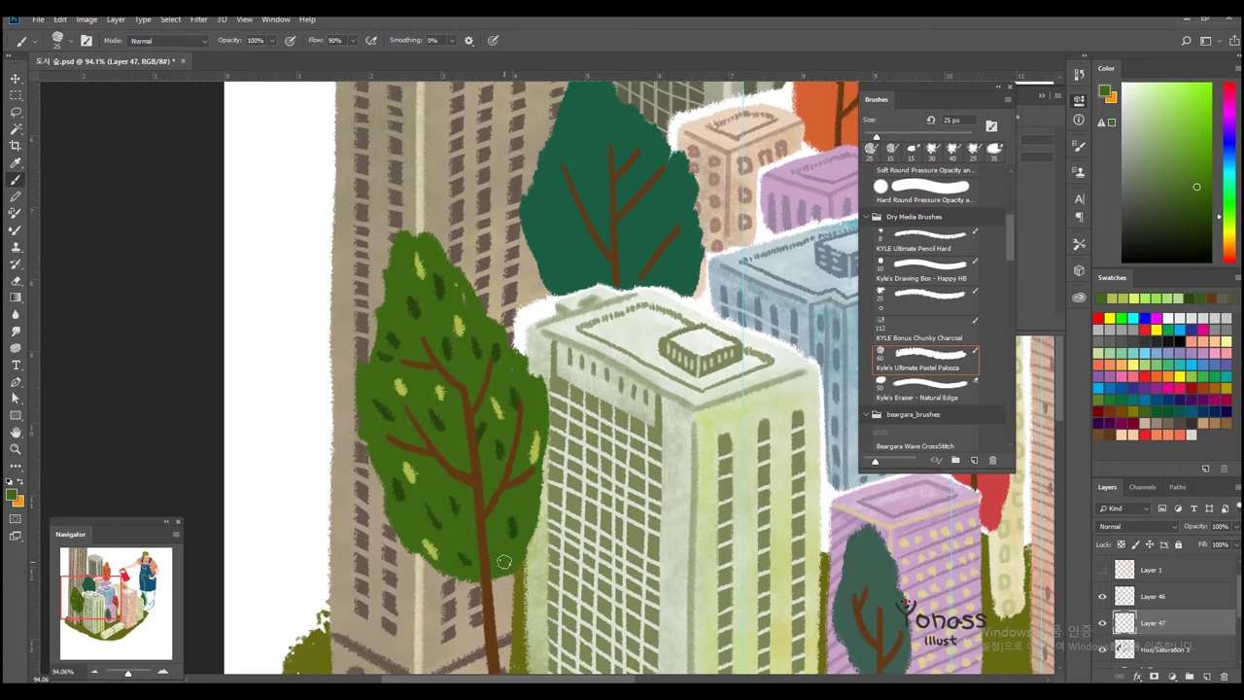
key("bracketright")
key("bracketright")
key("bracketright")
left_click_drag(525, 544, 549, 578)
left_click_drag(544, 516, 559, 583)
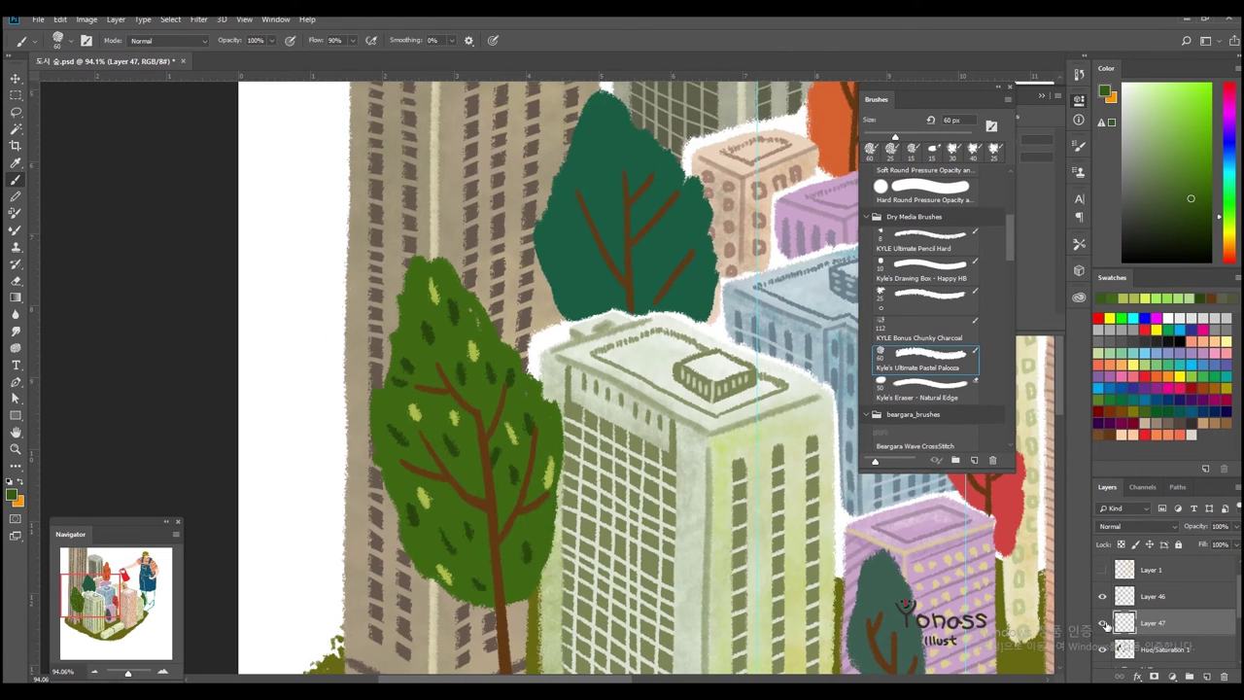
- Add a new layer, enlarge the brush to 80 px and sample the green tree's colour
left_click(1206, 676)
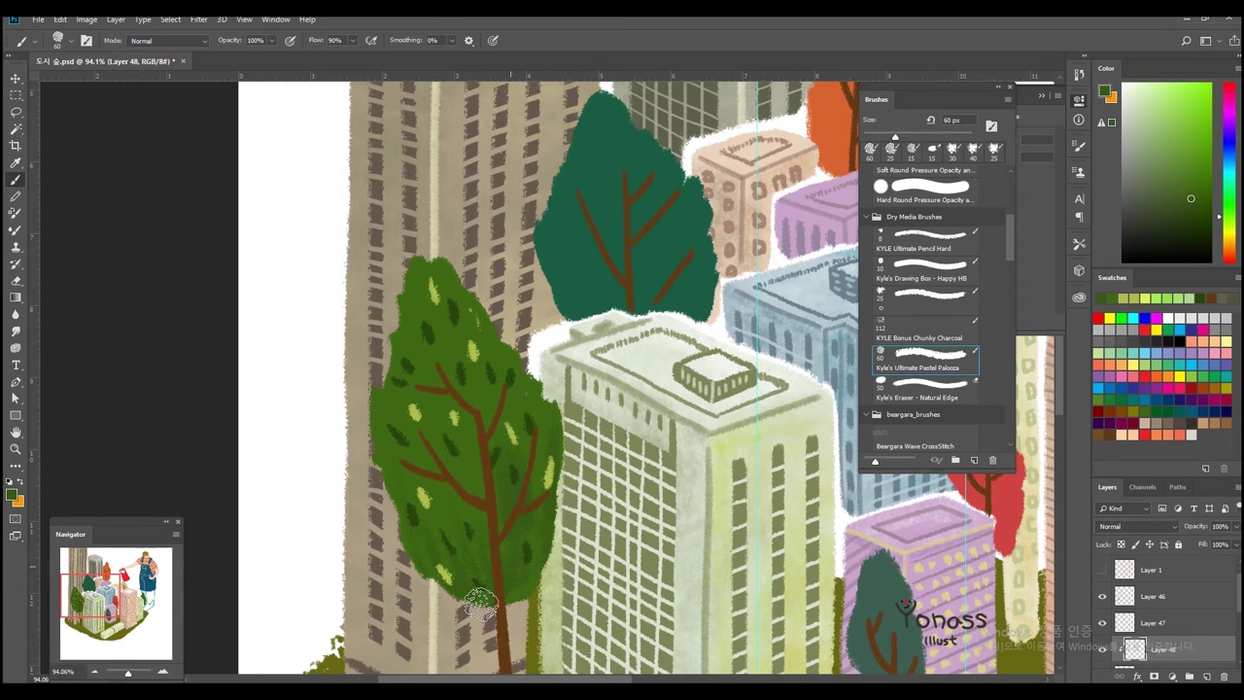
left_click_drag(479, 605, 491, 645)
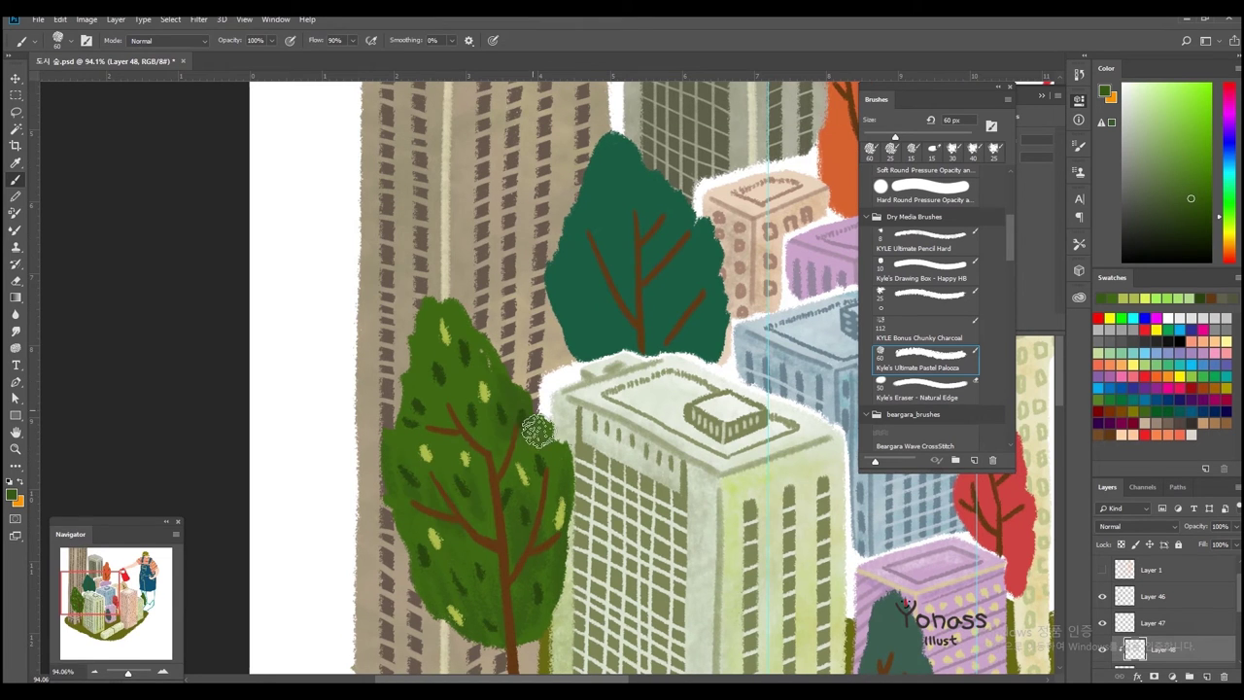
scroll(540, 590, "down", 1)
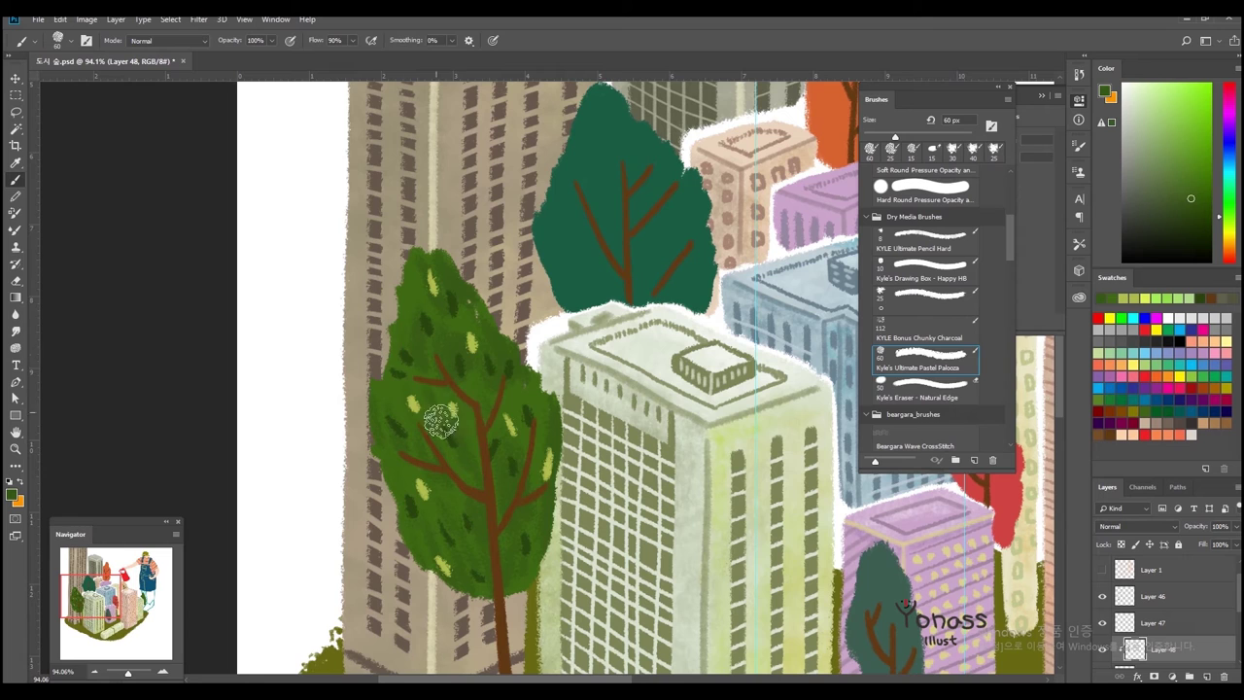
key("bracketright")
key("bracketright")
scroll(545, 418, "up", 1)
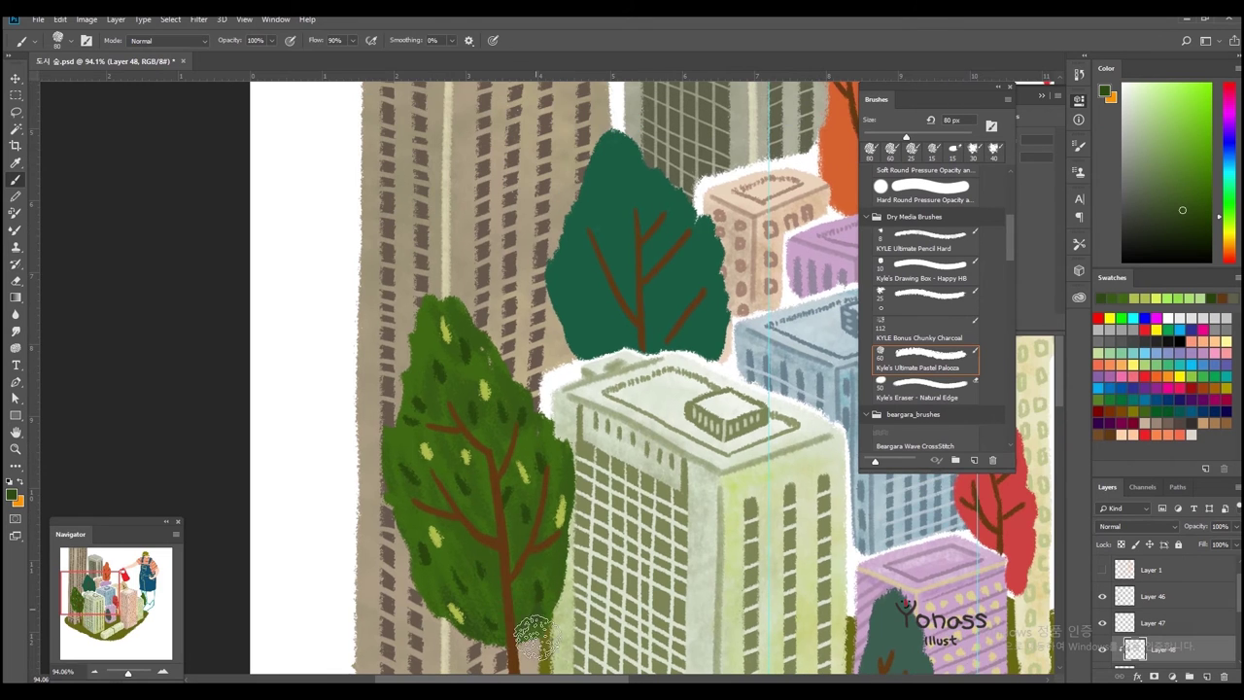
left_click(494, 412, "alt")
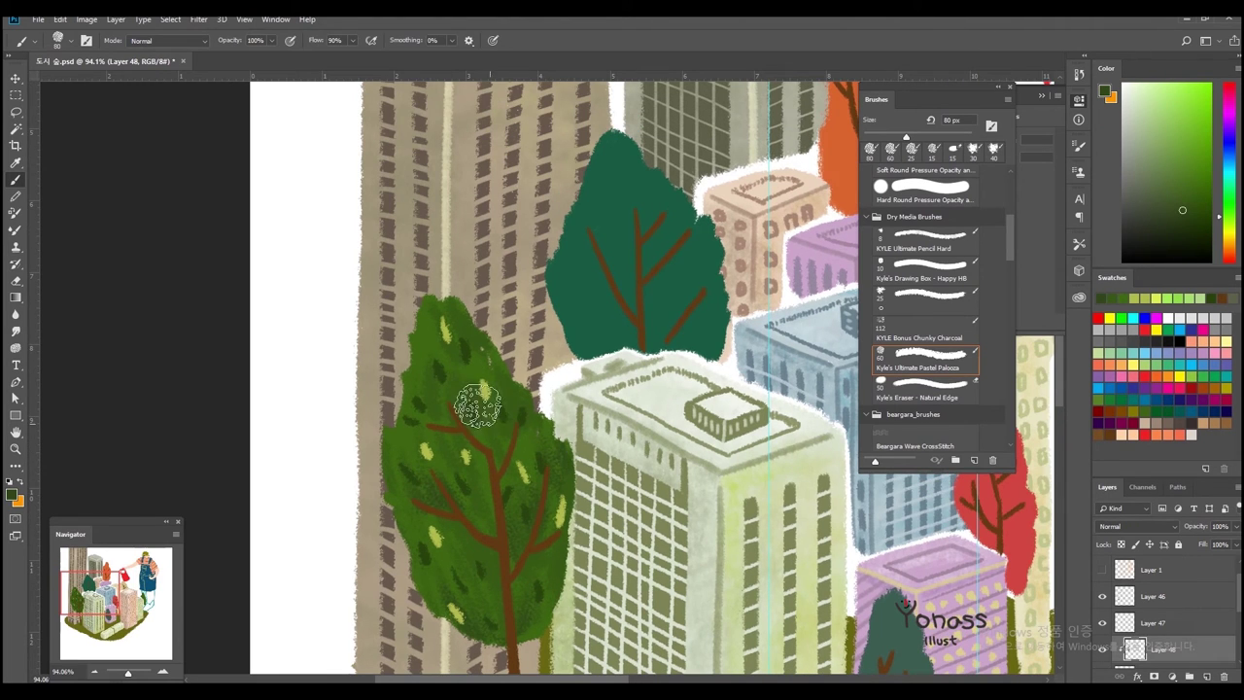
scroll(512, 374, "down", 2)
scroll(512, 374, "up", 1)
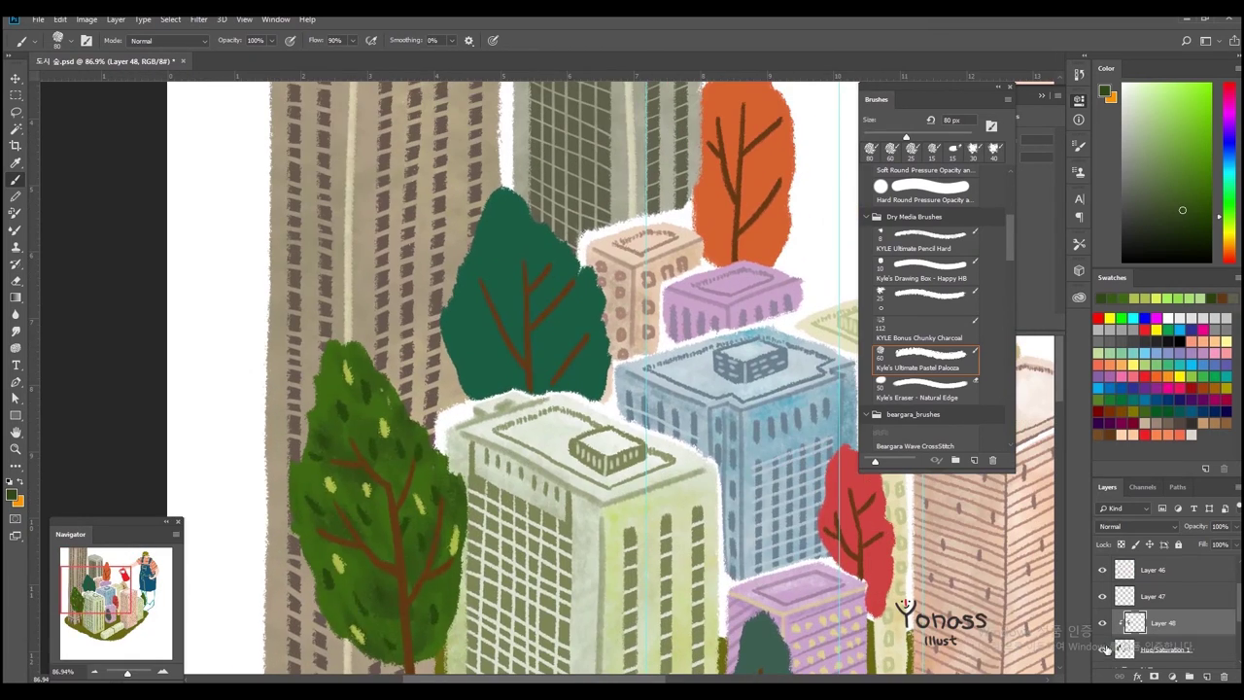
scroll(545, 418, "up", 1)
- Add mottled texture to the teal tree in lighter and darker teal
left_click(622, 471, "alt")
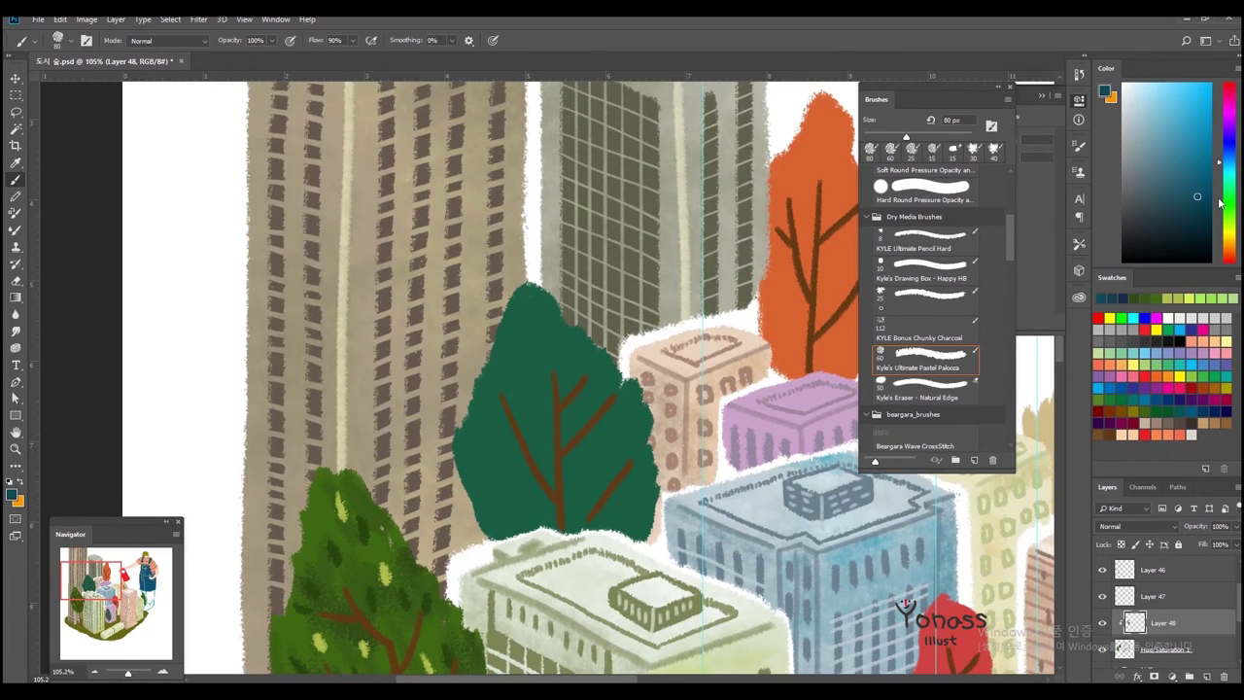
left_click(473, 498, "alt")
mouse_move(509, 417)
left_mouse_down()
mouse_move(555, 411)
mouse_move(528, 389)
mouse_move(594, 371)
left_mouse_up()
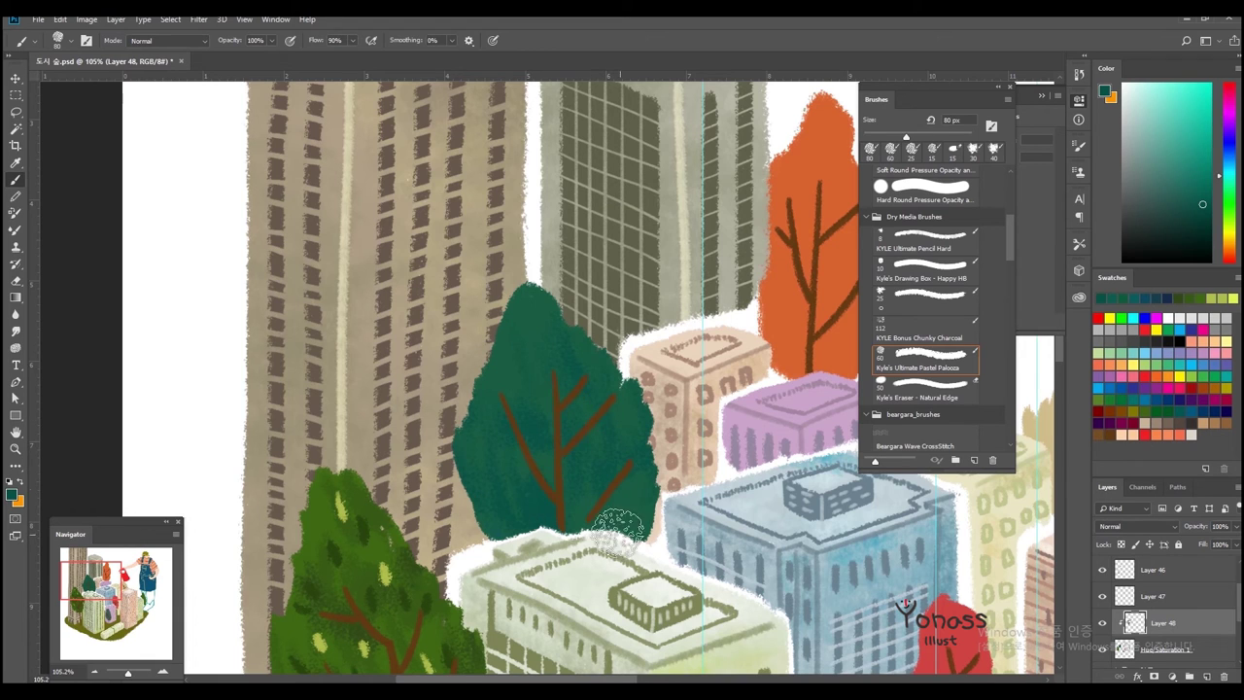
left_click(470, 457, "alt")
left_click_drag(592, 472, 632, 506)
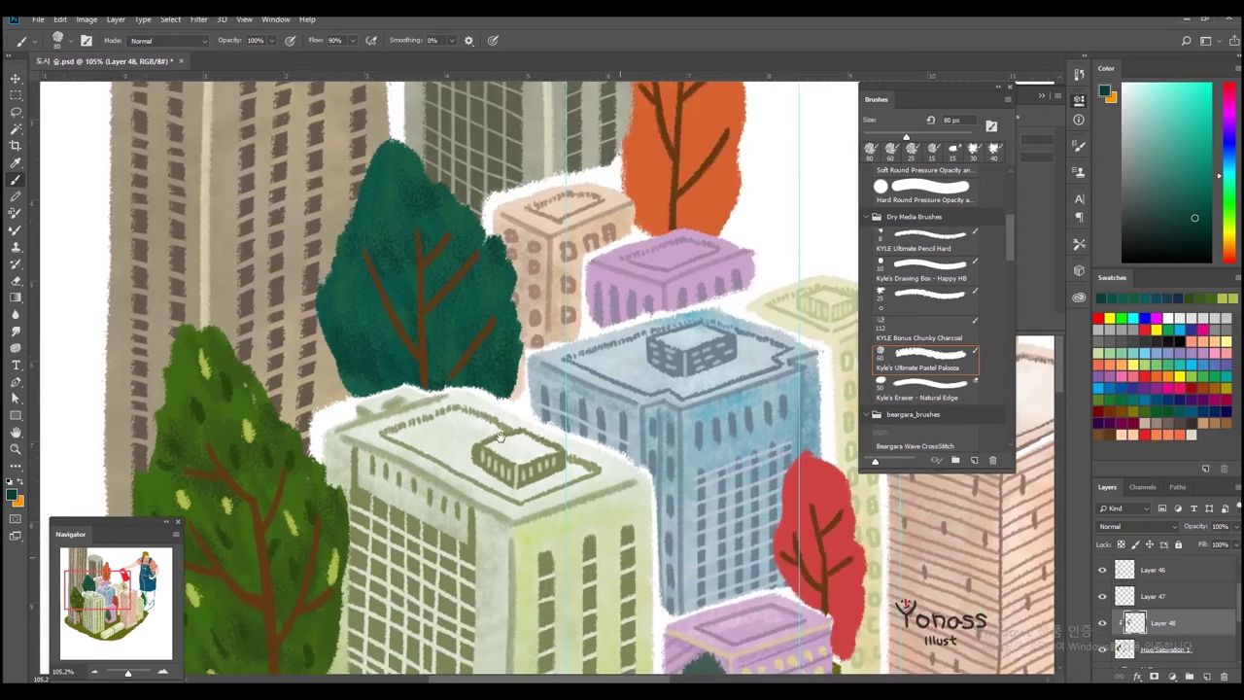
- Sample the small dark and red tree colours, adding Layer 49 and returning to Layer 48
mouse_move(639, 514)
left_mouse_down()
mouse_move(488, 460)
mouse_move(444, 251)
left_mouse_up()
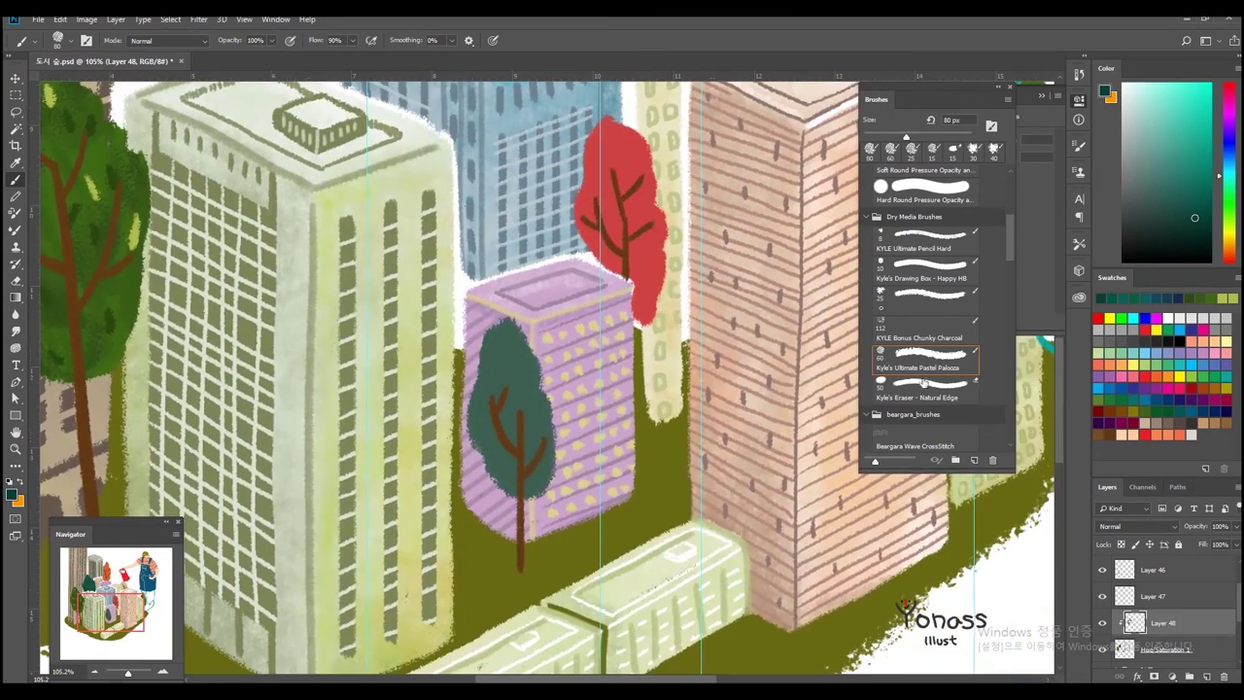
left_click(556, 405, "alt")
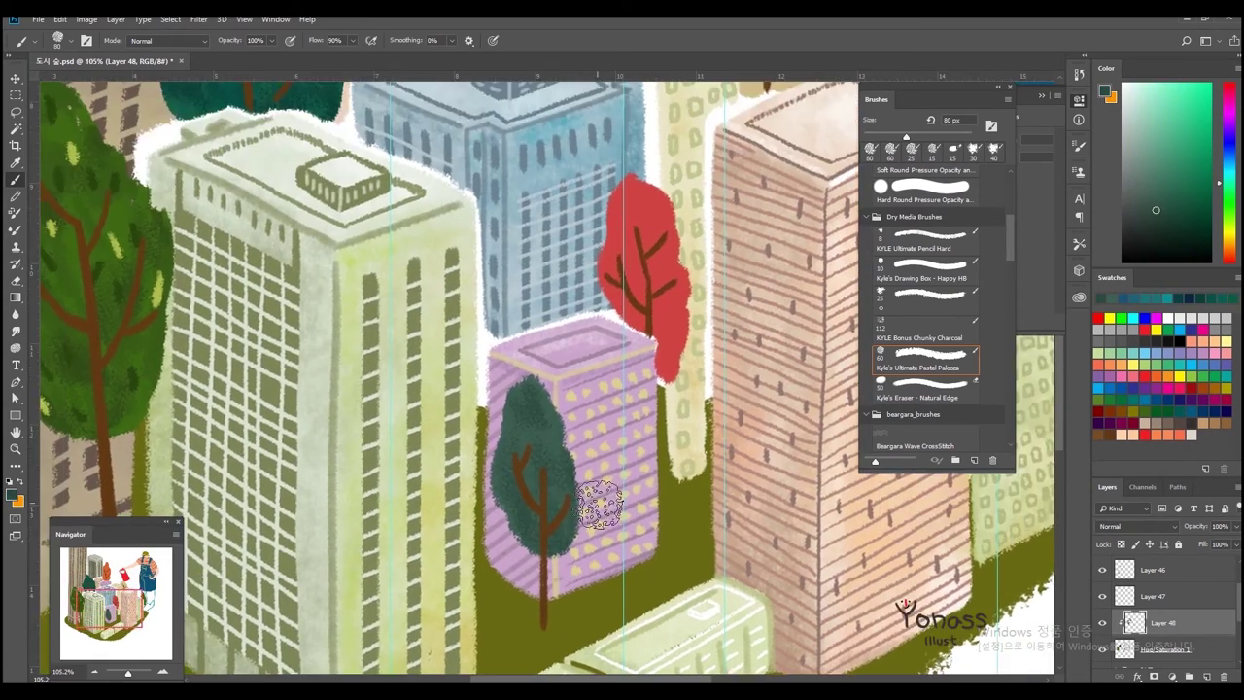
left_click_drag(591, 500, 569, 691)
scroll(1230, 644, "down", 5)
left_click(1207, 676)
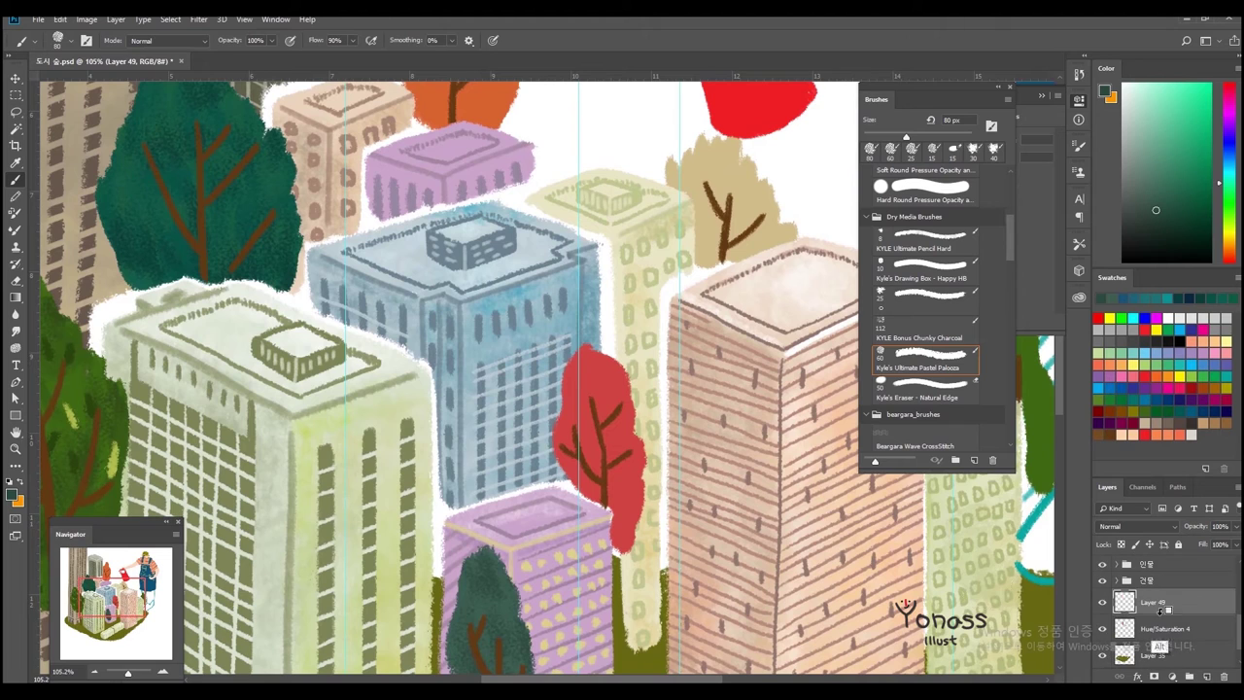
scroll(603, 466, "up", 1)
left_click(608, 505, "alt")
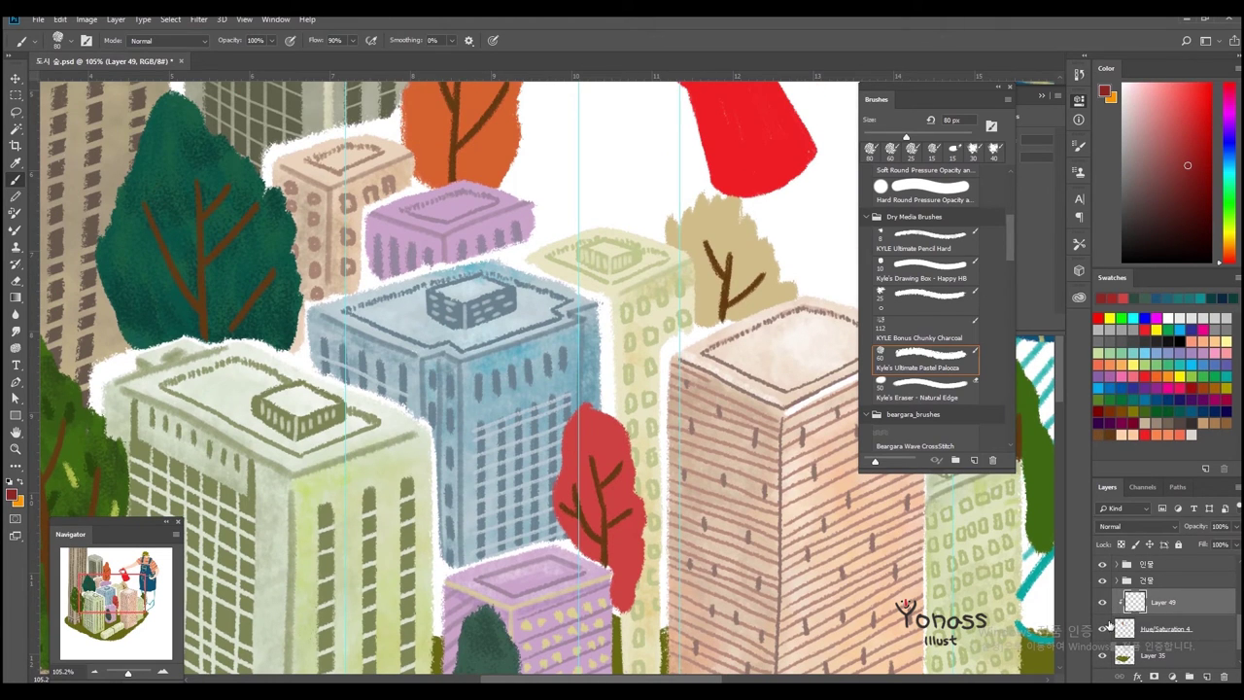
scroll(1115, 623, "down", 3)
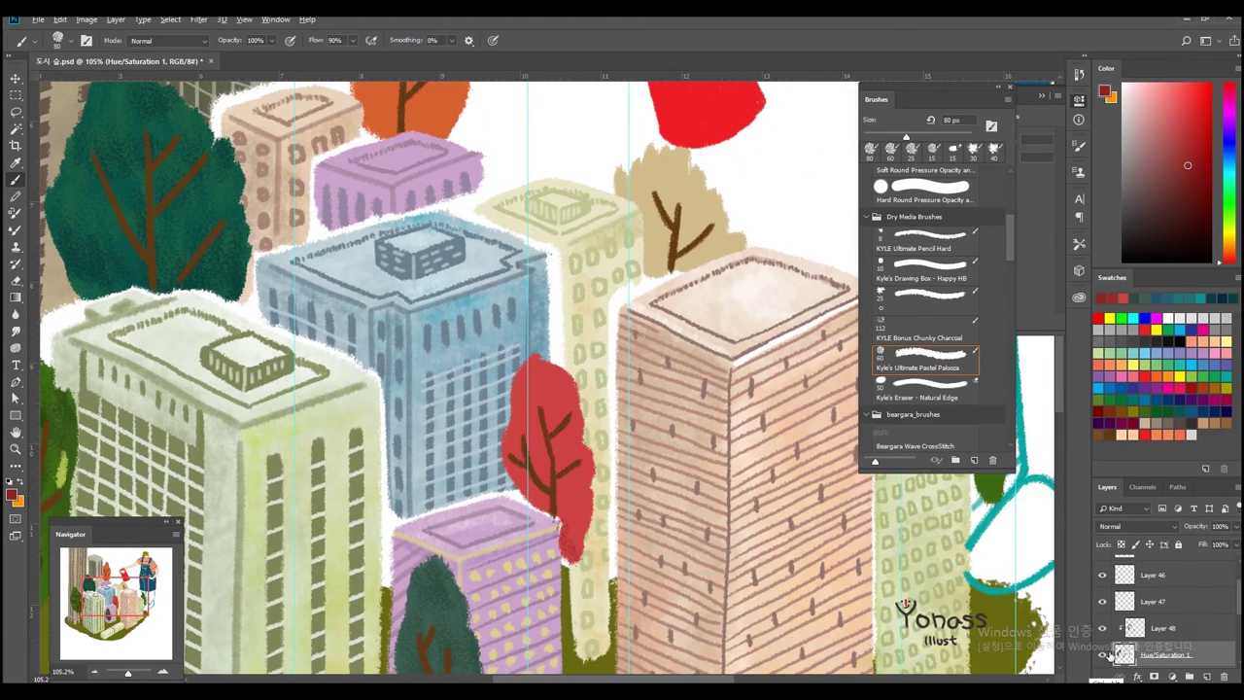
left_click(1162, 628)
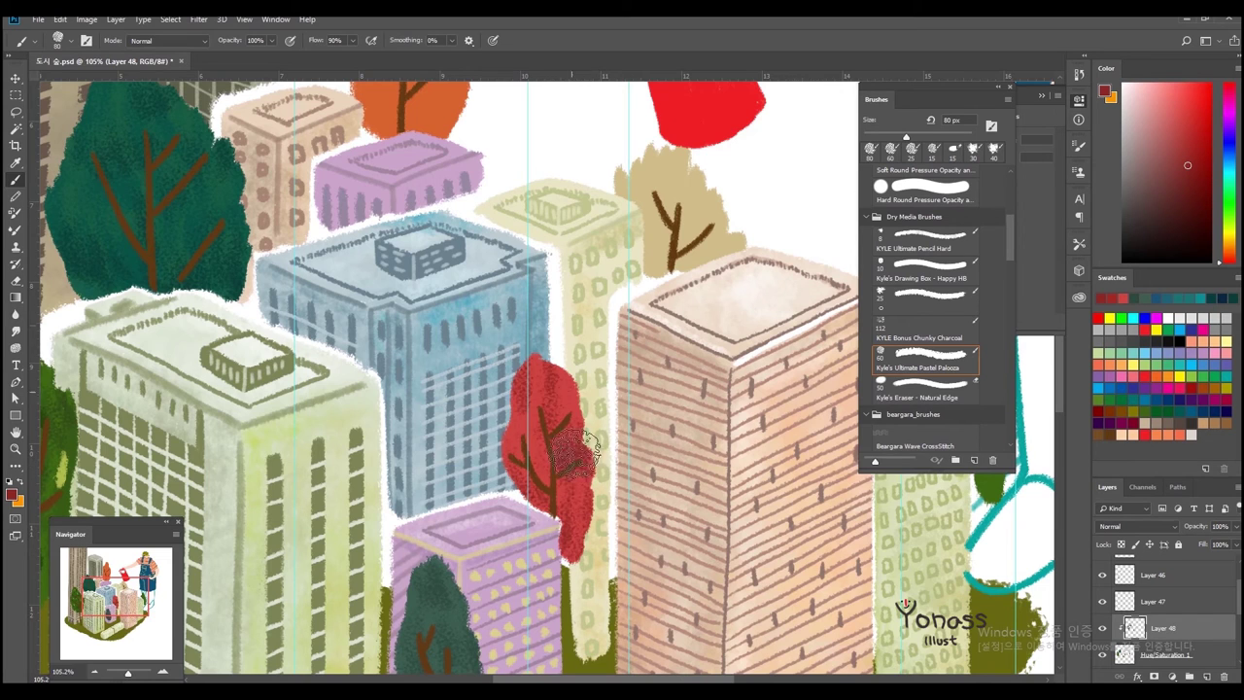
- Sample the orange tree's colour and paint pastel texture over the orange tree
left_click_drag(530, 419, 189, 478)
left_click(632, 486, "alt")
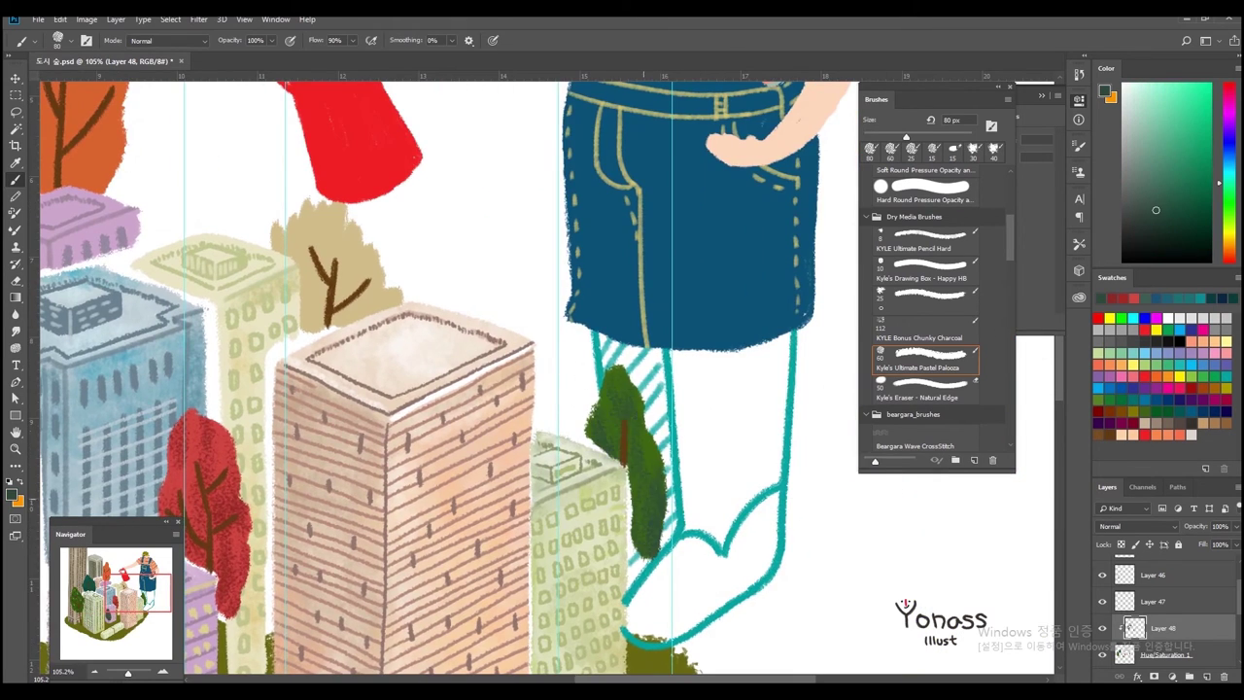
left_click_drag(642, 544, 972, 632)
left_click(1171, 373)
left_click(538, 457, "alt")
mouse_move(539, 457)
left_mouse_down()
mouse_move(515, 476)
mouse_move(510, 340)
mouse_move(546, 209)
mouse_move(554, 458)
left_mouse_up()
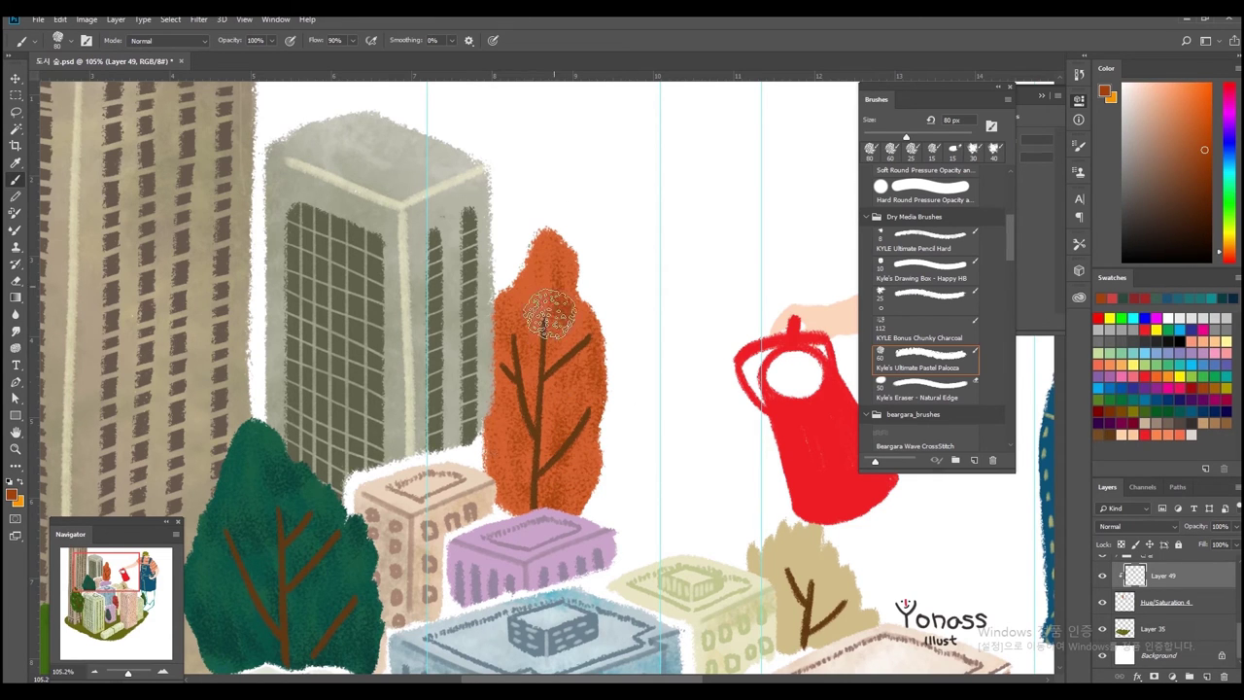
- Choose a light peach, shrink the brush to 20 px and make Layer 47 active
left_click_drag(508, 430, 308, 241)
left_click(628, 473, "alt")
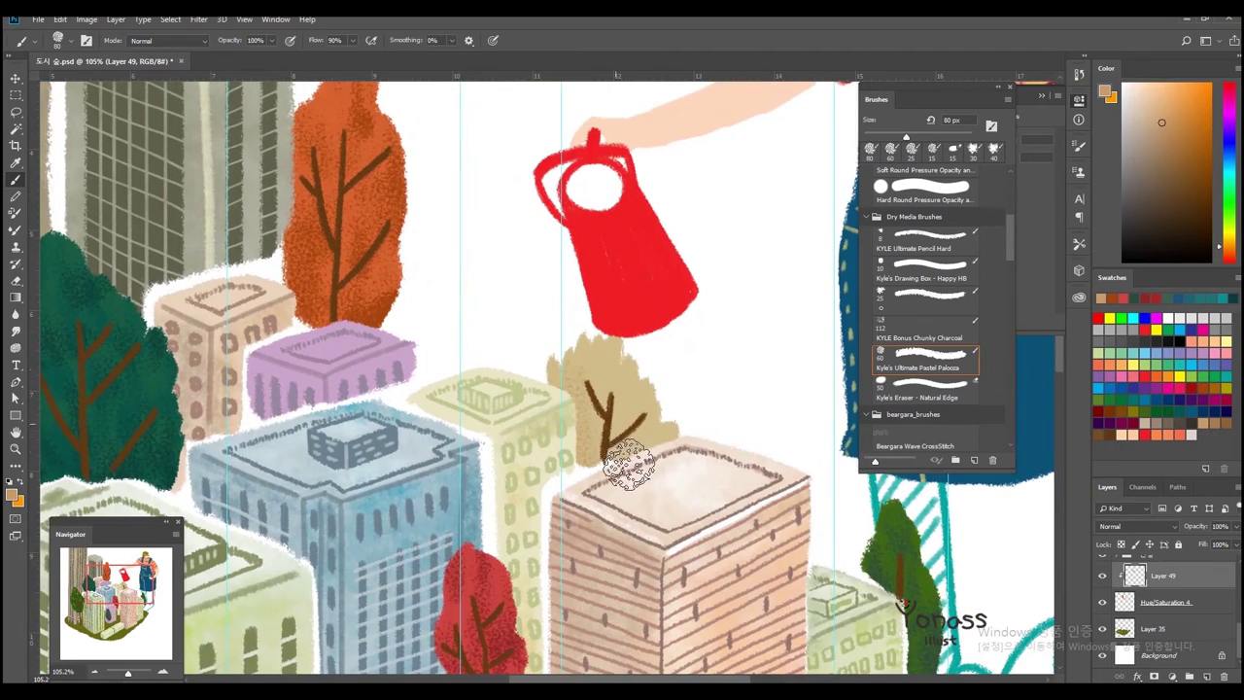
scroll(622, 428, "down", 5)
scroll(493, 409, "up", 3)
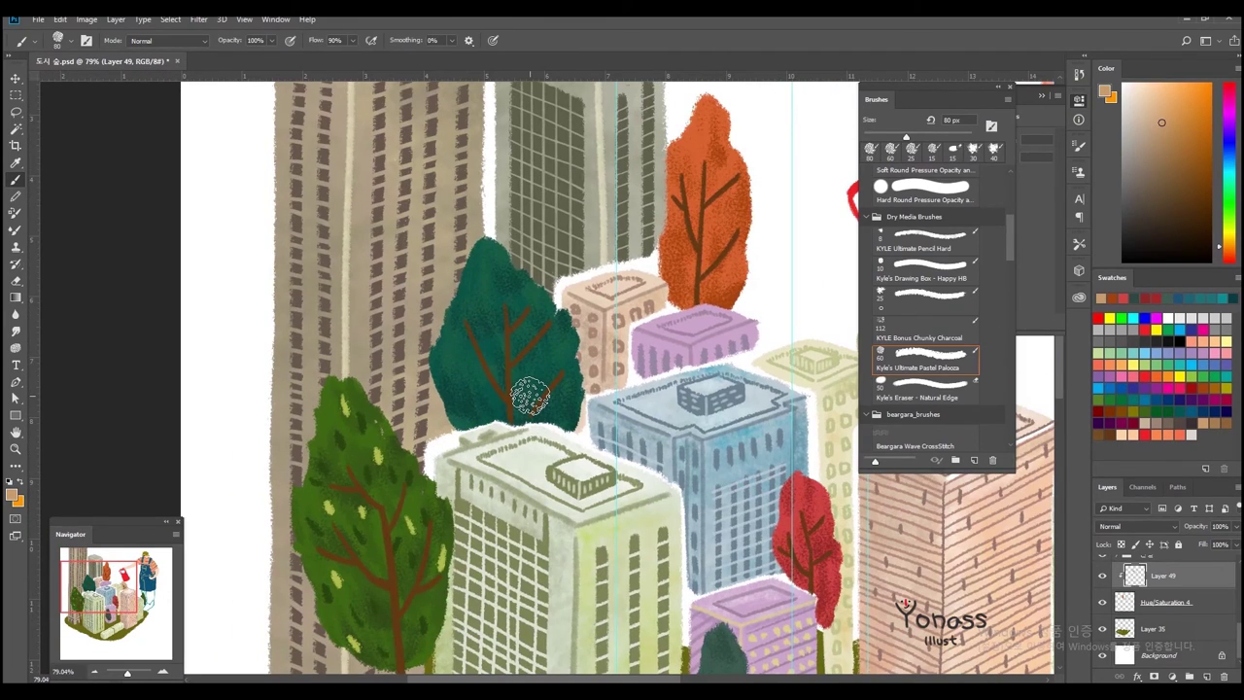
key("bracketleft")
key("bracketleft")
key("bracketleft")
scroll(1174, 587, "up", 5)
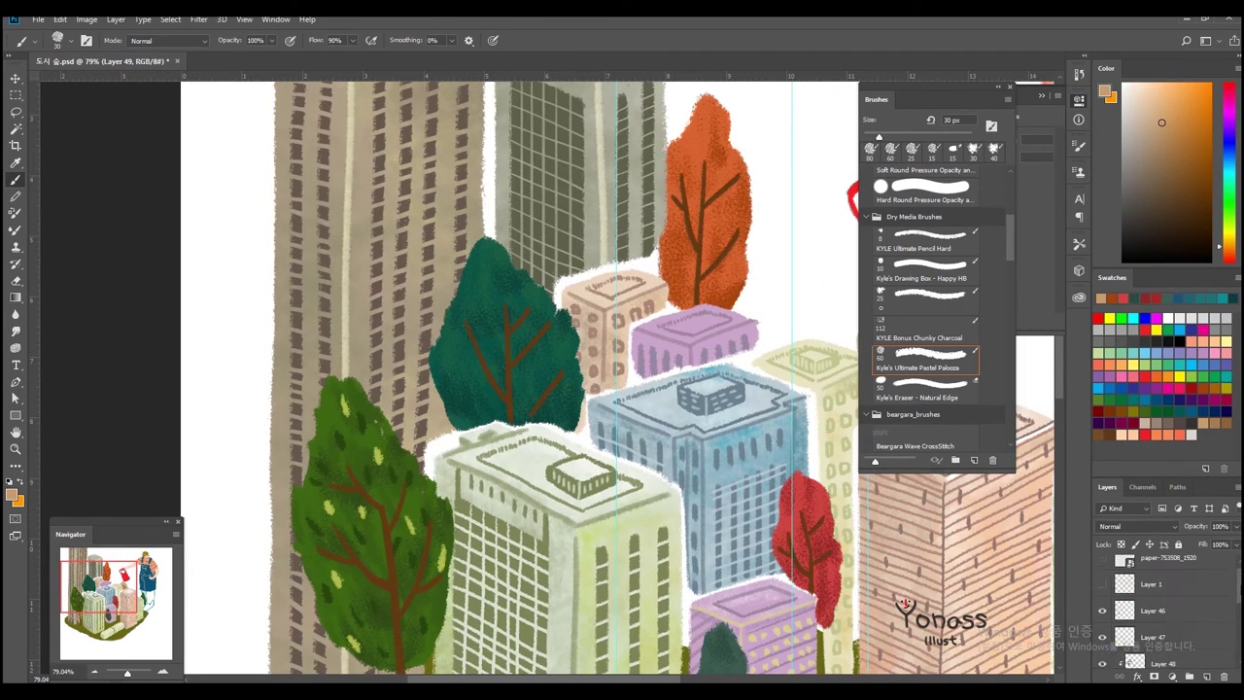
key("alt+bracketleft")
key("bracketleft")
left_click(478, 313, "alt")
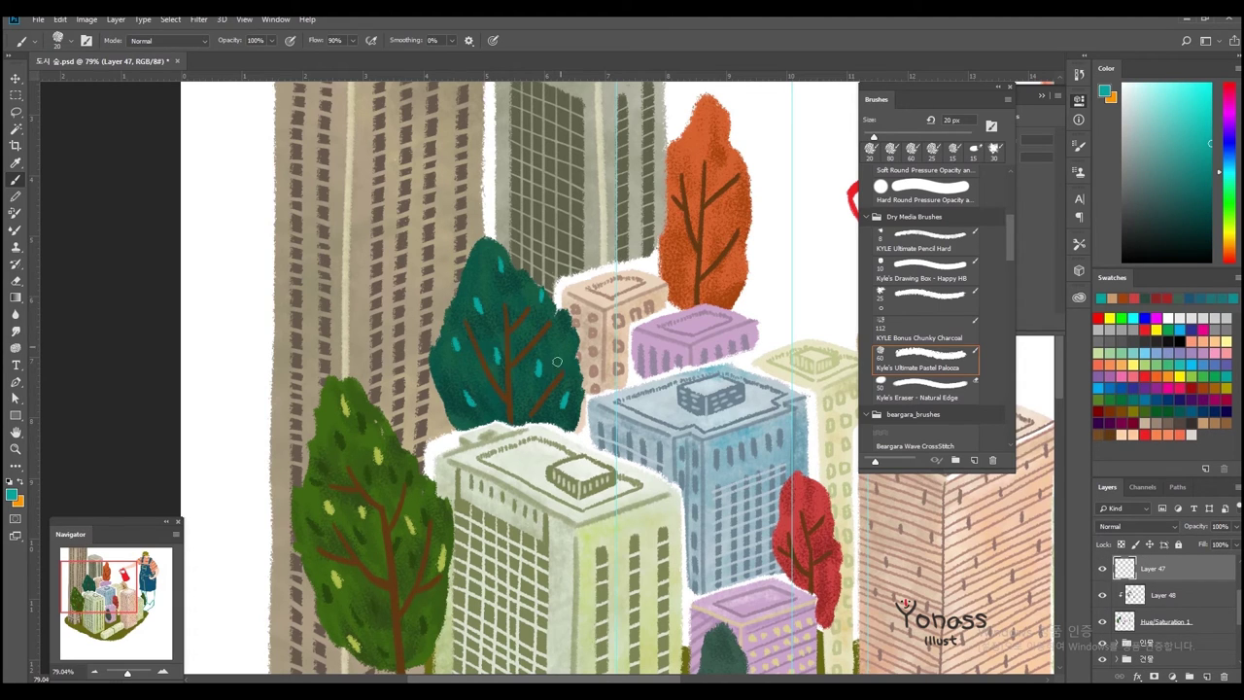
- Pick darker teal and grey-teal shades for leaf marks on the teal trees
left_click(480, 384, "alt")
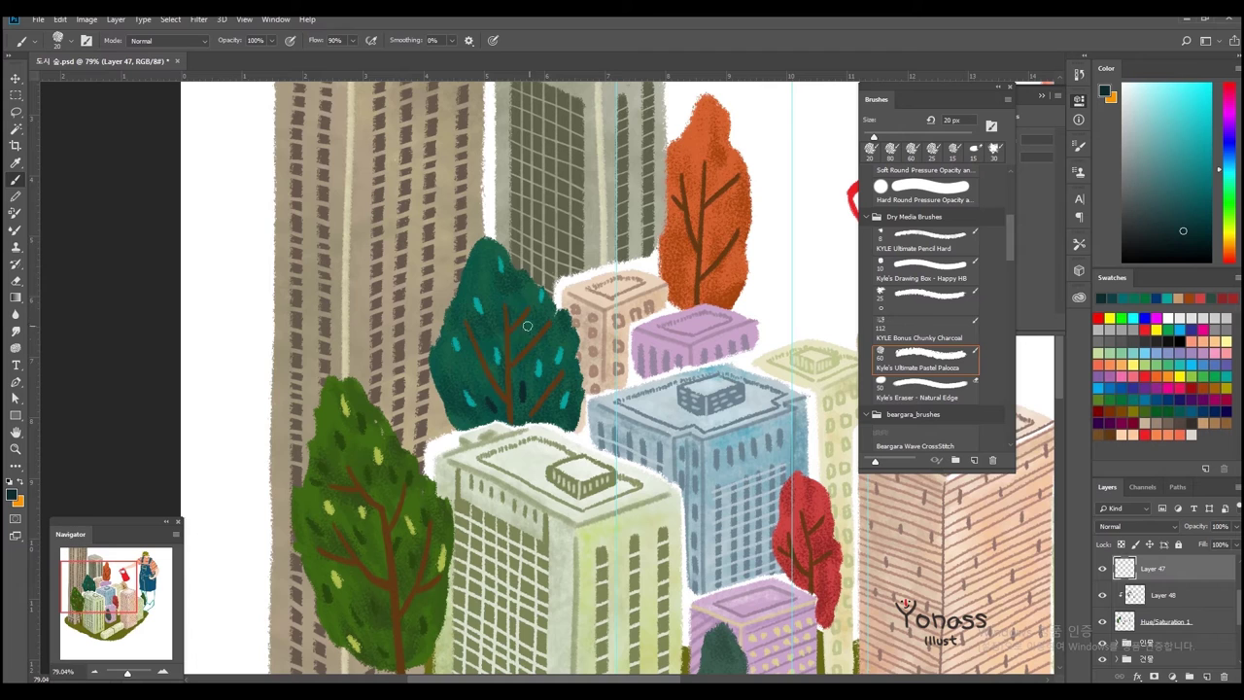
left_click_drag(590, 444, 425, 113)
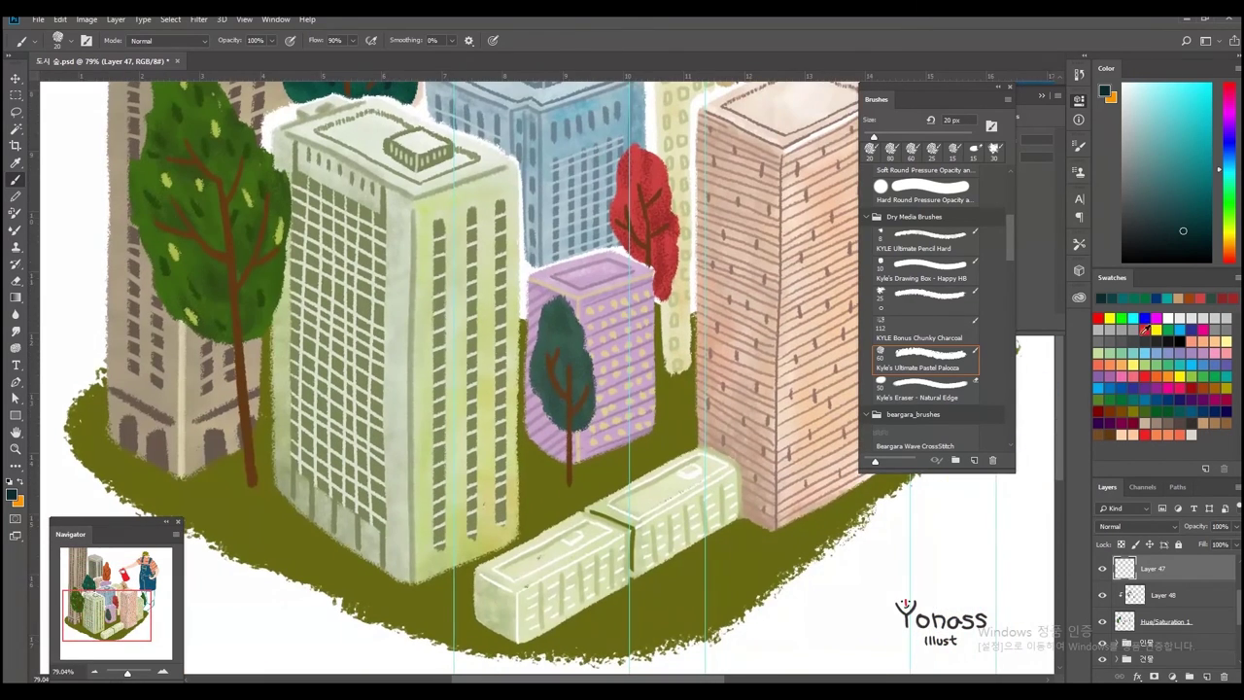
left_click(1135, 229)
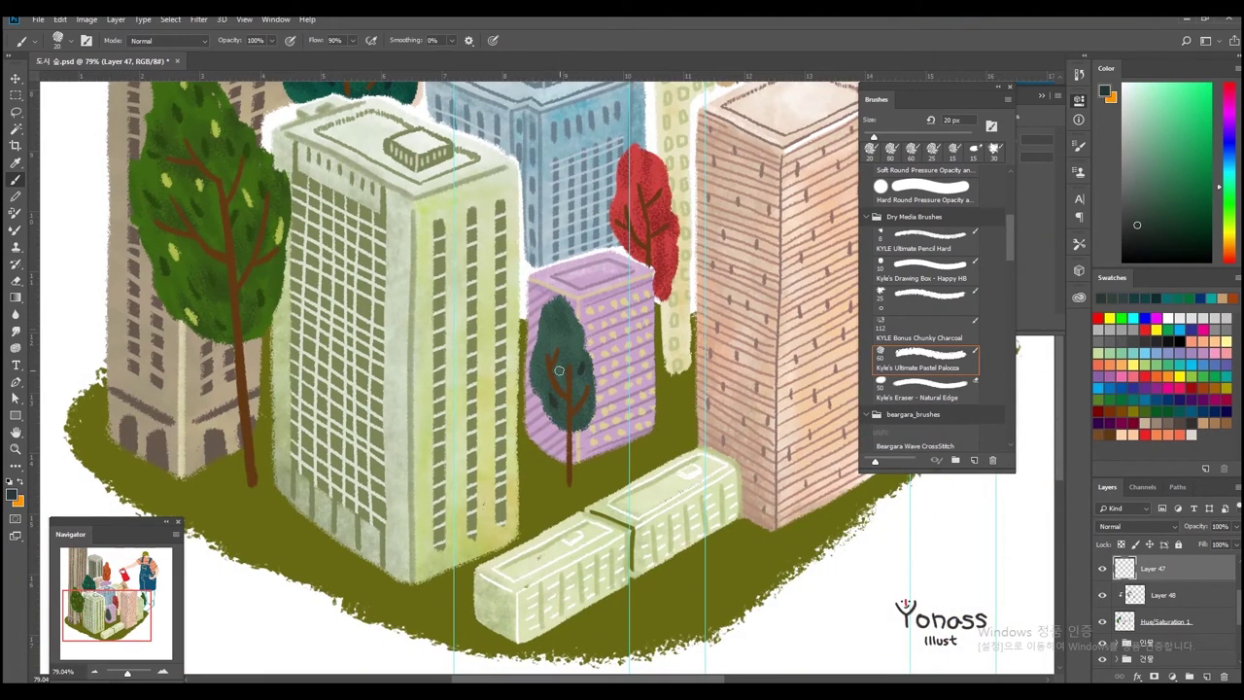
left_click_drag(560, 369, 559, 333)
left_click_drag(576, 399, 537, 564)
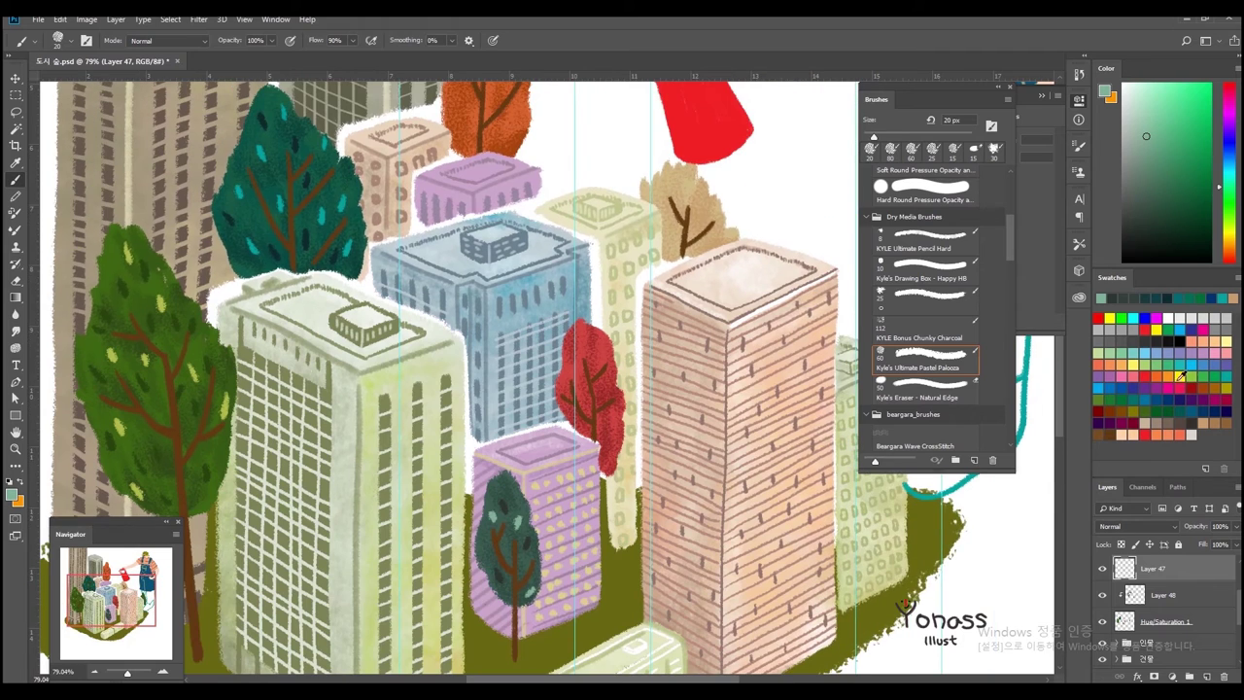
key("x")
- Choose a brownish red for leaf dots and dab pale yellow leaf marks on the orange tree
left_click(590, 401, "alt")
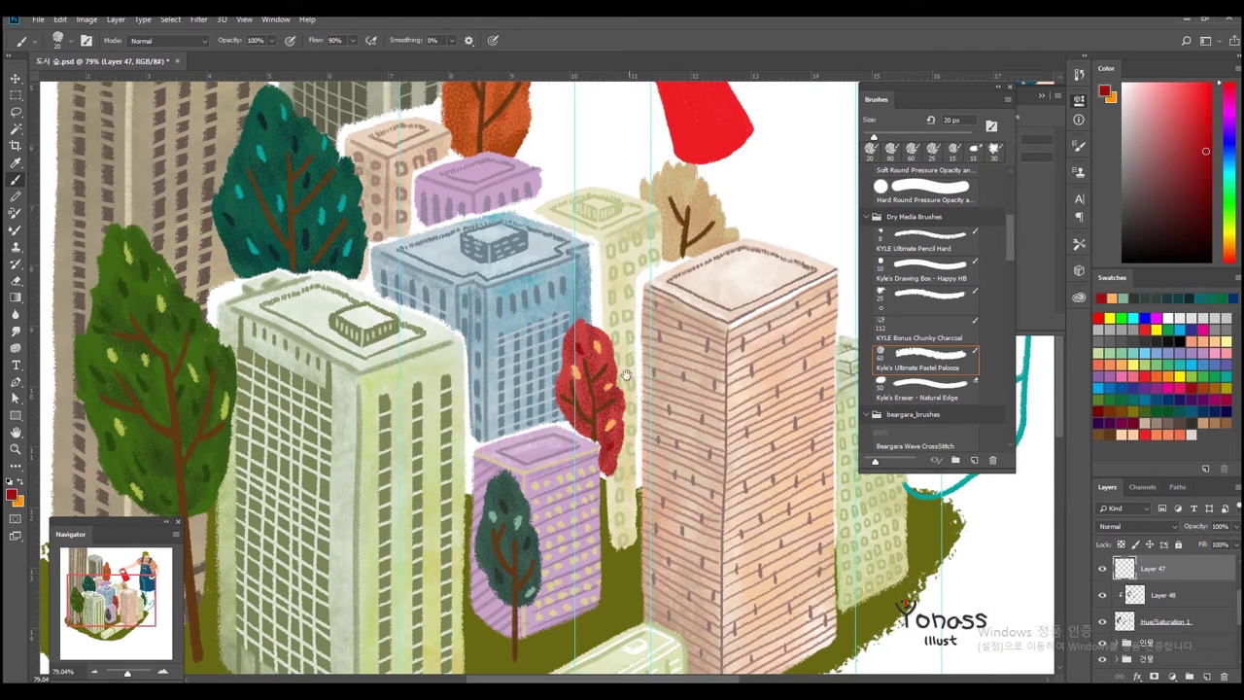
left_click(615, 440, "alt")
left_click_drag(506, 146, 584, 438)
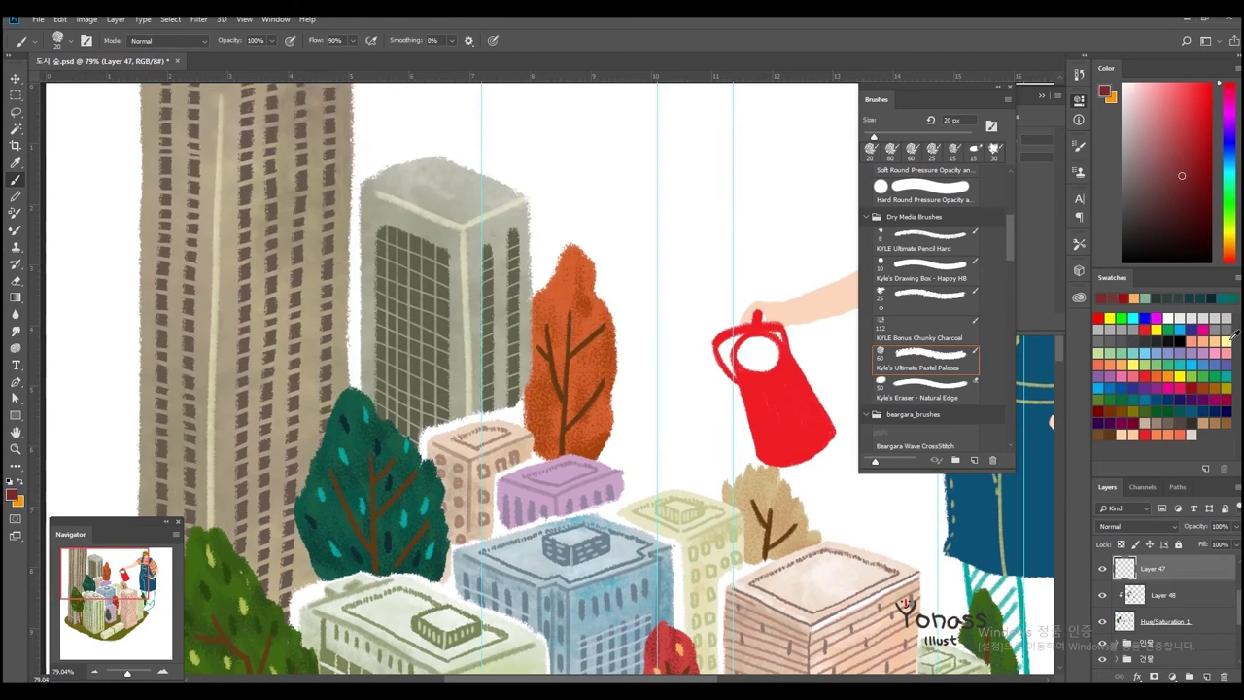
left_click(540, 415, "alt")
left_click(546, 397, "alt")
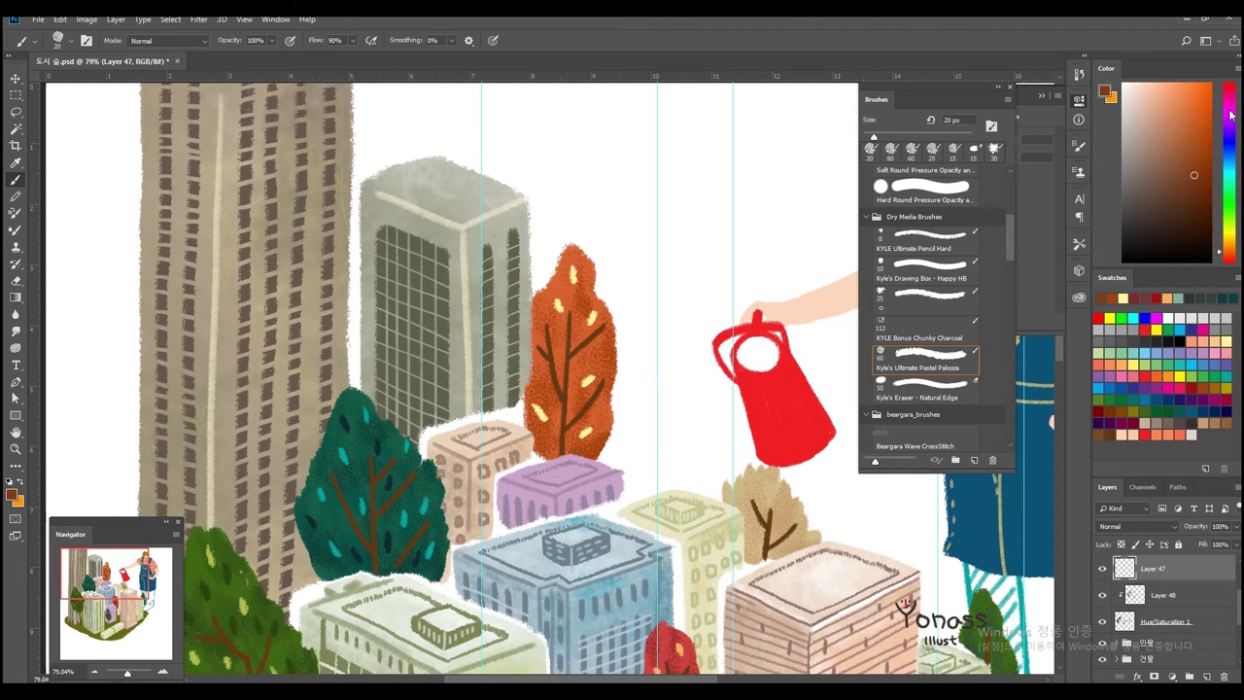
left_click(546, 311)
left_click_drag(603, 459, 558, 398)
- Dot olive-yellow marks onto the beige bush
left_click_drag(821, 474, 736, 366)
left_click(736, 366, "alt")
left_click_drag(911, 479, 689, 363)
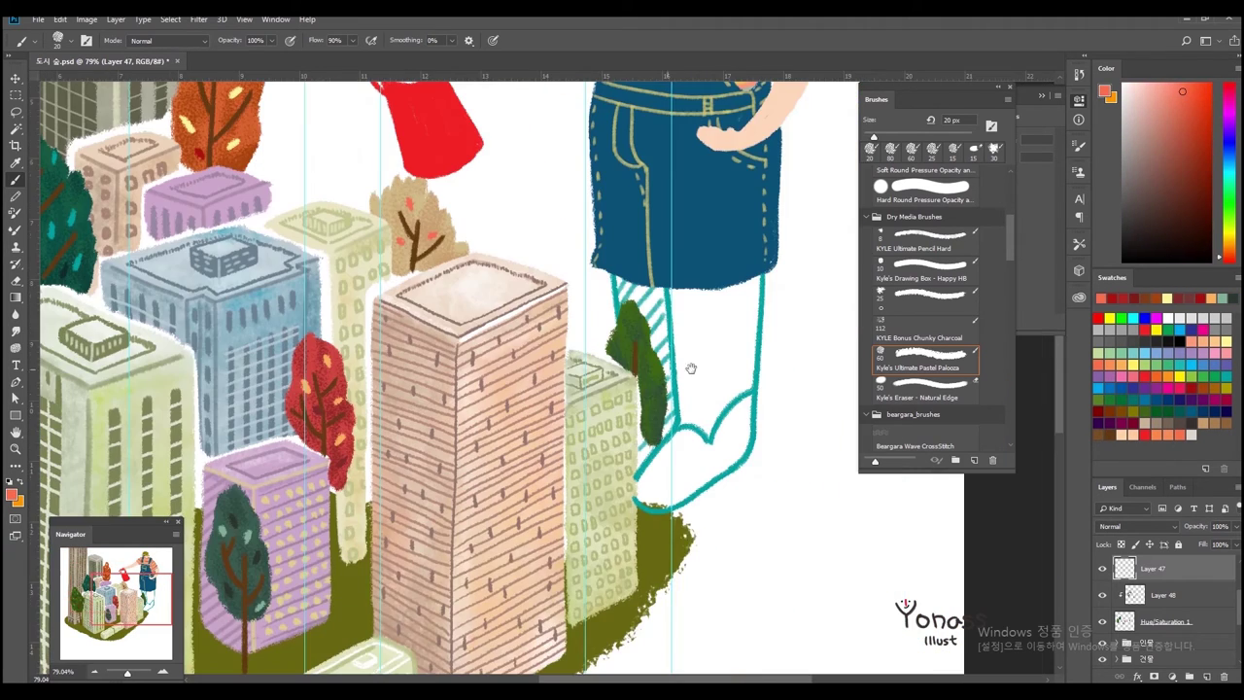
left_click(637, 321, "alt")
scroll(646, 368, "down", 5)
scroll(622, 350, "up", 3)
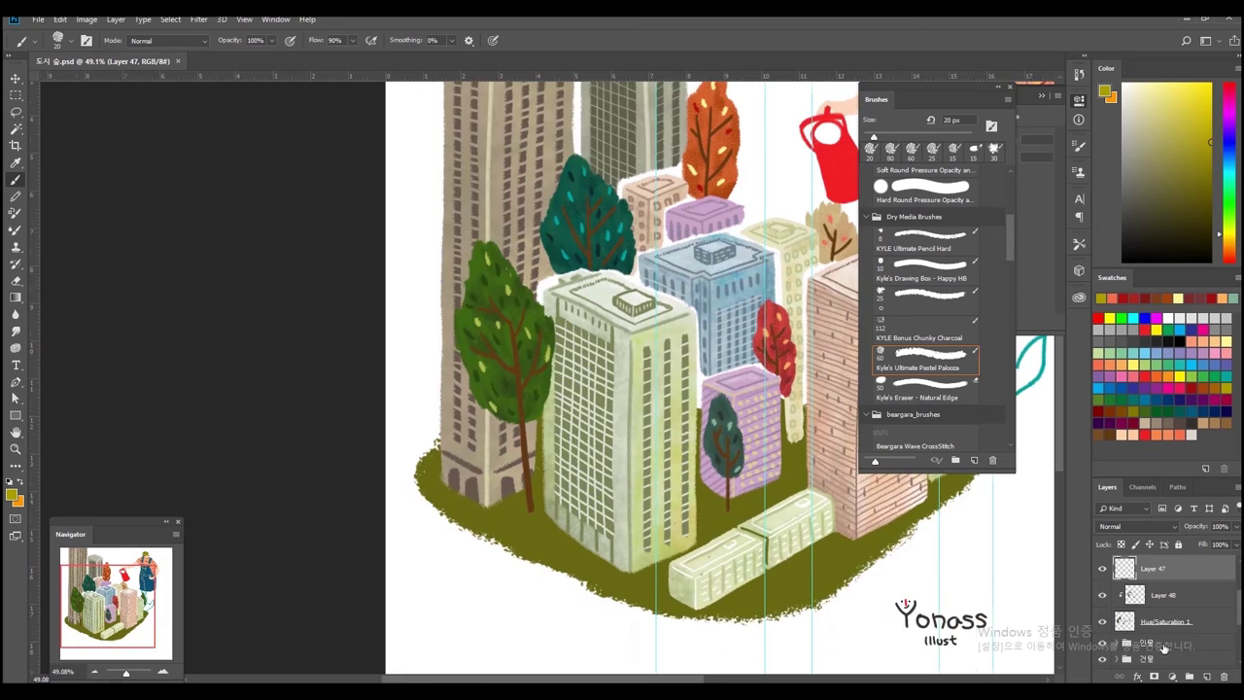
- Sample the dark brown of the tree trunk for repainting trunks and branches
scroll(1157, 603, "up", 2)
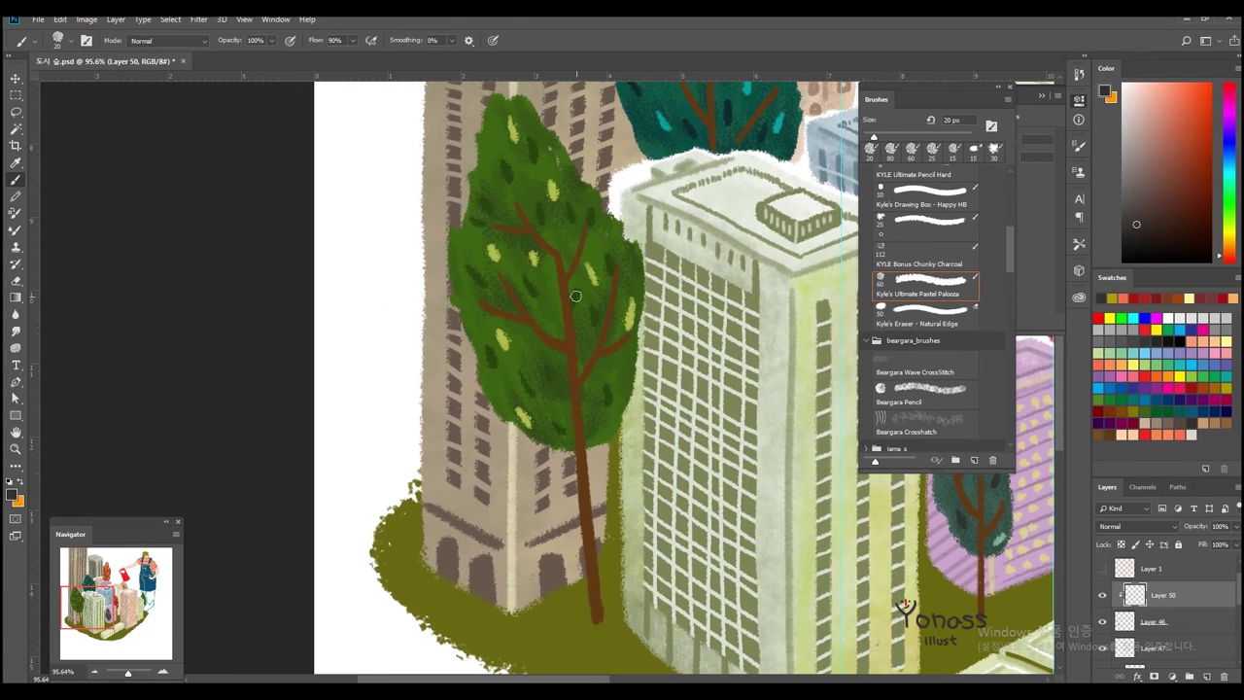
left_click(596, 617, "alt")
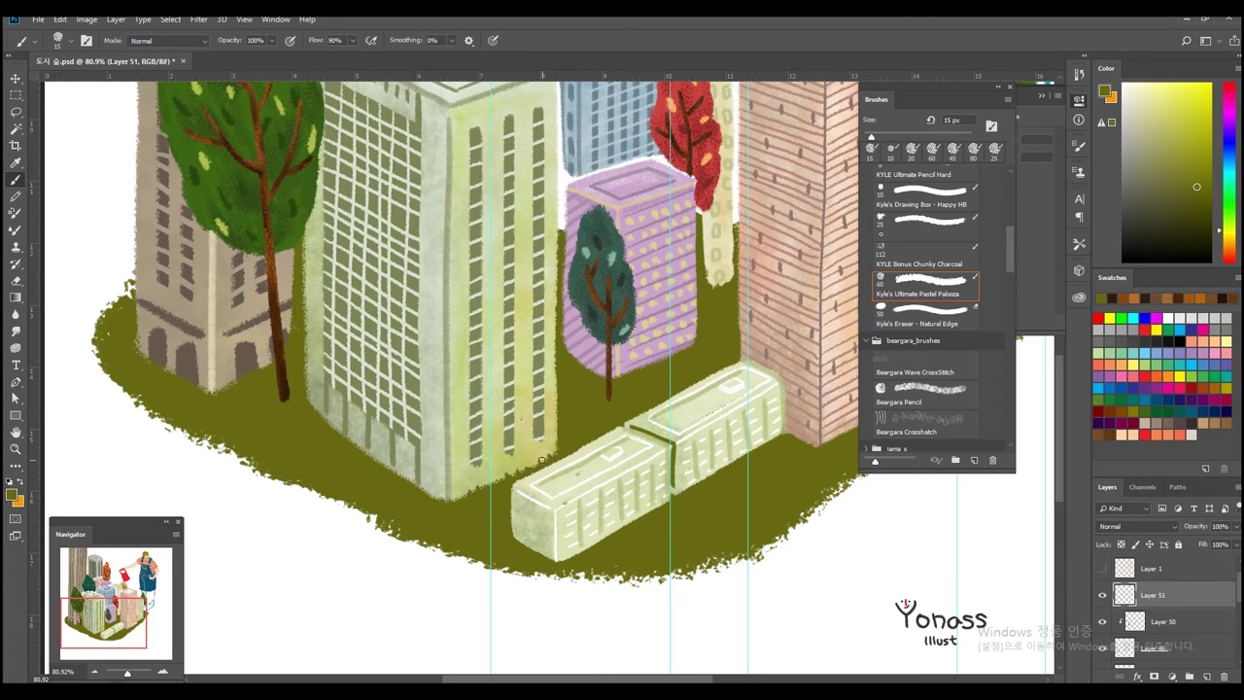
- Pan along the olive ground beneath the buildings, then zoom out to the full artwork
scroll(455, 498, "up", 1)
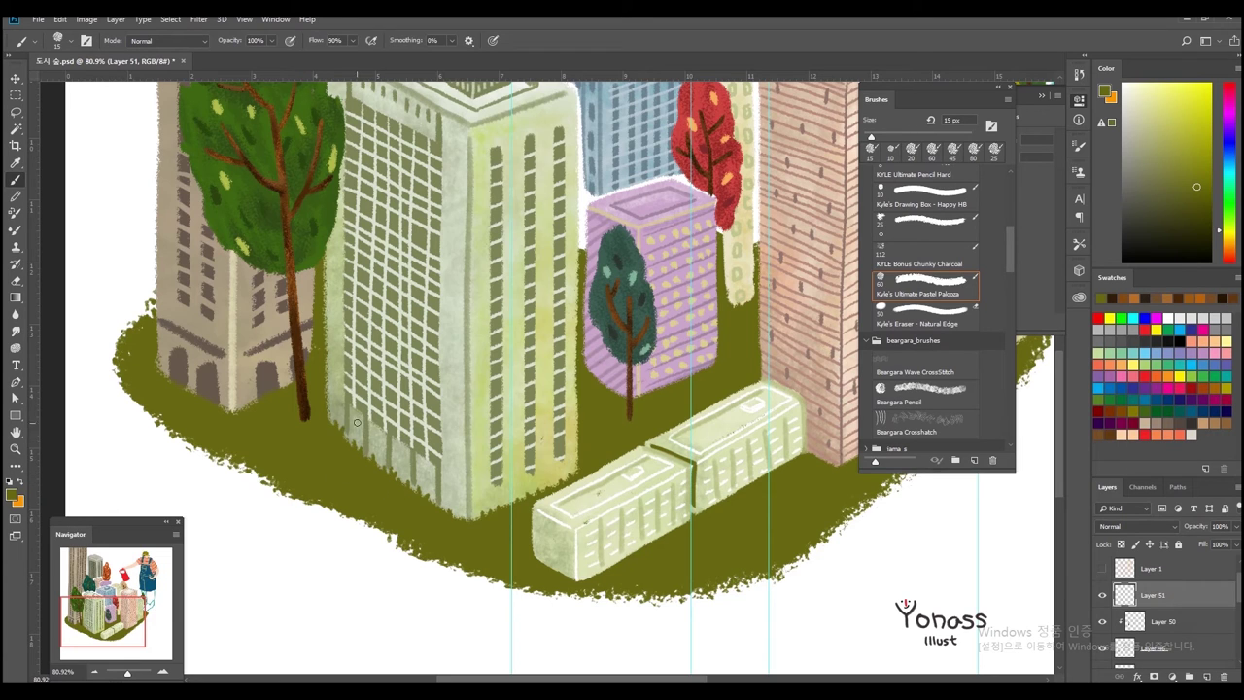
left_click_drag(355, 483, 204, 502)
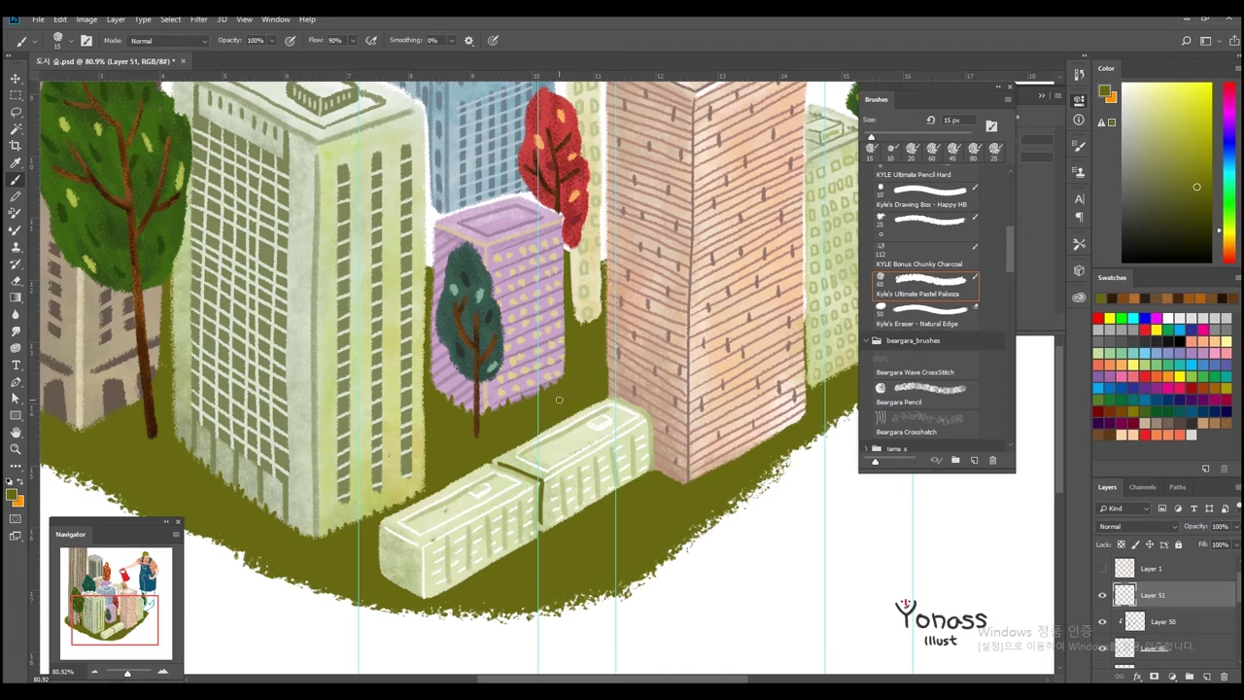
scroll(559, 400, "down", 1)
scroll(461, 506, "down", 1)
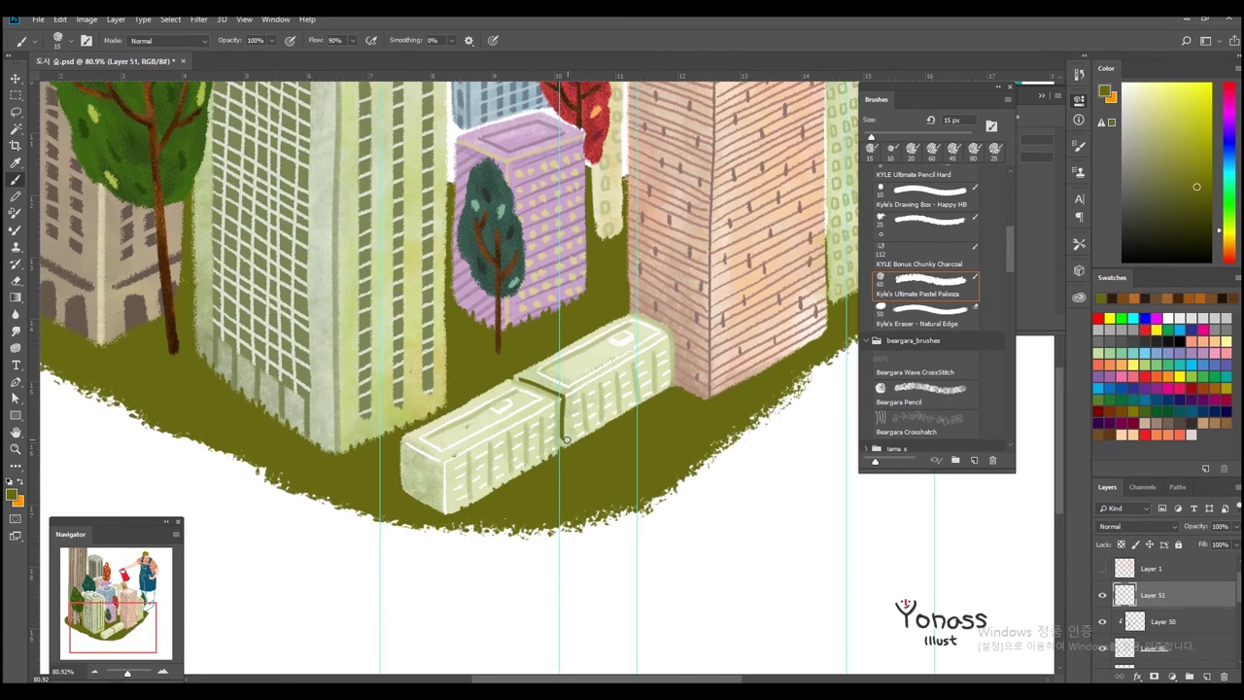
scroll(410, 493, "up", 1)
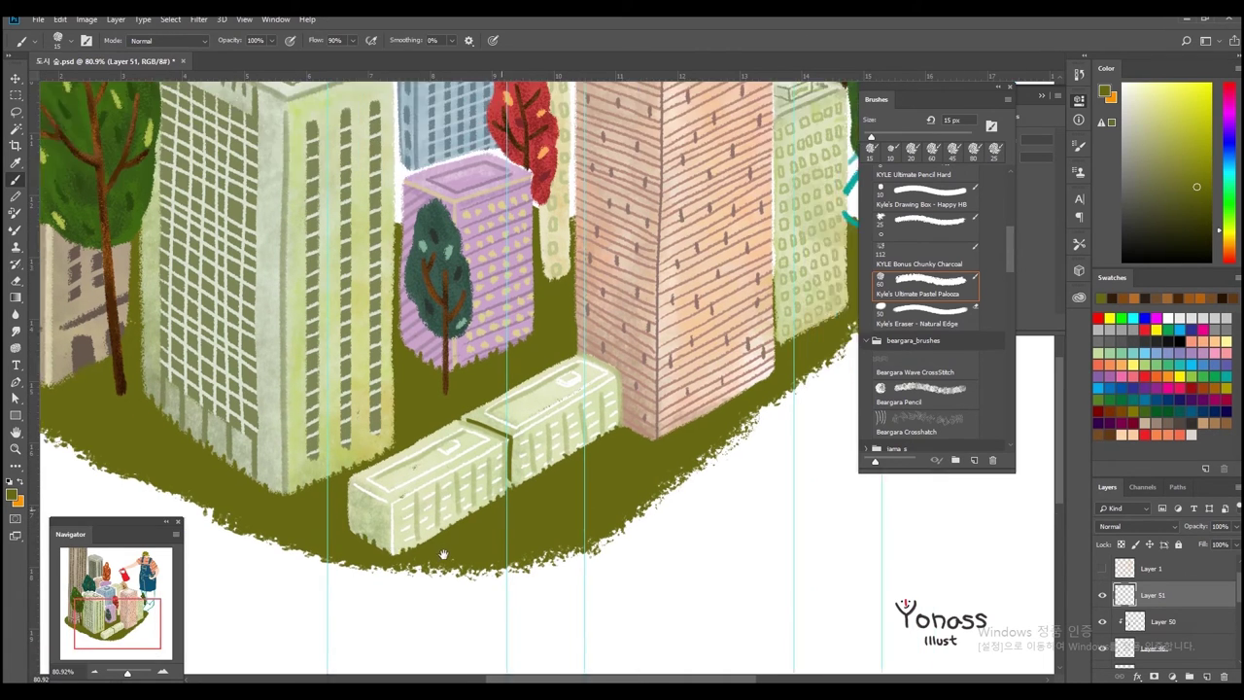
scroll(486, 467, "right", 1)
scroll(610, 445, "right", 1)
scroll(681, 425, "up", 1)
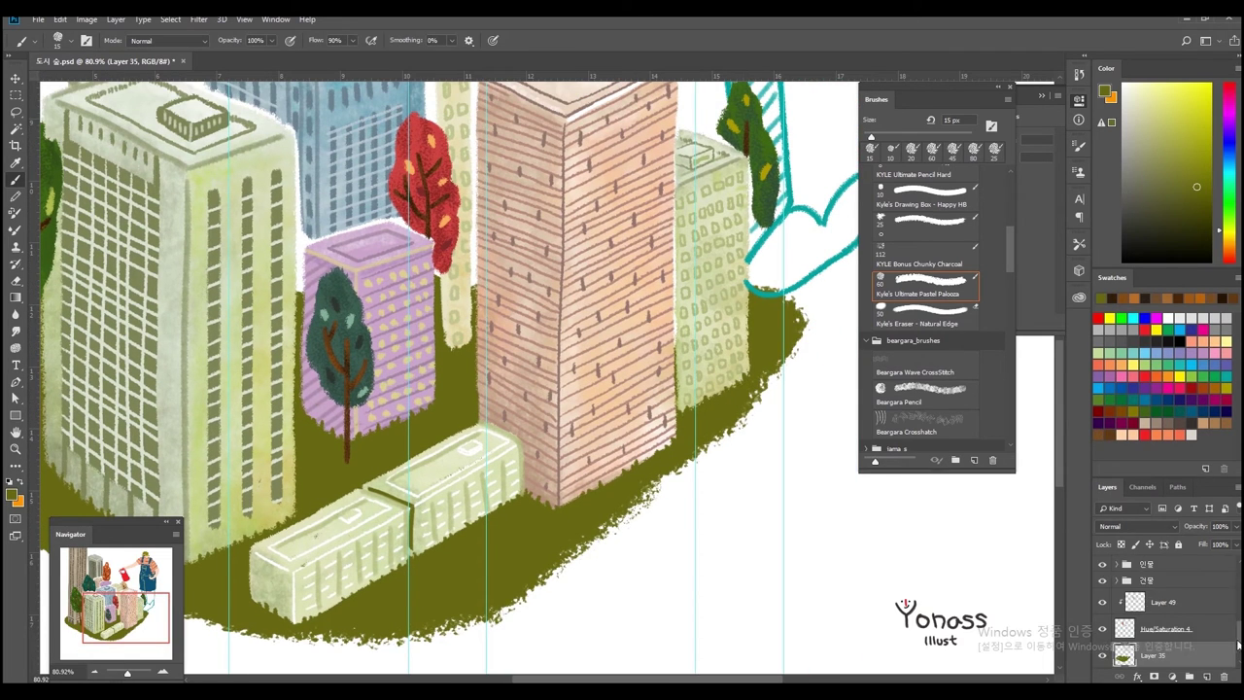
scroll(585, 453, "up", 3)
scroll(584, 453, "left", 3)
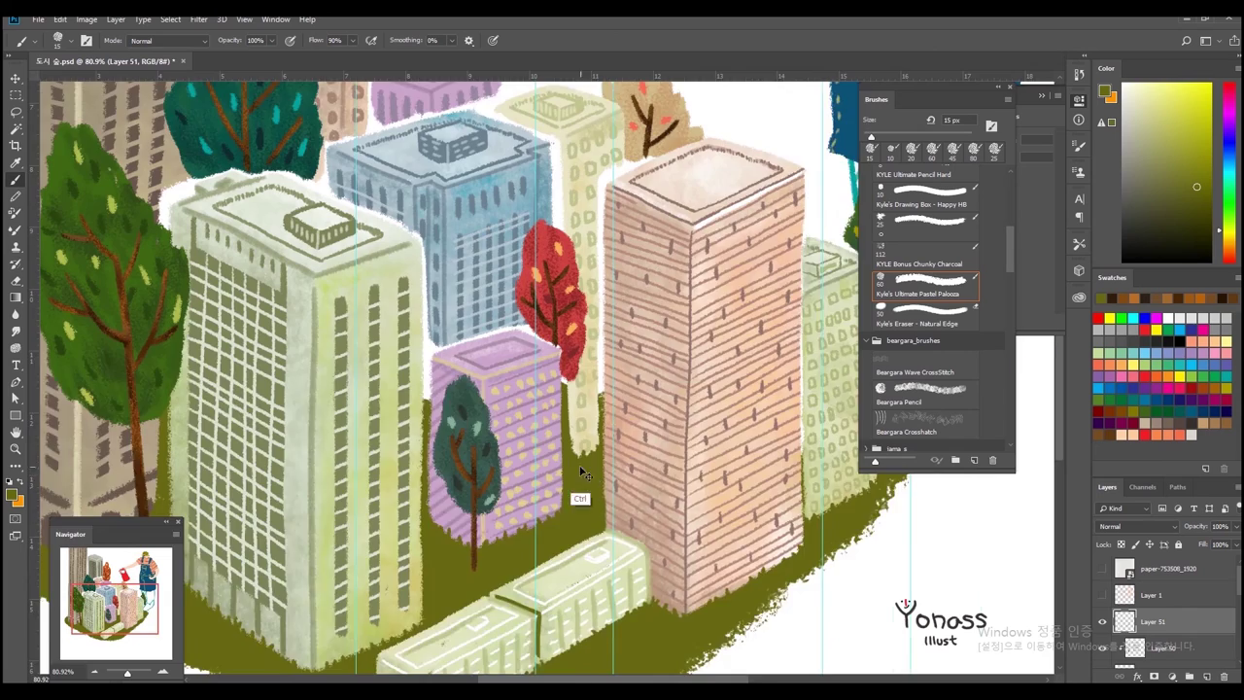
scroll(588, 479, "left", 5)
scroll(486, 486, "down", 1)
scroll(552, 406, "down", 5)
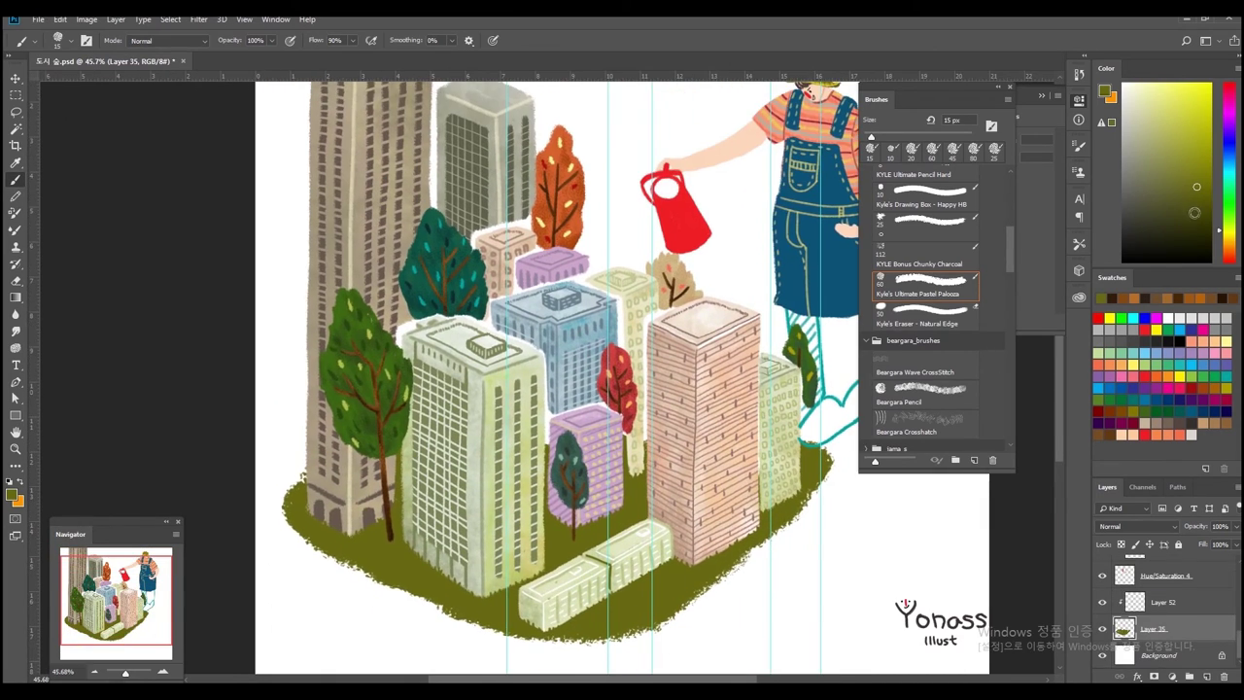
- Paint dark green grass texture across the olive ground with a 300 px brush
left_click_drag(1229, 231, 1230, 227)
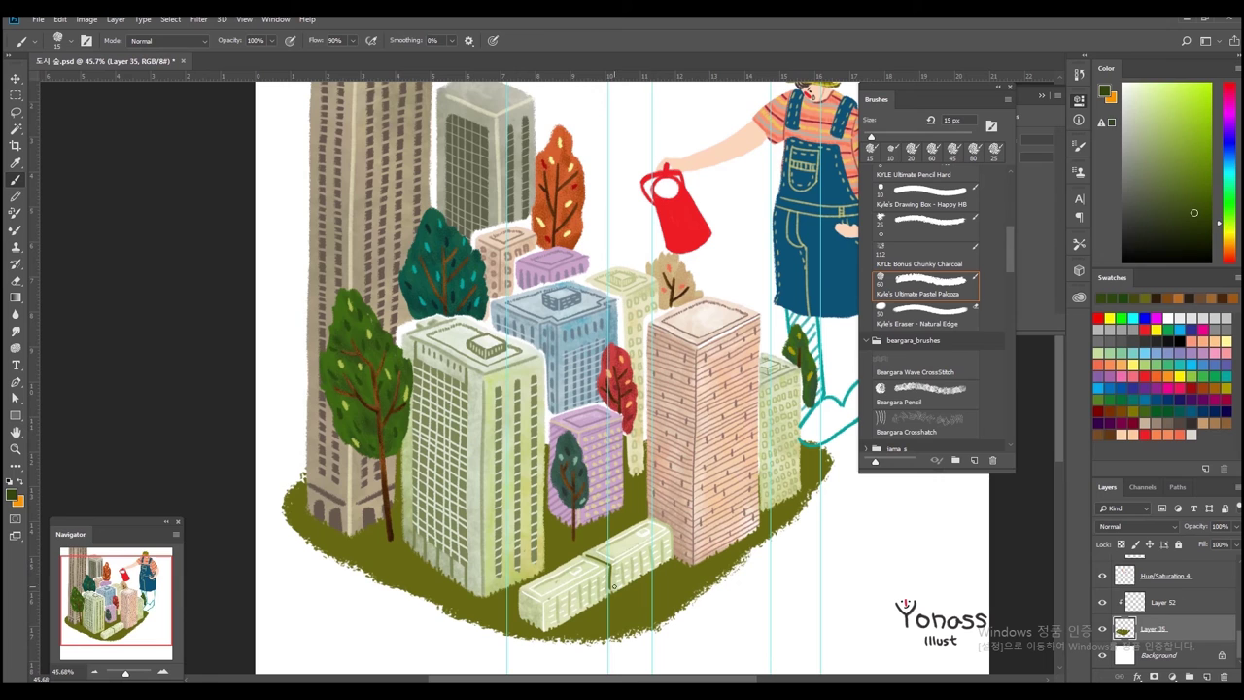
key("bracketright")
key("bracketright")
key("bracketright")
key("alt+bracketright")
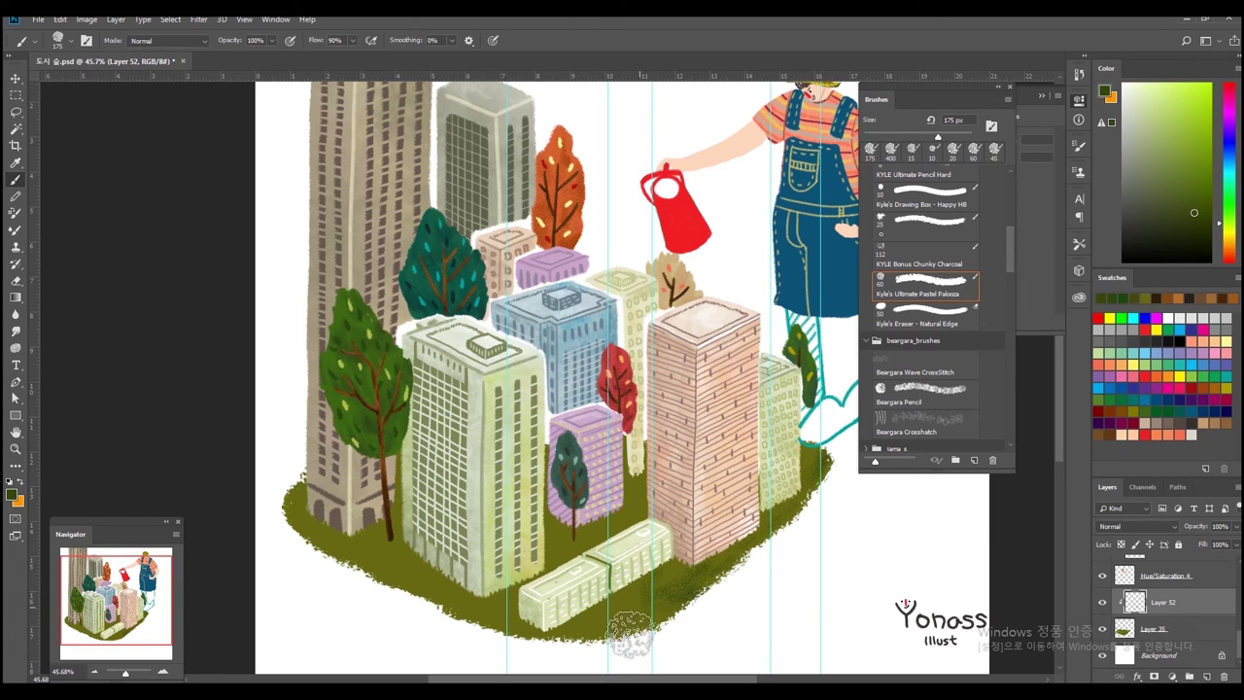
scroll(725, 581, "down", 1)
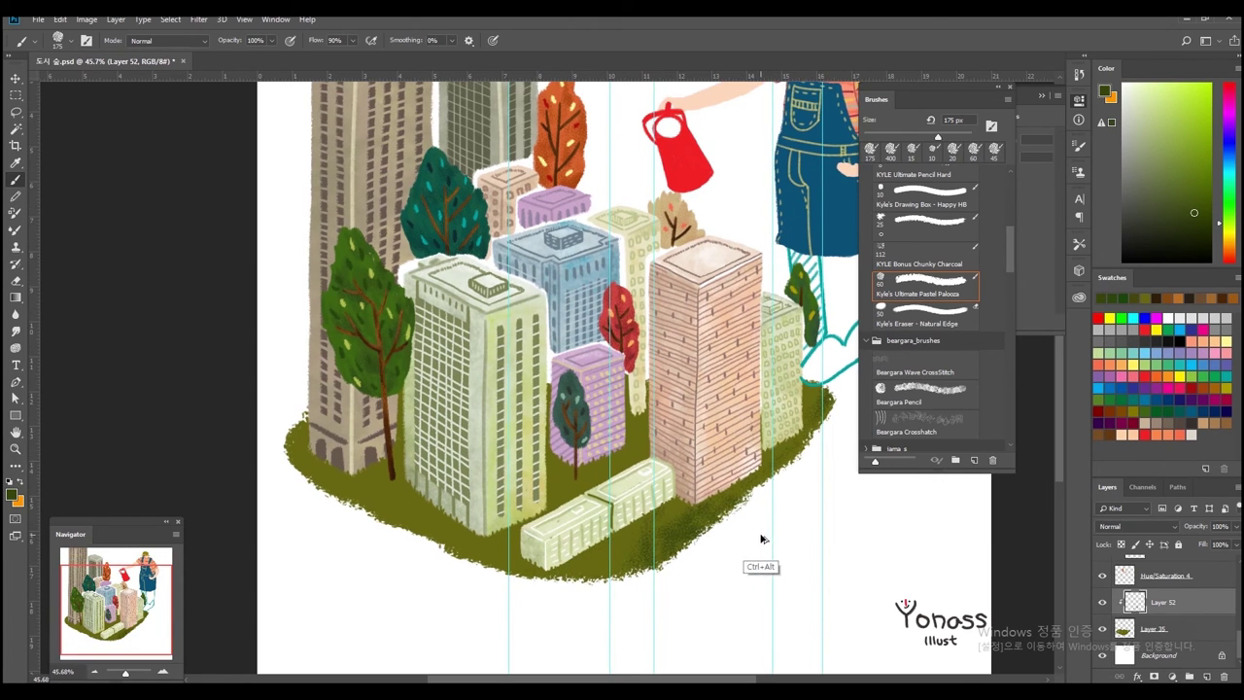
key("bracketright")
key("bracketright")
key("bracketright")
left_click_drag(642, 439, 593, 559)
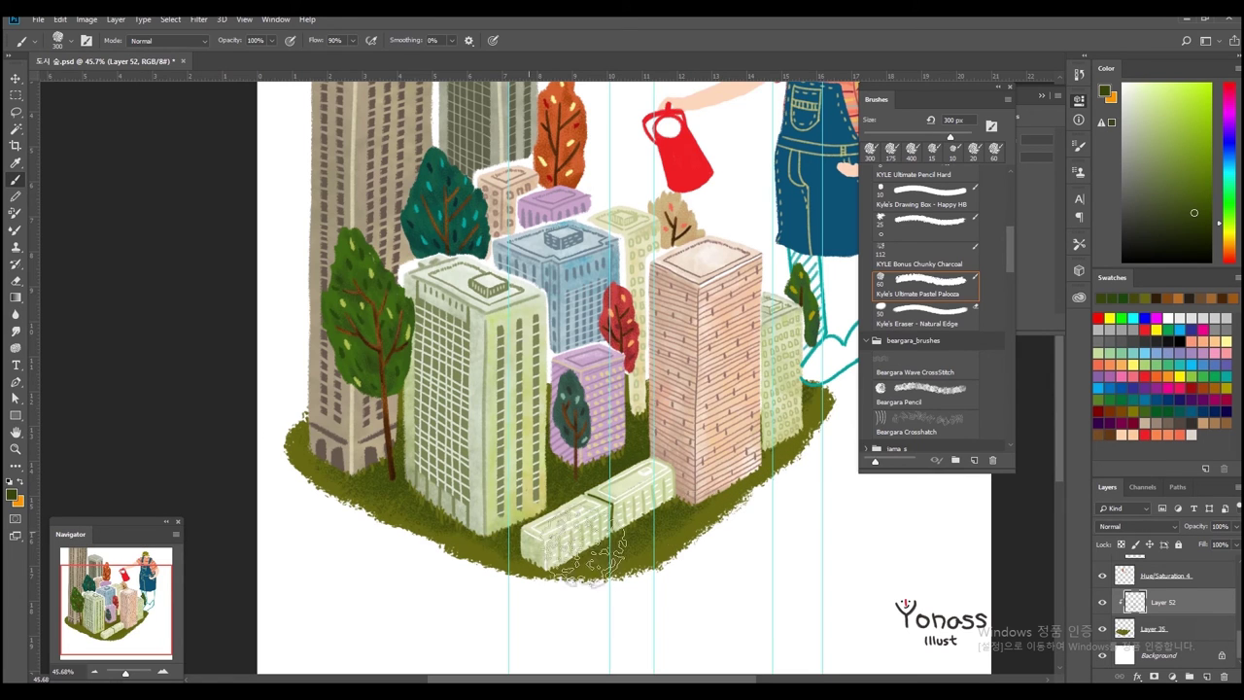
scroll(1206, 622, "up", 1)
- Add a layer above Layer 51, then on Layer 52 sample the dark olive grass at 175 px
left_click(1162, 621)
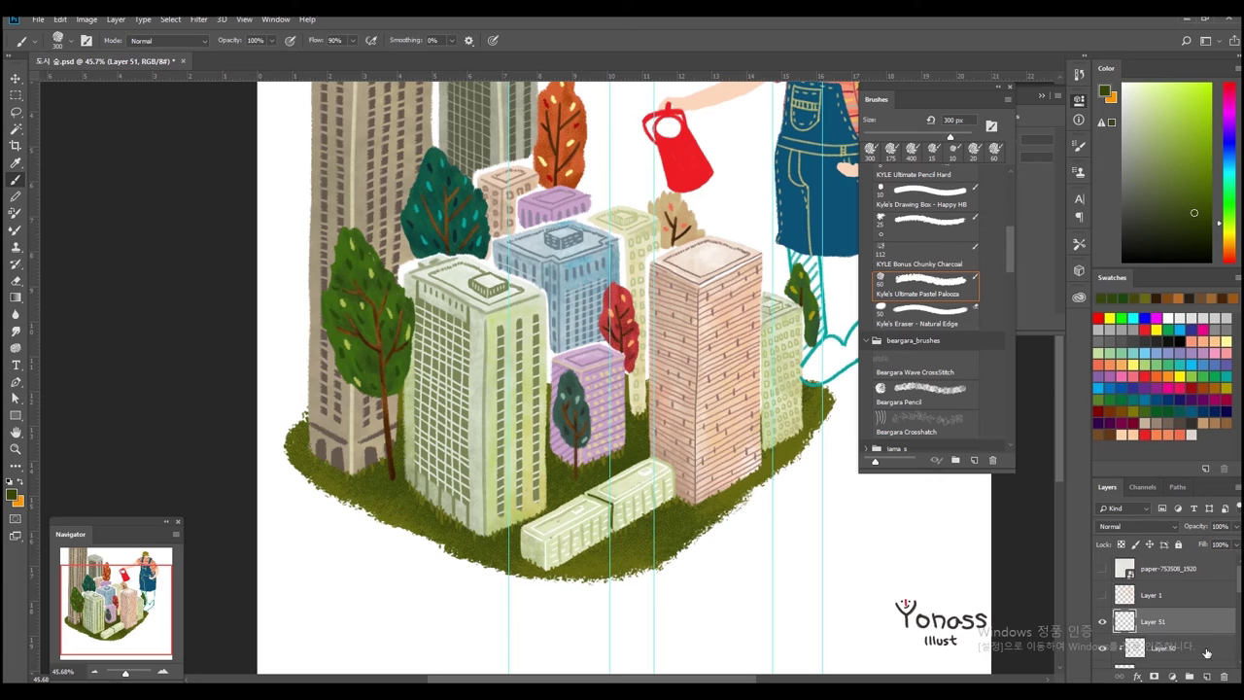
left_click(1206, 676)
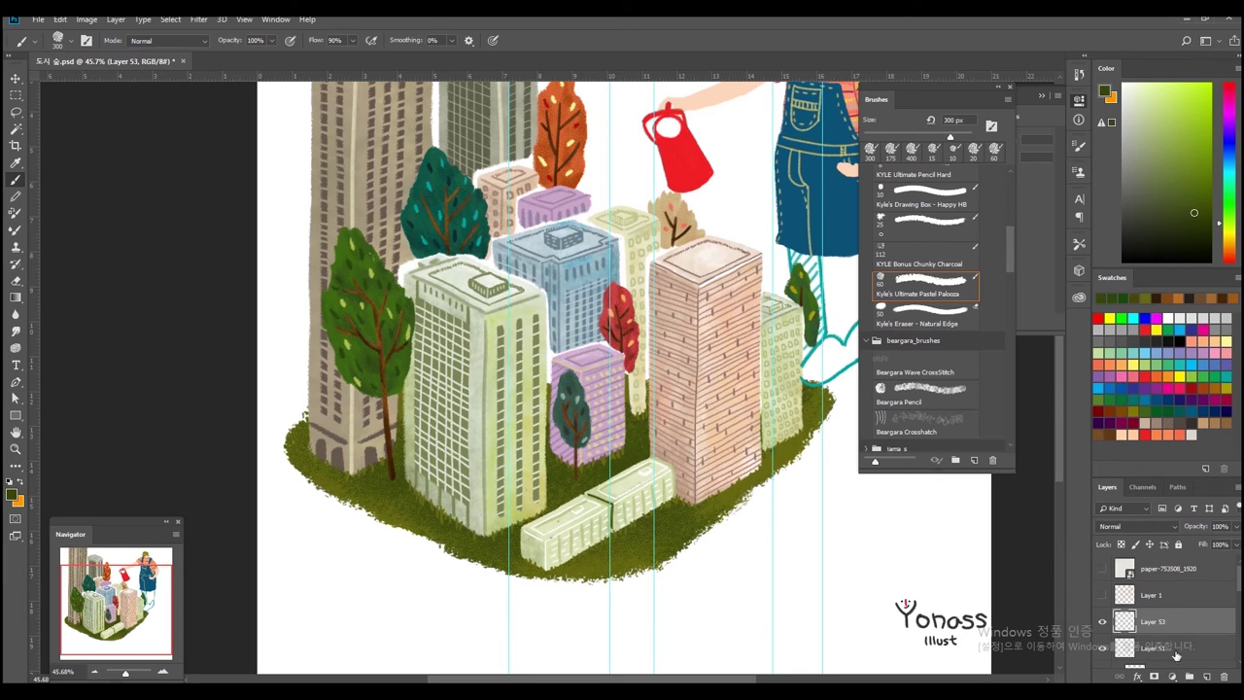
scroll(544, 486, "up", 2)
key("bracketleft")
key("bracketleft")
key("bracketleft")
key("bracketleft")
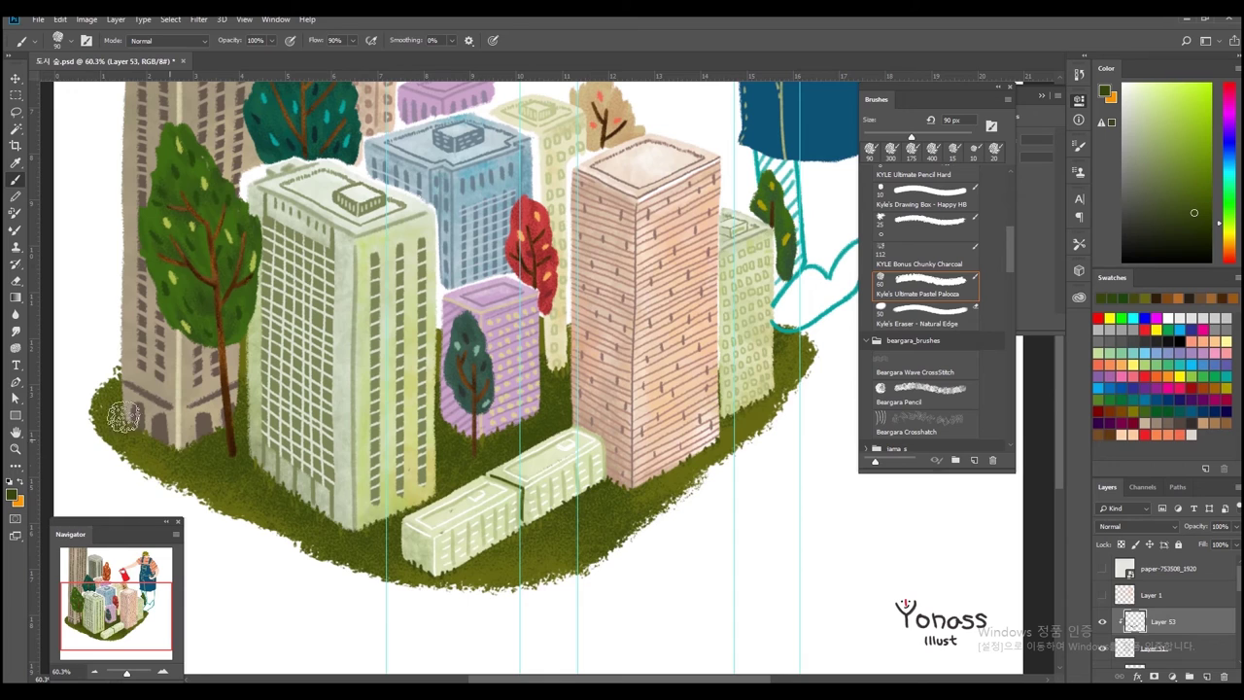
left_click(460, 469, "ctrl")
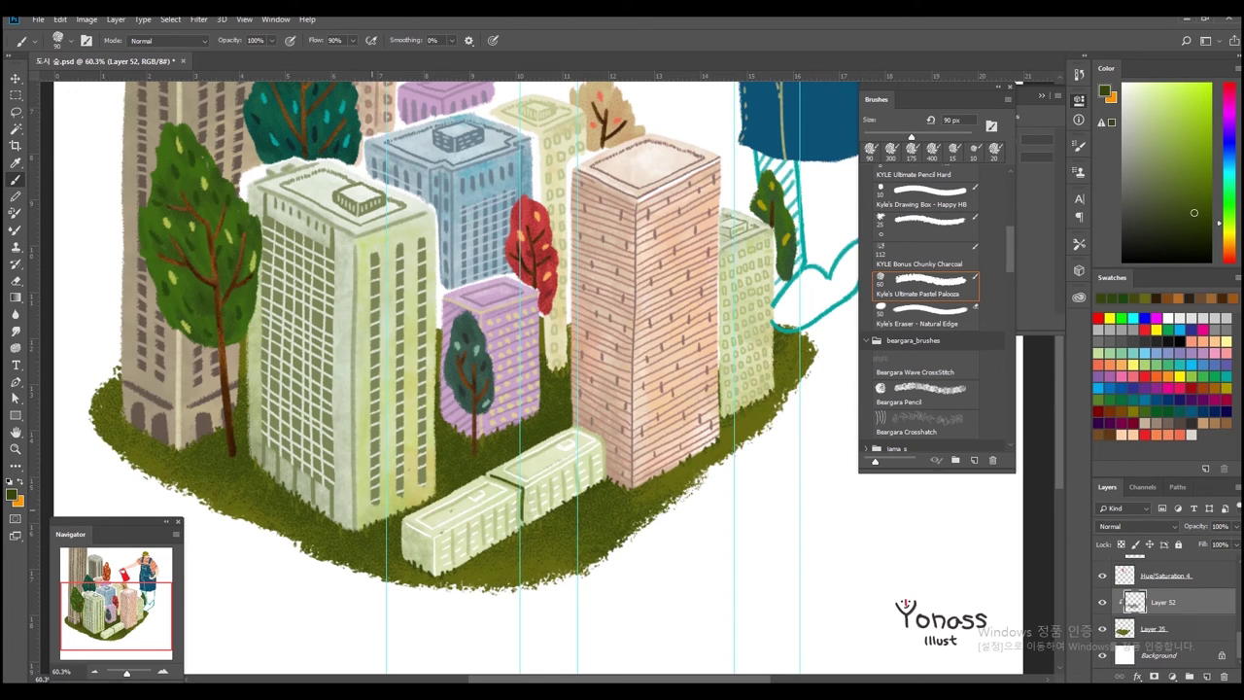
key("bracketright")
key("bracketright")
key("bracketright")
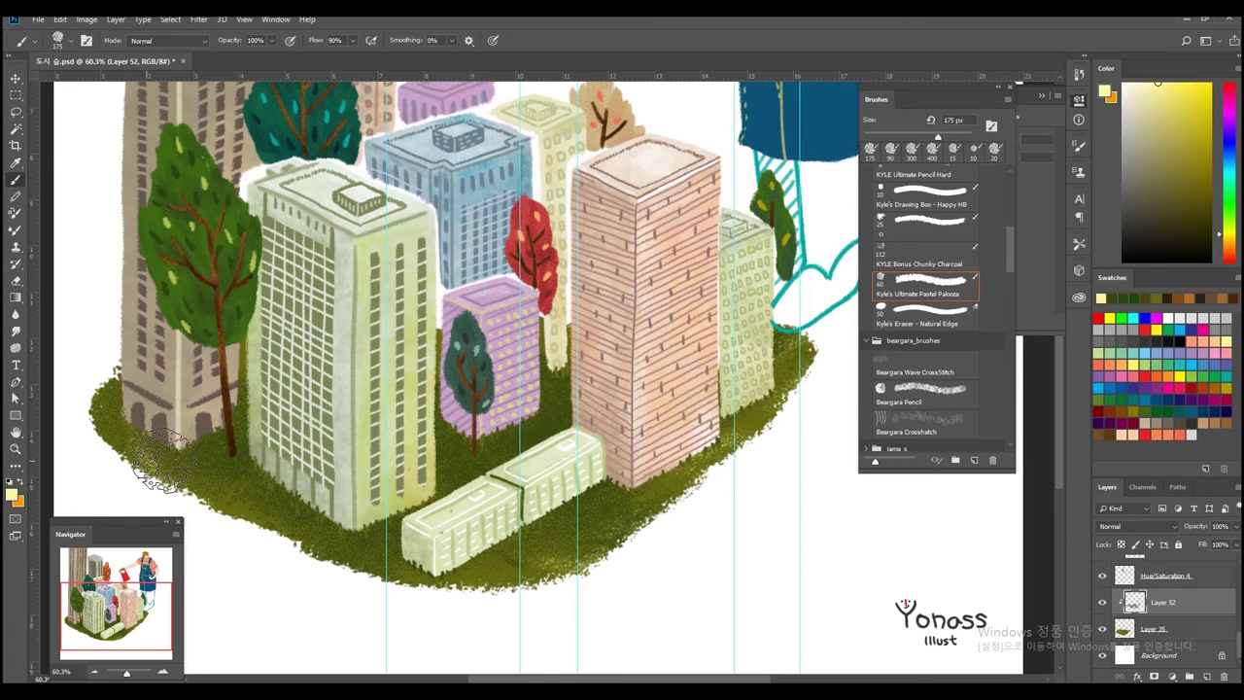
scroll(596, 544, "down", 1, "alt")
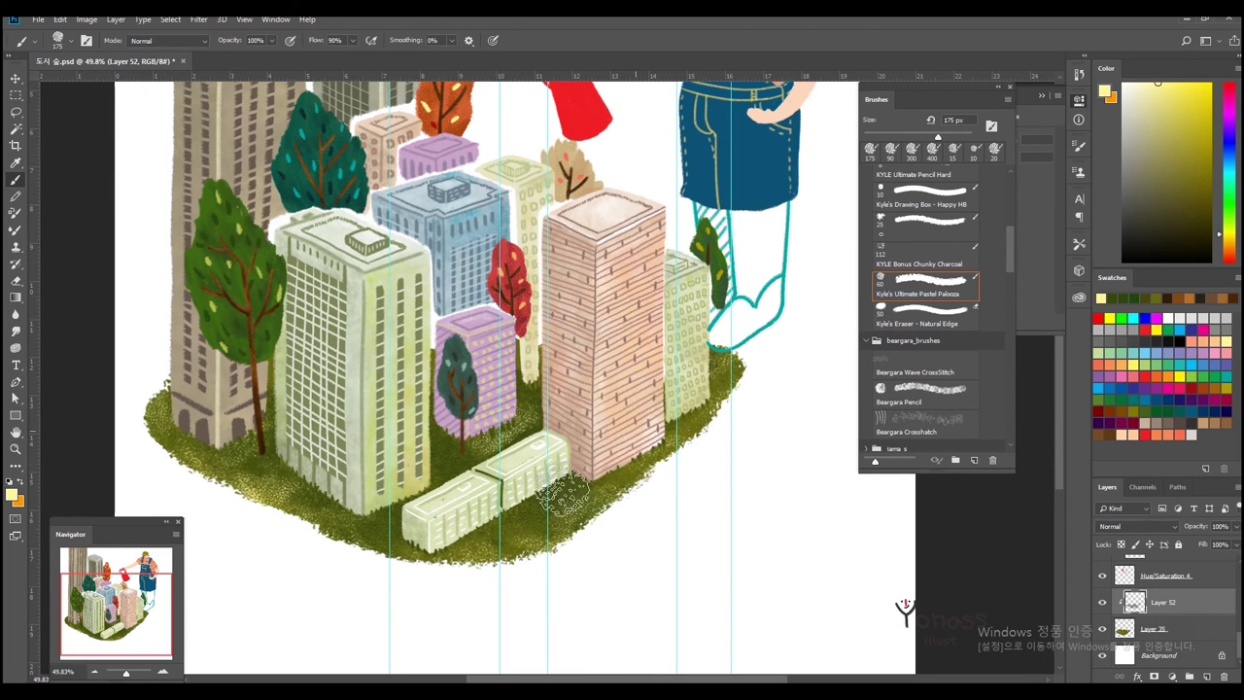
left_click(457, 401, "alt")
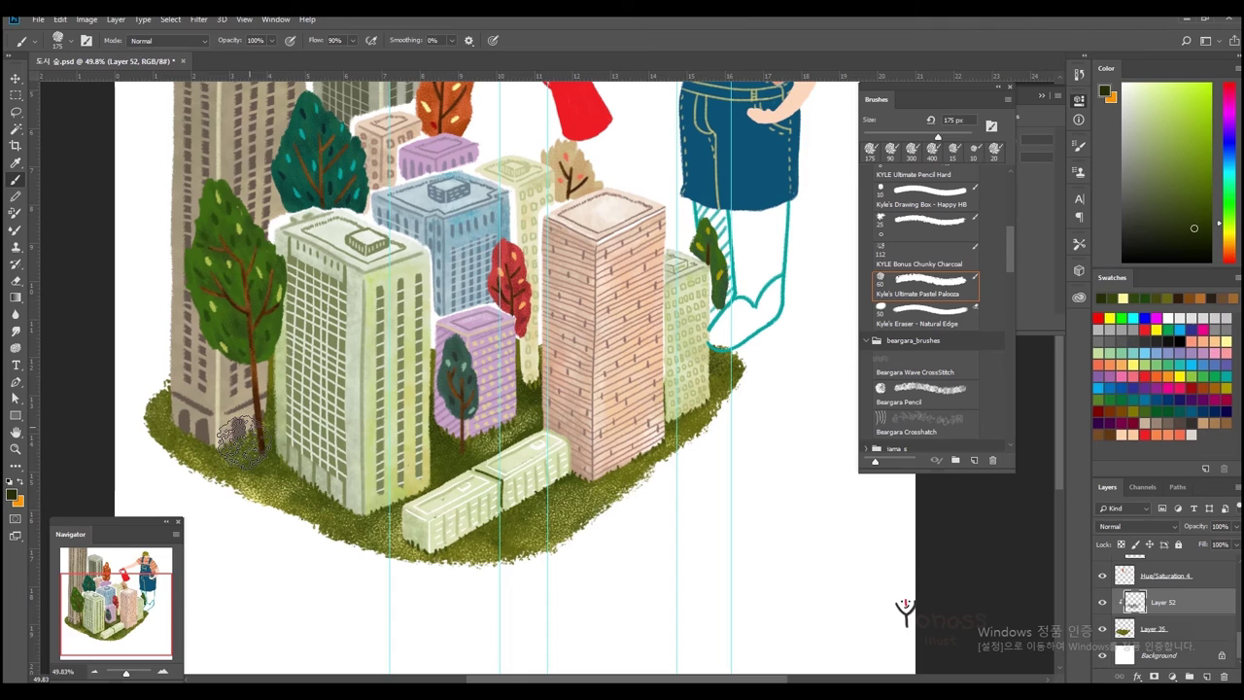
- Create two new empty layers and sample a pale yellow from the artwork
key("ctrl+shift+alt+n")
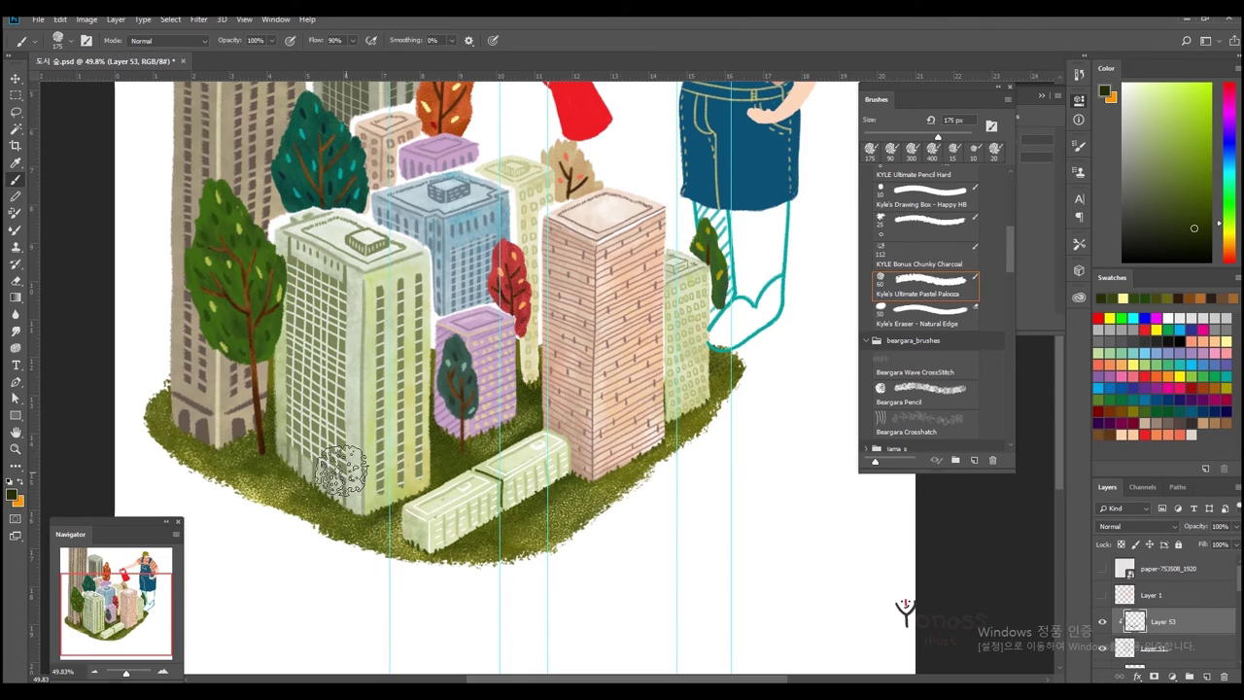
scroll(654, 451, "up", 2)
scroll(639, 454, "up", 1)
left_click(277, 496, "alt")
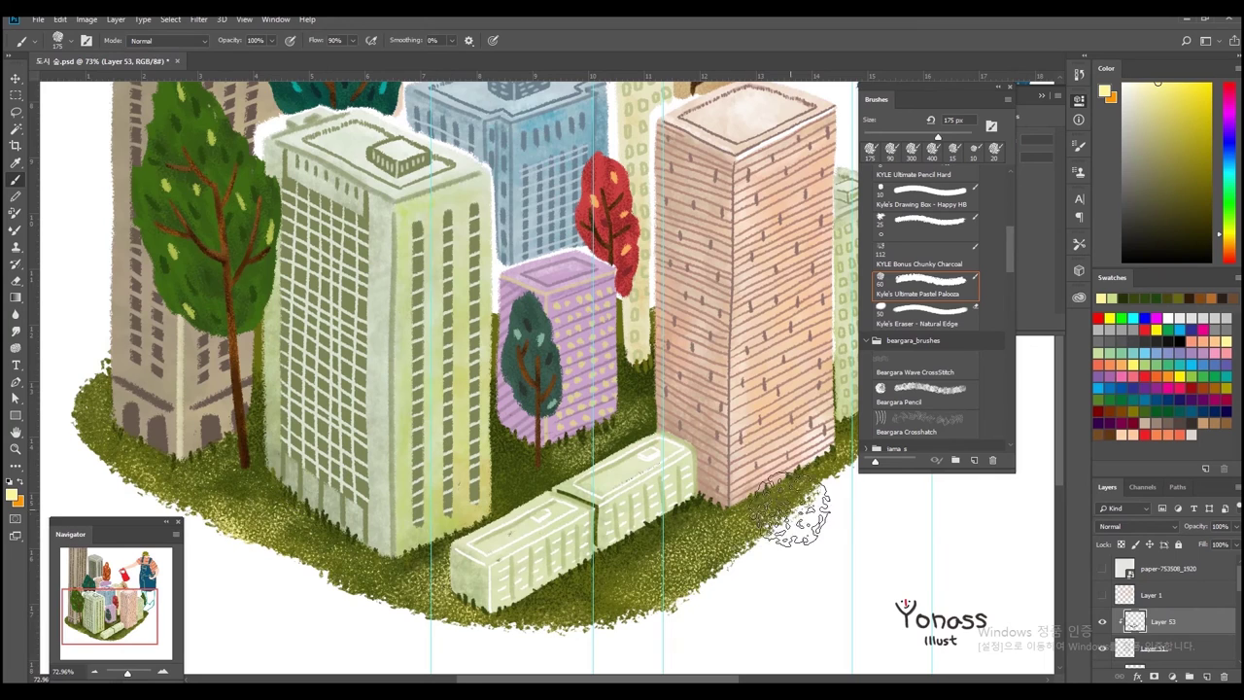
scroll(763, 544, "up", 2)
key("ctrl+shift+alt+n")
- Shrink the brush for fine dots and move across the grass around the building cluster
key("[")
key("[")
key("[")
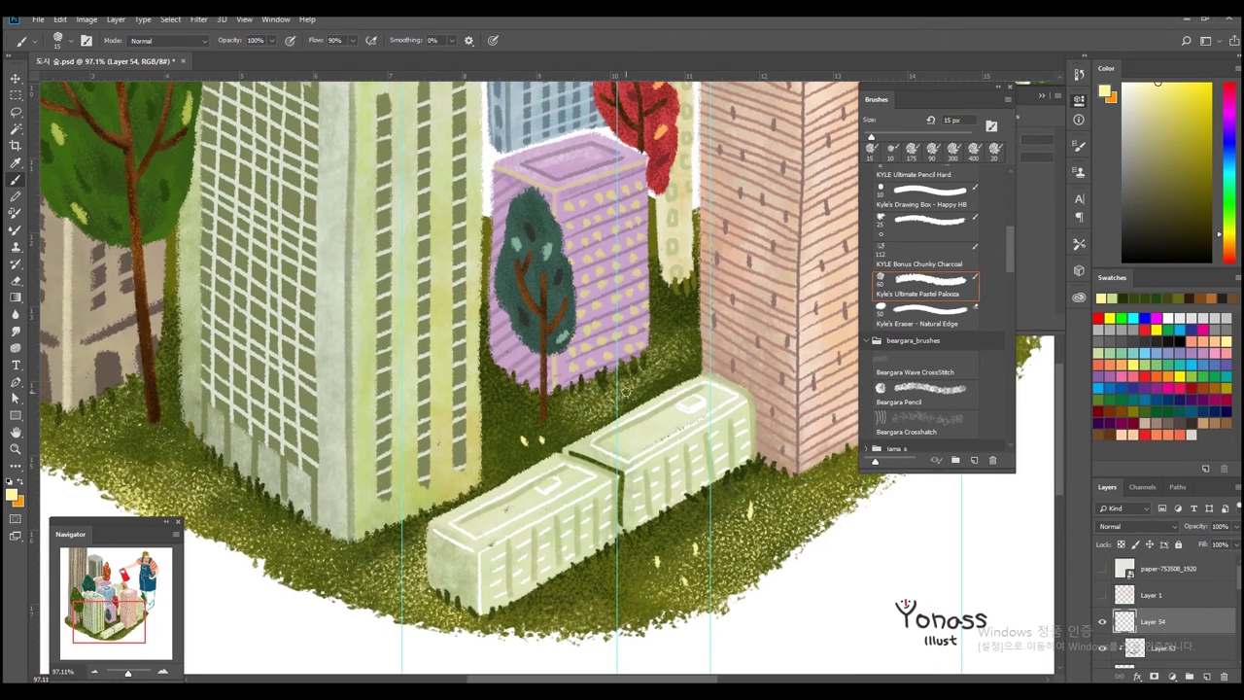
left_click_drag(692, 559, 901, 583)
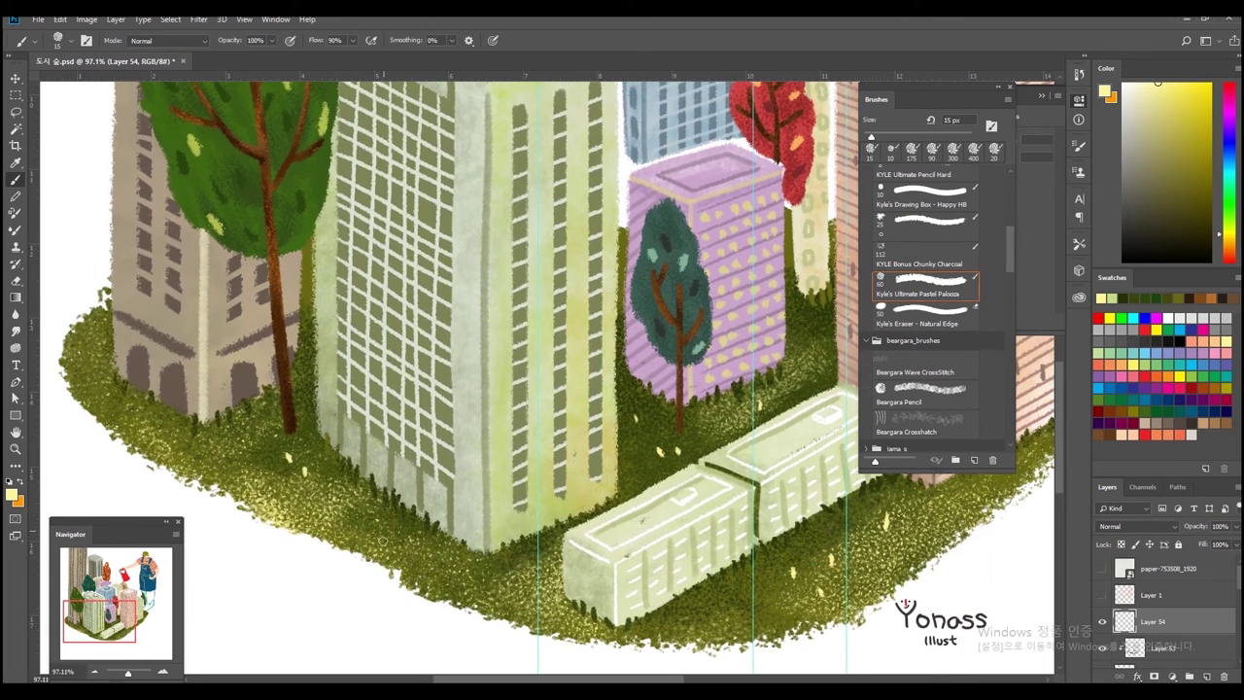
left_click_drag(320, 478, 394, 483)
left_click_drag(875, 544, 530, 562)
scroll(530, 562, "down", 2)
scroll(530, 562, "up", 3)
- Zoom out, show the 인물 and 건물 layer groups, and select Layer 8
scroll(454, 530, "up", 1)
scroll(454, 529, "down", 5)
scroll(616, 536, "up", 1)
scroll(617, 536, "down", 1)
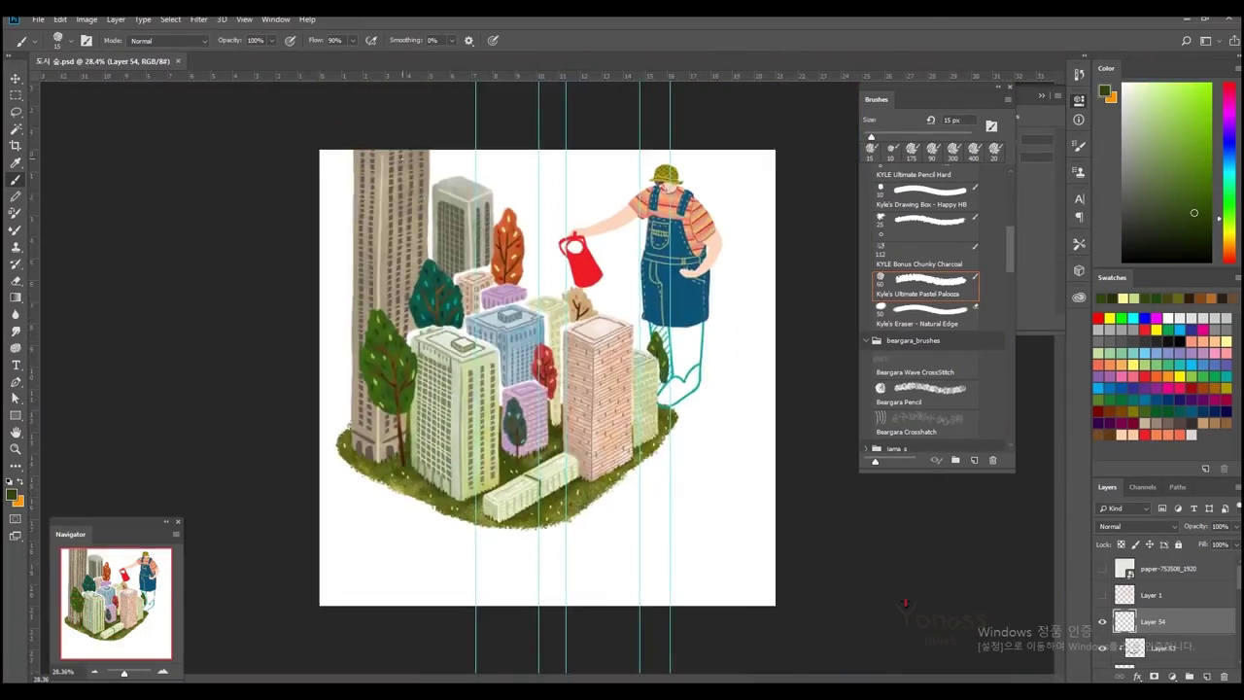
scroll(531, 344, "up", 2)
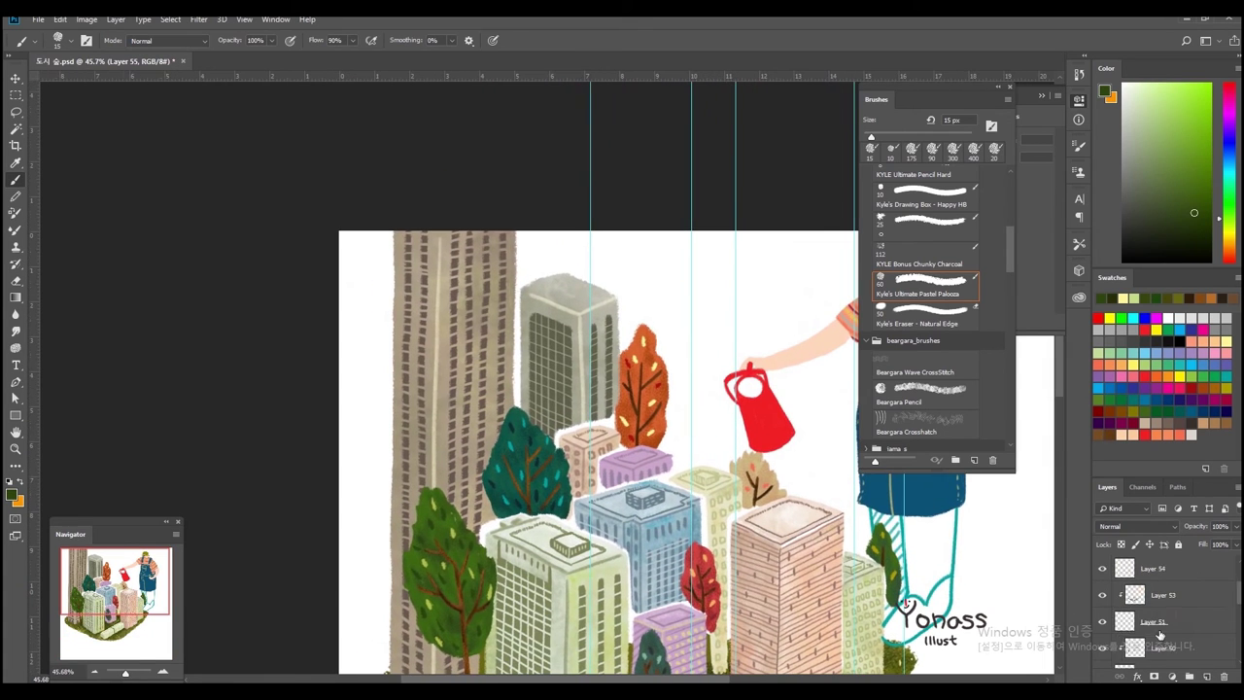
left_click(1115, 581)
left_click(530, 316, "ctrl")
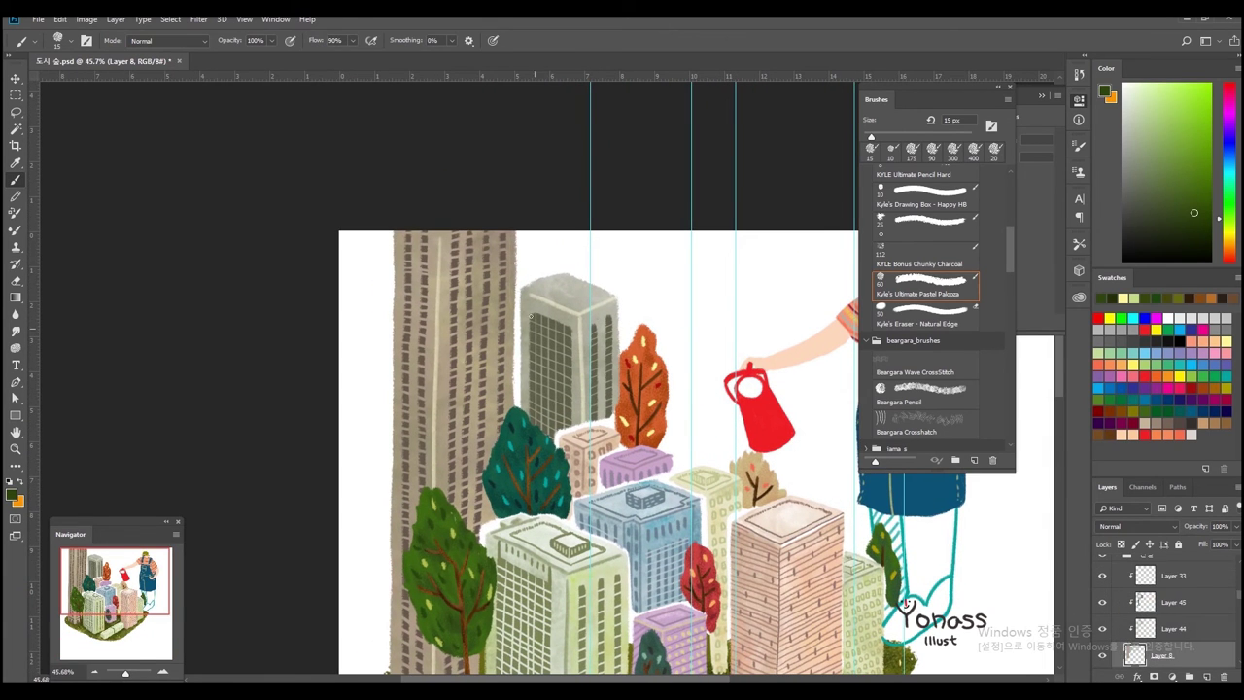
- Try a 70 px white pastel stroke across the tall building, then undo it
key("bracketright")
key("bracketright")
key("bracketright")
left_click_drag(435, 289, 515, 268)
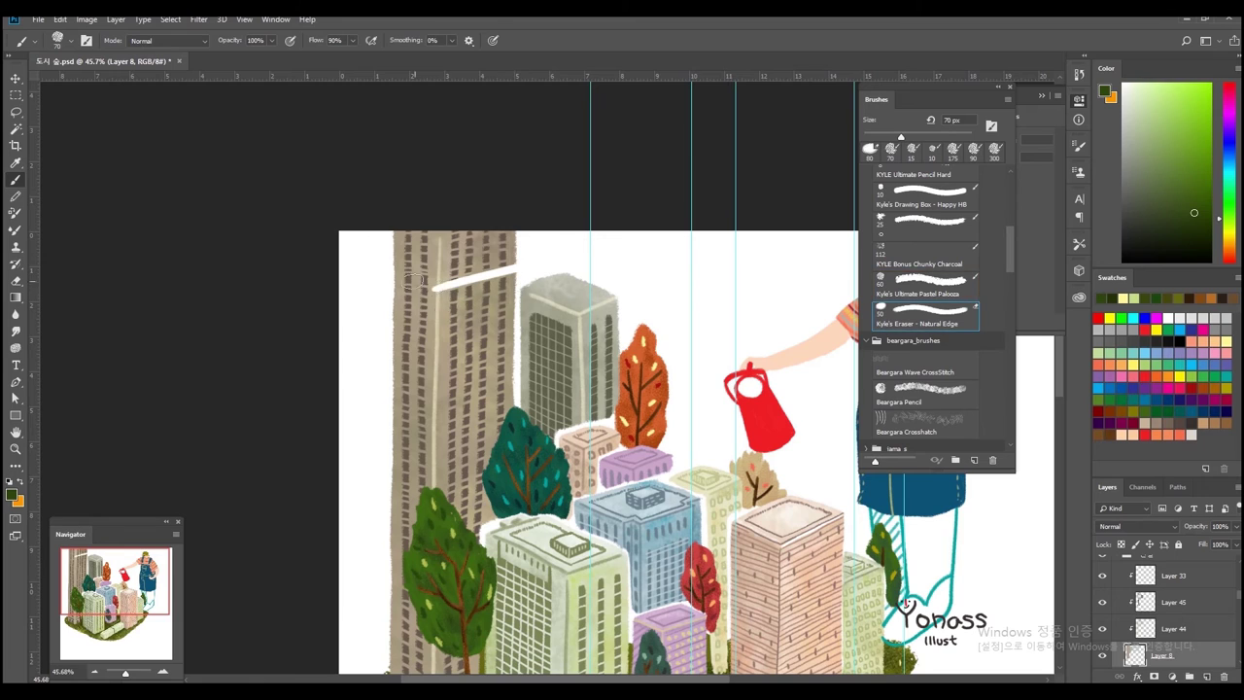
key("ctrl+z")
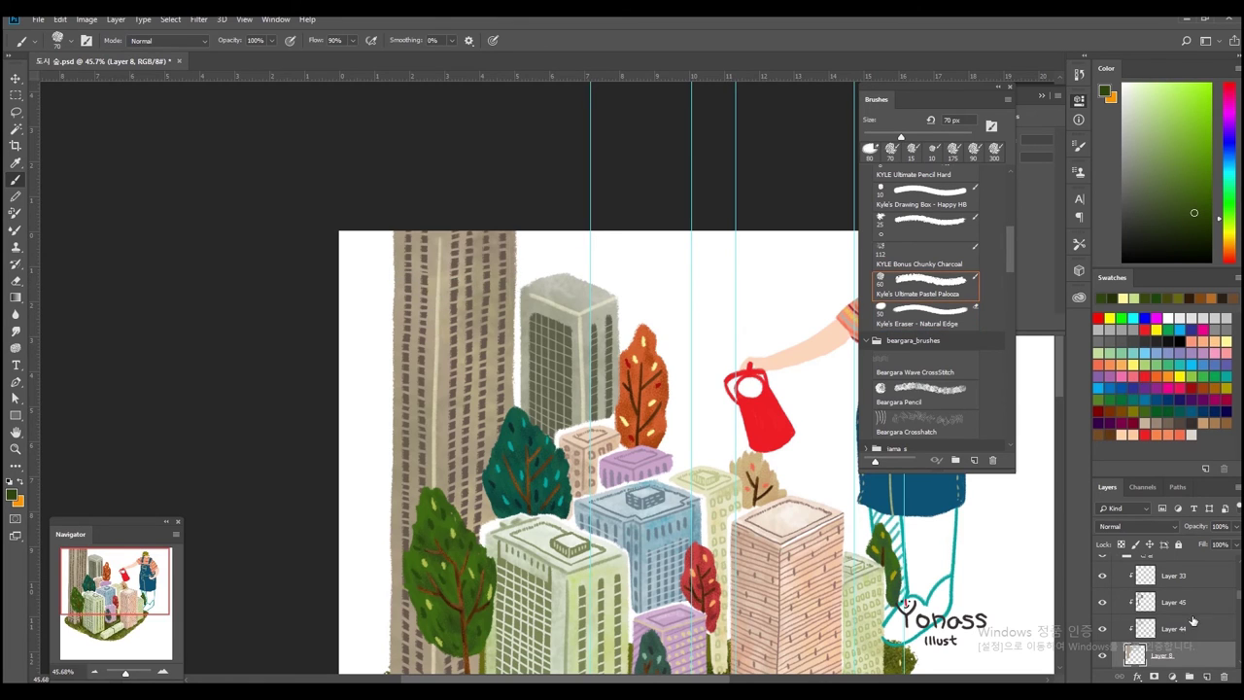
left_click(457, 270, "ctrl")
key("period")
- On Layer 33, set up the KYLE Ultimate Pencil Hard brush at 20 px
left_click(437, 253, "ctrl")
key("comma")
key("comma")
key("comma")
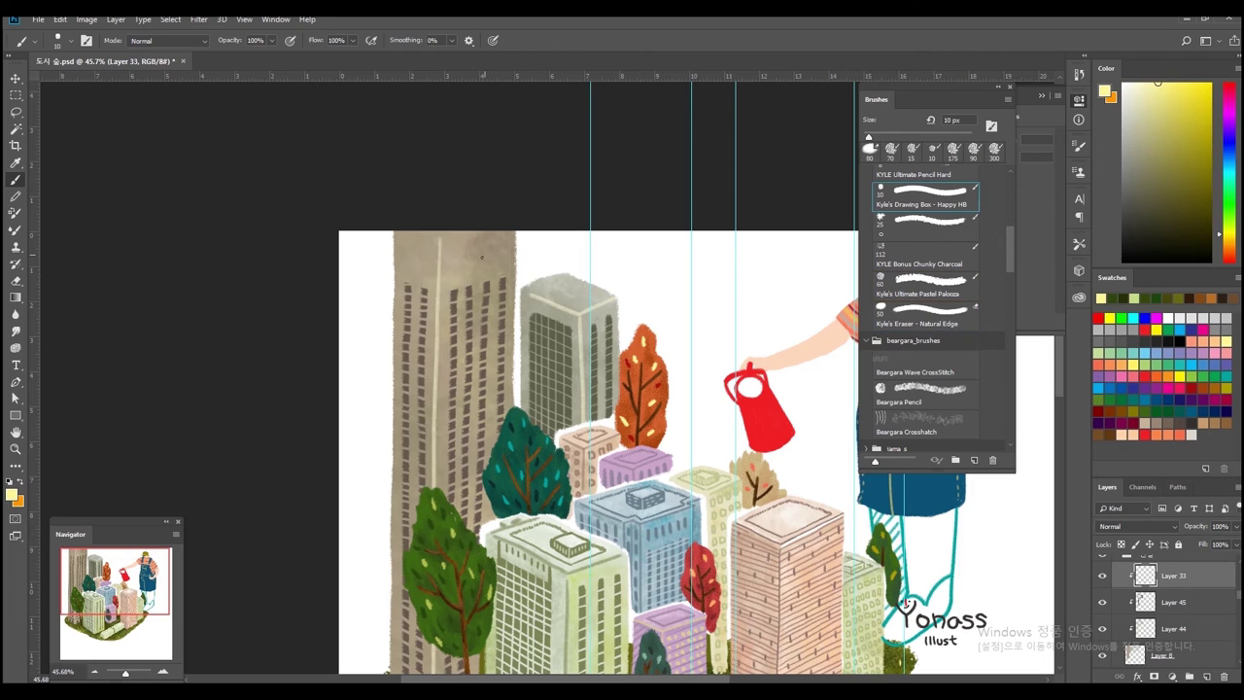
key("comma")
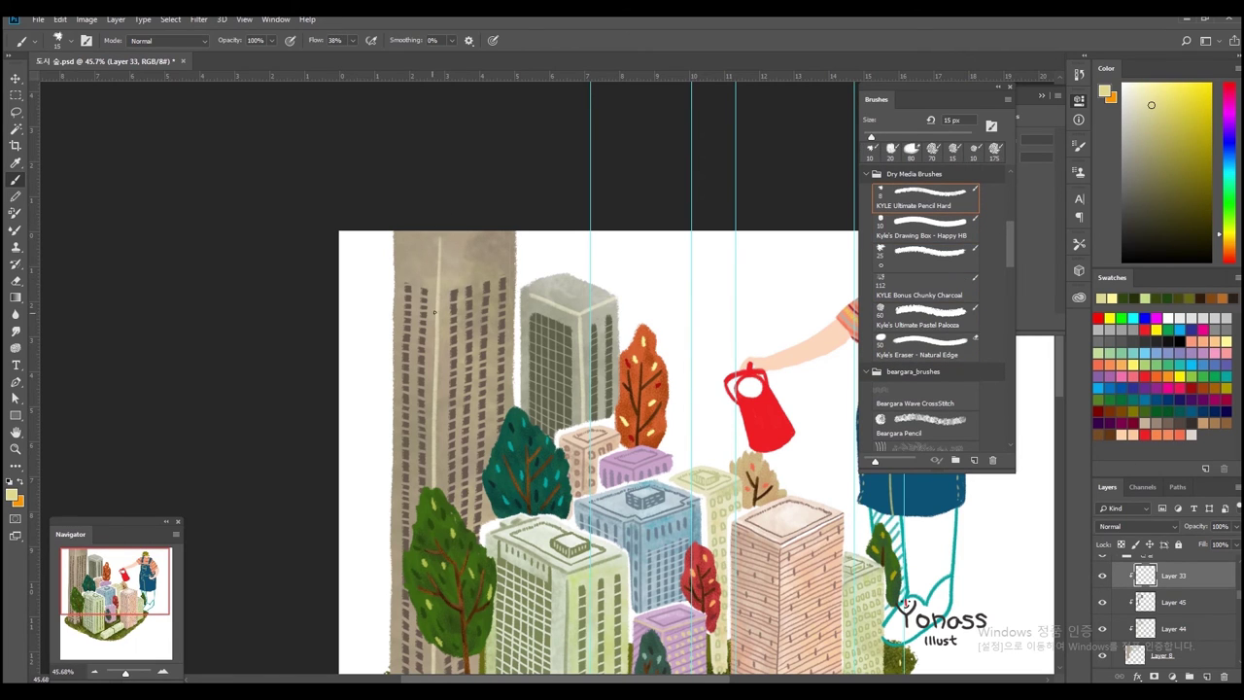
key("bracketleft")
scroll(437, 240, "down", 1)
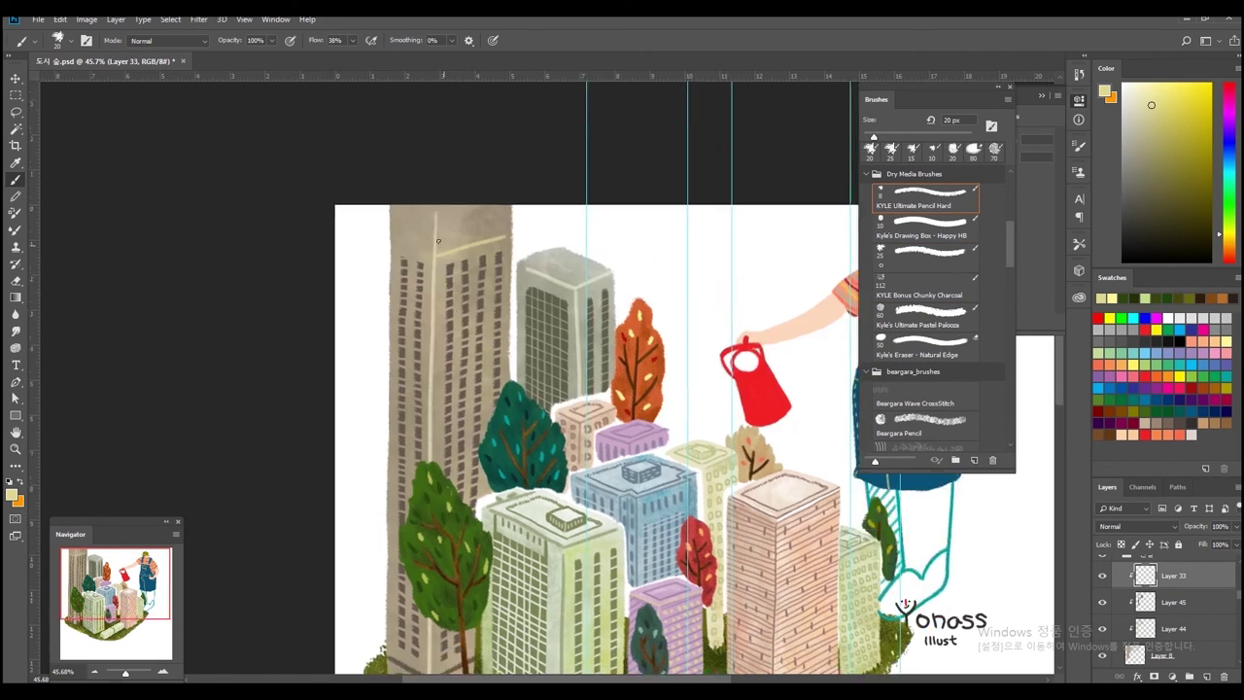
- Erase along the tall building's top edge on Layer 8 to tidy it
key("period")
key("period")
key("period")
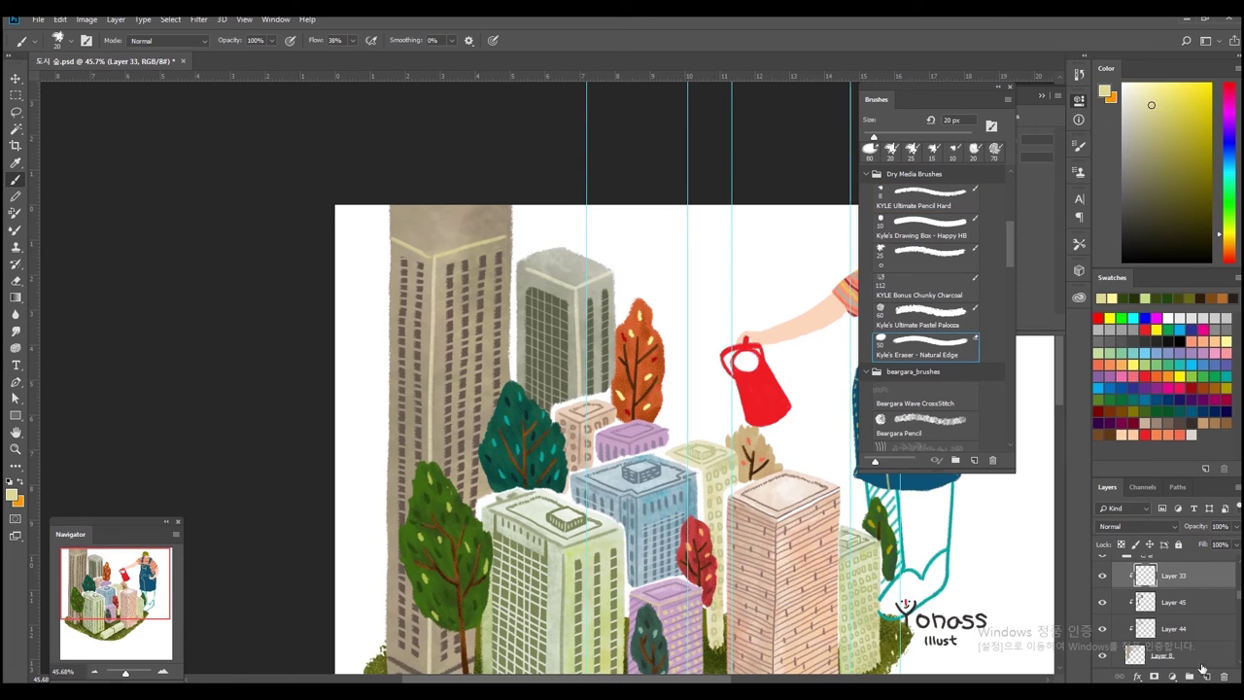
key("alt+bracketleft")
key("alt+bracketleft")
key("alt+bracketleft")
left_click_drag(463, 209, 516, 217)
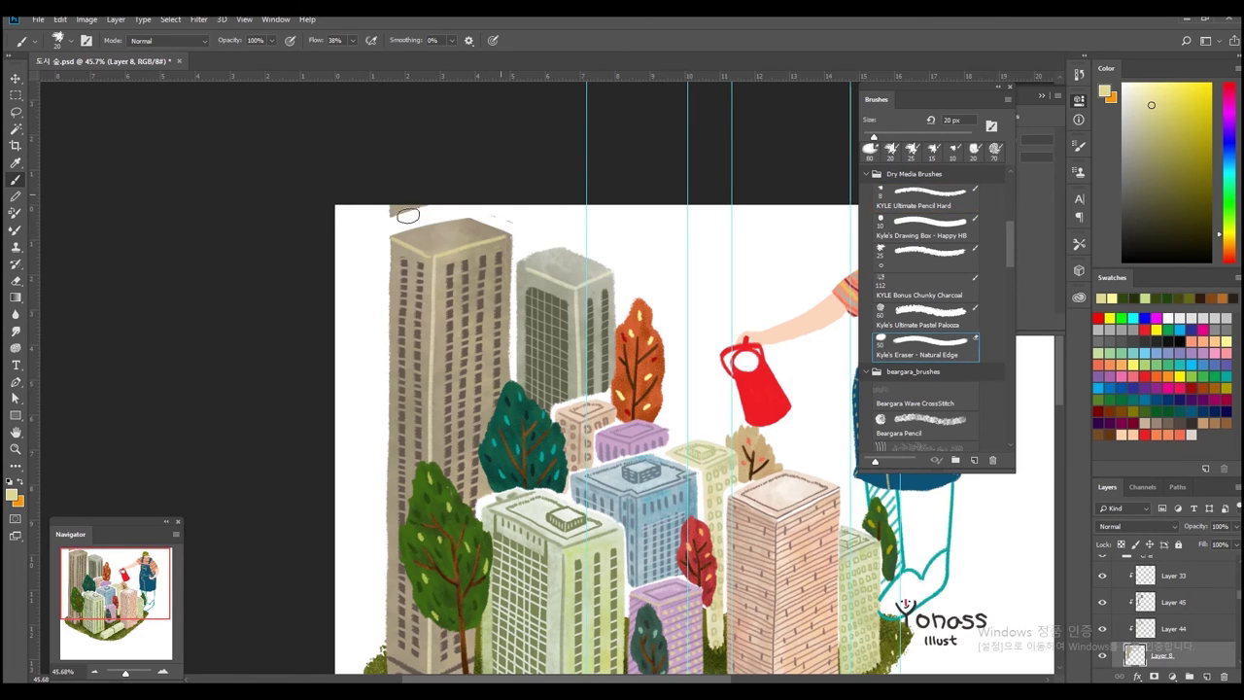
key("comma")
key("comma")
key("comma")
scroll(540, 476, "down", 2)
scroll(540, 476, "up", 1)
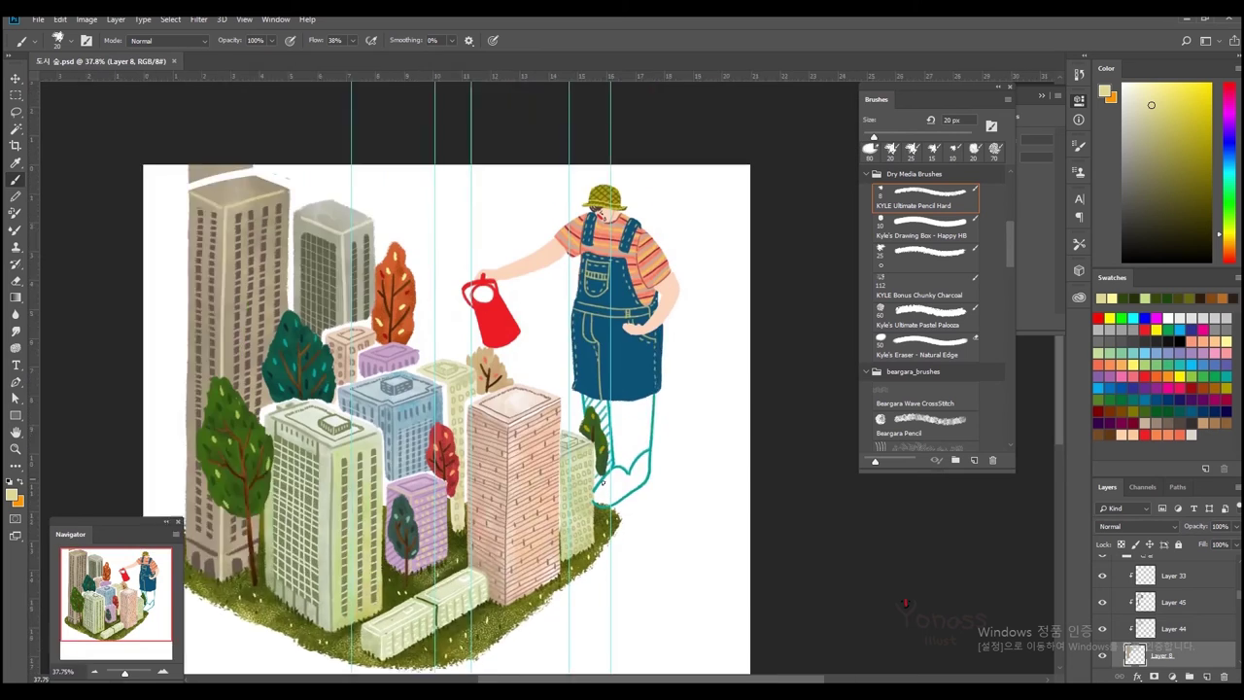
scroll(540, 476, "up", 2)
left_click(1147, 632)
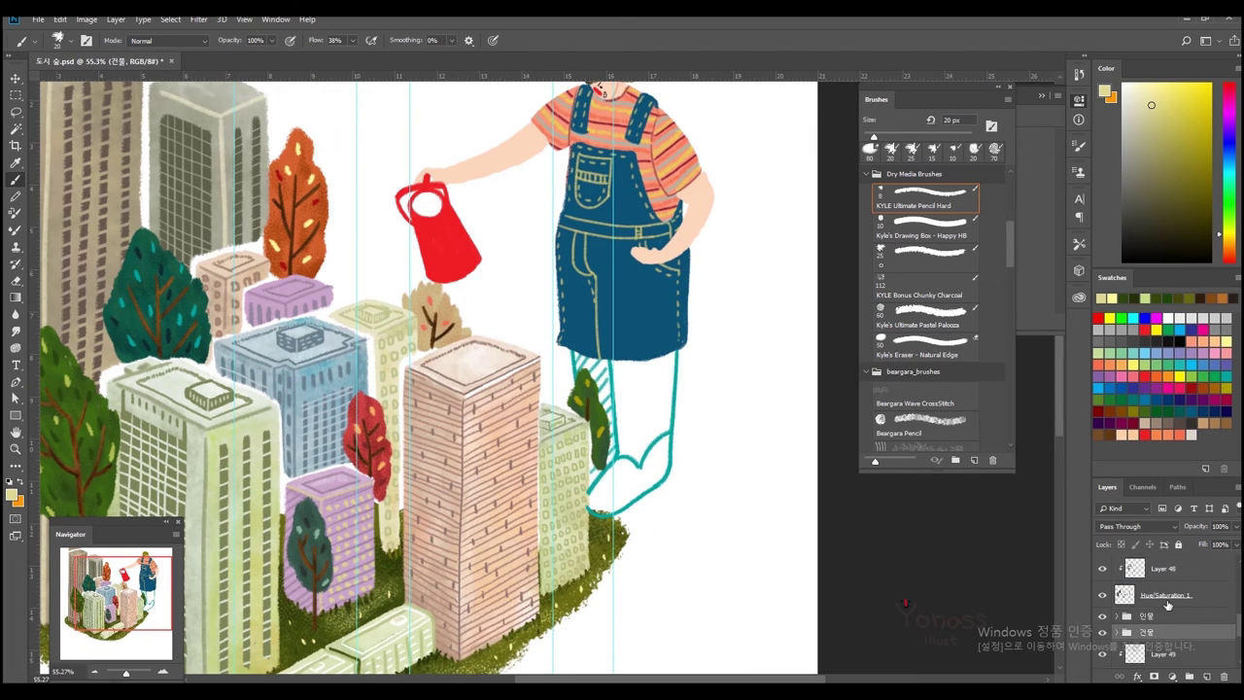
- Create a new layer group named 배경
left_click(1189, 676)
key("Return")
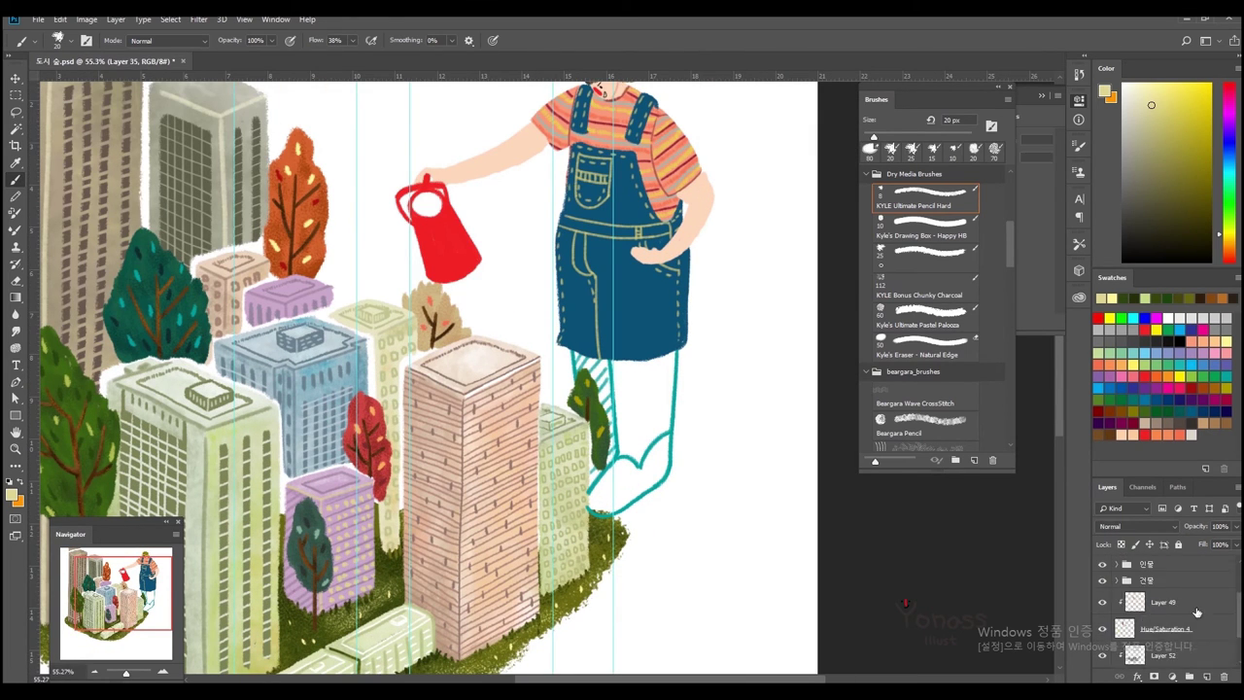
left_click(1133, 618)
left_click(1116, 601)
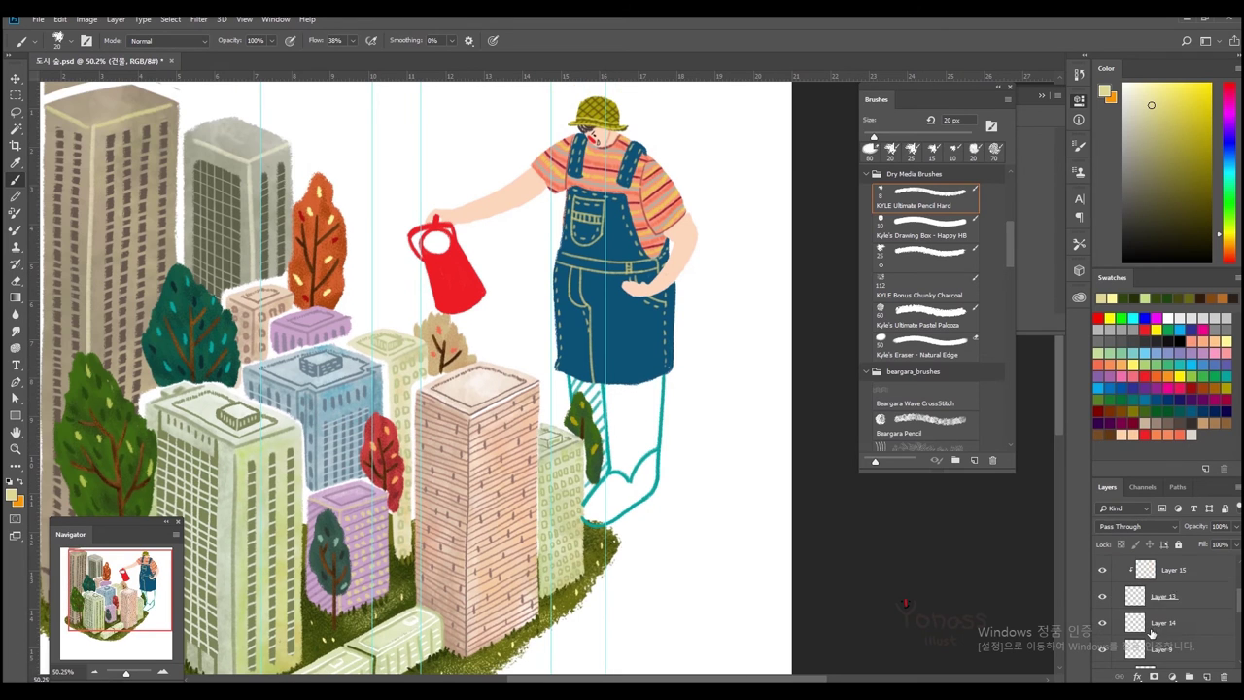
- Sample the outline's teal and paint the girl's leg and foot with a 50 px brush
scroll(652, 513, "up", 2)
left_click(583, 484, "alt")
left_click(935, 258)
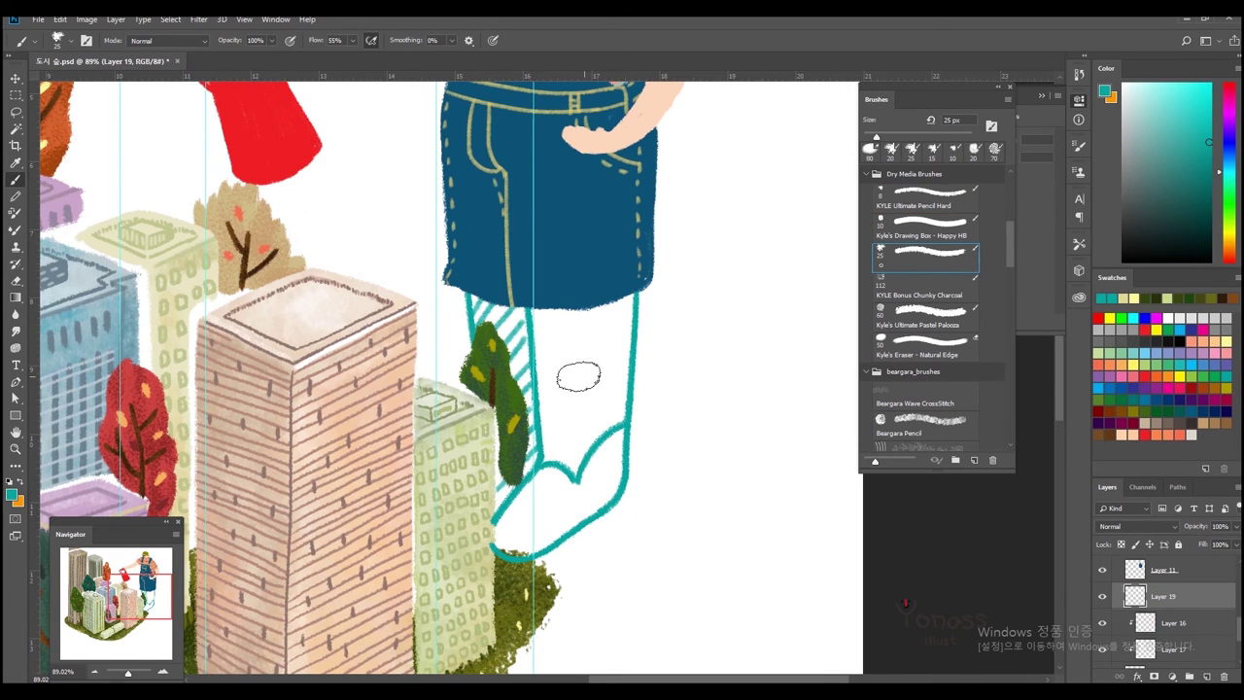
left_click_drag(553, 355, 553, 459)
key("bracketright")
key("bracketright")
key("bracketright")
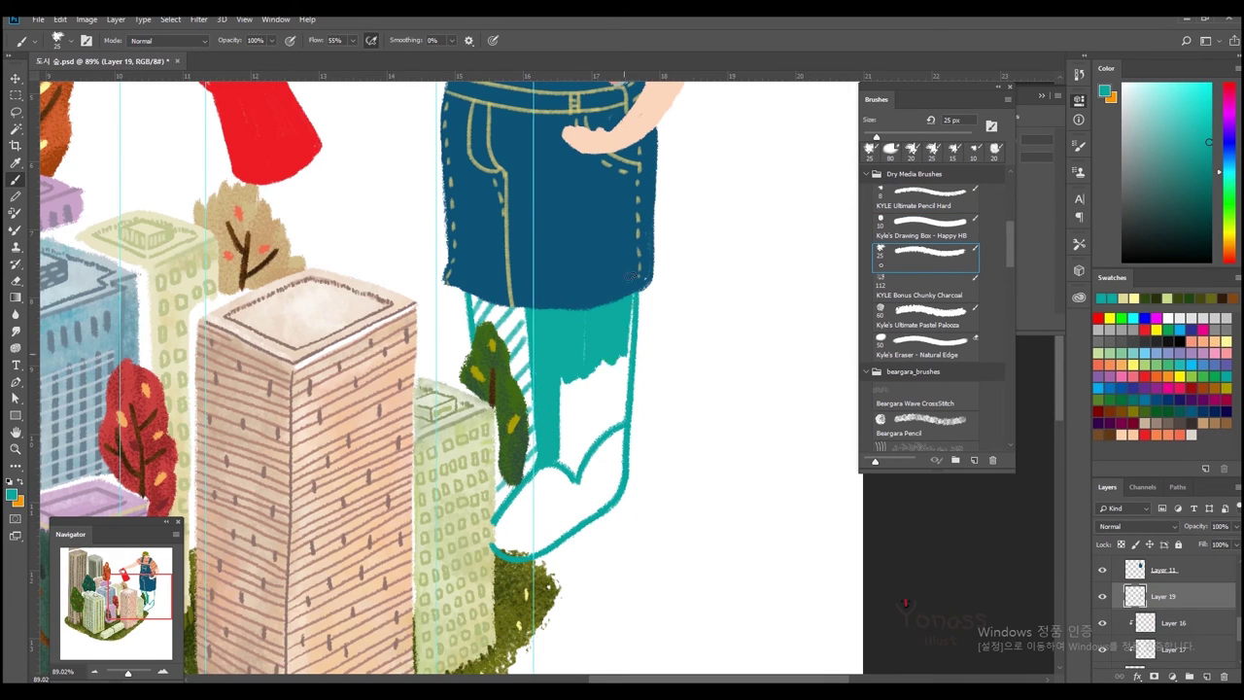
left_click_drag(538, 356, 584, 428)
mouse_move(545, 510)
left_mouse_down()
mouse_move(525, 532)
mouse_move(559, 477)
left_mouse_up()
- On Layer 19 in the 인물 group, fill the white gap in the lower leg with teal
left_click(1116, 583)
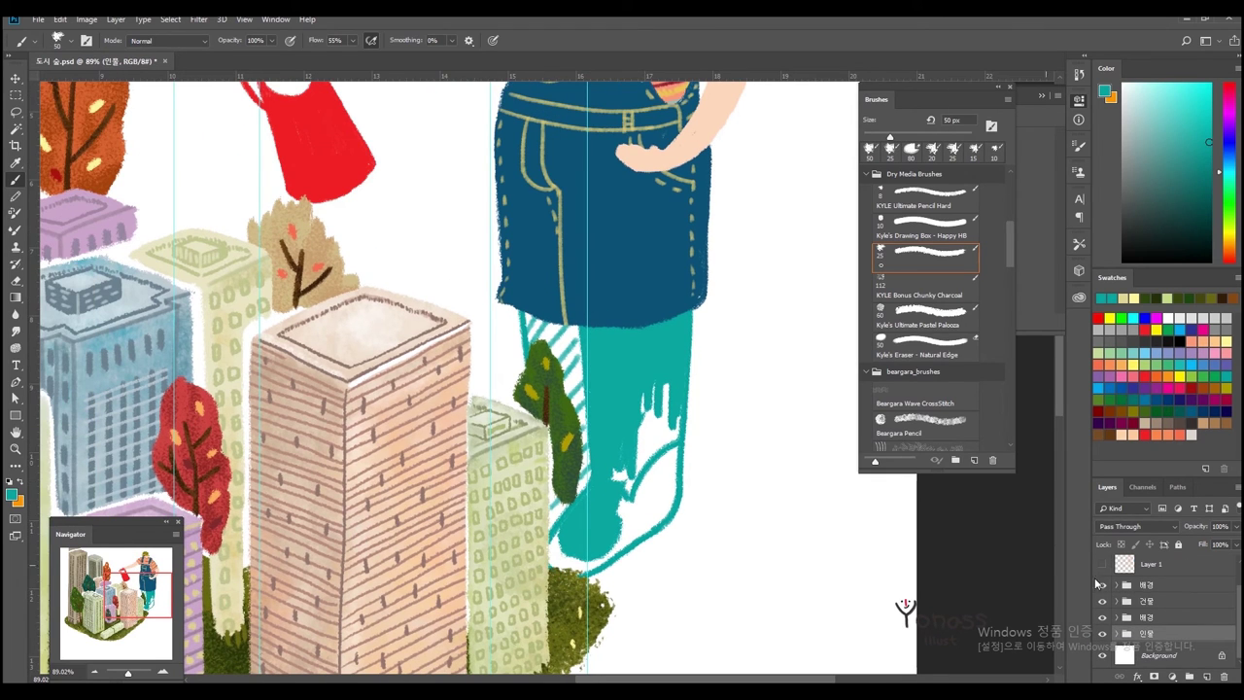
left_click(1117, 633)
left_click(1163, 656)
mouse_move(671, 389)
left_mouse_down()
mouse_move(622, 516)
mouse_move(655, 503)
left_mouse_up()
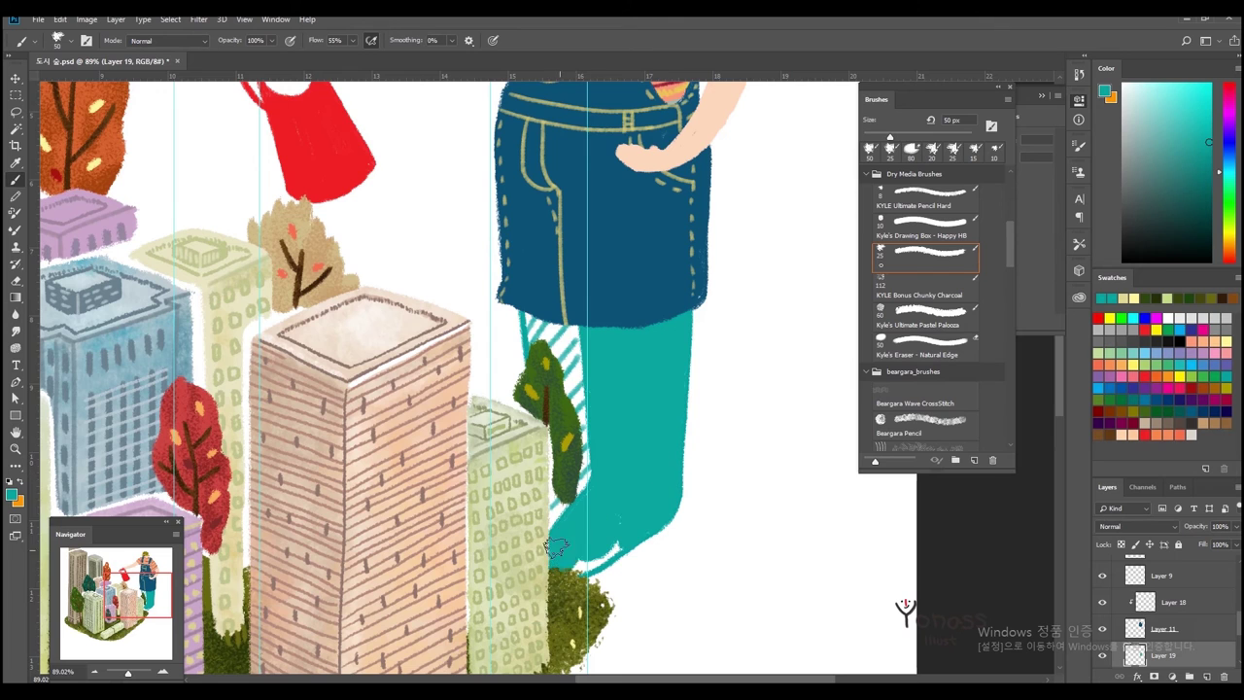
scroll(556, 549, "up", 3)
scroll(583, 389, "down", 5)
scroll(708, 236, "up", 5)
left_click(755, 325, "ctrl")
left_click(755, 325, "alt")
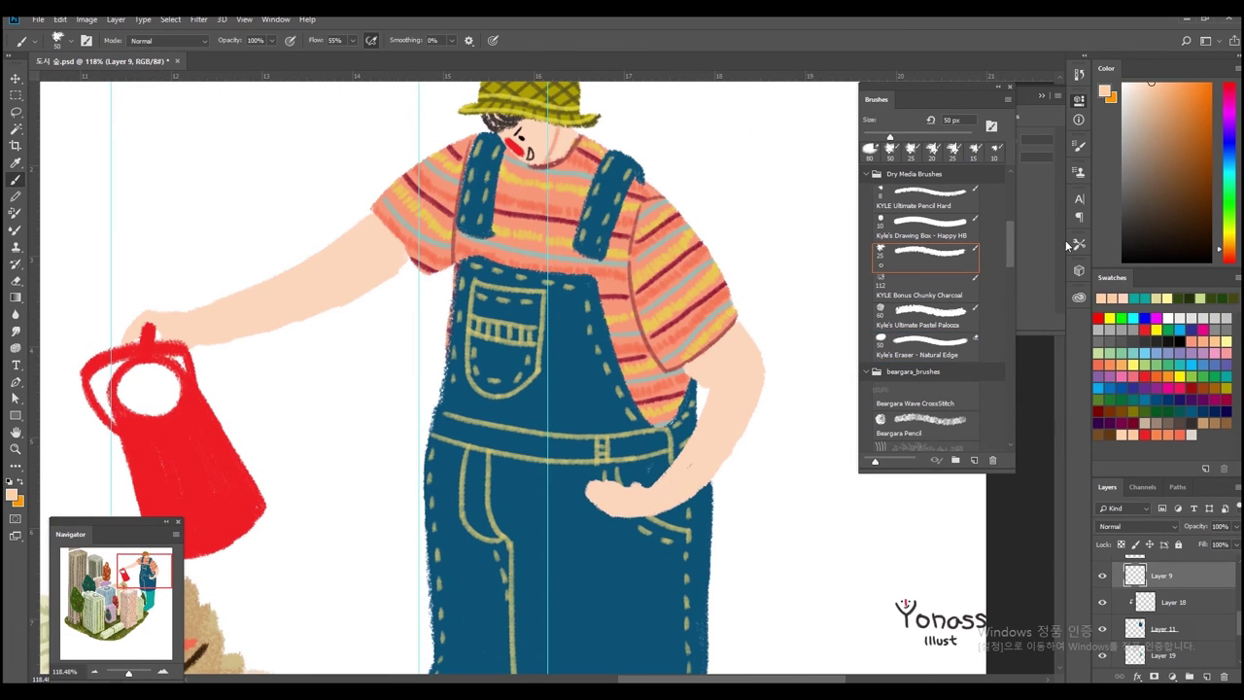
- Extend the hand's peach skin colour over the pocket with a 30 px brush
key("period")
key("period")
key("period")
key("comma")
key("comma")
key("comma")
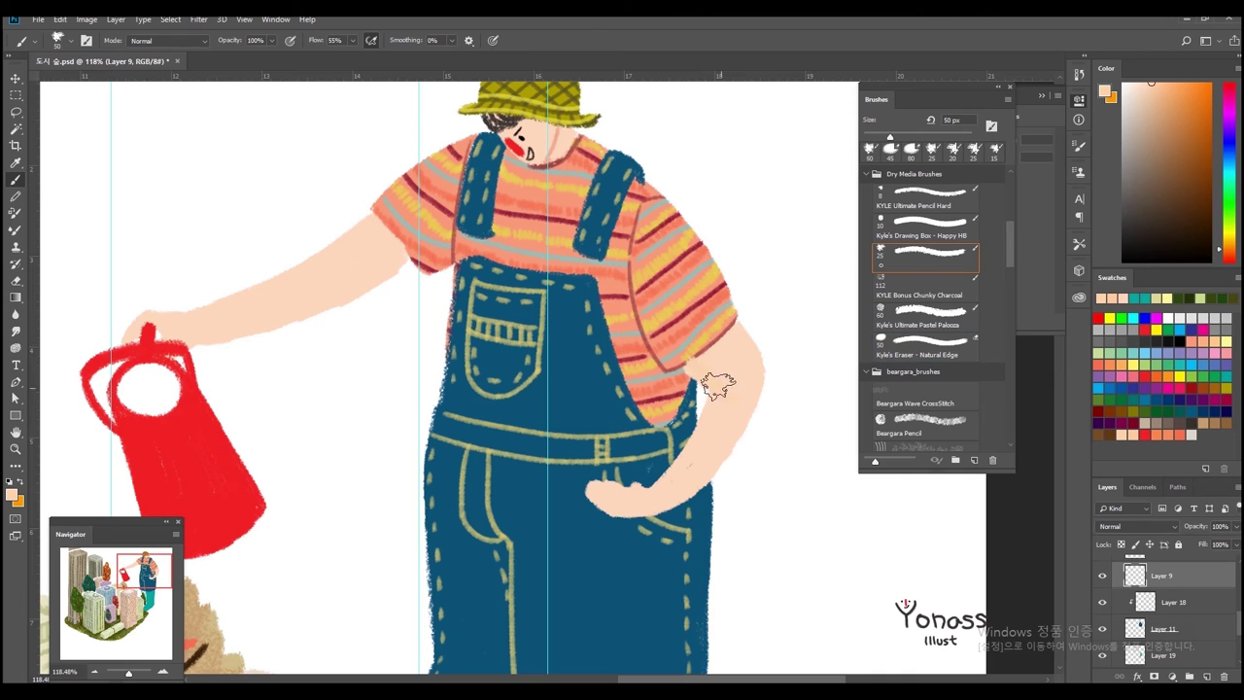
scroll(633, 437, "down", 2)
key("bracketright")
key("bracketright")
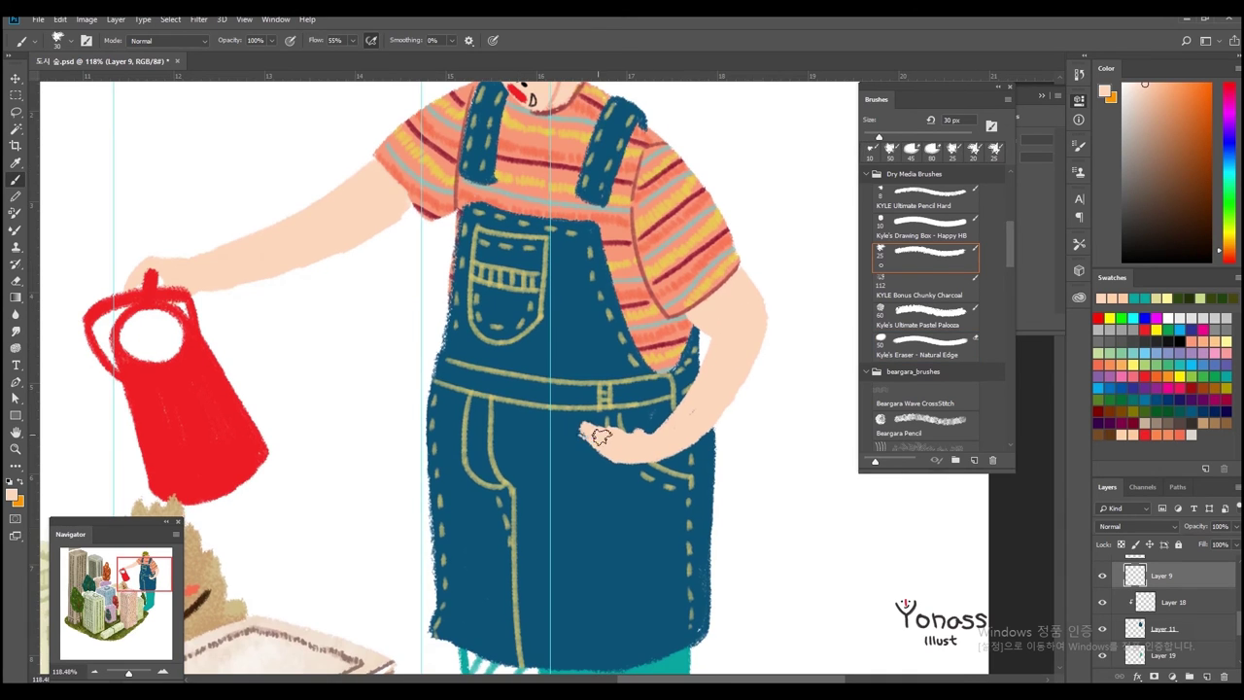
left_click_drag(605, 435, 645, 439)
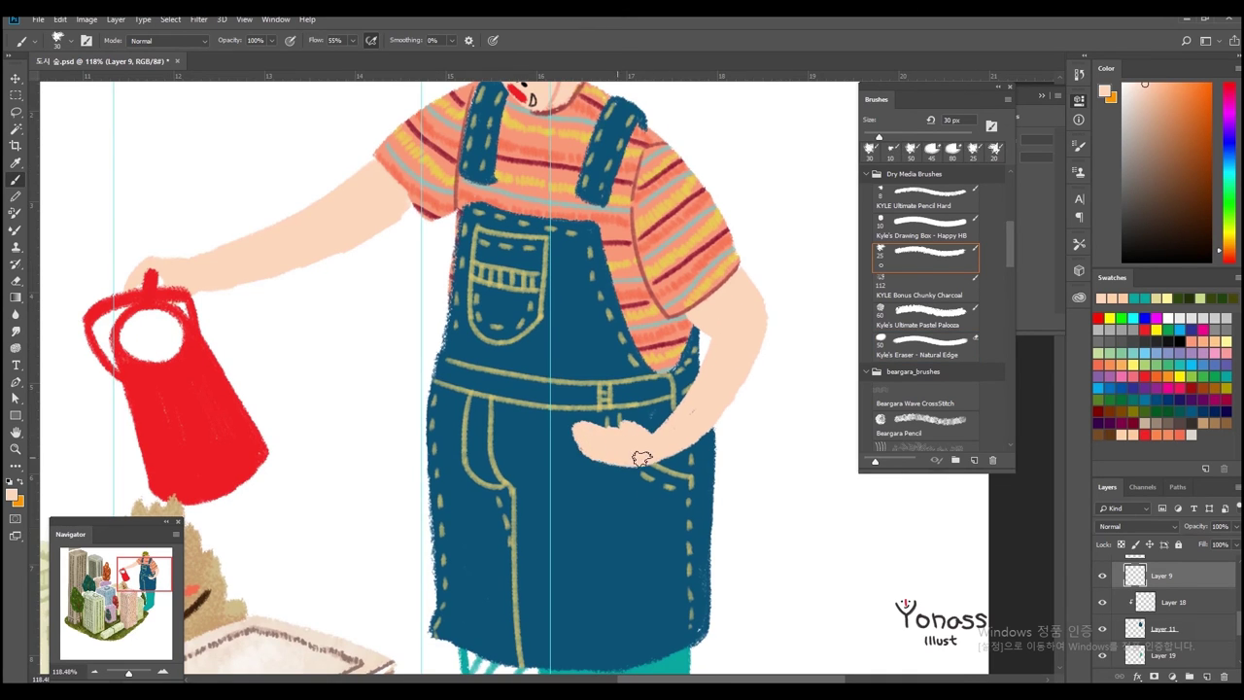
- Pan over to the watering can and make Layer 20 active
scroll(583, 428, "up", 4)
scroll(515, 389, "left", 8)
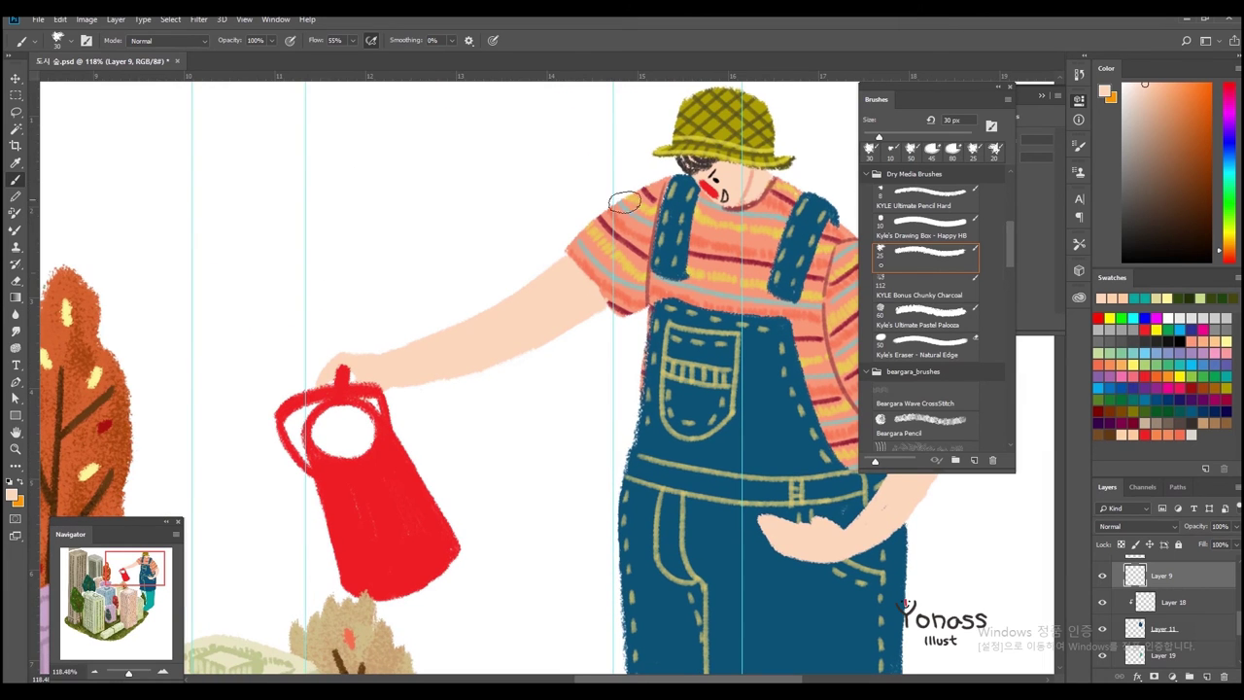
scroll(394, 362, "left", 3)
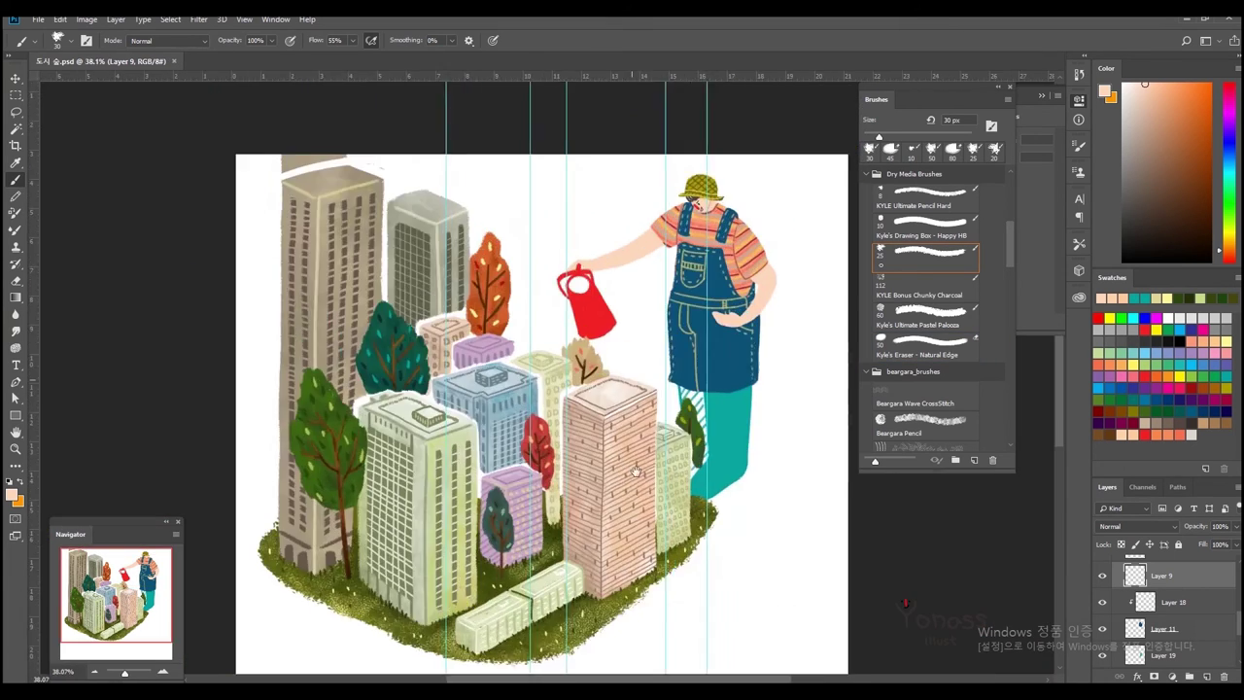
left_click_drag(443, 373, 539, 434)
left_click(1104, 570)
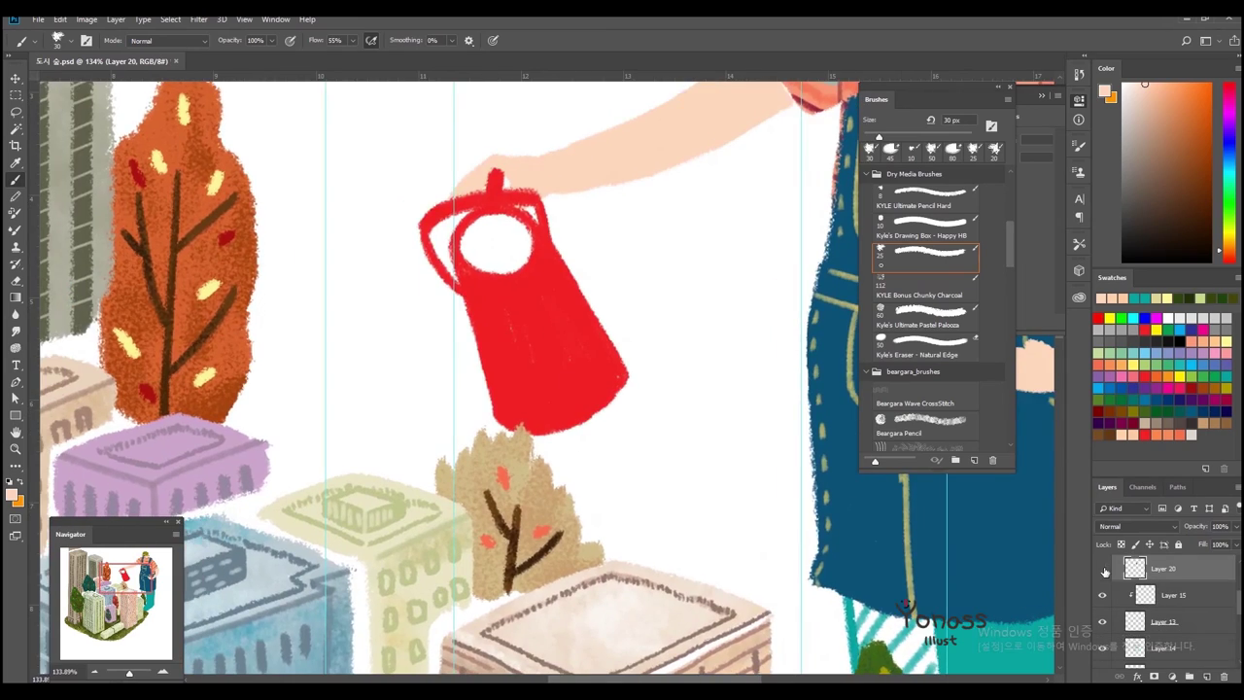
- Add a new layer and set up a slightly larger dark red hard pencil
left_click(1207, 676)
key("x")
key("comma")
key("comma")
scroll(577, 473, "up", 1)
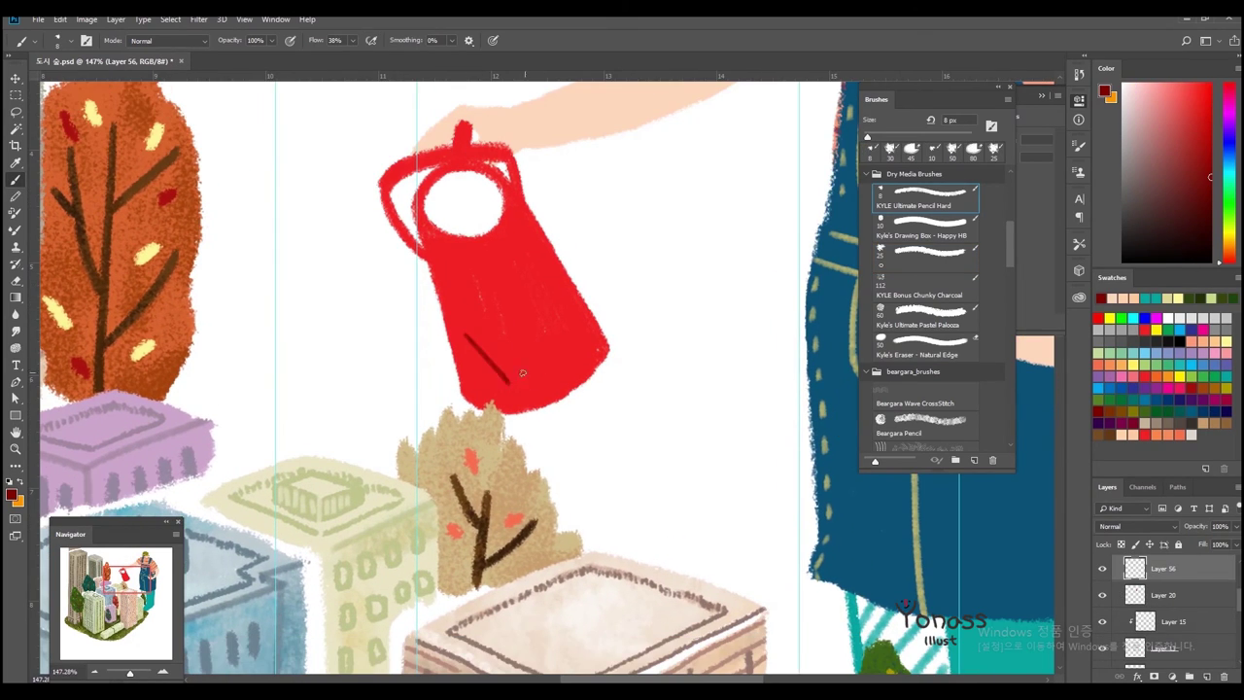
scroll(475, 319, "down", 2)
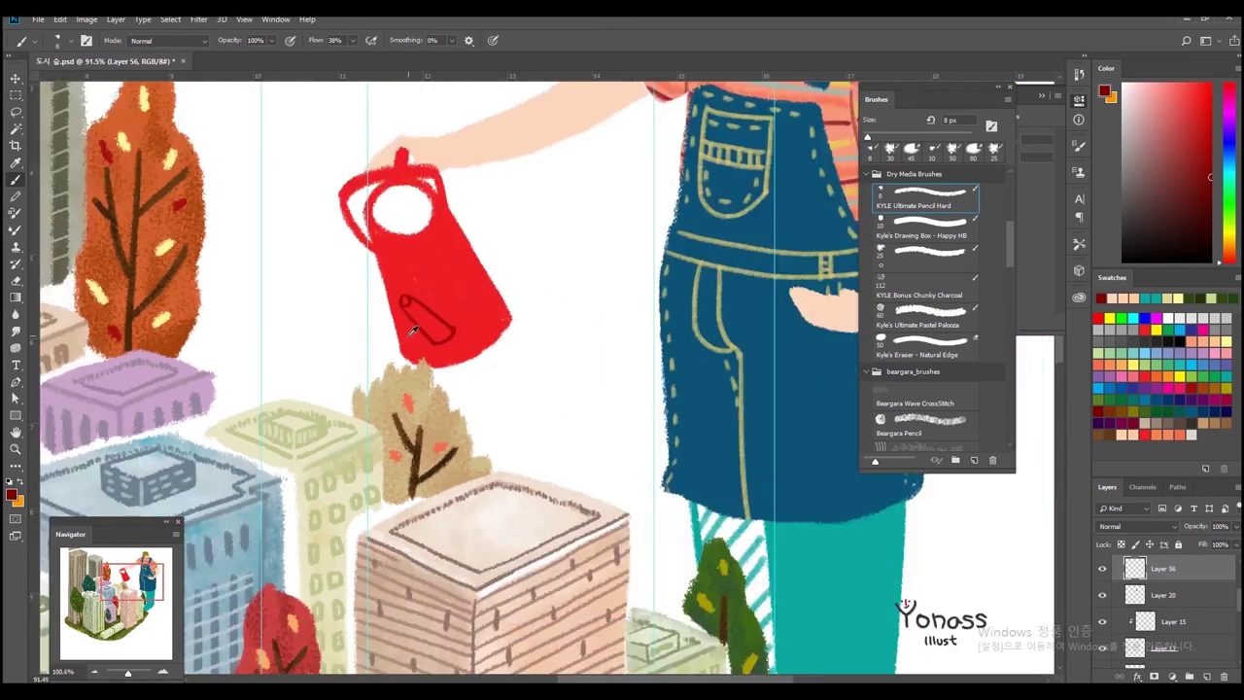
scroll(475, 328, "up", 3)
key("ctrl+z")
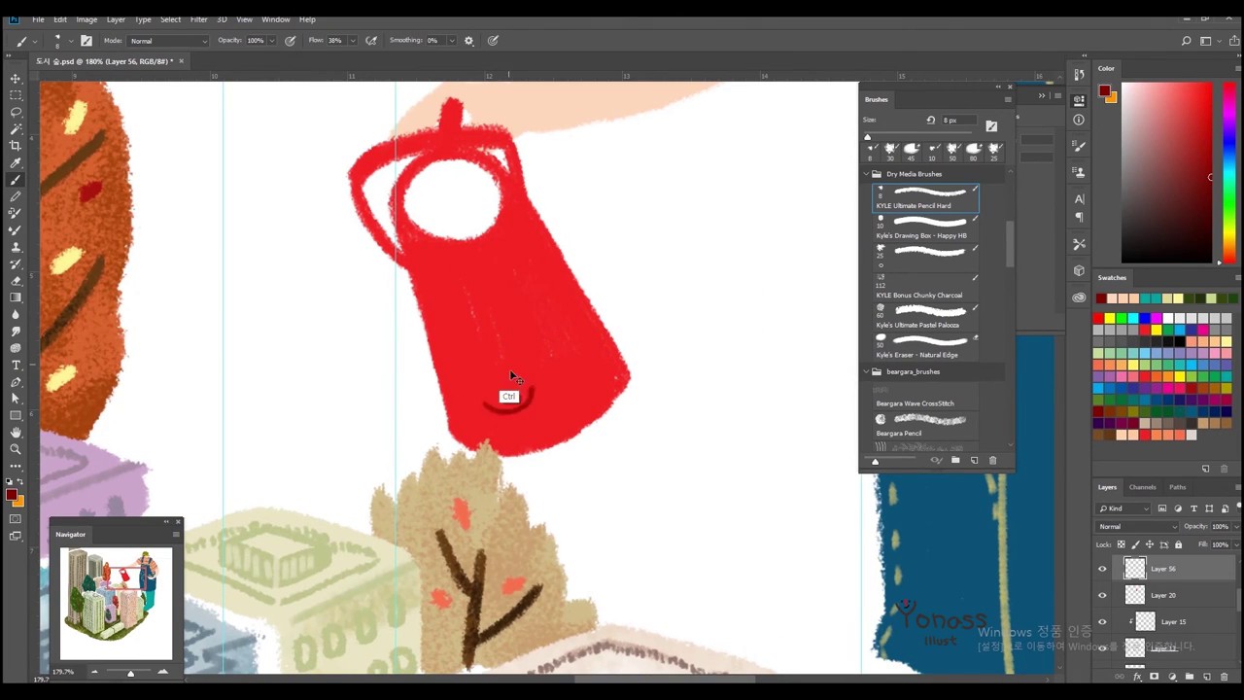
key("bracketright")
key("ctrl+z")
- Draw both sides of the can's dark red handle slot, redoing stray strokes
mouse_move(506, 422)
left_mouse_down()
mouse_move(465, 335)
mouse_move(511, 425)
left_mouse_up()
key("ctrl+z")
left_click_drag(468, 332, 531, 422)
key("ctrl+z")
left_click_drag(466, 331, 540, 407)
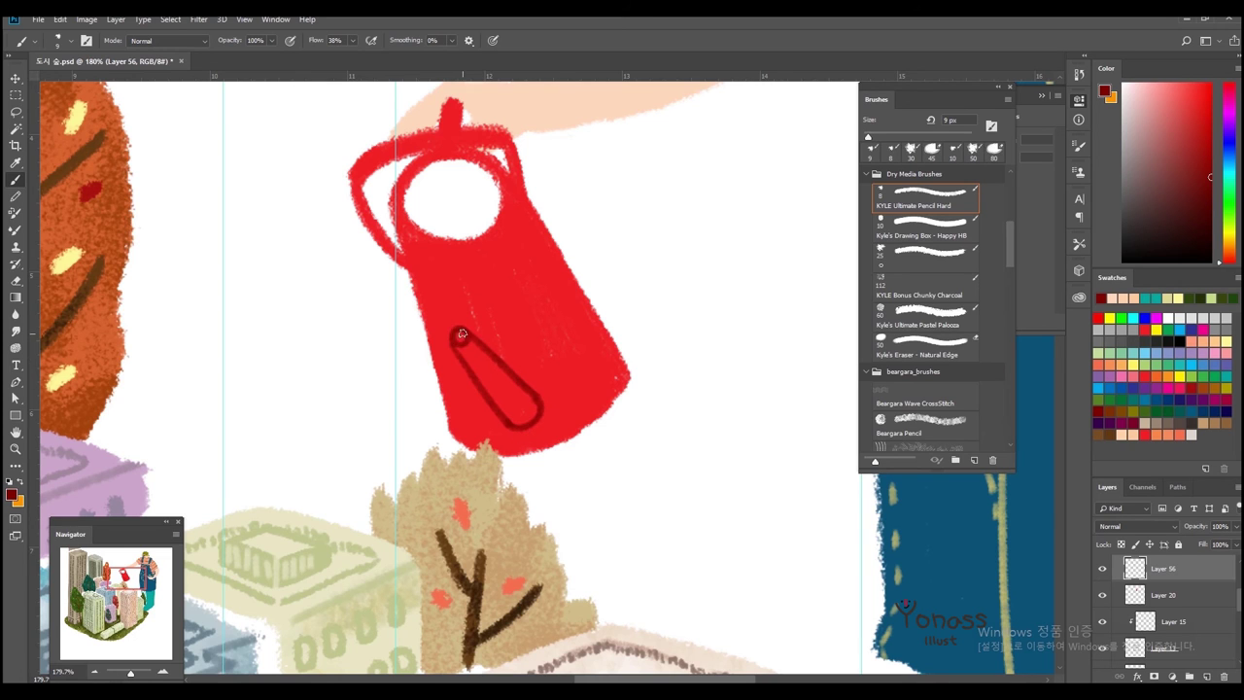
left_click_drag(460, 334, 491, 353)
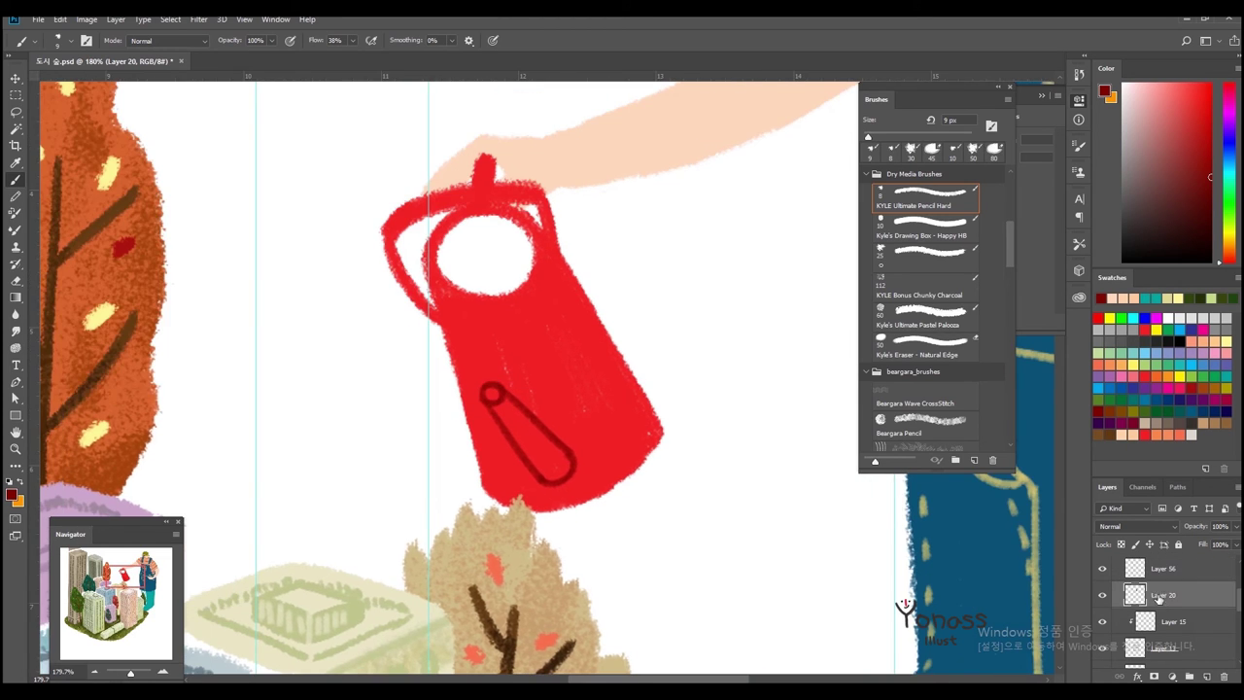
- Fill the can's opening dark brown with blue water at its bottom, using the 25 px brush
key("period")
key("period")
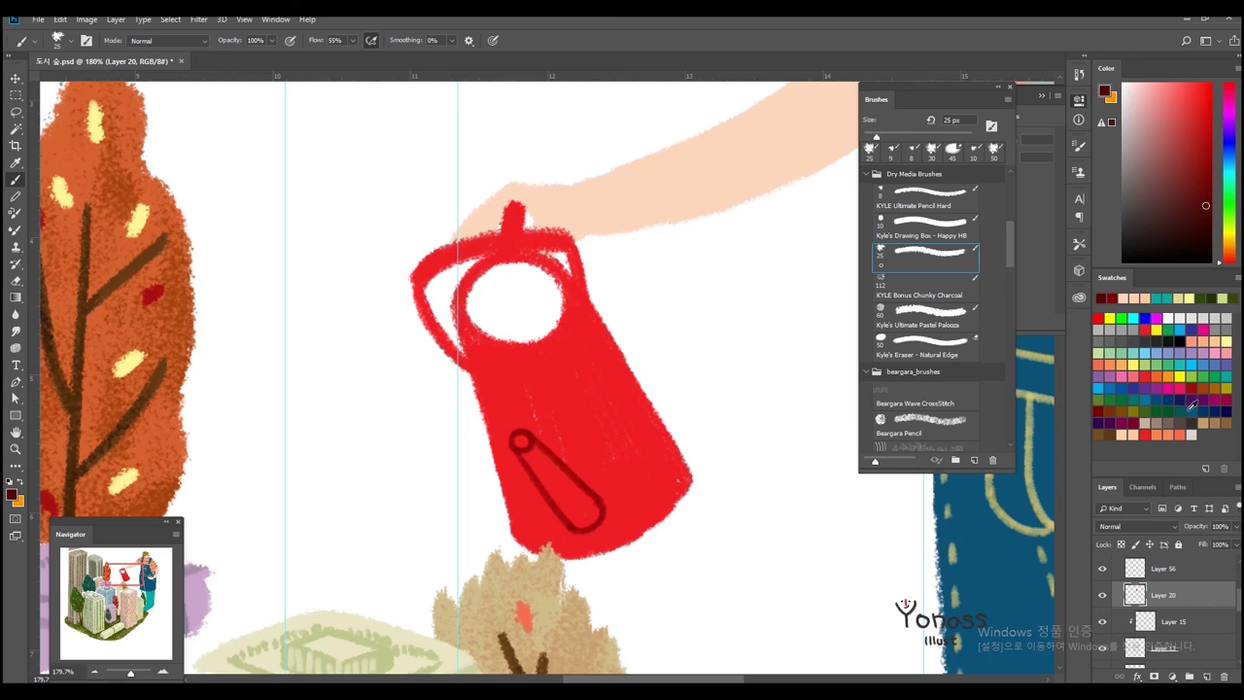
left_click(1184, 401)
left_click_drag(501, 313, 559, 331)
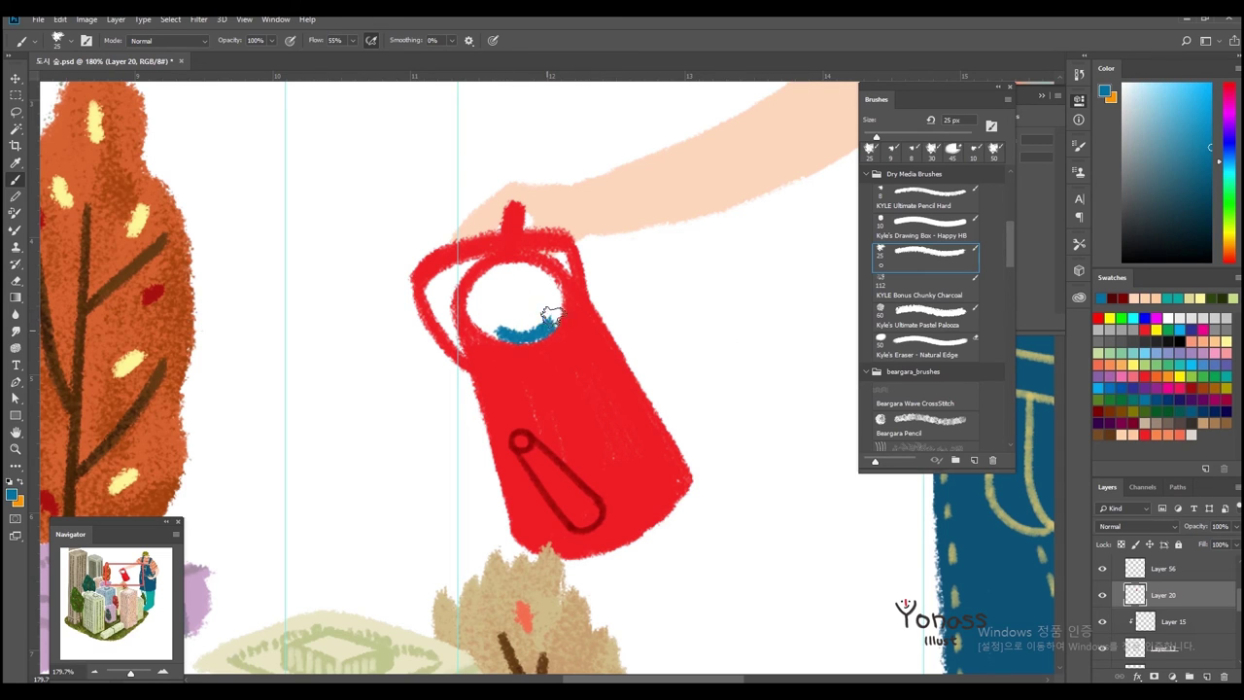
key("ctrl+z")
mouse_move(515, 291)
left_mouse_down()
mouse_move(477, 306)
mouse_move(520, 279)
mouse_move(486, 313)
mouse_move(562, 324)
left_mouse_up()
left_click(1185, 400)
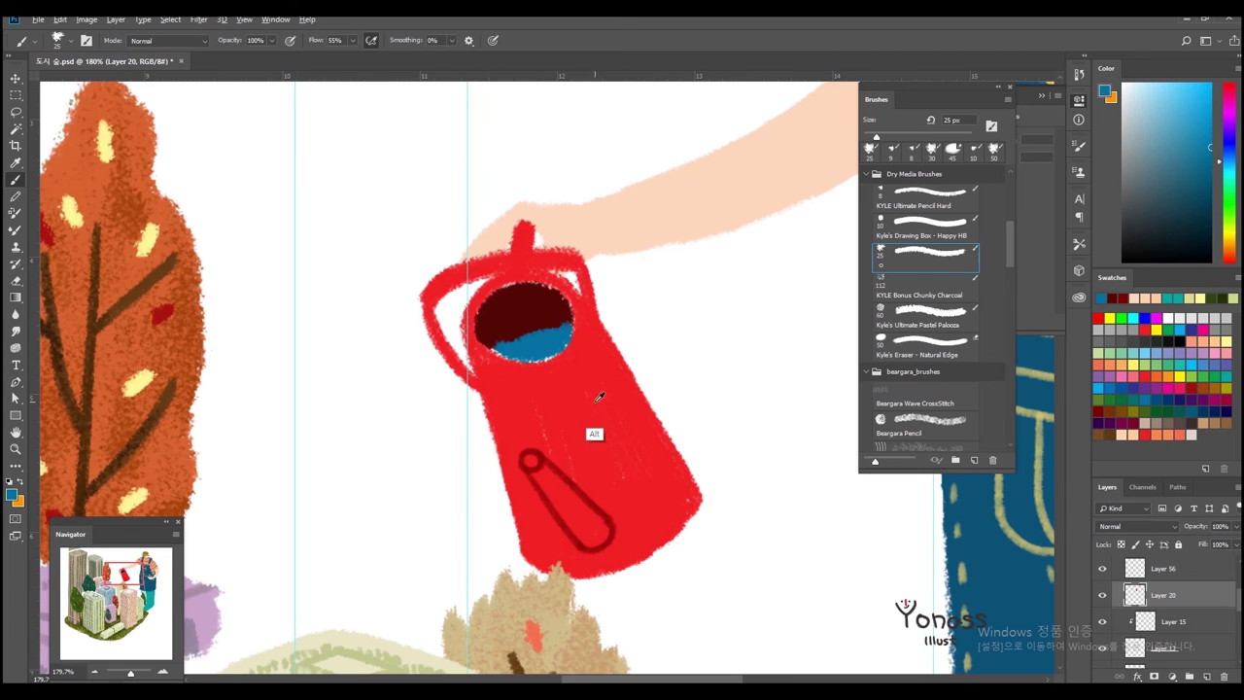
- Outline the can's top rim, right rim and handle's lower-left edge in dark red
left_click(600, 397, "alt")
key("comma")
key("comma")
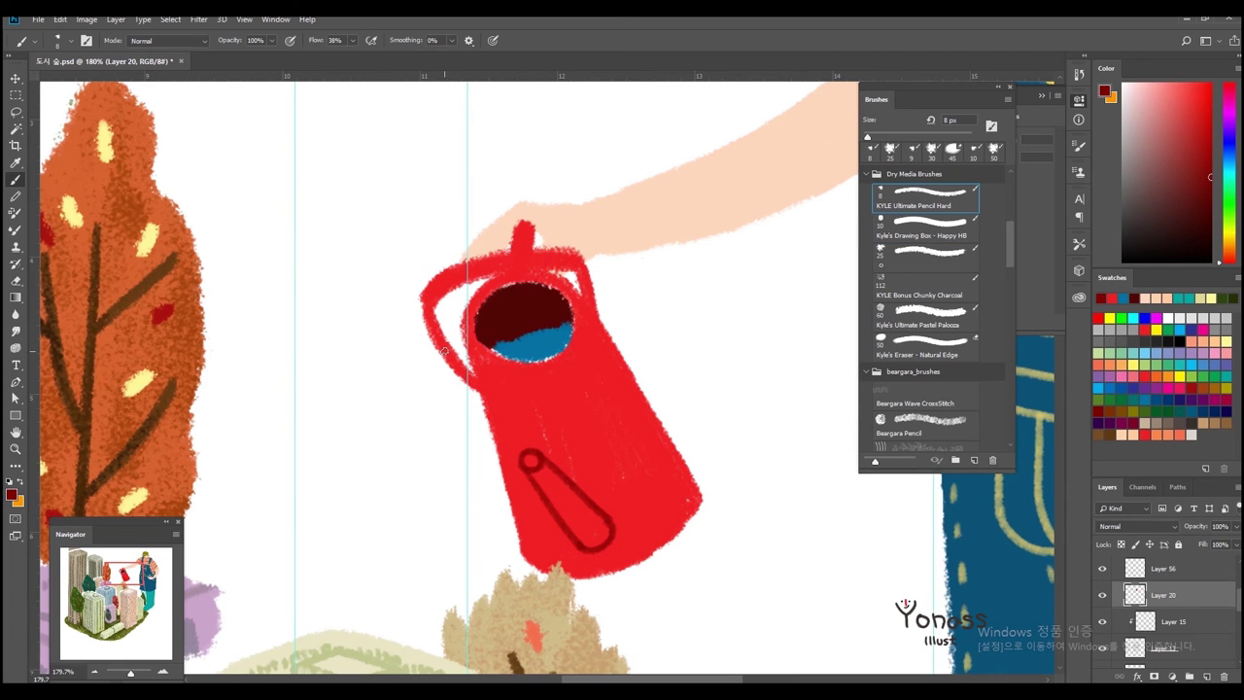
left_click_drag(521, 260, 542, 266)
left_click_drag(424, 304, 476, 393)
left_click_drag(583, 296, 577, 271)
scroll(463, 305, "down", 1)
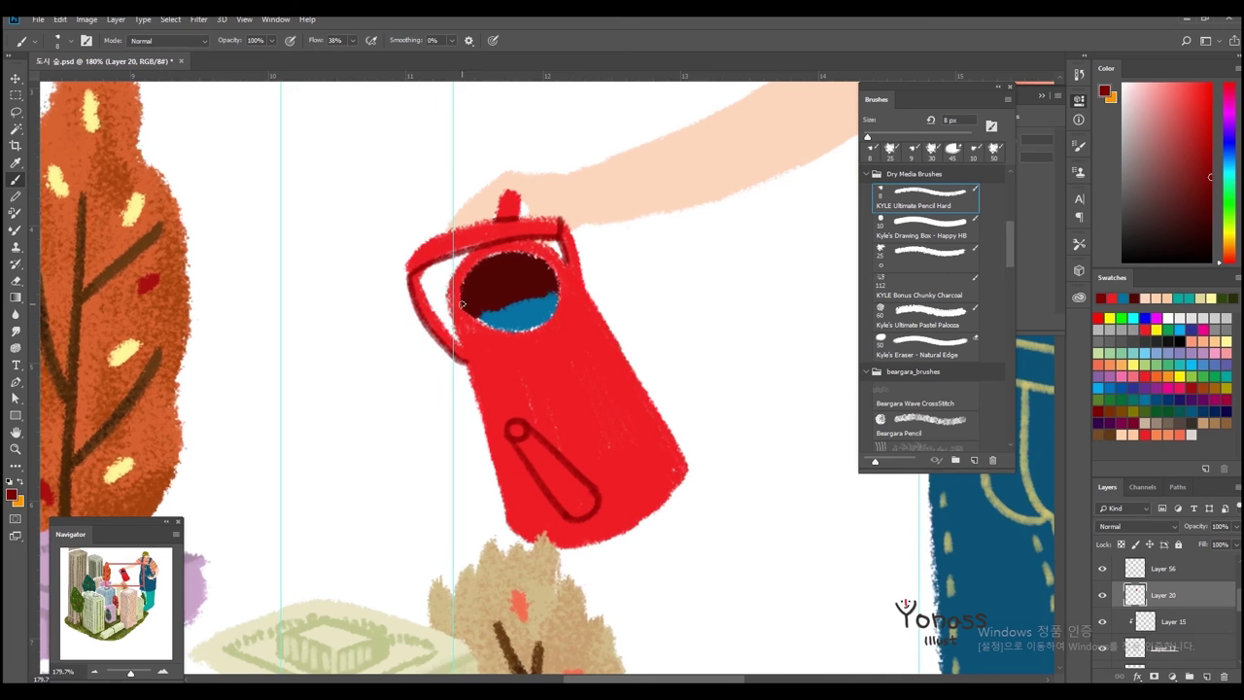
scroll(474, 331, "up", 1)
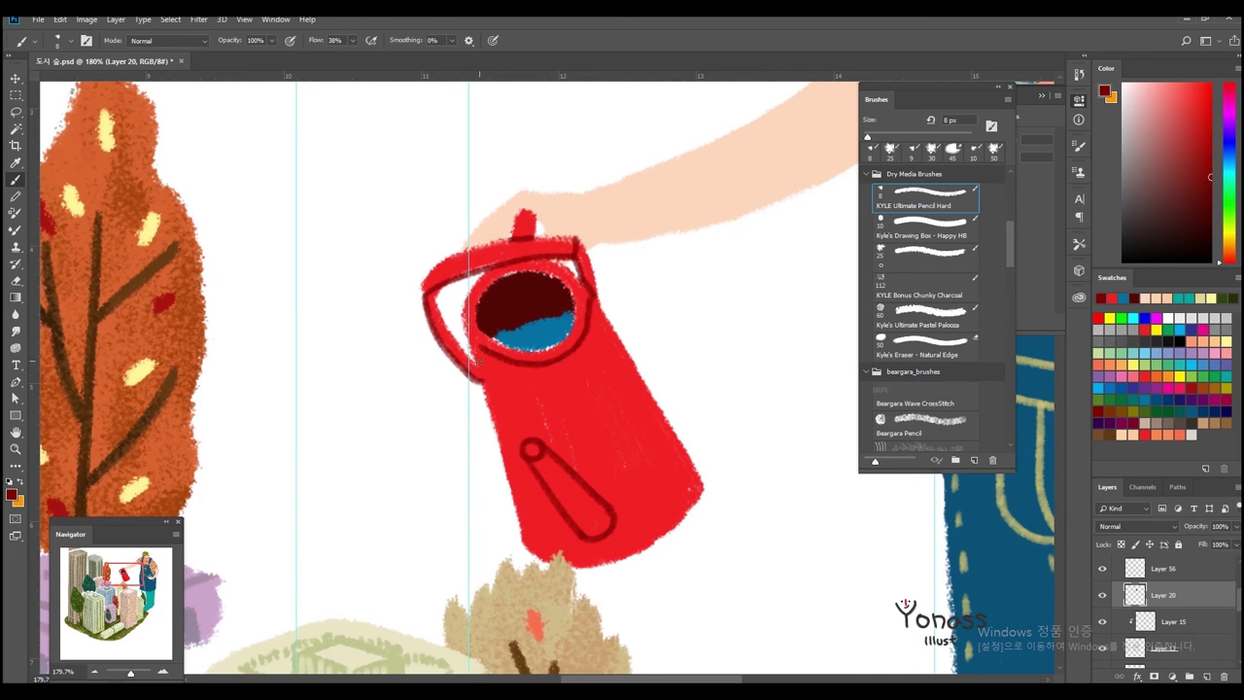
scroll(470, 363, "down", 5)
scroll(583, 379, "up", 1)
scroll(680, 388, "up", 2)
scroll(787, 395, "up", 2)
left_click_drag(787, 394, 622, 384)
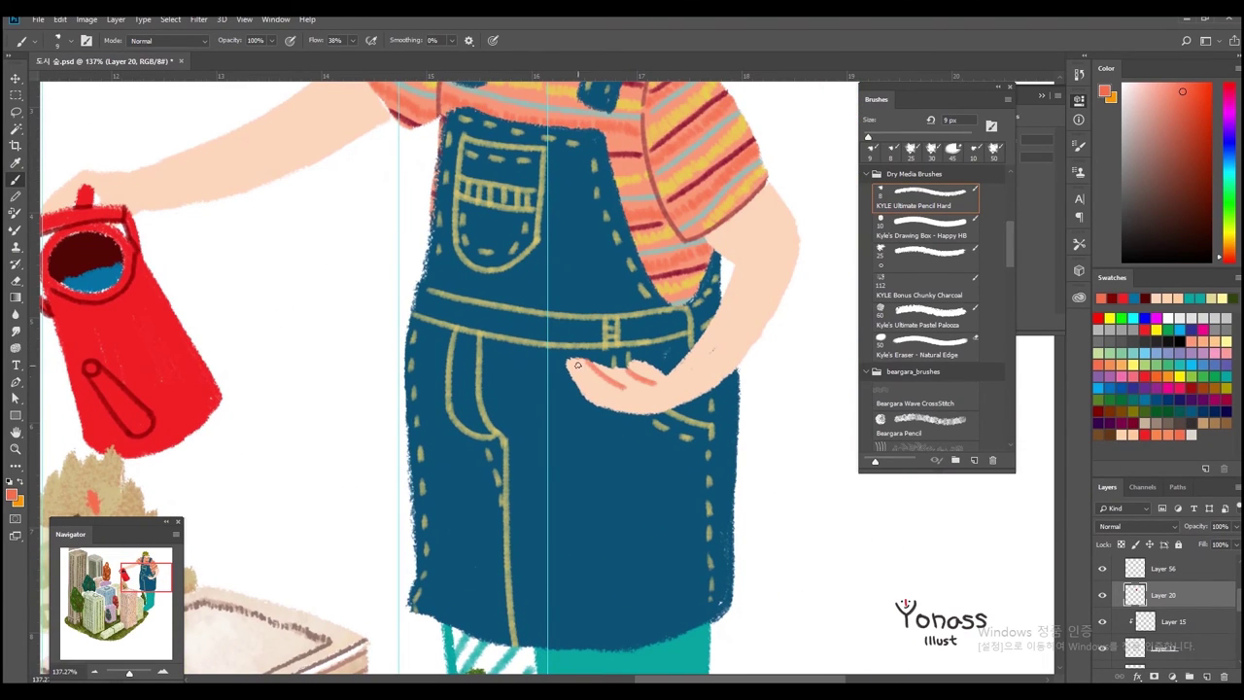
scroll(564, 359, "down", 2)
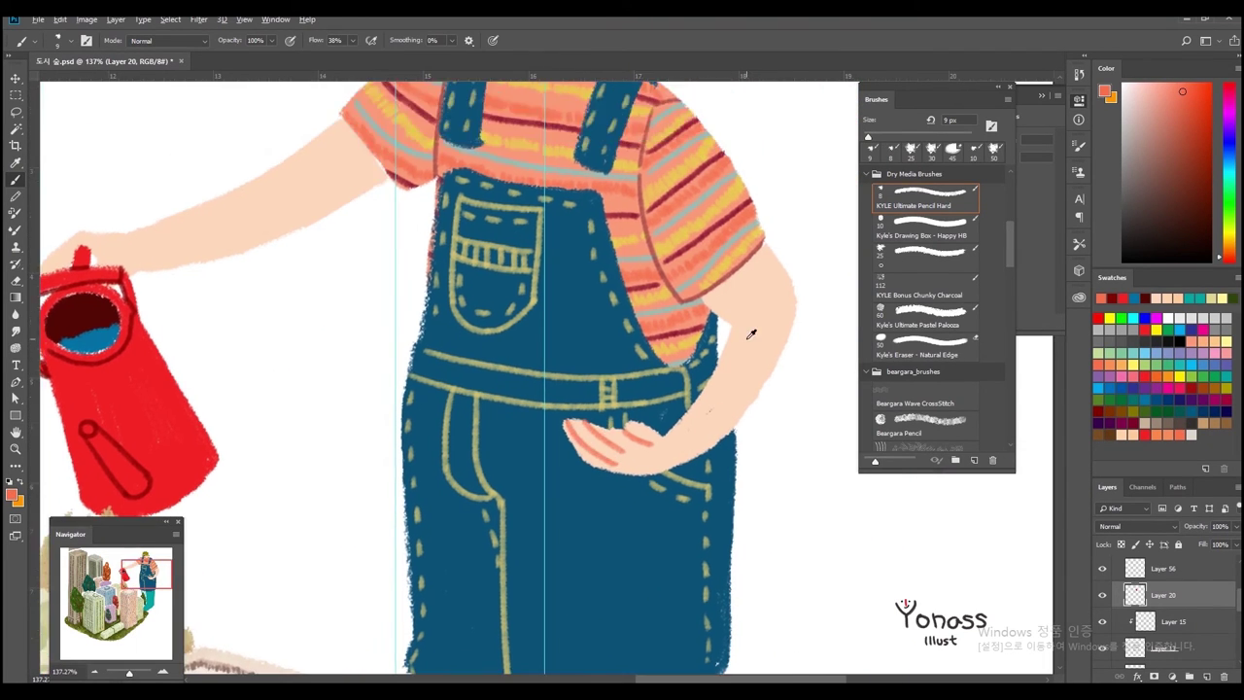
scroll(734, 380, "down", 3)
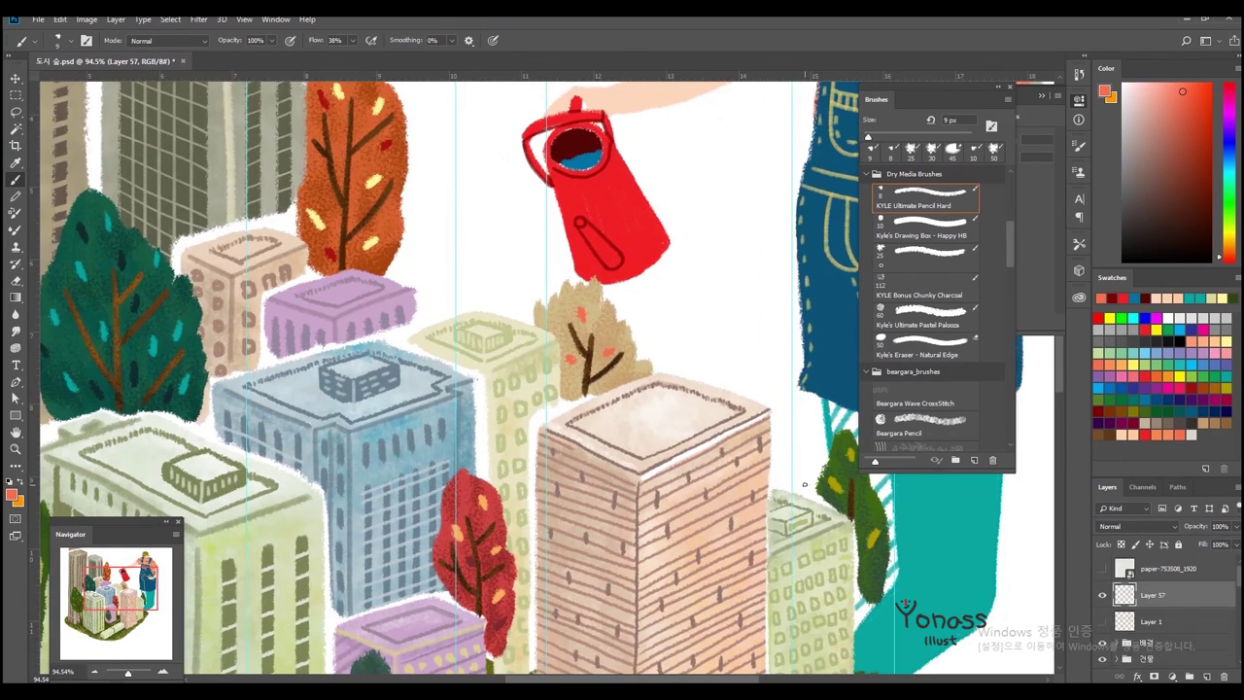
- Paint a thick blue arc from the spout, then dab Beargara Pencil droplets around it
left_click_drag(583, 220, 444, 317)
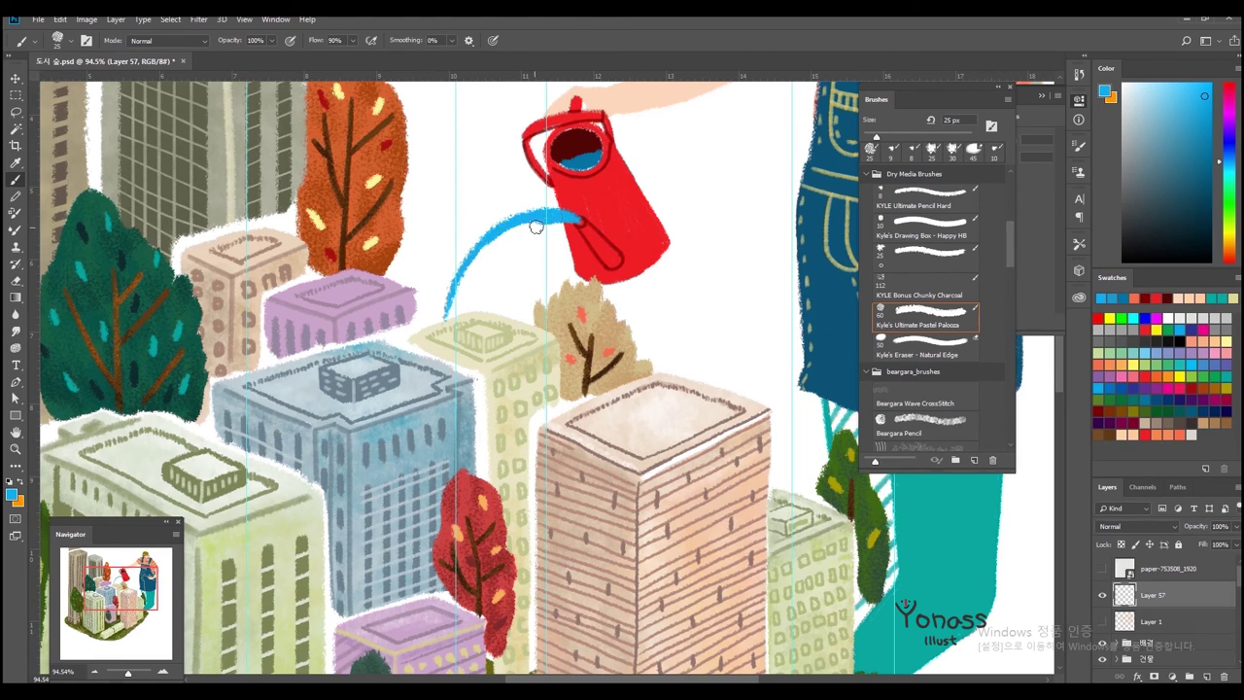
left_click_drag(559, 215, 474, 297)
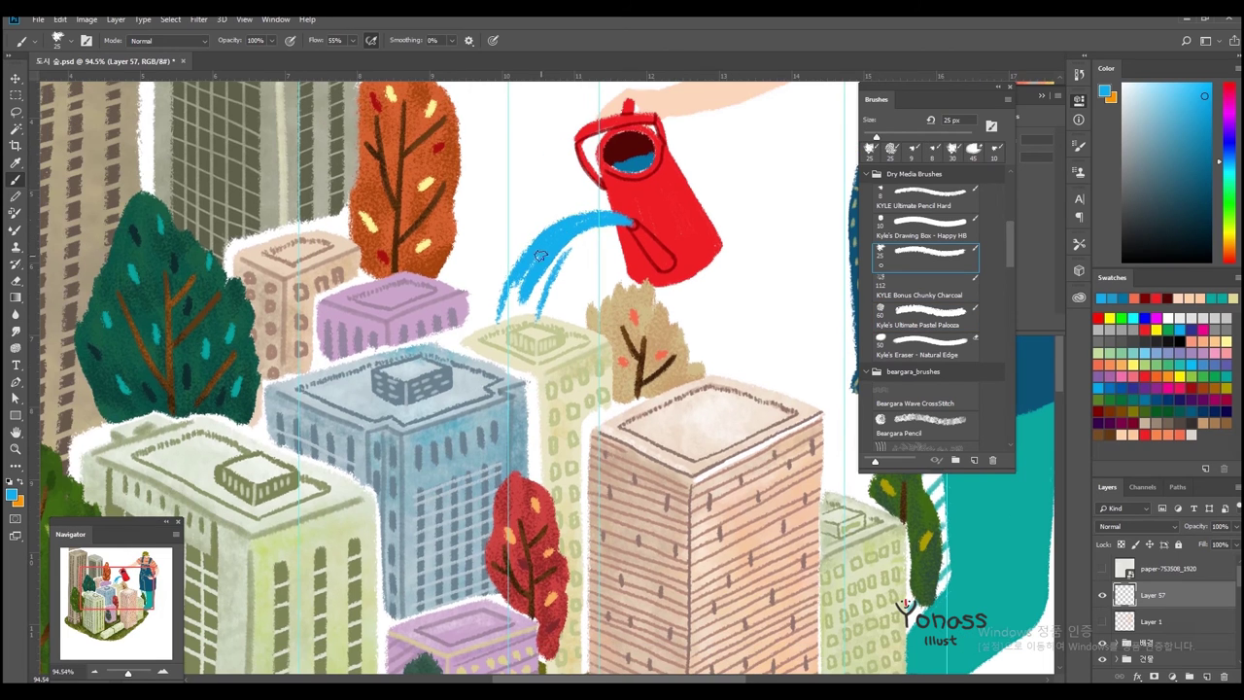
key("comma")
key("comma")
left_click(558, 206)
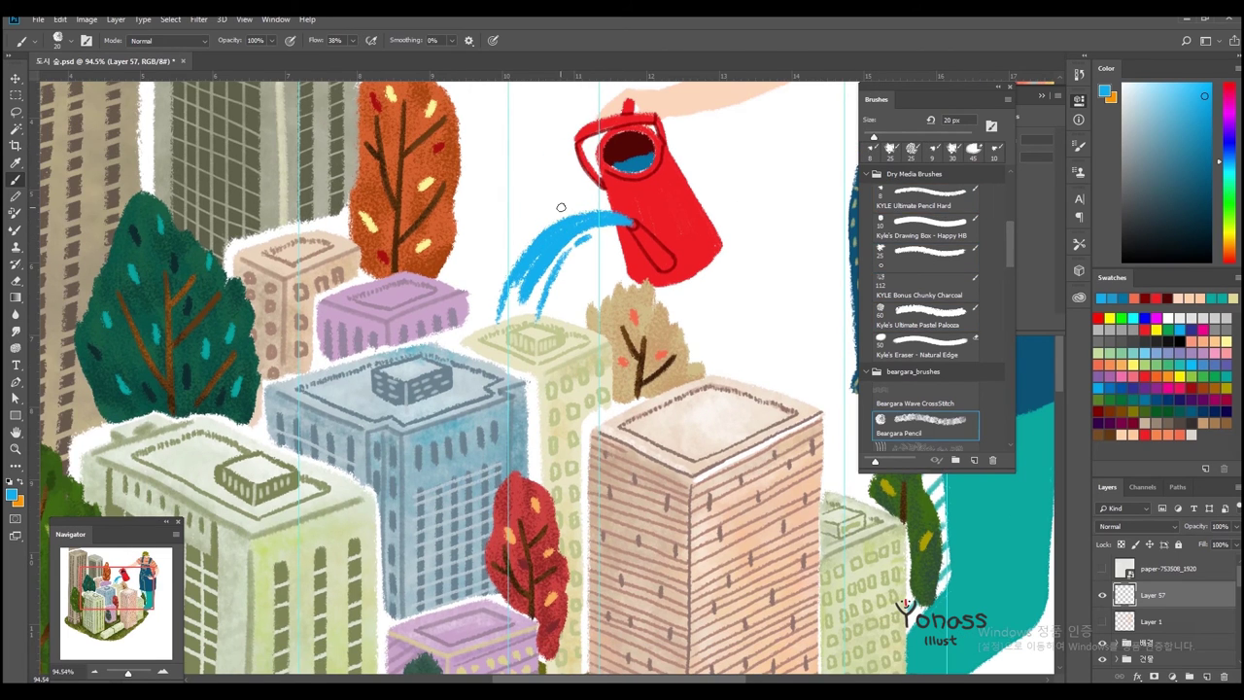
left_click(507, 199)
left_click_drag(583, 265, 590, 305)
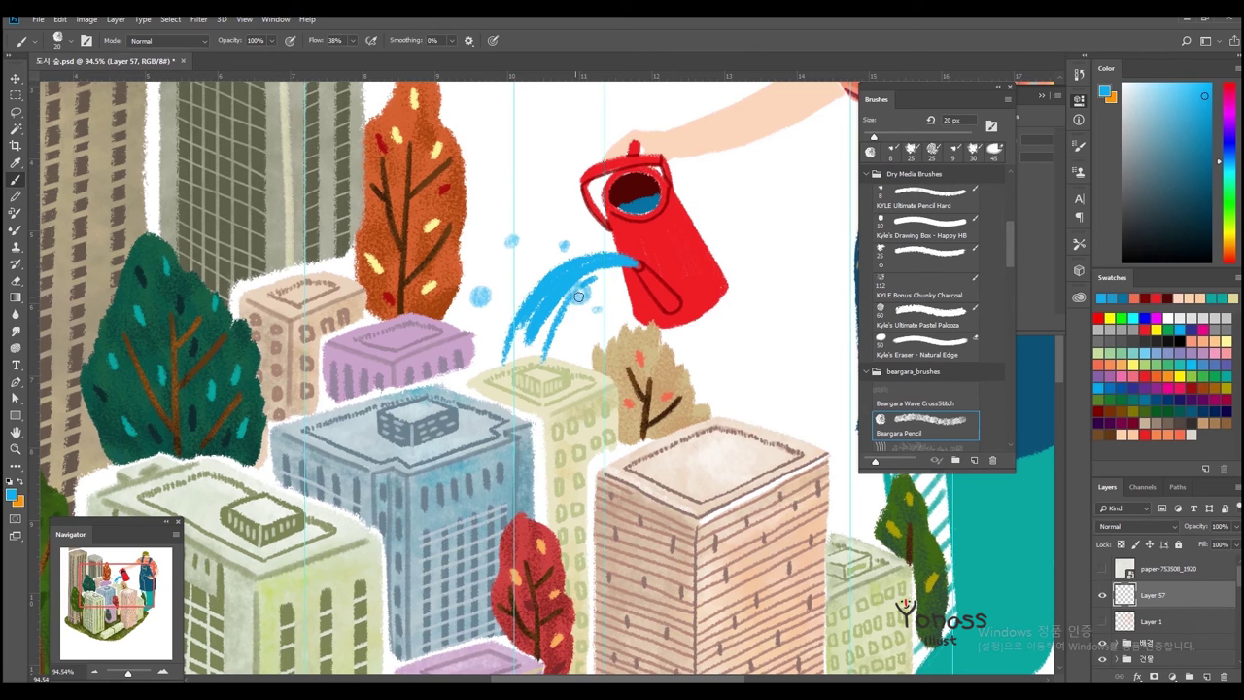
scroll(498, 325, "down", 2)
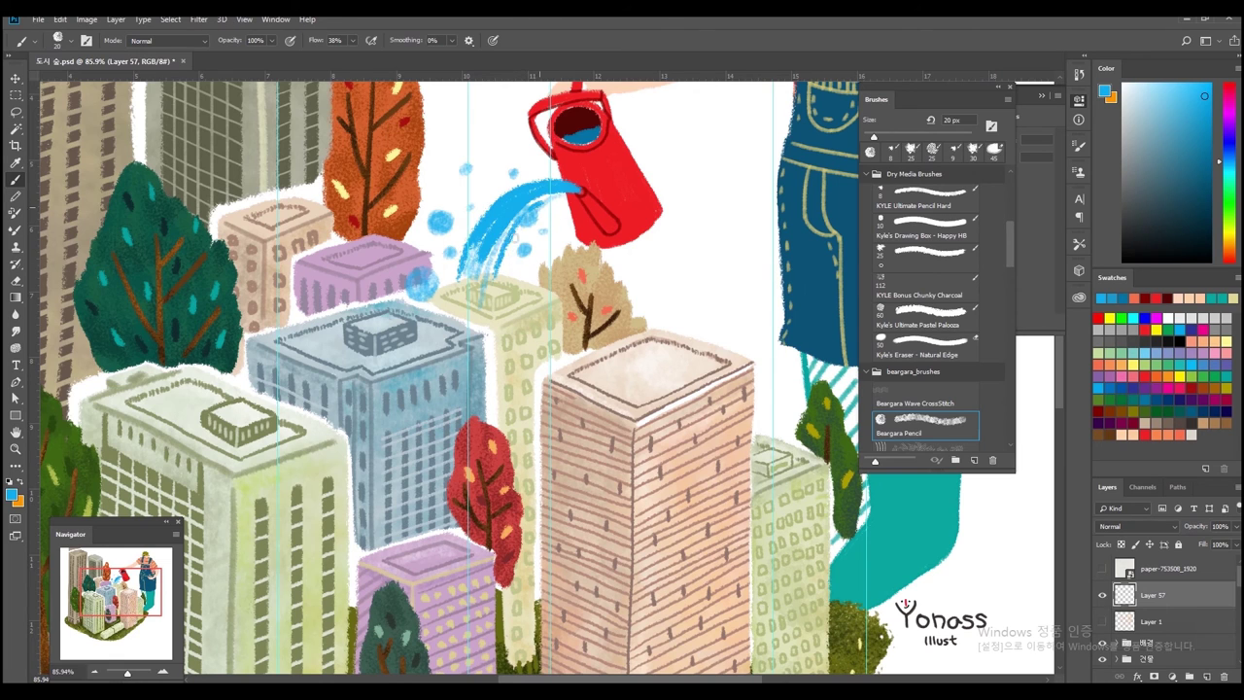
left_click_drag(502, 179, 460, 224)
left_click(1041, 539, "ctrl")
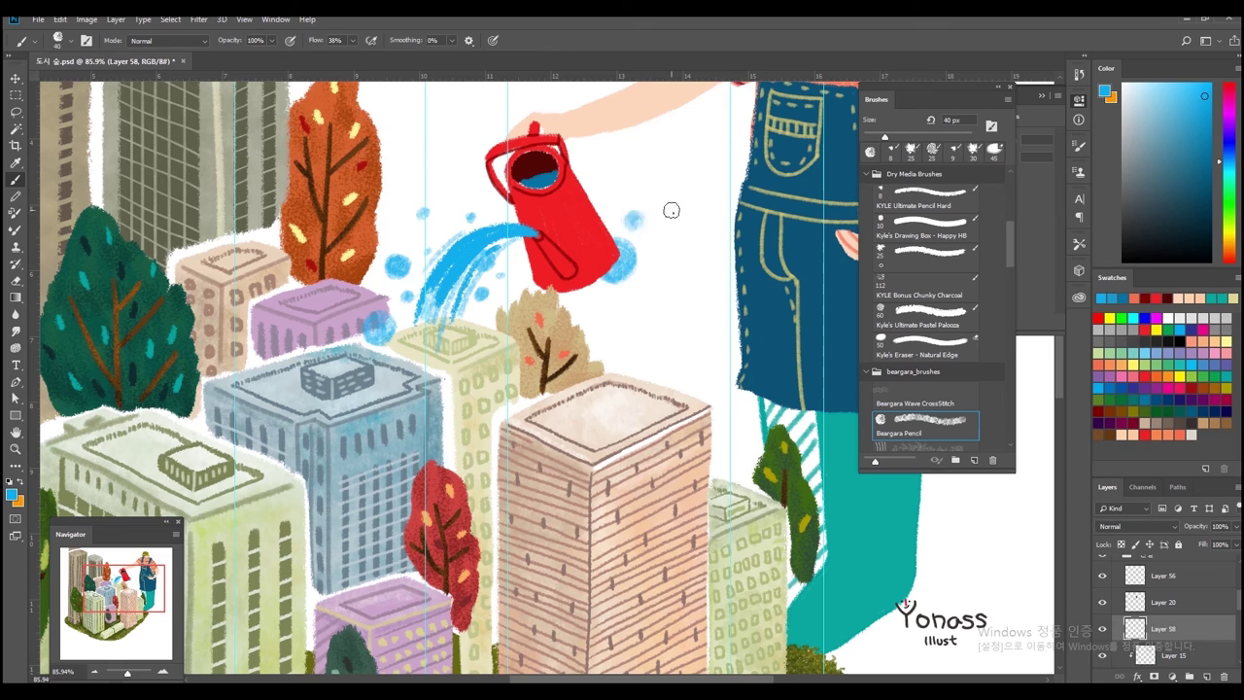
key("ctrl+0")
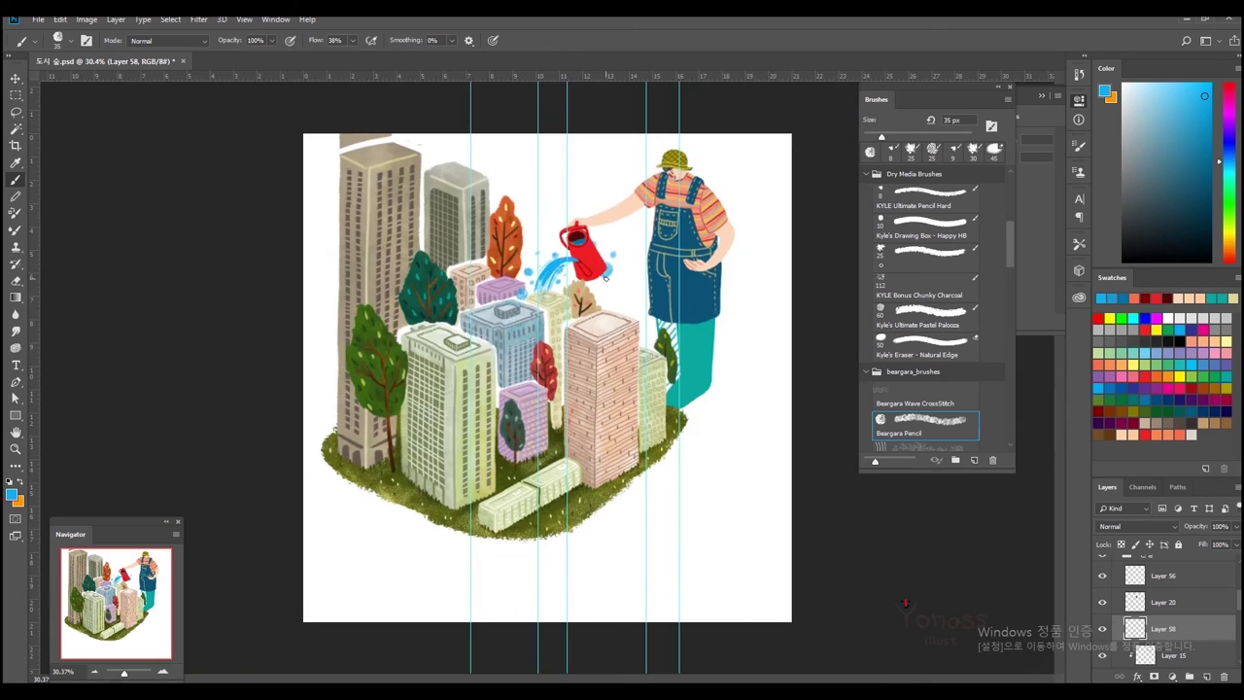
- Create a new Layer 59 clipped to the watering can's Layer 20
scroll(602, 213, "up", 5)
double_click(1163, 596)
key("Escape")
key("ctrl+0")
left_click(1163, 629)
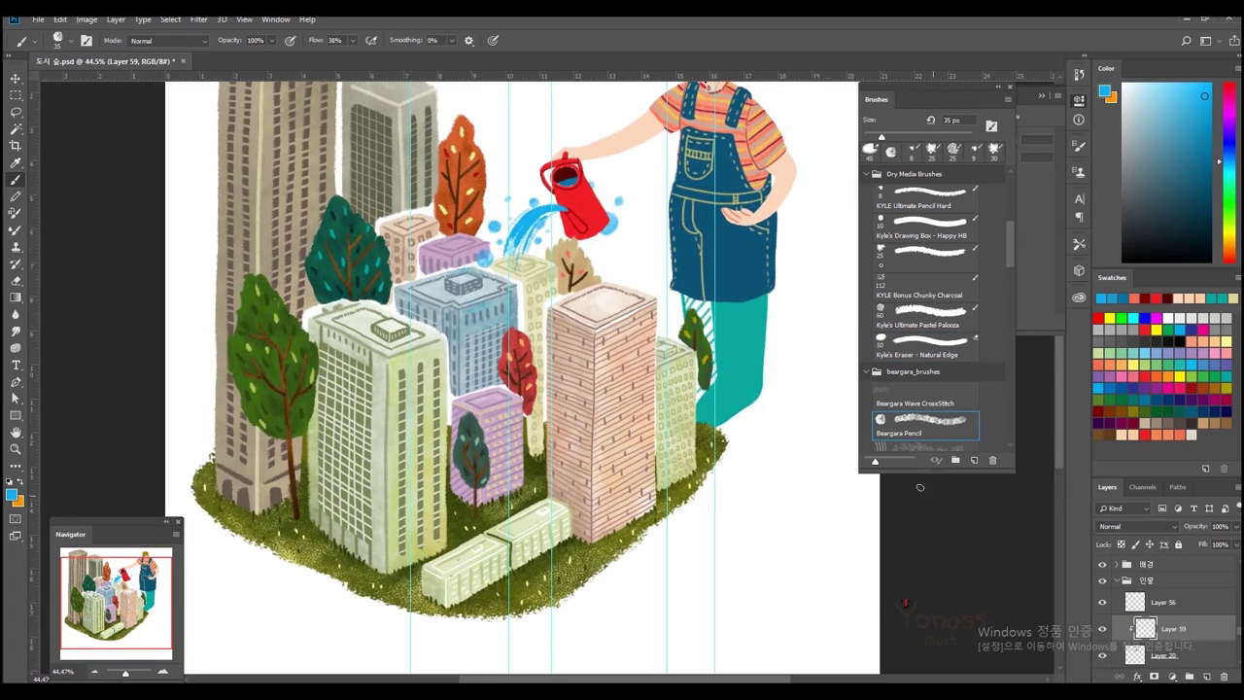
scroll(560, 121, "up", 5)
- Paint lighter mottled texture across the can body with an enlarged brush
left_click(573, 235, "alt")
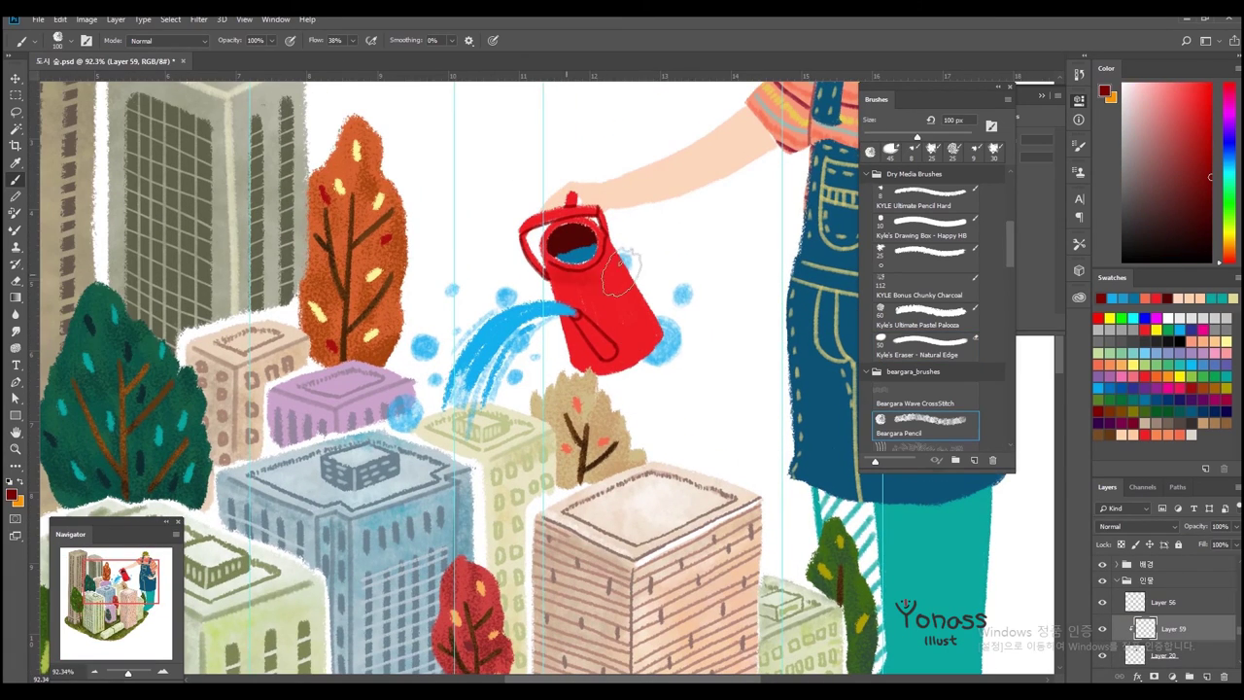
key("bracketleft")
key("bracketleft")
key("bracketleft")
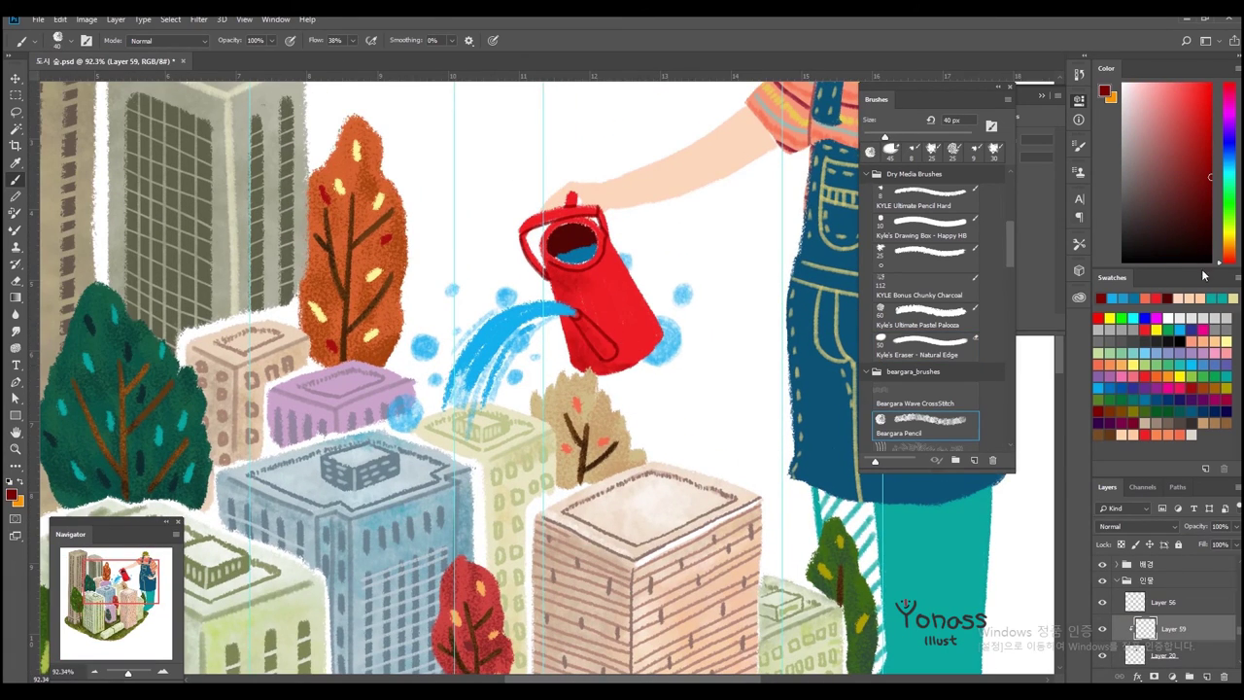
left_click(727, 270, "alt")
key("bracketright")
key("bracketright")
key("bracketright")
mouse_move(632, 253)
left_mouse_down()
mouse_move(563, 331)
mouse_move(605, 338)
left_mouse_up()
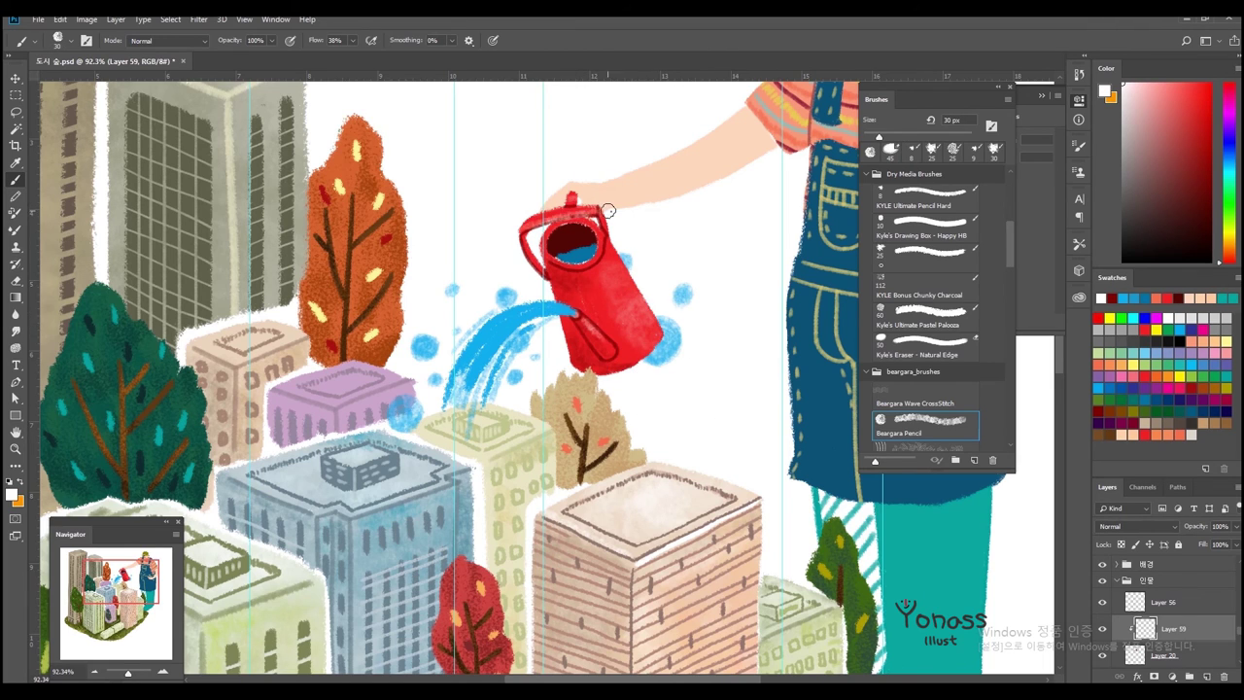
left_click(591, 242, "alt")
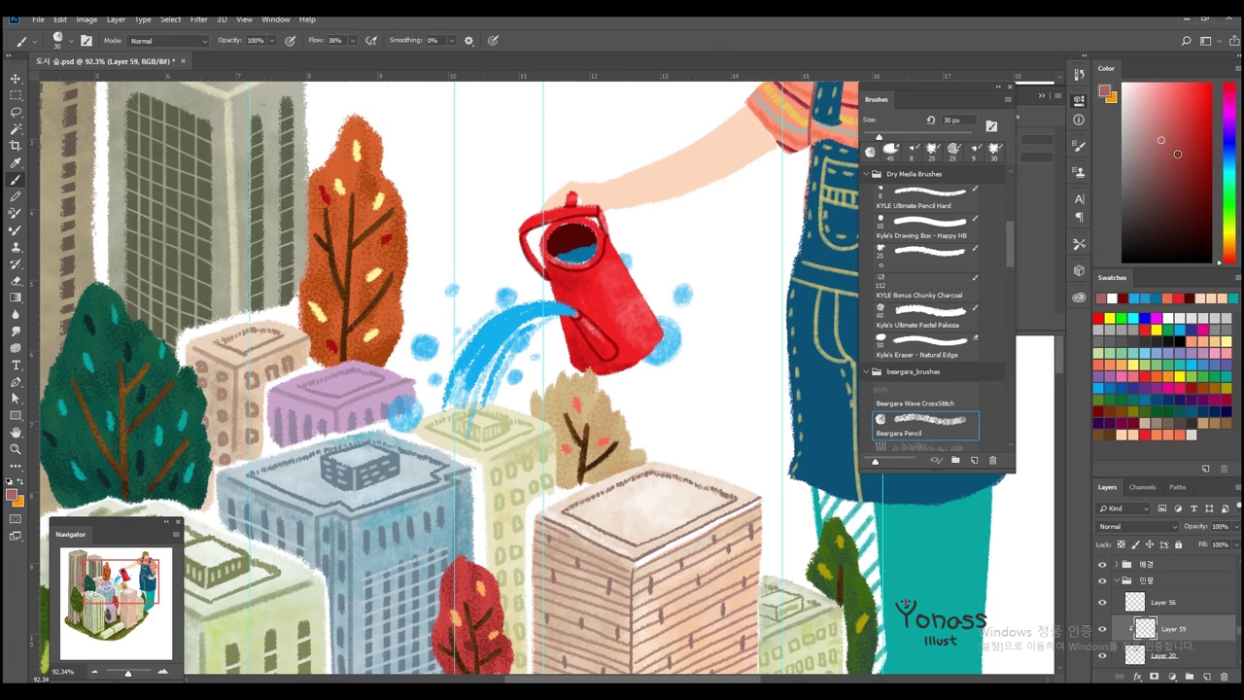
scroll(583, 289, "right", 1)
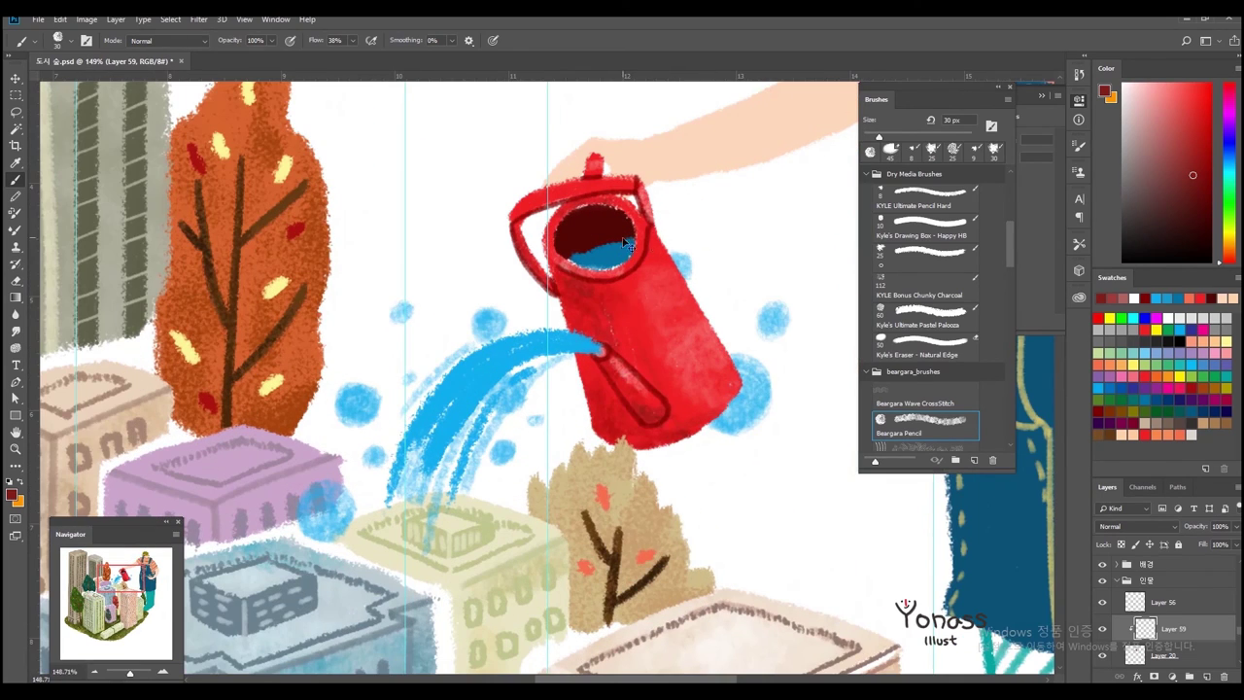
left_click(1164, 296)
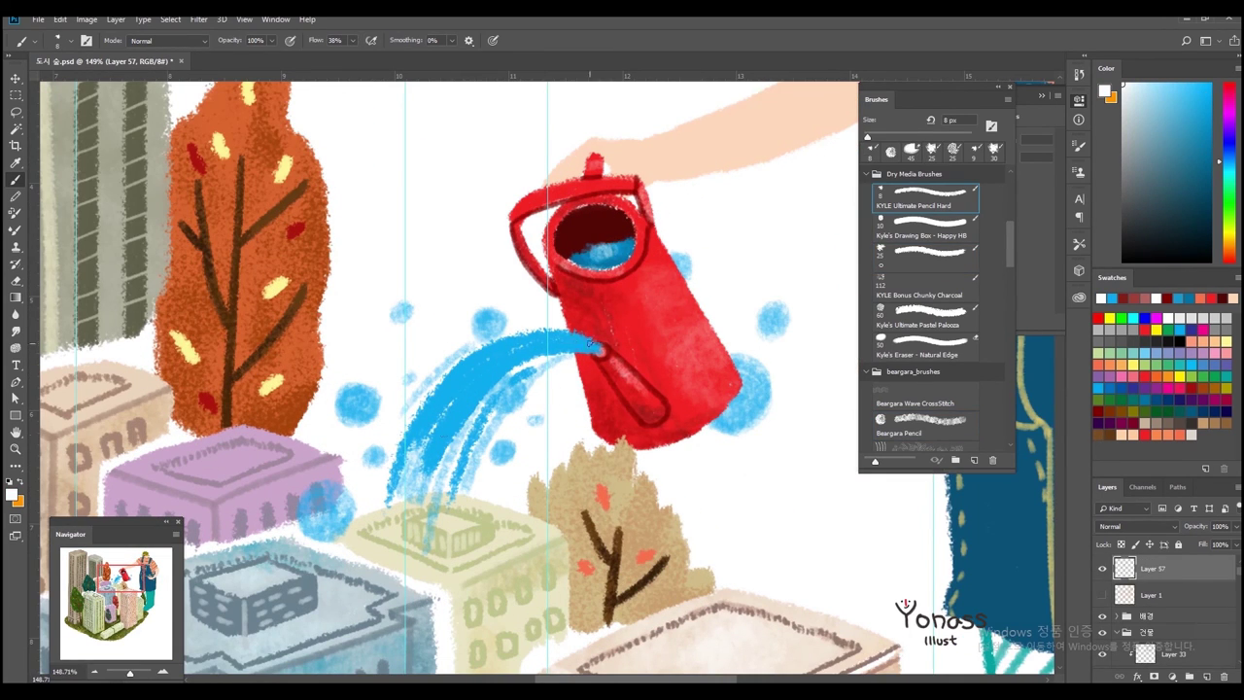
- Load the water as a selection and add a new layer with blue Beargara Pencil at 300 px
key("ctrl+z")
key("ctrl+z")
left_click(1125, 594, "ctrl")
left_click(924, 420)
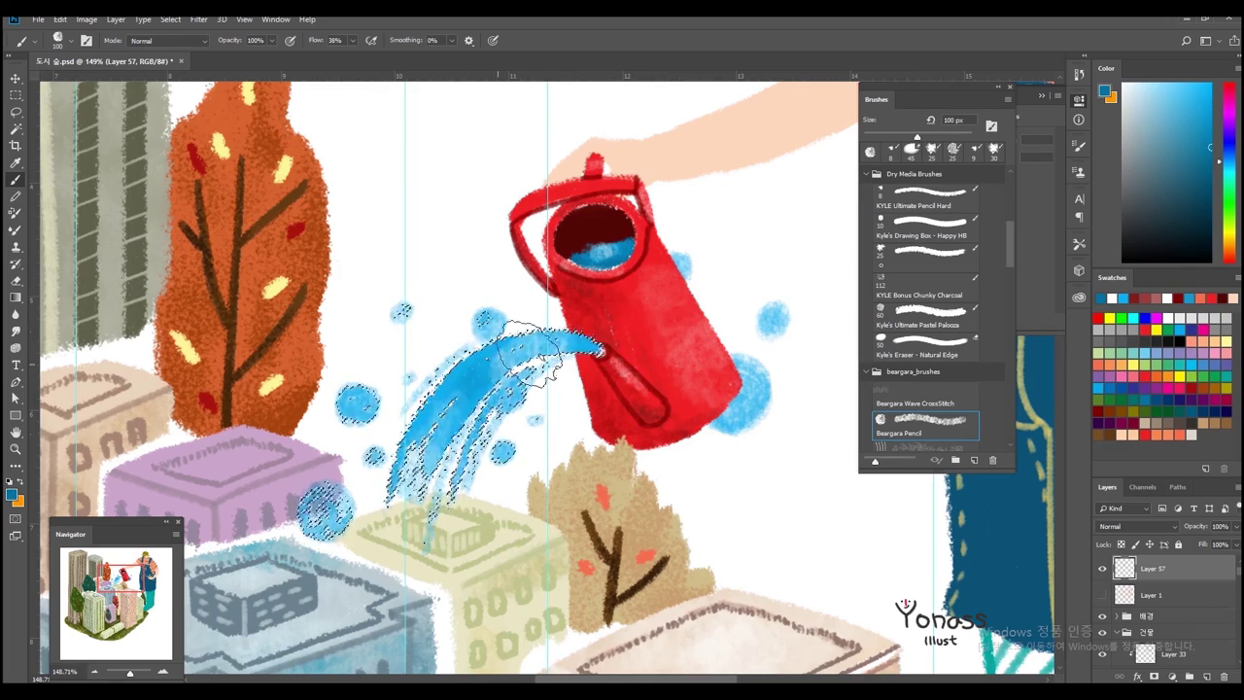
left_click(489, 362, "alt")
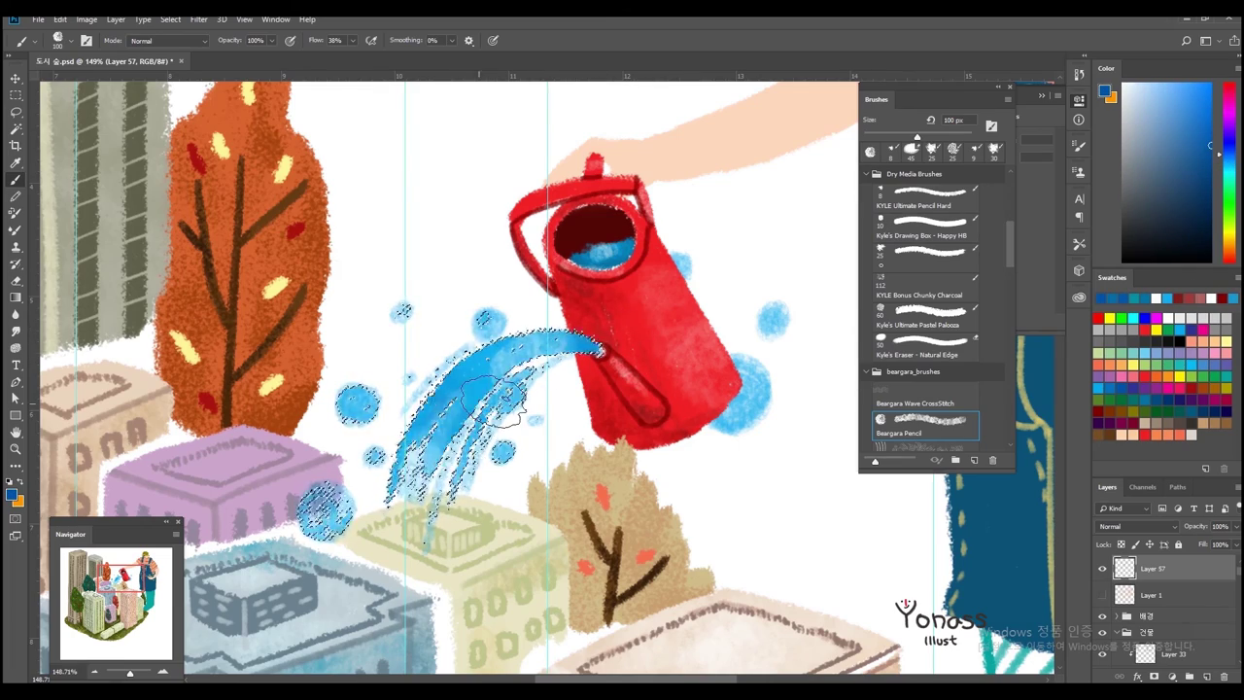
key("ctrl+shift+alt+n")
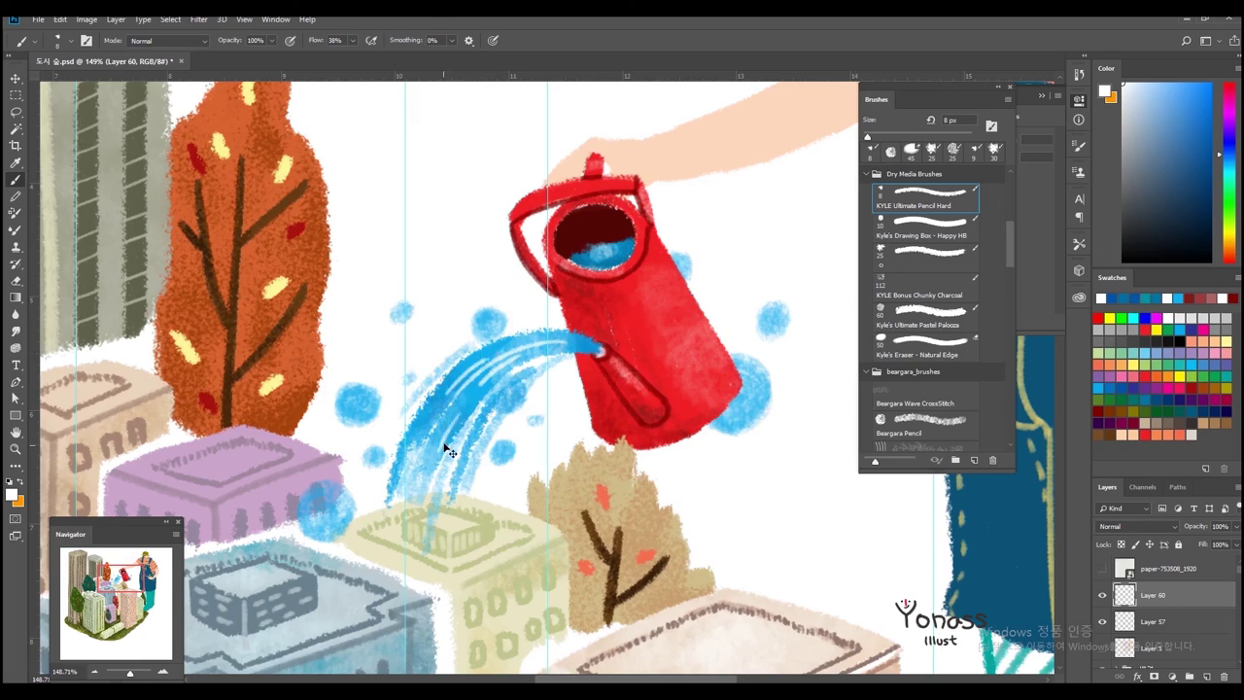
scroll(438, 451, "down", 5)
scroll(457, 409, "up", 2)
scroll(467, 379, "up", 3)
scroll(472, 368, "up", 1)
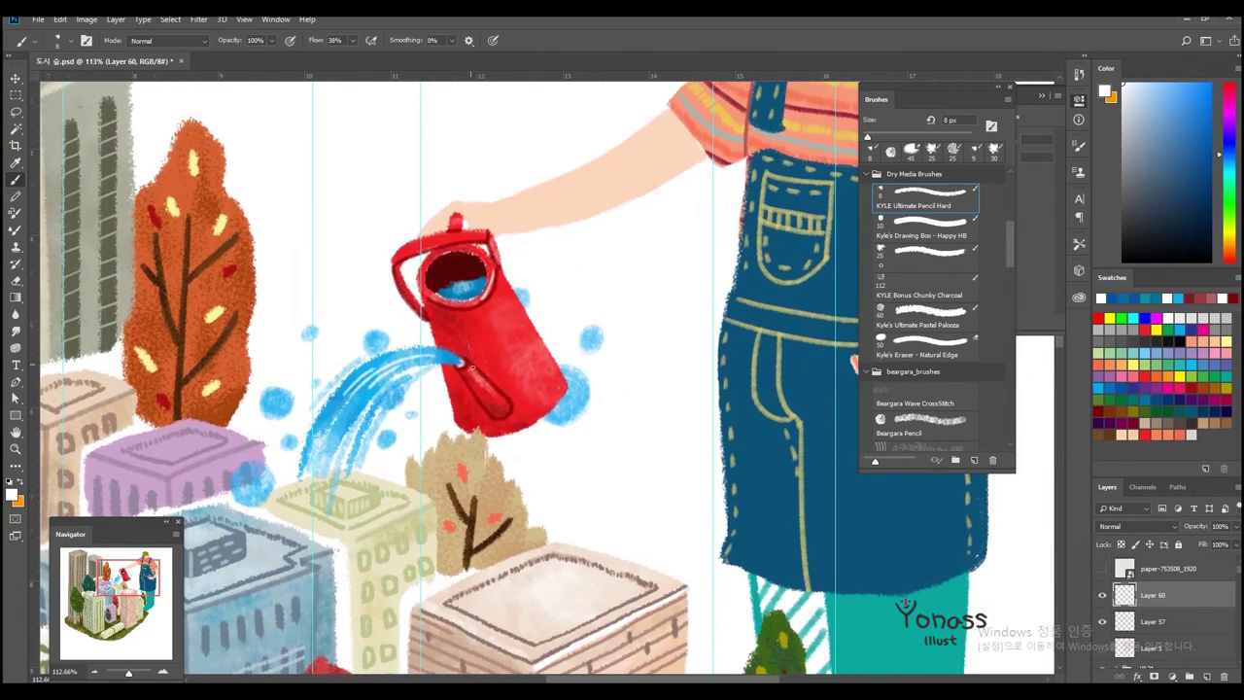
left_click(970, 580, "ctrl")
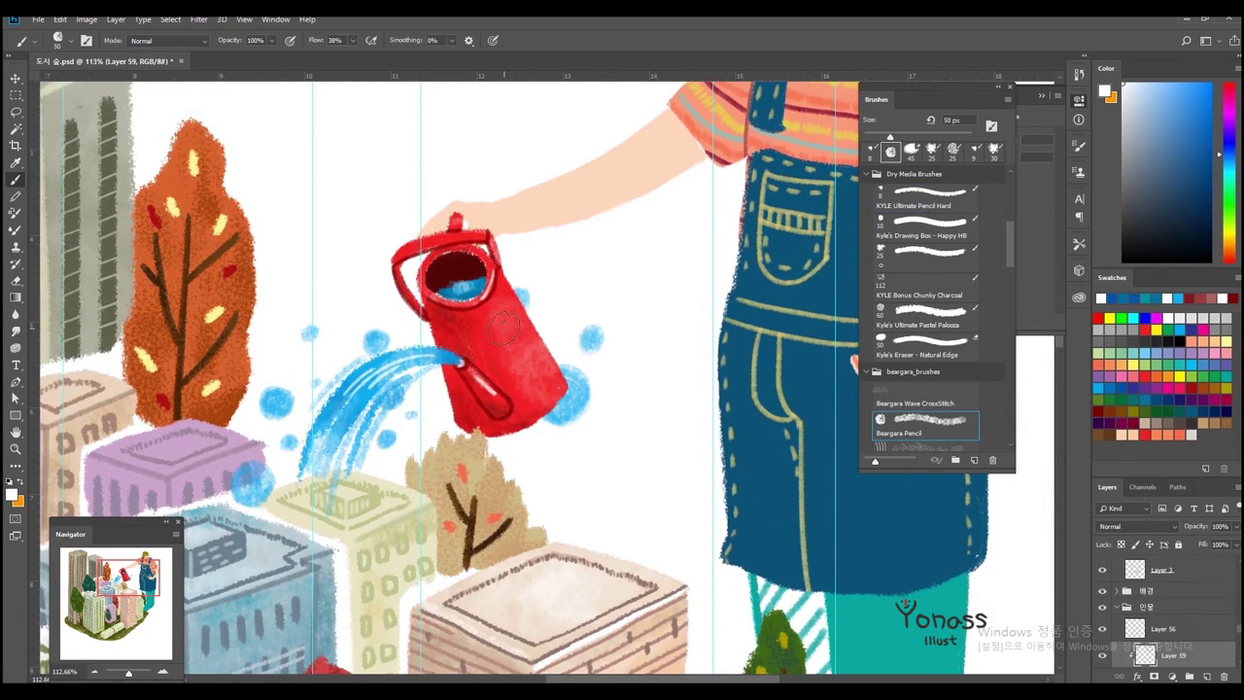
key("bracketright")
key("bracketright")
key("bracketright")
scroll(713, 379, "down", 5)
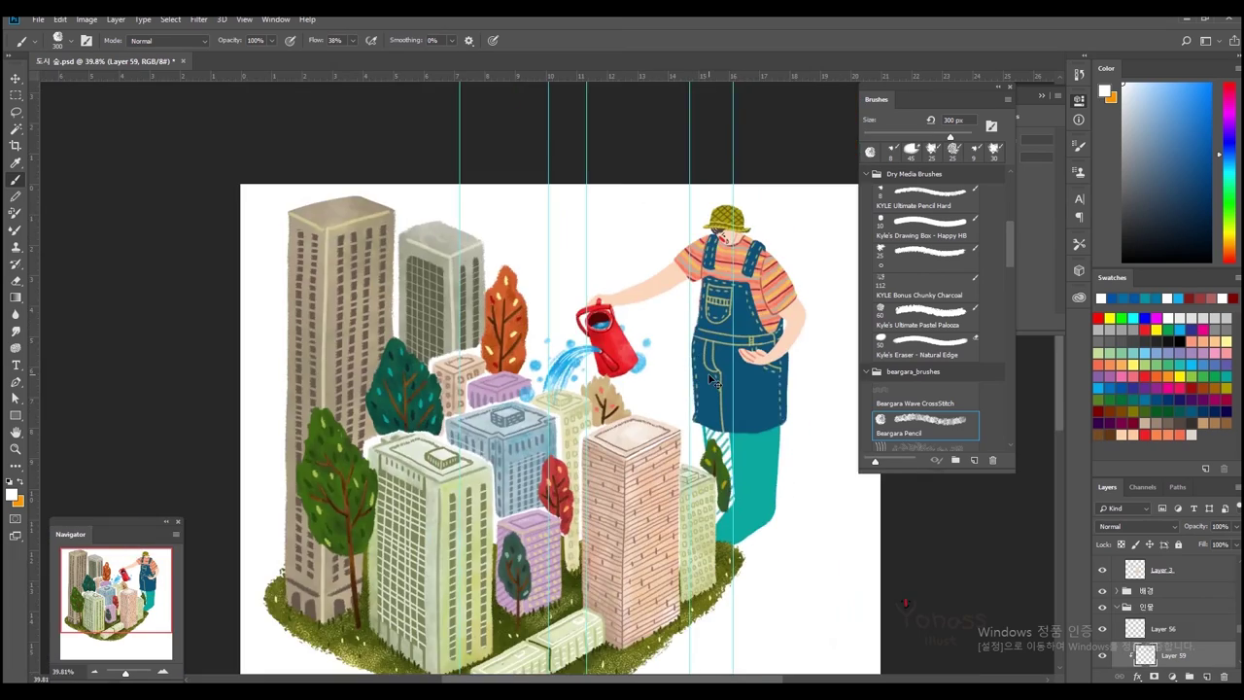
- On a new layer, shade the lower overalls in dark navy with brush sizes up to 600 px
scroll(713, 379, "up", 2)
key("ctrl+shift+alt+n")
scroll(713, 379, "up", 2)
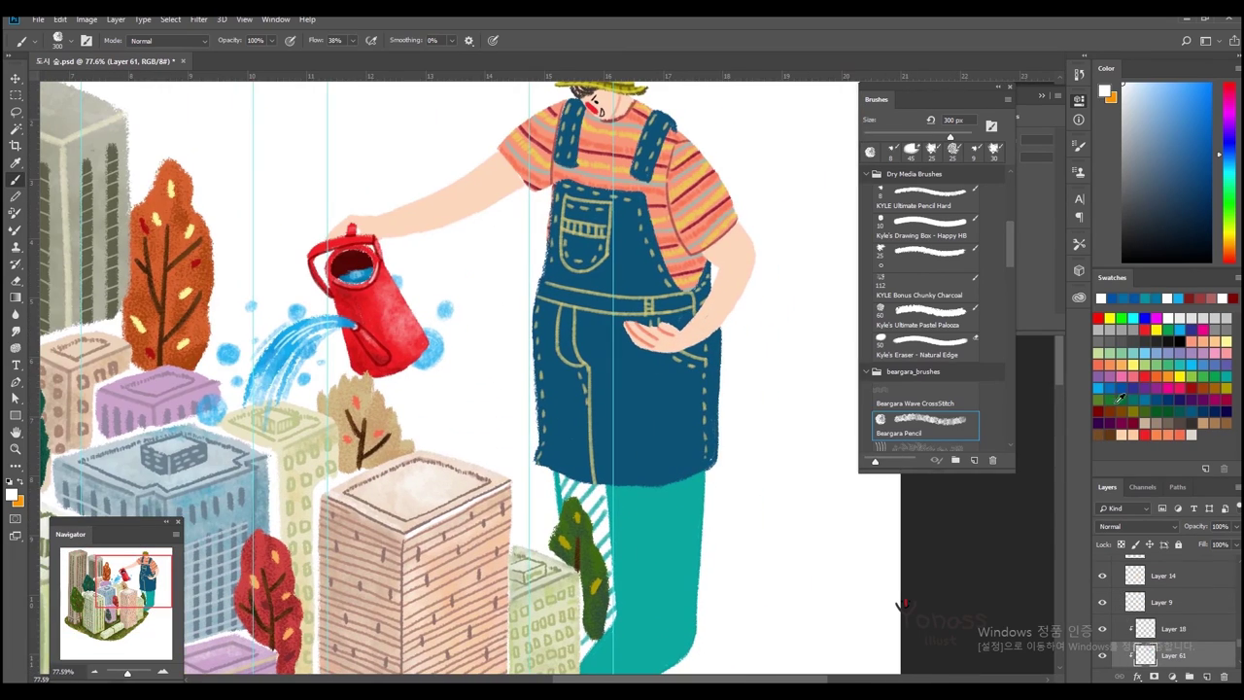
left_click(1185, 394)
key("bracketleft")
key("bracketleft")
key("bracketleft")
left_click_drag(559, 375, 593, 399)
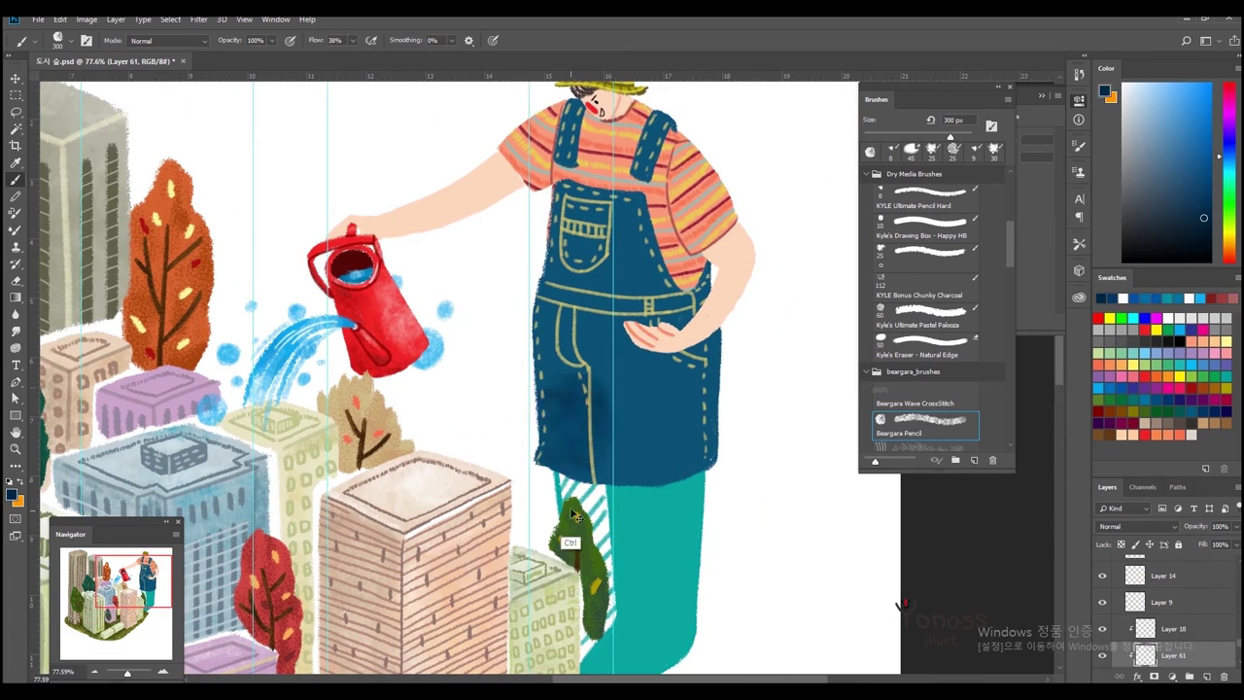
key("bracketright")
key("bracketright")
key("bracketright")
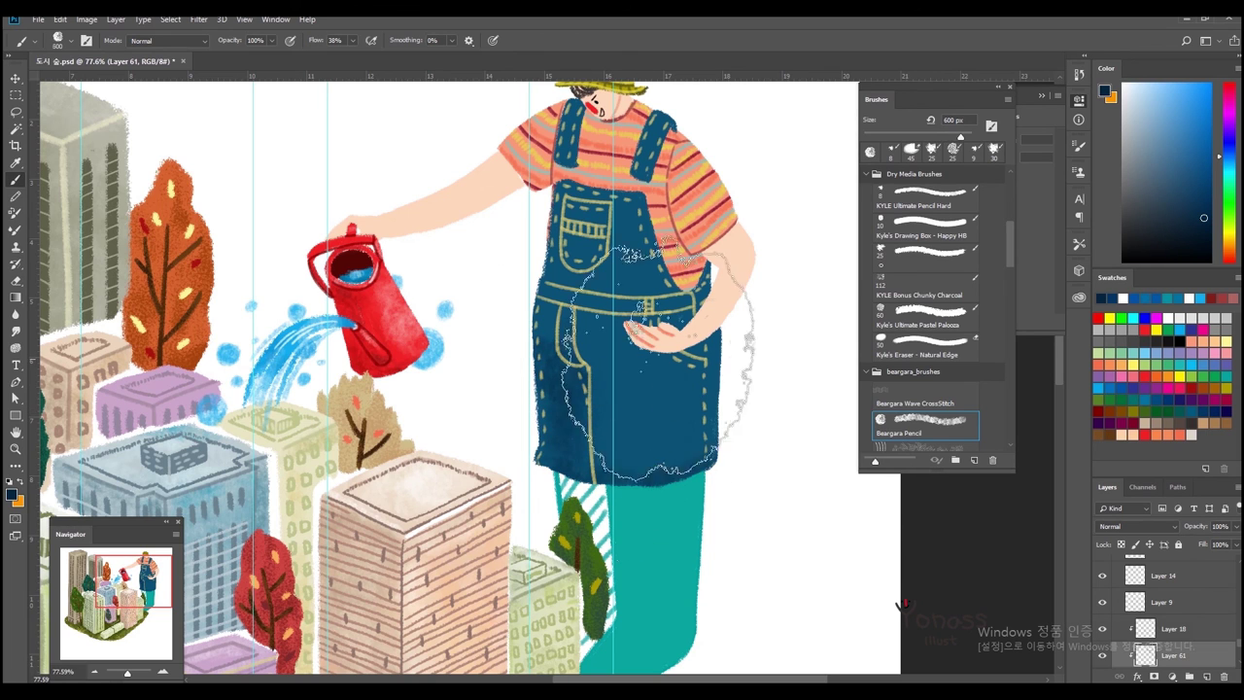
left_click_drag(623, 389, 681, 428)
left_click_drag(520, 401, 561, 422)
- Resample the overall navy with a 300 px brush, then start a new orange-pink blush layer
left_click(1167, 373)
key("bracketleft")
key("bracketleft")
key("bracketleft")
scroll(710, 252, "up", 2)
left_click(770, 253, "alt")
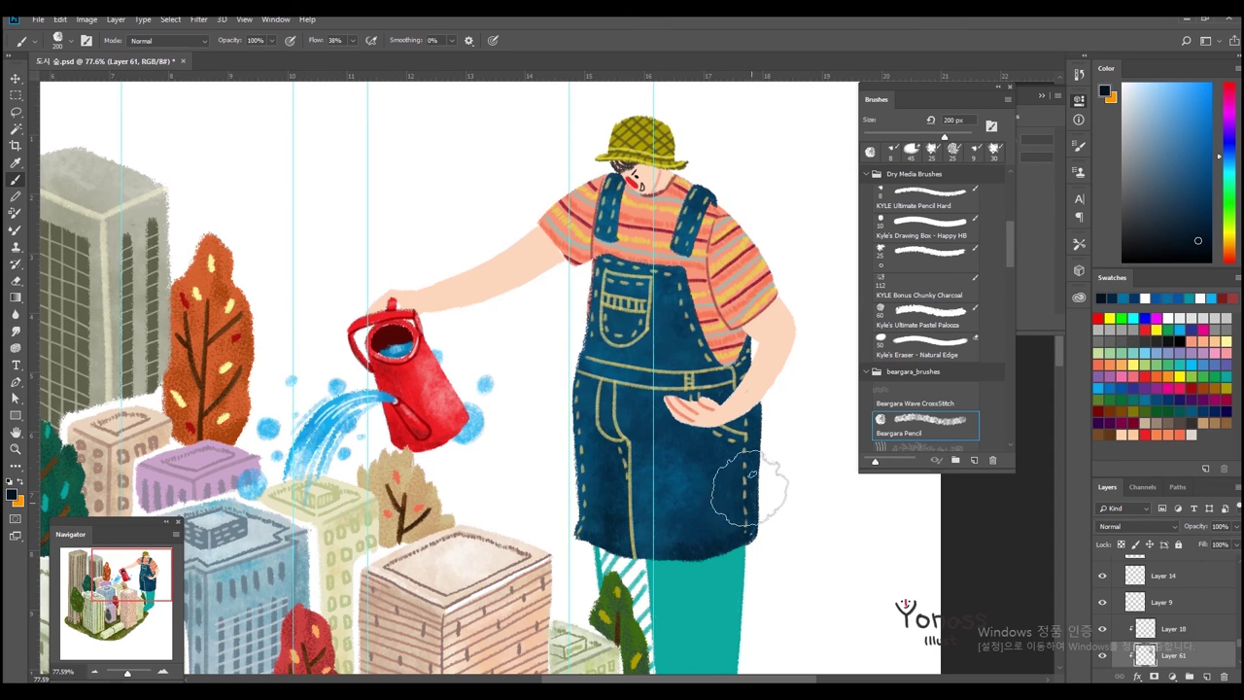
scroll(817, 321, "down", 1)
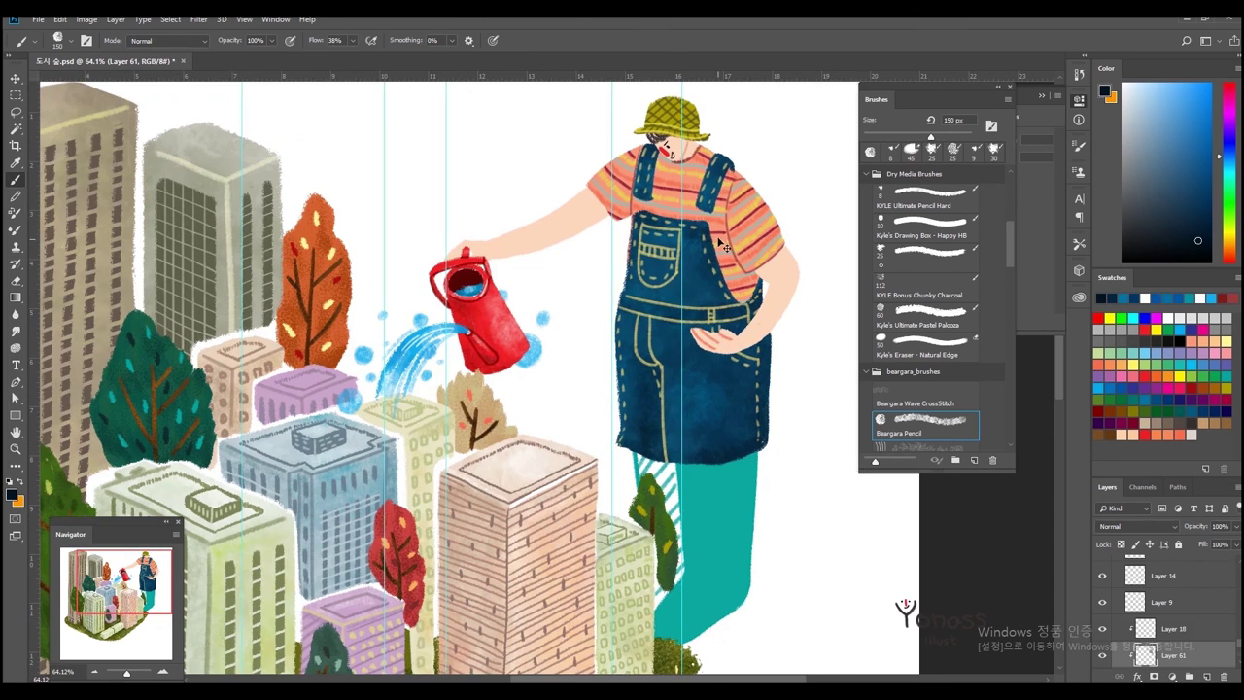
scroll(447, 379, "up", 3)
key("bracketright")
key("bracketright")
key("bracketright")
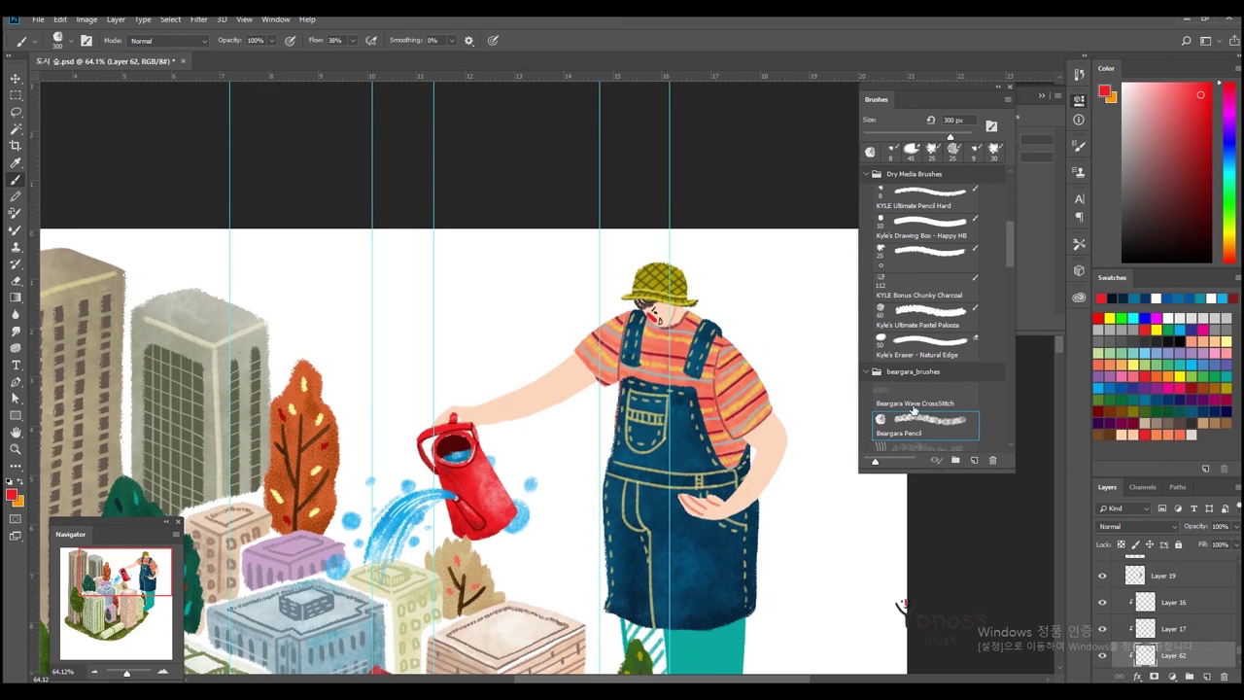
left_click_drag(749, 291, 709, 219)
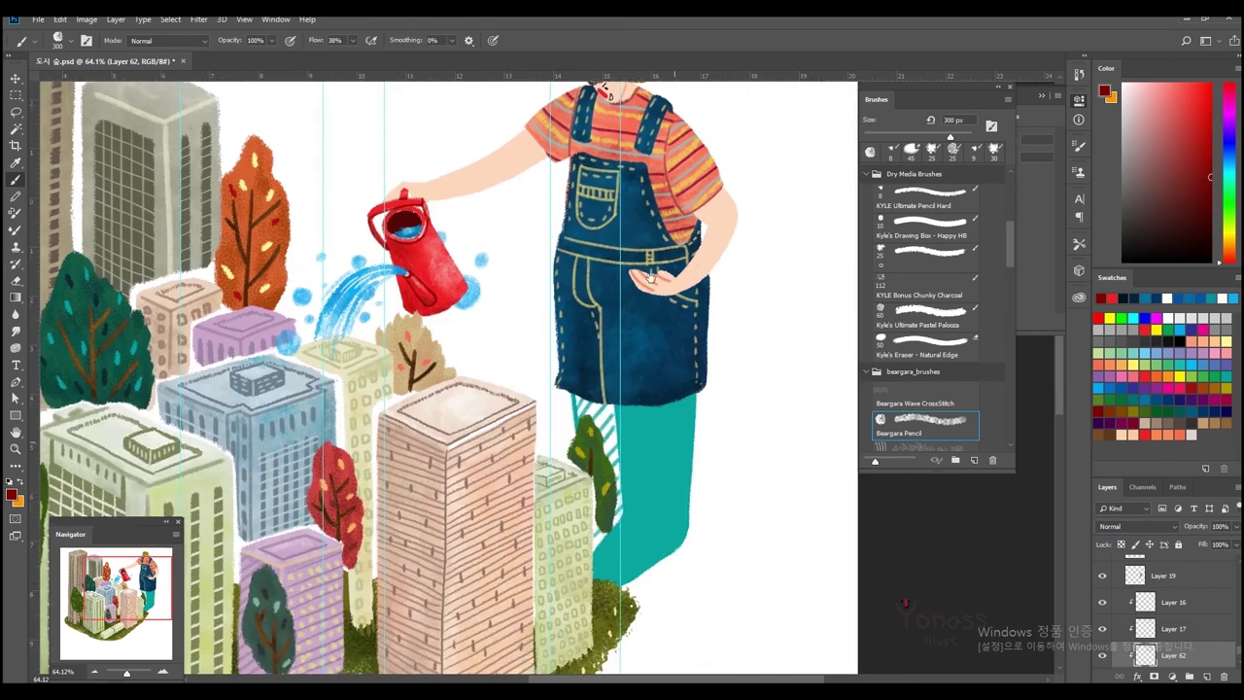
key("ctrl+shift+alt+n")
left_click(427, 335, "alt")
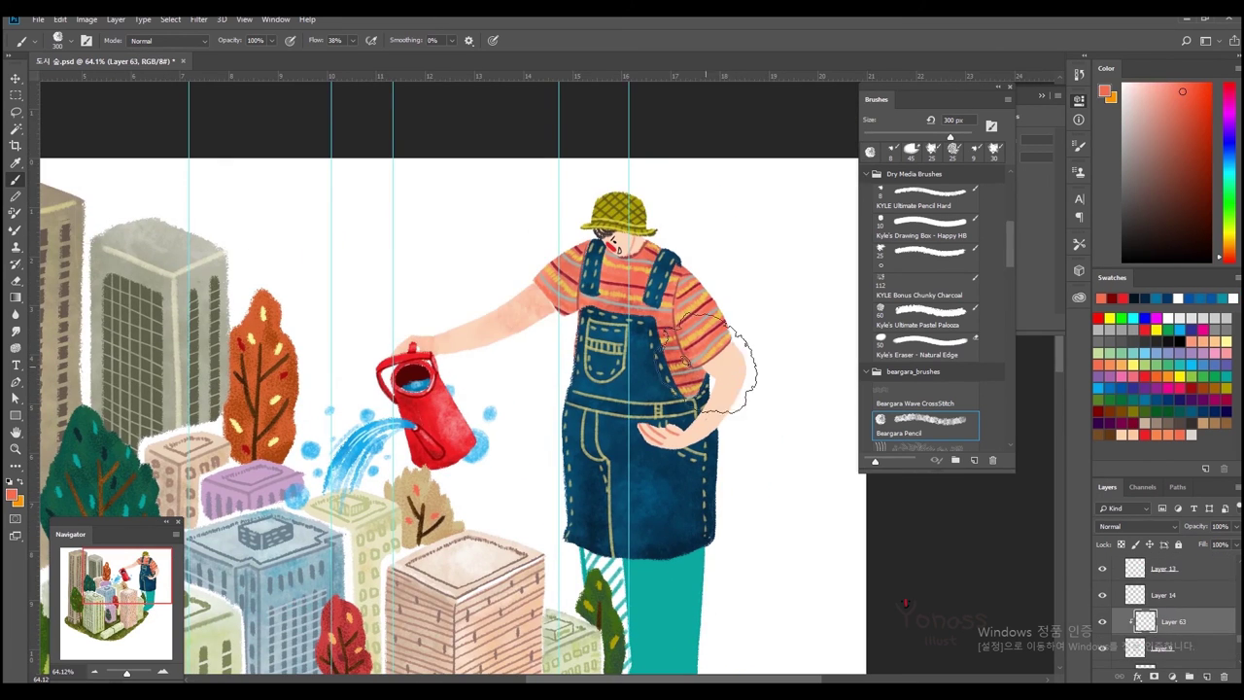
- Paint a faint pink blush on the gardener's cheek beside the mouth with a small Beargara Pencil
key("bracketleft")
key("bracketleft")
key("bracketleft")
scroll(613, 243, "up", 5)
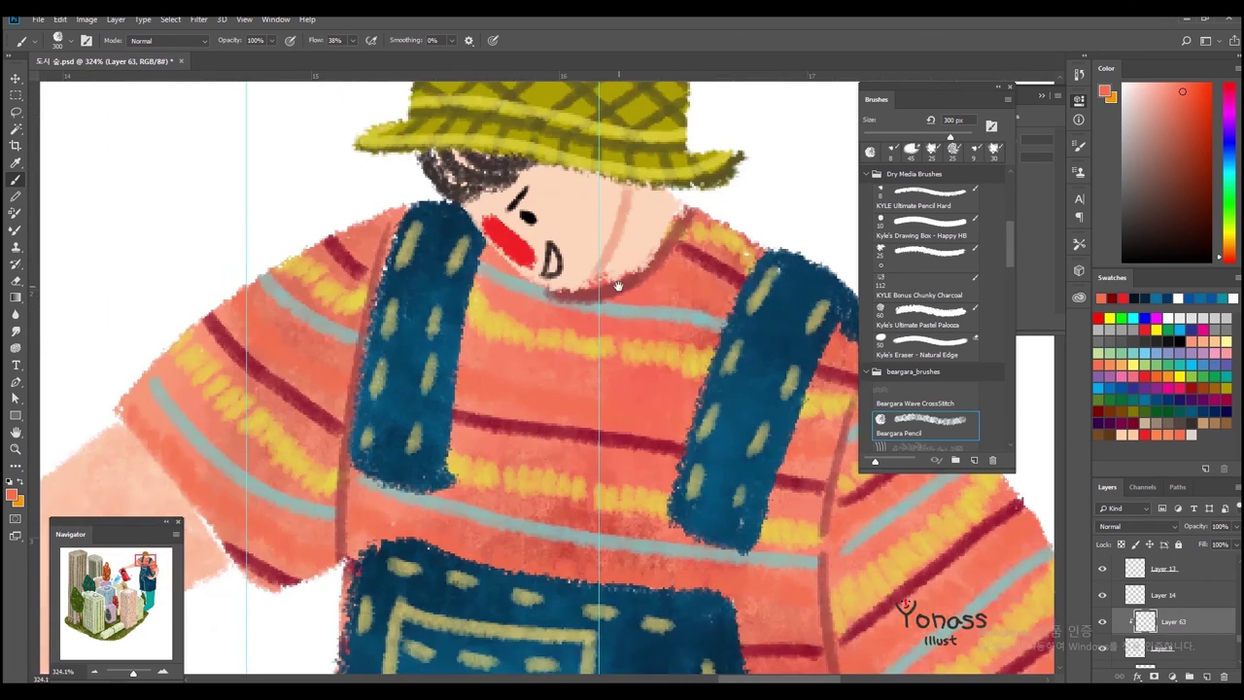
left_click_drag(583, 271, 589, 258)
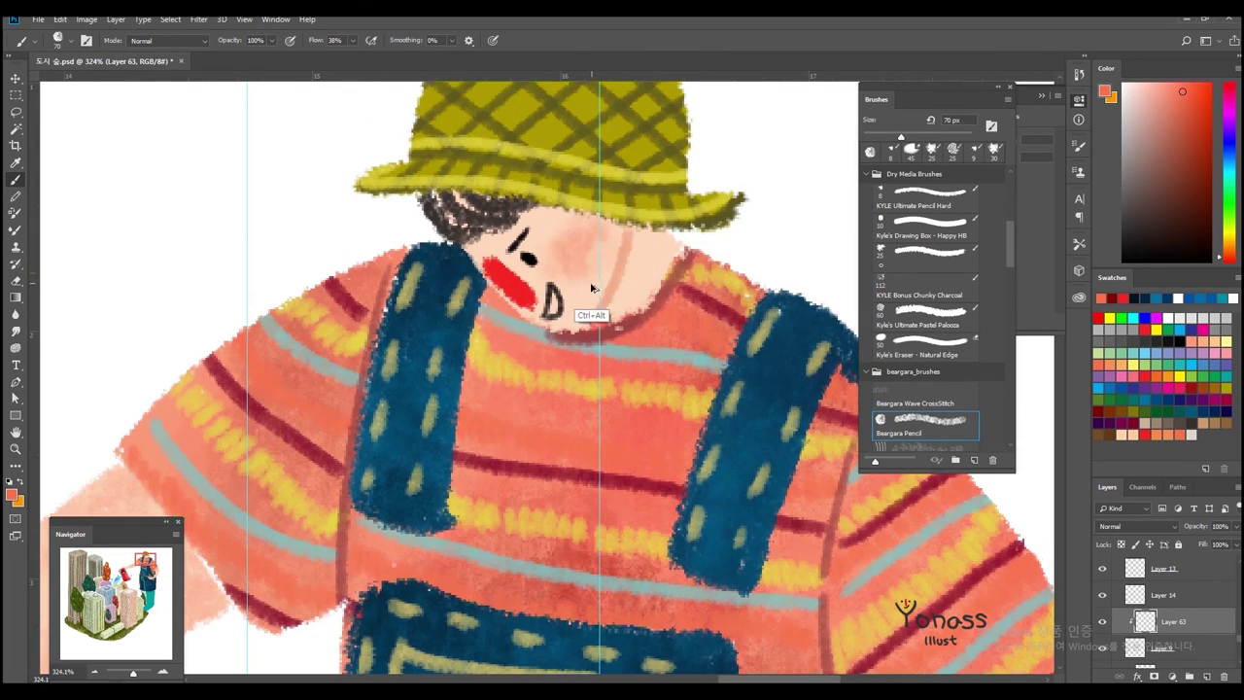
key("bracketright")
key("bracketright")
key("bracketright")
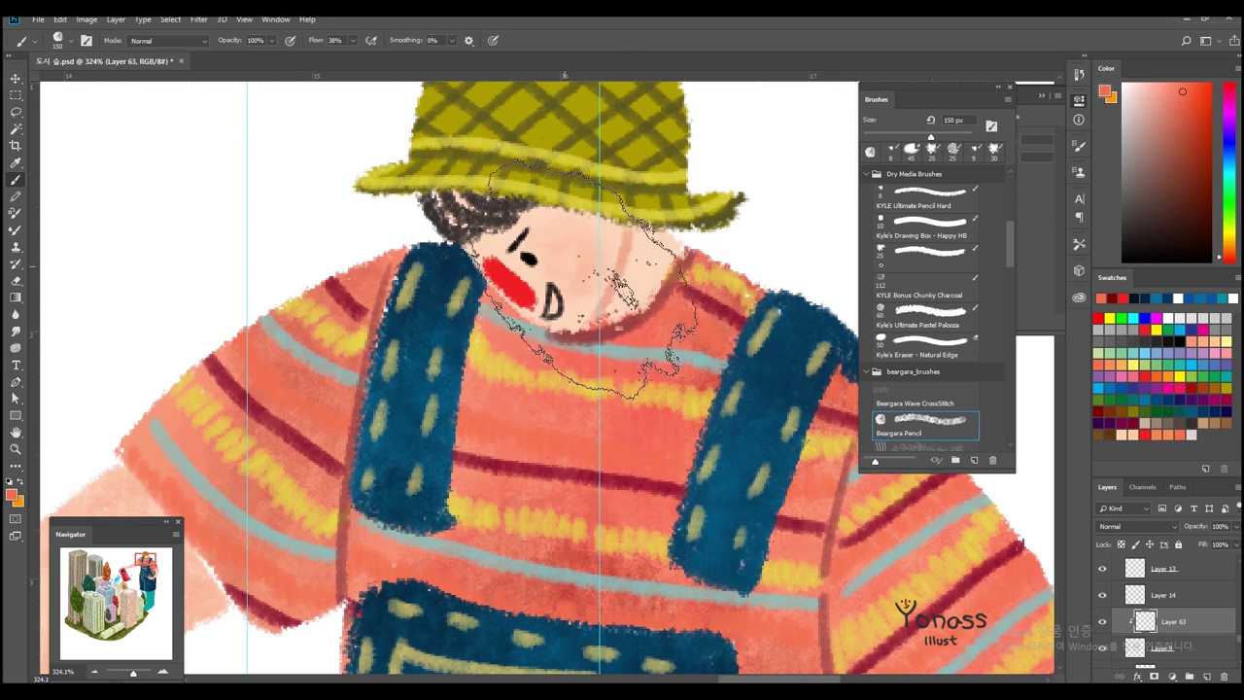
key("bracketleft")
key("bracketleft")
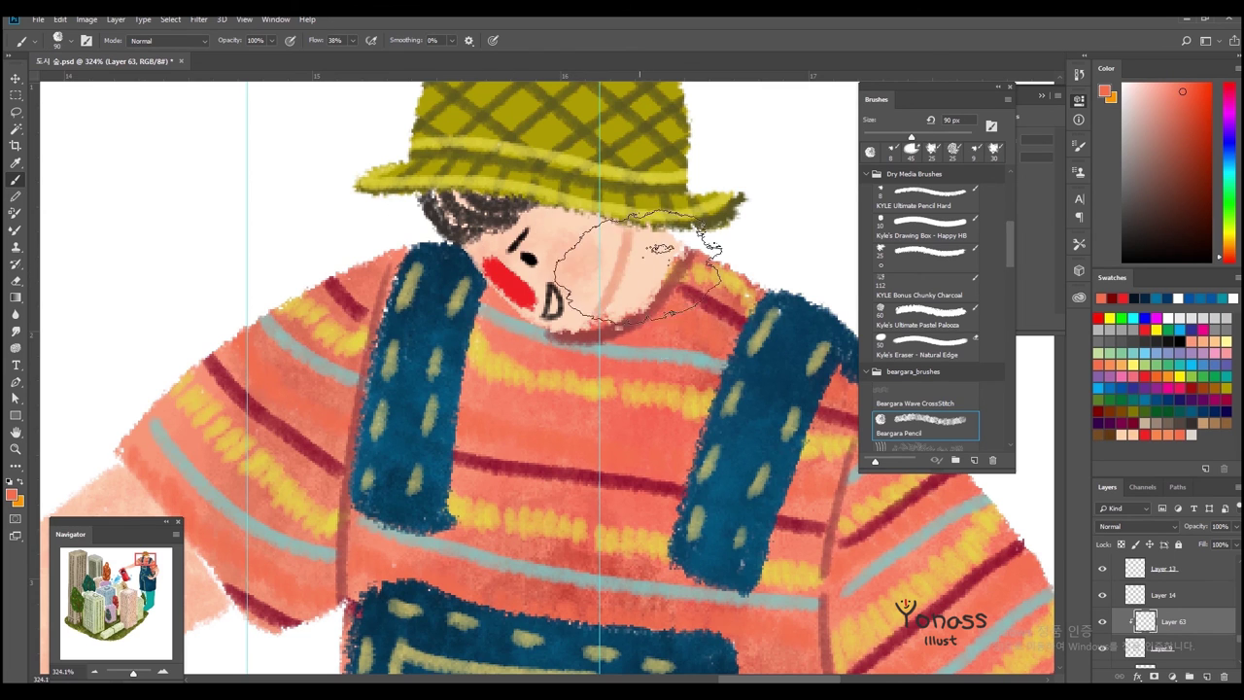
- Switch to the 6 px KYLE Ultimate Pencil Hard and sample a darker skin tone for freckles
key("comma")
left_click(564, 267, "alt")
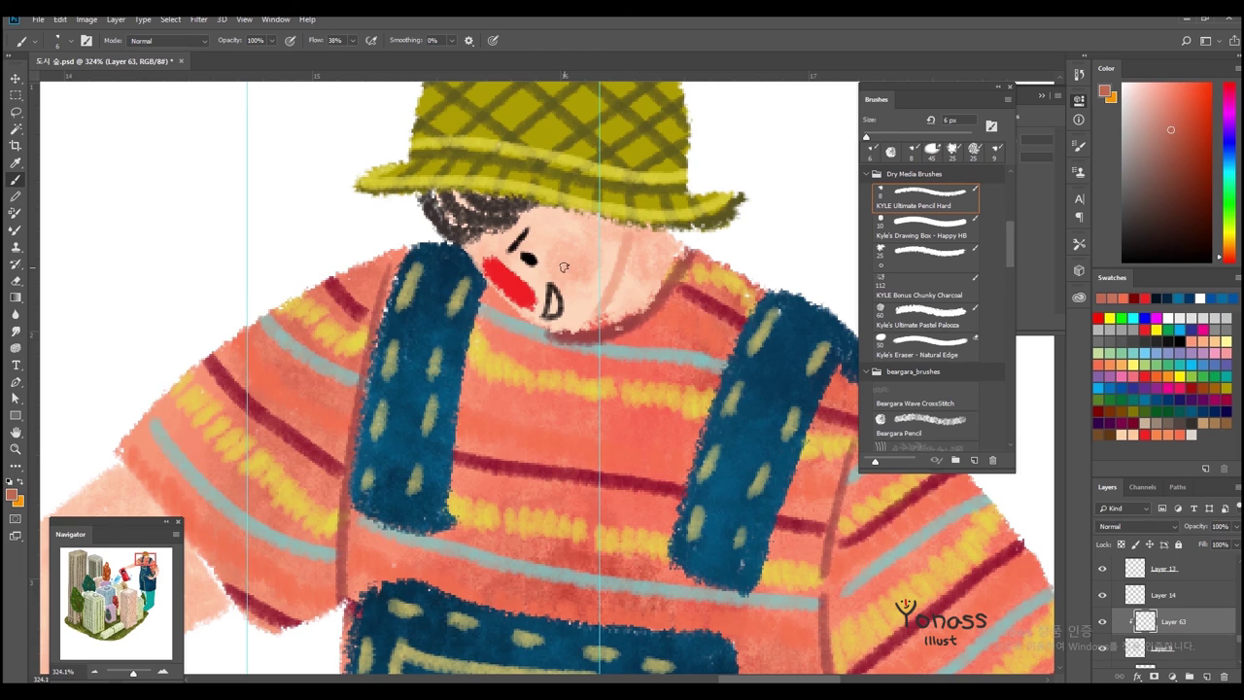
left_click(587, 280, "alt")
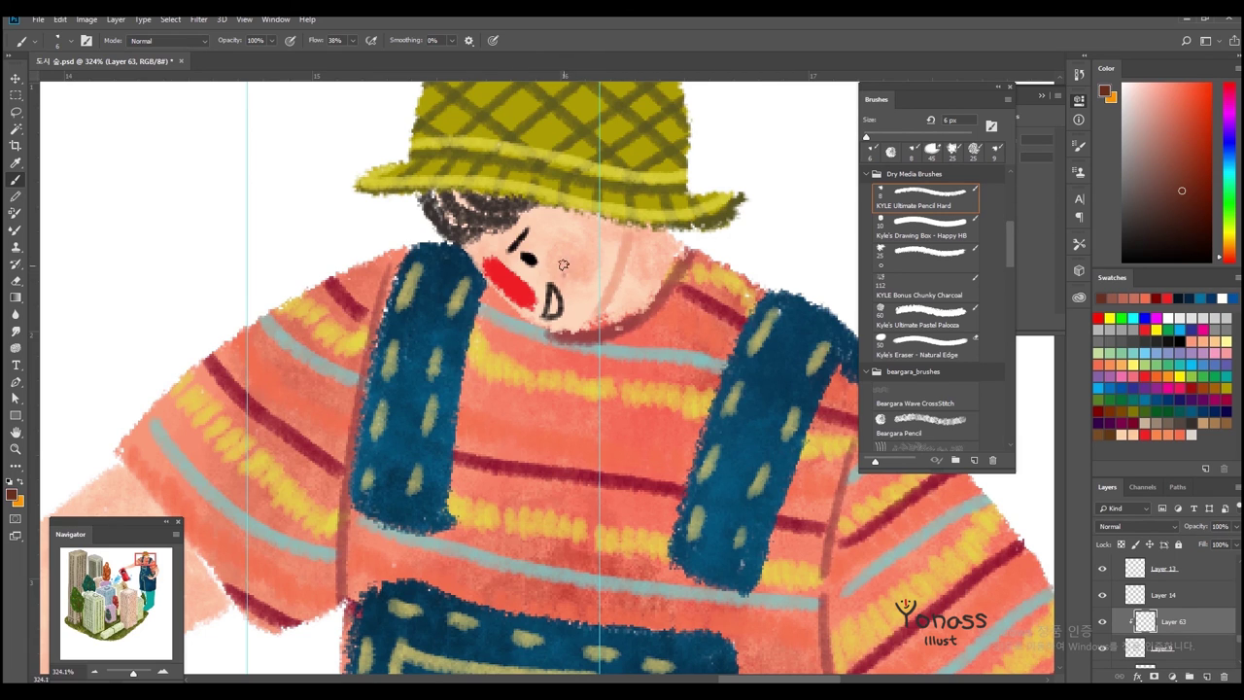
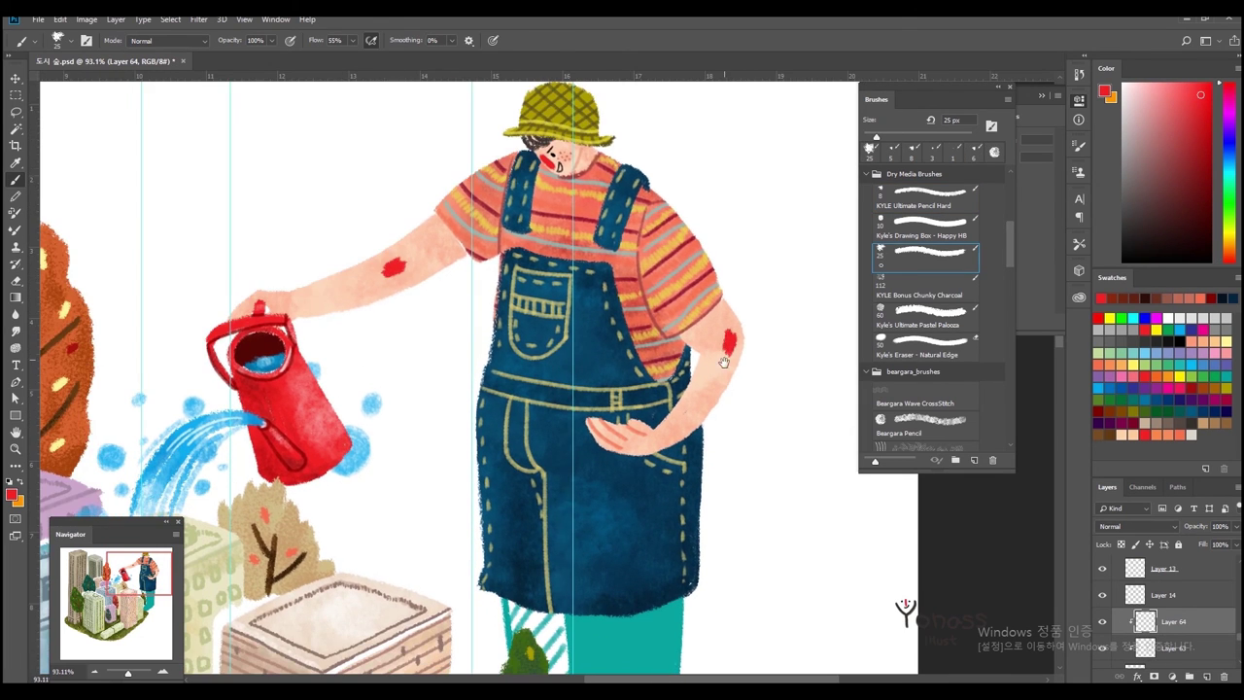
- Paint a small yellow patch on the teal leg on Layer 65
scroll(596, 415, "down", 4)
scroll(1163, 603, "down", 3)
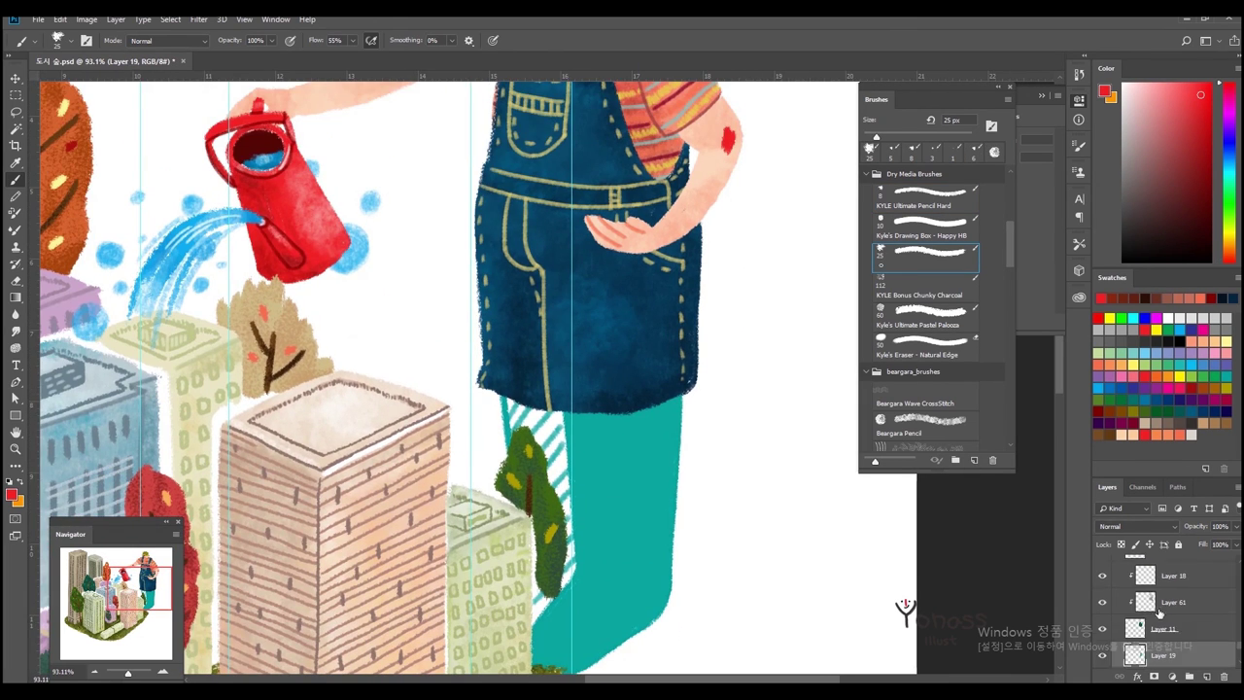
left_click(1163, 602)
left_click(1228, 387)
left_click_drag(587, 430, 587, 457)
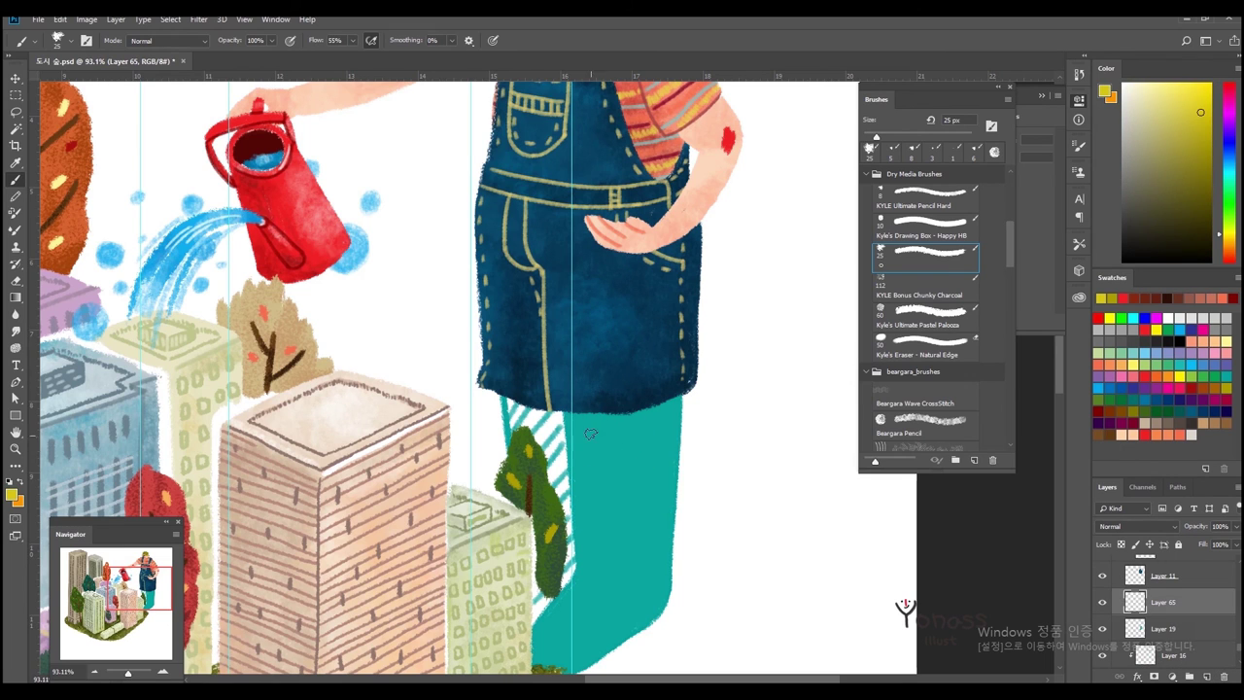
- Draw a curved check-mark stitch on the leg with the KYLE Ultimate Pencil Hard brush
scroll(597, 426, "down", 2)
left_click(924, 195)
left_click_drag(590, 469, 640, 478)
left_click(575, 435, "alt")
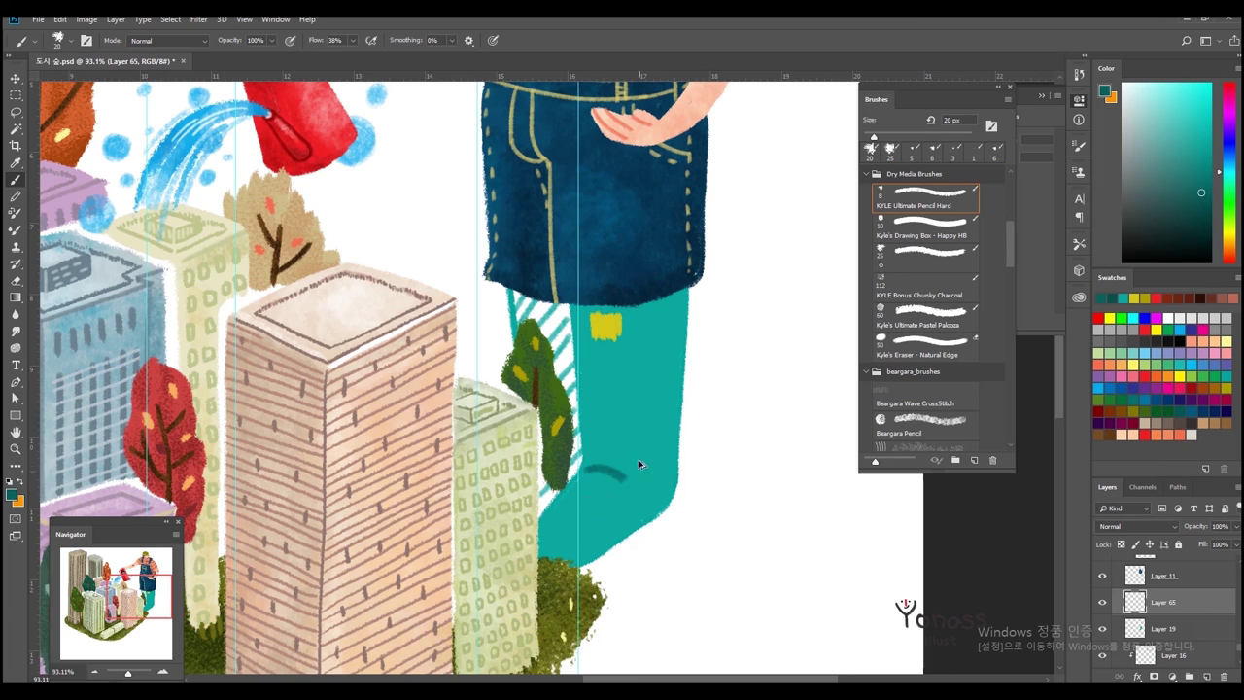
left_click_drag(669, 426, 637, 478)
scroll(584, 522, "down", 1)
key("ctrl+z")
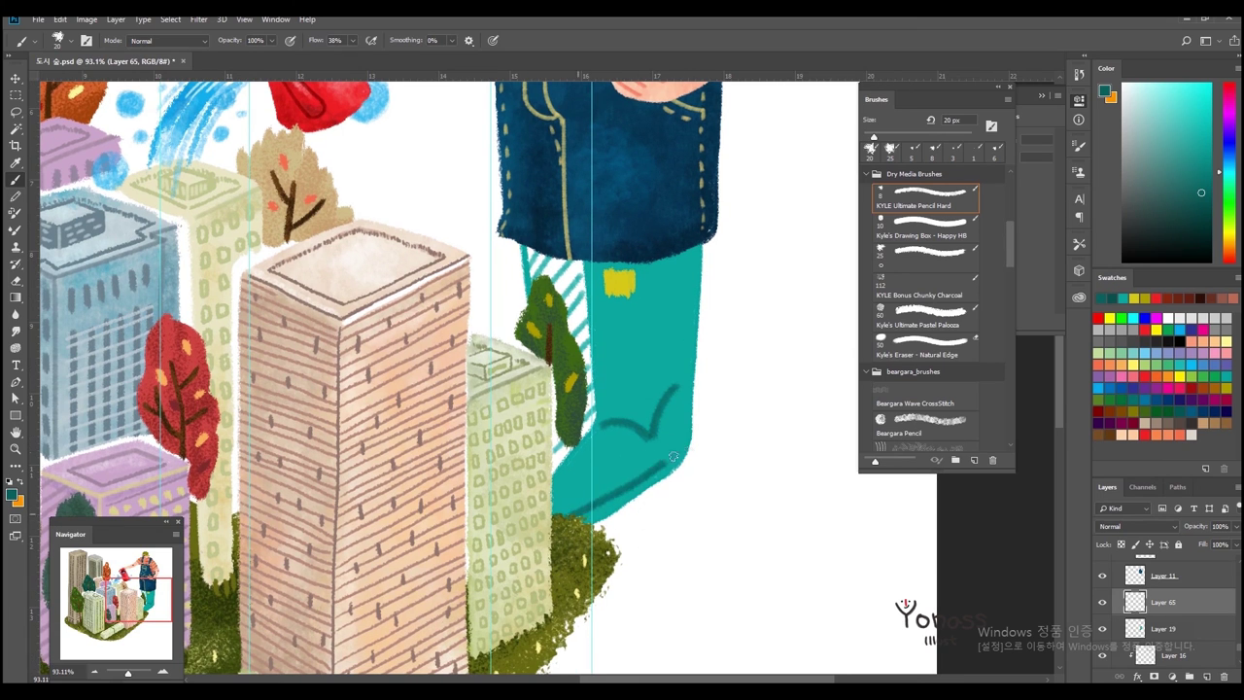
- Unclip the stitch layer, recolour the stitch green and dab green onto the leg bottom
left_click(1190, 612, "alt")
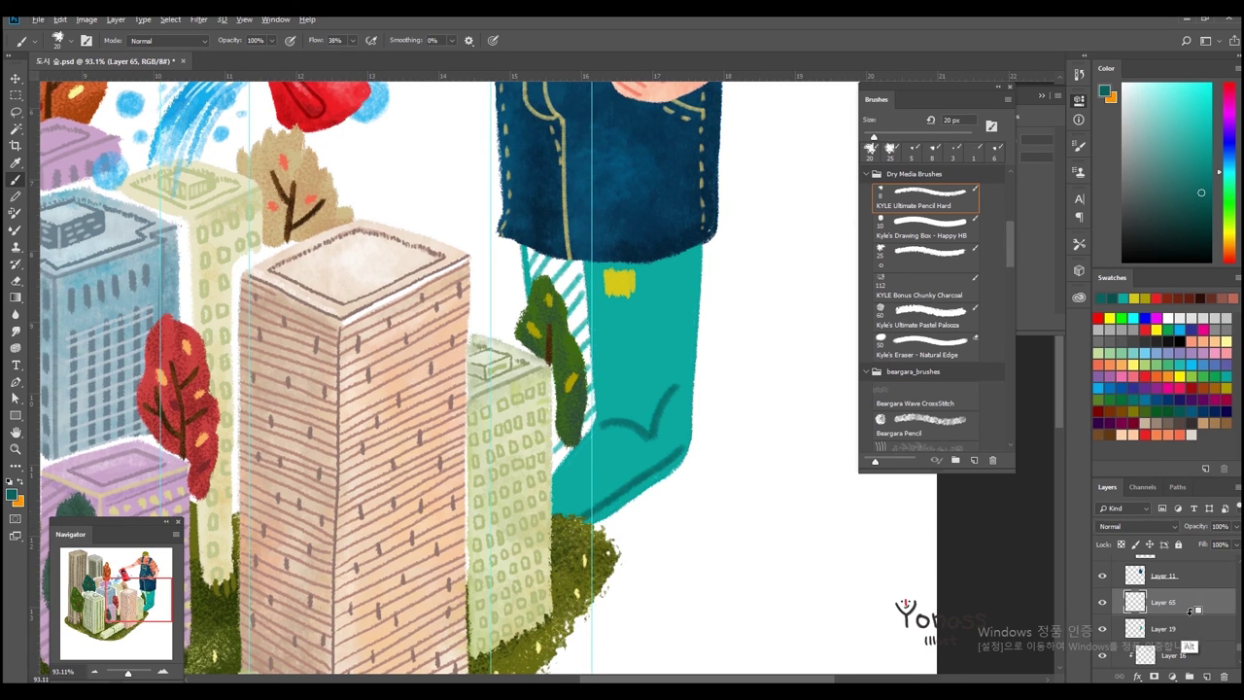
scroll(657, 480, "up", 1)
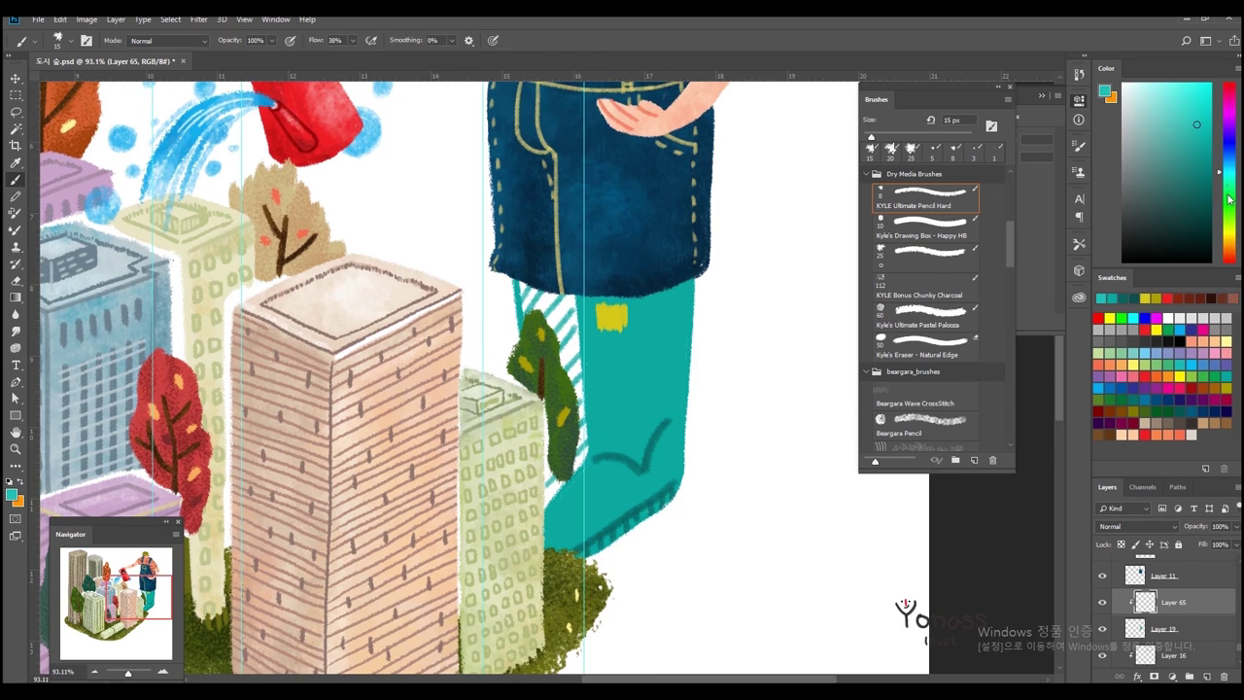
key("alt+shift+BackSpace")
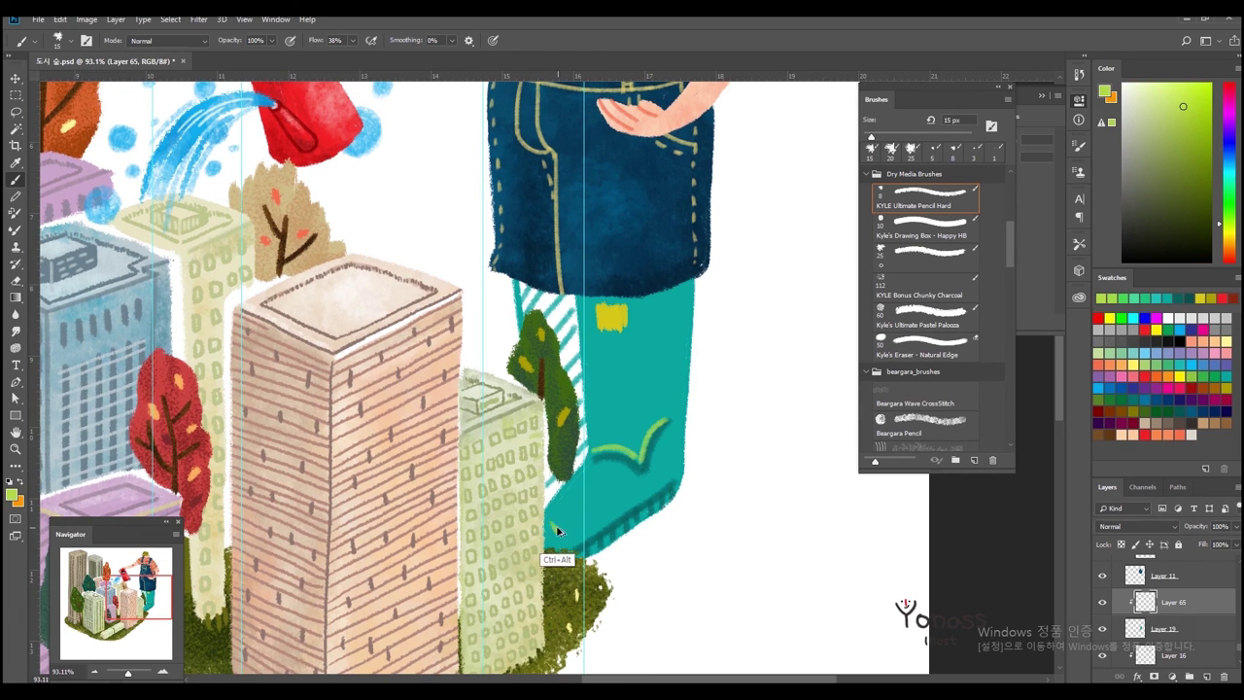
key("period")
key("period")
left_click(552, 537)
left_click_drag(551, 533, 551, 496)
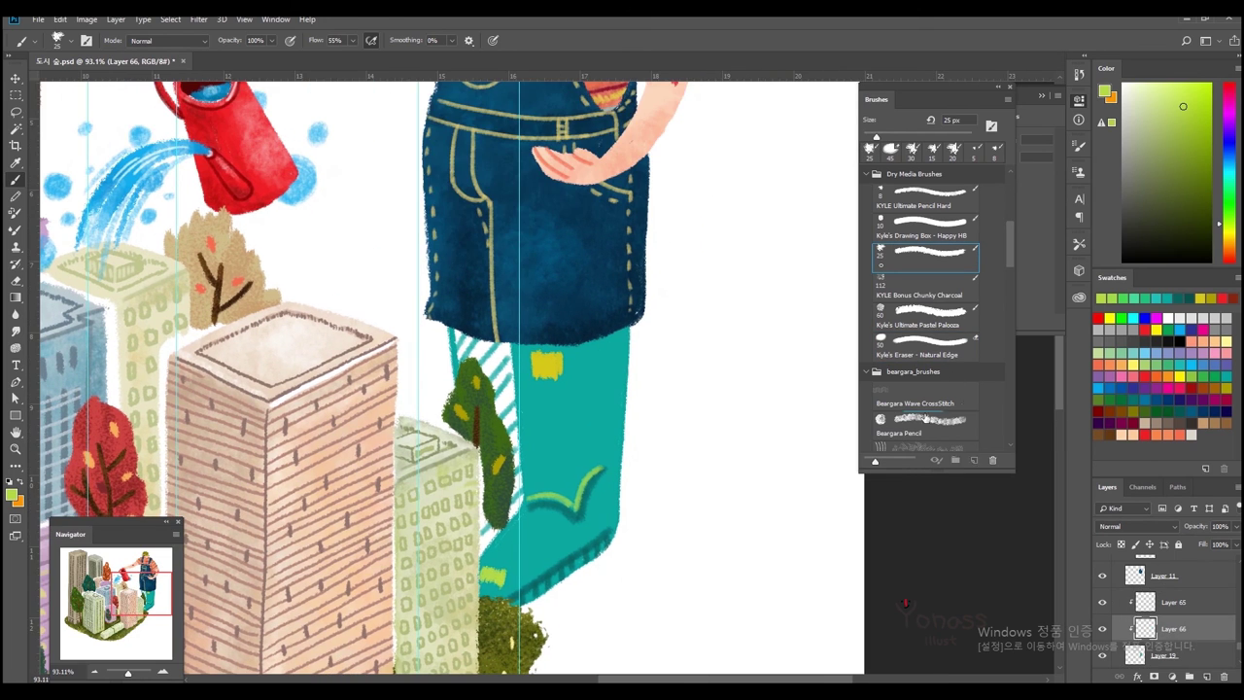
- Add a new shading layer and enlarge the brush for broad strokes
left_click(924, 420)
left_click(627, 350, "alt")
key("bracketright")
key("bracketright")
key("bracketright")
key("bracketright")
key("bracketright")
scroll(641, 418, "down", 2)
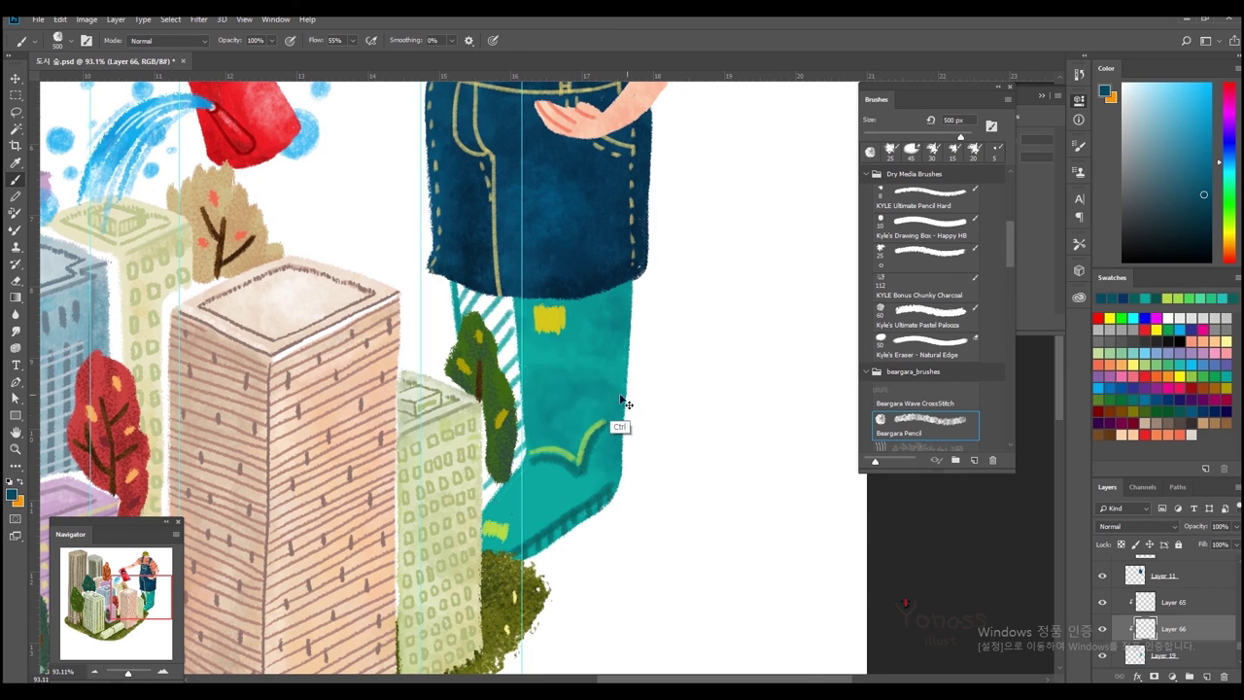
key("bracketright")
key("bracketright")
key("bracketright")
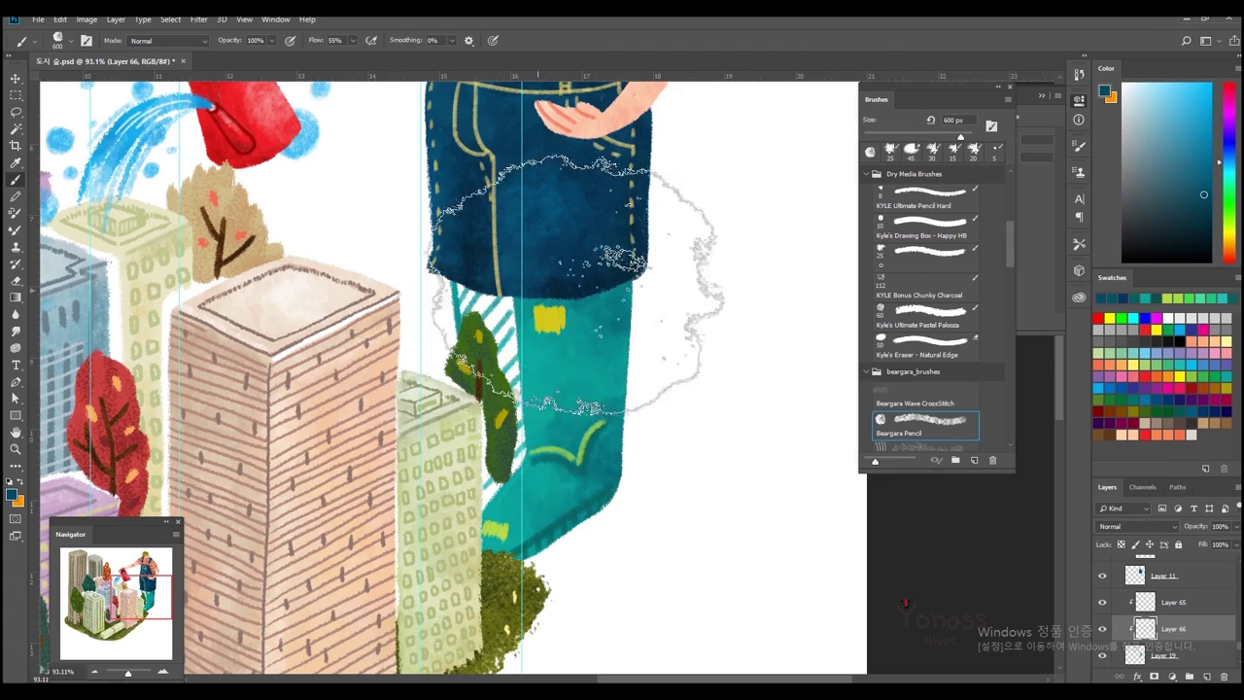
- Sample the boot's dark teal and set a 200 px brush for shading the legs
left_click(384, 486, "alt")
scroll(389, 505, "down", 5)
scroll(583, 350, "up", 6)
key("bracketleft")
key("bracketleft")
key("bracketleft")
left_click(703, 301, "alt")
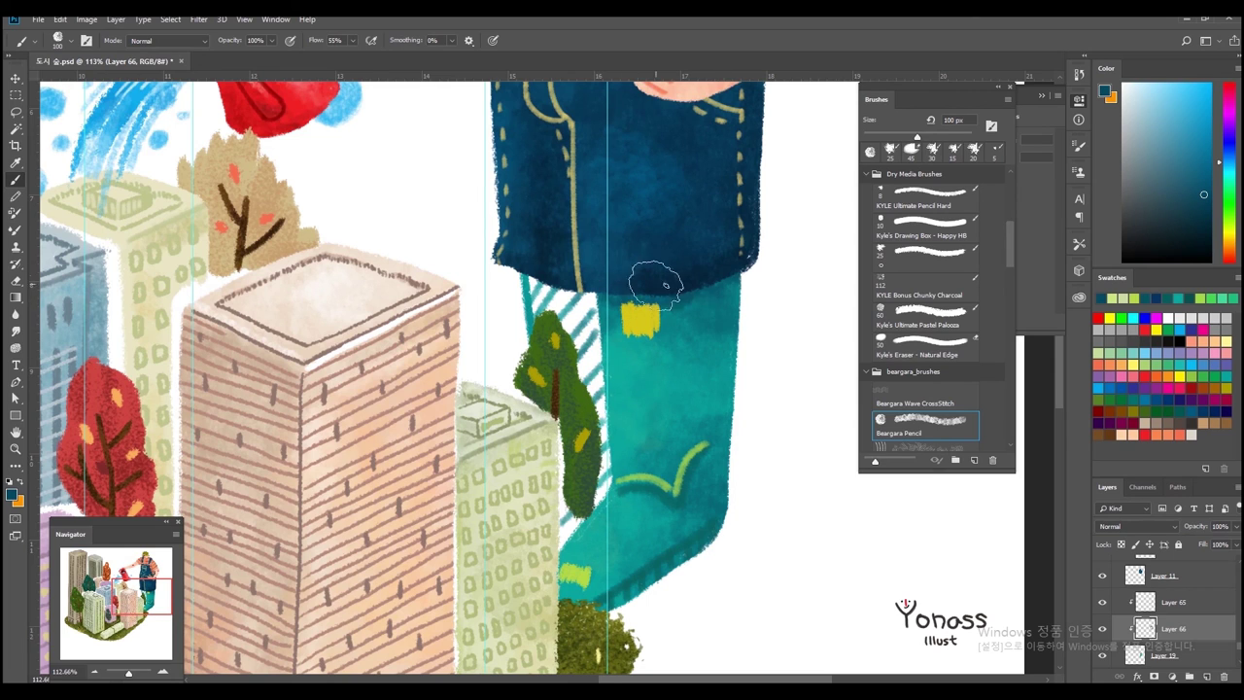
key("bracketright")
key("bracketright")
key("bracketright")
scroll(778, 486, "down", 4)
scroll(715, 325, "up", 4)
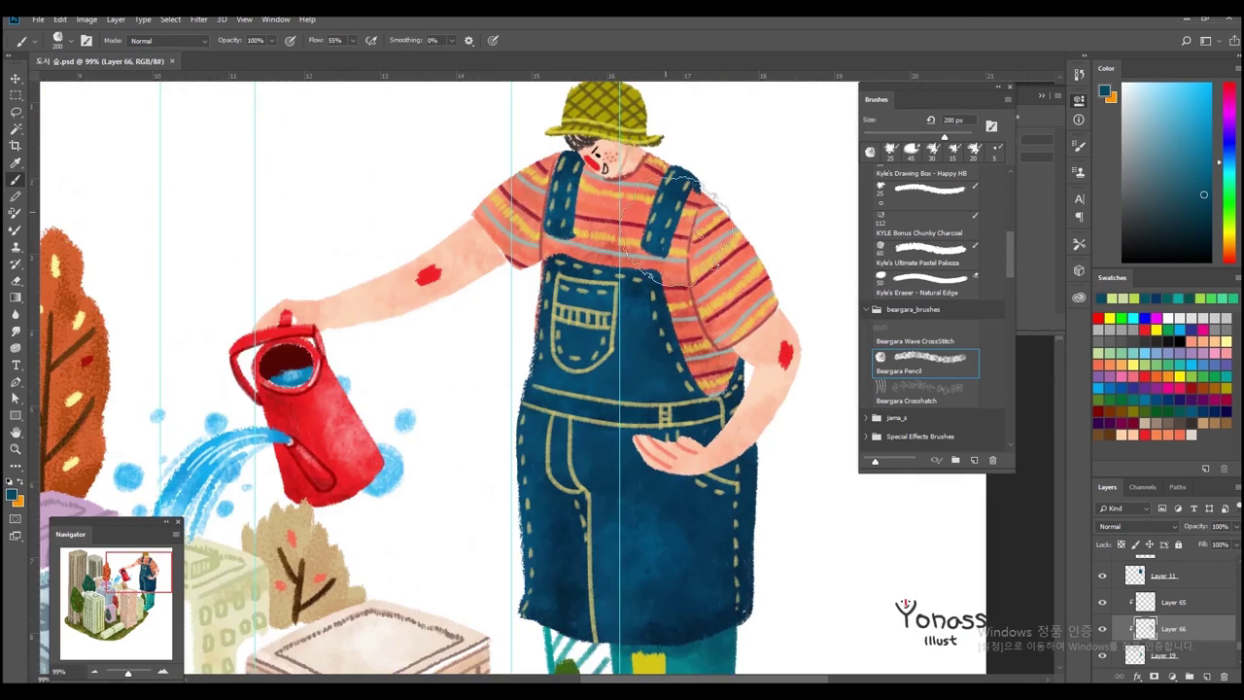
scroll(715, 326, "up", 3)
left_click(690, 330, "ctrl")
- Sample the hat's olive and mustard colours with the brush reduced to 125 px
left_click(683, 321, "alt")
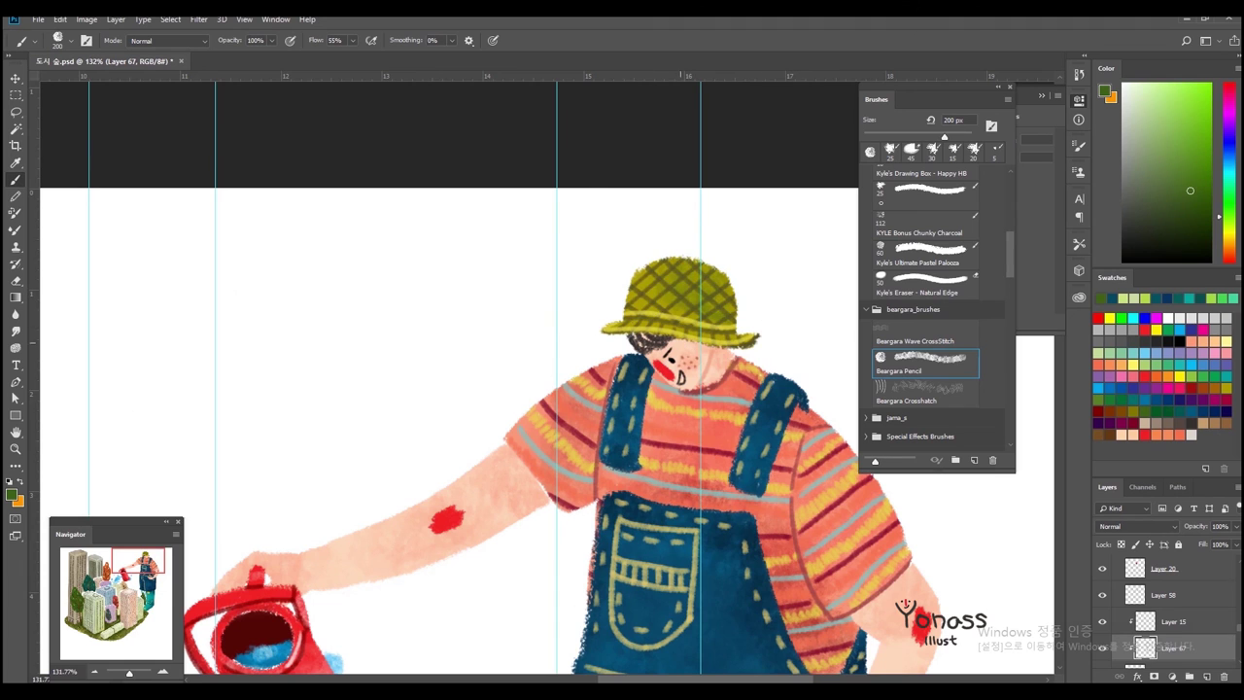
key("bracketleft")
key("bracketleft")
key("bracketleft")
left_click(764, 317, "alt")
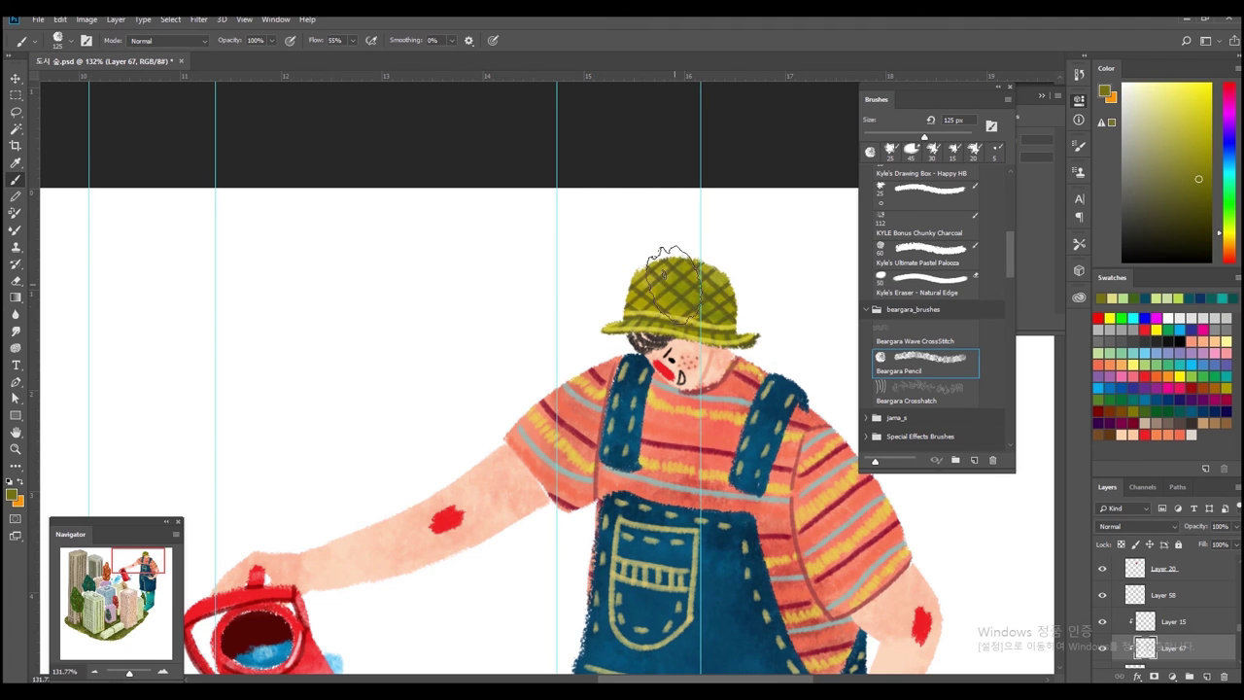
scroll(749, 314, "down", 3)
scroll(486, 395, "up", 3)
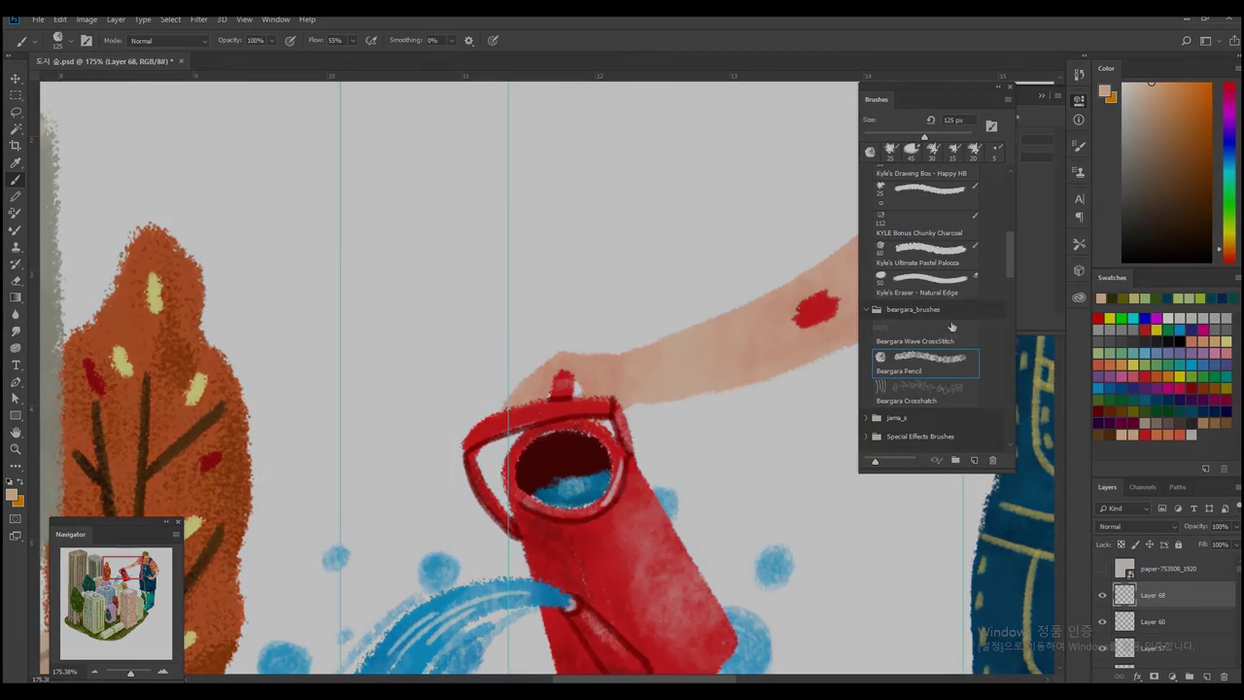